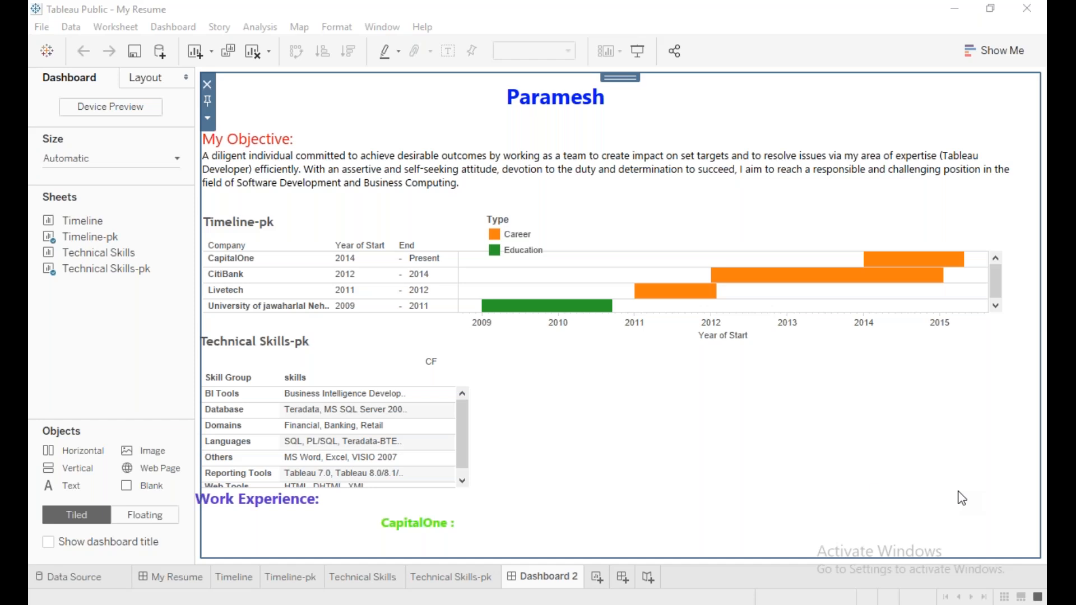
# Set new dashboard objects to floating and clear all content from Dashboard 2 of the My Resume workbook
pyautogui.click(155, 527)
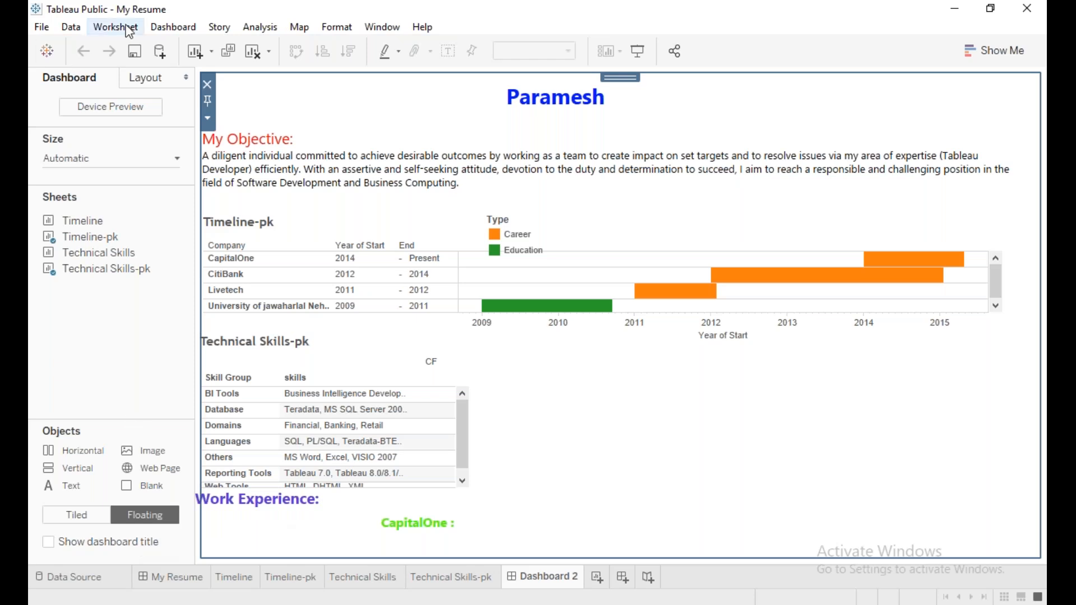
pyautogui.click(264, 53)
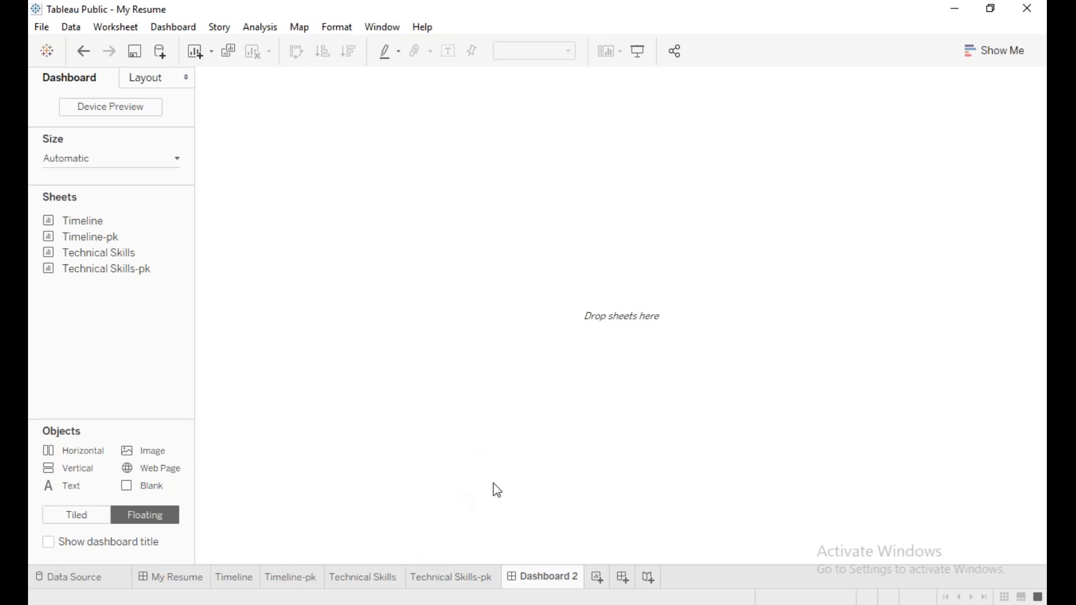
# Switch to the US Superstore Dashboard-pk project workbook, maximize its window and open the US Superstore Dashboard
pyautogui.moveTo(568, 580)
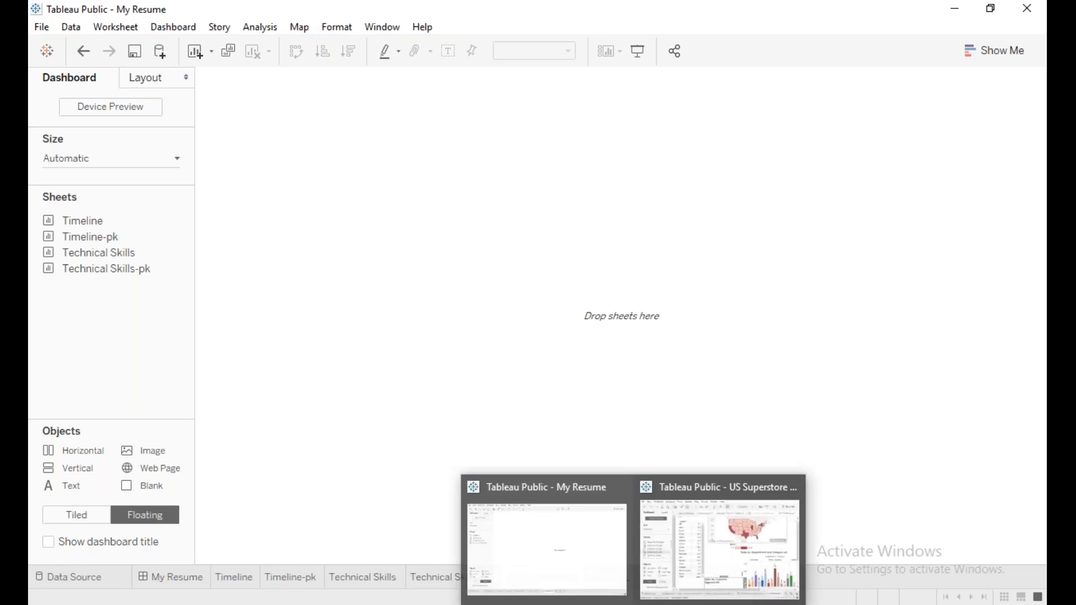
pyautogui.click(746, 520)
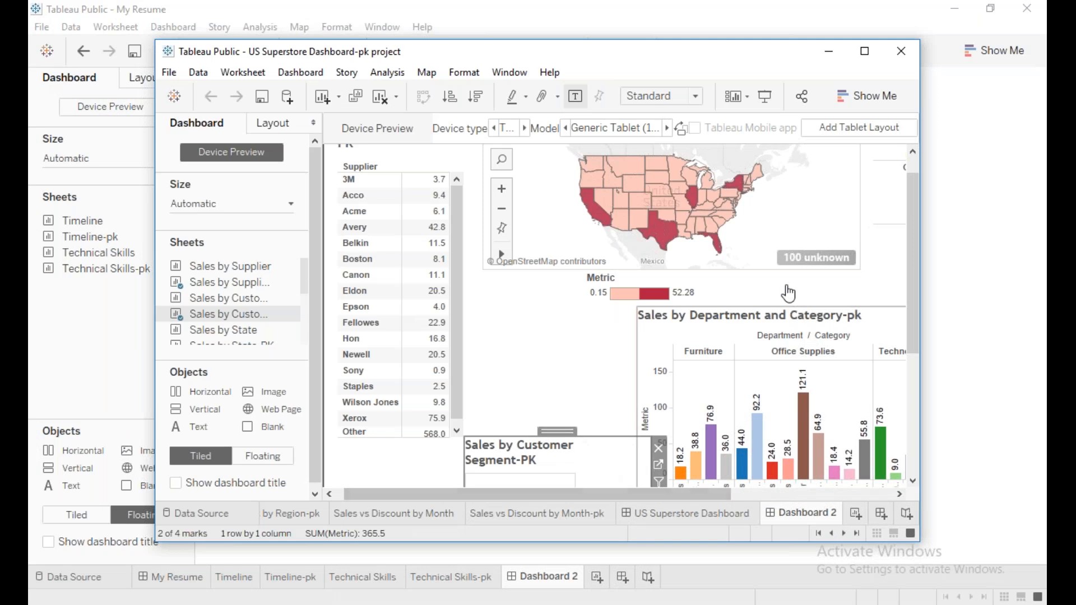
pyautogui.click(865, 53)
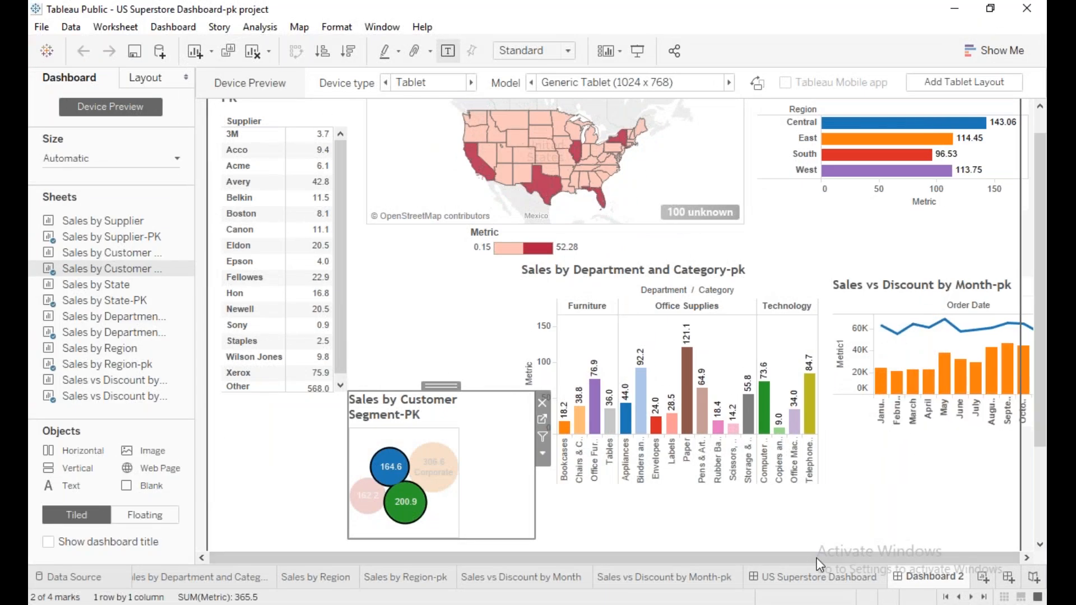
pyautogui.click(818, 574)
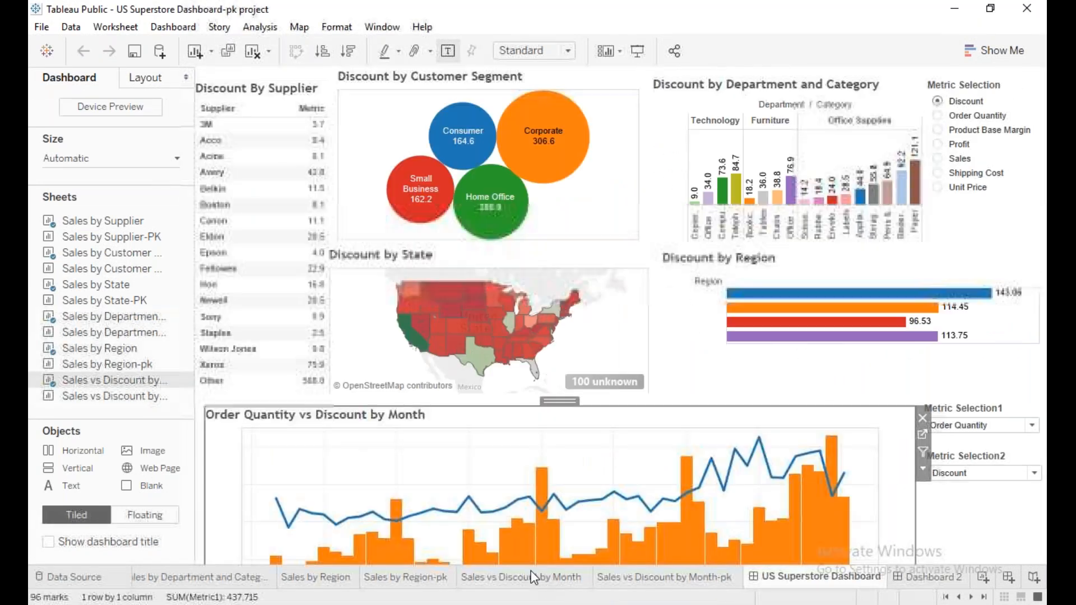
# Compare the Order Date column and time axis on the Sales vs Discount by Month and Sales vs Discount by Month-pk sheets
pyautogui.click(530, 577)
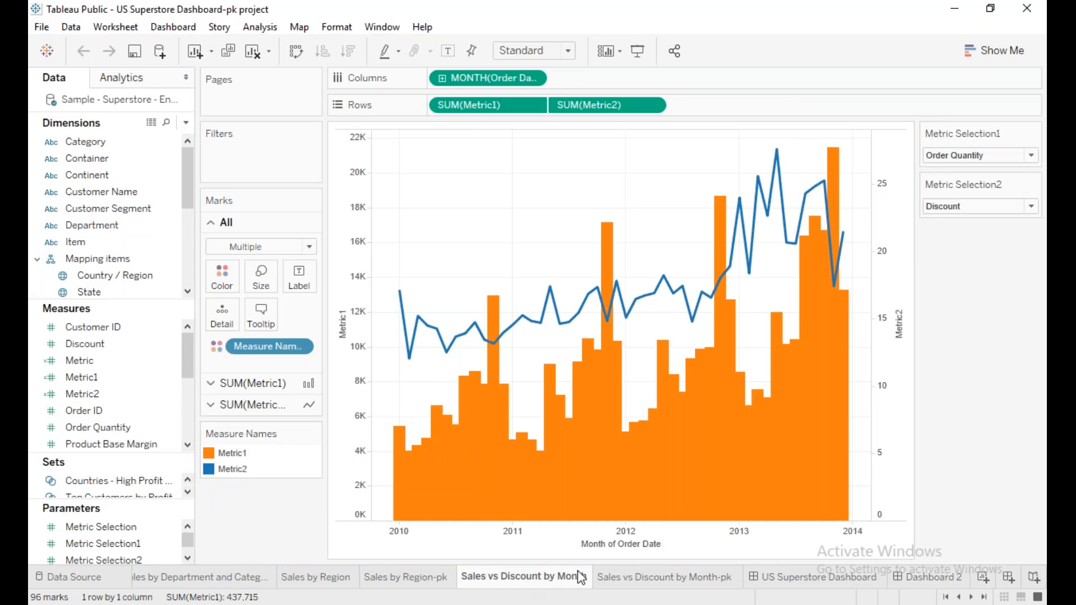
pyautogui.click(699, 577)
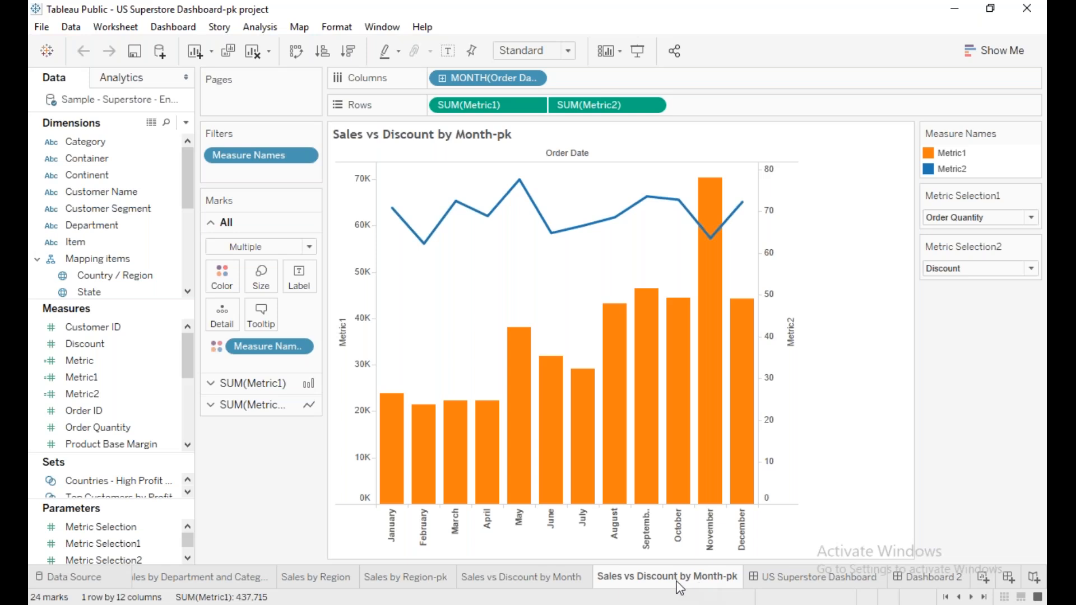
pyautogui.click(527, 581)
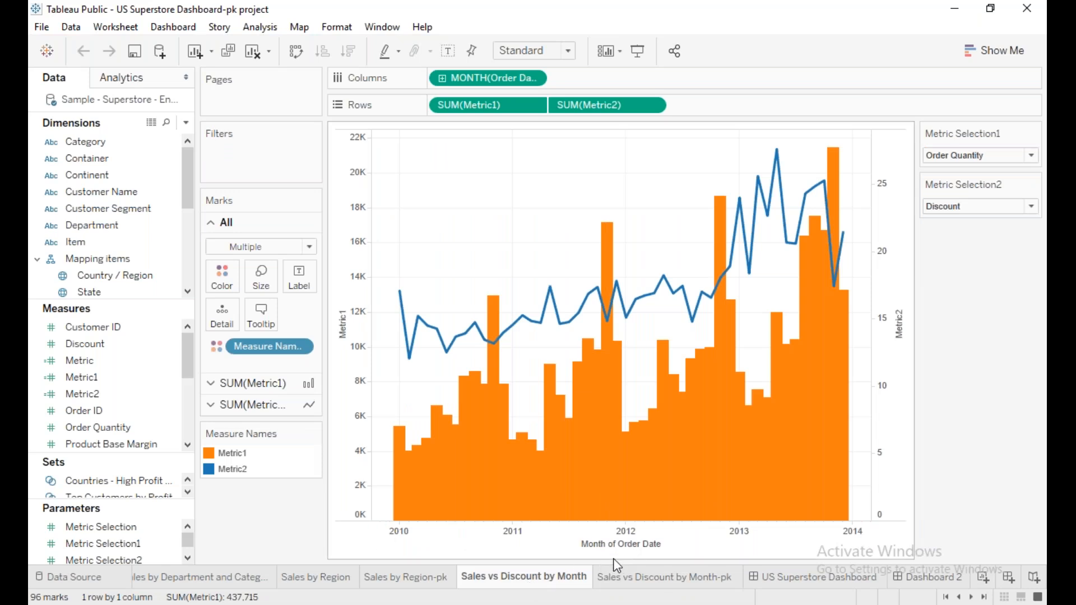
pyautogui.click(662, 582)
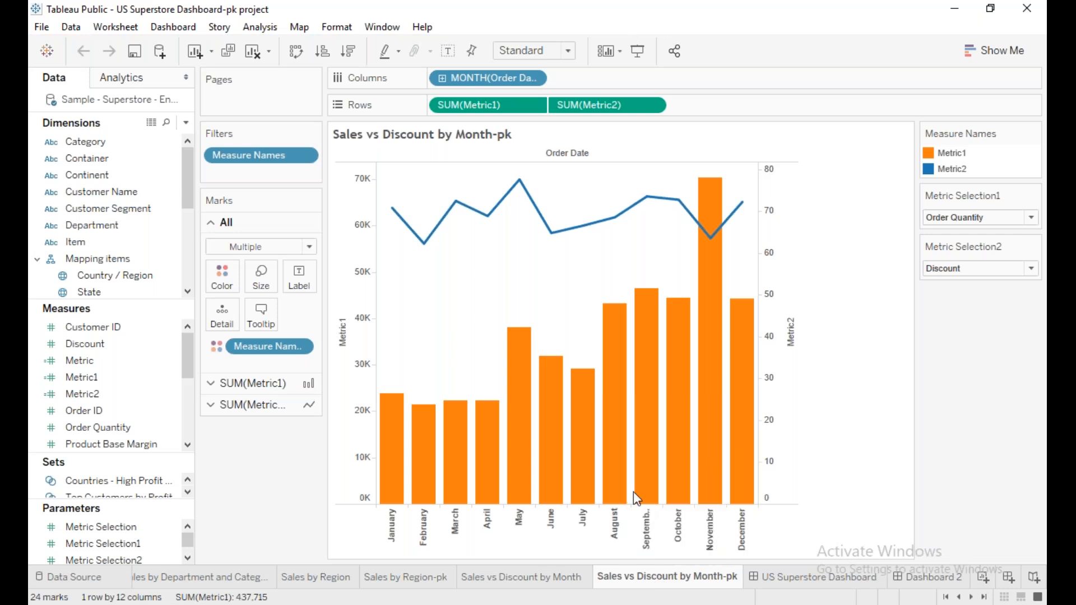
pyautogui.moveTo(618, 438)
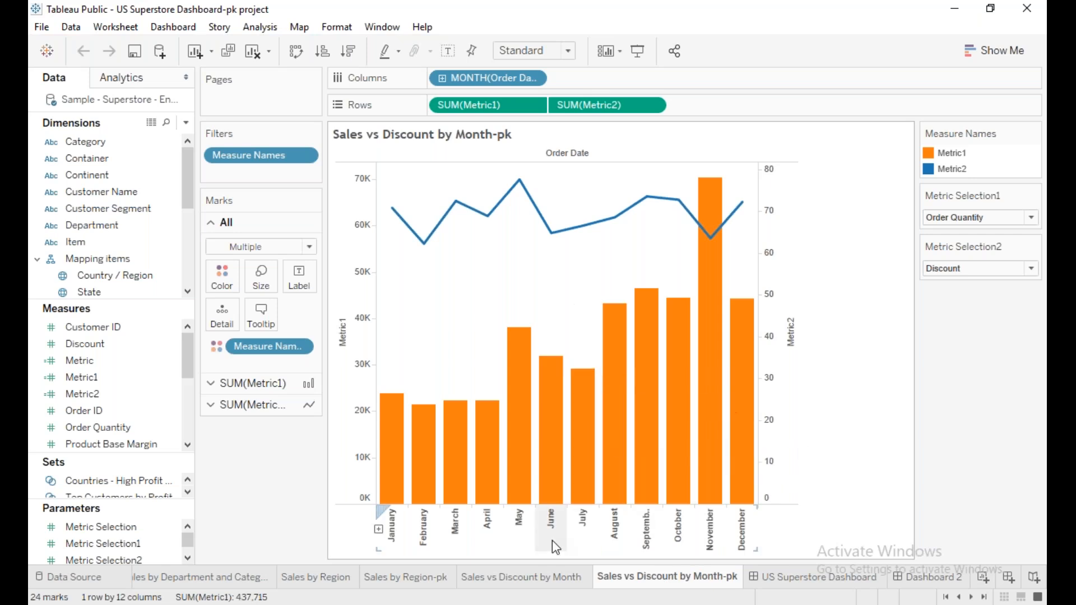
pyautogui.click(528, 578)
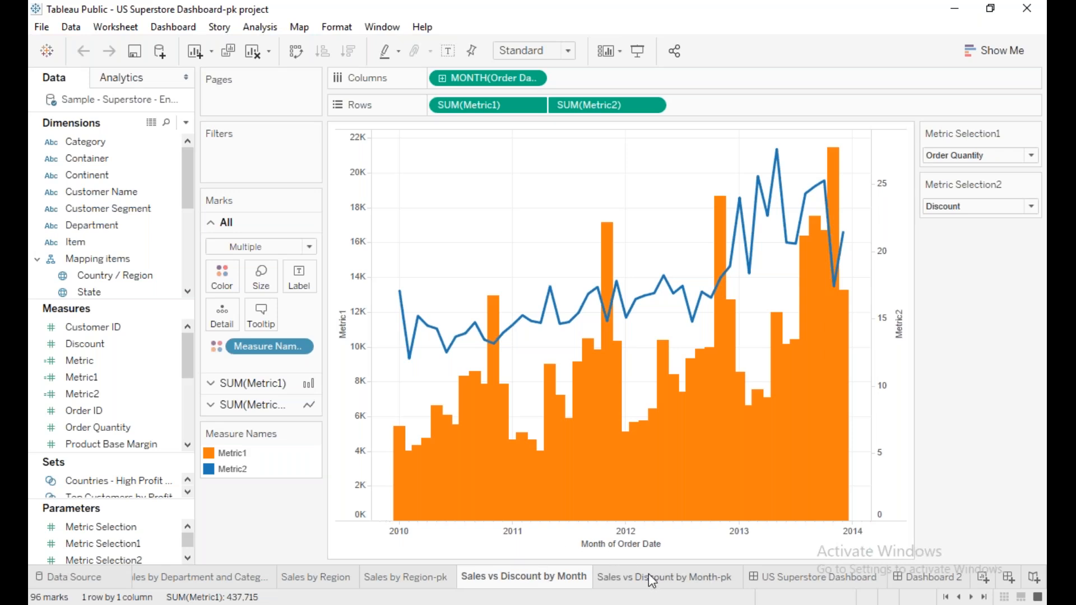
pyautogui.moveTo(649, 578)
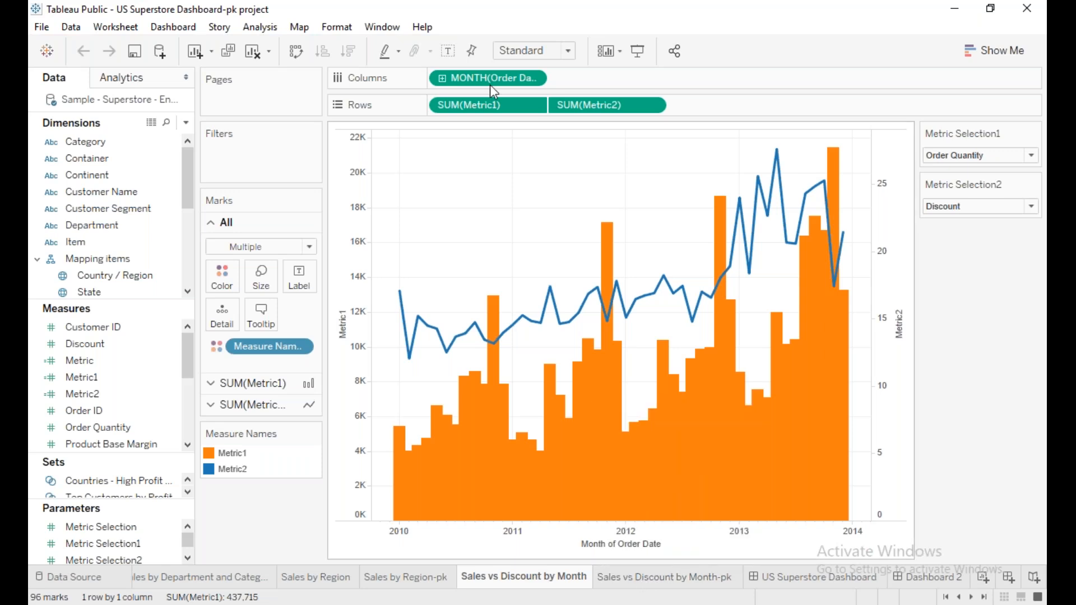
# Try Order Date at week level and as continuous Year on Sales vs Discount by Month, and undo both changes
pyautogui.click(444, 80)
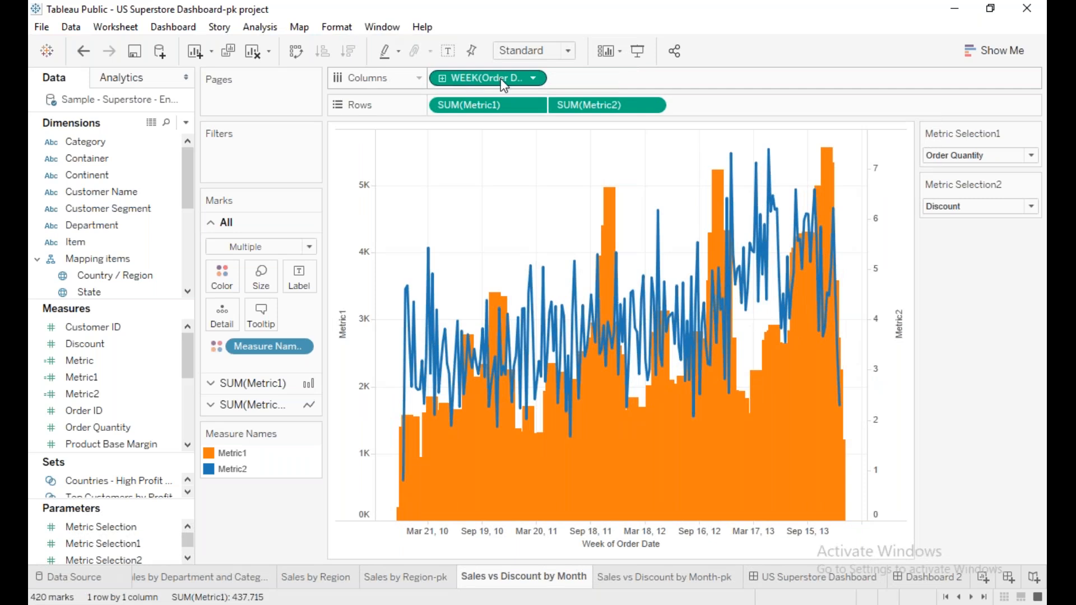
pyautogui.click(534, 82)
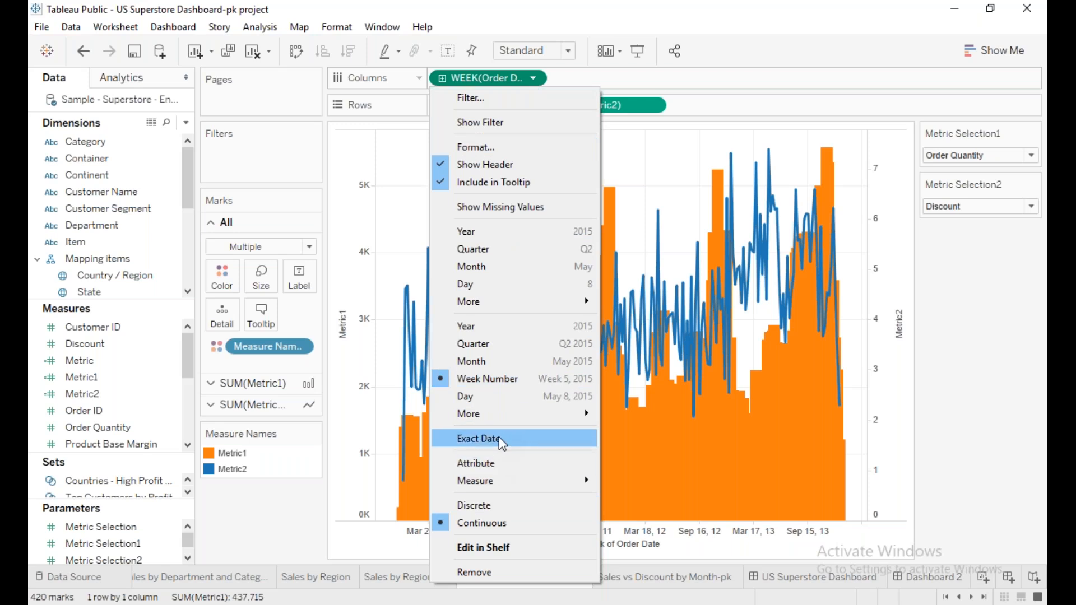
pyautogui.click(488, 330)
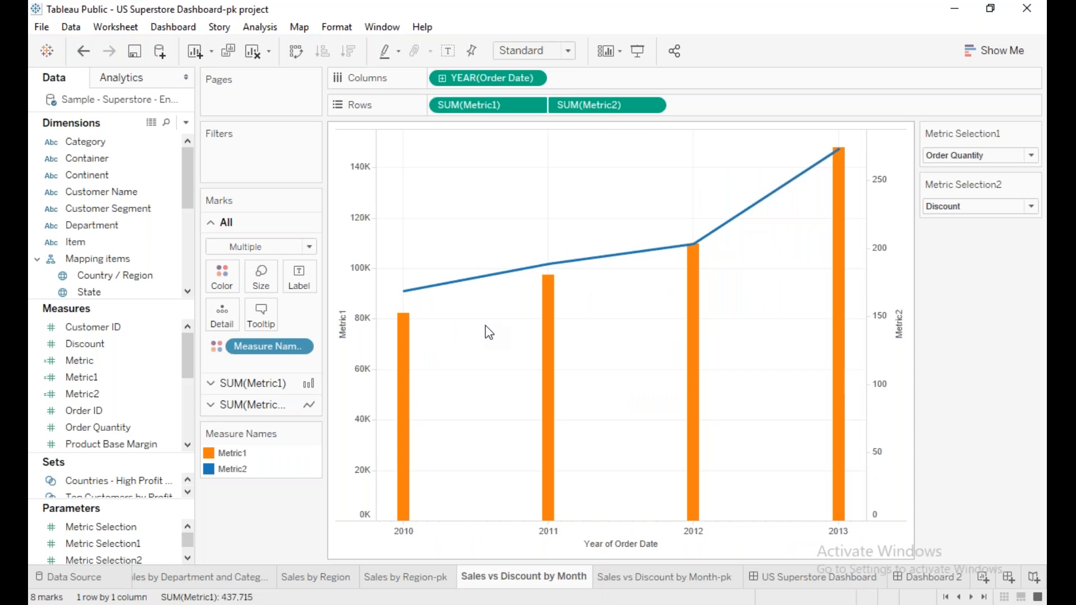
pyautogui.moveTo(545, 430)
pyautogui.moveTo(562, 589)
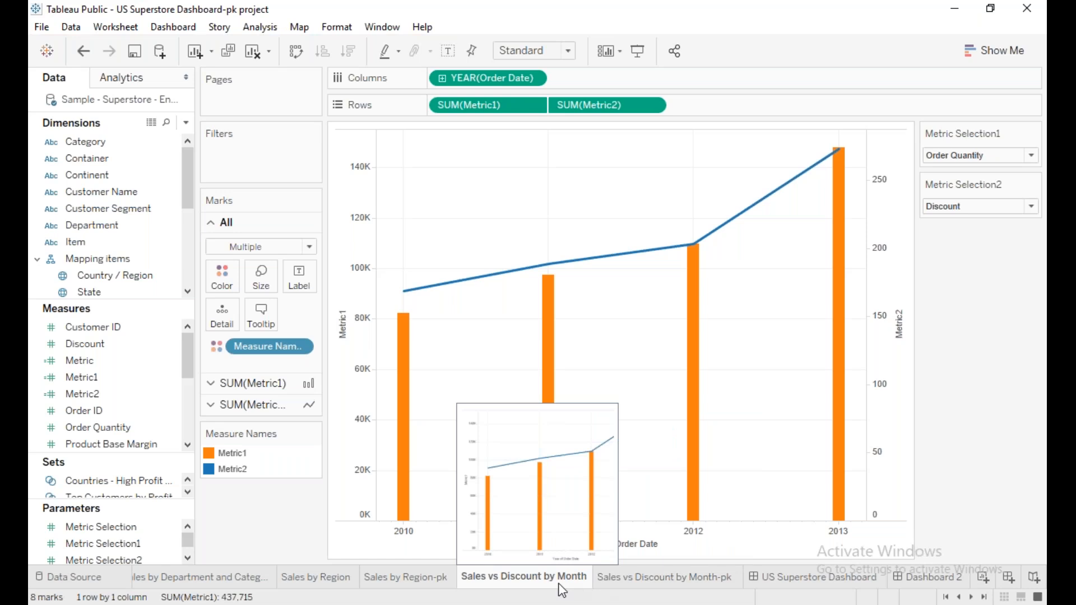
pyautogui.hotkey('ctrl', 'z')
pyautogui.hotkey('ctrl', 'z')
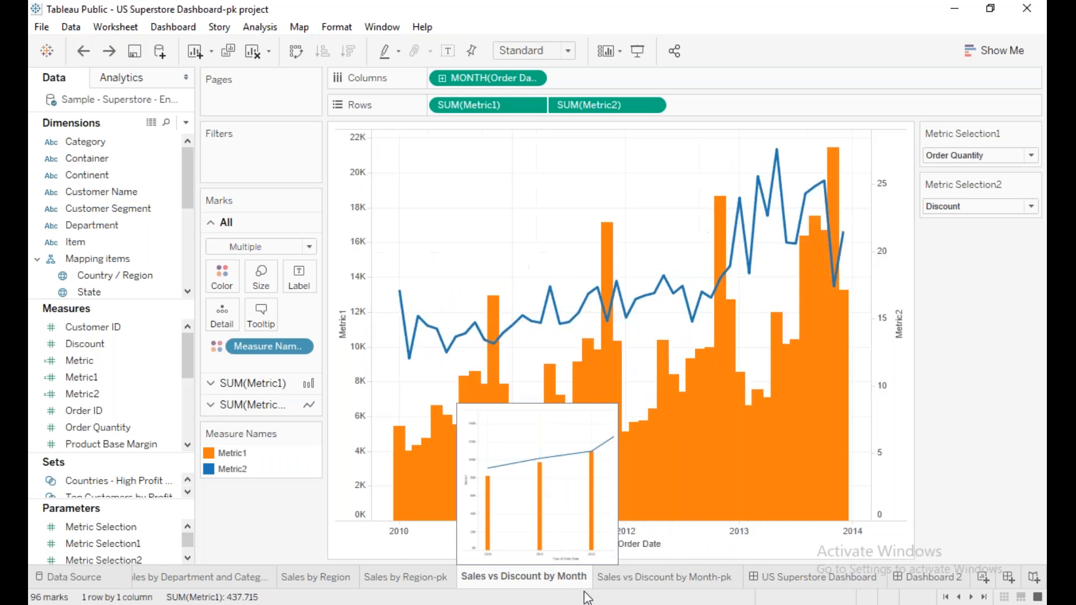
# Try Order Date as discrete Year on the Sales vs Discount by Month-pk sheet and undo the change
pyautogui.click(696, 579)
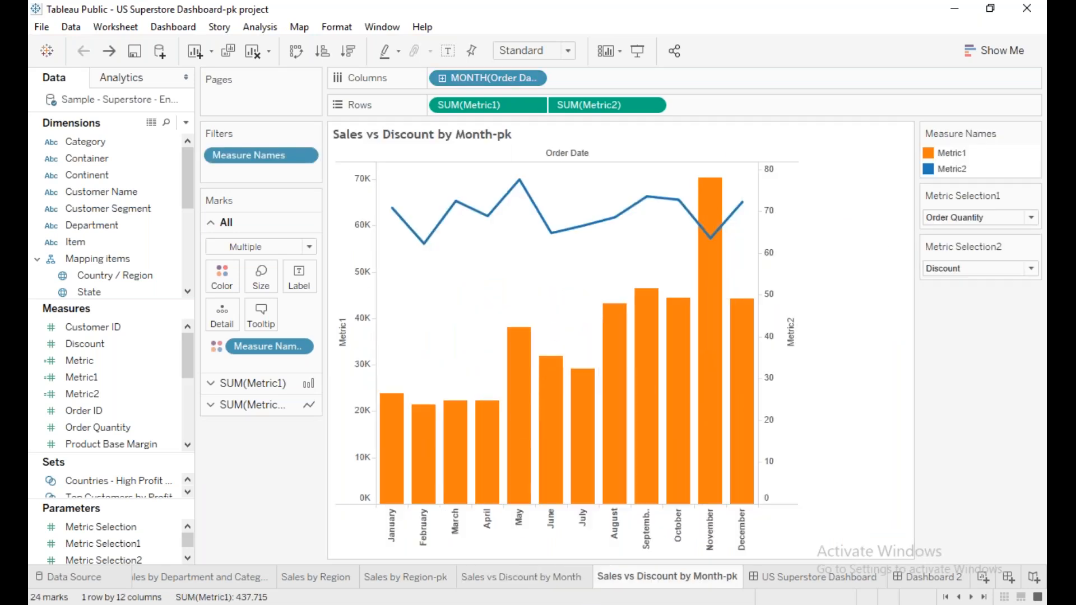
pyautogui.click(534, 78)
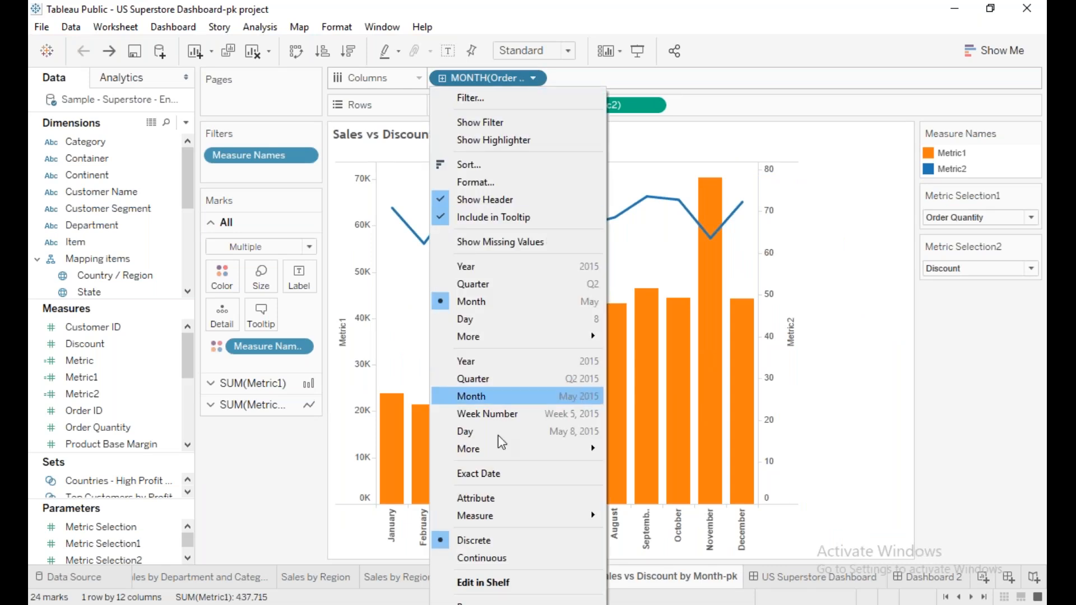
pyautogui.click(494, 273)
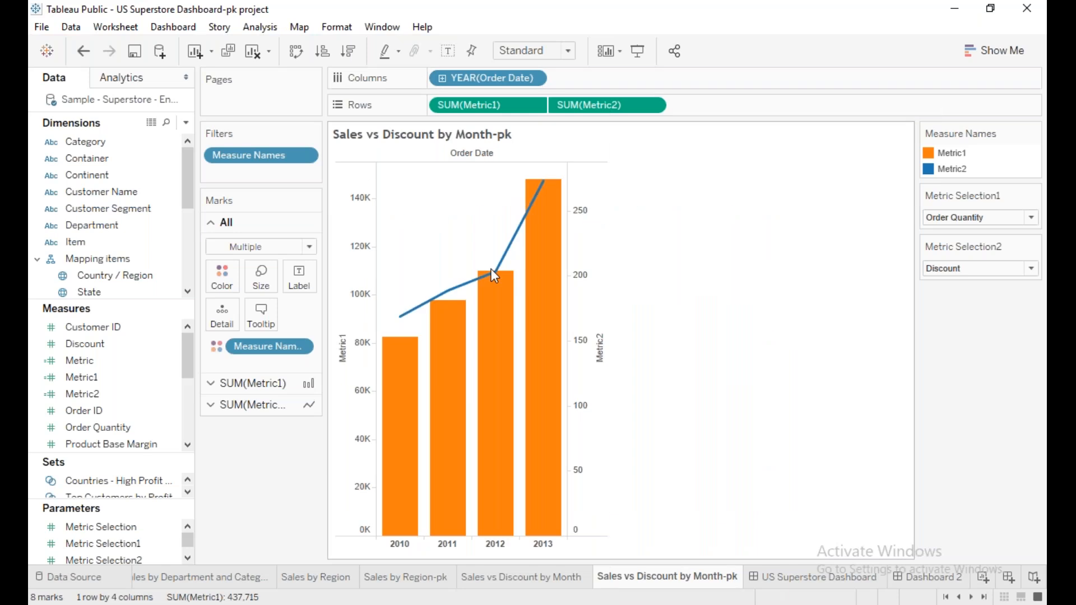
pyautogui.hotkey('ctrl', 'z')
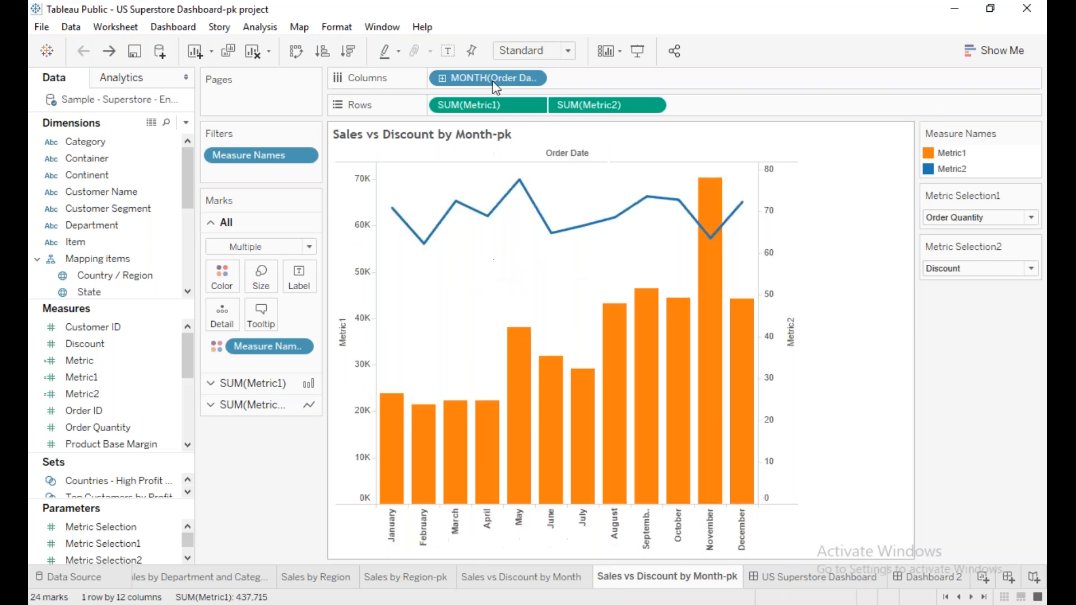
# Try Order Date as continuous Year on the Sales vs Discount by Month-pk sheet and undo the change
pyautogui.click(534, 78)
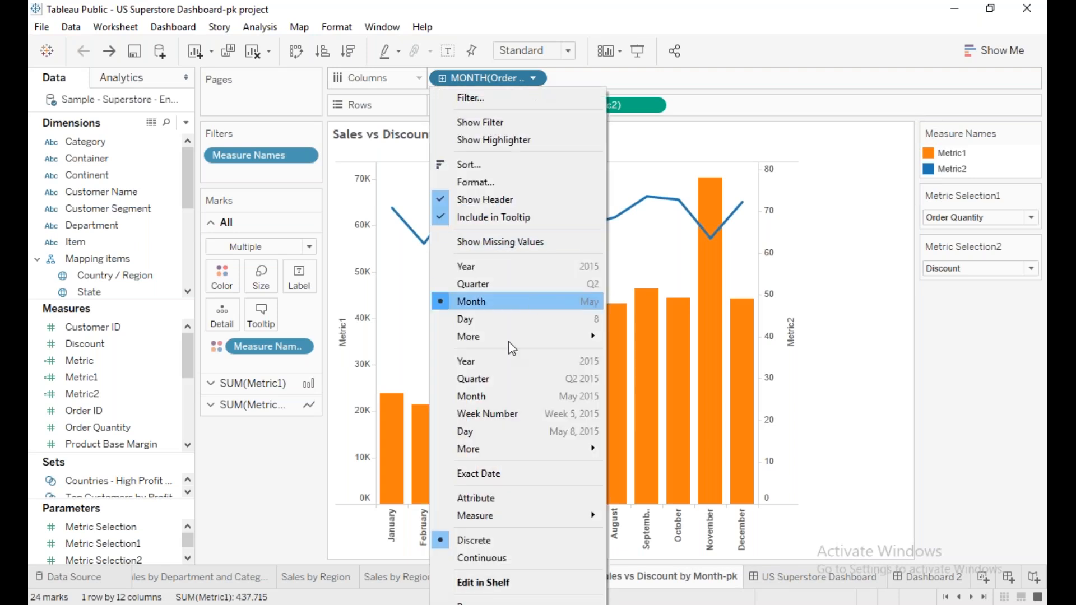
pyautogui.click(487, 368)
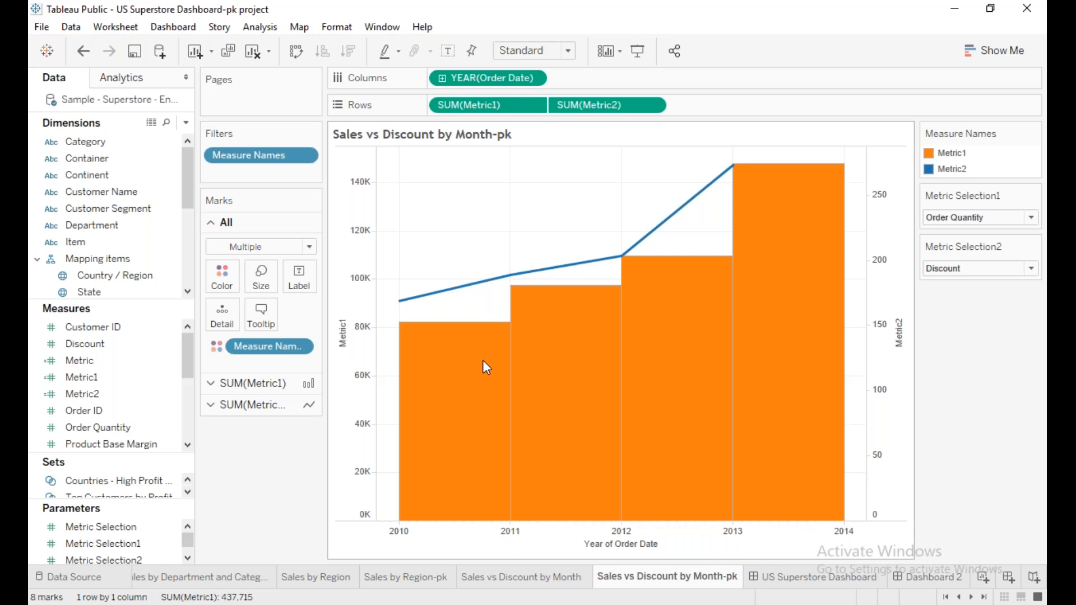
pyautogui.hotkey('ctrl', 'z')
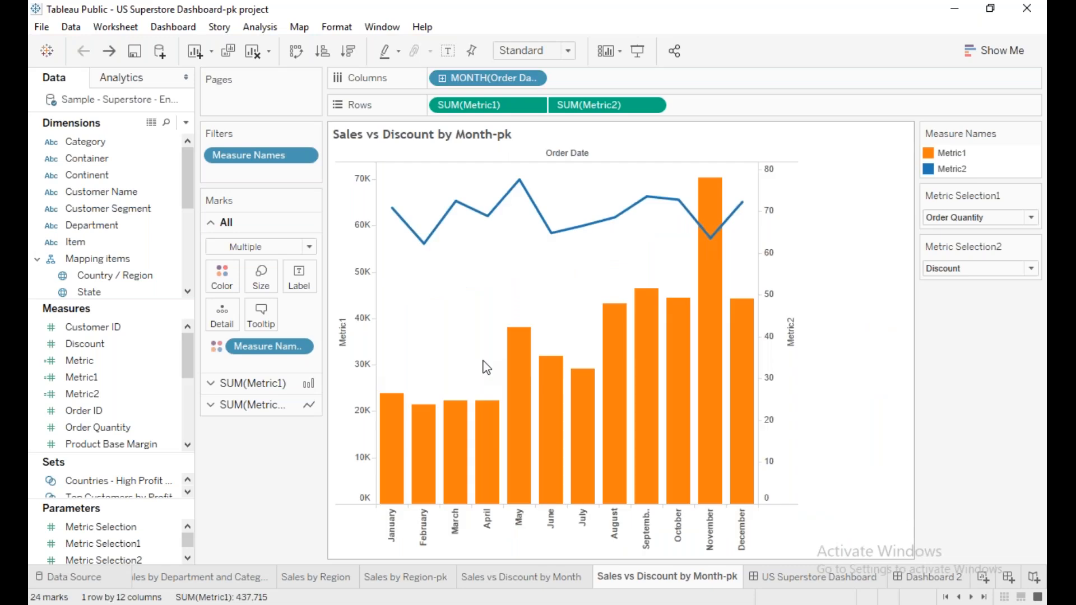
# Compare both monthly sheets again and review the date options of the discrete Order Date field on Sales vs Discount by Month-pk
pyautogui.click(556, 578)
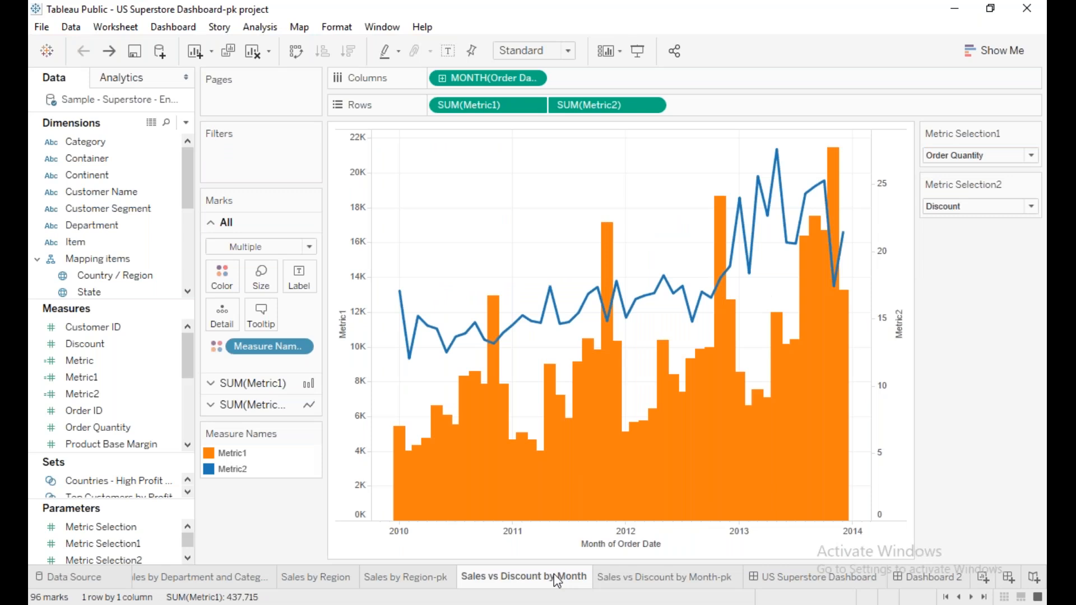
pyautogui.click(640, 577)
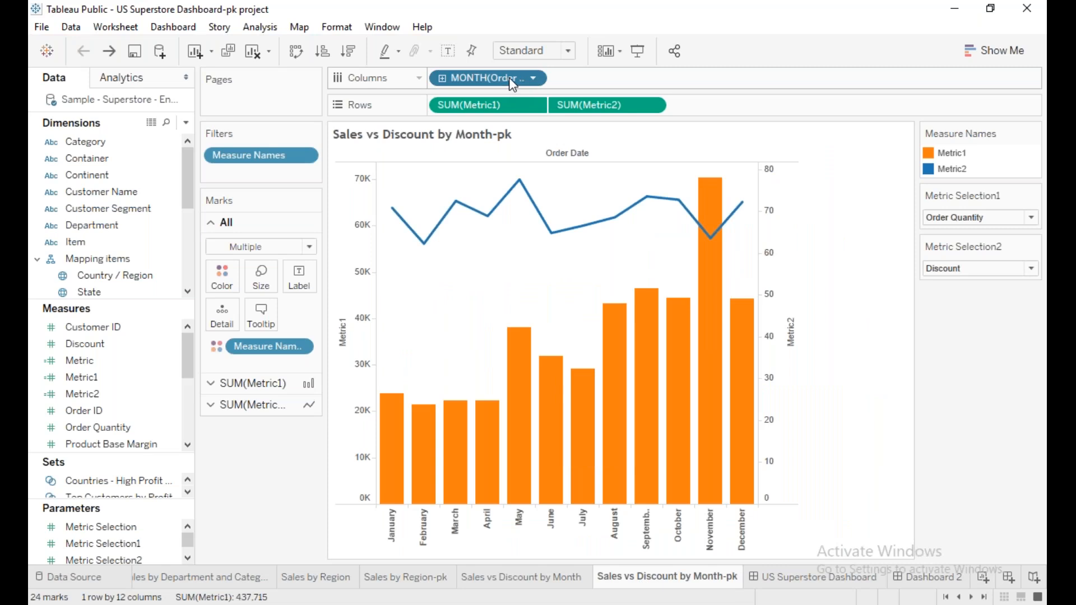
pyautogui.moveTo(513, 85)
pyautogui.mouseDown()
pyautogui.moveTo(521, 202)
pyautogui.moveTo(763, 161)
pyautogui.moveTo(495, 83)
pyautogui.moveTo(516, 79)
pyautogui.mouseUp()
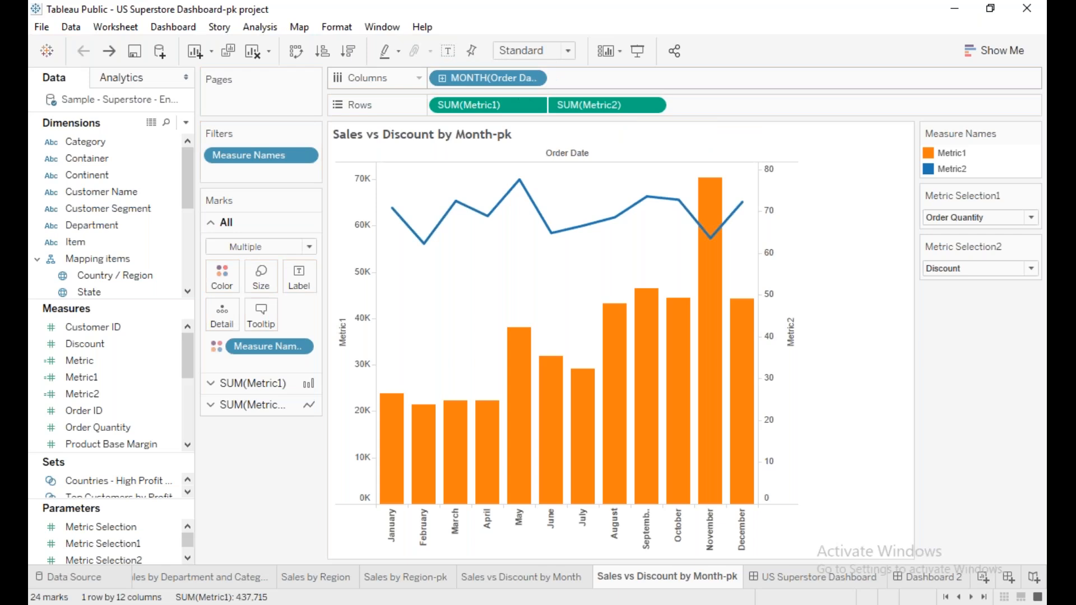
pyautogui.click(534, 79)
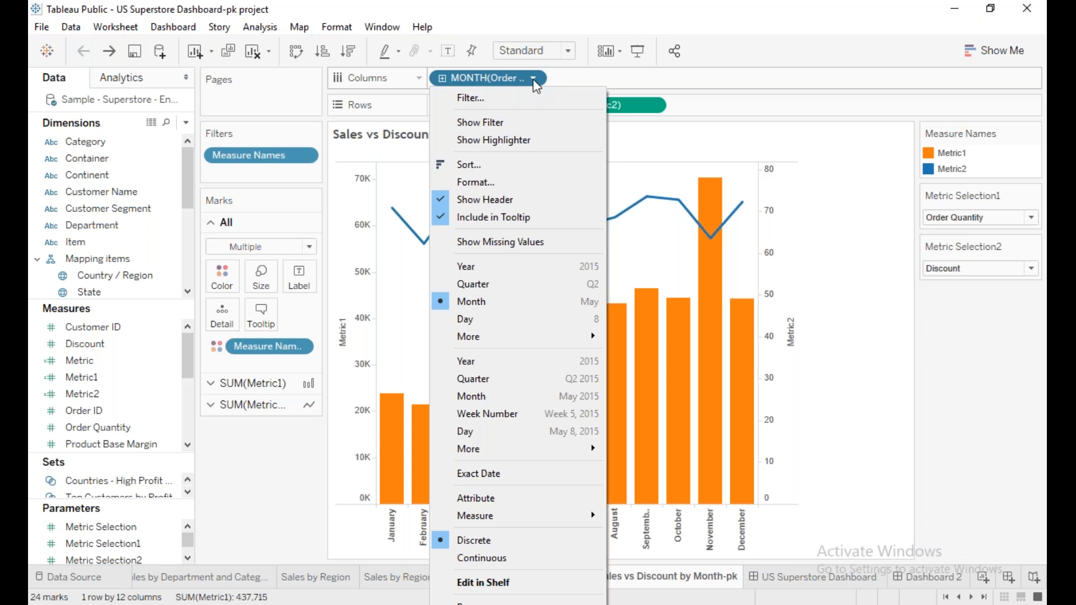
pyautogui.click(534, 81)
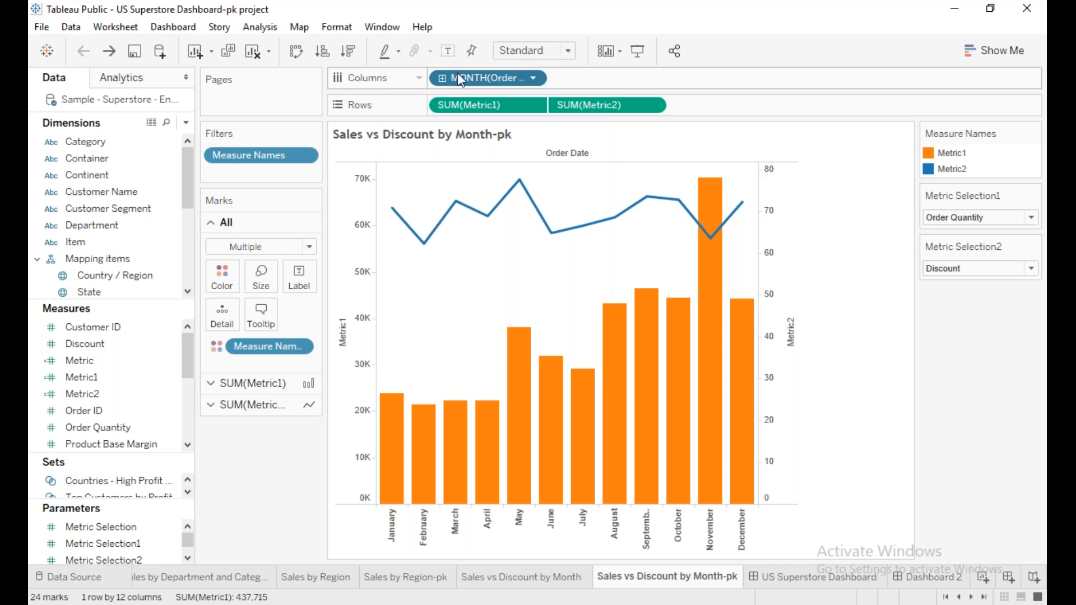
# Replace the month-level Order Date in the columns with a fresh Order Date field at year level
pyautogui.moveTo(462, 80); pyautogui.dragTo(331, 278)
pyautogui.moveTo(188, 203); pyautogui.dragTo(197, 248)
pyautogui.moveTo(103, 243); pyautogui.dragTo(482, 79)
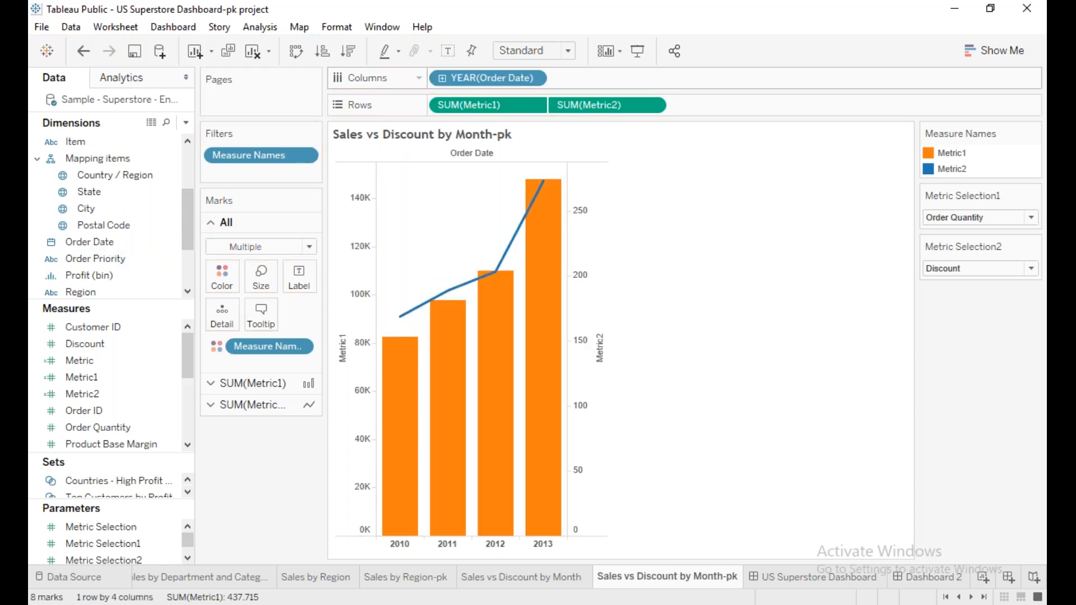
# Review the date options of the yearly Order Date column and drill it down to quarter
pyautogui.click(535, 79)
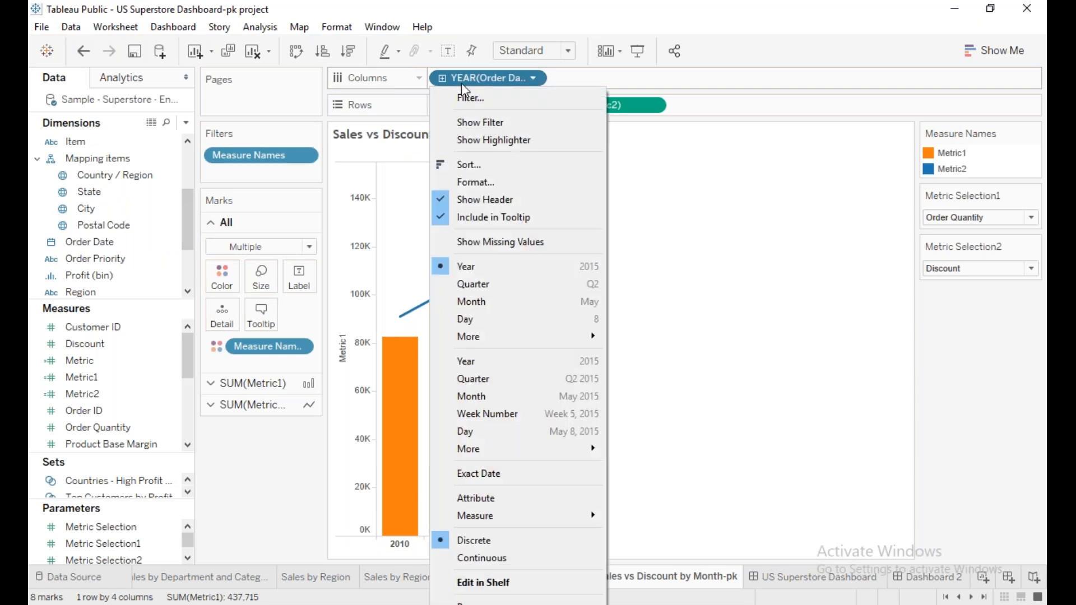
pyautogui.click(480, 78)
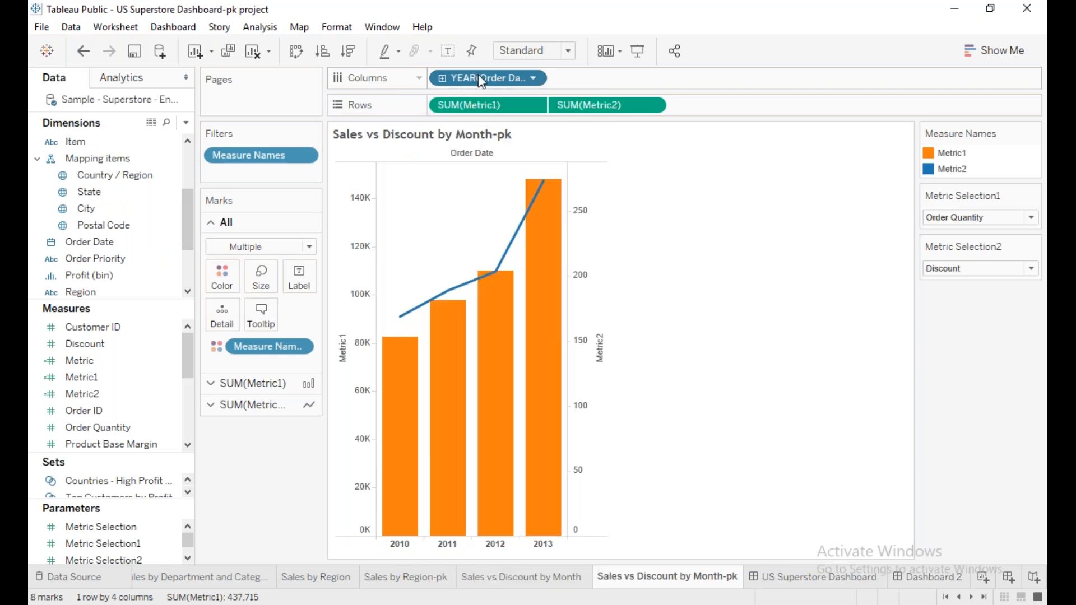
pyautogui.doubleClick(480, 78)
pyautogui.press('Return')
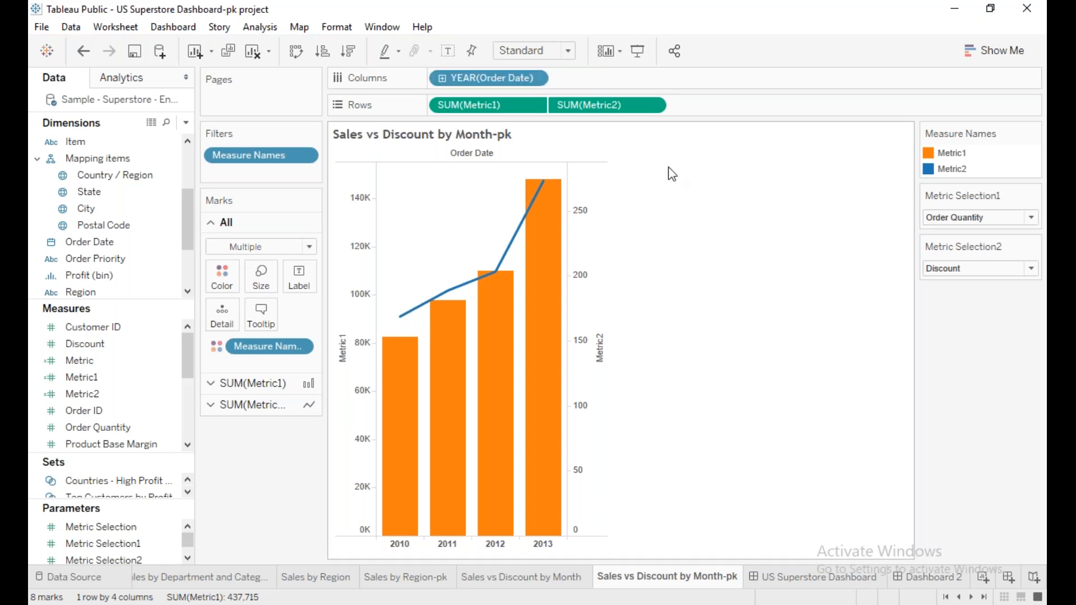
pyautogui.click(442, 78)
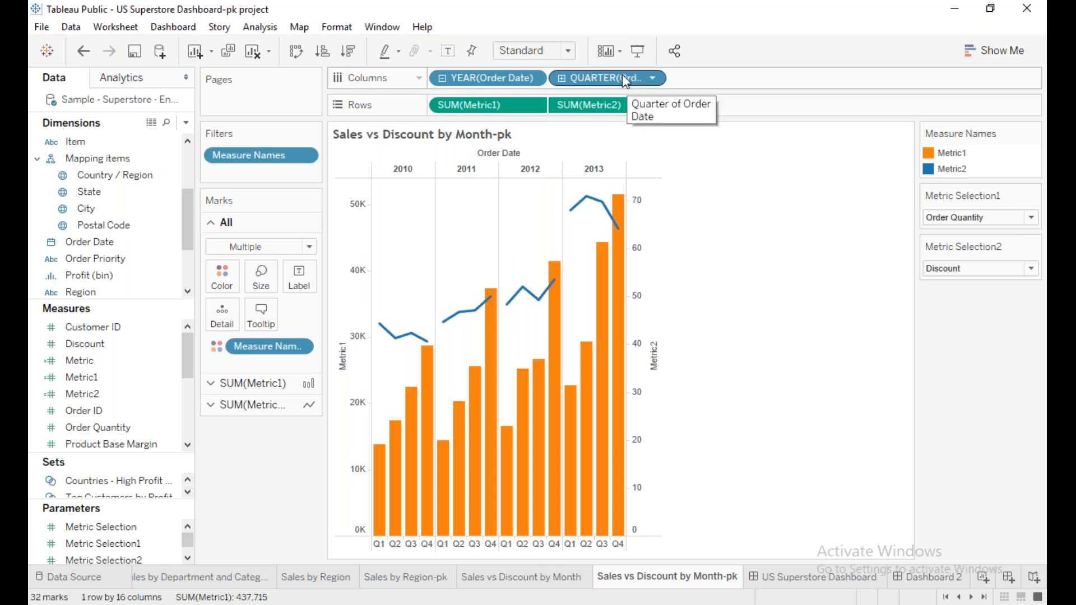
# Remove the quarter level from the columns and set the yearly Order Date to the continuous Year option
pyautogui.moveTo(626, 80); pyautogui.dragTo(701, 180)
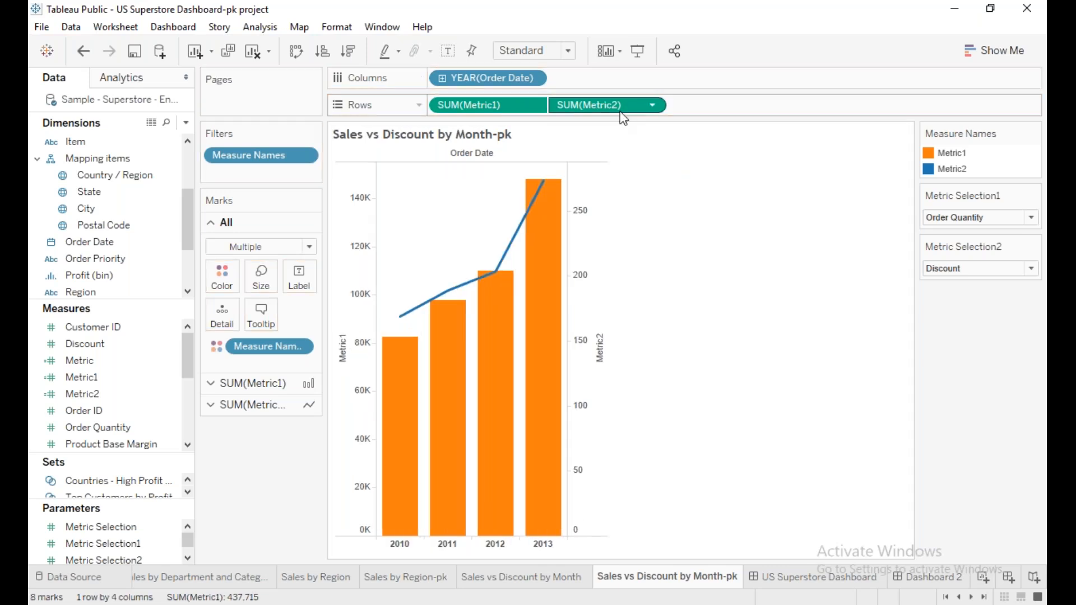
pyautogui.click(535, 79)
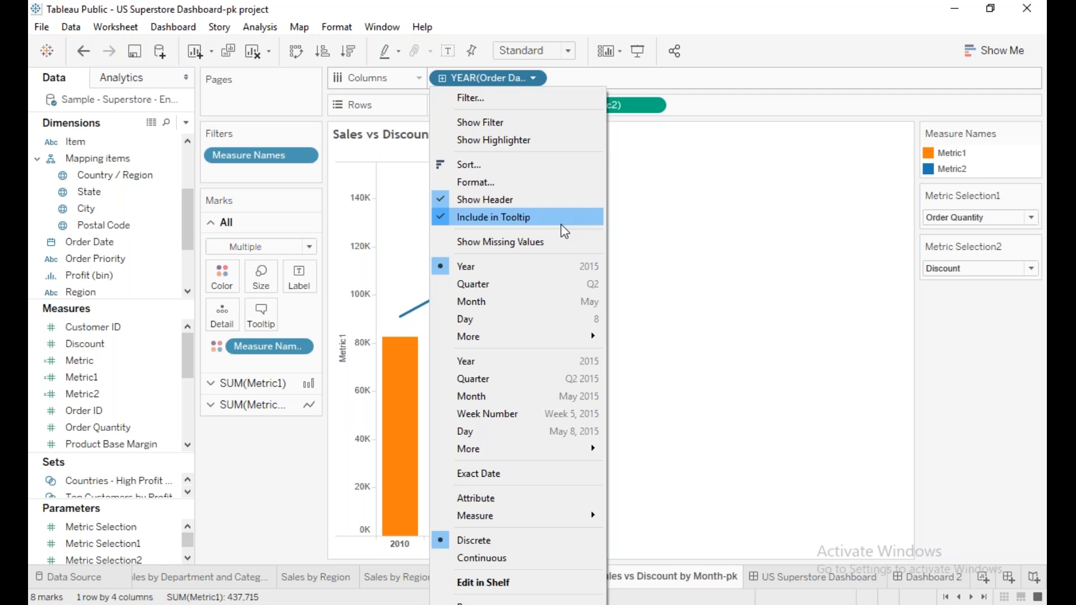
pyautogui.click(496, 560)
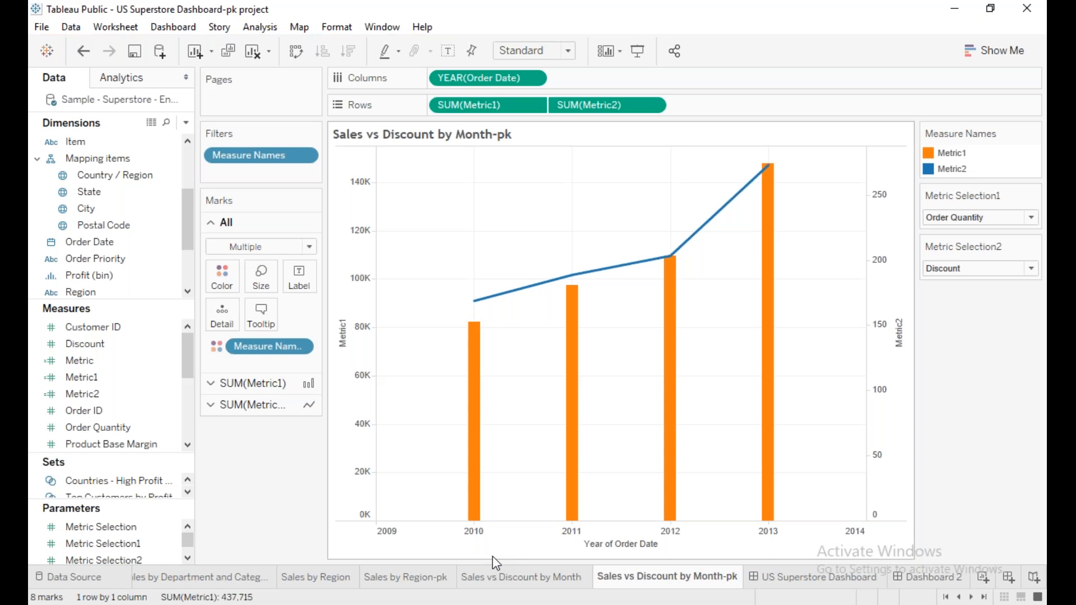
pyautogui.click(534, 79)
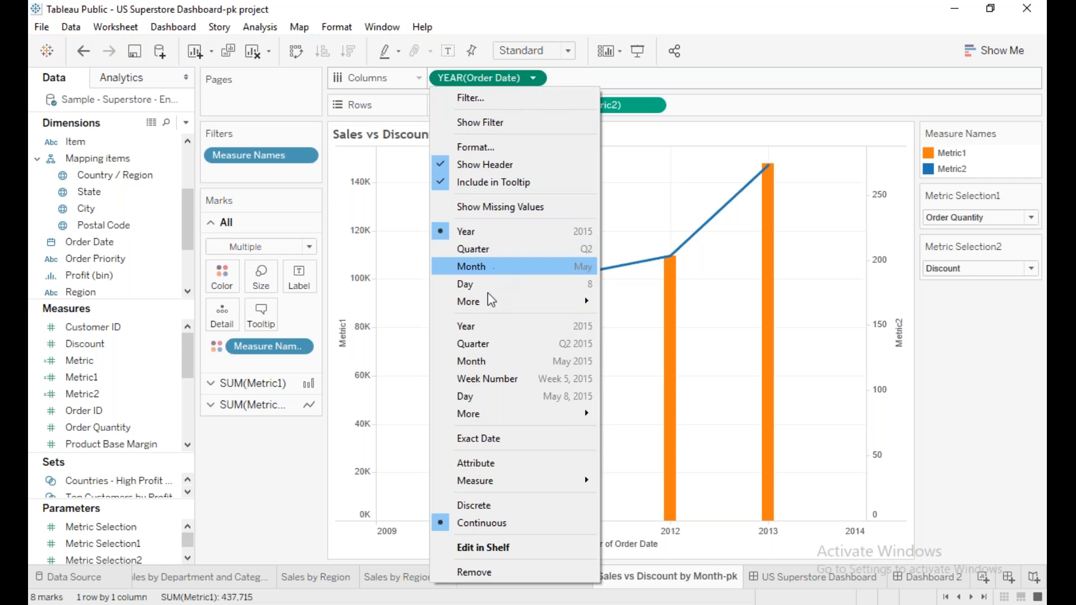
pyautogui.click(484, 326)
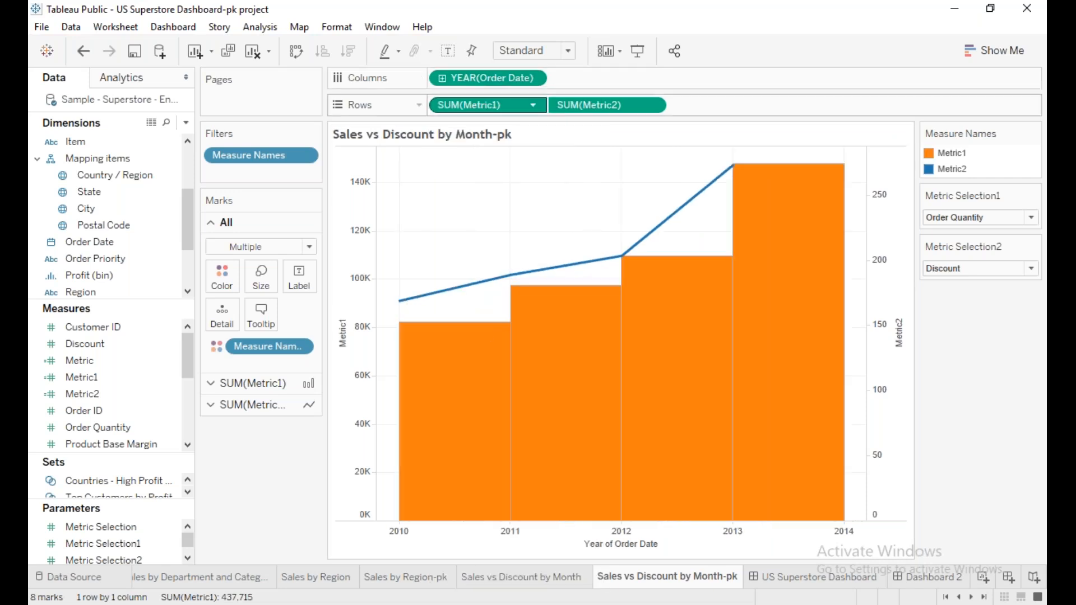
pyautogui.click(534, 78)
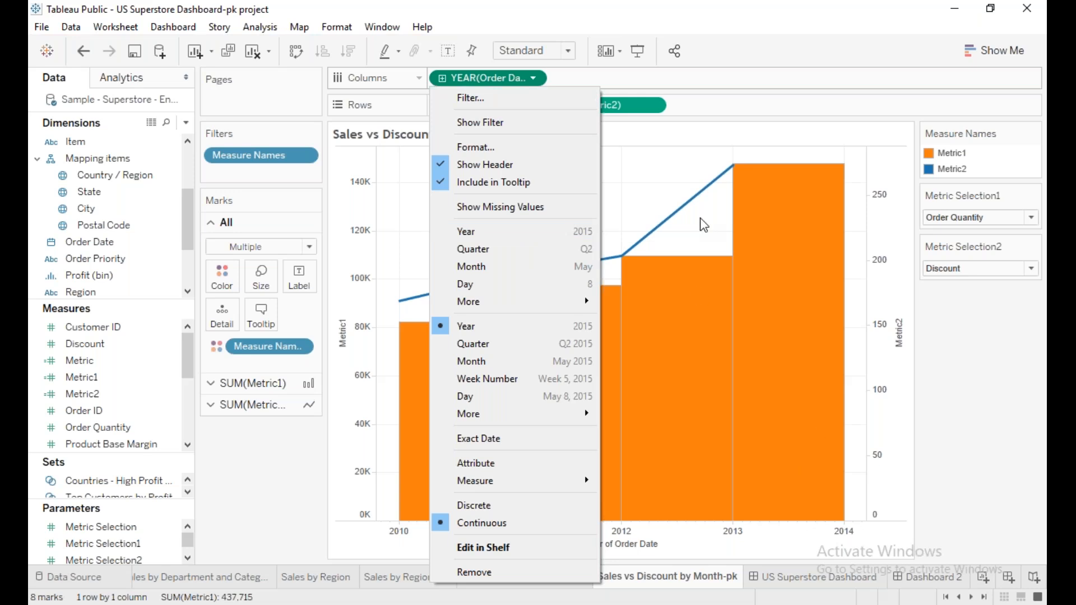
pyautogui.click(721, 291)
pyautogui.click(723, 289)
# Switch to the Tableau Public Book3 window and maximize it
pyautogui.click(634, 604)
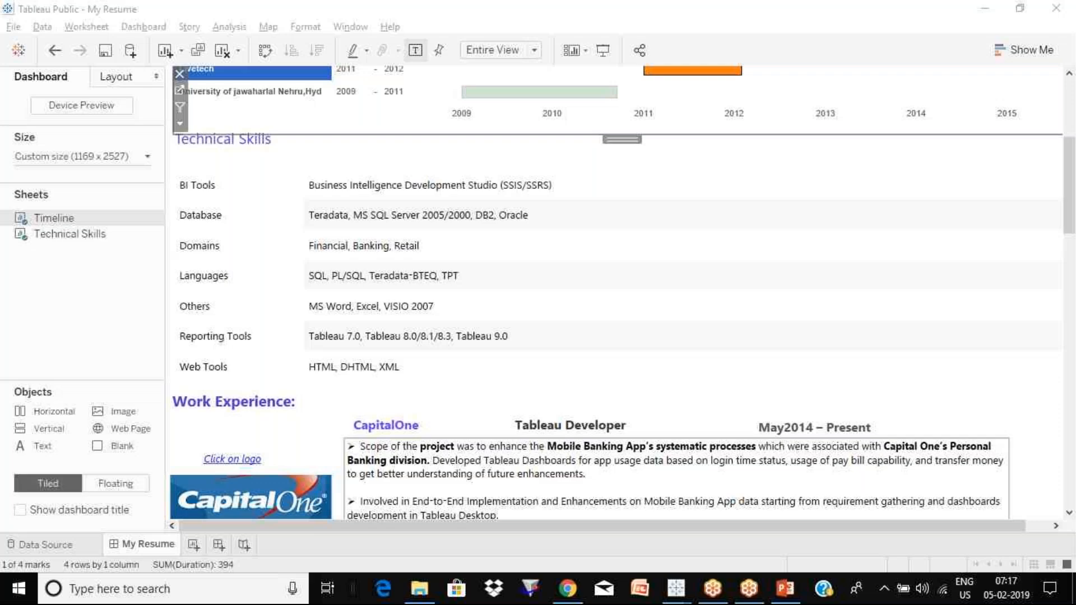
pyautogui.moveTo(676, 589)
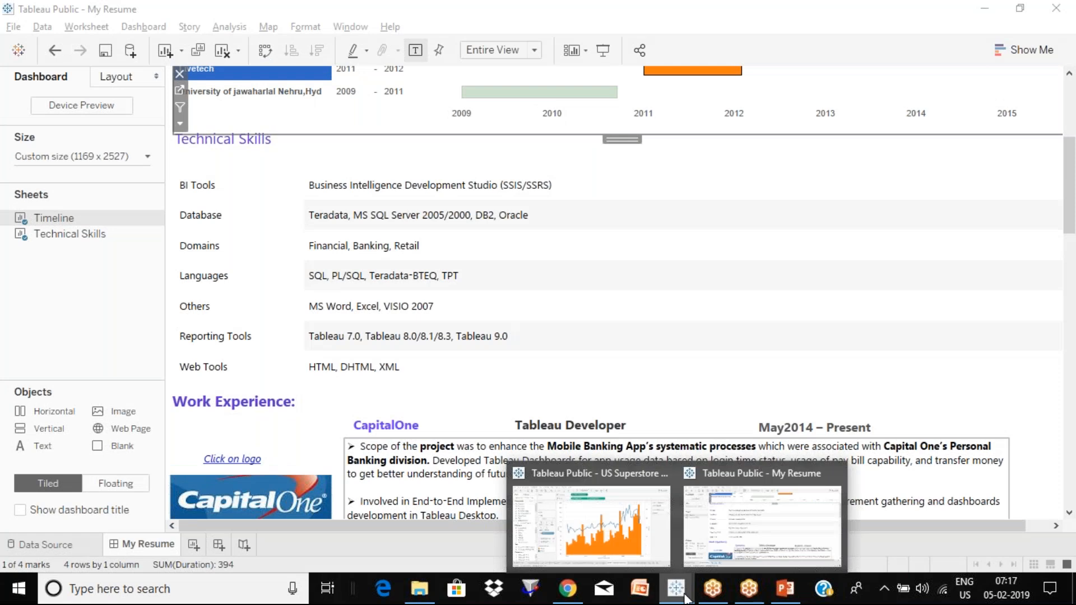
pyautogui.click(732, 554)
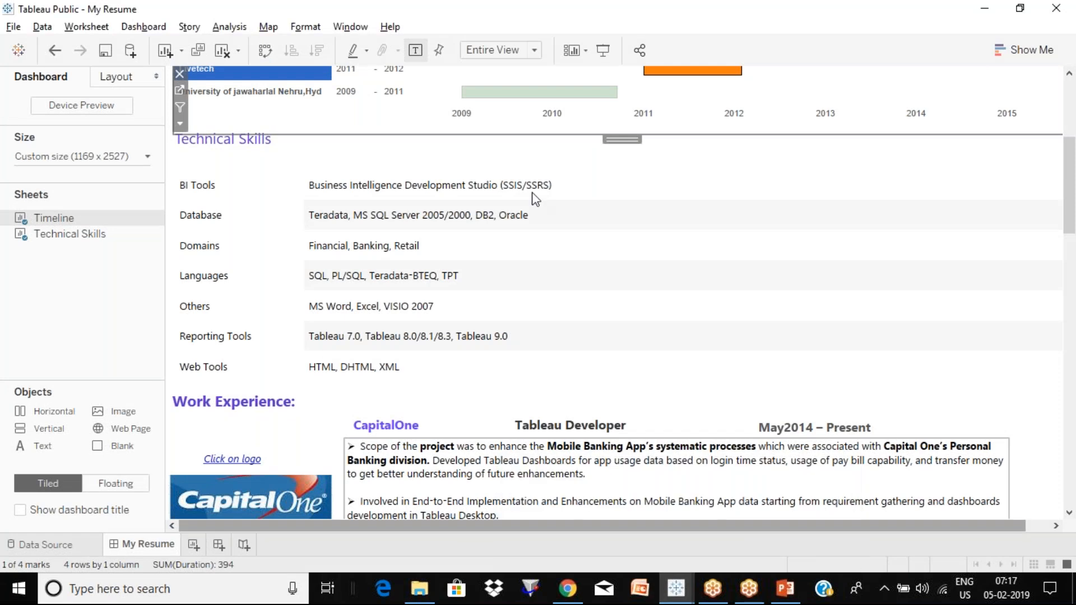
pyautogui.click(332, 492)
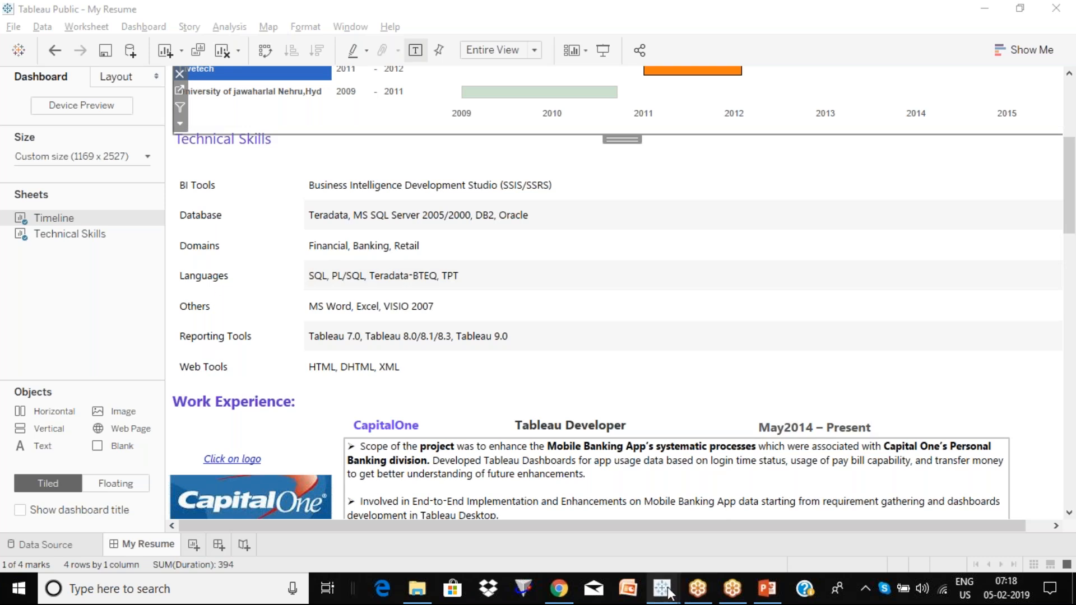
pyautogui.moveTo(667, 592)
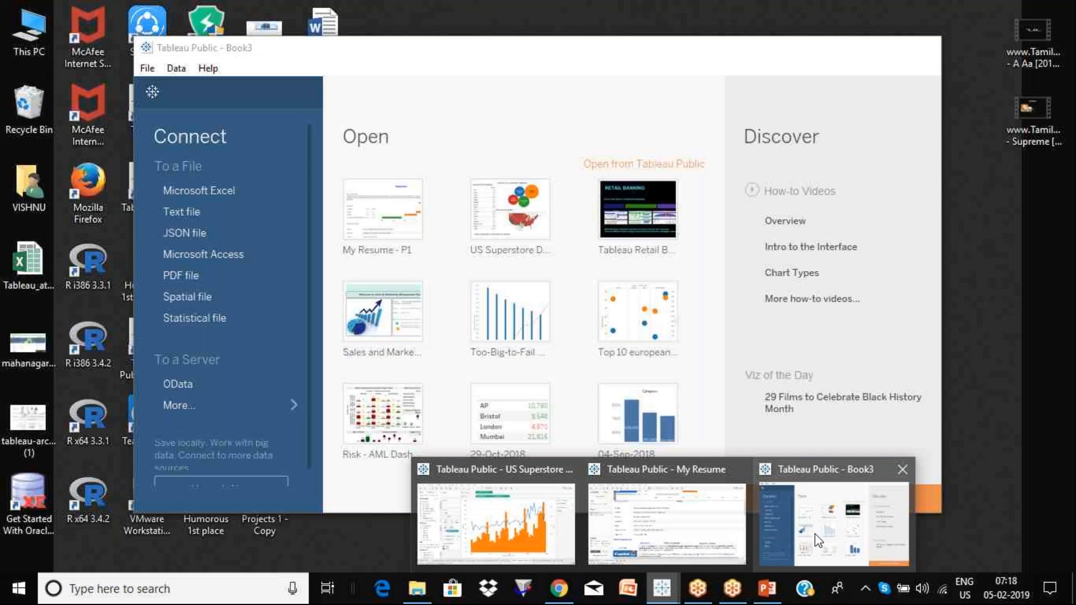
pyautogui.click(809, 552)
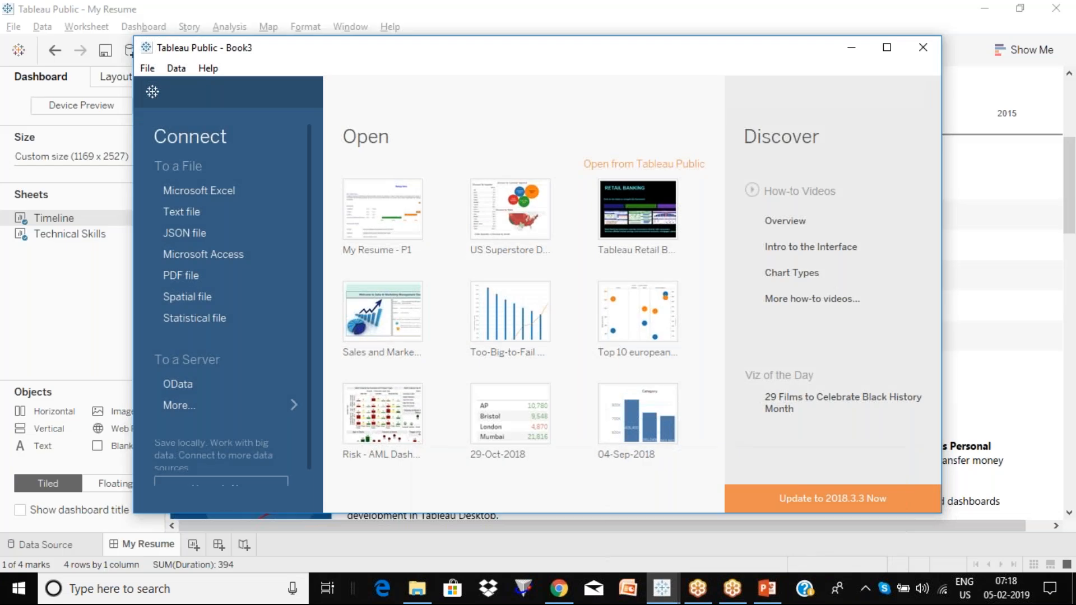
pyautogui.doubleClick(645, 56)
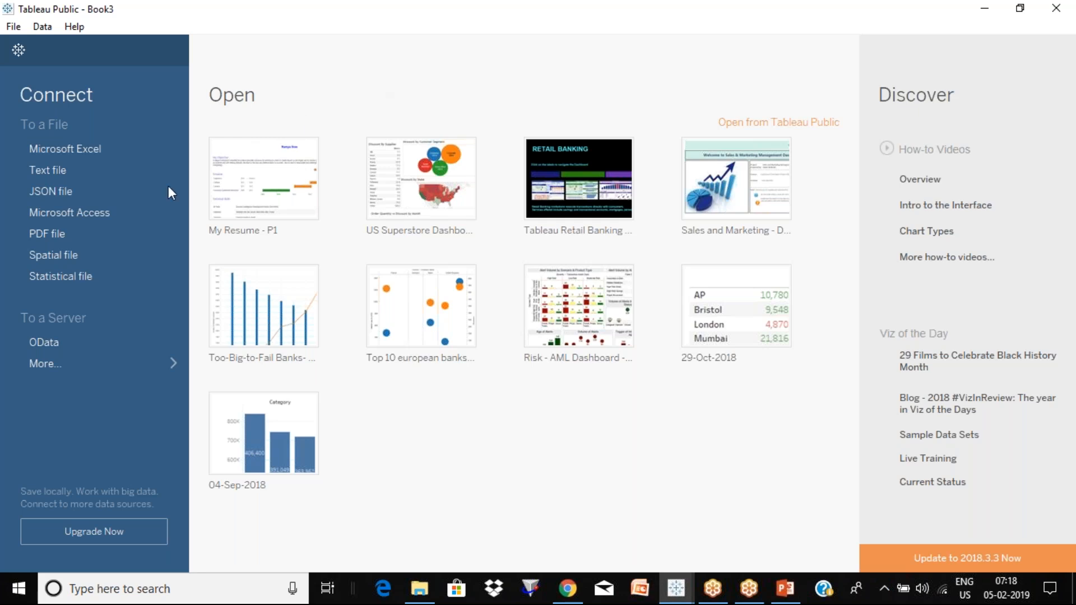
# Connect to the DIY_SALES_BDCS Excel data through the Tableau folder and open Sheet 1
pyautogui.click(61, 150)
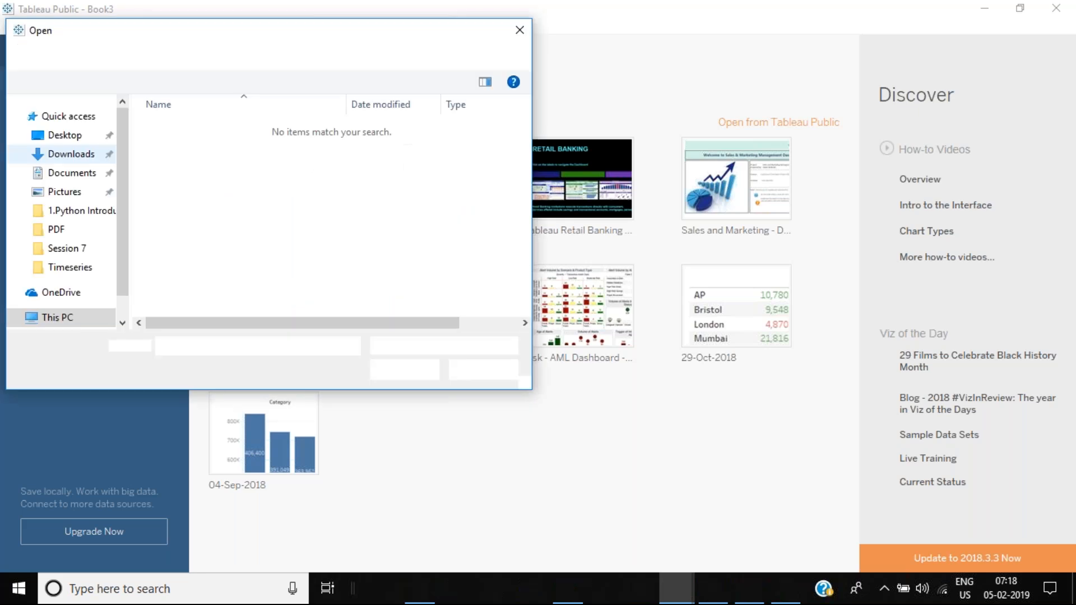
pyautogui.click(146, 58)
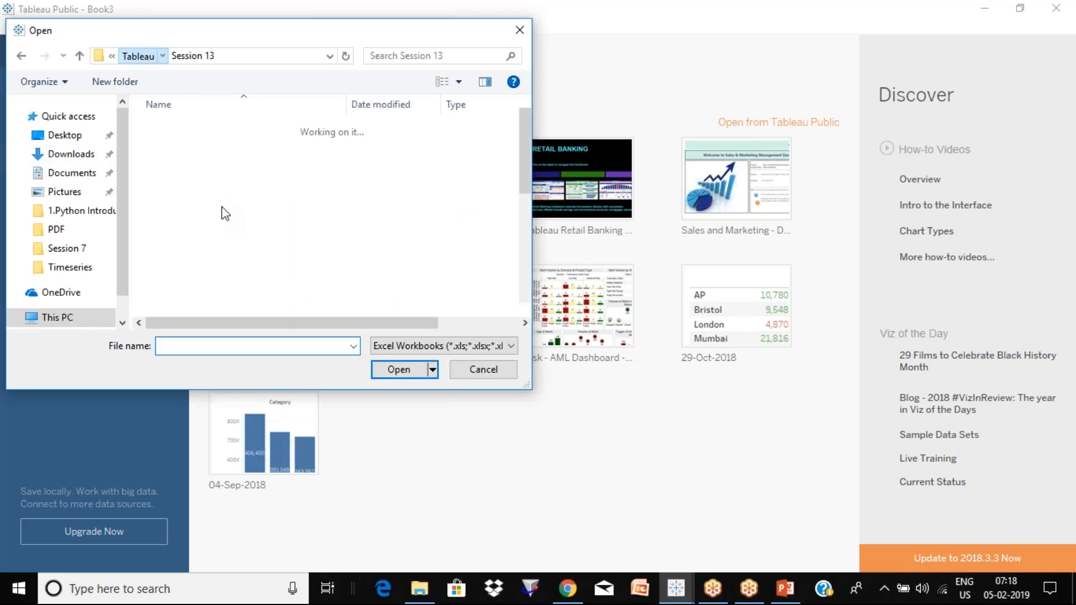
pyautogui.doubleClick(206, 129)
pyautogui.doubleClick(196, 130)
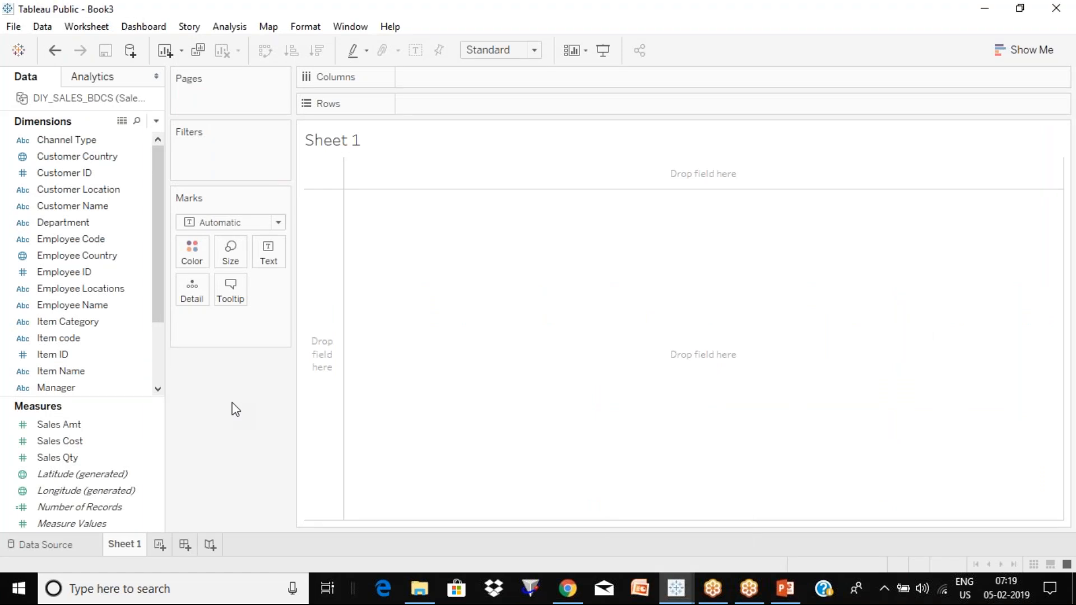
# Place Sales Date at year level in the columns and Item Name in the rows
pyautogui.moveTo(159, 219); pyautogui.dragTo(153, 297)
pyautogui.click(85, 338)
pyautogui.moveTo(129, 338); pyautogui.dragTo(520, 78)
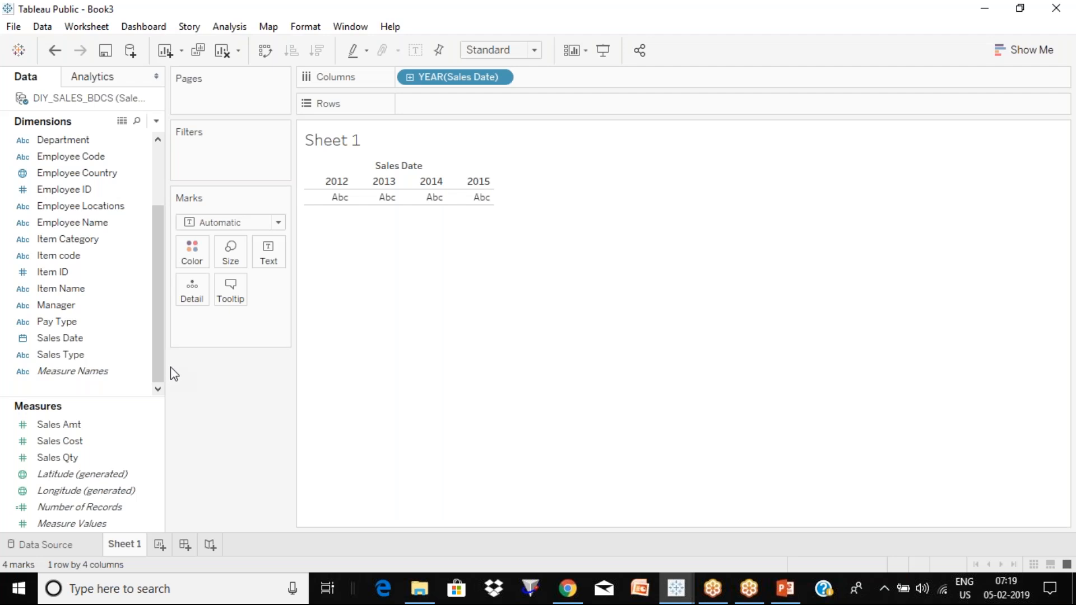
pyautogui.click(113, 239)
pyautogui.moveTo(123, 232); pyautogui.dragTo(696, 226)
pyautogui.click(97, 288)
pyautogui.moveTo(99, 287); pyautogui.dragTo(499, 101)
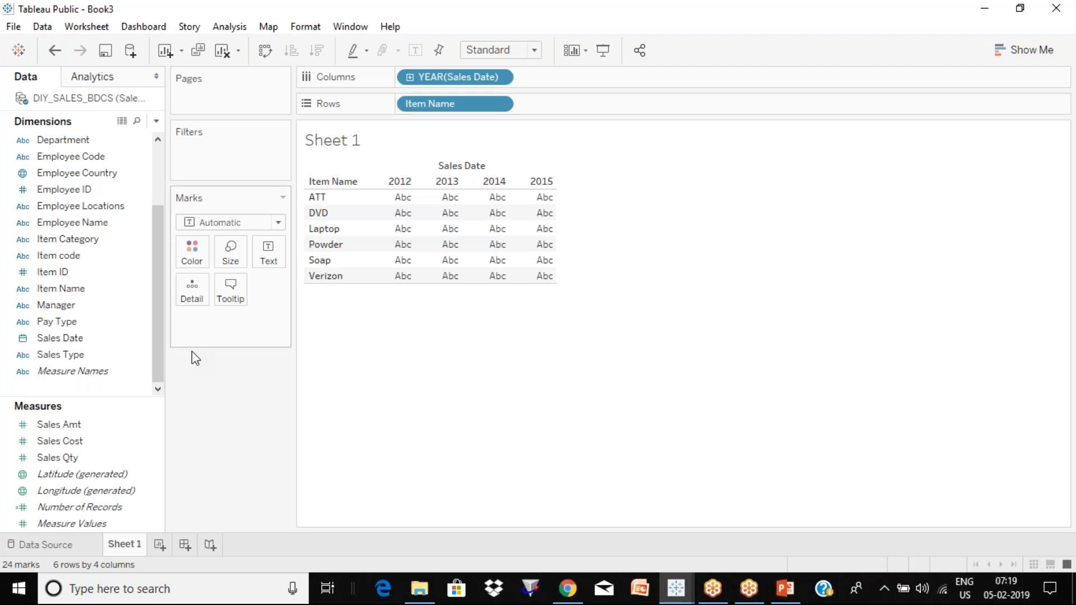
# Show Sales Amt as text values in the table of items by year
pyautogui.click(143, 444)
pyautogui.click(143, 457)
pyautogui.click(103, 425)
pyautogui.moveTo(103, 425); pyautogui.dragTo(268, 254)
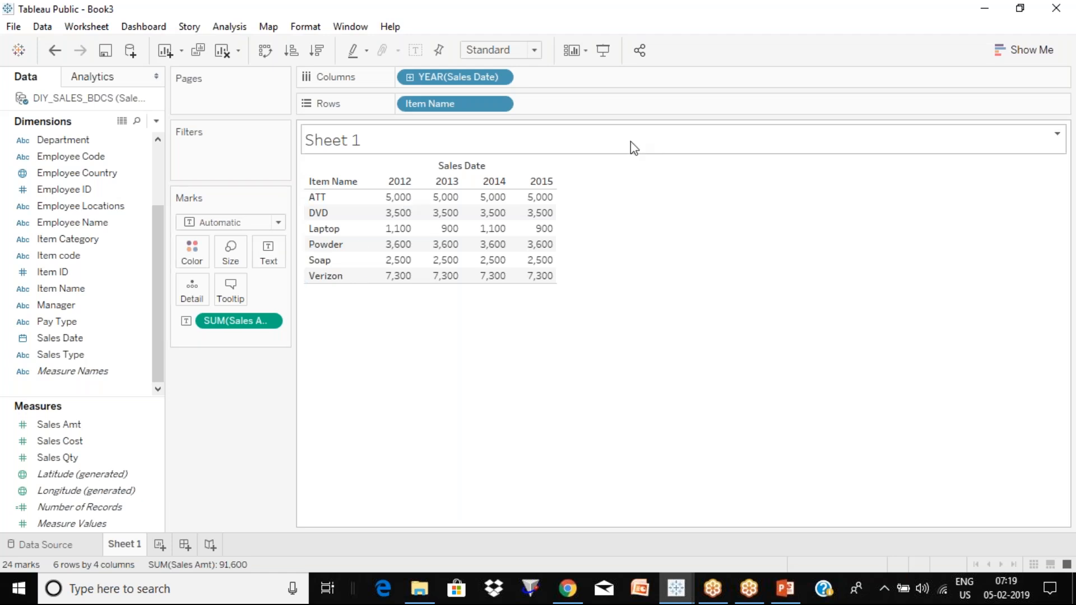
# Review the quick table calculations for Sales Amt and add Item Category ahead of Item Name in the rows
pyautogui.click(269, 322)
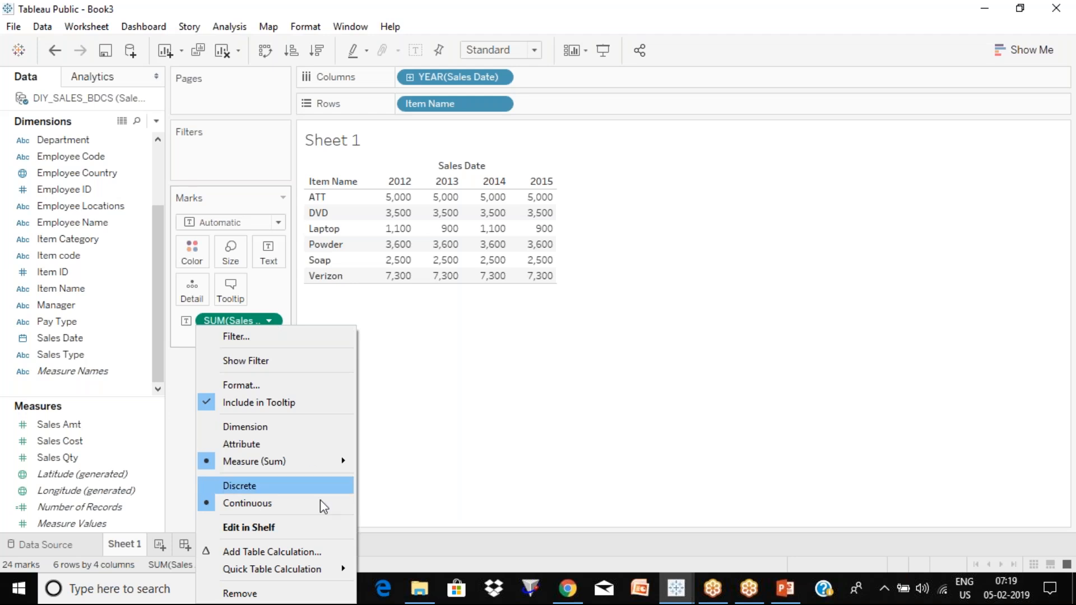
pyautogui.moveTo(319, 570)
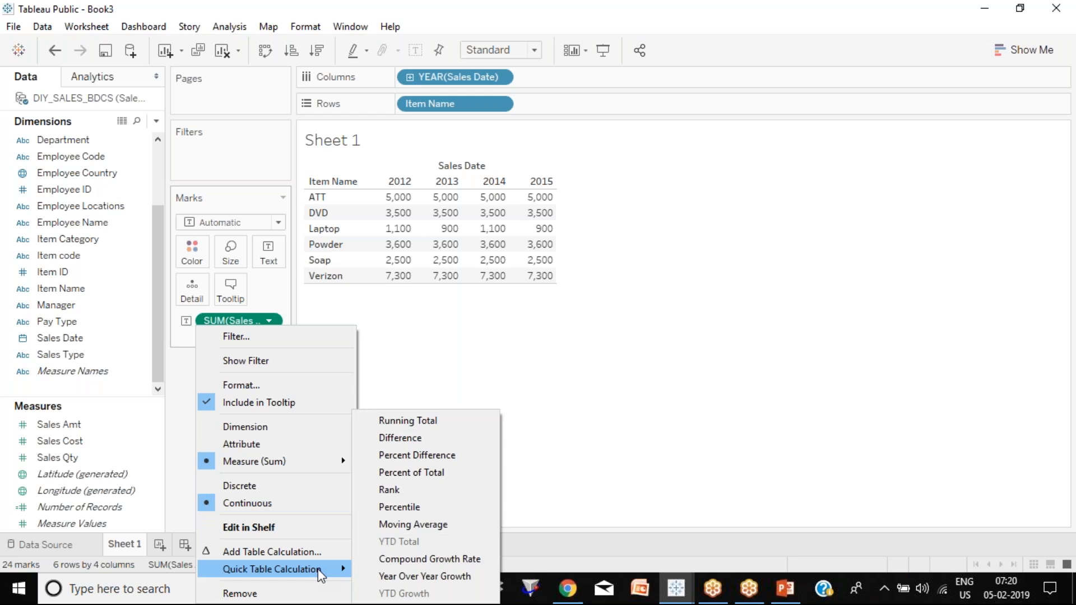
pyautogui.click(650, 315)
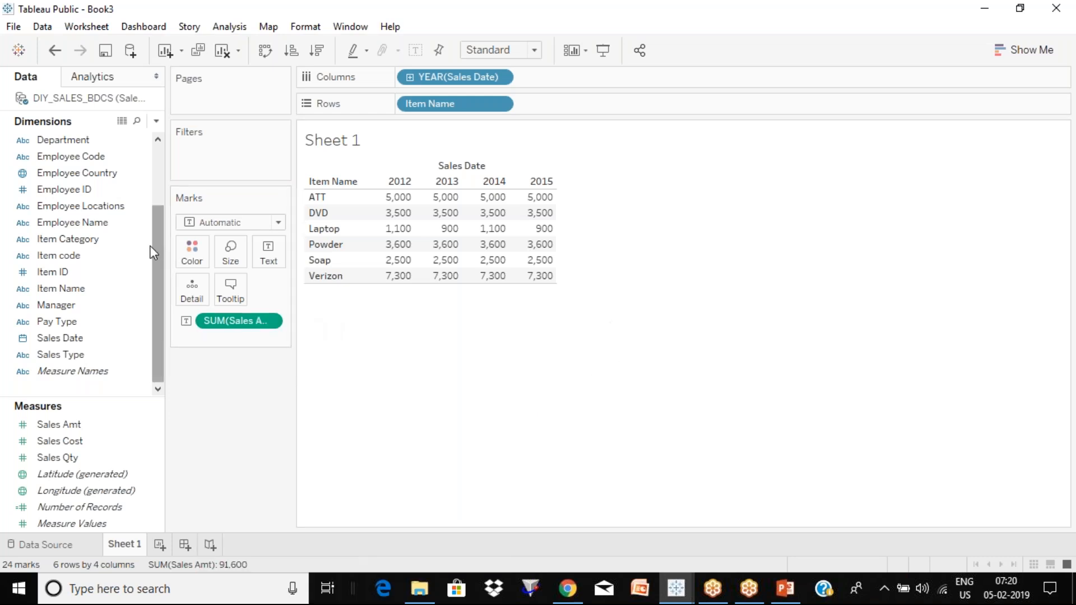
pyautogui.moveTo(114, 237); pyautogui.dragTo(670, 97)
pyautogui.moveTo(461, 106); pyautogui.dragTo(734, 104)
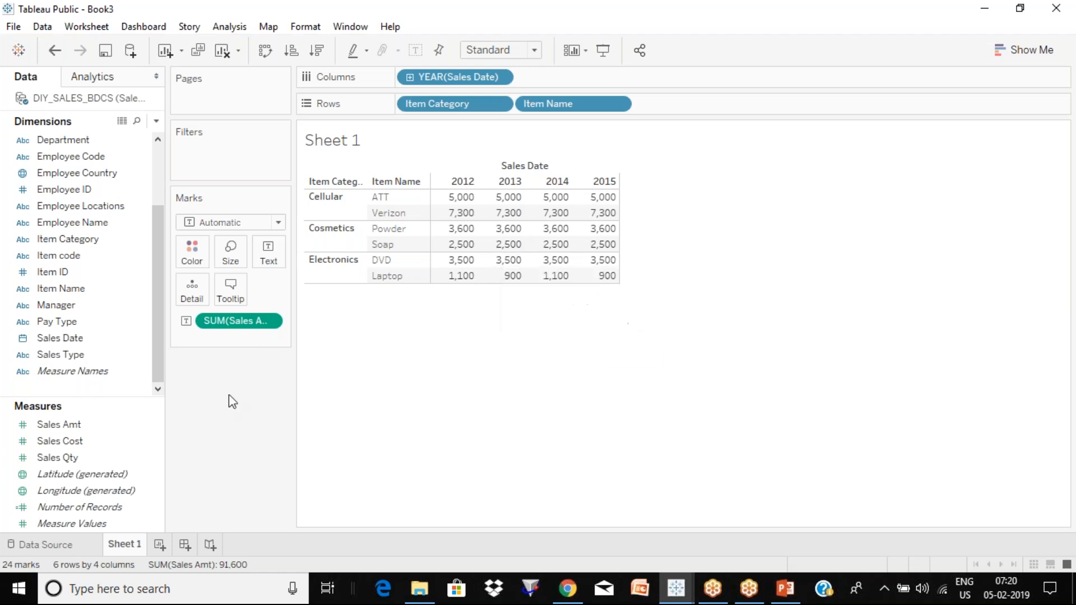
# Try a Running Total quick table calculation on Sales Amt, compare it with the original amounts, and undo it
pyautogui.click(270, 321)
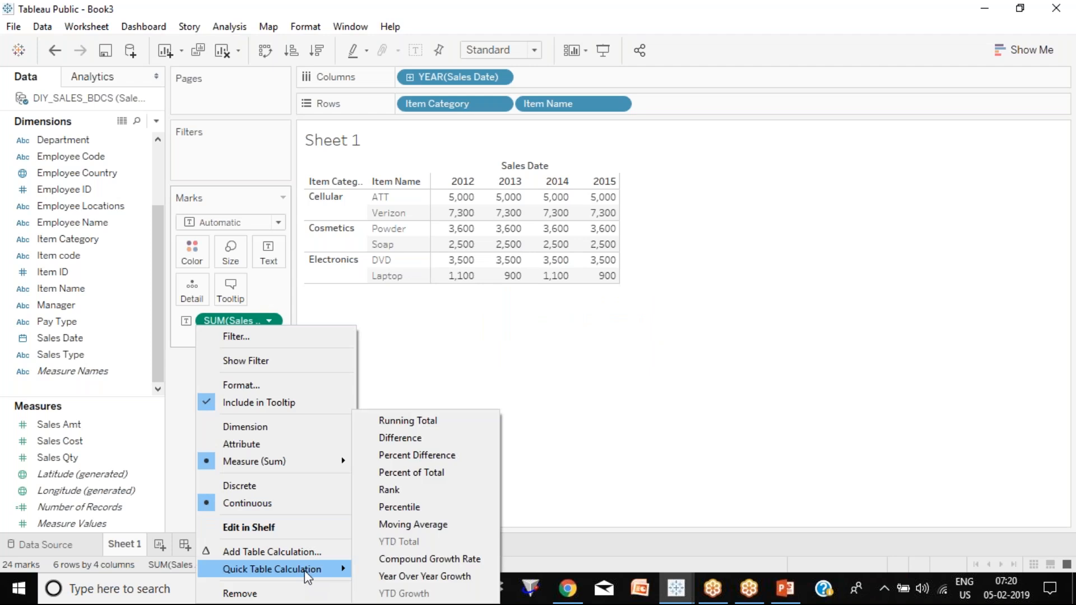
pyautogui.click(431, 426)
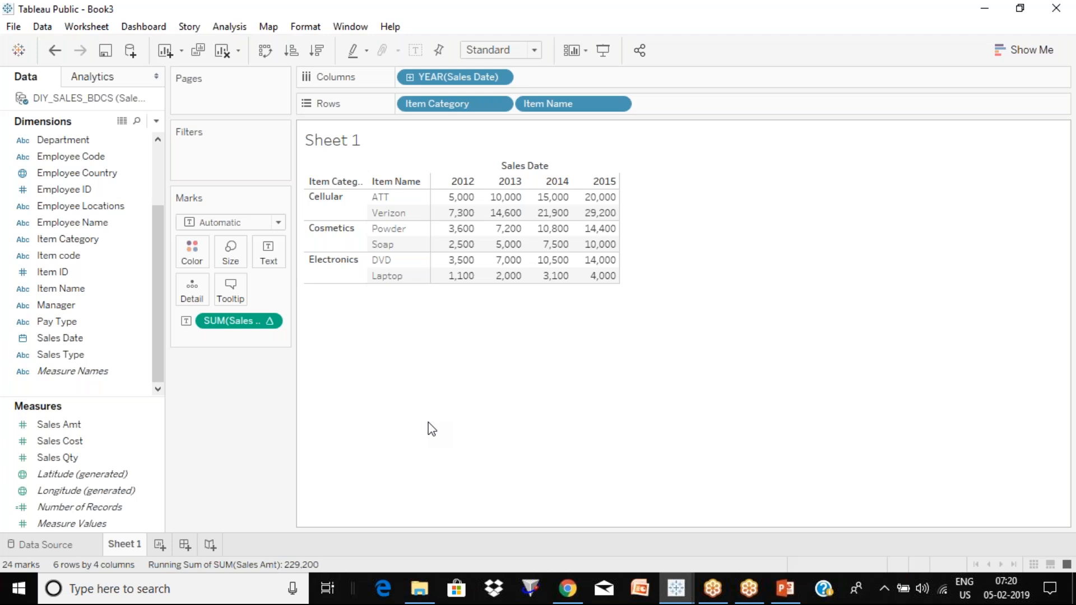
pyautogui.hotkey('ctrl', 'z')
pyautogui.hotkey('ctrl', 'y')
pyautogui.moveTo(496, 208)
pyautogui.moveTo(589, 202)
pyautogui.hotkey('ctrl', 'z')
pyautogui.moveTo(465, 214)
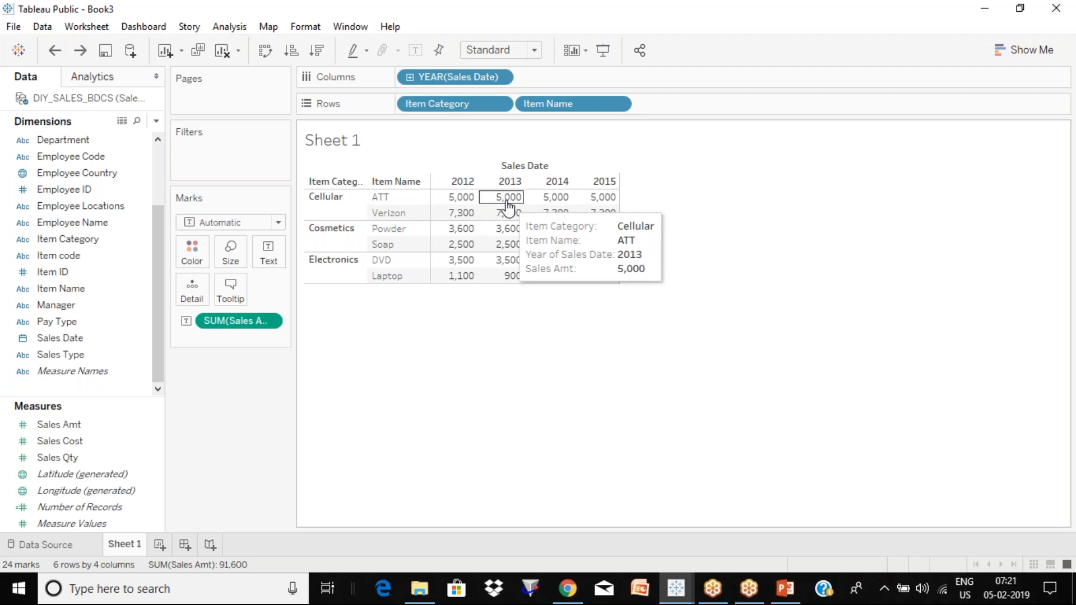
pyautogui.moveTo(549, 207)
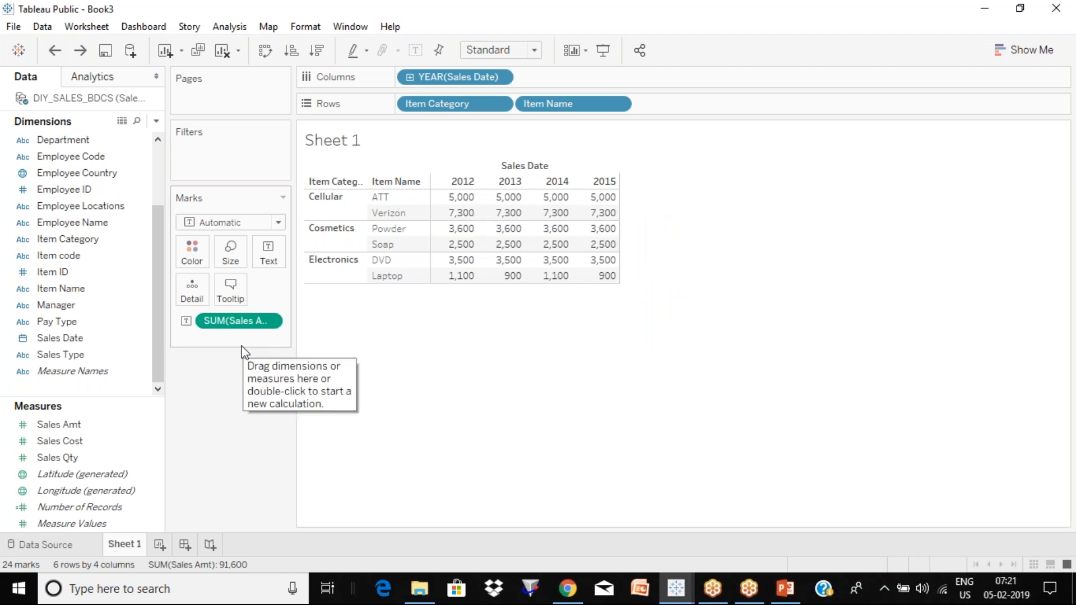
# Apply a Running Total quick table calculation to Sales Amt and open its table calculation settings for editing
pyautogui.click(273, 322)
pyautogui.moveTo(315, 576)
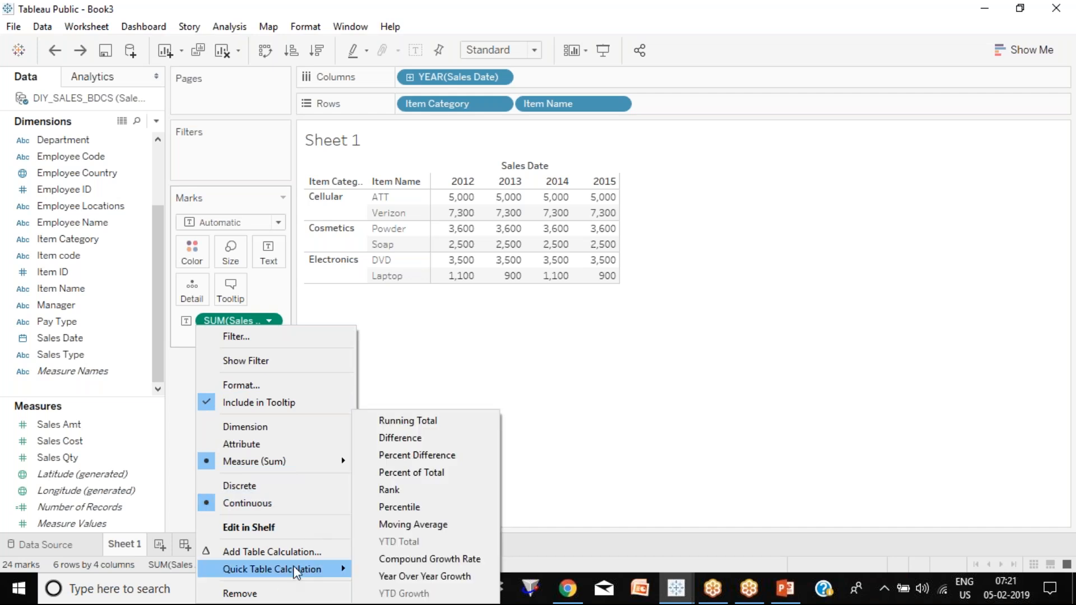
pyautogui.click(410, 422)
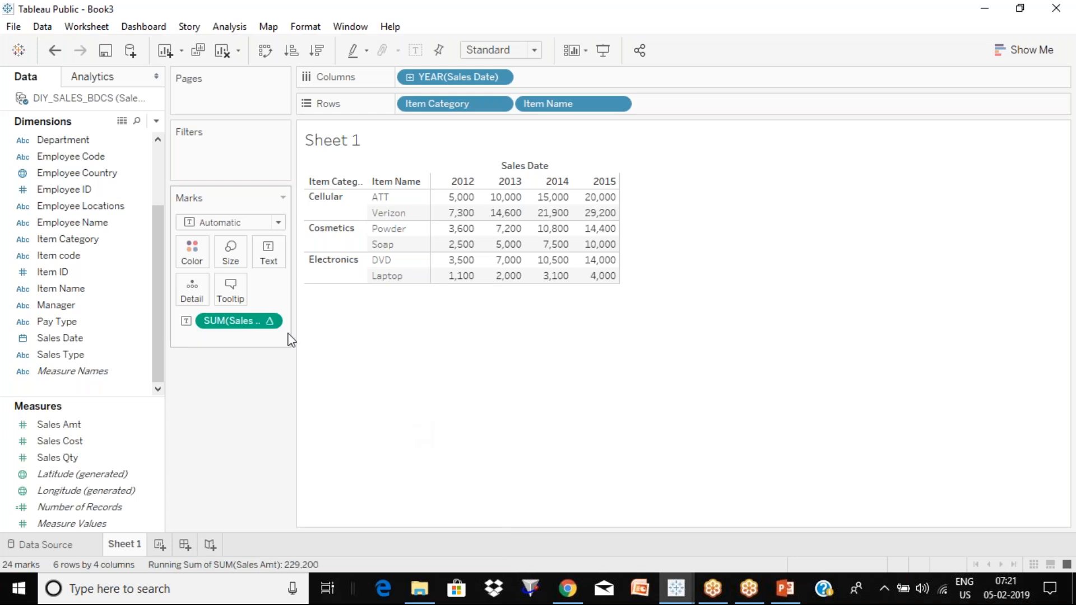
pyautogui.click(271, 322)
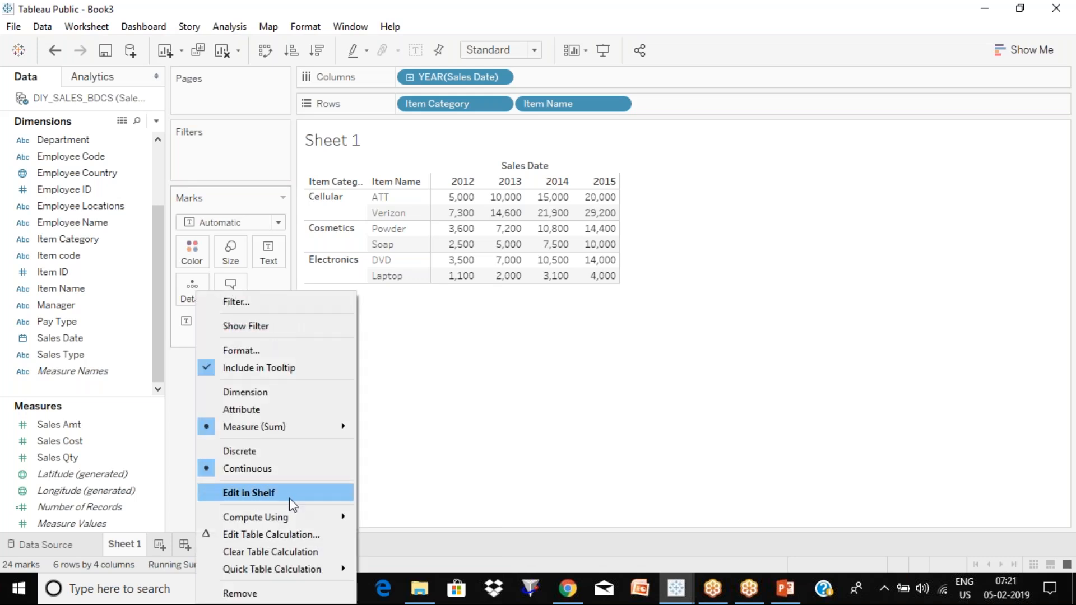
pyautogui.click(287, 537)
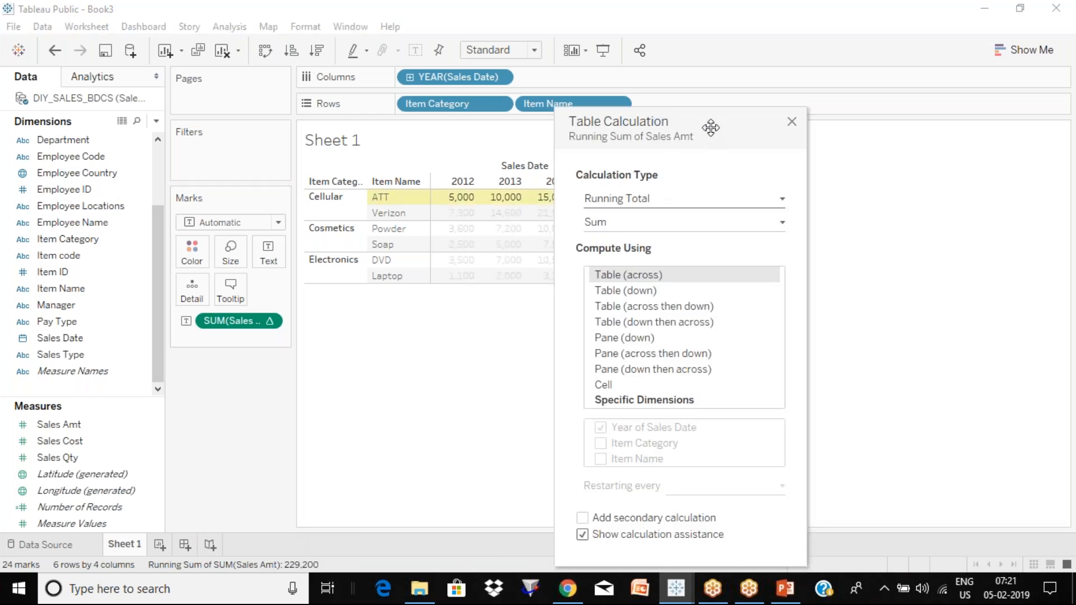
# Review the calculation types and aggregation of the running total and examine how the Cellular items accumulate across the years
pyautogui.moveTo(693, 135); pyautogui.dragTo(192, 101)
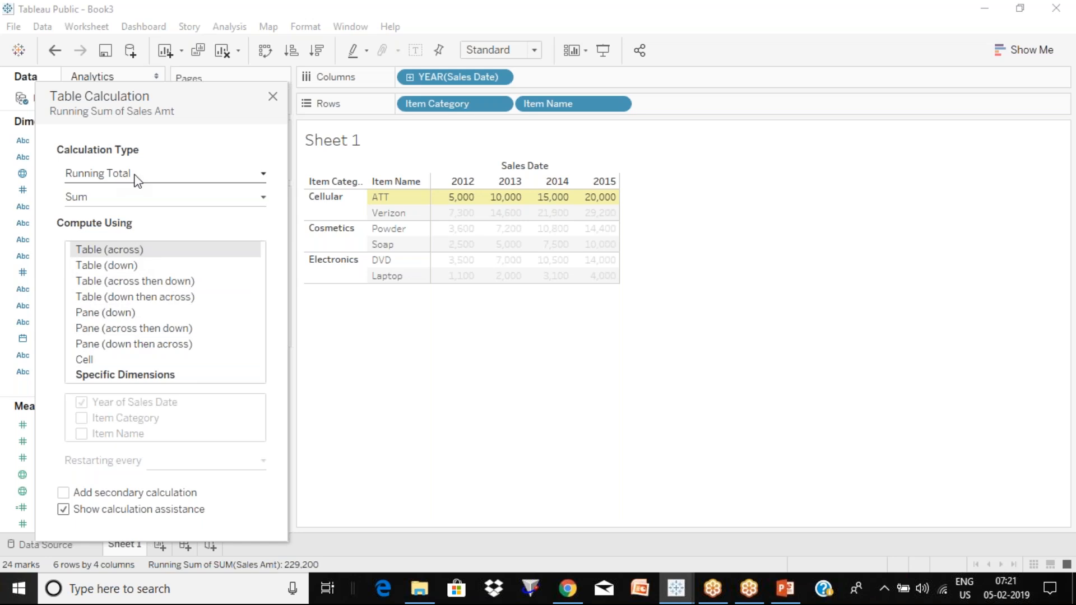
pyautogui.click(143, 178)
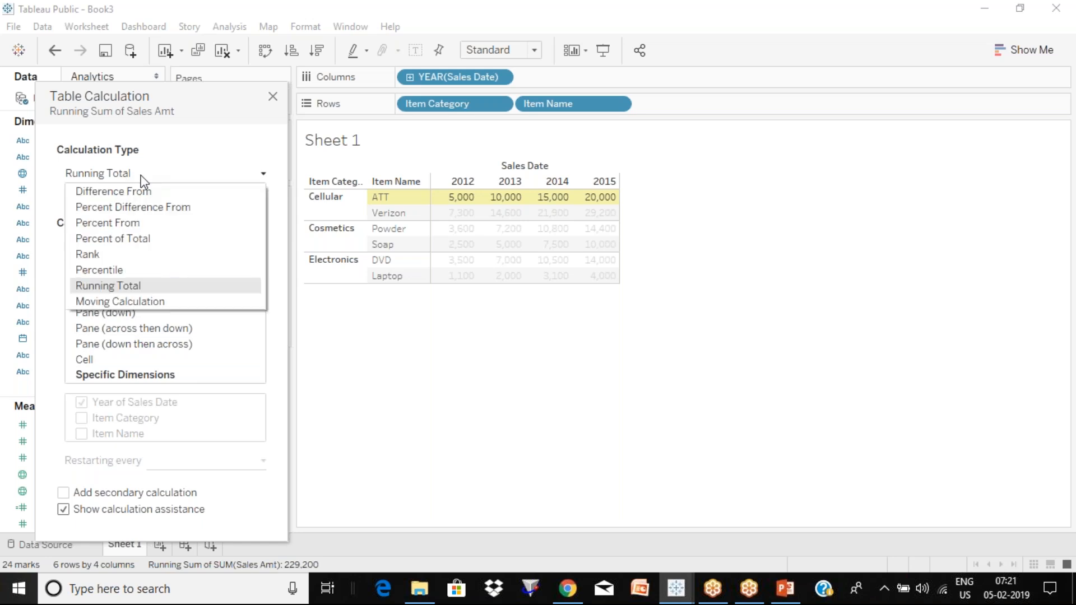
pyautogui.click(144, 179)
pyautogui.click(125, 199)
pyautogui.click(124, 199)
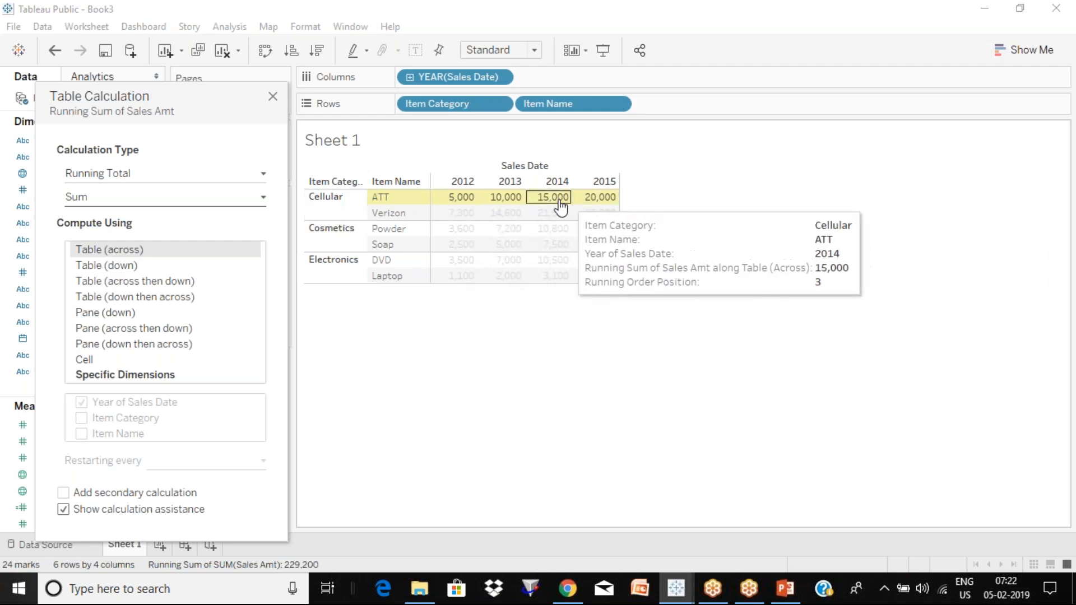
pyautogui.moveTo(441, 205)
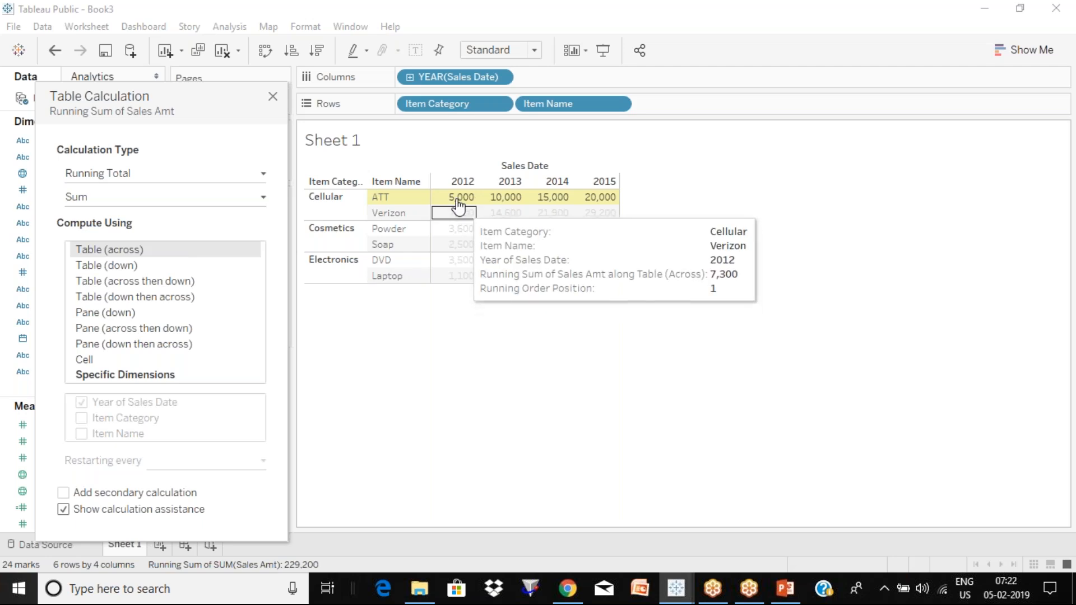
# Try the running total computed by Table (down), Table (across then down) and Table (down then across), examining how the amounts accumulate
pyautogui.moveTo(610, 206)
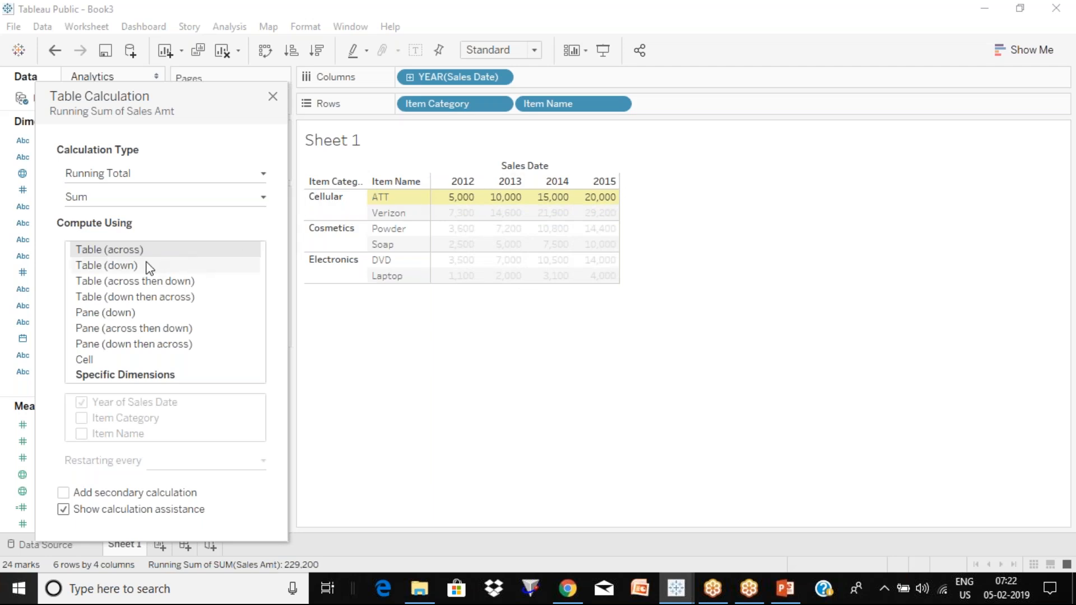
pyautogui.click(133, 267)
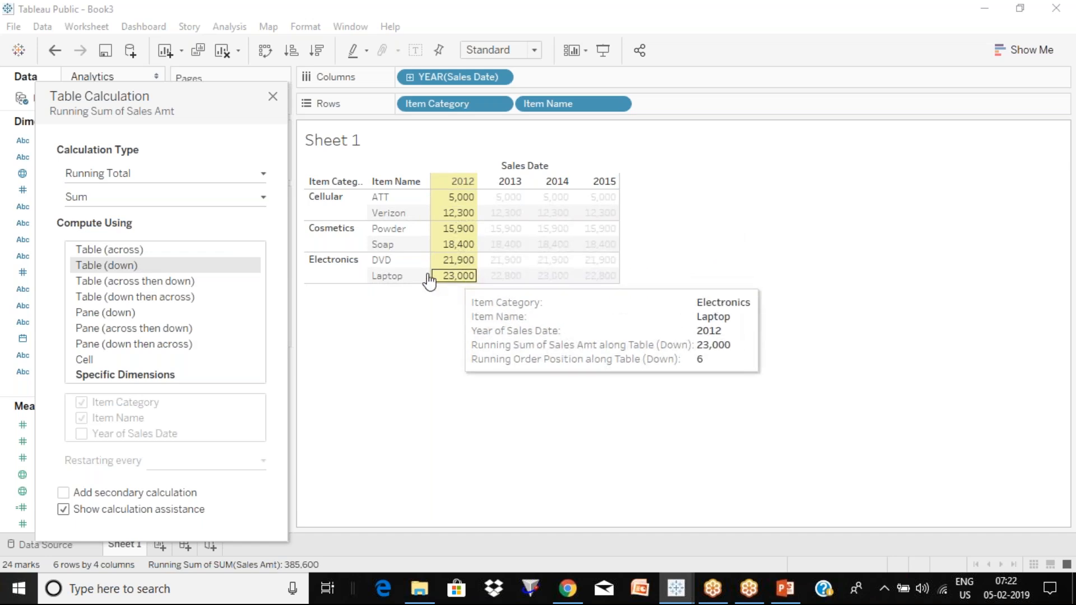
pyautogui.click(120, 285)
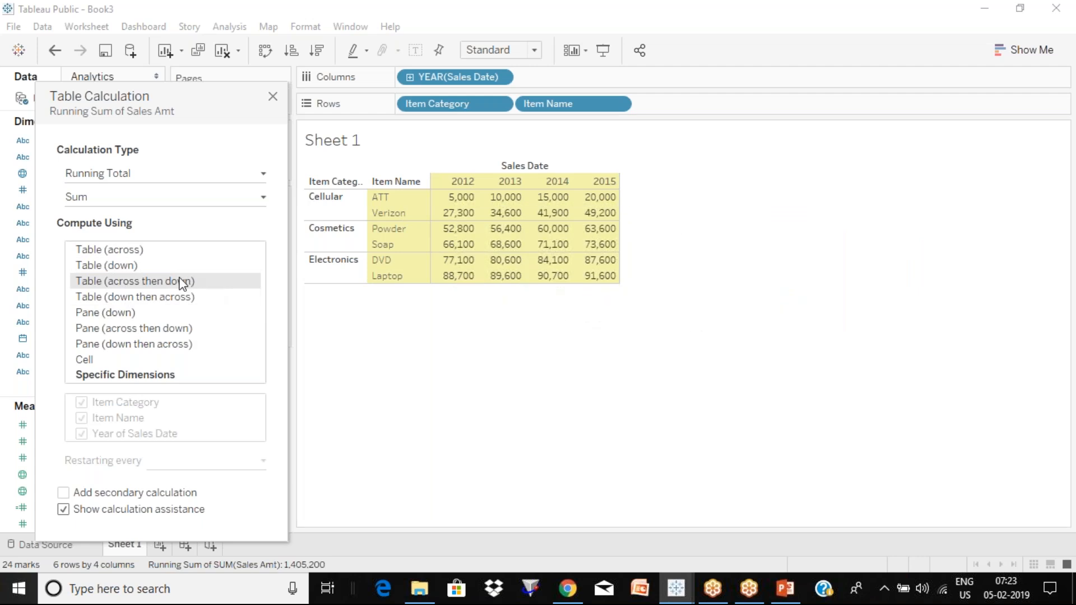
pyautogui.moveTo(461, 210)
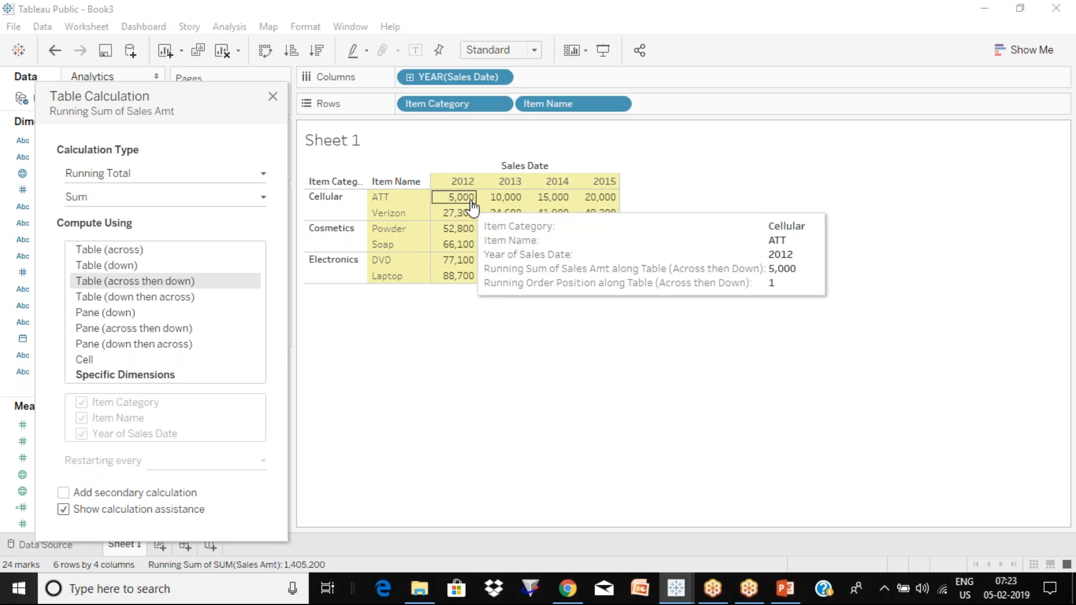
pyautogui.moveTo(588, 206)
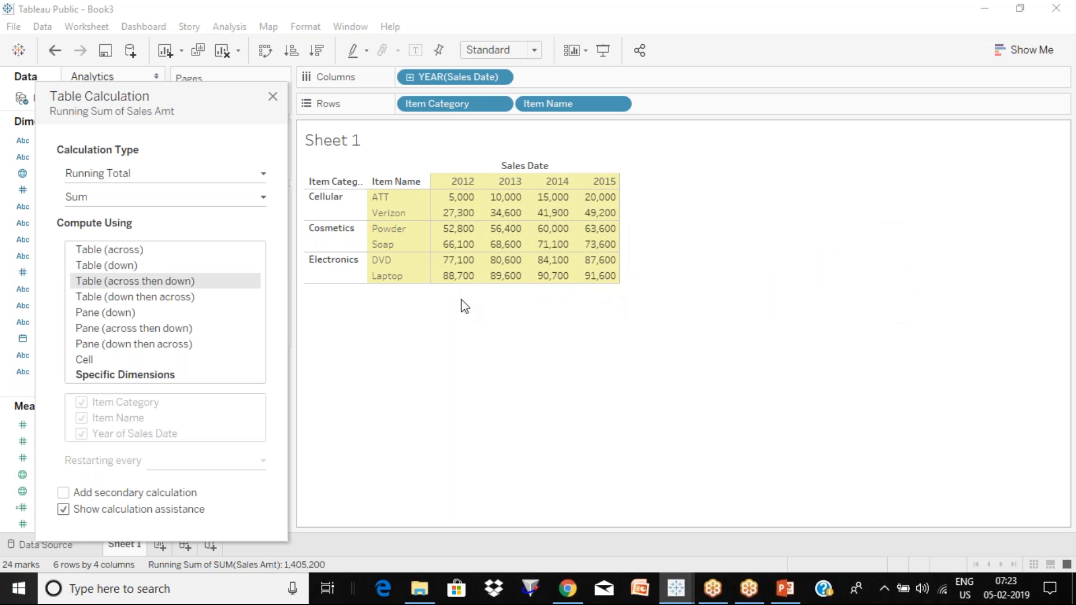
pyautogui.click(150, 298)
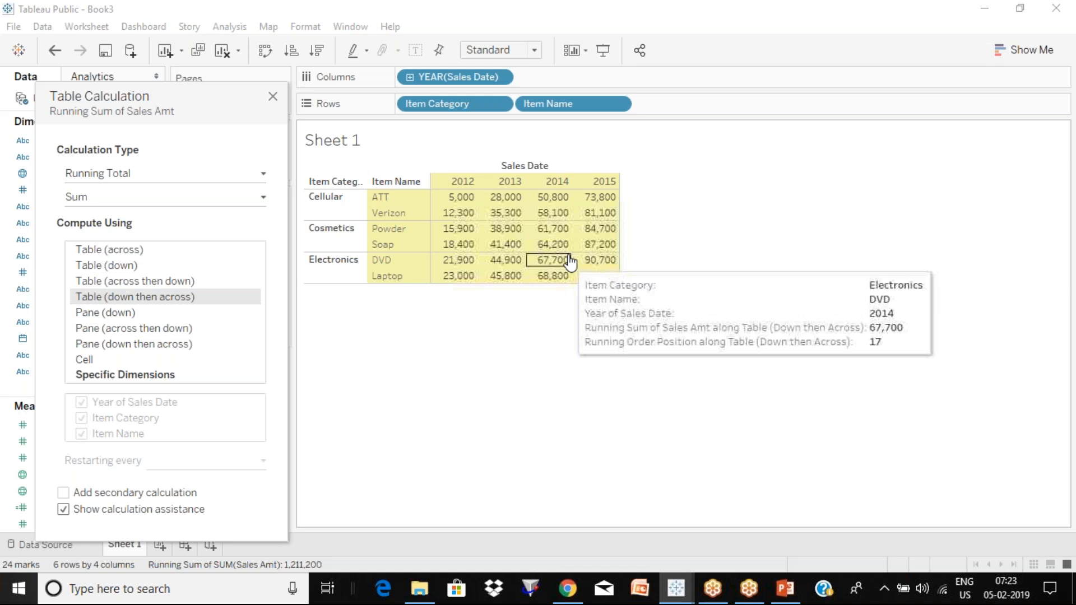
# Try computing the running total by Pane (down) and examine how it restarts within each item category
pyautogui.click(124, 314)
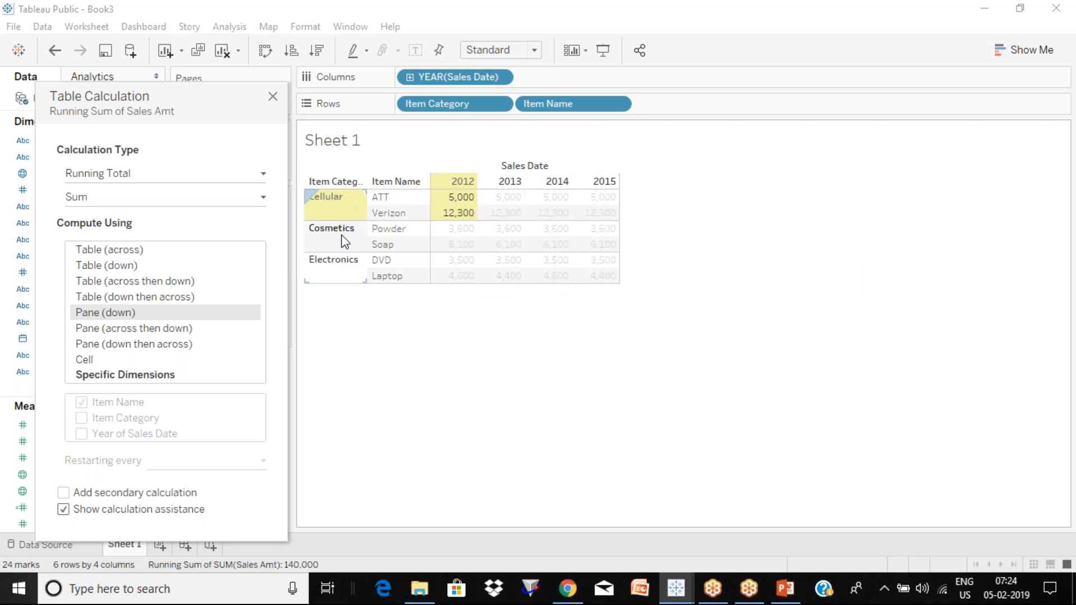
pyautogui.moveTo(458, 235)
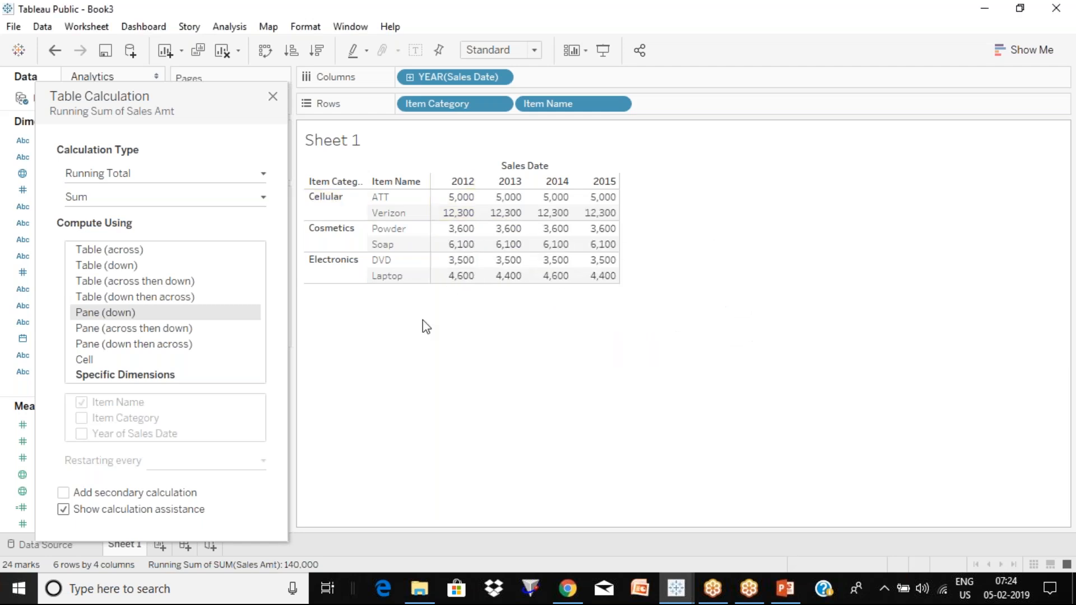
pyautogui.moveTo(458, 209)
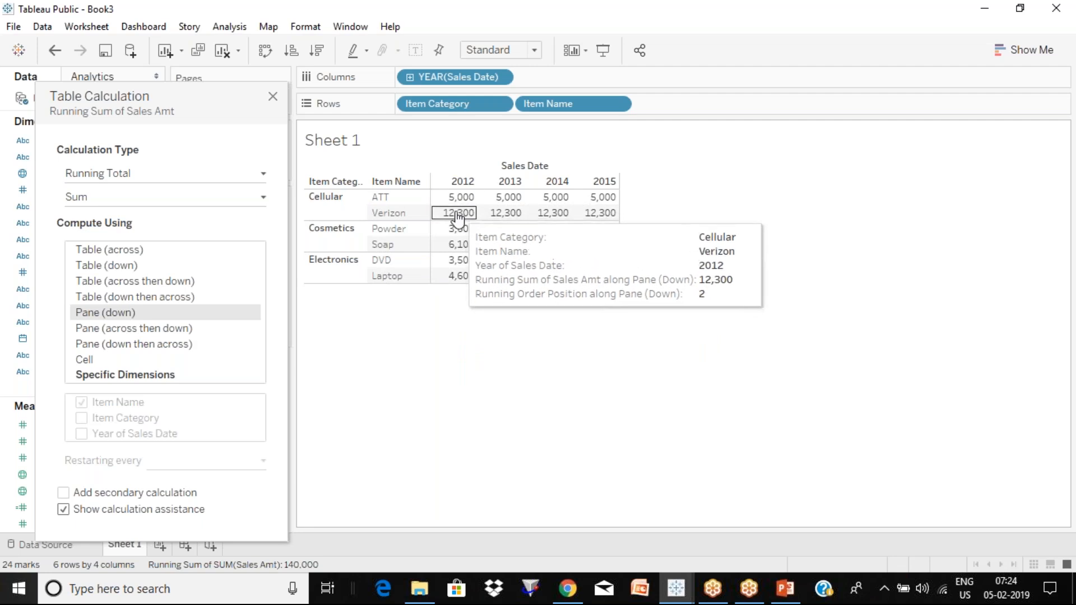
pyautogui.moveTo(464, 279)
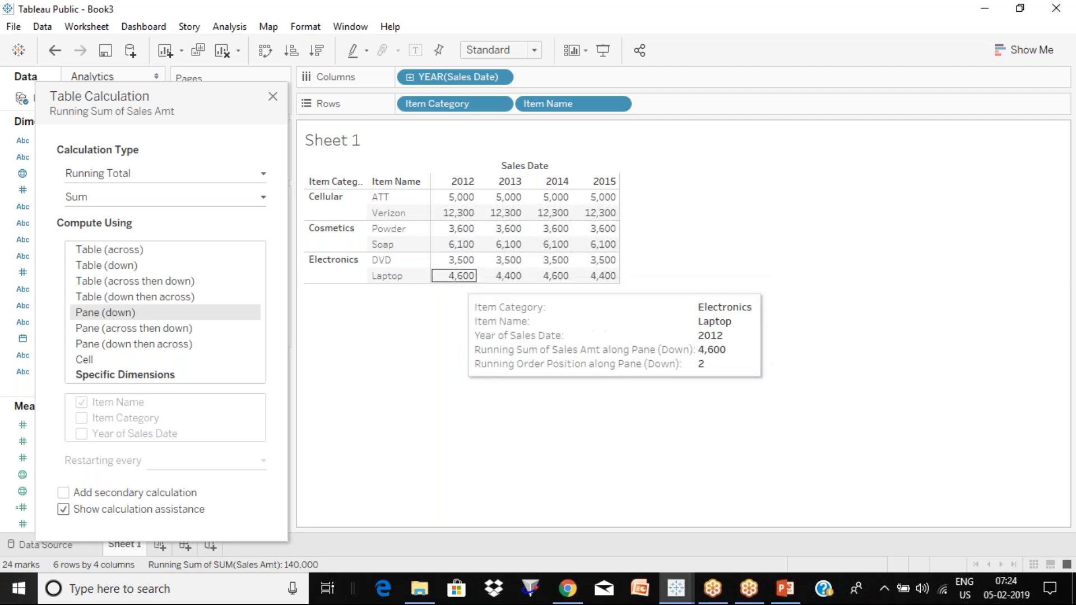
# Compare the running total computed by Pane (across then down) with Pane (down then across)
pyautogui.click(151, 330)
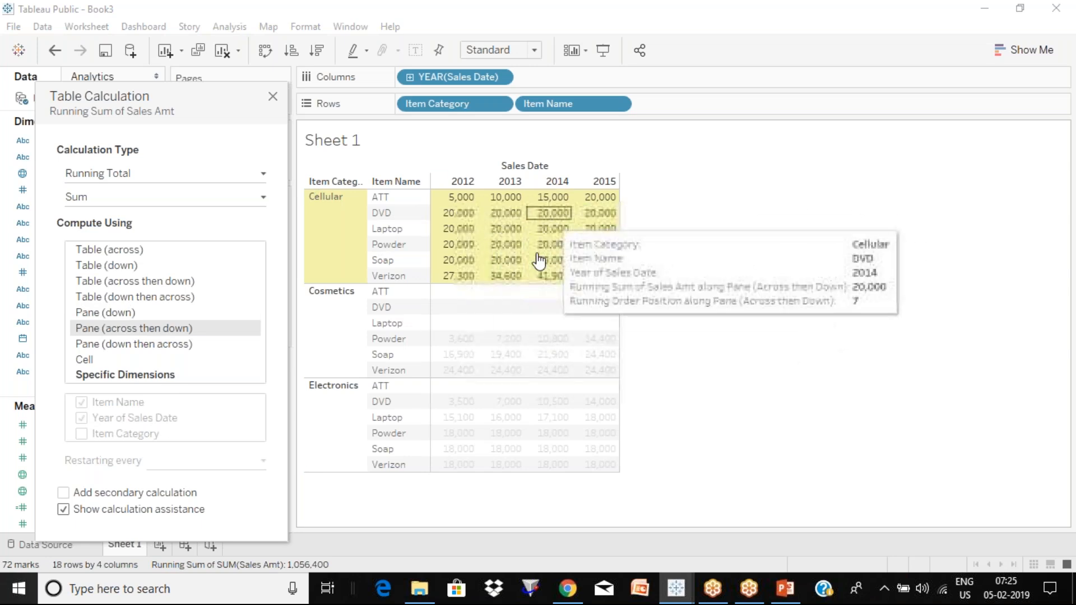
pyautogui.click(169, 344)
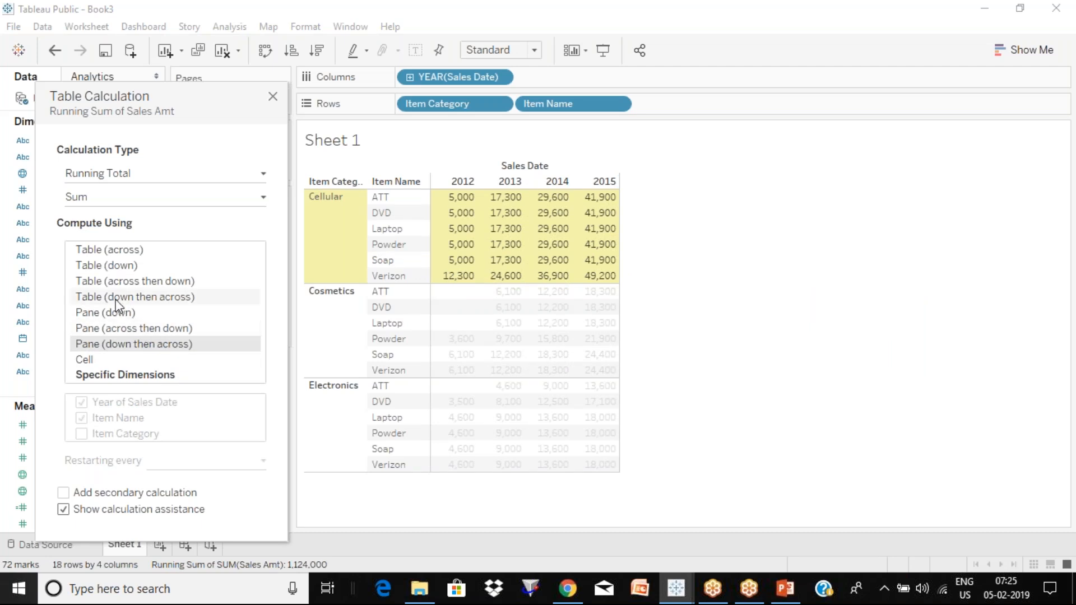
pyautogui.moveTo(455, 293)
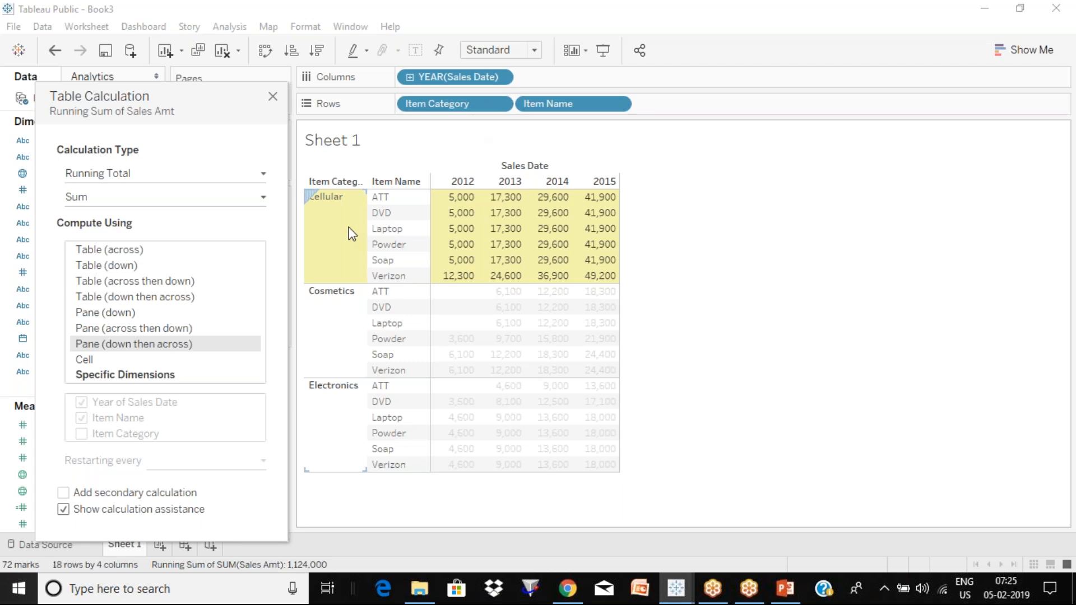
# Change the calculation type to Percent of Total computed by Table (across) and close the table calculation settings
pyautogui.click(248, 178)
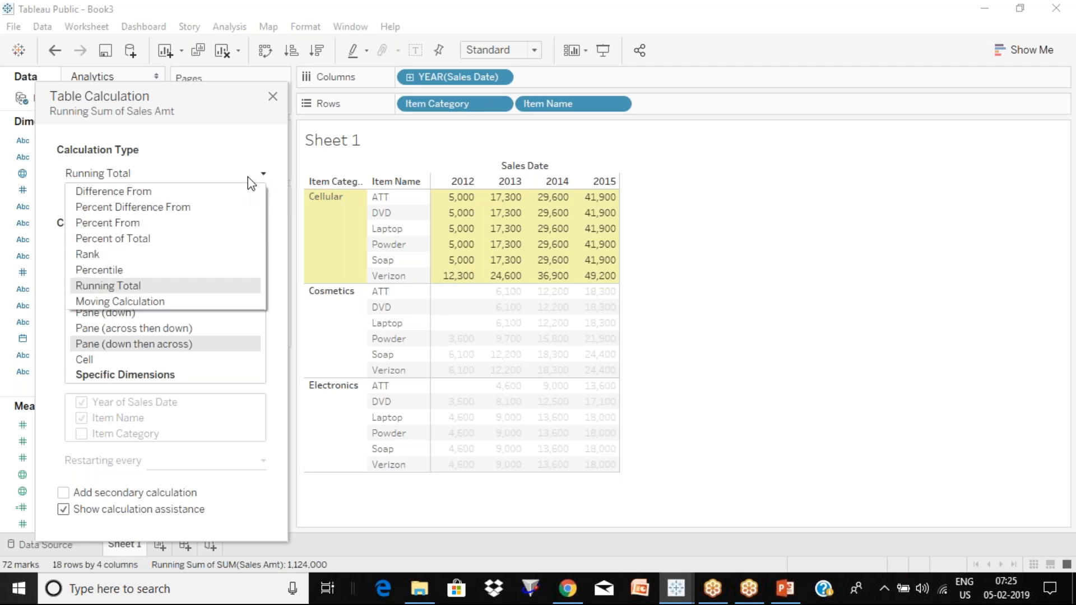
pyautogui.click(160, 239)
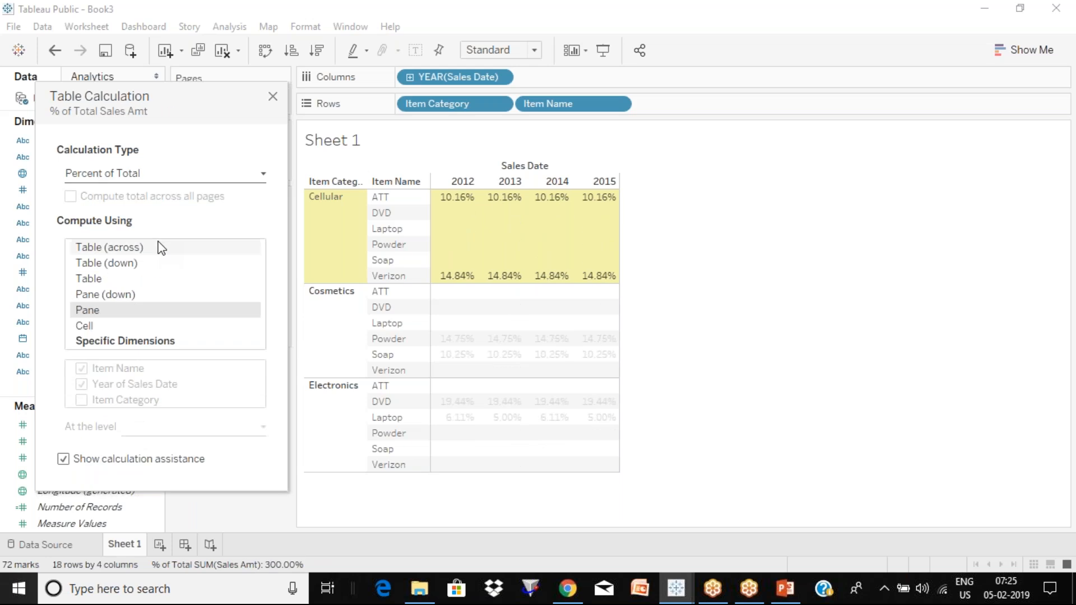
pyautogui.click(129, 250)
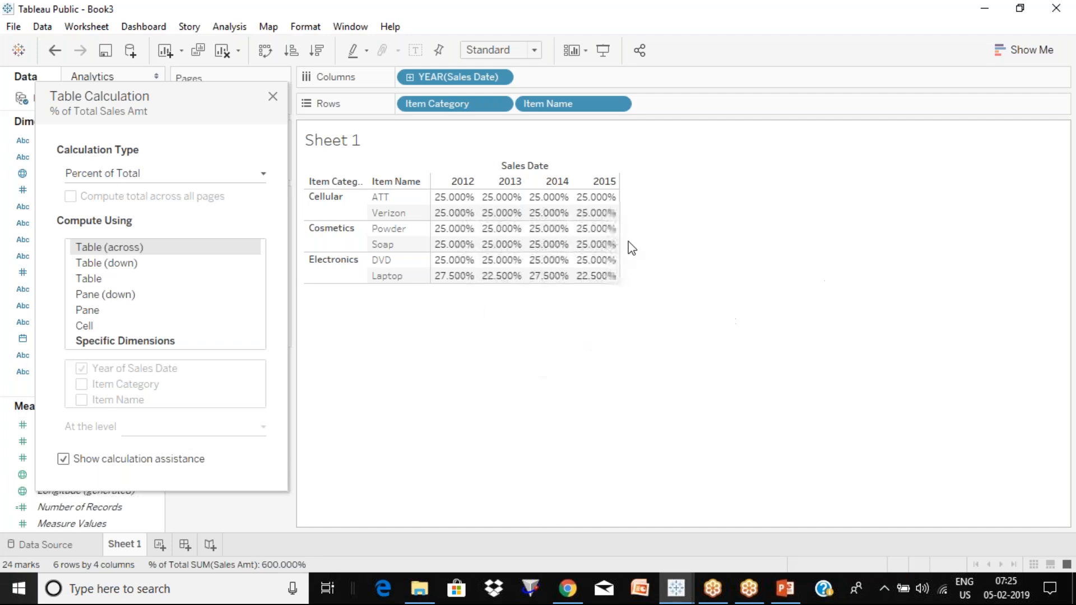
pyautogui.moveTo(551, 287)
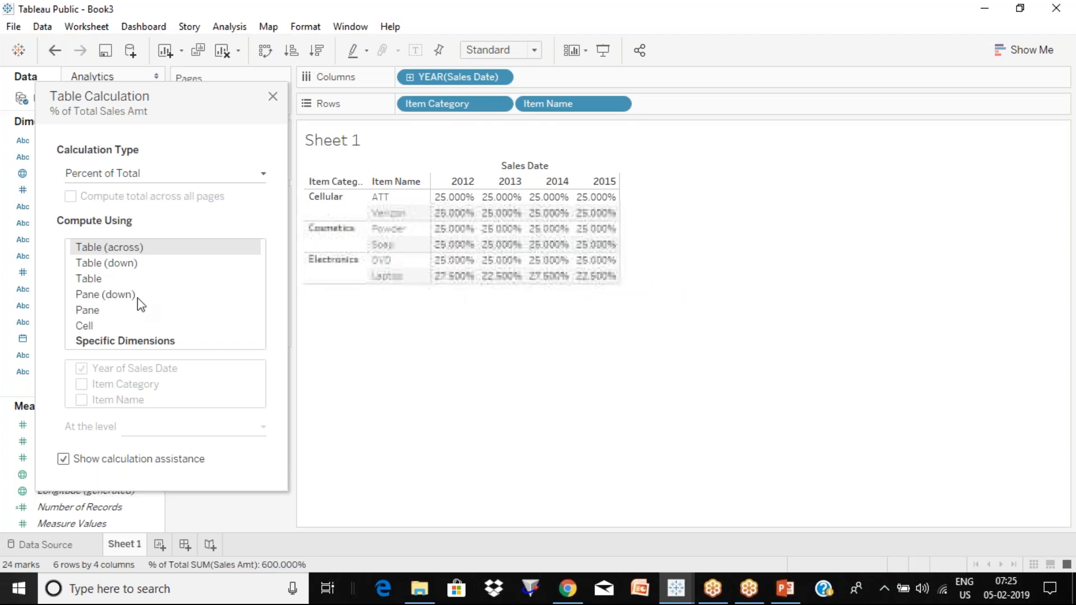
pyautogui.click(273, 96)
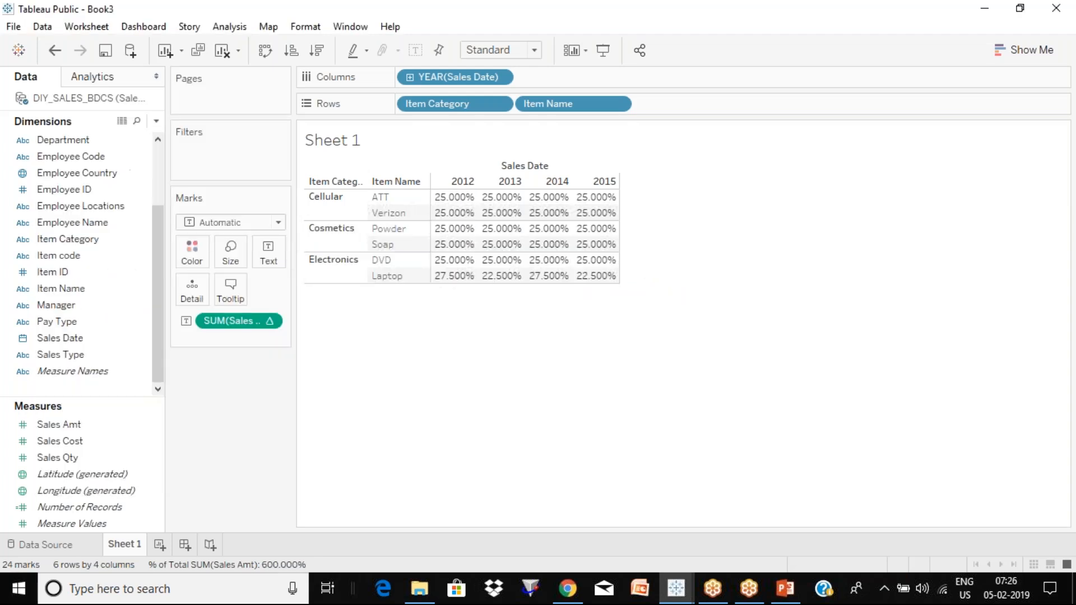
# Format the Sales Amt percent-of-total values as Percentage with 0 decimal places
pyautogui.rightClick(271, 328)
pyautogui.click(269, 351)
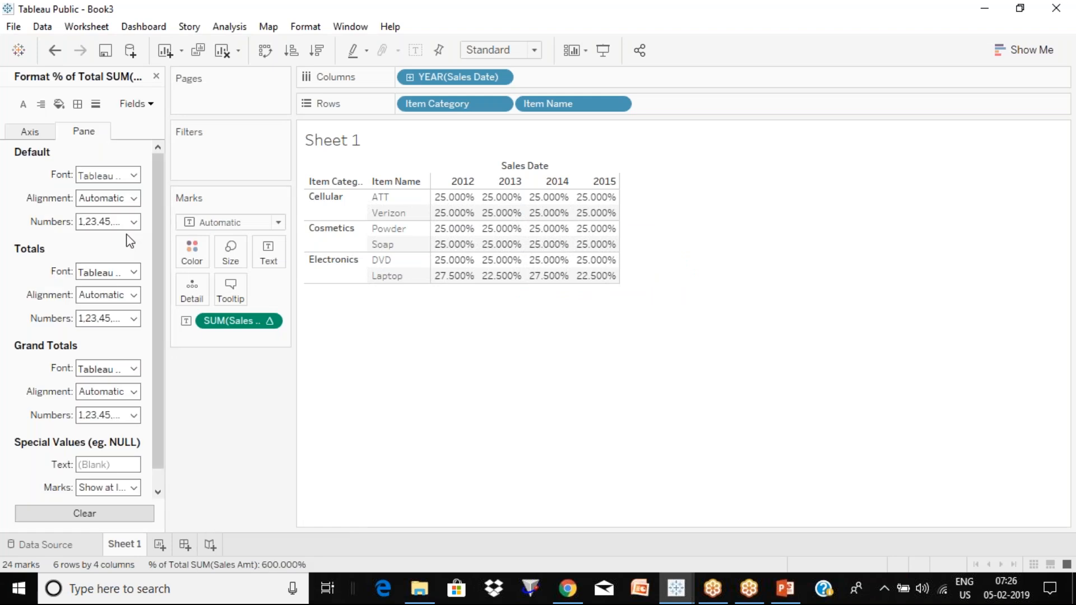
pyautogui.click(130, 222)
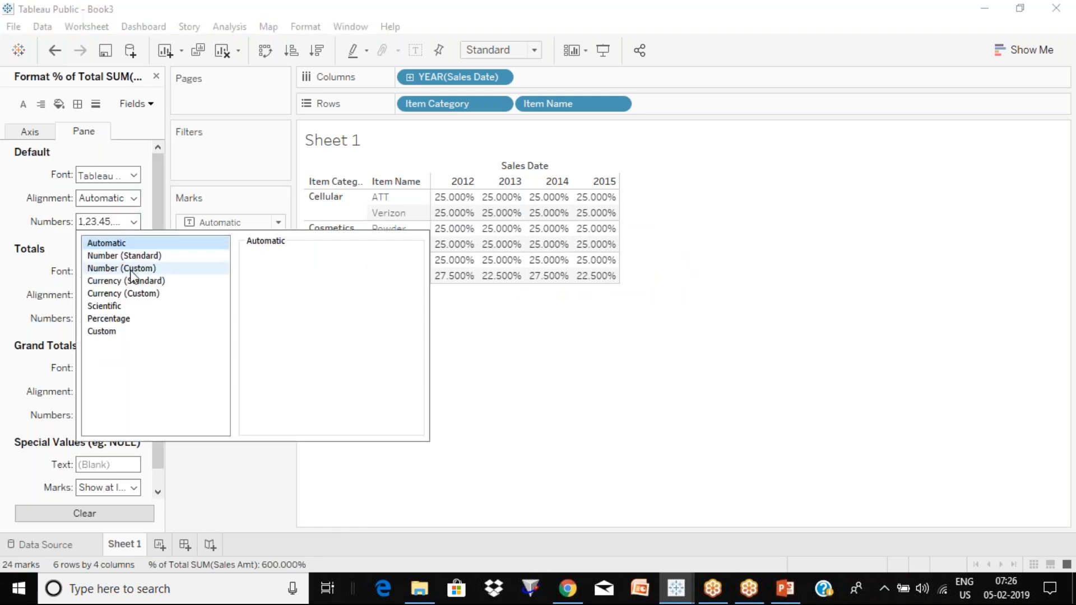
pyautogui.click(116, 320)
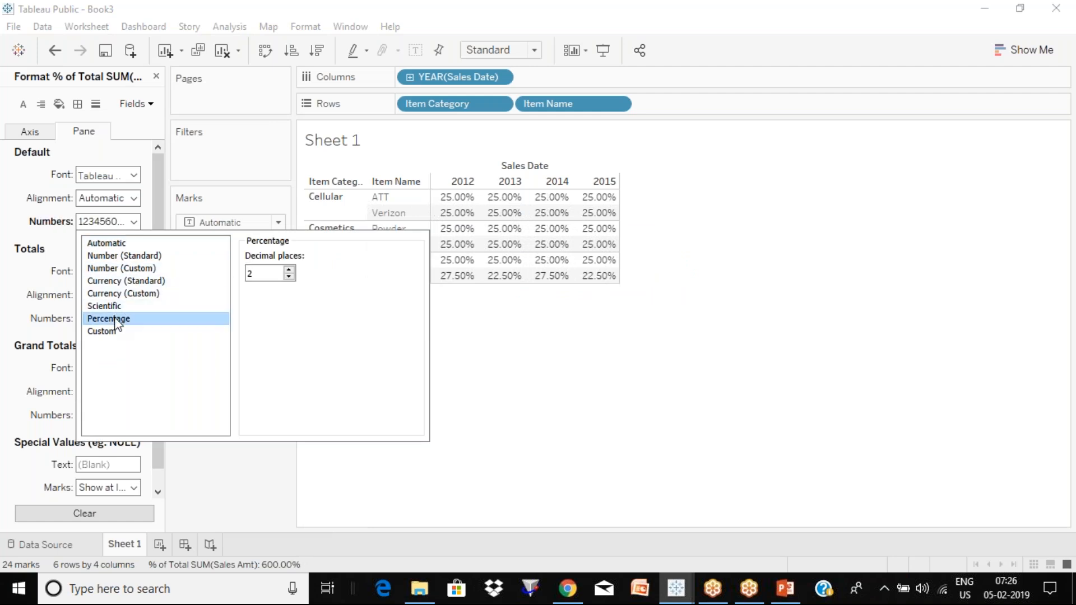
pyautogui.click(289, 277)
pyautogui.click(289, 277)
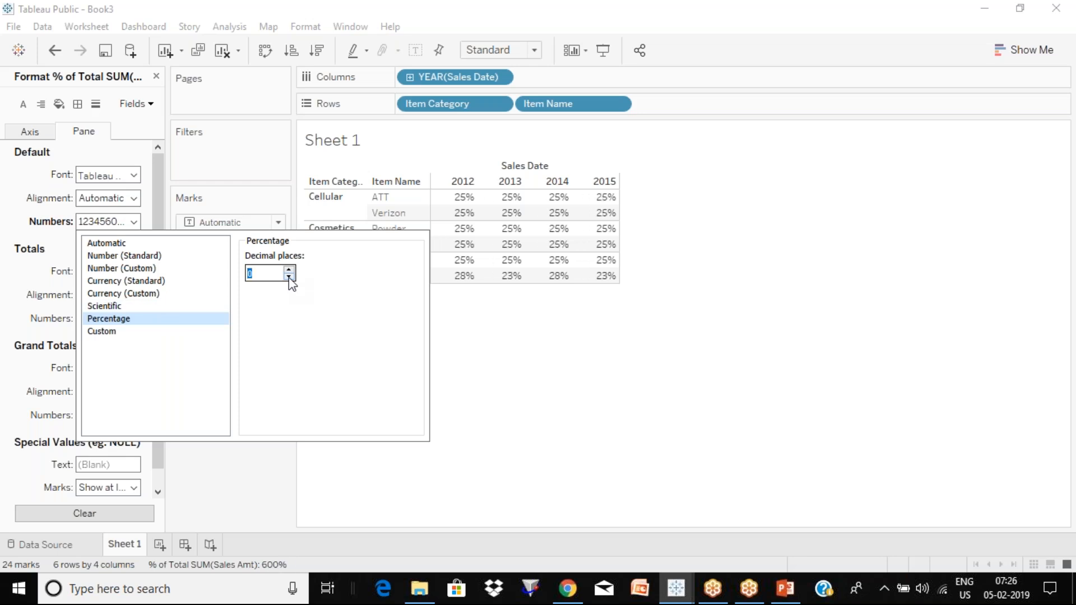
pyautogui.click(647, 355)
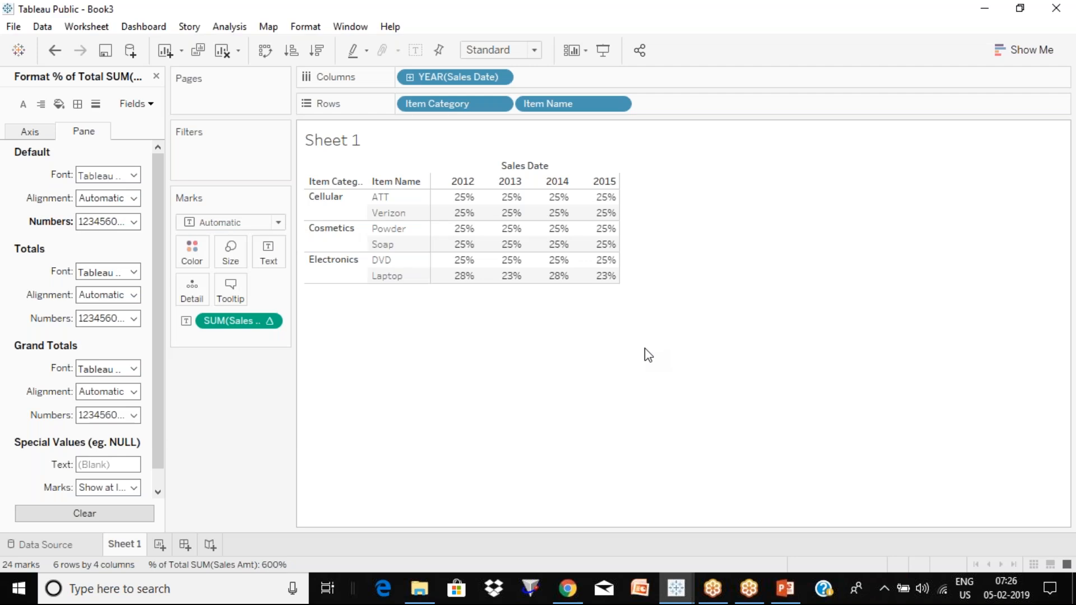
pyautogui.moveTo(508, 199)
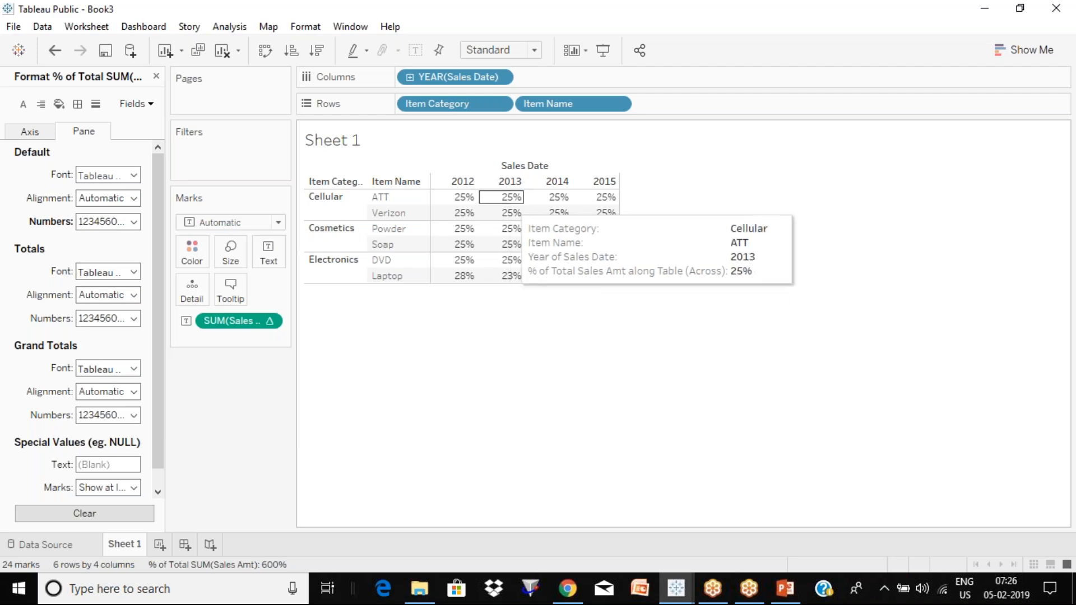
pyautogui.click(157, 76)
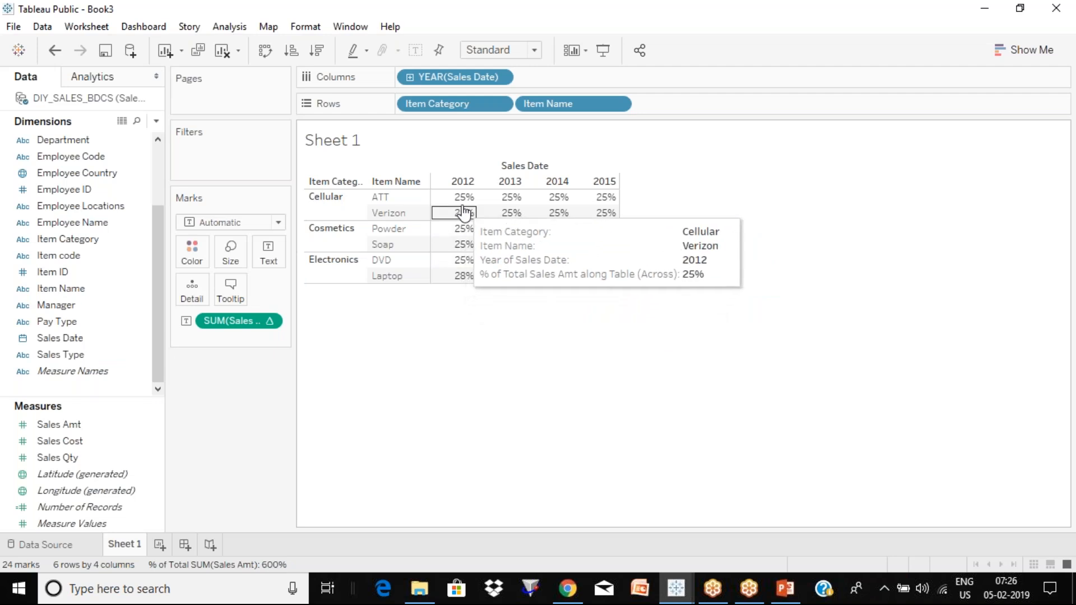
# Examine each item's yearly shares, reopen the table calculation settings and try computing the percent of total by Table (down)
pyautogui.moveTo(465, 206)
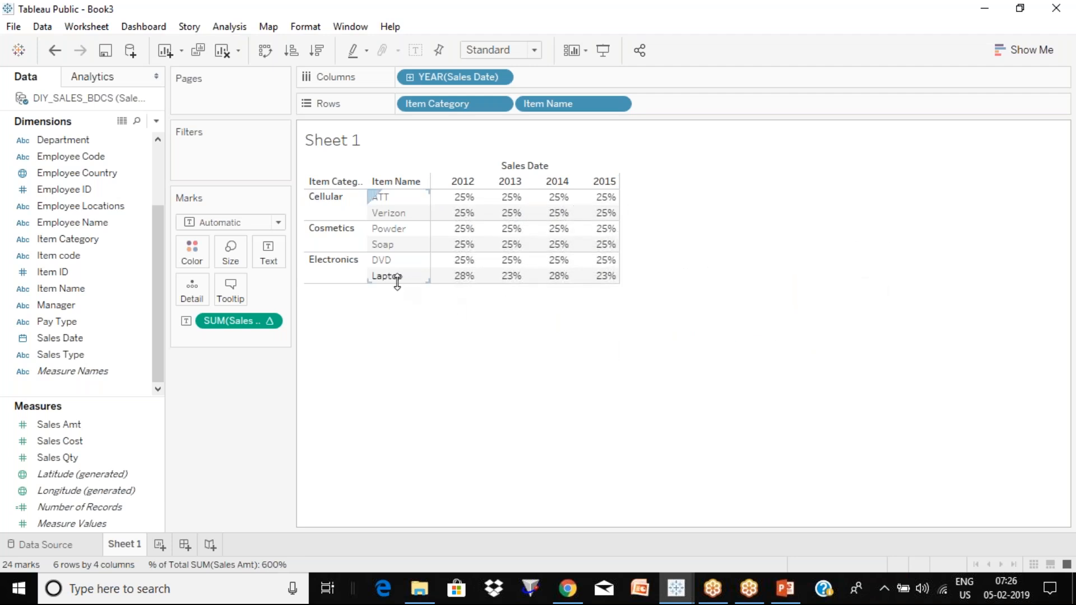
pyautogui.moveTo(473, 284)
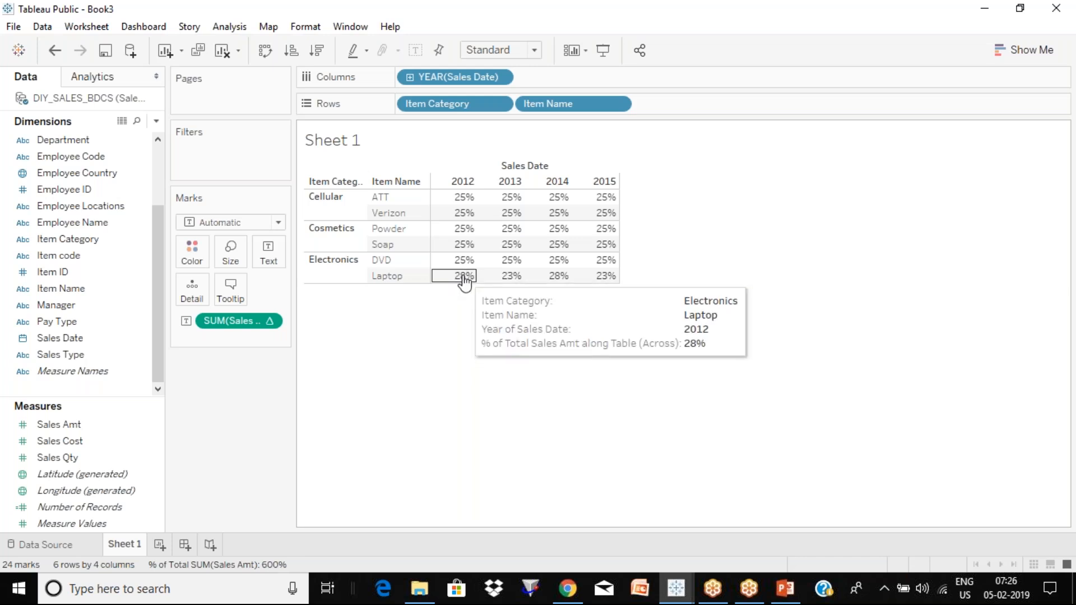
pyautogui.moveTo(512, 282)
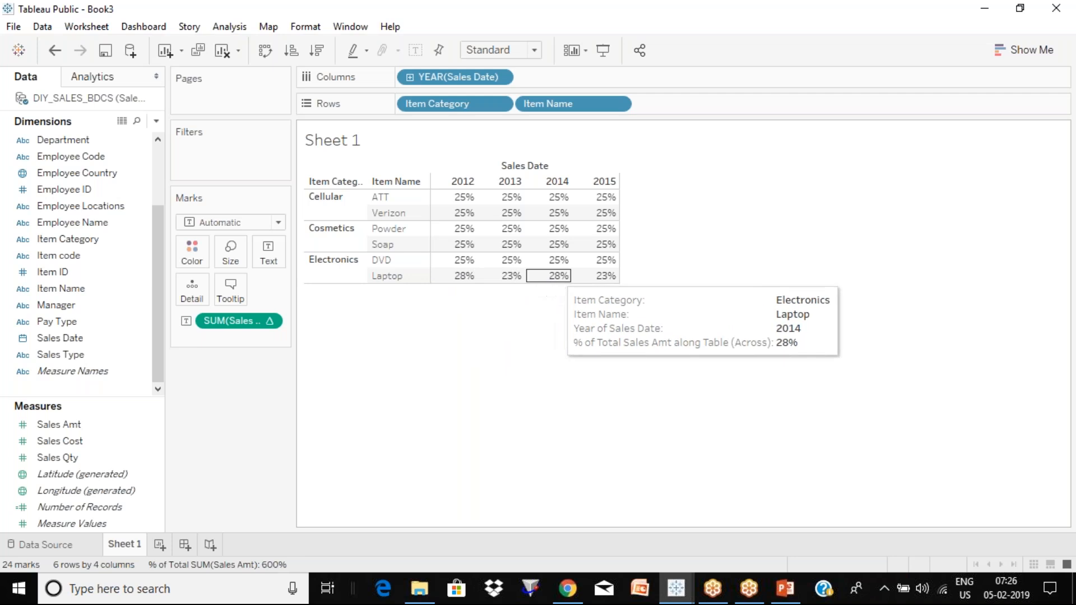
pyautogui.moveTo(605, 283)
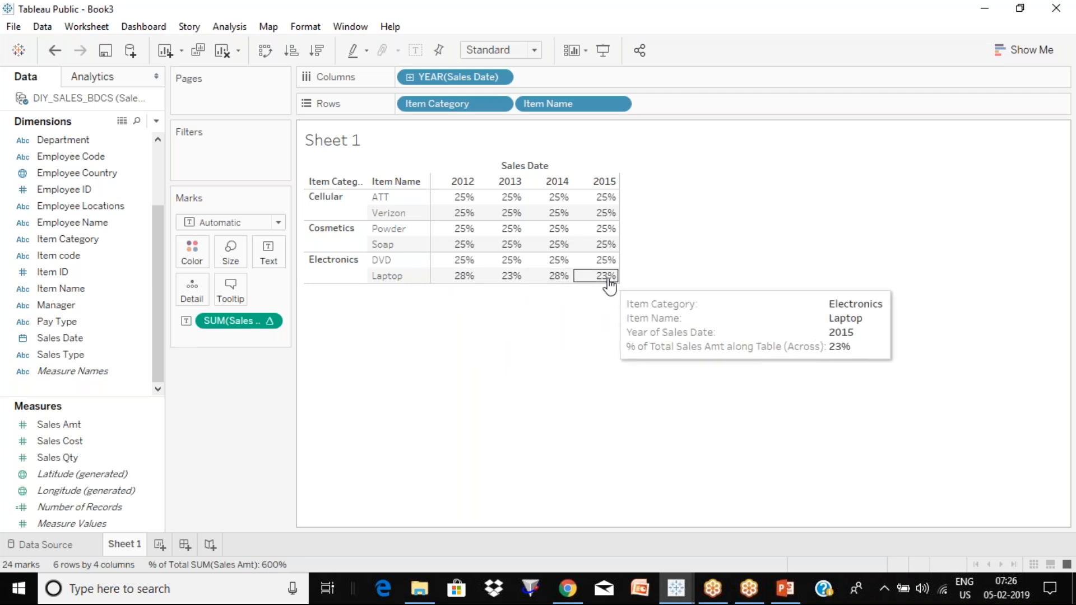
pyautogui.click(269, 322)
pyautogui.click(294, 535)
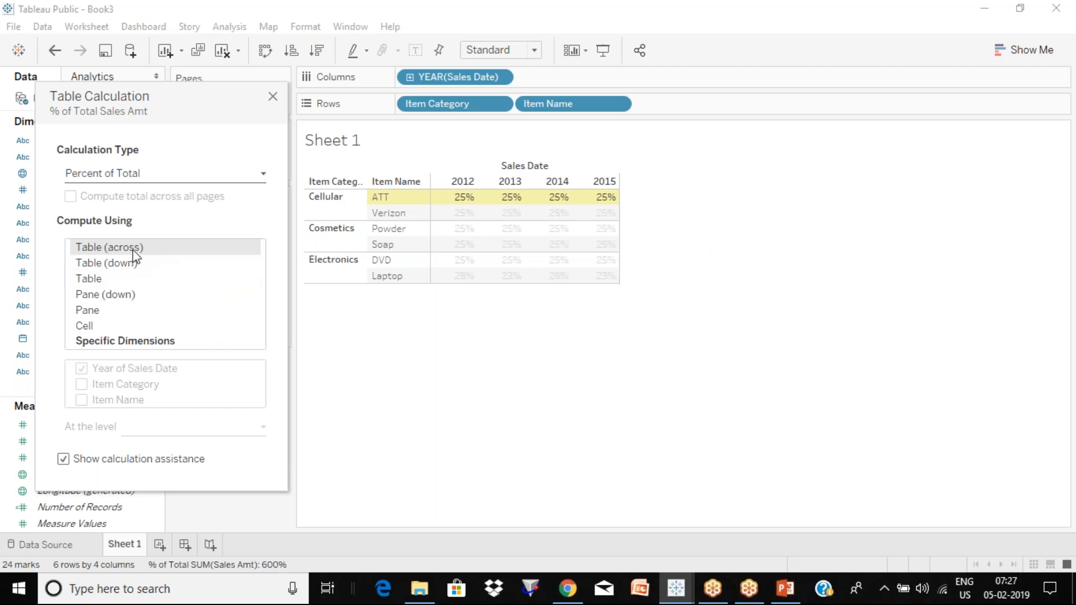
pyautogui.moveTo(527, 203)
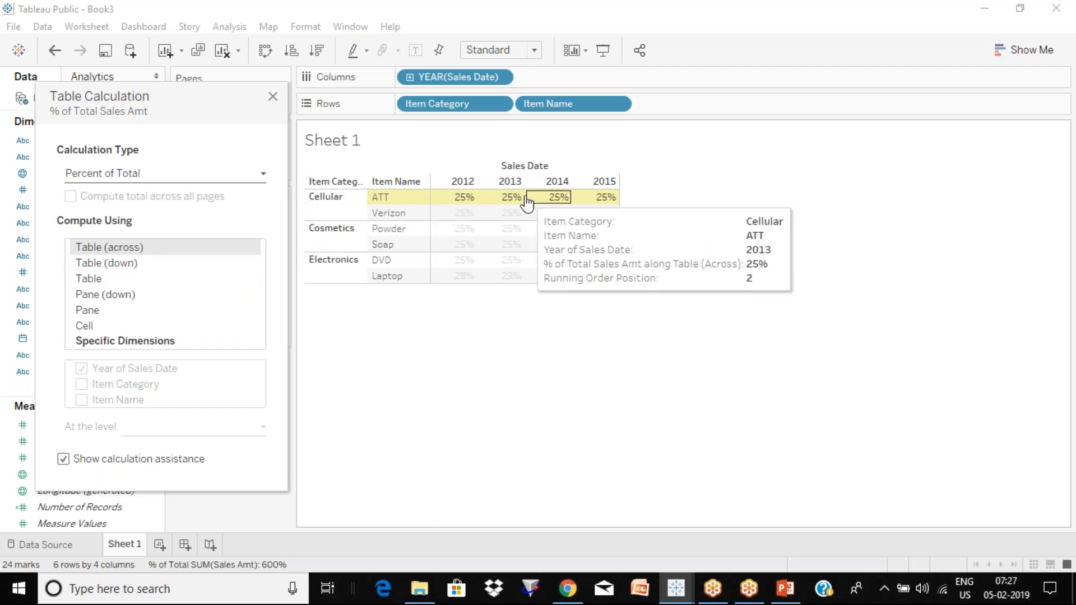
pyautogui.click(122, 263)
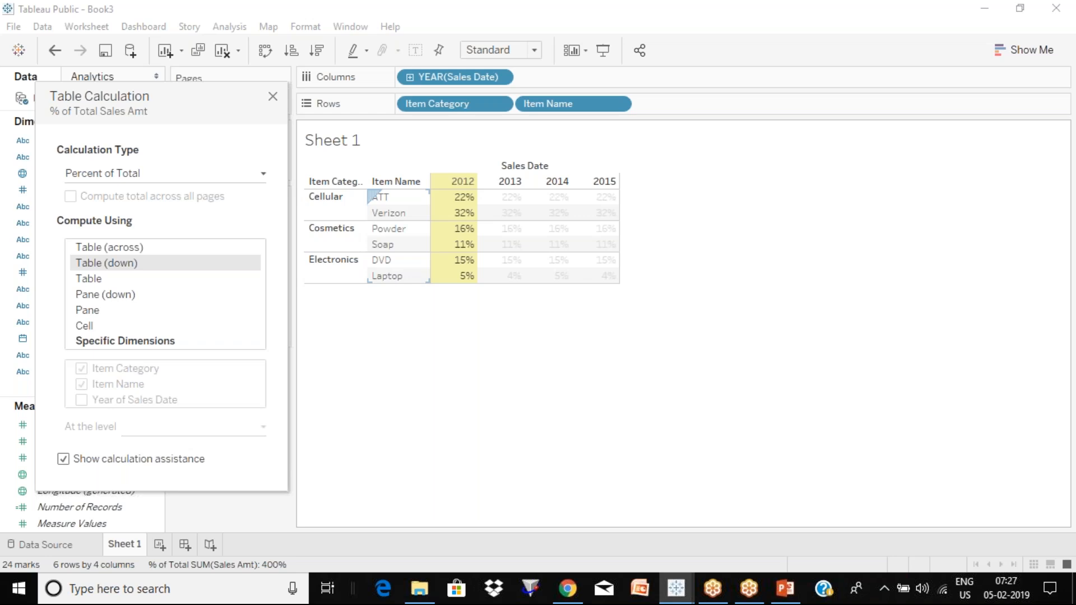
pyautogui.moveTo(463, 221)
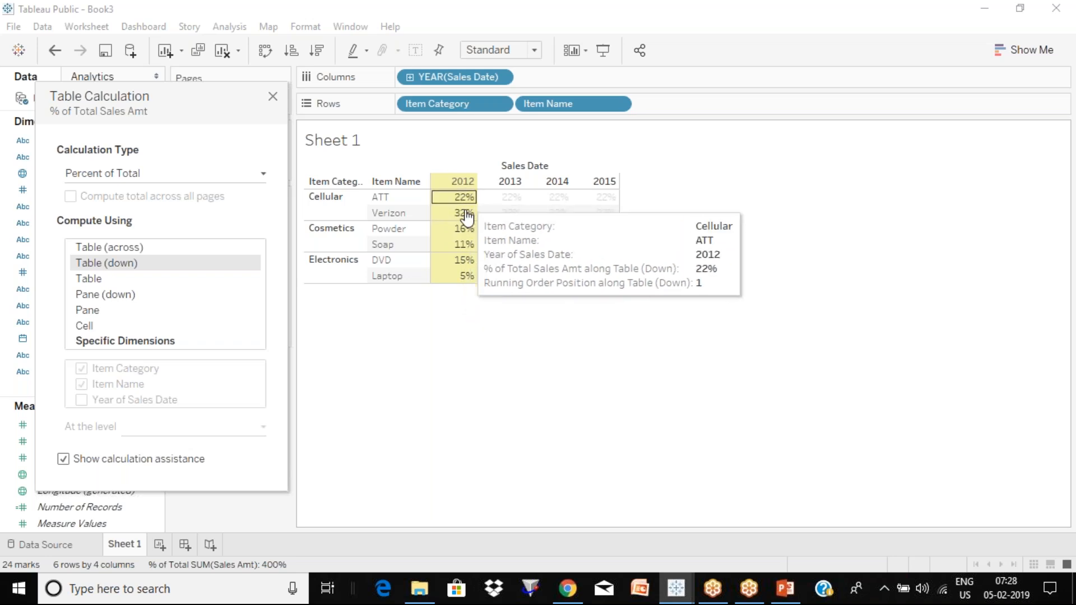
# Undo the percent-of-total and compute-direction changes back to the Running Total of Sales Amt computed by Pane (down)
pyautogui.hotkey('ctrl', 'z')
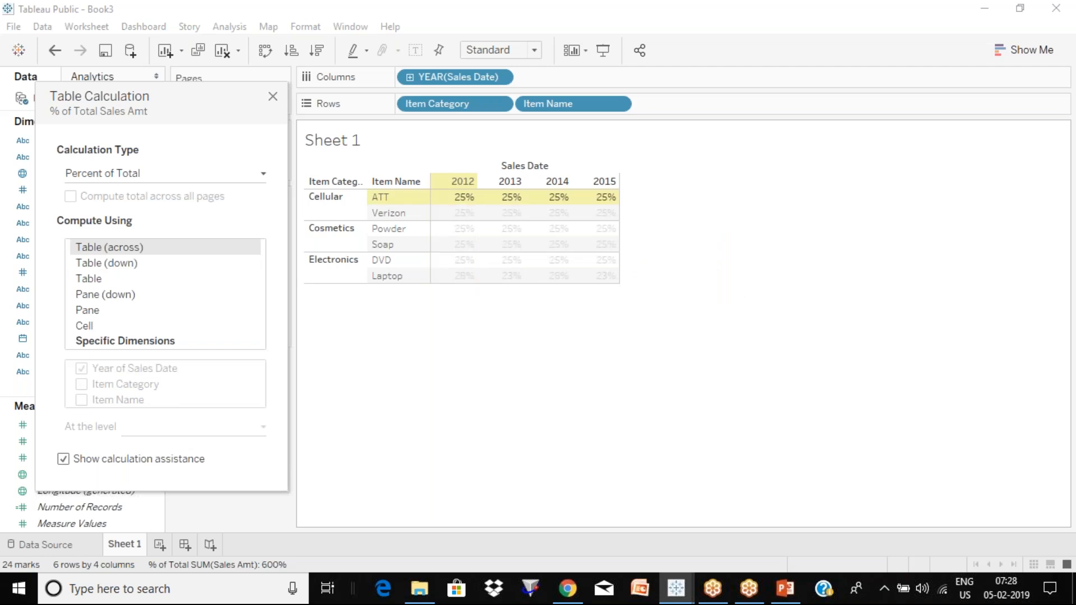
pyautogui.hotkey('ctrl', 'z')
pyautogui.hotkey('ctrl', 'z')
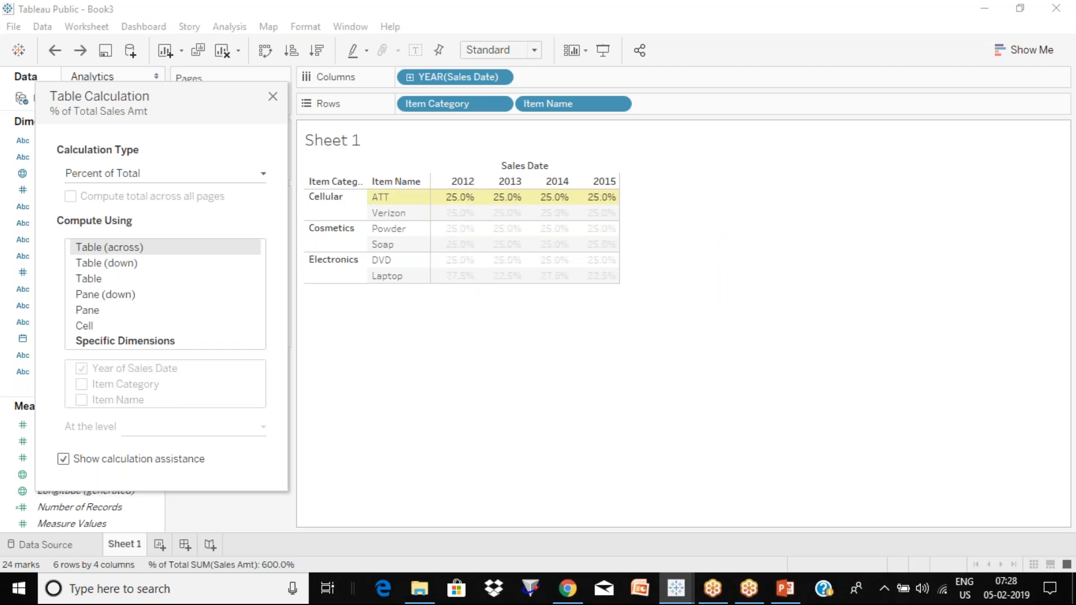
pyautogui.hotkey('ctrl', 'z')
pyautogui.hotkey('ctrl', 'z')
pyautogui.hotkey('ctrl', 'z')
pyautogui.hotkey('ctrl', 'z')
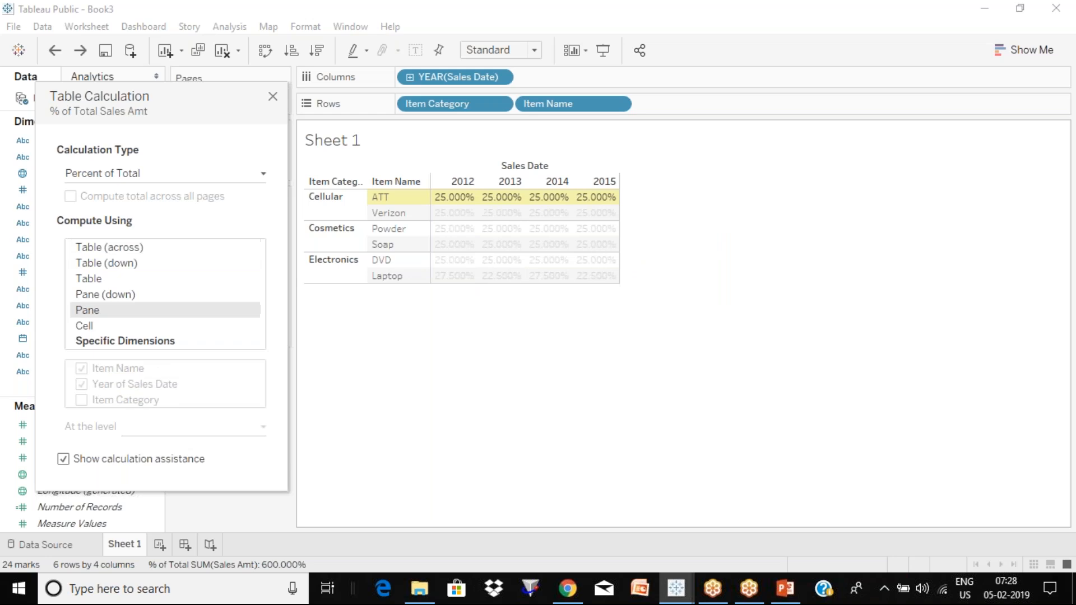
pyautogui.hotkey('ctrl', 'z')
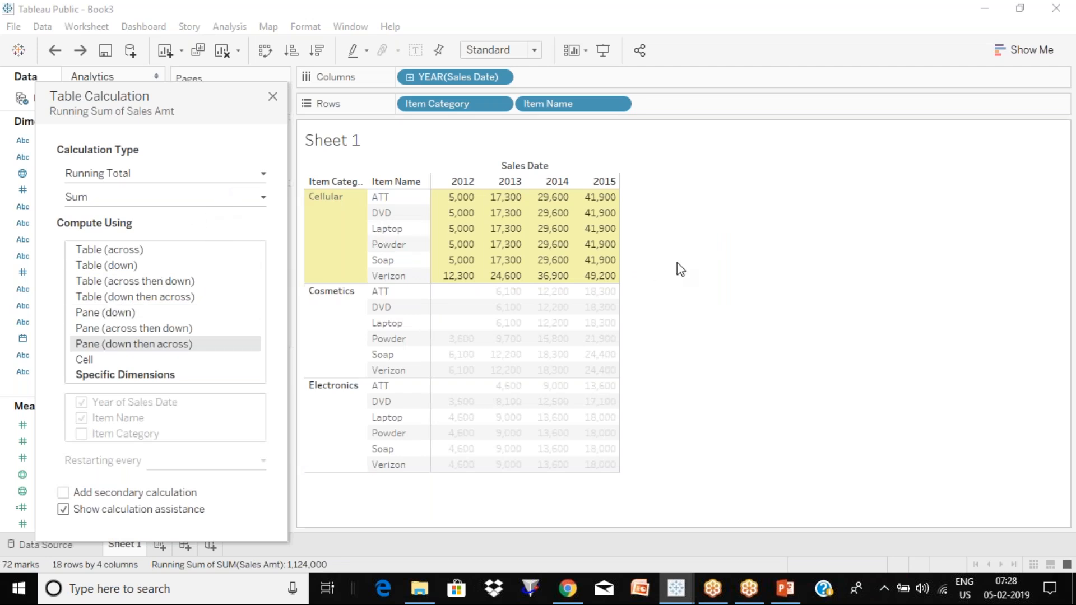
pyautogui.press('Up')
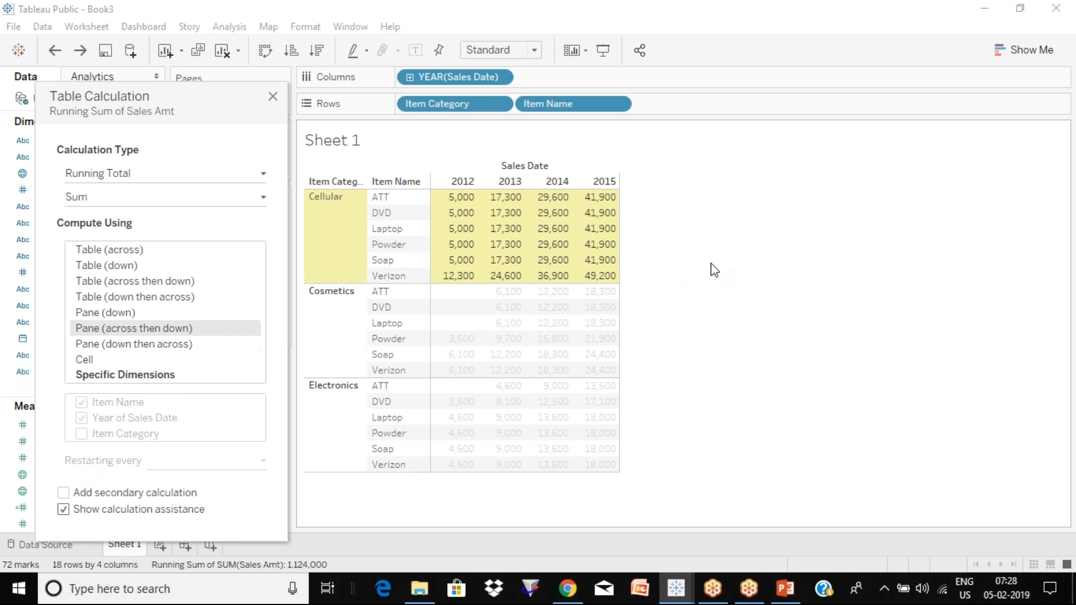
pyautogui.press('Up')
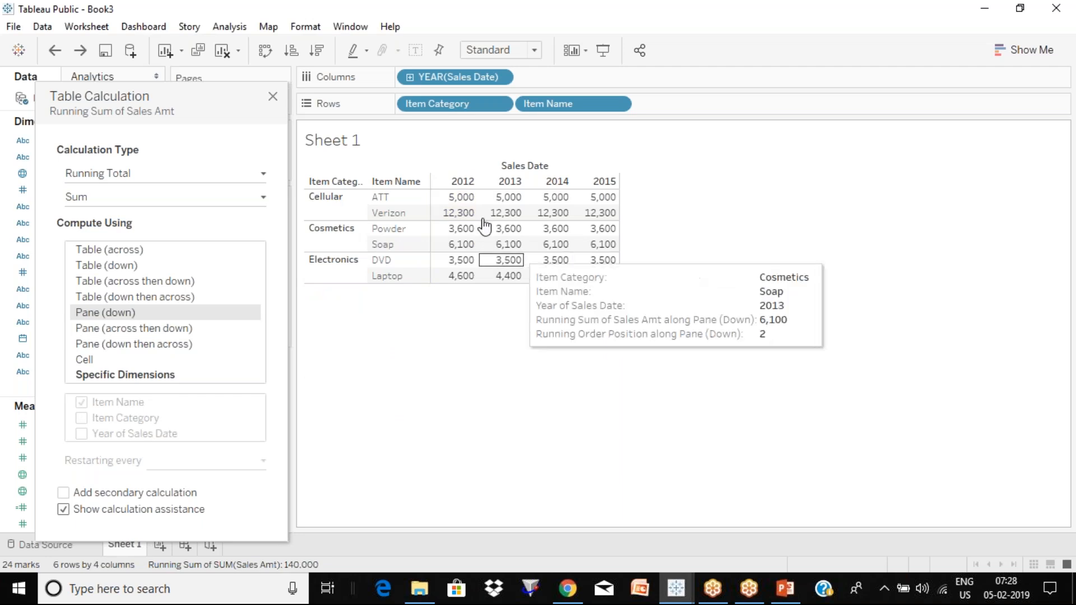
# Show row grand totals and column grand totals for the yearly Sales Amt table
pyautogui.click(225, 30)
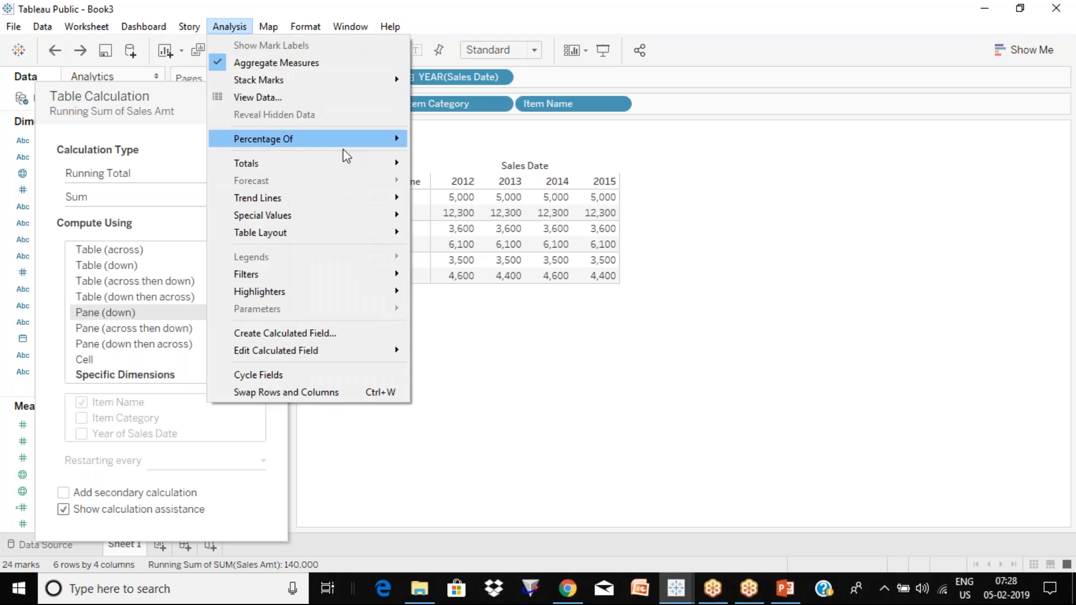
pyautogui.moveTo(357, 174)
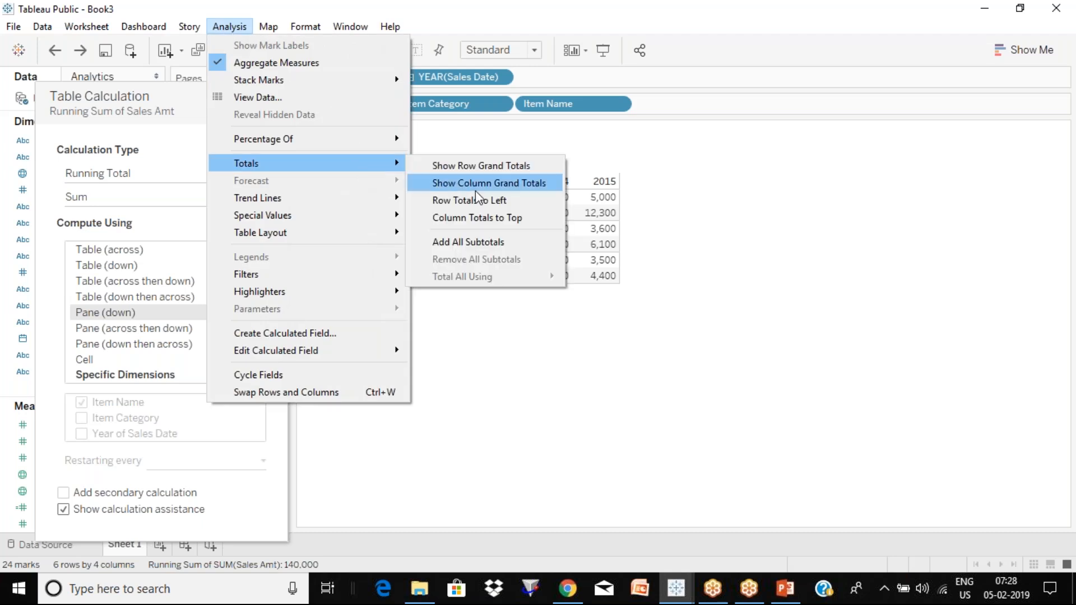
pyautogui.click(504, 166)
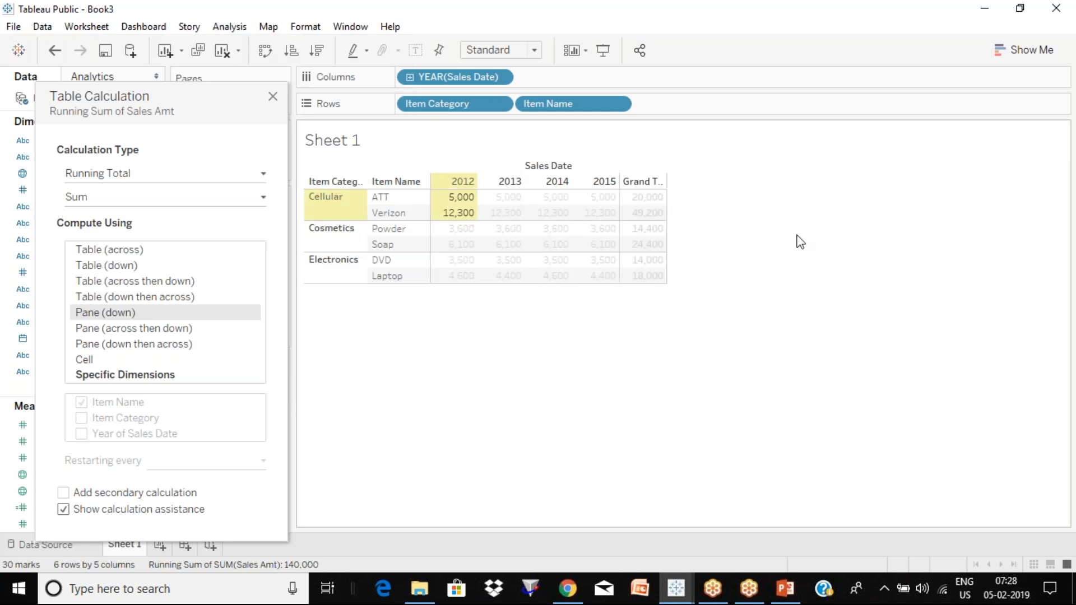
pyautogui.moveTo(639, 193)
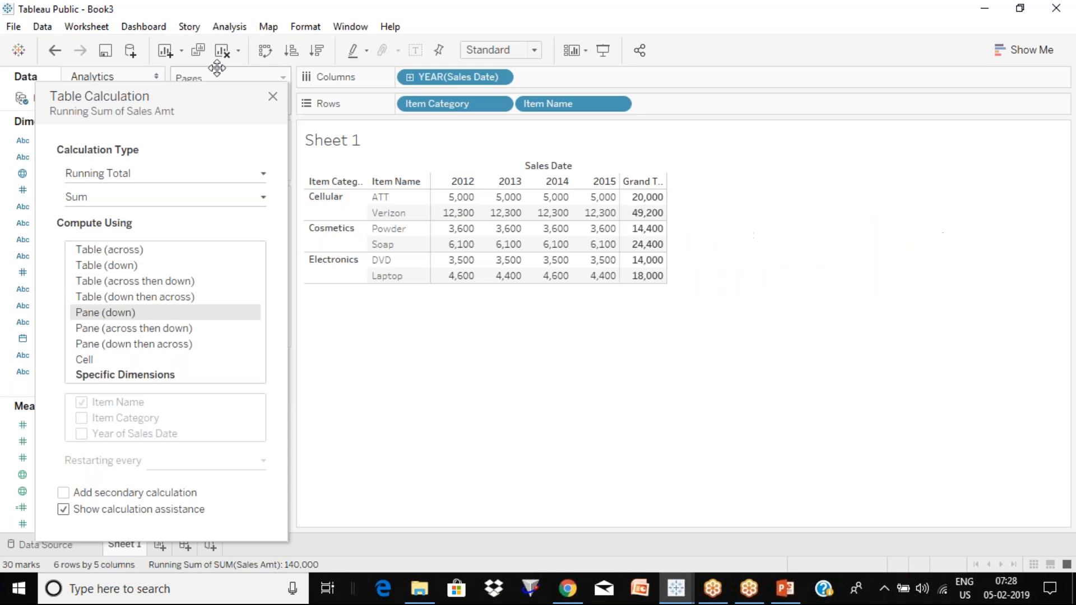
pyautogui.click(229, 27)
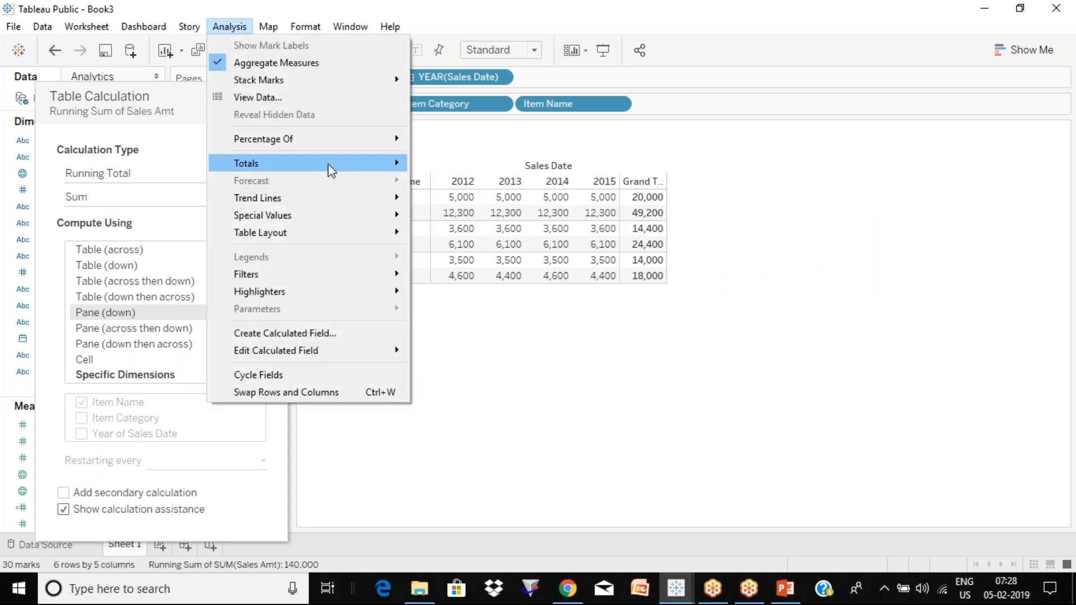
pyautogui.moveTo(344, 166)
pyautogui.click(498, 187)
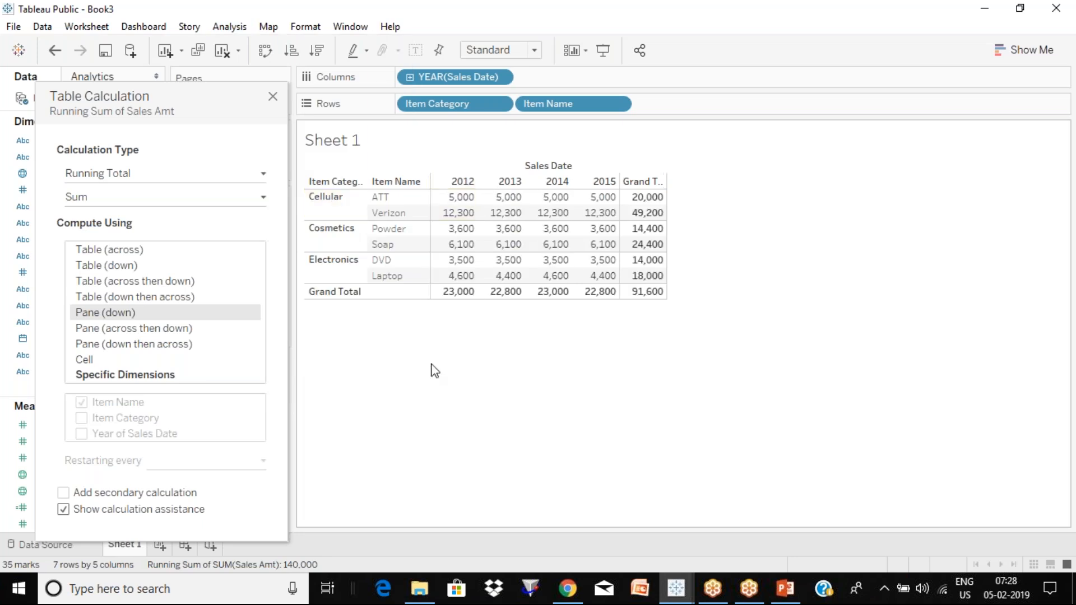
pyautogui.click(234, 30)
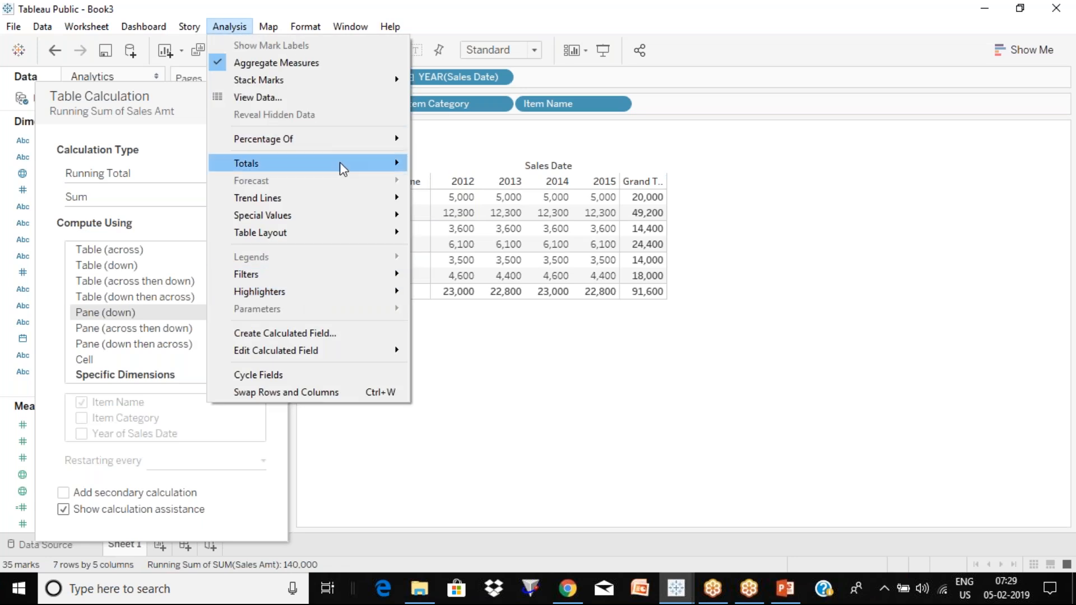
pyautogui.moveTo(339, 163)
pyautogui.click(559, 391)
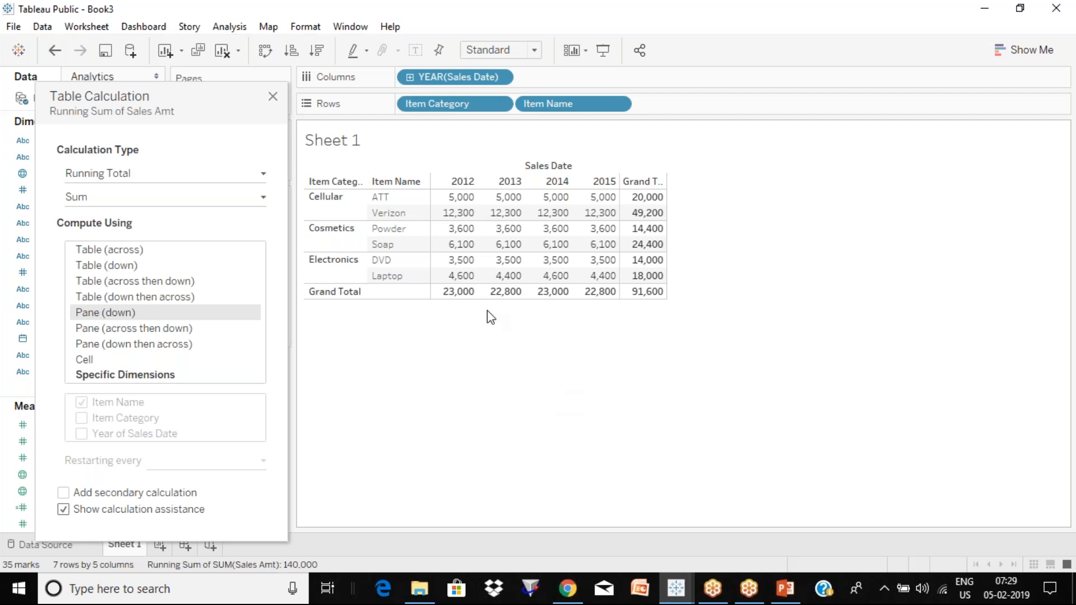
pyautogui.moveTo(454, 304)
pyautogui.moveTo(456, 219)
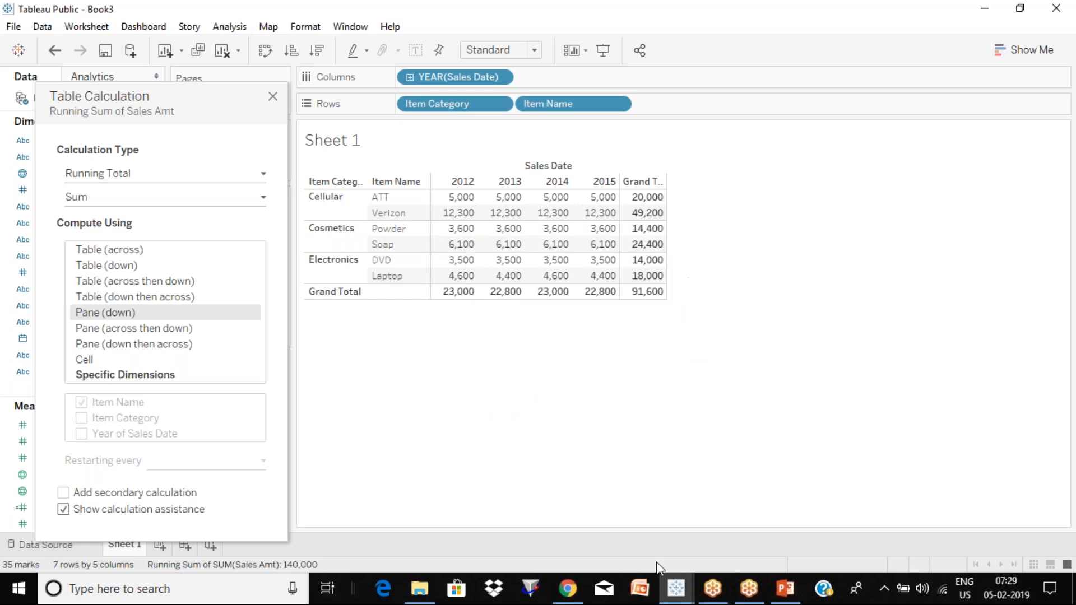
# Switch to a blank Excel workbook and enter 12300 in cell E5 and 23000 in cell E6
pyautogui.press('super')
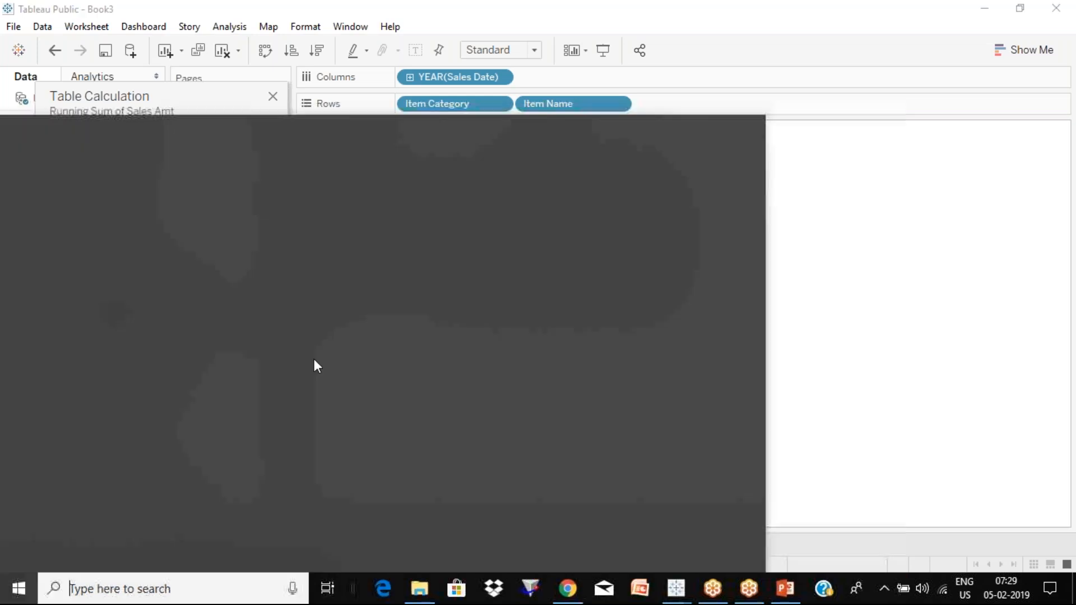
pyautogui.click(106, 277)
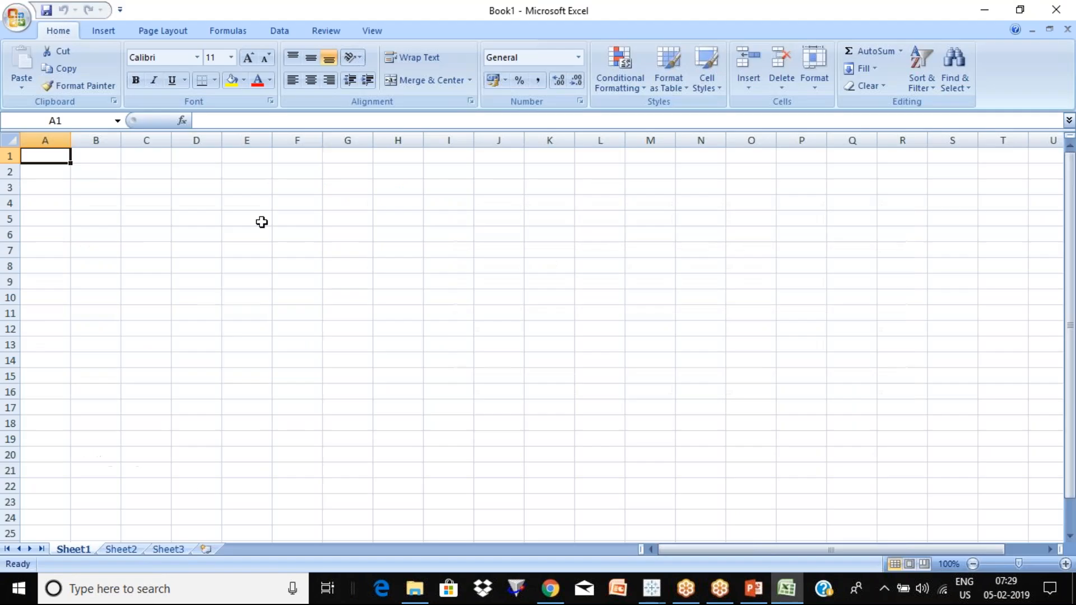
pyautogui.click(260, 220)
pyautogui.write('12000')
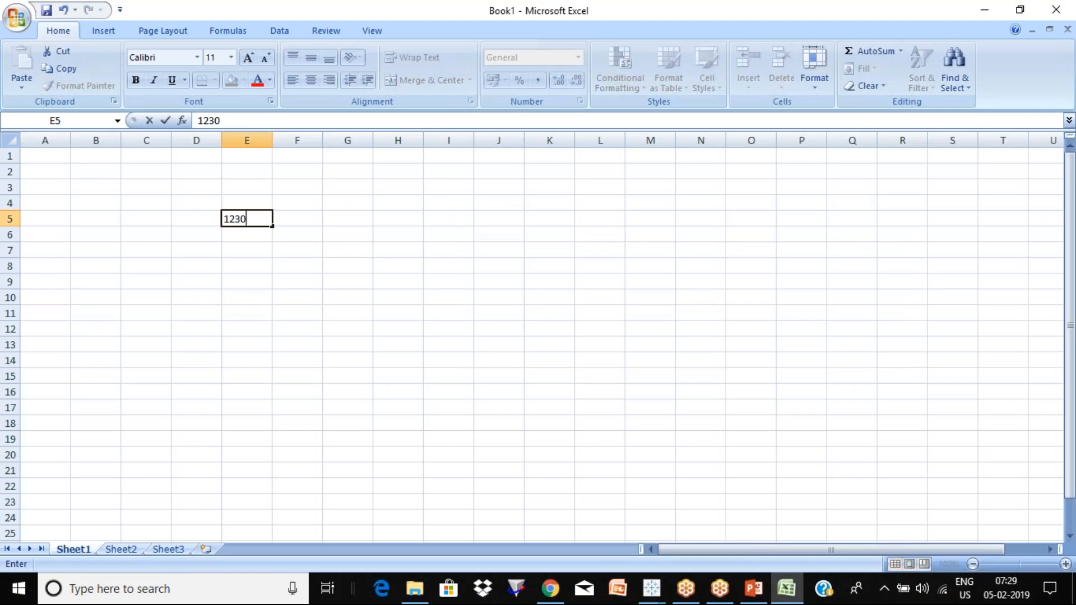
pyautogui.press('Return')
pyautogui.write('.')
pyautogui.hotkey('alt', 'Tab')
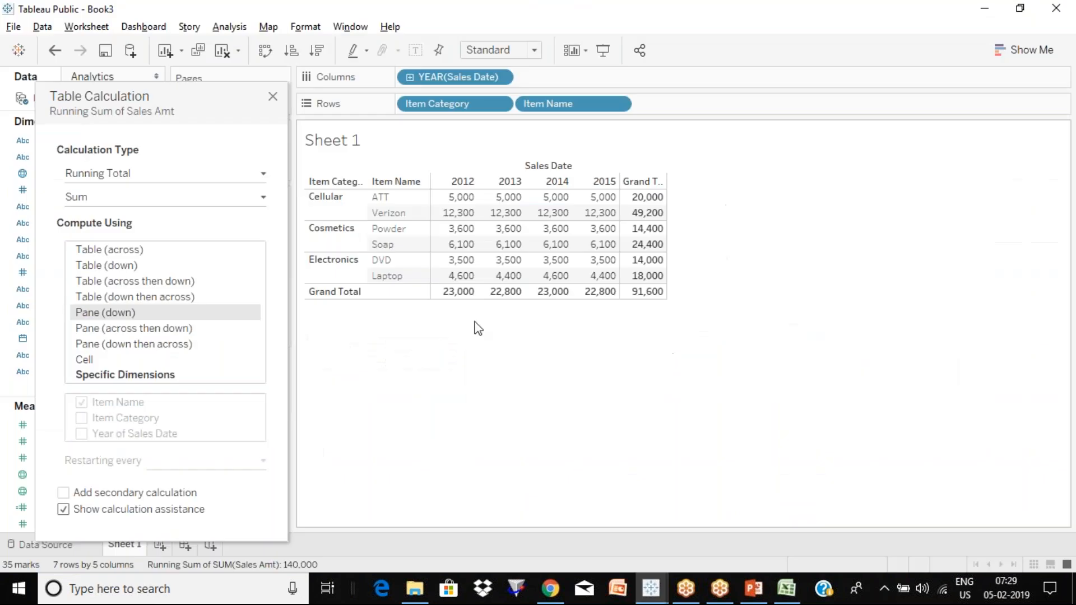
pyautogui.hotkey('alt', 'Tab')
pyautogui.press('BackSpace')
pyautogui.write('23000')
pyautogui.press('Return')
# Calculate the ratio in cell E7 with the formula =E5/E6
pyautogui.write('=')
pyautogui.press('Up')
pyautogui.press('Up')
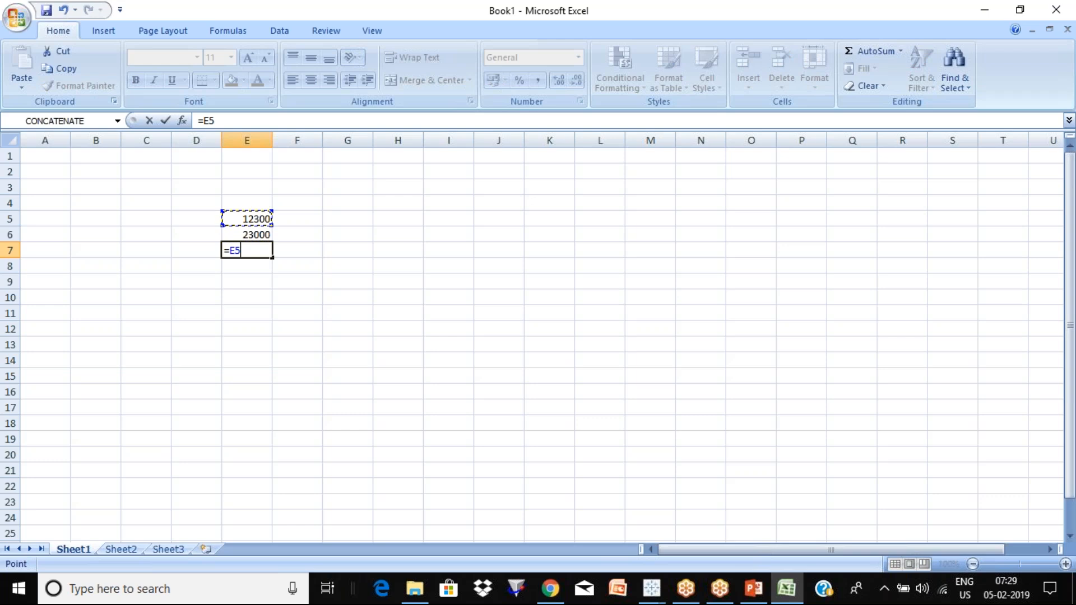
pyautogui.write('/')
pyautogui.press('Up')
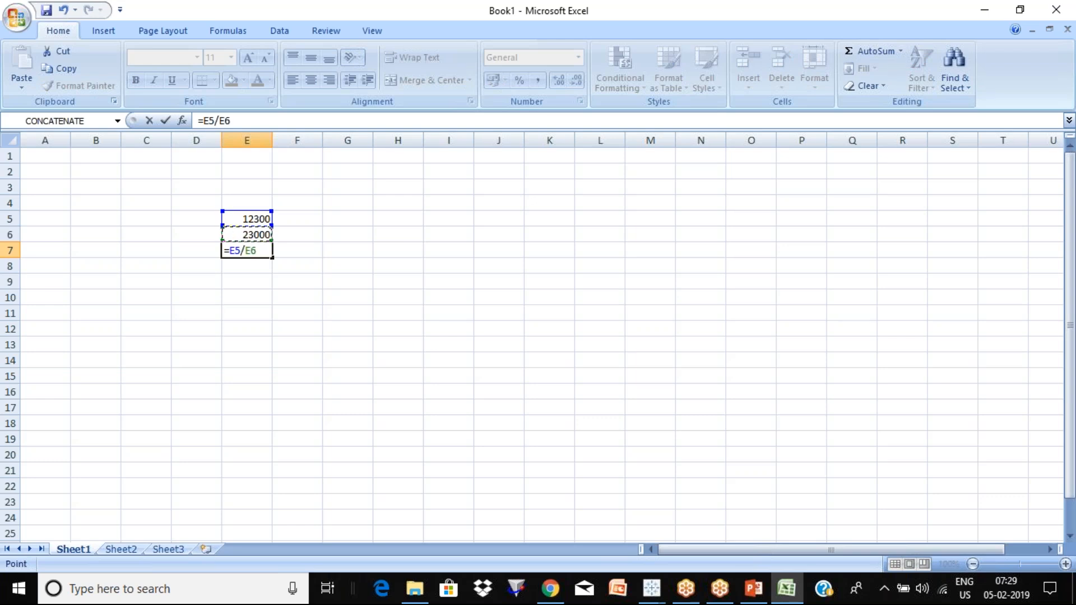
pyautogui.press('Return')
pyautogui.press('Up')
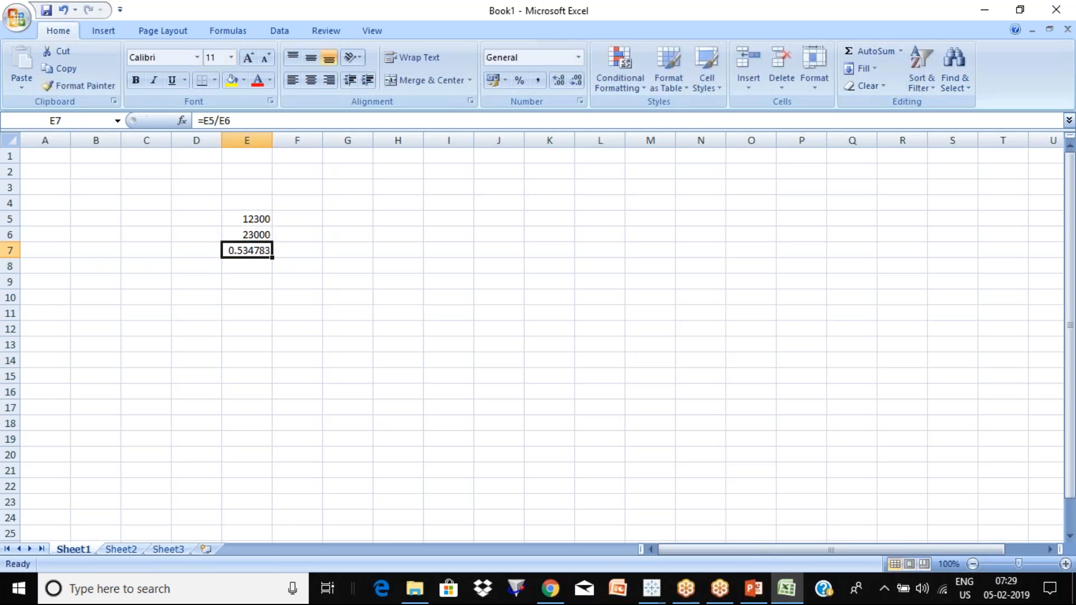
# Switch back to Tableau and change the table calculation type from Running Total to Percent of Total
pyautogui.hotkey('alt', 'Tab')
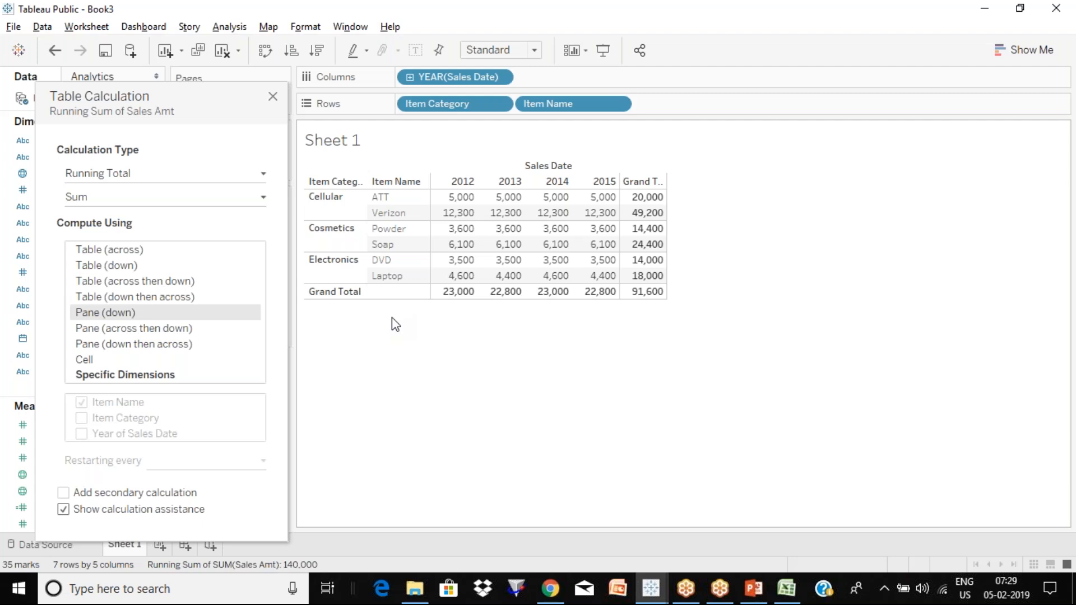
pyautogui.click(258, 176)
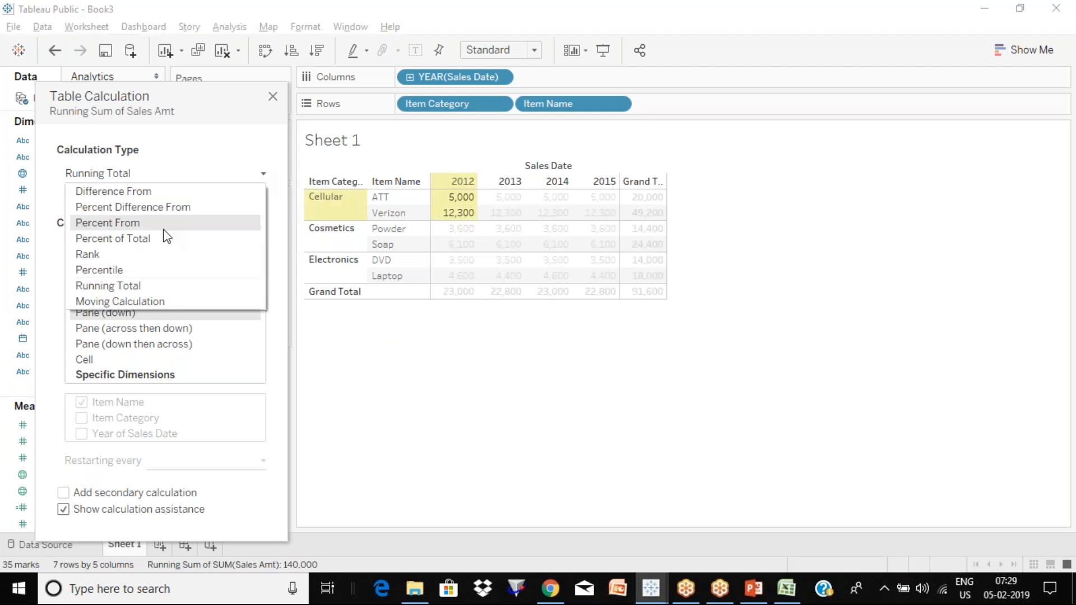
pyautogui.click(141, 239)
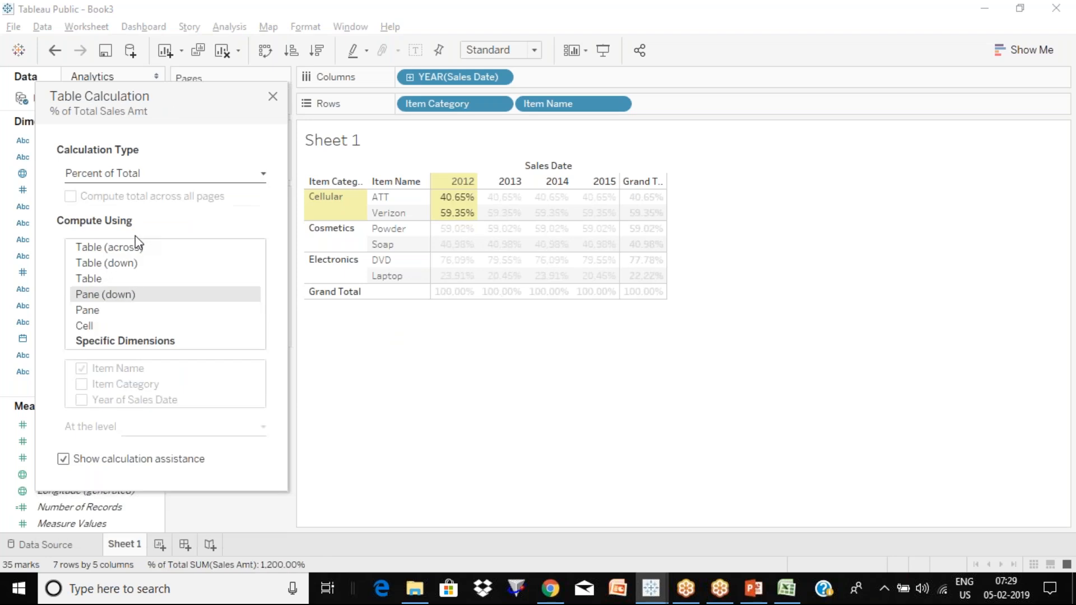
pyautogui.moveTo(460, 228)
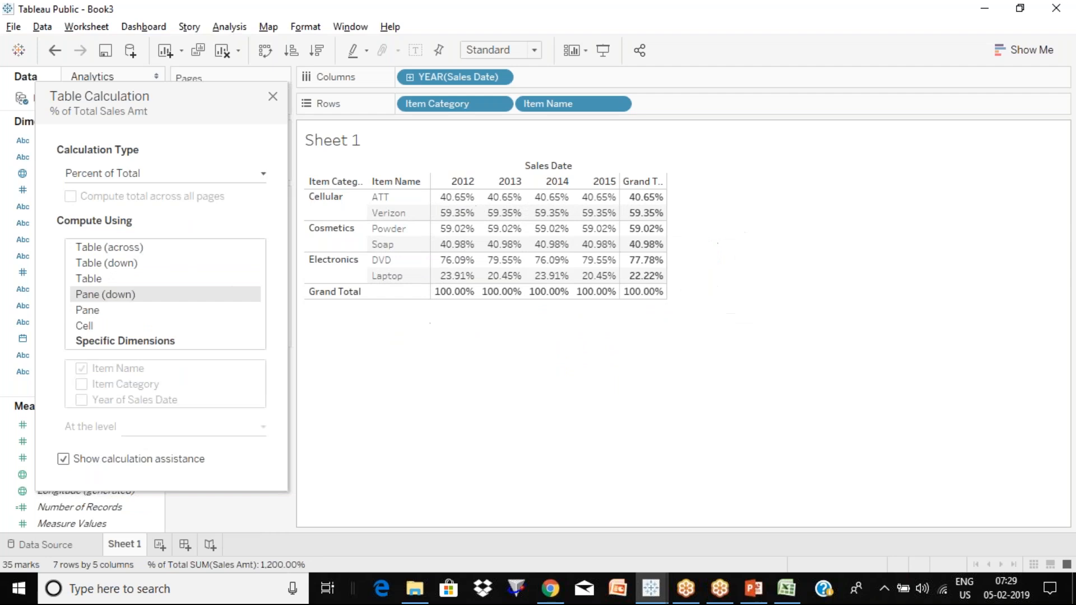
# Check the ratio in Excel, then compute Tableau's percent of total by Table (down) and close the table calculation settings
pyautogui.hotkey('alt', 'Tab')
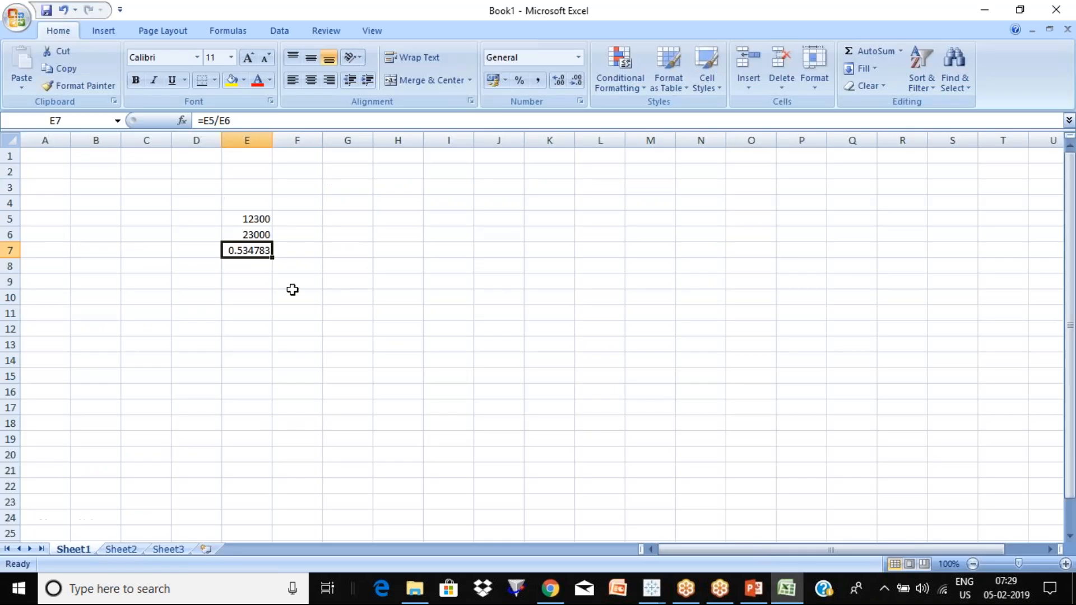
pyautogui.hotkey('alt', 'Tab')
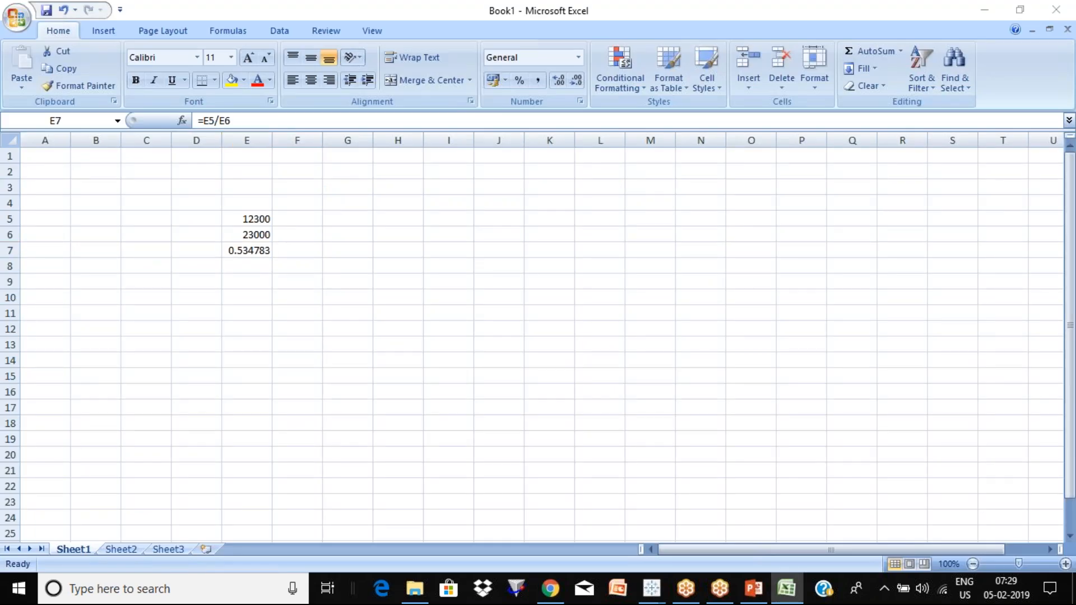
pyautogui.hotkey('alt', 'Tab')
pyautogui.click(109, 263)
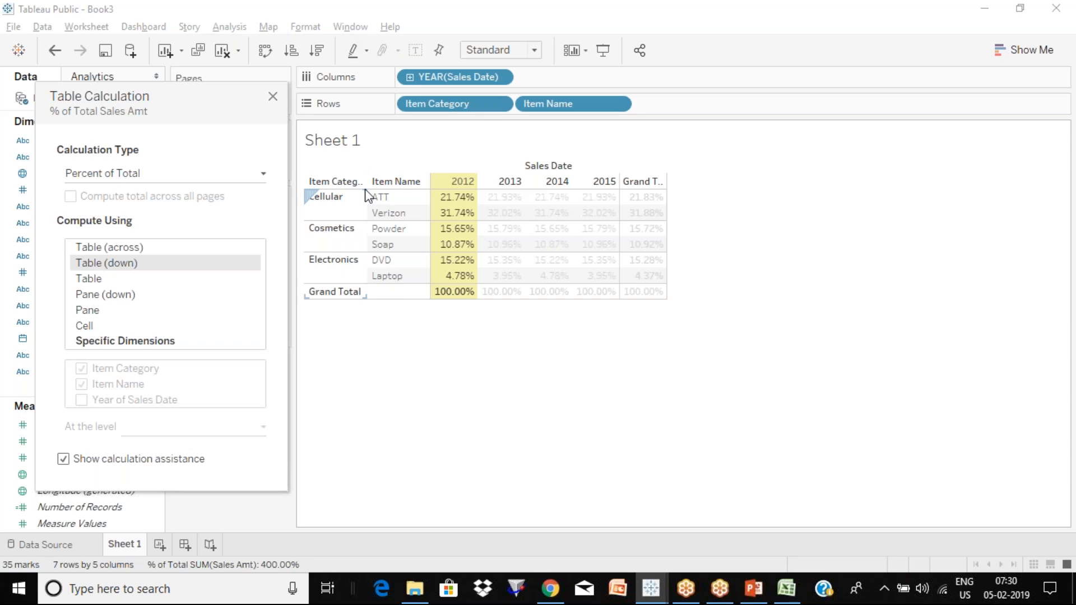
pyautogui.click(273, 98)
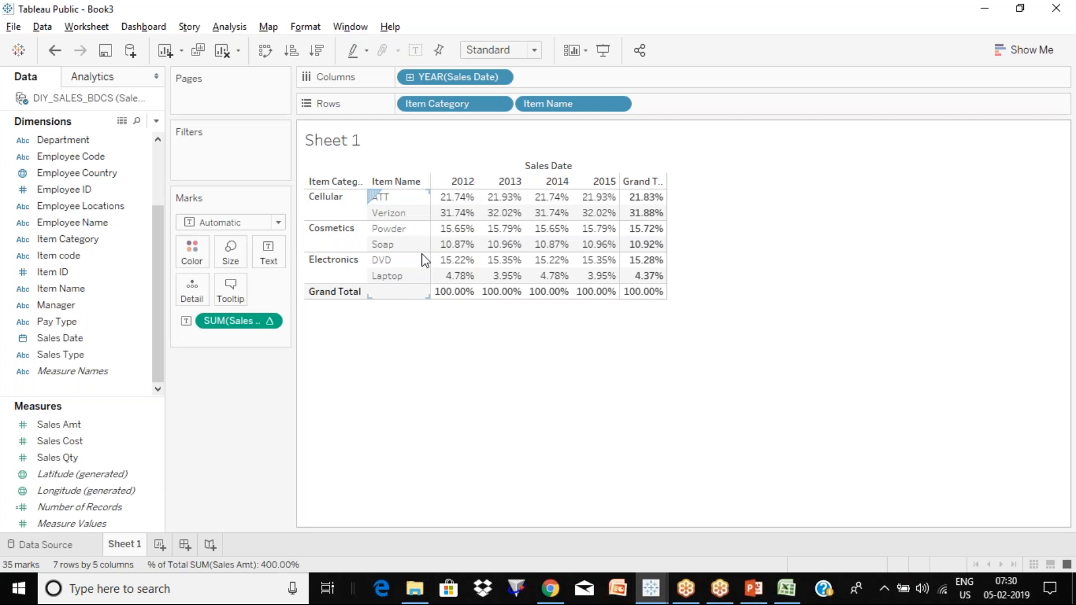
# Switch to Excel and format the ratio in cell E7 as a percentage with one decimal place
pyautogui.hotkey('alt', 'Tab')
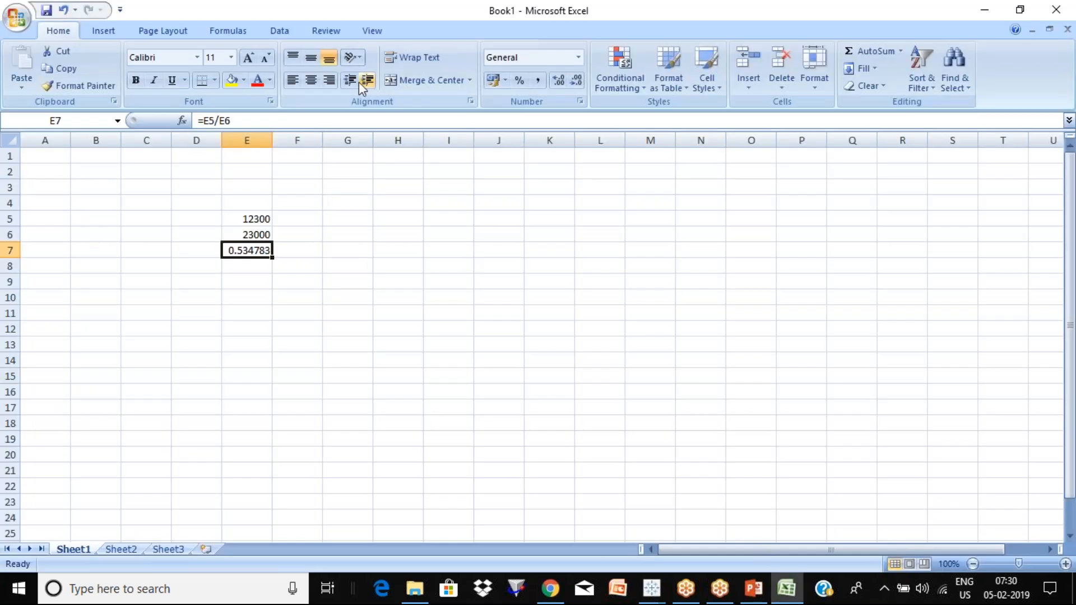
pyautogui.click(520, 80)
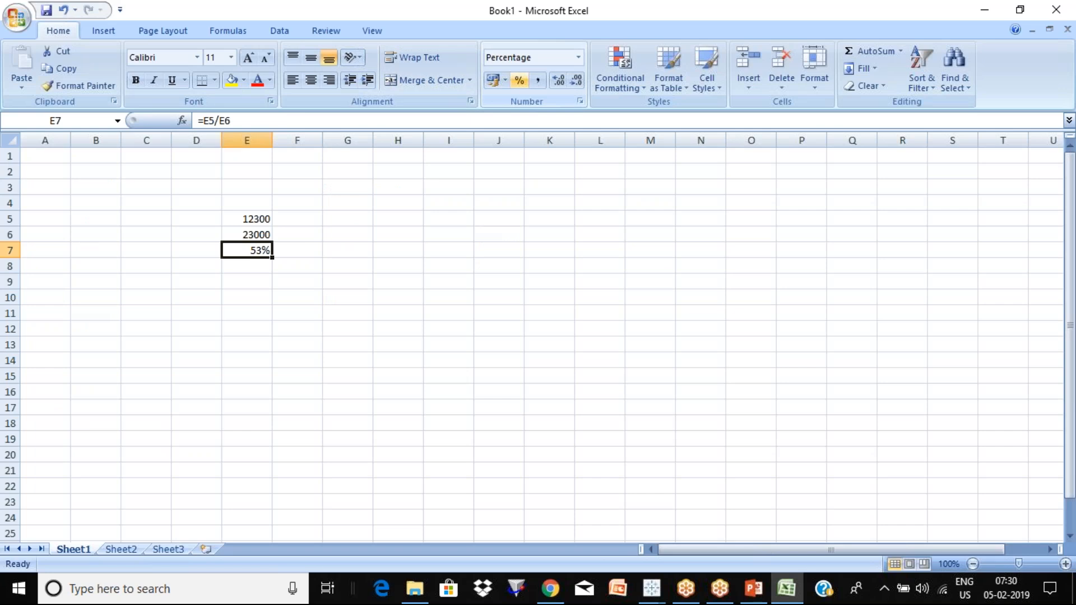
pyautogui.click(558, 79)
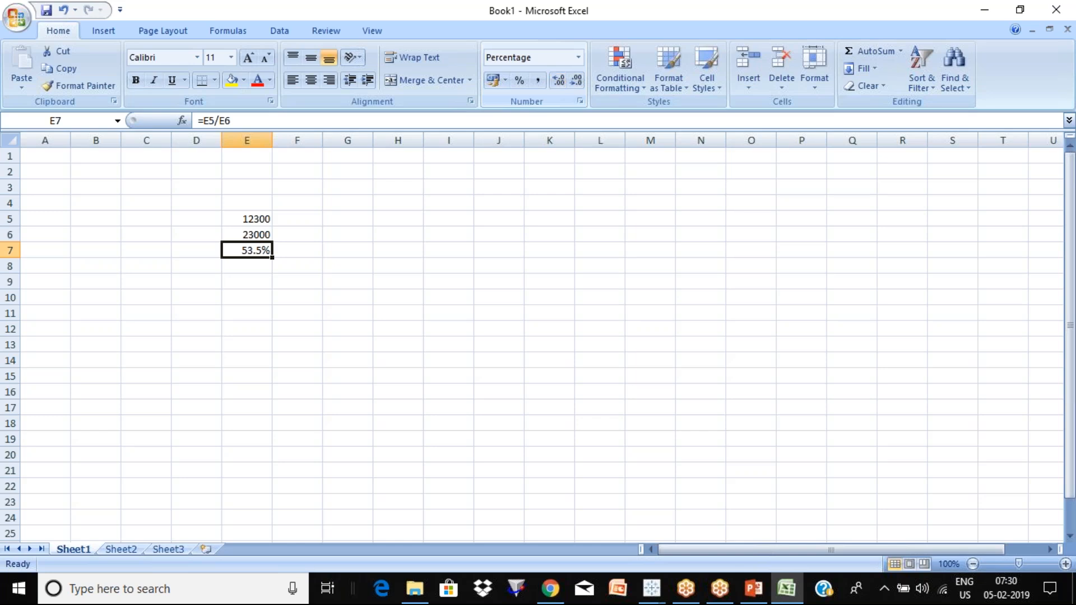
# Switch back to Tableau, compute the percent of total by Table (across) and close the table calculation settings
pyautogui.hotkey('alt', 'Tab')
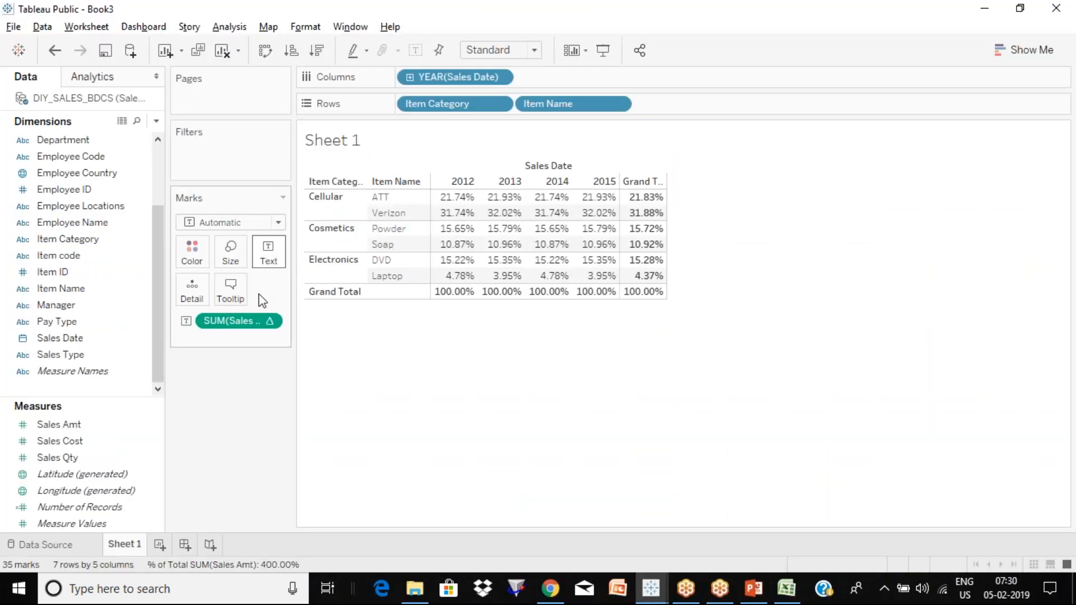
pyautogui.click(269, 321)
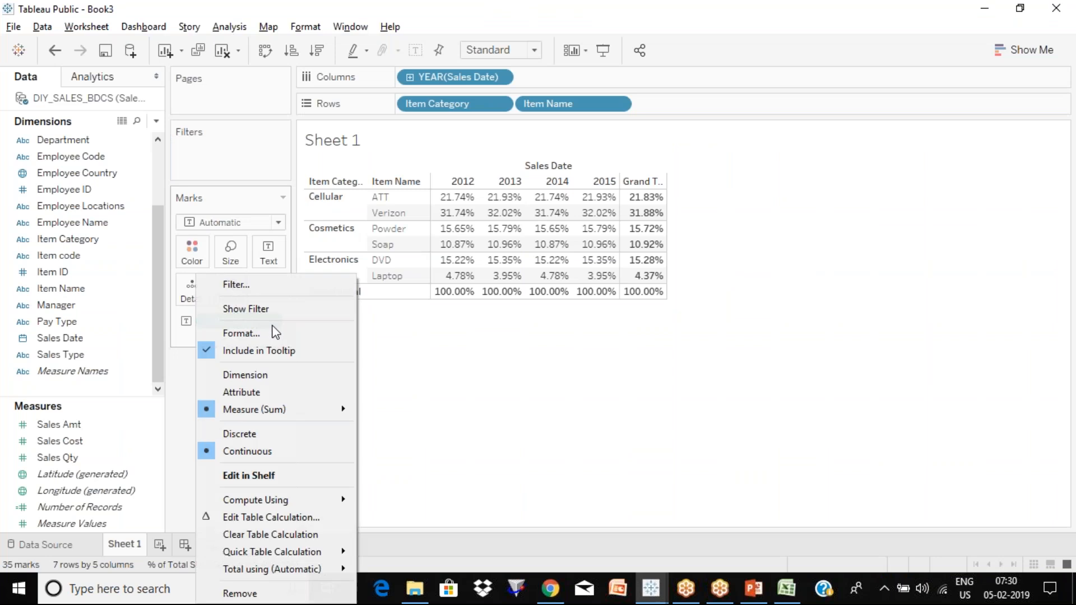
pyautogui.click(258, 519)
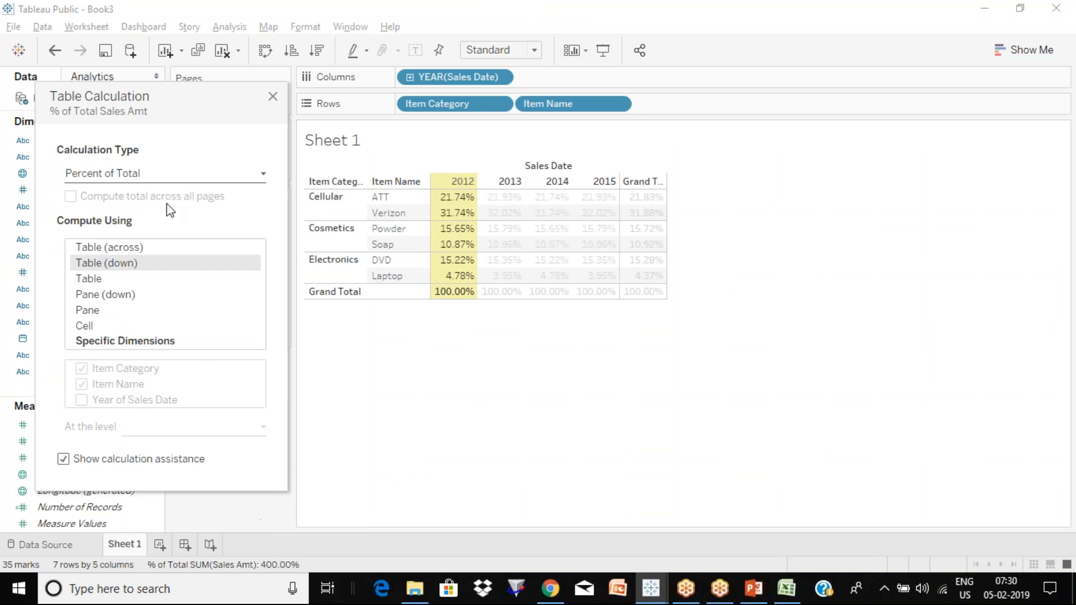
pyautogui.click(128, 249)
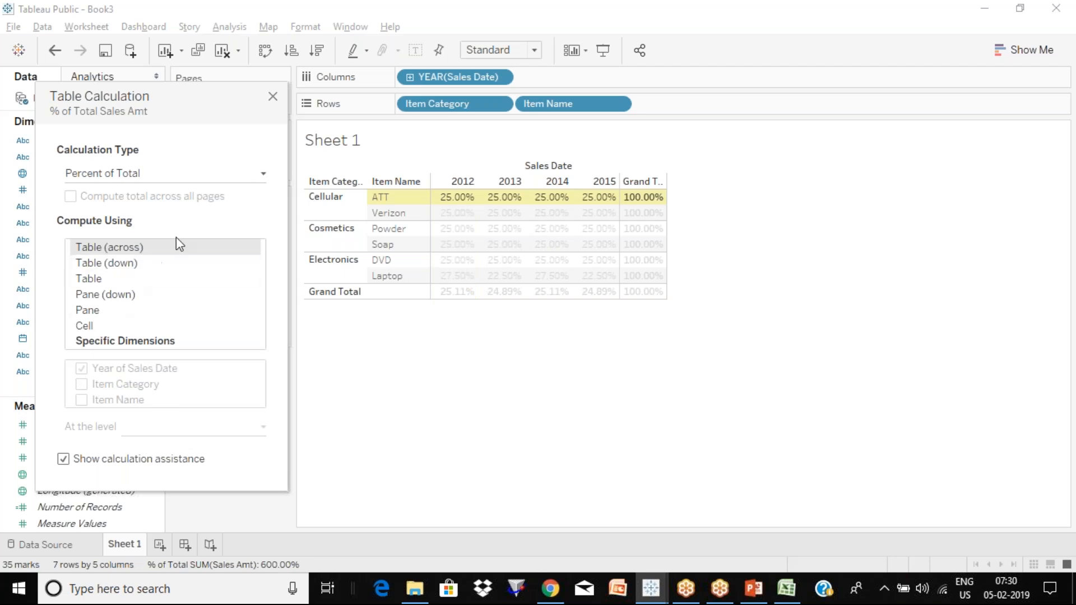
pyautogui.click(273, 97)
pyautogui.moveTo(530, 256)
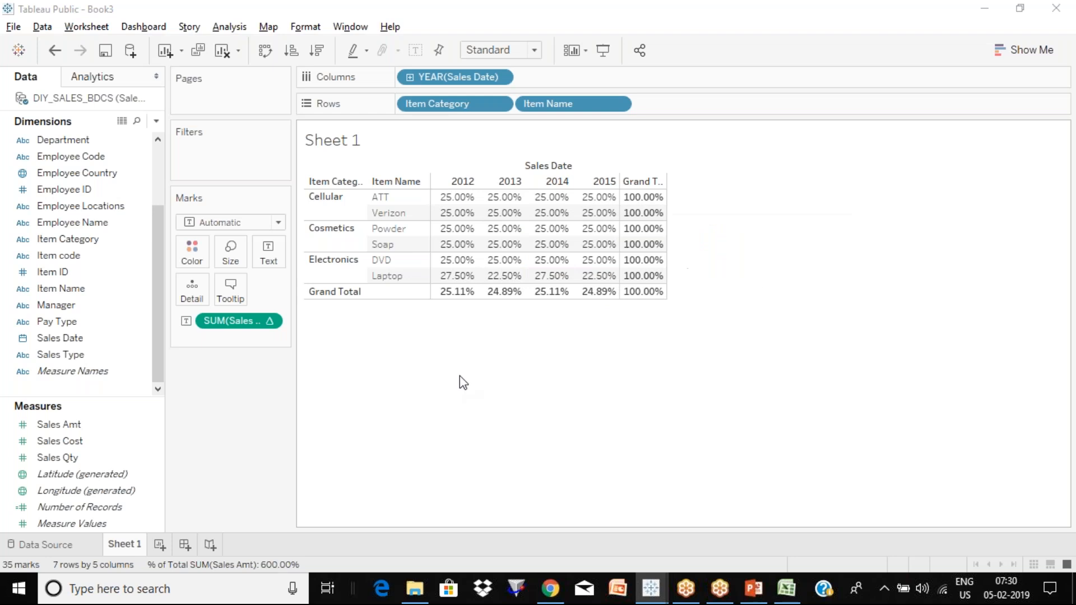
# Switch to Excel and enter 5000 in cell H9 and 20000 in cell H10, checking the amounts against Tableau
pyautogui.hotkey('alt', 'Tab')
pyautogui.click(398, 281)
pyautogui.write('5000')
pyautogui.press('Return')
pyautogui.hotkey('alt', 'Tab')
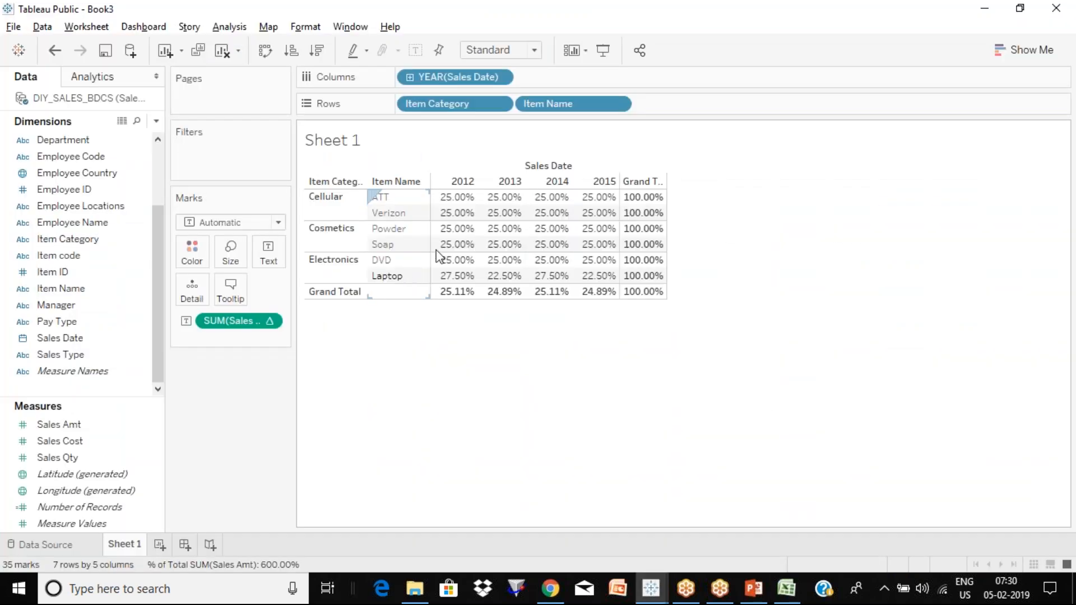
pyautogui.hotkey('alt', 'Tab')
pyautogui.hotkey('alt', 'Tab')
pyautogui.hotkey('alt', 'Tab')
pyautogui.write('20000')
pyautogui.press('Return')
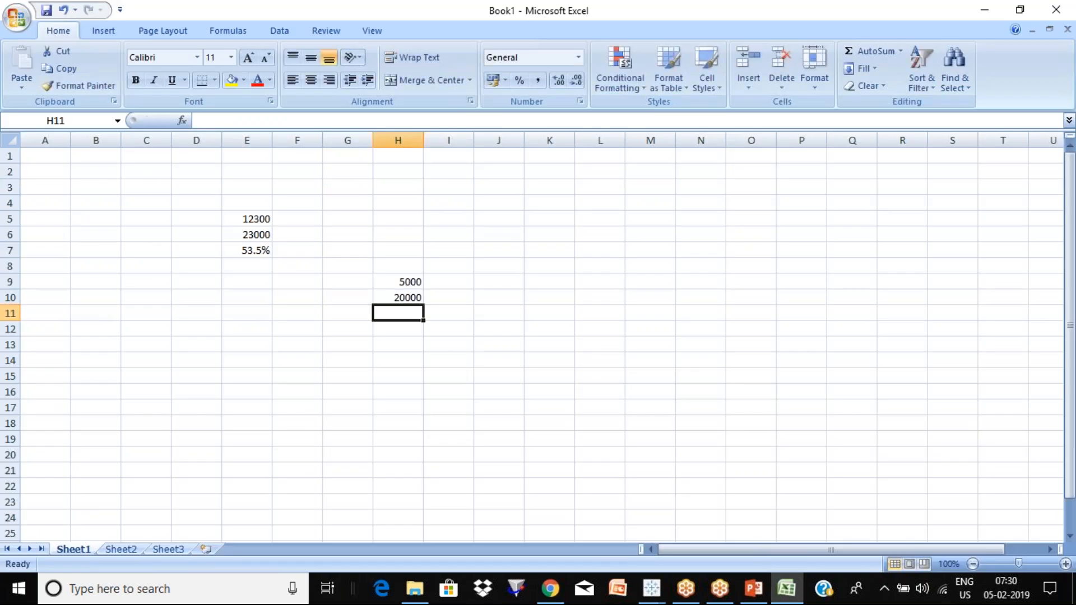
# Calculate the ratio in cell H11 with the formula =H9/H10
pyautogui.write('=H9')
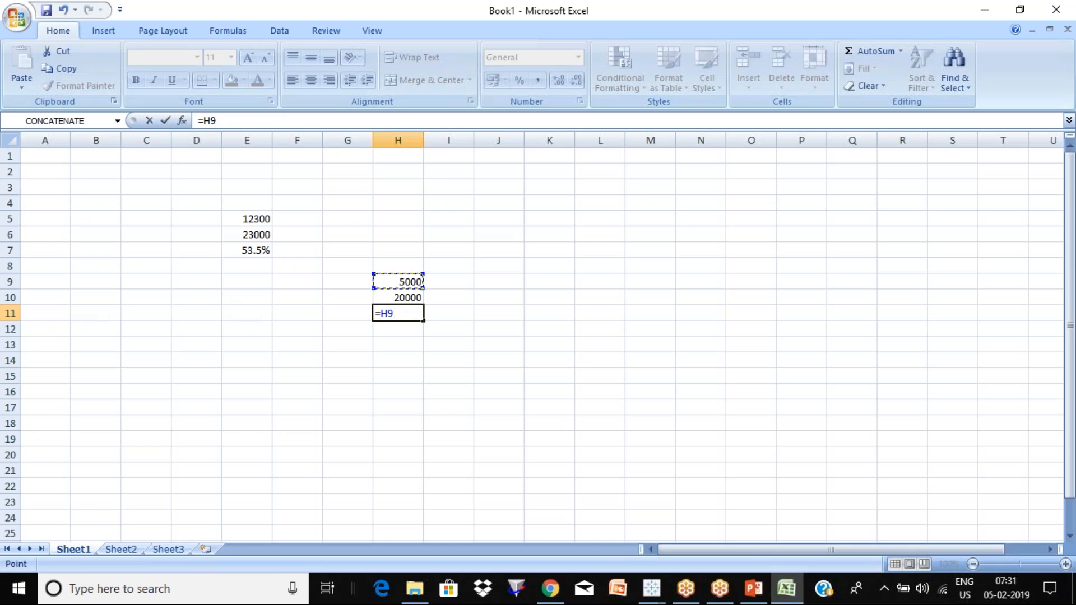
pyautogui.write('/H10')
pyautogui.press('Return')
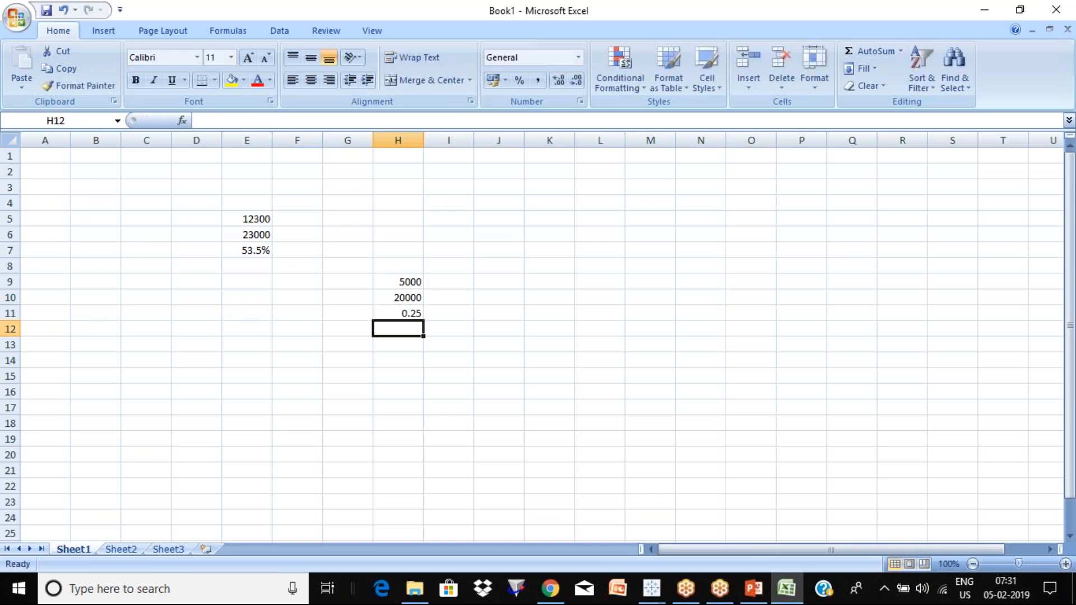
pyautogui.press('Up')
# Switch back to Tableau, compute the percent of total by Table (down) and close the table calculation settings
pyautogui.hotkey('alt', 'Tab')
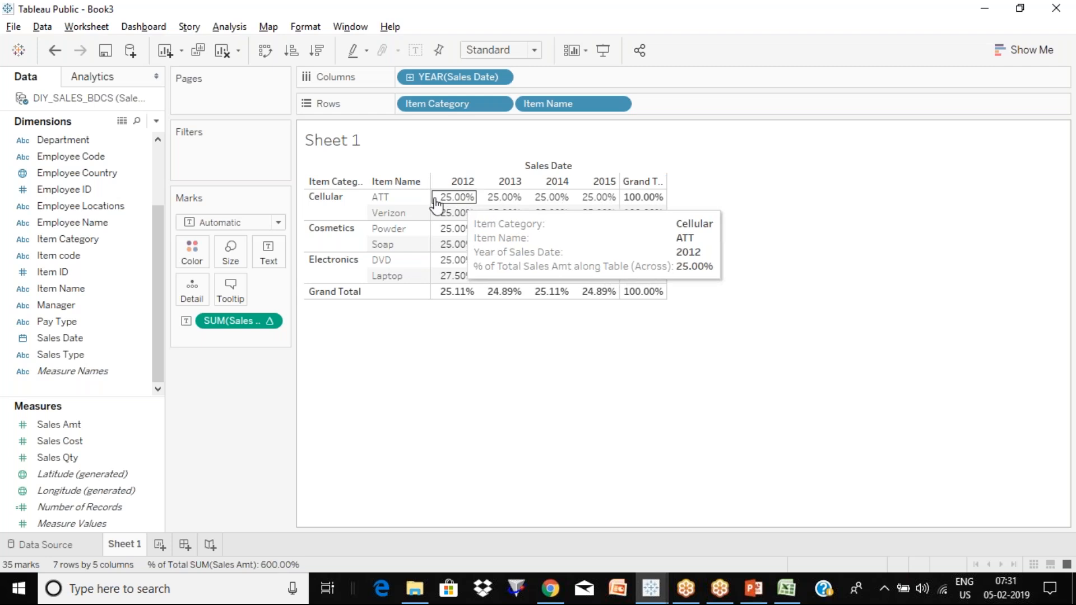
pyautogui.rightClick(270, 320)
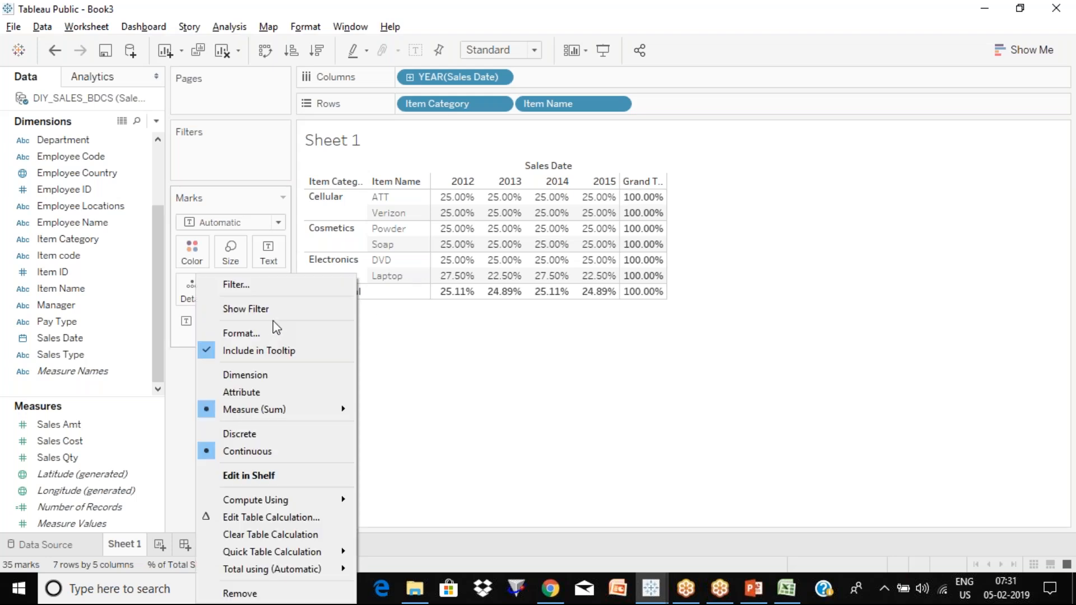
pyautogui.click(482, 367)
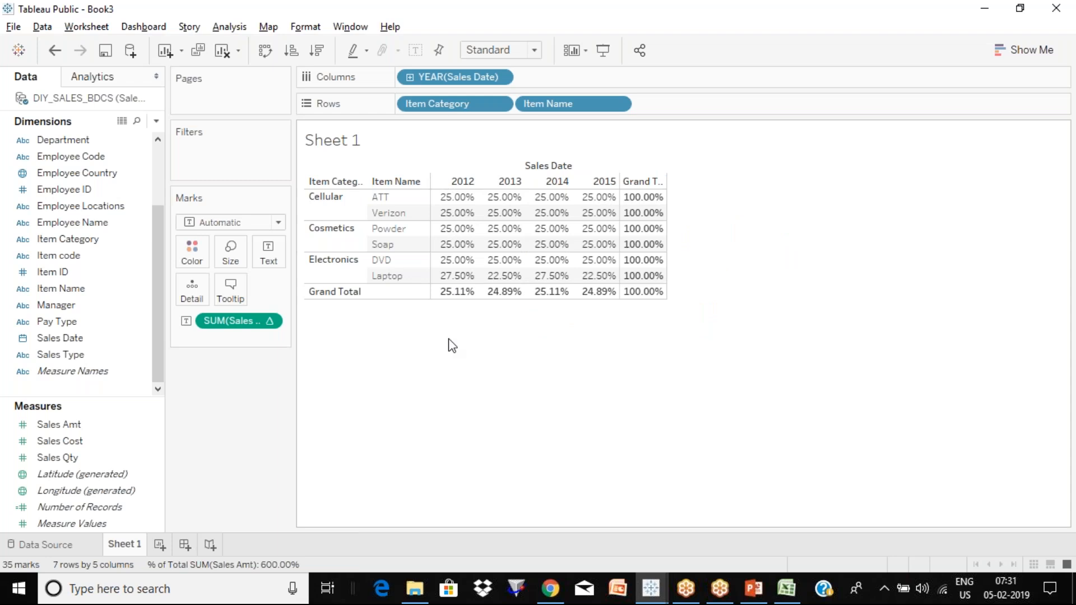
pyautogui.click(270, 321)
pyautogui.click(277, 519)
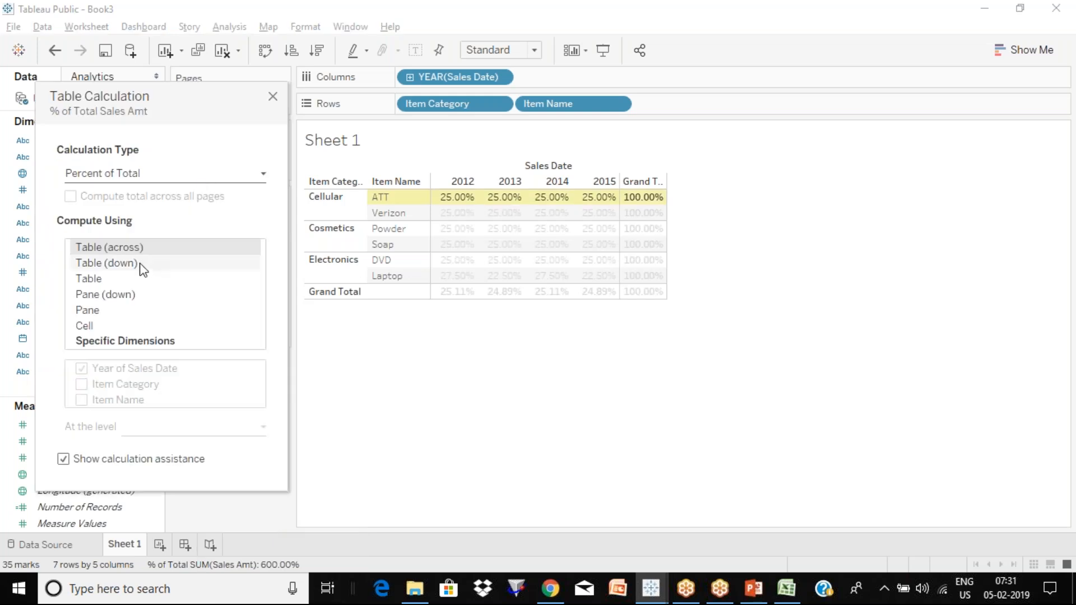
pyautogui.click(141, 269)
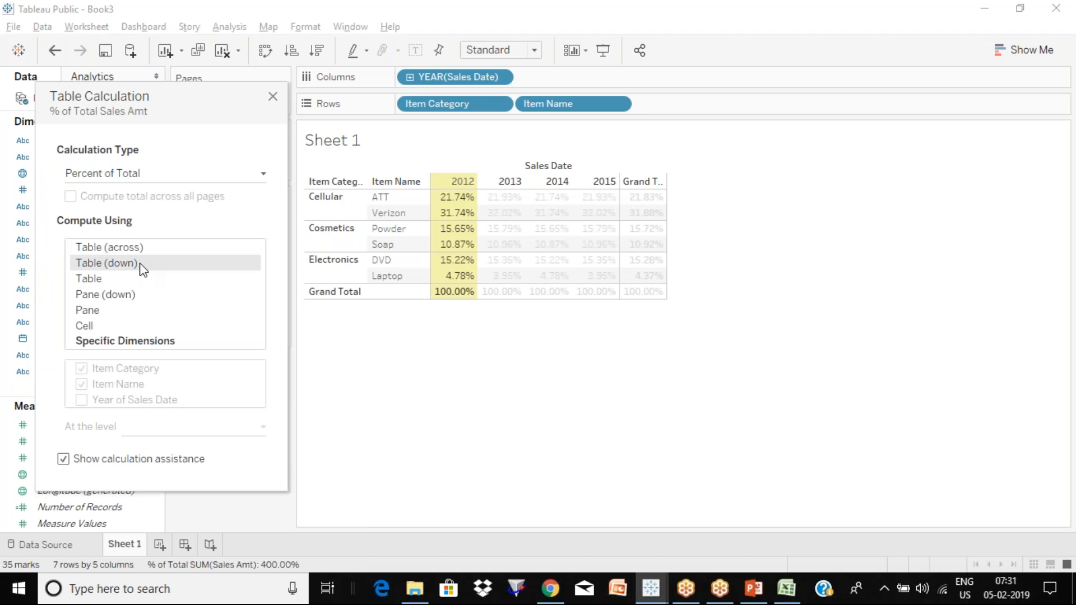
pyautogui.click(273, 99)
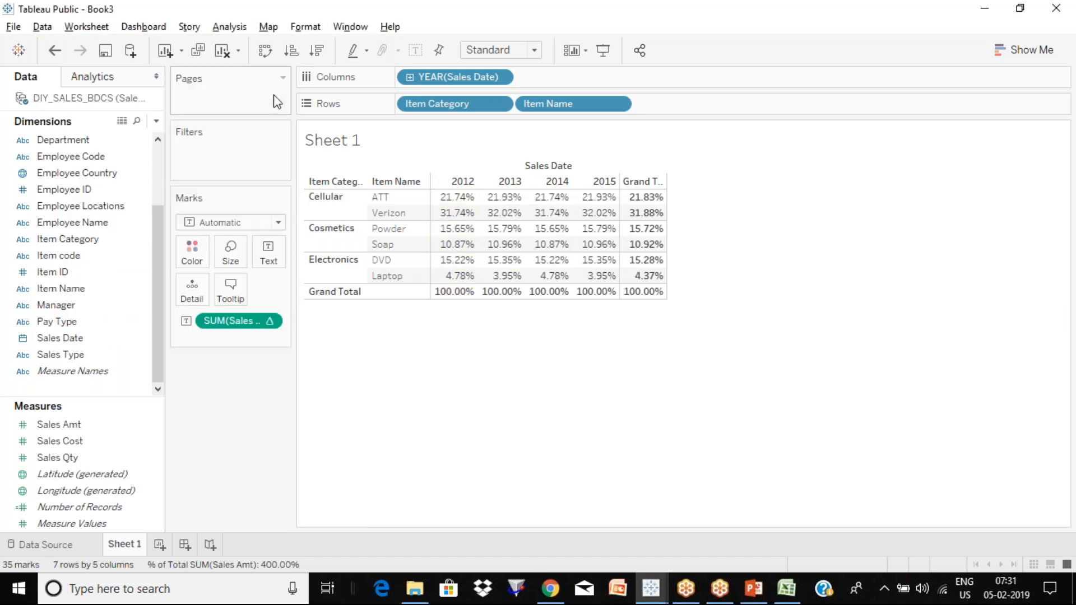
pyautogui.click(268, 324)
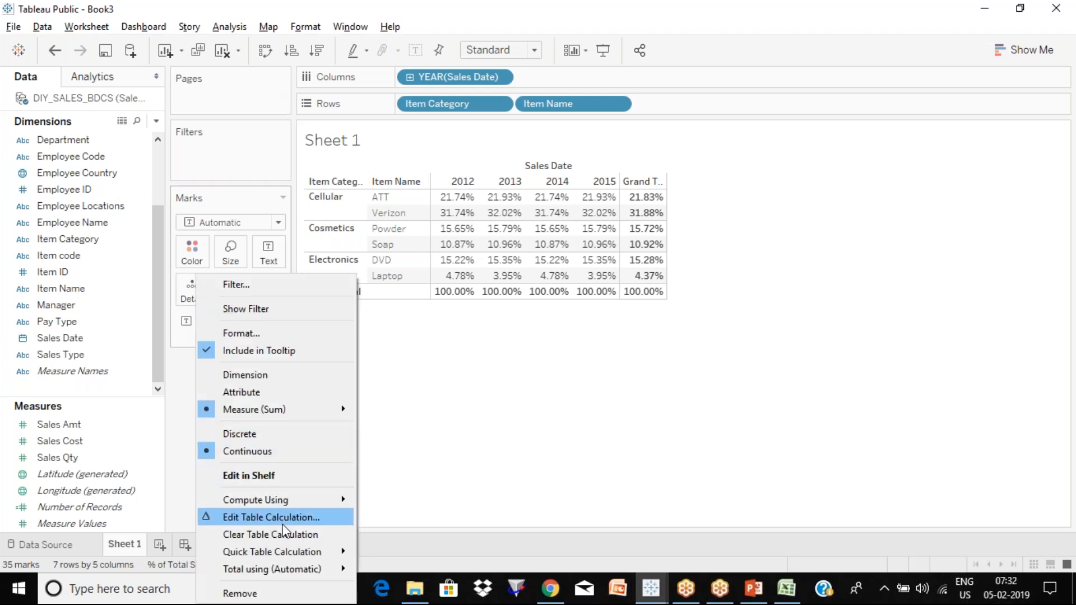
pyautogui.click(285, 523)
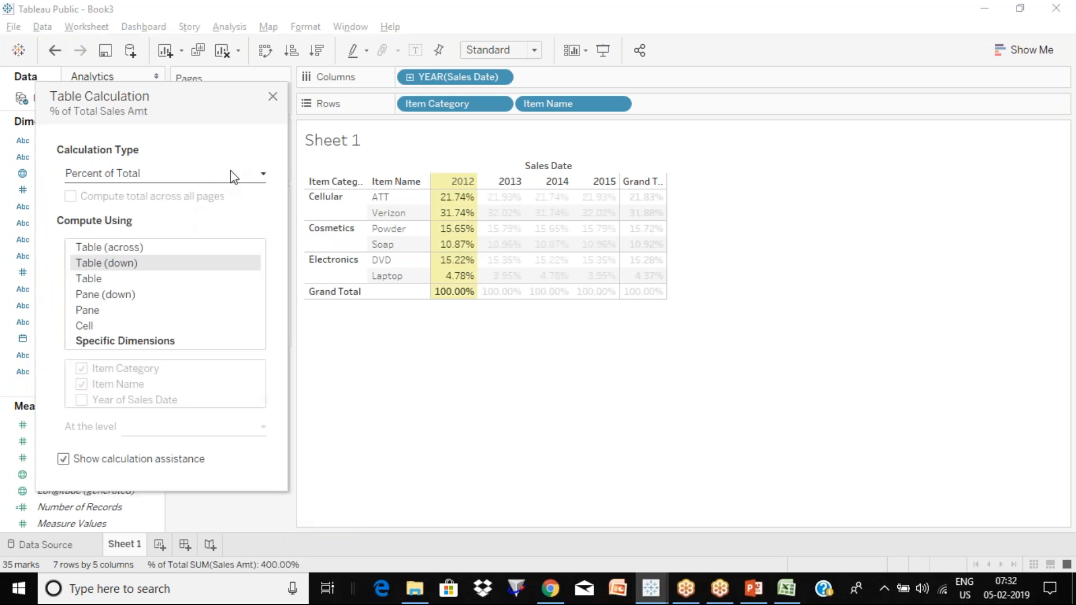
pyautogui.click(273, 97)
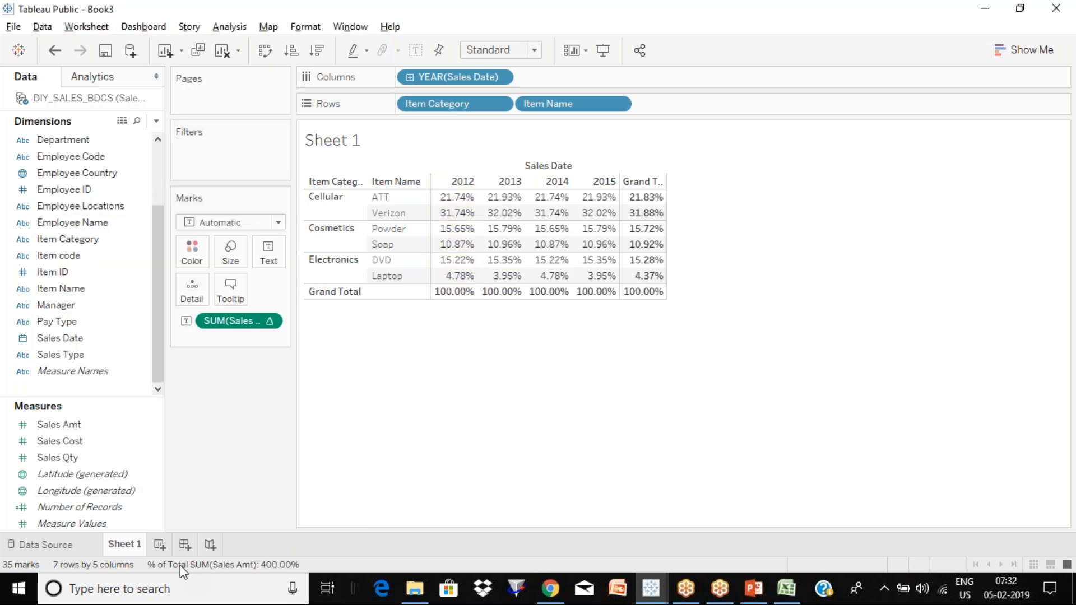
# Add a new worksheet and place Item Category and Item Name on its rows
pyautogui.click(160, 545)
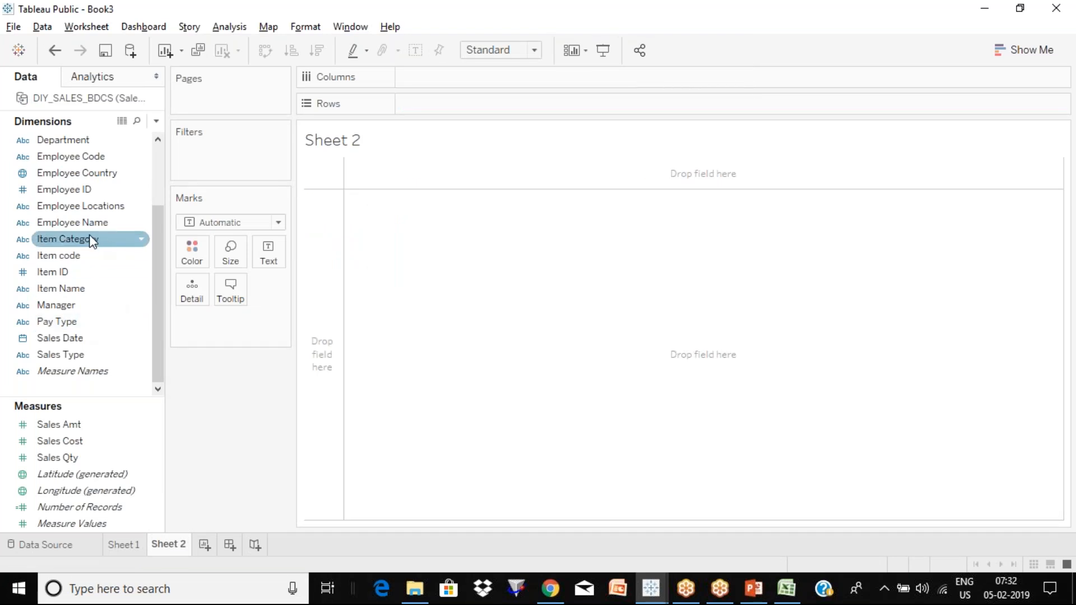
pyautogui.moveTo(90, 239); pyautogui.dragTo(460, 101)
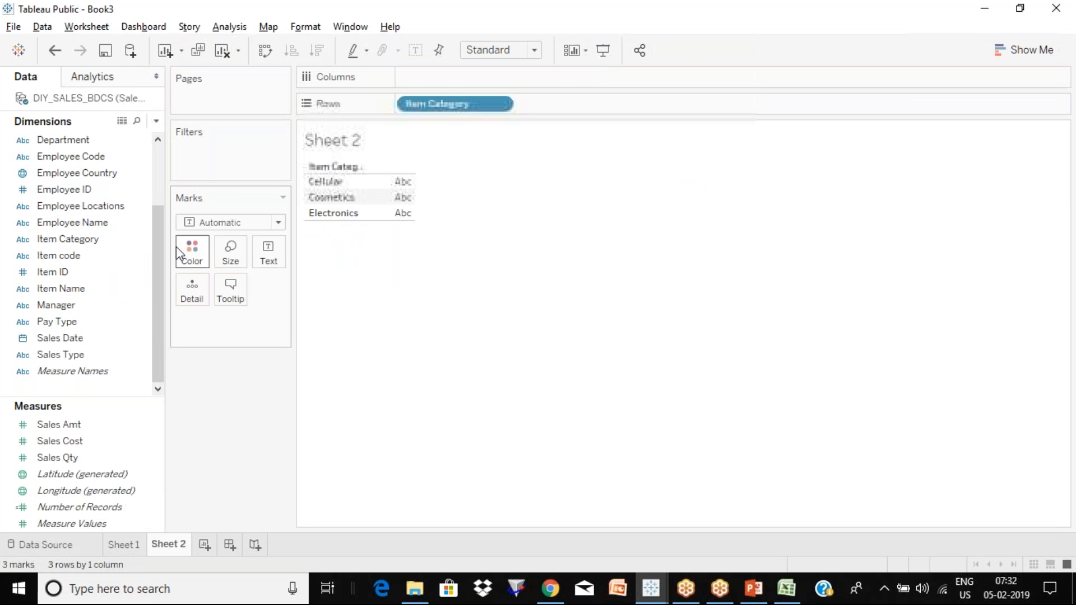
pyautogui.moveTo(56, 288); pyautogui.dragTo(590, 109)
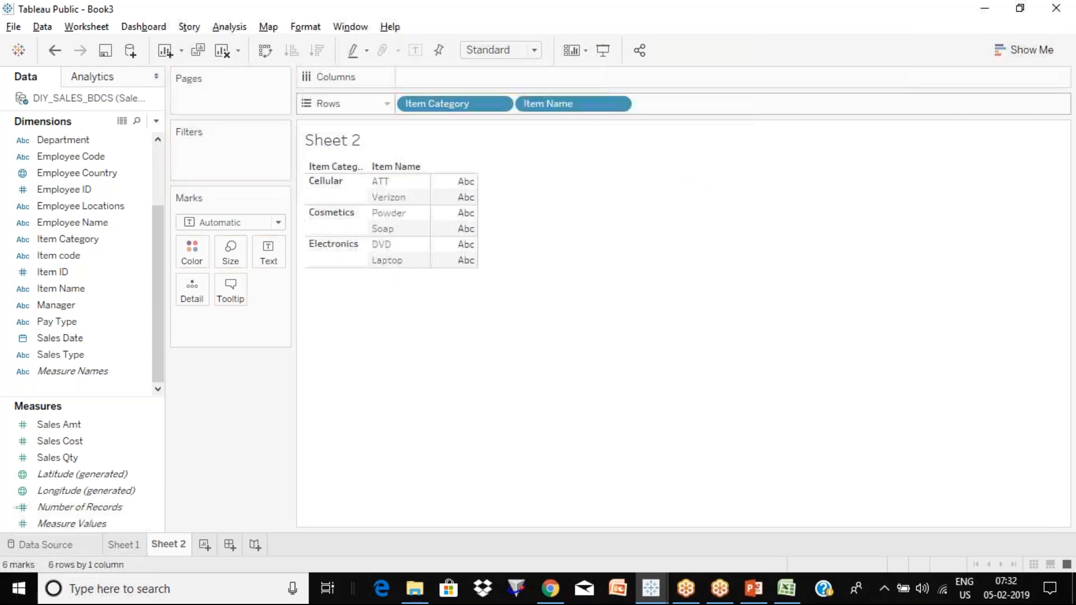
# Place Sales Date by year on the columns of Sheet 2 and show Sales Amt as the table's text
pyautogui.click(81, 339)
pyautogui.moveTo(81, 339); pyautogui.dragTo(504, 79)
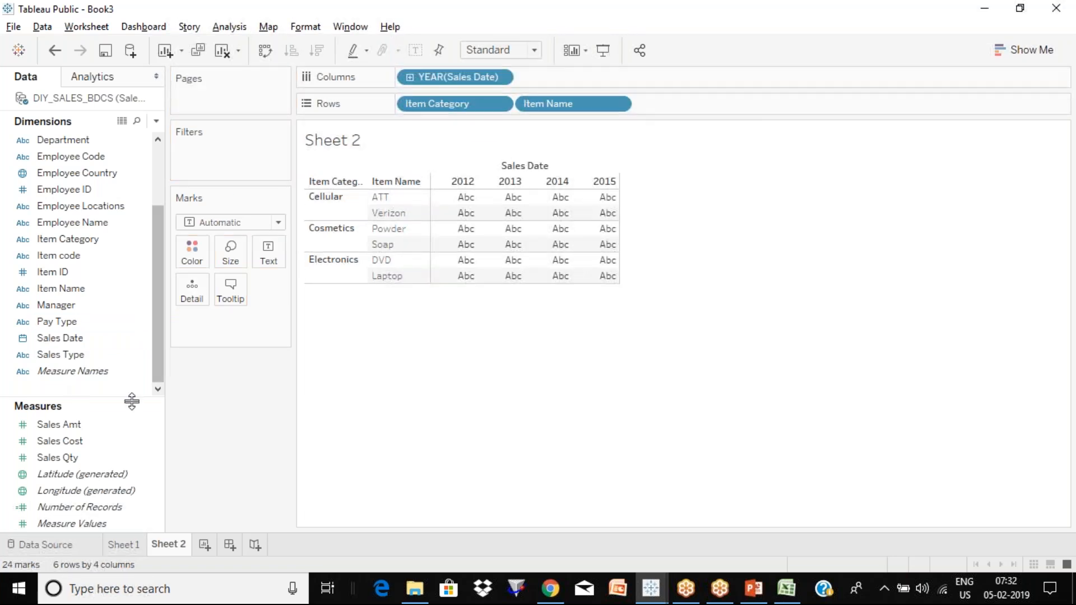
pyautogui.click(100, 429)
pyautogui.moveTo(100, 432); pyautogui.dragTo(270, 255)
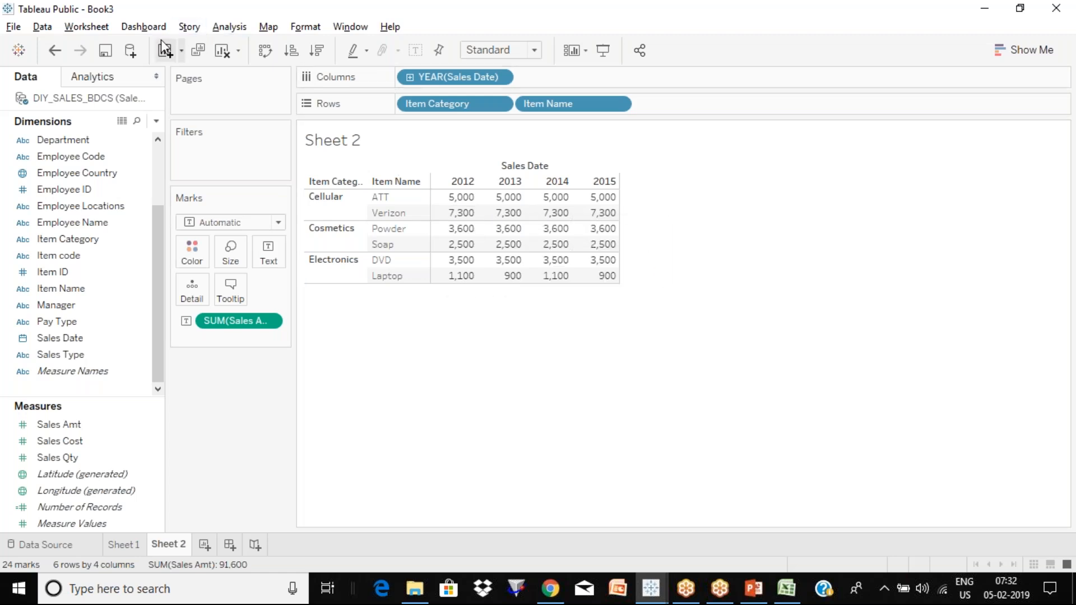
# Show column grand totals in the Sheet 2 sales table
pyautogui.click(182, 51)
pyautogui.hotkey('alt', 'Tab')
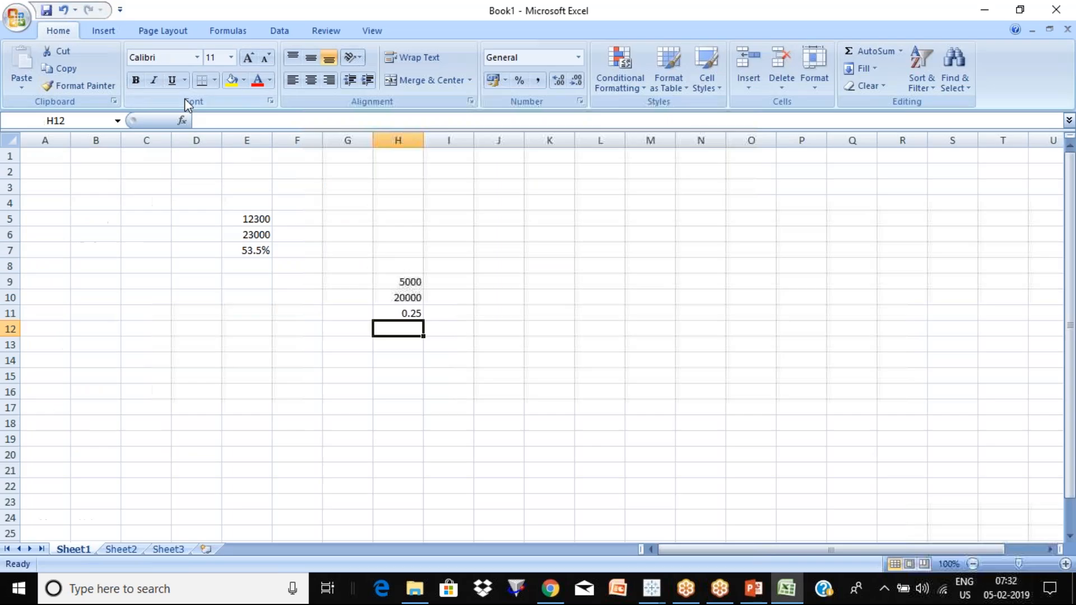
pyautogui.click(243, 225)
pyautogui.hotkey('alt', 'Tab')
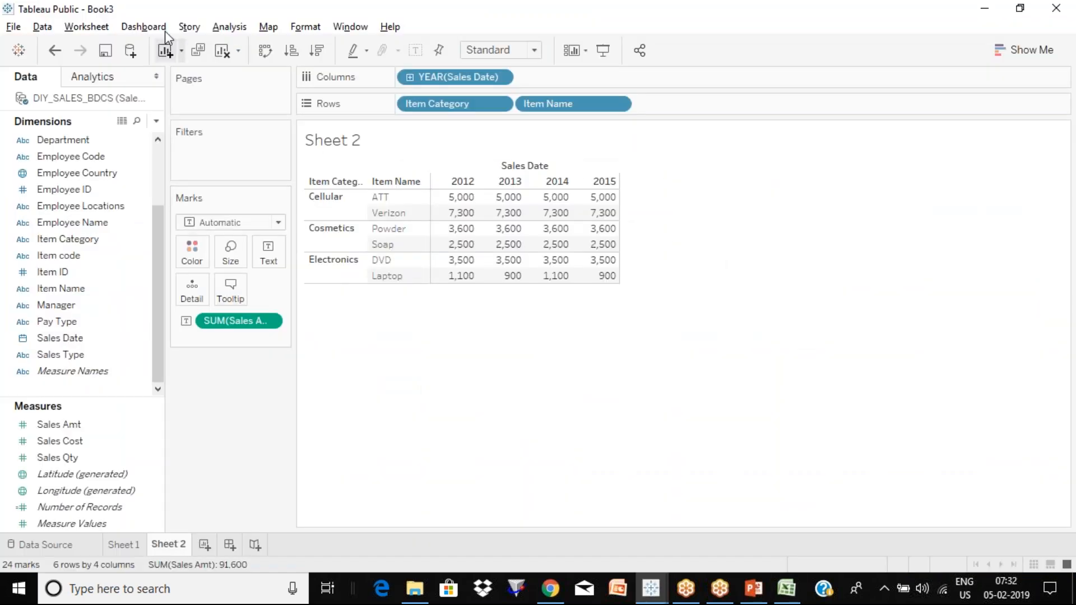
pyautogui.click(150, 27)
pyautogui.moveTo(191, 27)
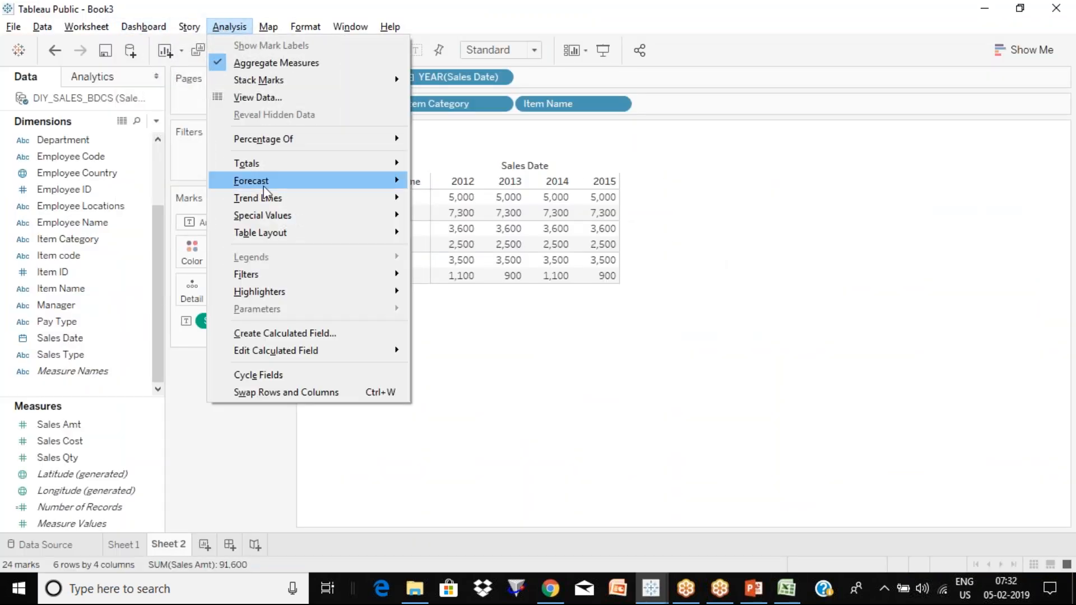
pyautogui.moveTo(338, 165)
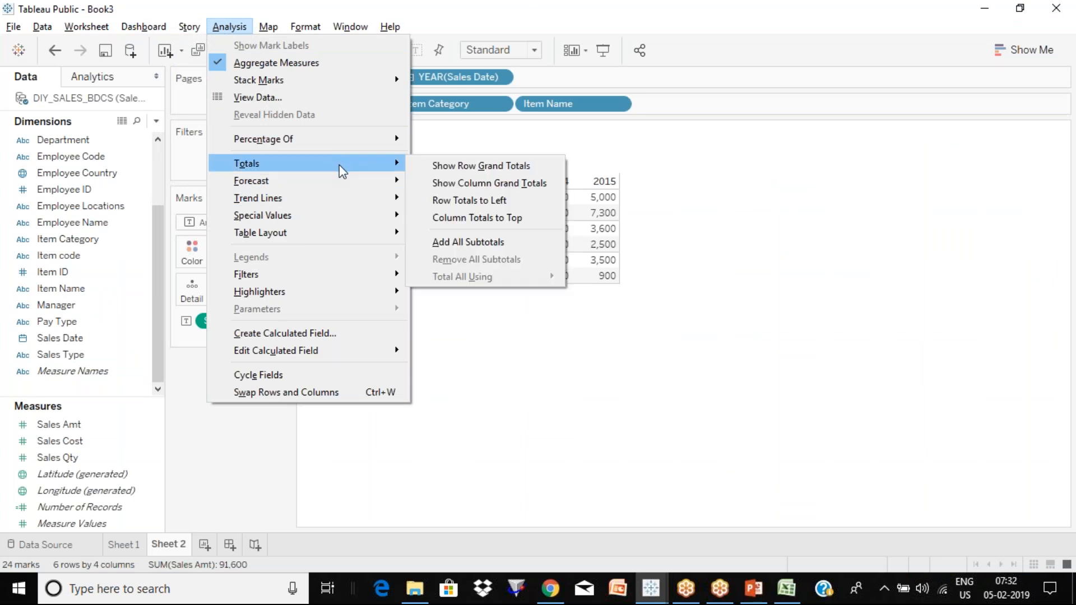
pyautogui.click(504, 184)
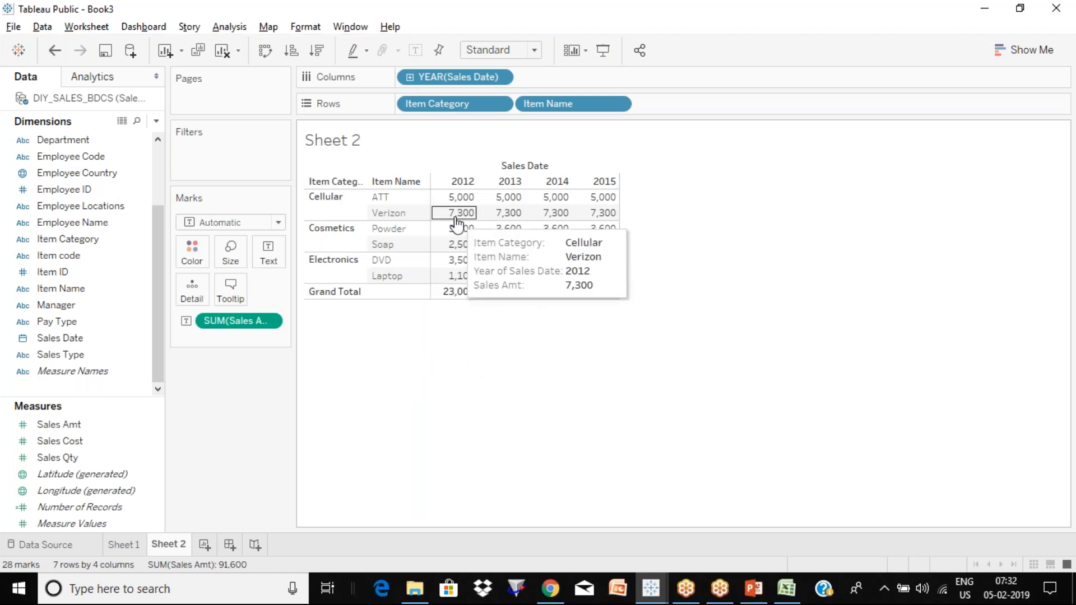
# Switch to Excel and replace the amount in cell E5 with 7300, the 2012 Verizon sales amount from Tableau
pyautogui.hotkey('alt', 'Tab')
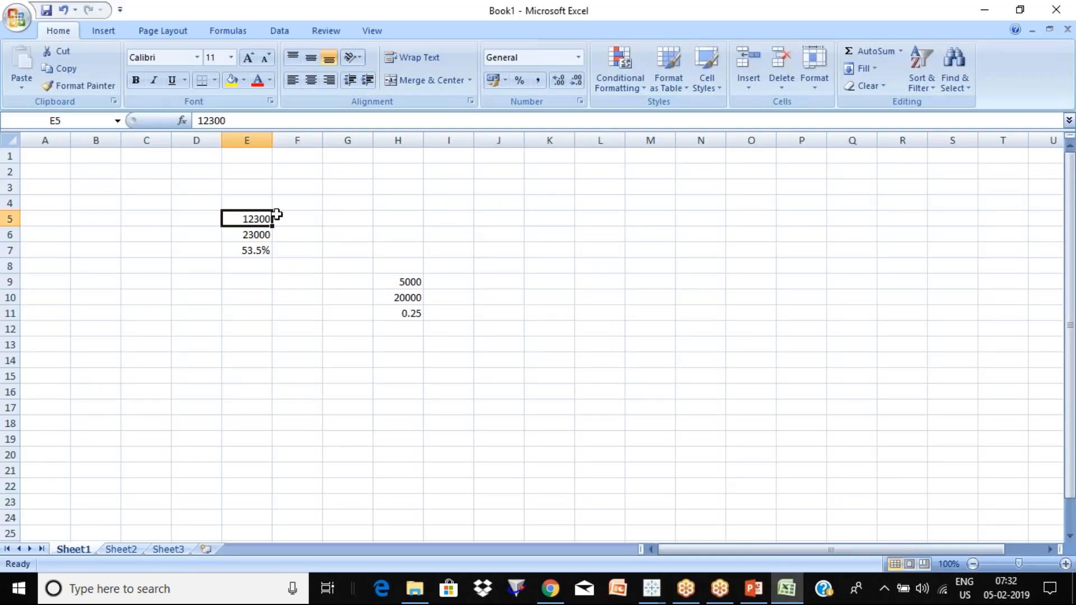
pyautogui.hotkey('alt', 'Tab')
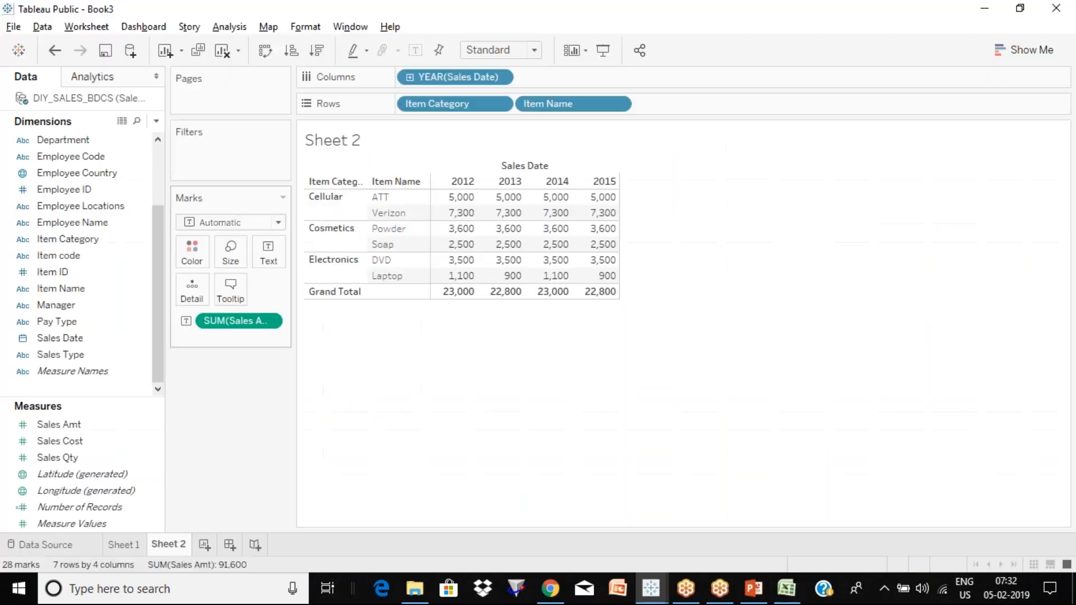
pyautogui.hotkey('alt', 'Tab')
pyautogui.write('7300')
pyautogui.press('Return')
pyautogui.hotkey('alt', 'Tab')
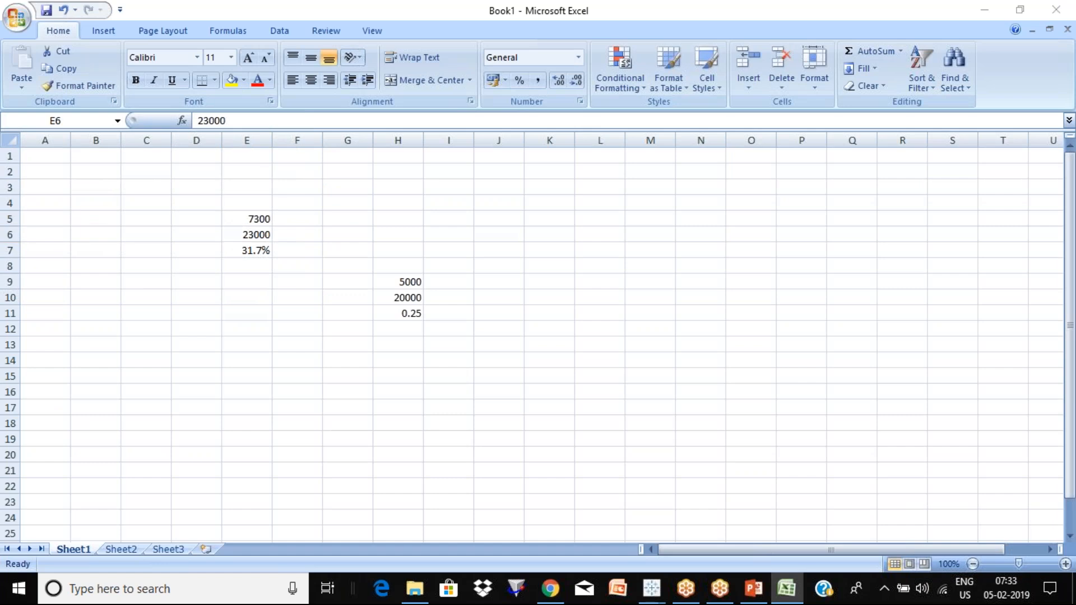
pyautogui.hotkey('alt', 'Tab')
pyautogui.hotkey('alt', 'Tab')
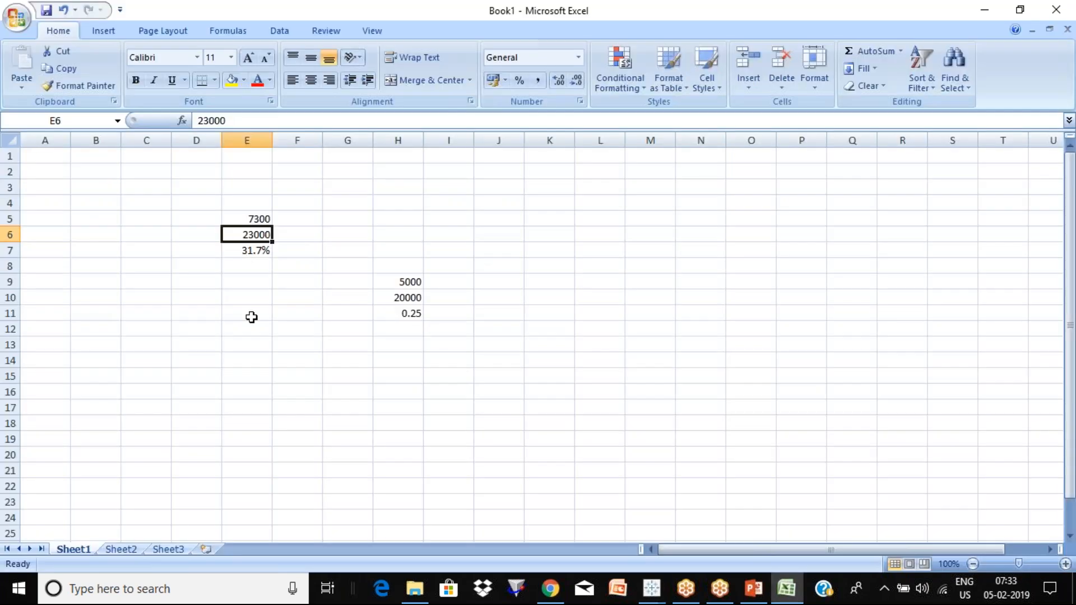
# Switch to Tableau and compare Verizon's 2012 percent of total on Sheet 1 with the 2012 sales amounts and grand total on Sheet 2
pyautogui.hotkey('alt', 'Tab')
pyautogui.click(124, 545)
pyautogui.moveTo(453, 224)
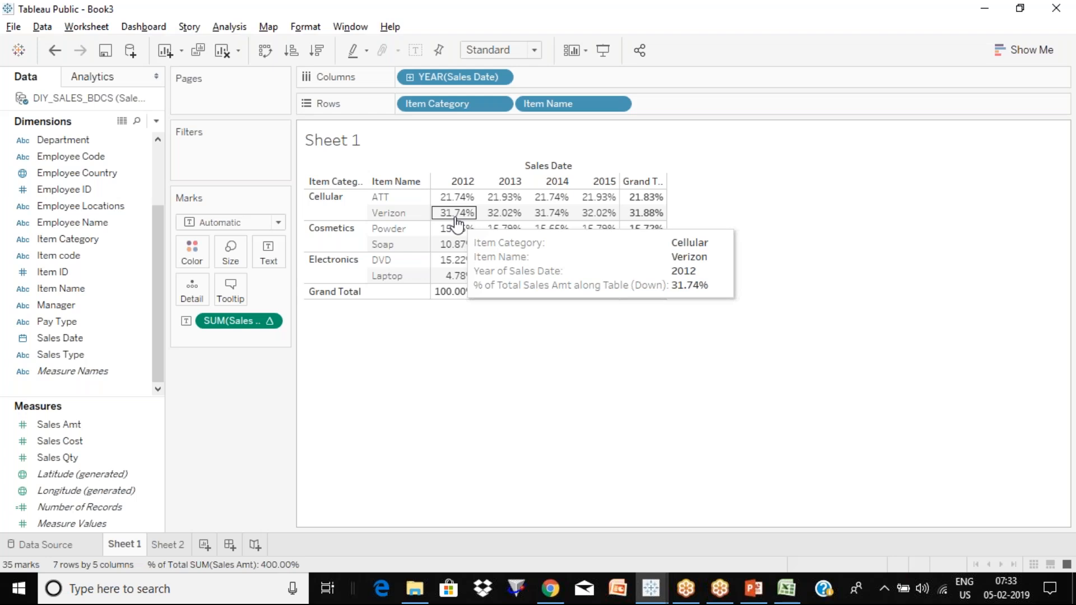
pyautogui.click(173, 544)
pyautogui.moveTo(473, 210)
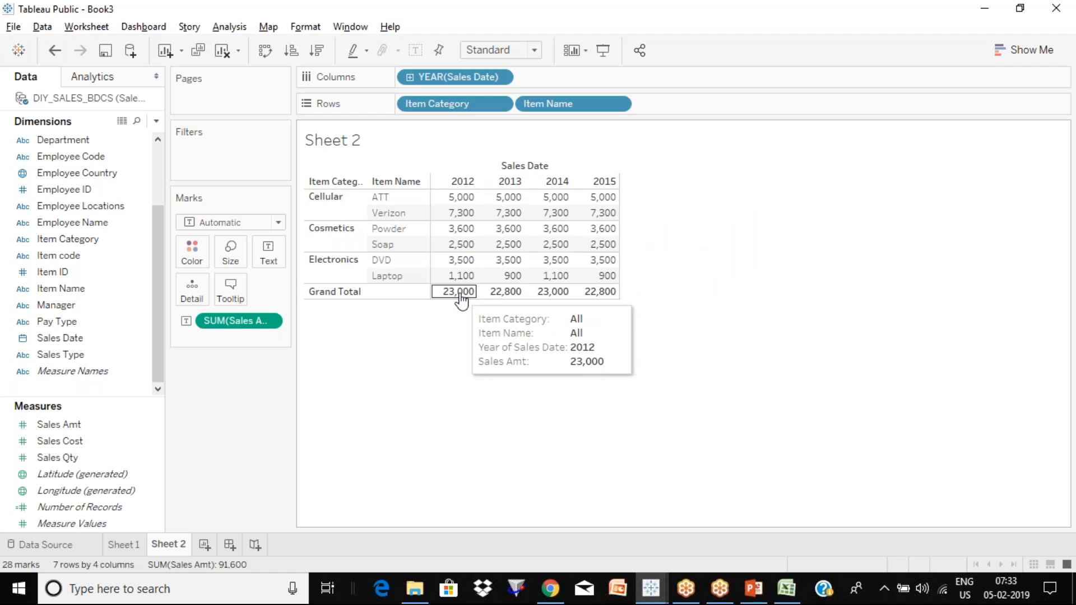
pyautogui.click(141, 544)
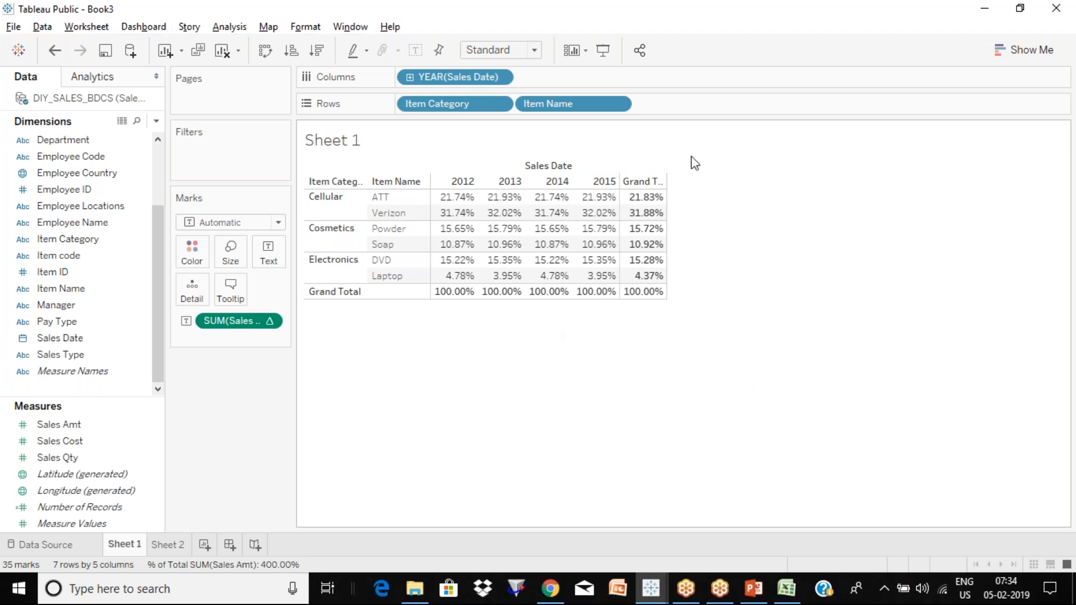
# Edit the Sales Amt table calculation on Sheet 1 so Percent of Total is computed using Pane (down)
pyautogui.click(271, 323)
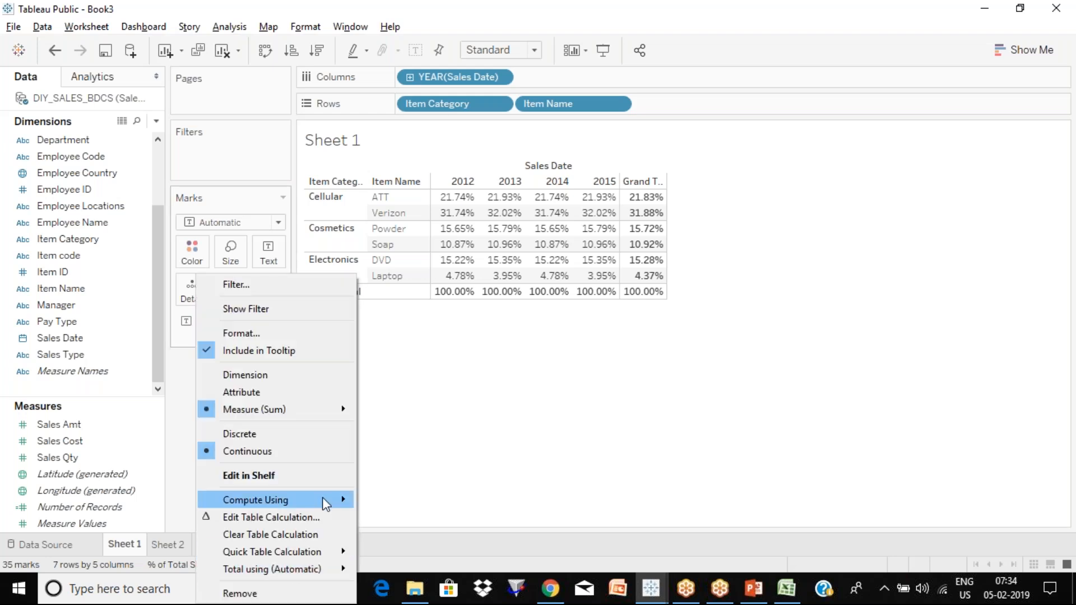
pyautogui.click(311, 521)
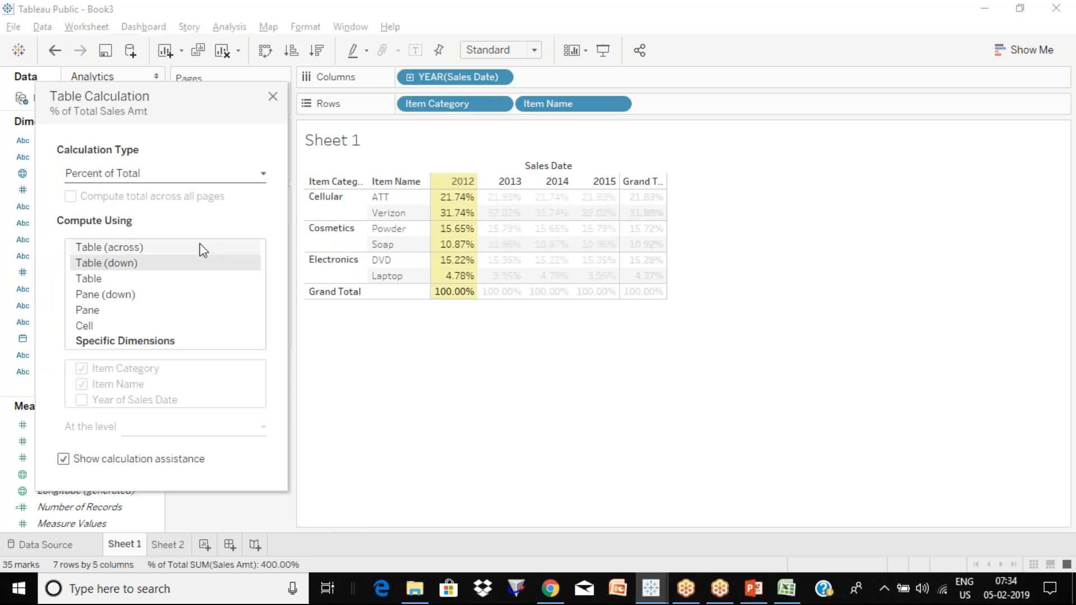
pyautogui.click(212, 177)
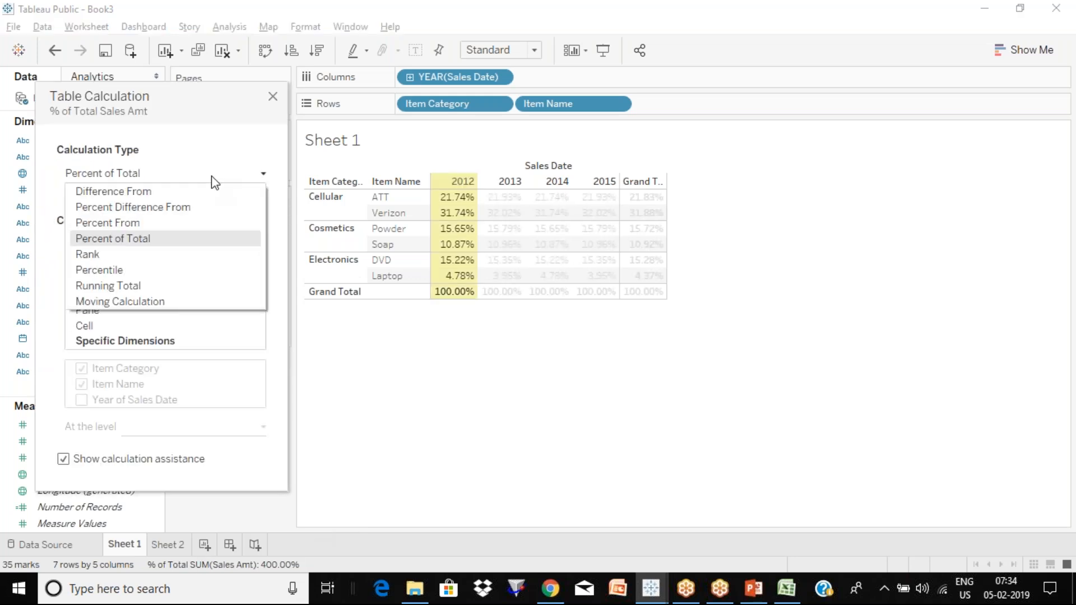
pyautogui.click(398, 338)
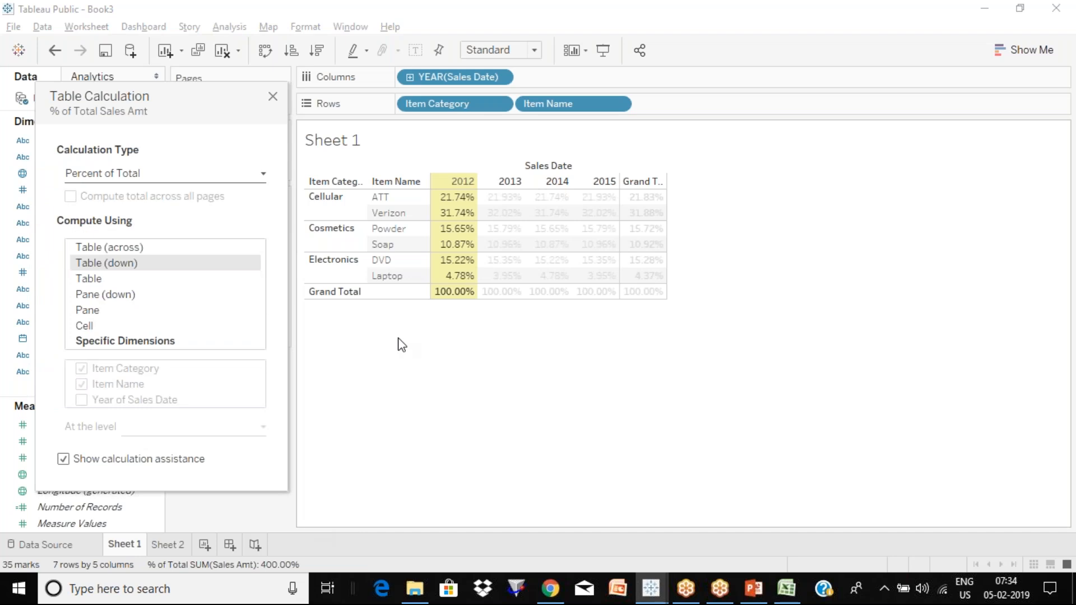
pyautogui.click(113, 296)
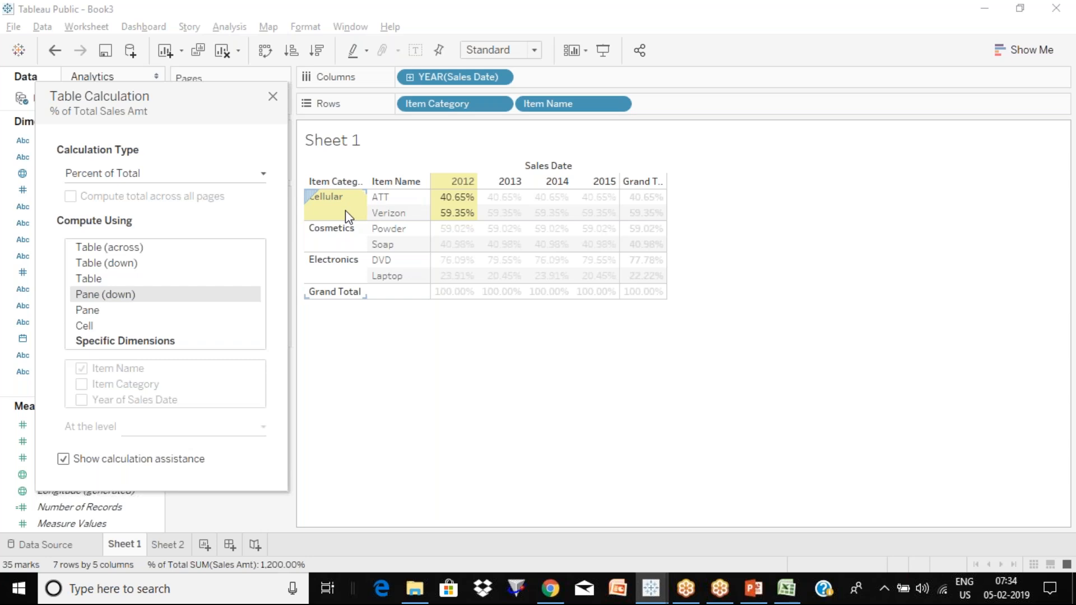
pyautogui.moveTo(446, 200)
pyautogui.moveTo(459, 220)
# Change the Sheet 1 calculation type to Rank, try Table (down), and compute it using Pane (down)
pyautogui.click(248, 175)
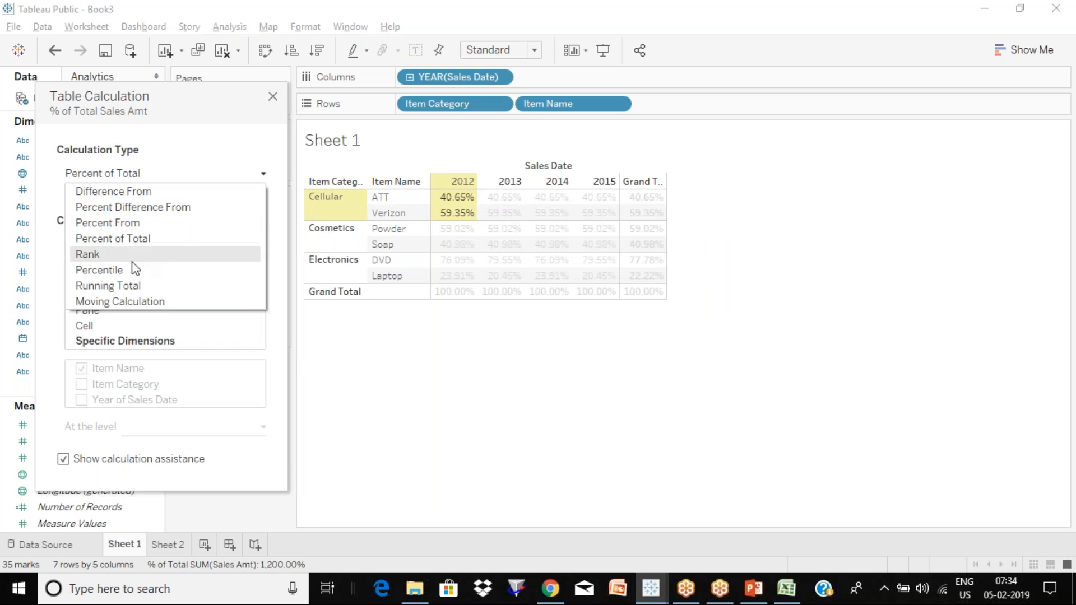
pyautogui.click(89, 255)
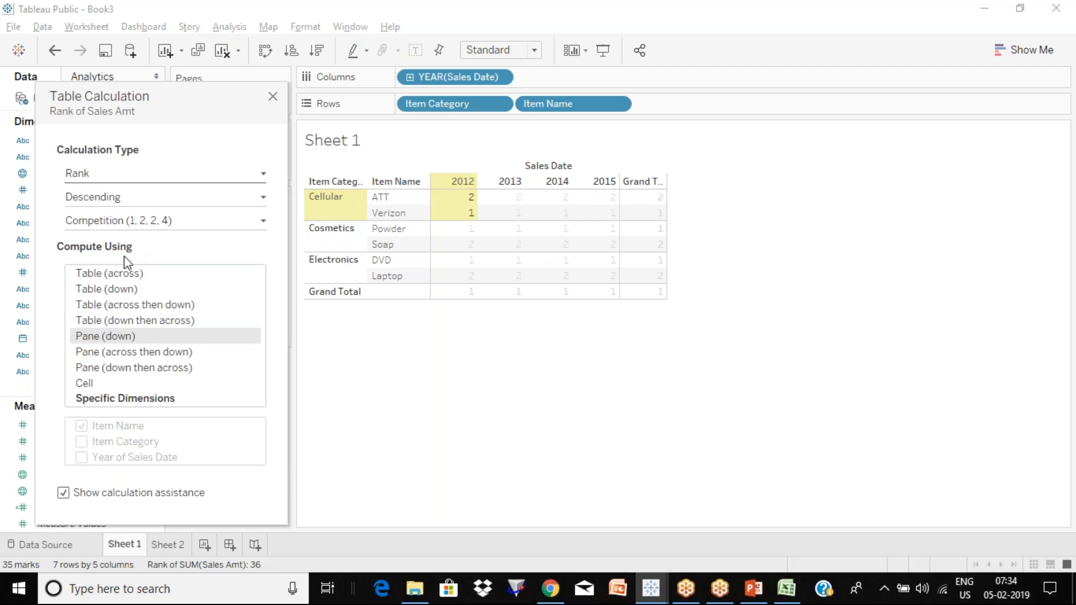
pyautogui.click(136, 290)
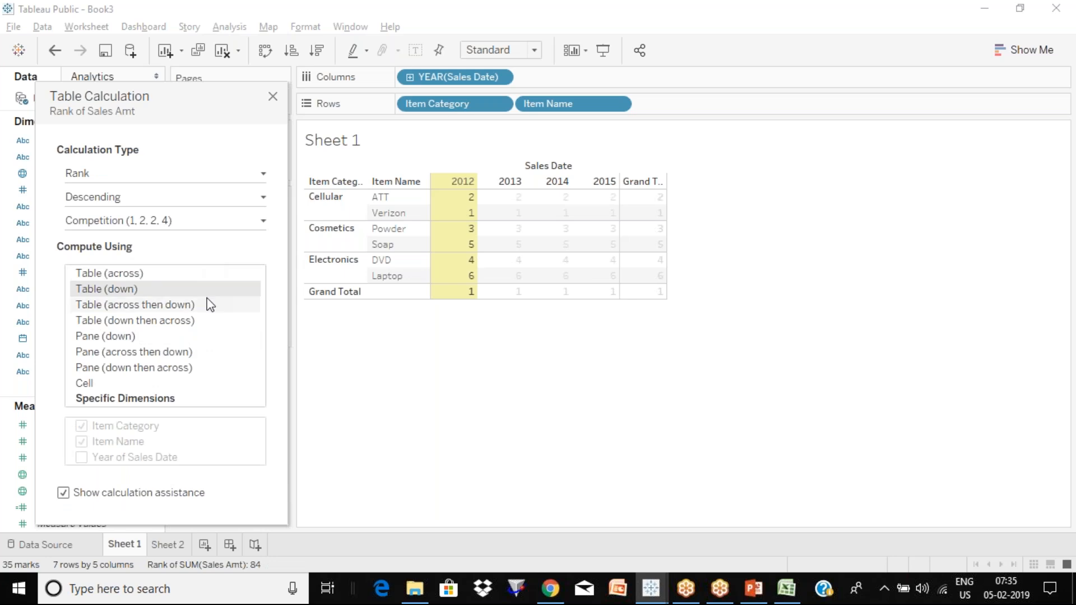
pyautogui.click(129, 338)
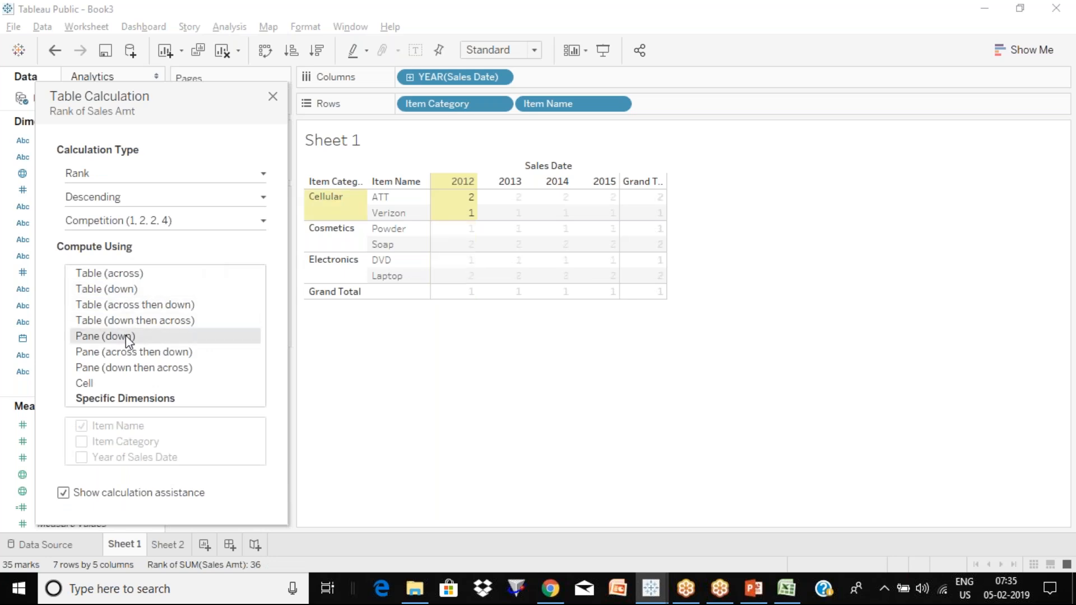
pyautogui.click(272, 97)
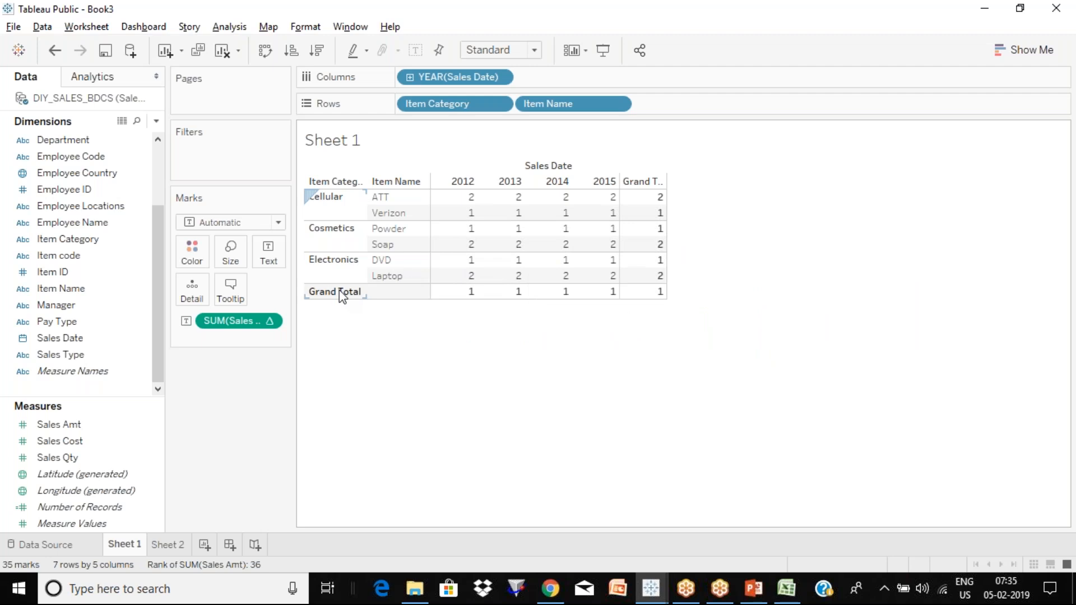
# Review the settings of the Sales Amt rank calculation on Sheet 1
pyautogui.click(273, 322)
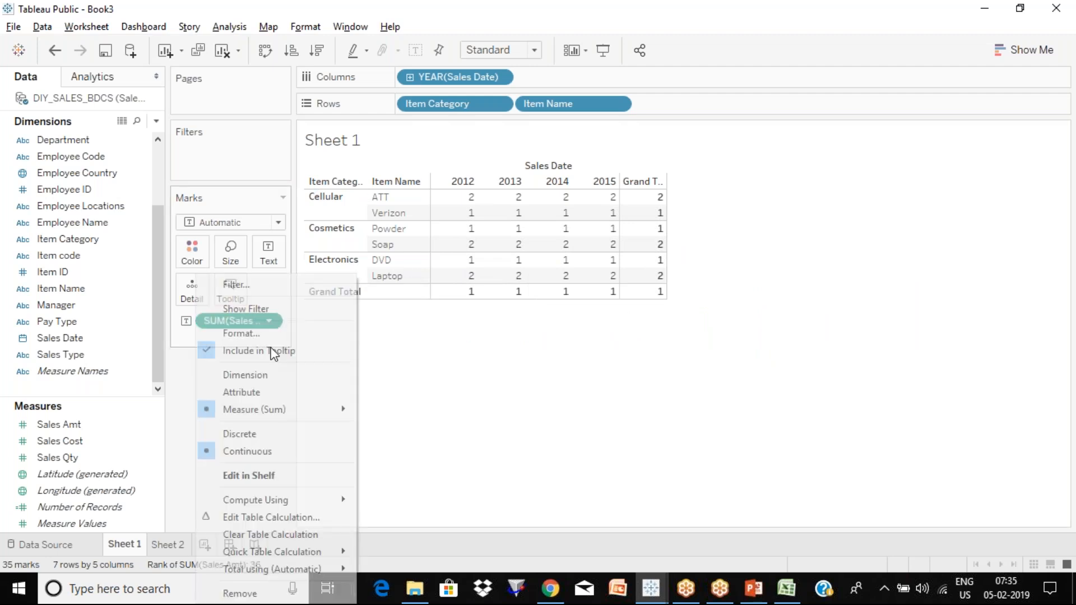
pyautogui.click(260, 517)
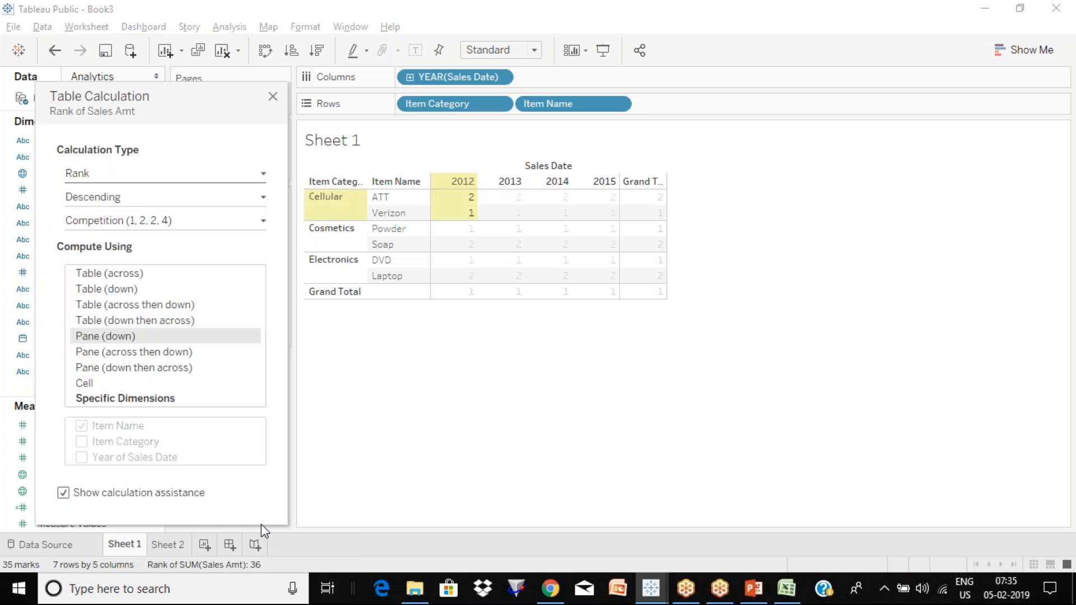
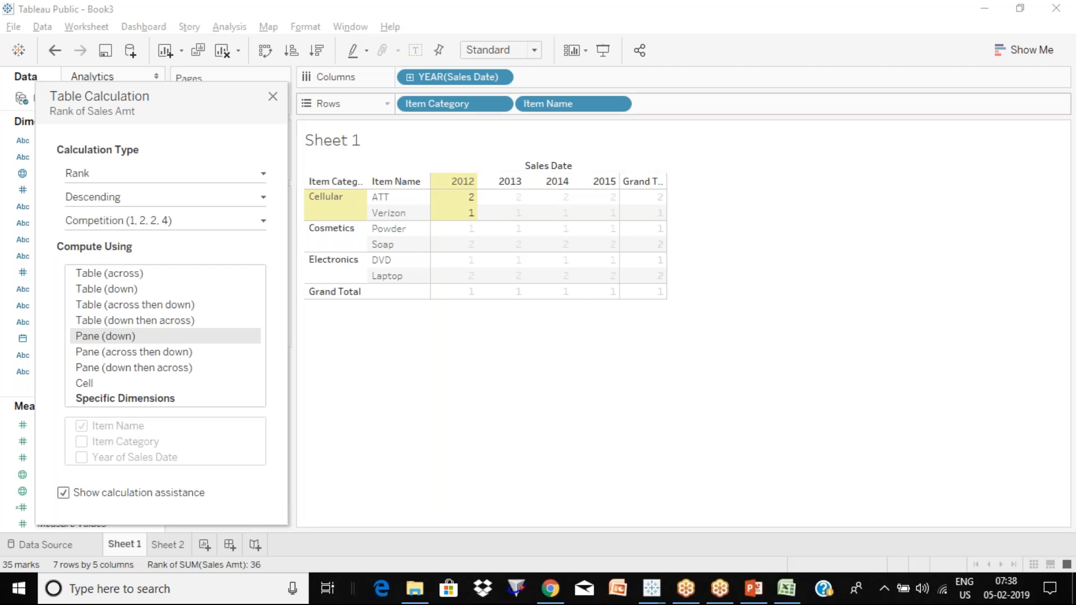
pyautogui.click(273, 96)
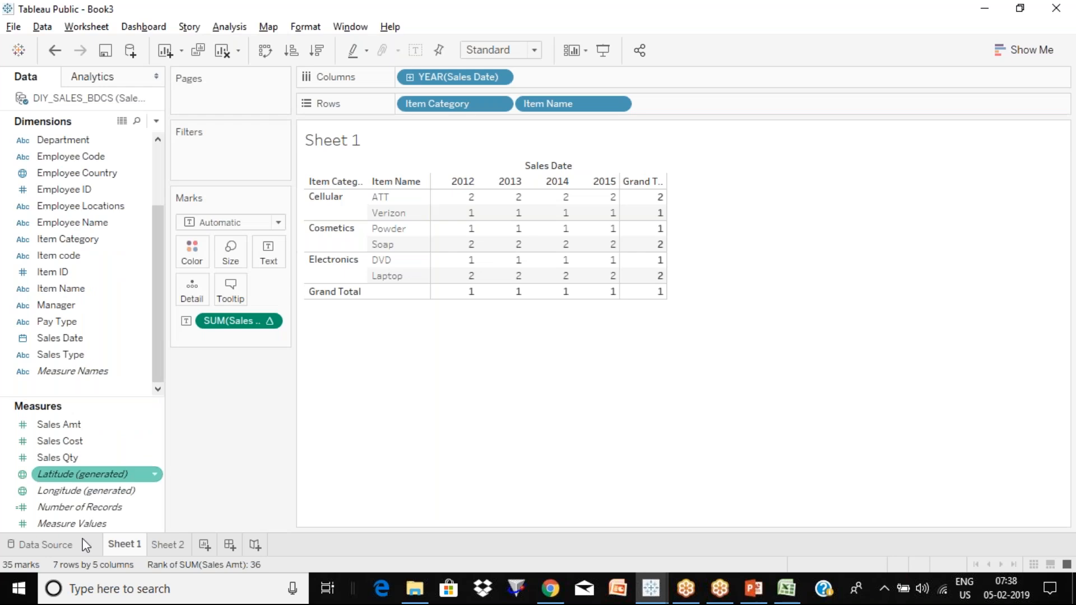
# Examine the DIY_SALES_BDCS source rows and compare the Sheet 1 ranks with the Sheet 2 sales amounts
pyautogui.click(46, 545)
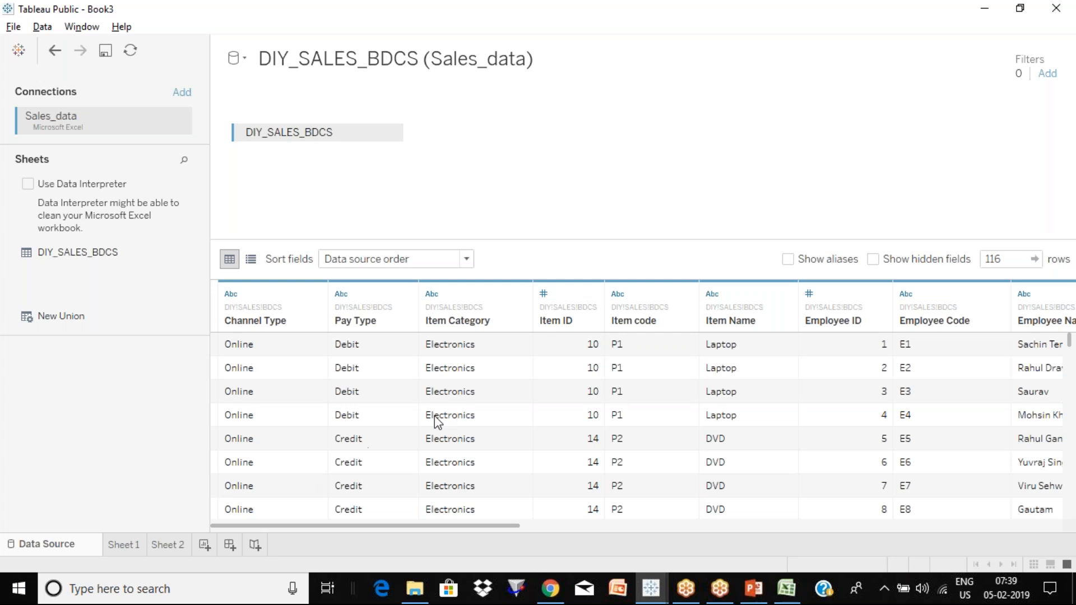
pyautogui.click(458, 417)
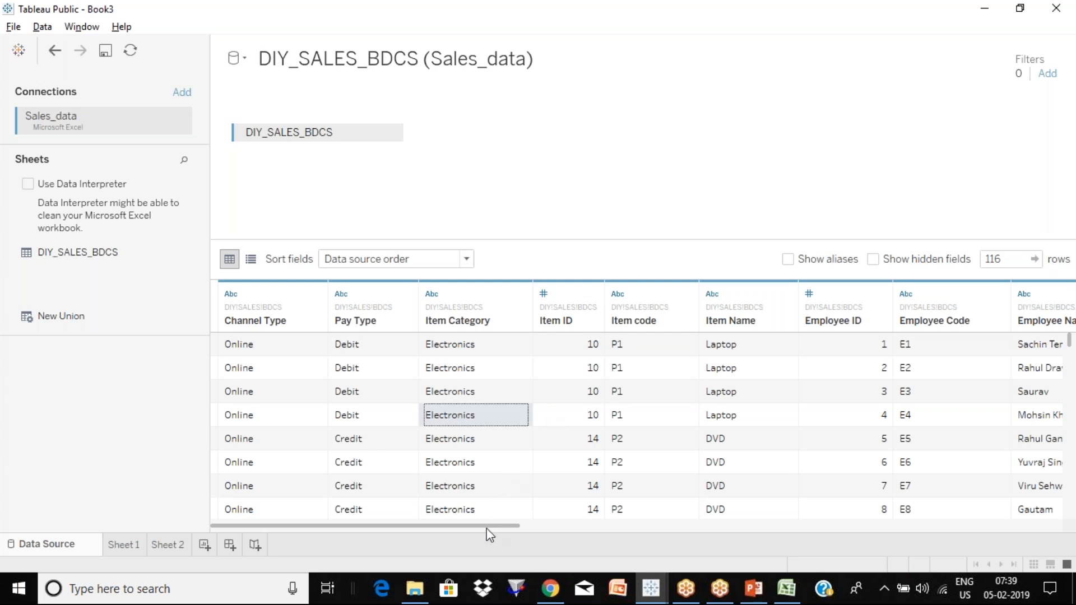
pyautogui.moveTo(506, 527); pyautogui.dragTo(322, 527)
pyautogui.moveTo(136, 550)
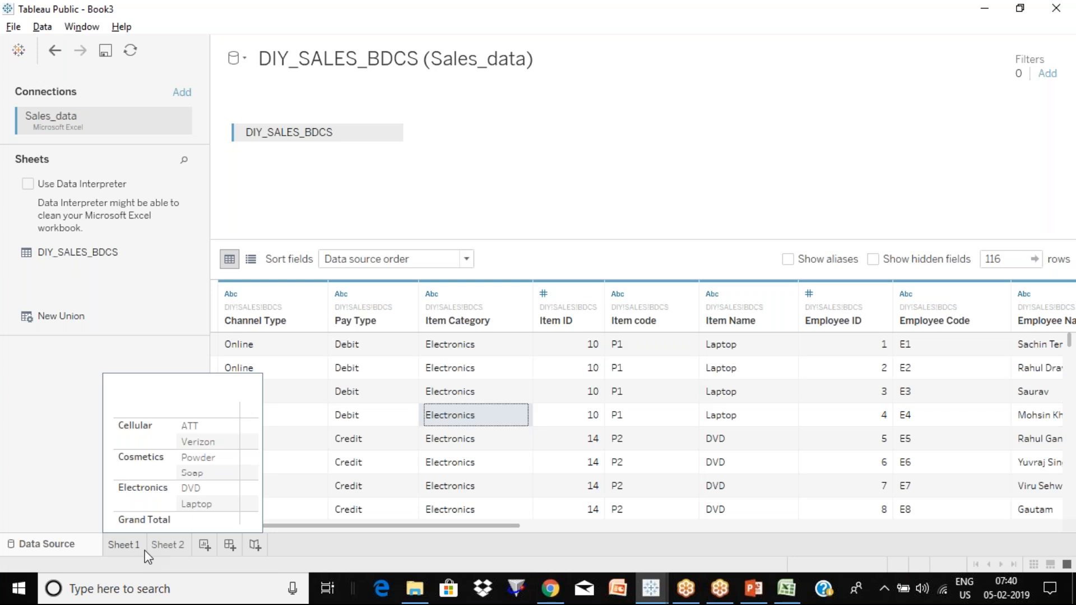
pyautogui.click(173, 549)
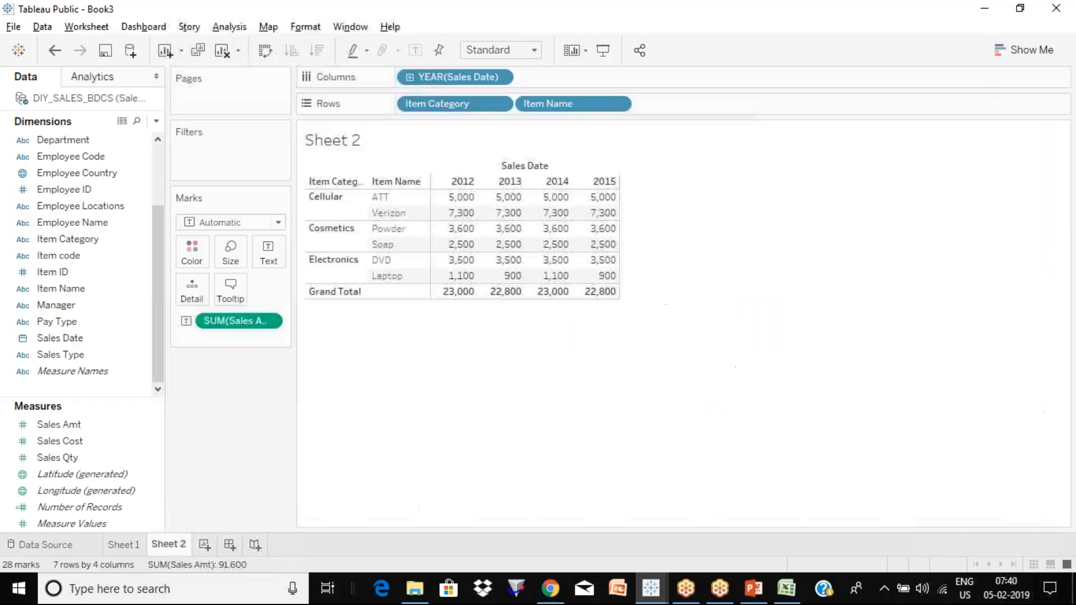
pyautogui.click(124, 547)
pyautogui.click(167, 550)
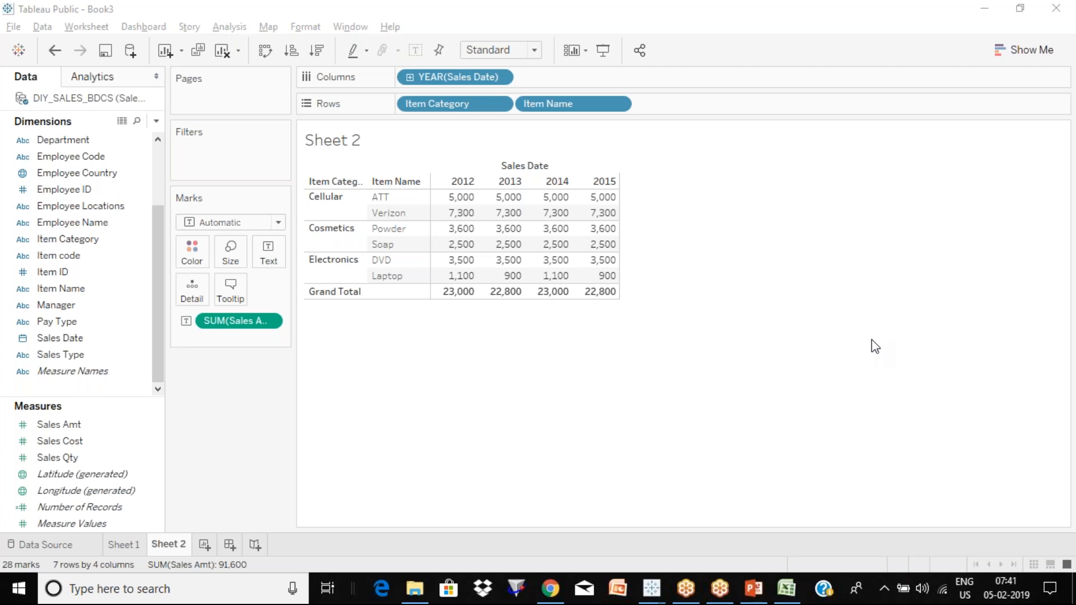
# Check which grand total options are enabled for the Sheet 2 sales table
pyautogui.click(639, 400)
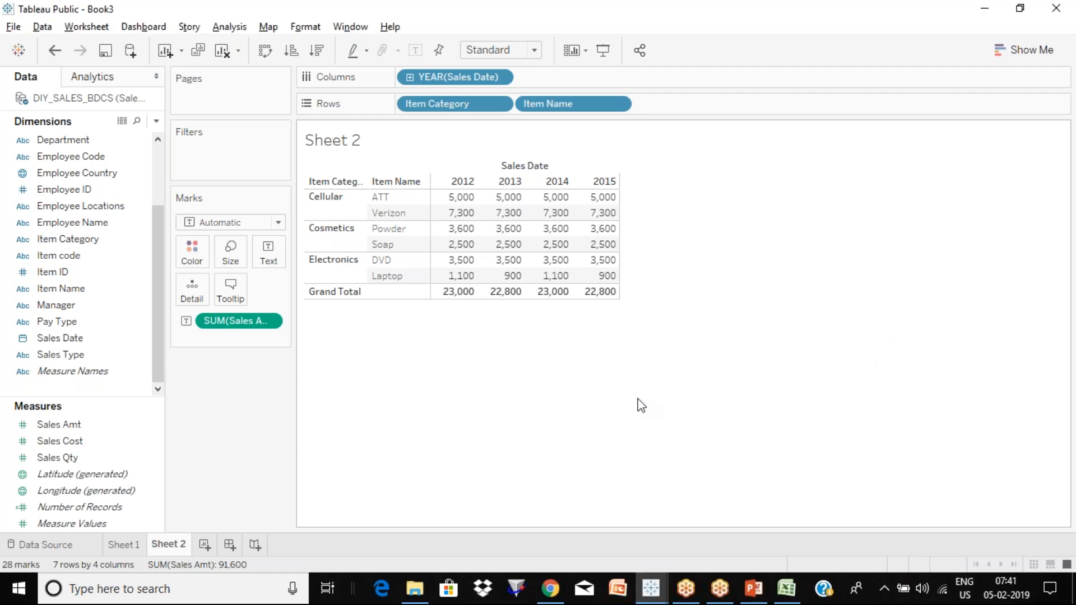
pyautogui.moveTo(536, 302)
pyautogui.click(228, 27)
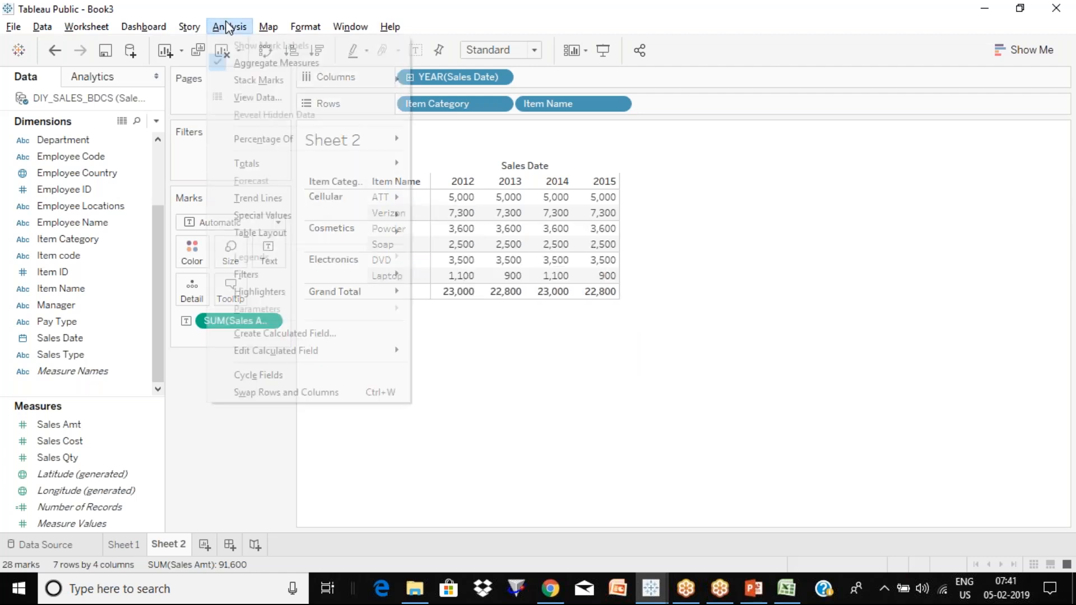
pyautogui.moveTo(392, 164)
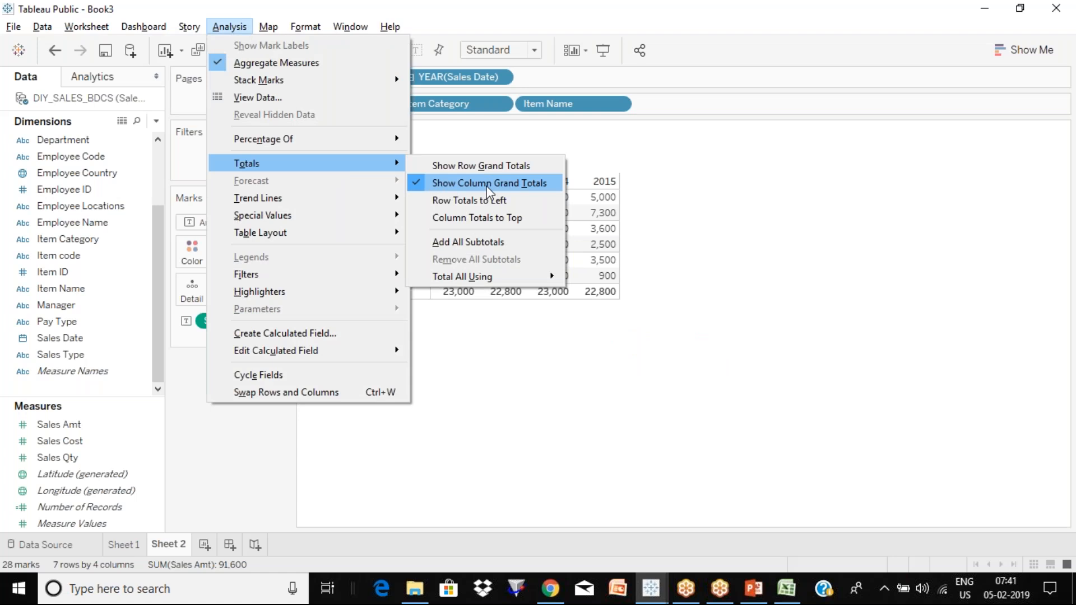
pyautogui.click(692, 235)
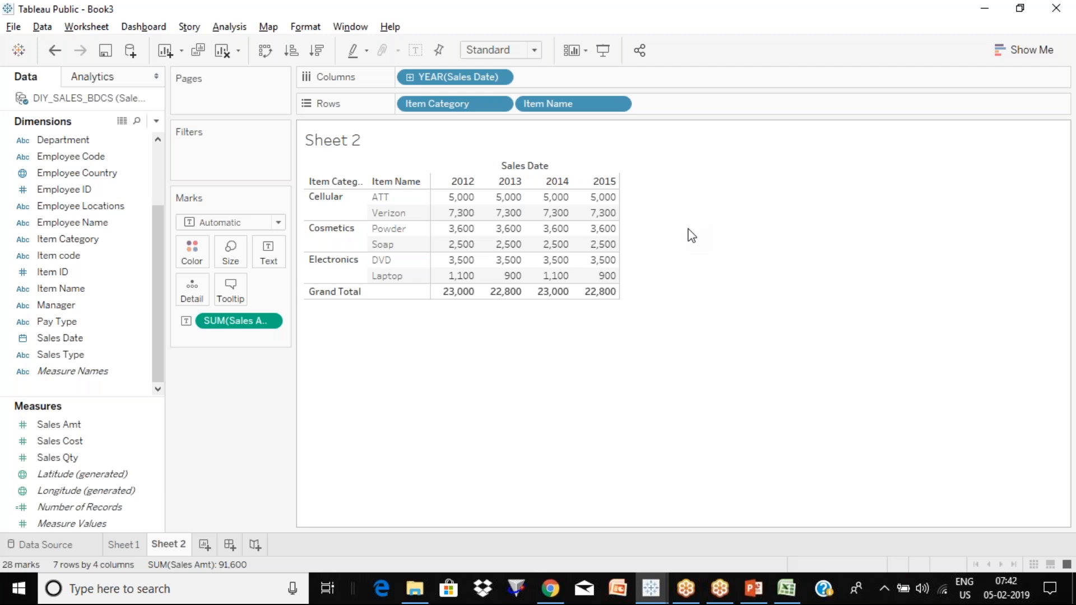
# Apply the Percent of Total quick table calculation to Sales Amt on Sheet 2 and inspect the yearly shares
pyautogui.click(269, 322)
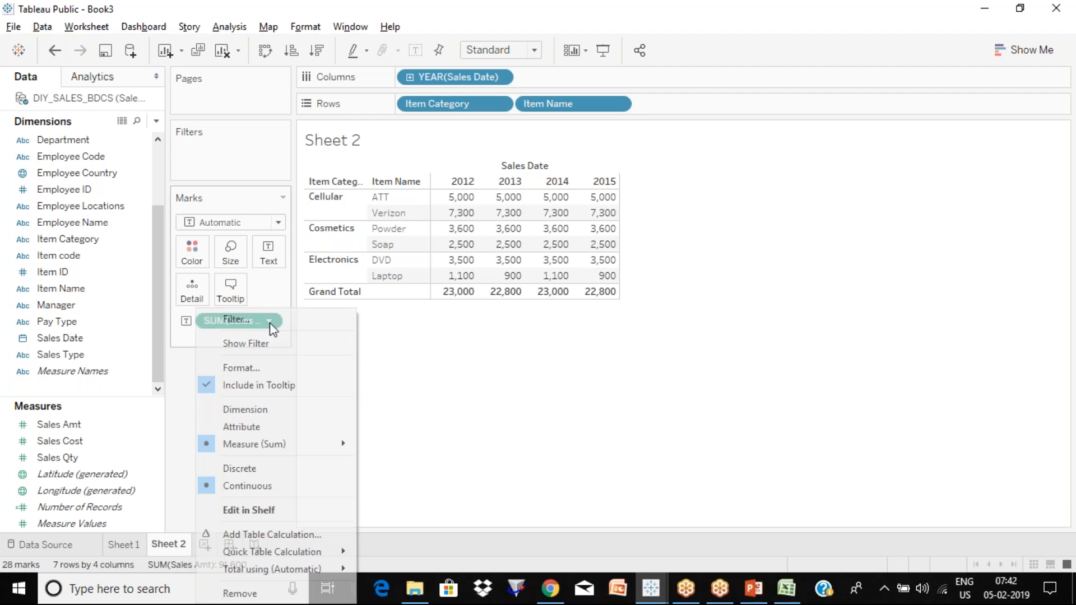
pyautogui.click(270, 323)
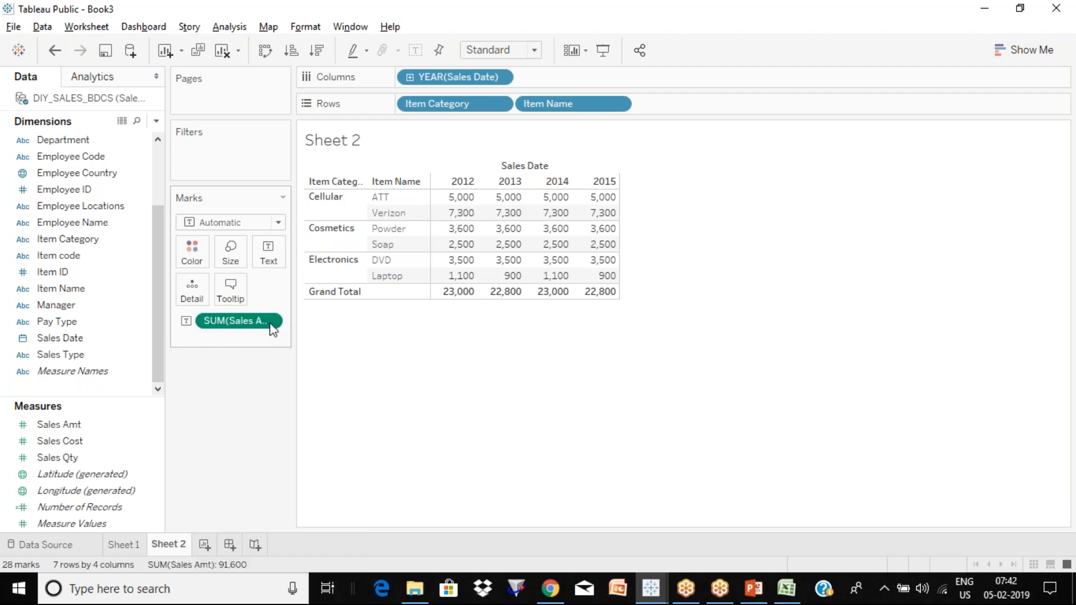
pyautogui.click(270, 324)
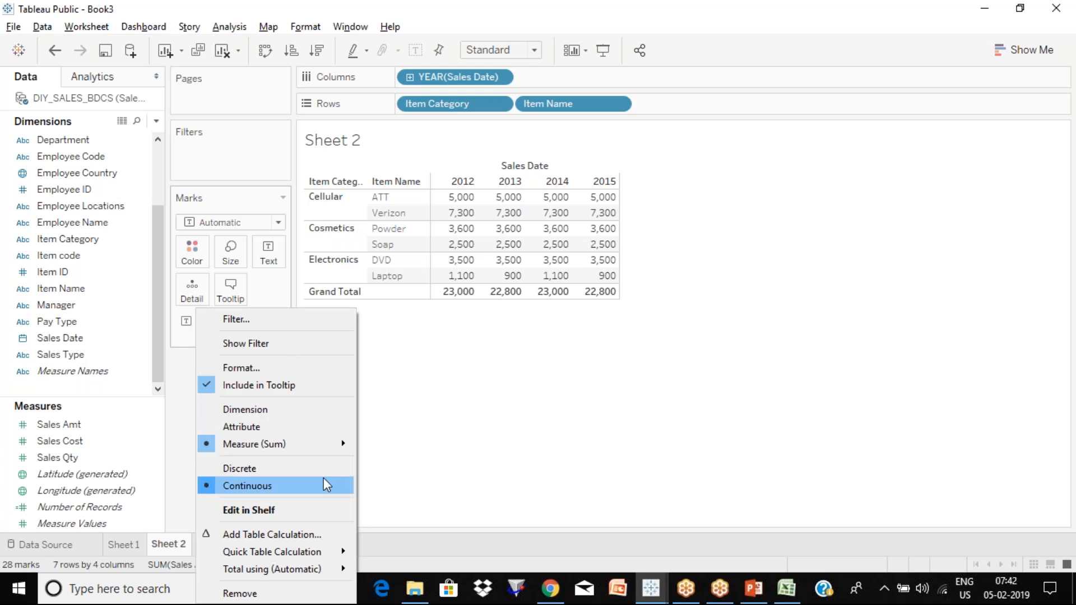
pyautogui.moveTo(325, 548)
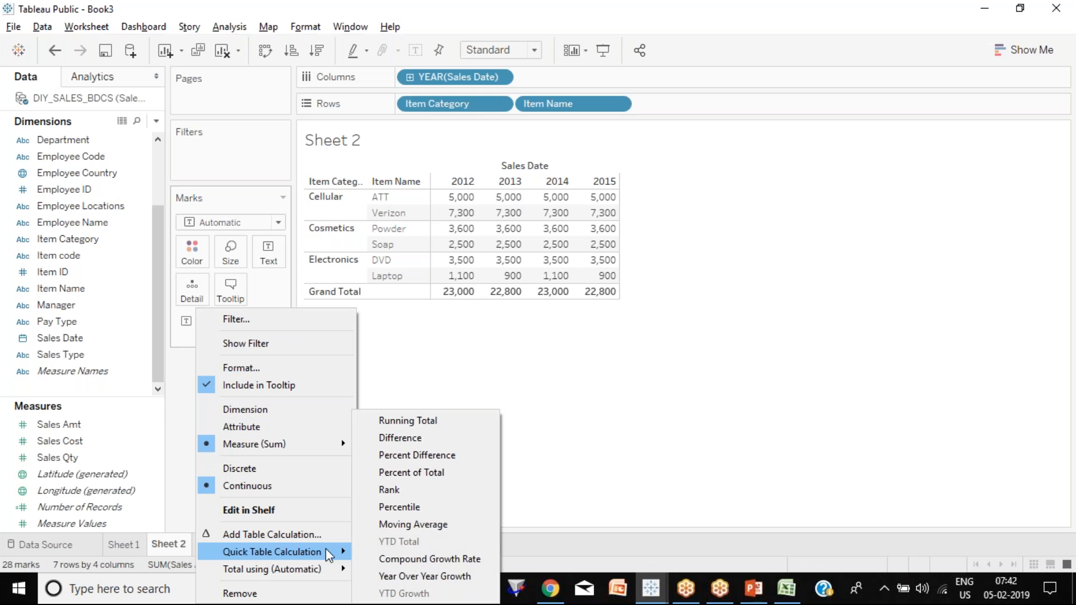
pyautogui.click(434, 474)
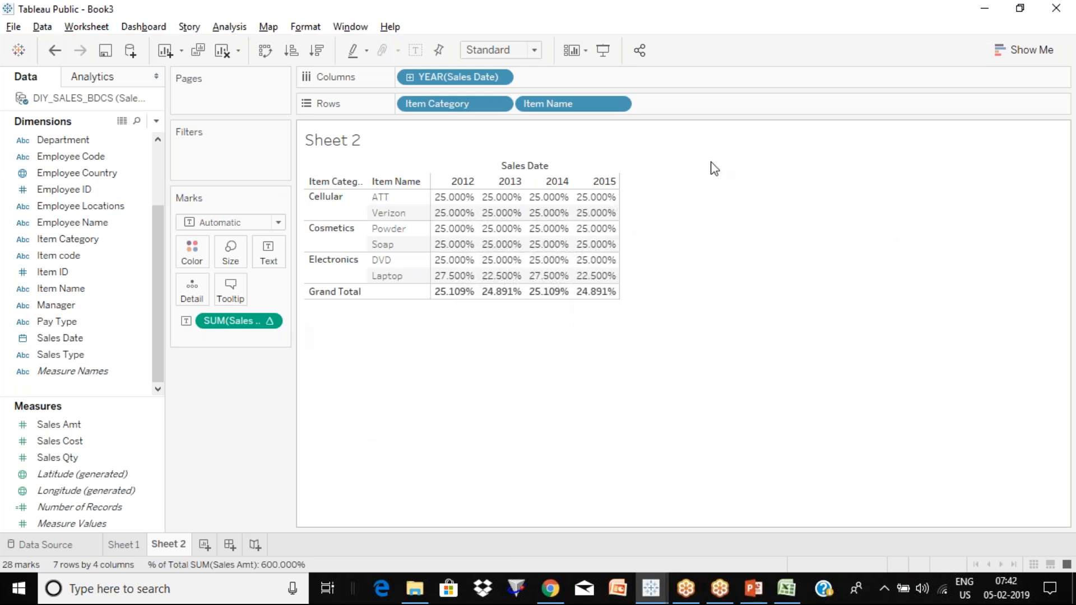
pyautogui.moveTo(531, 298)
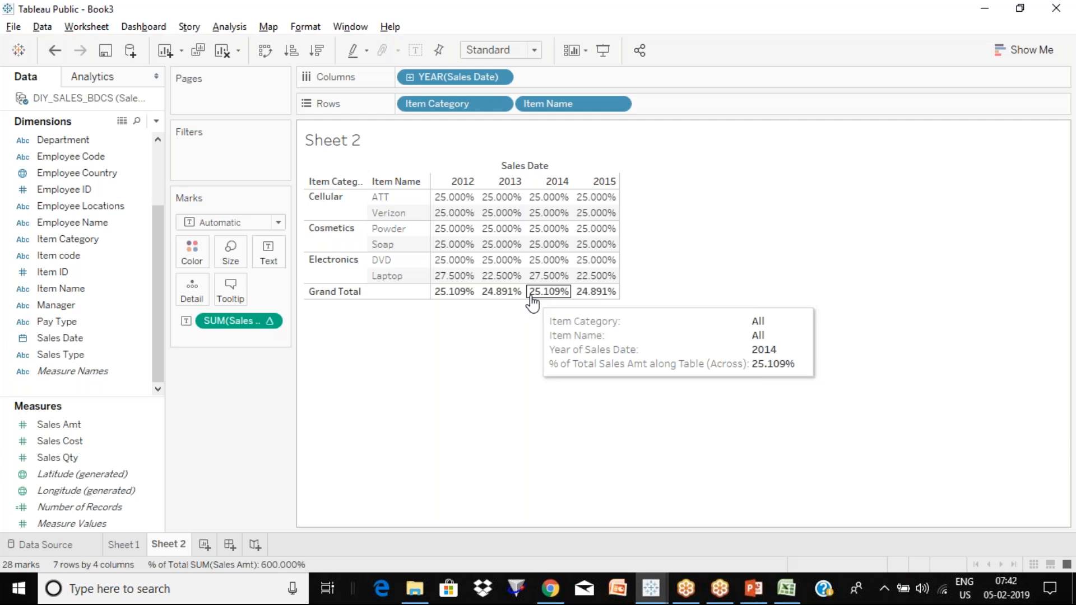
pyautogui.moveTo(460, 205)
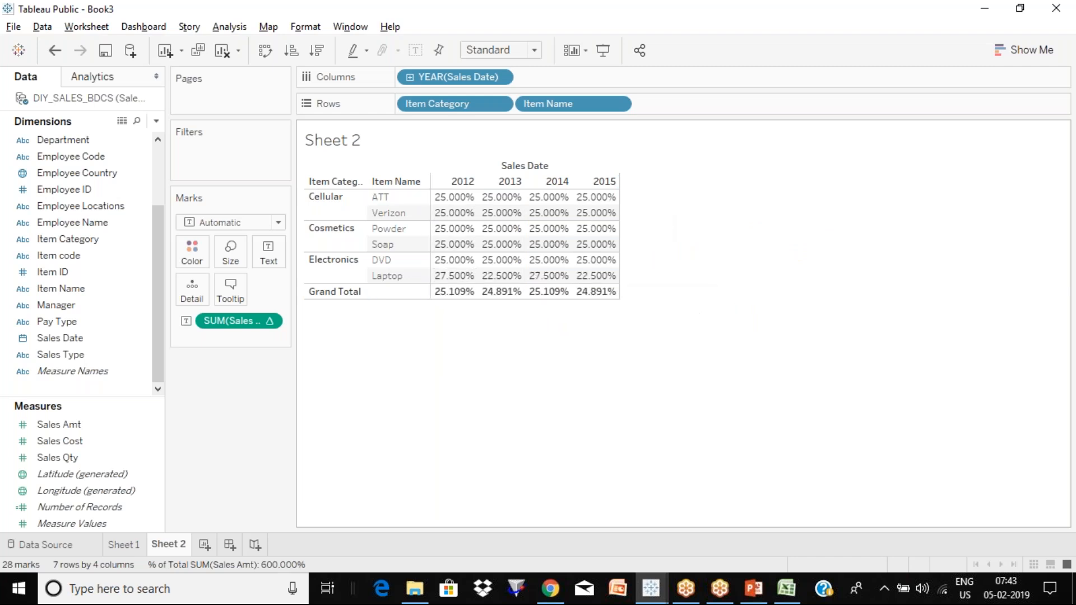
# Edit the Sheet 2 Percent of Total calculation, trying Table (down) and Pane (down), and compute it using Table
pyautogui.click(270, 323)
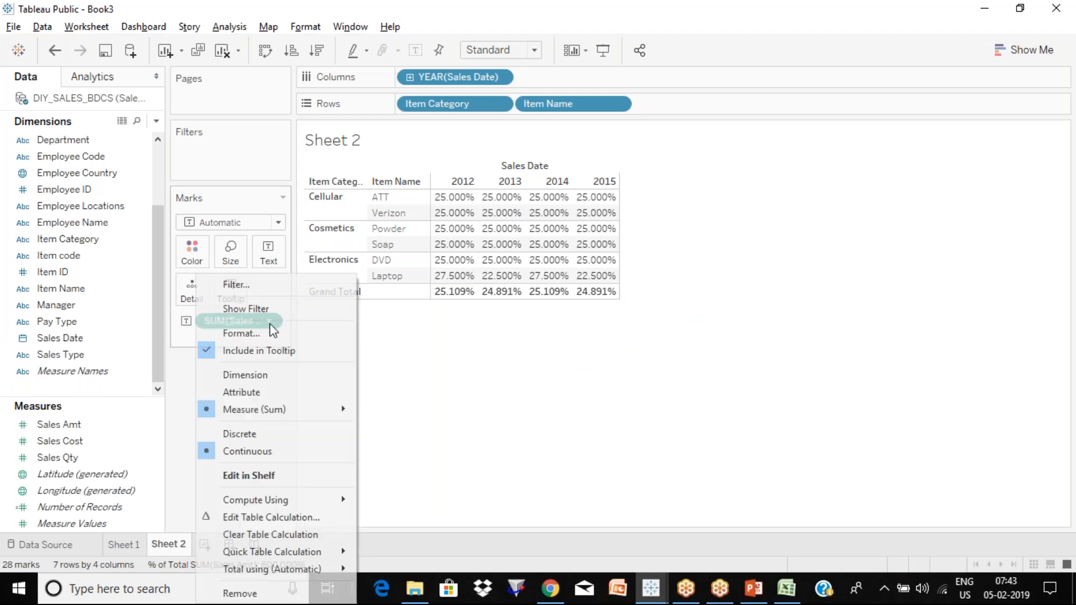
pyautogui.click(284, 517)
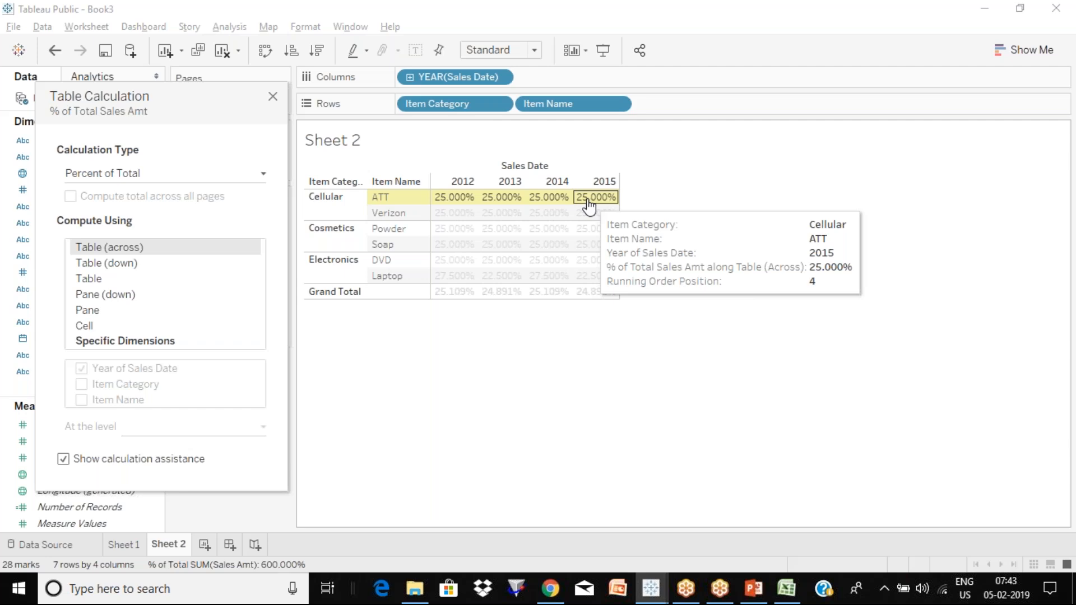
pyautogui.click(134, 267)
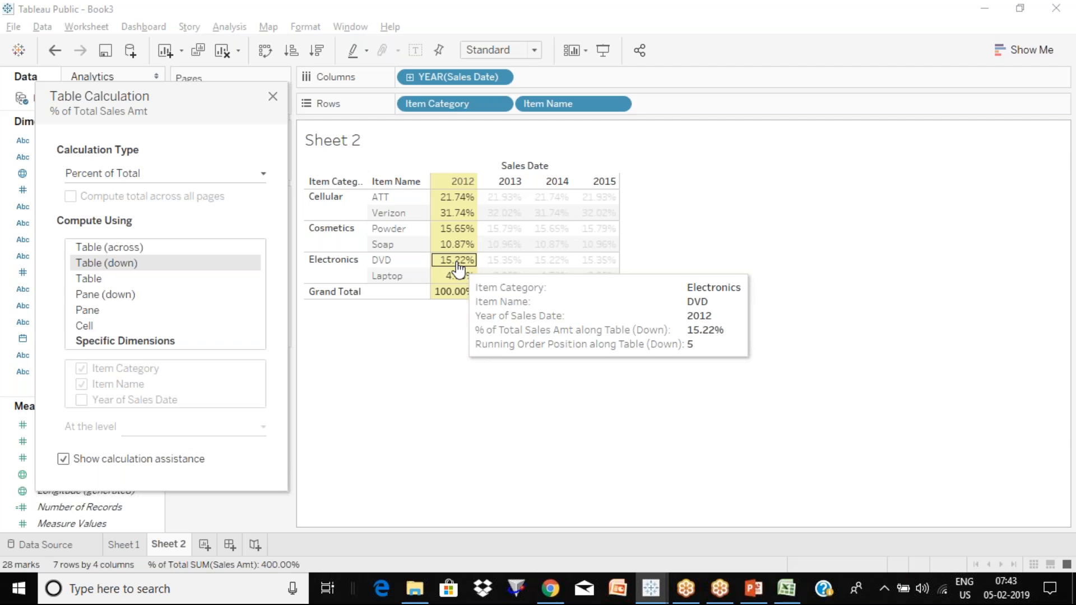
pyautogui.click(116, 295)
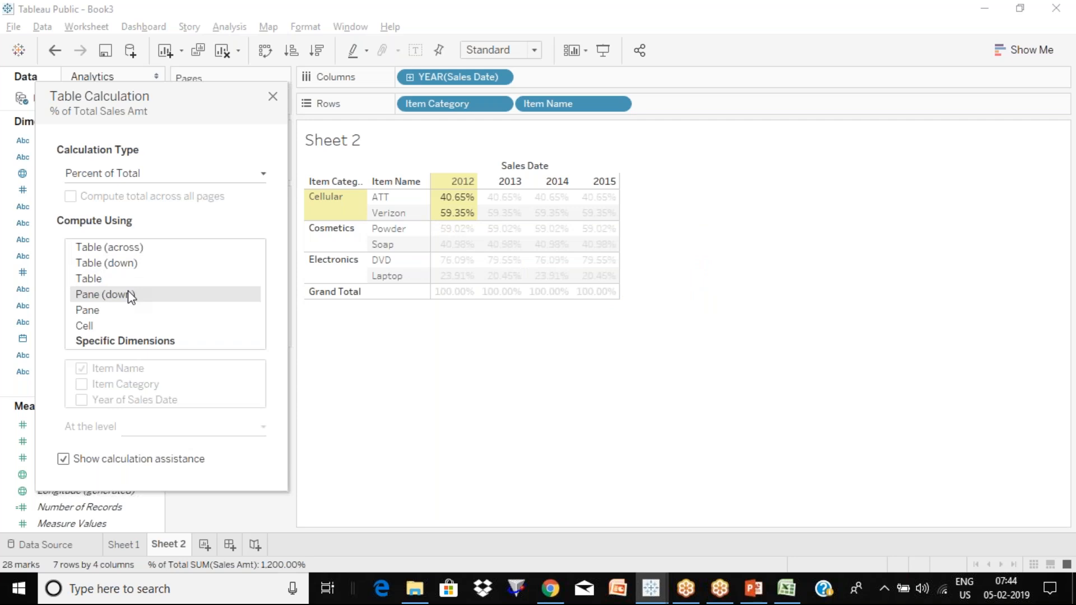
pyautogui.click(118, 280)
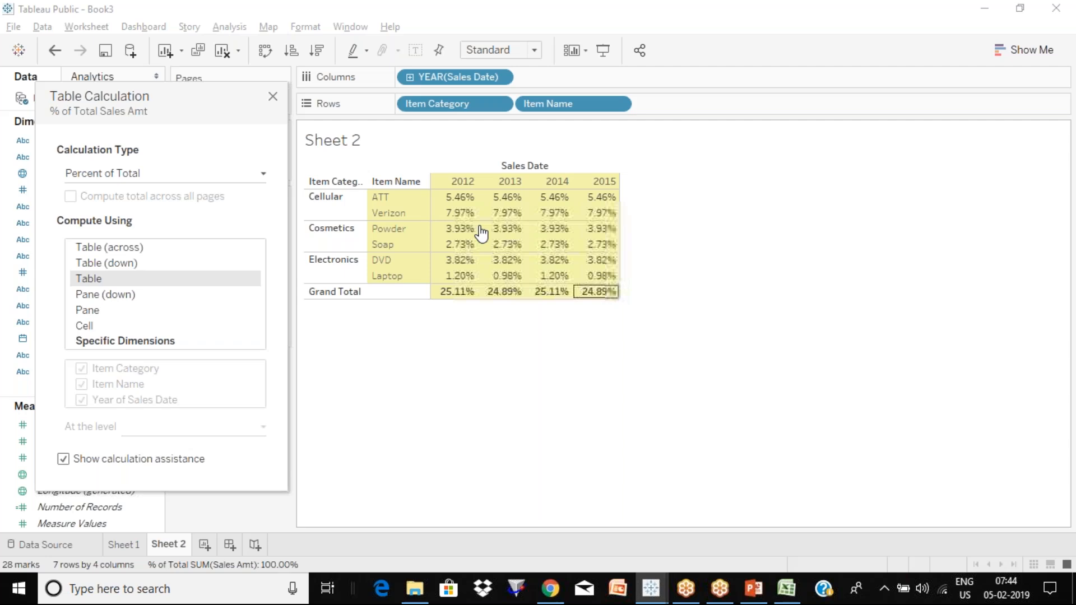
# Compute the Sheet 2 Percent of Total calculation using Table (across) and close the calculation settings
pyautogui.click(673, 222)
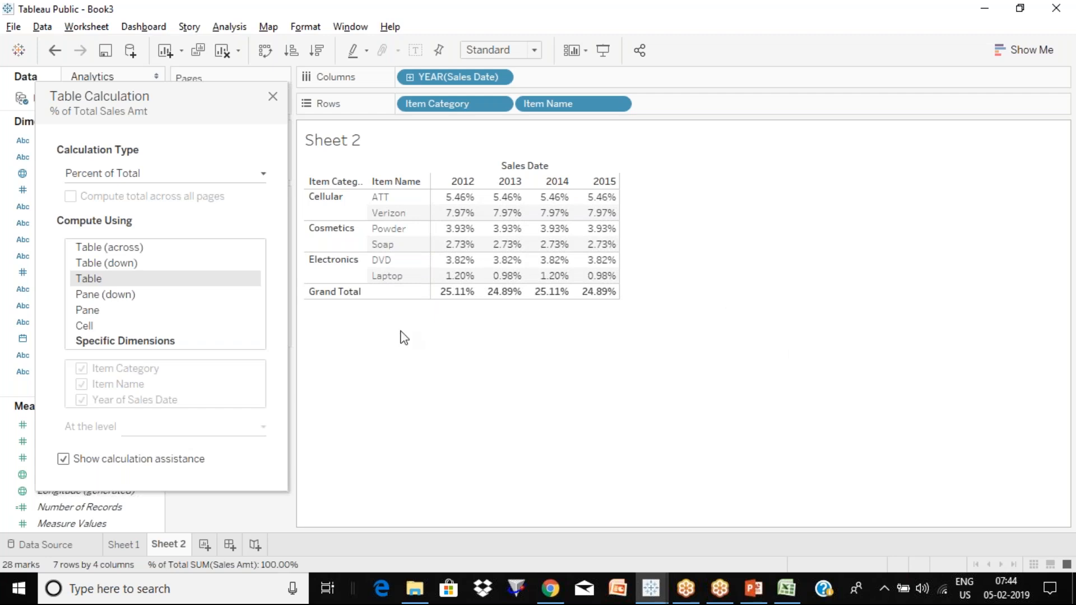
pyautogui.click(140, 250)
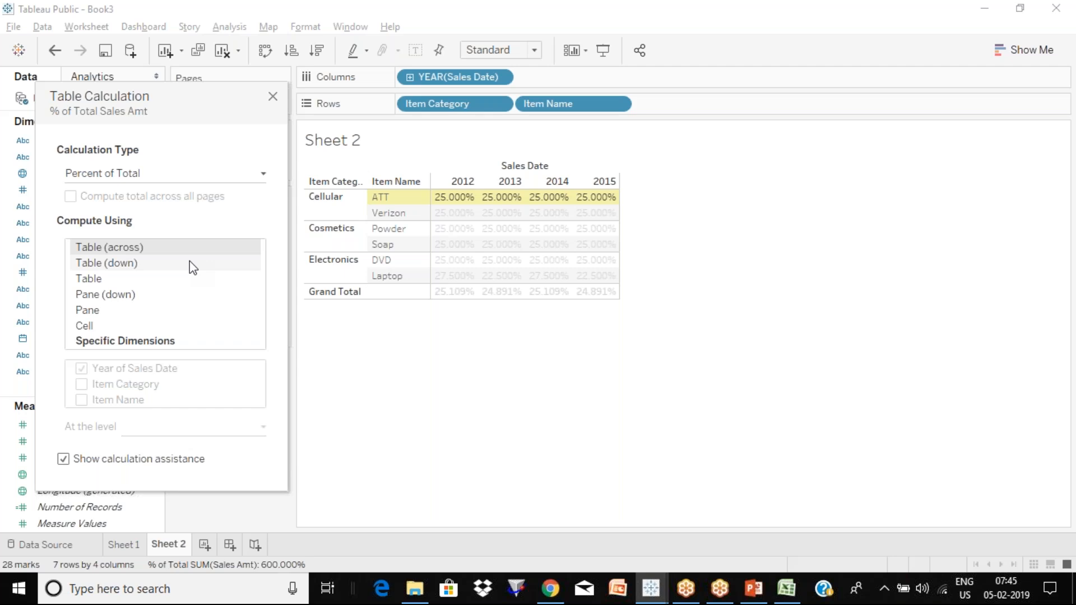
pyautogui.click(272, 96)
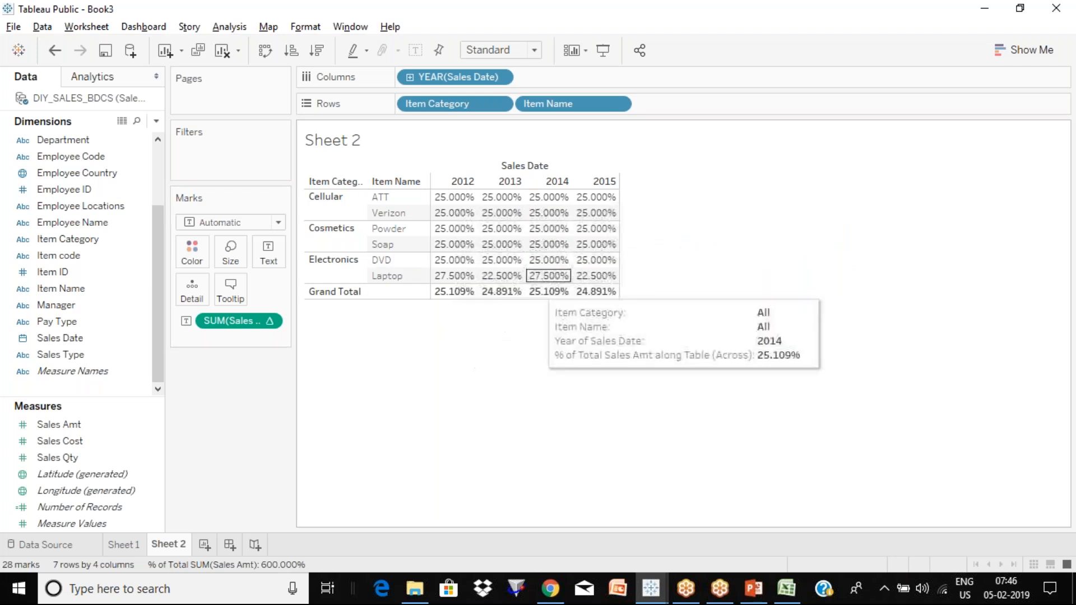
# Change the Sheet 2 Sales Amt table calculation to Rank, computed using Table (down)
pyautogui.click(270, 323)
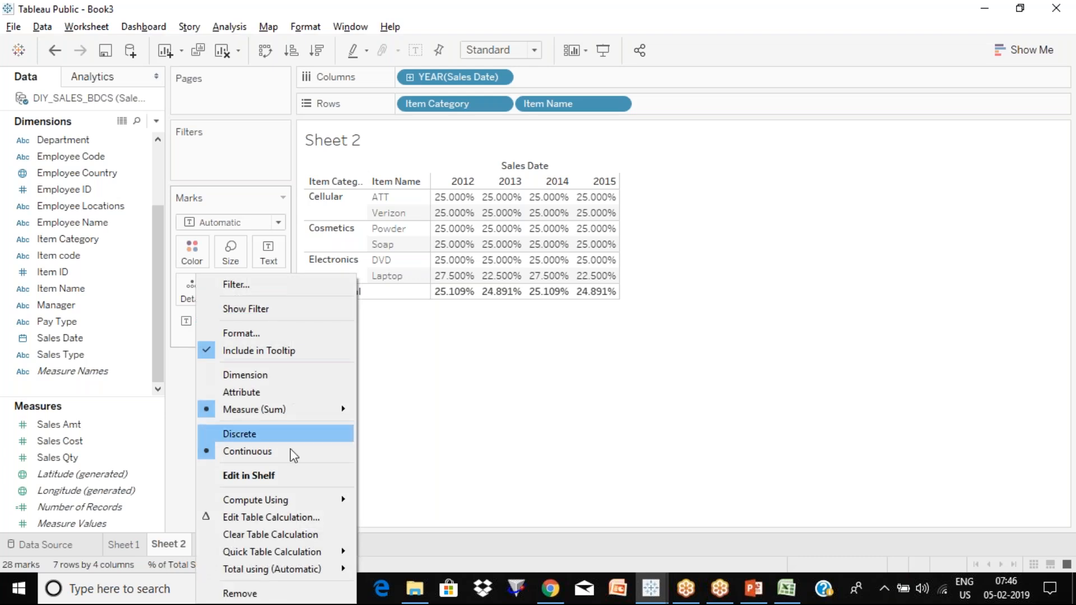
pyautogui.click(287, 514)
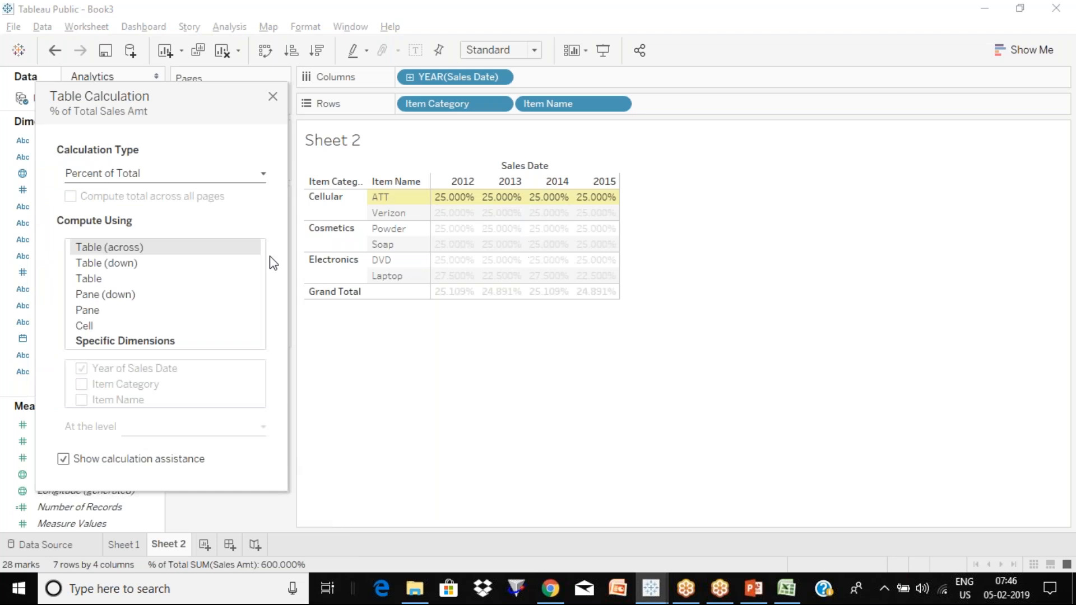
pyautogui.click(210, 176)
pyautogui.click(106, 256)
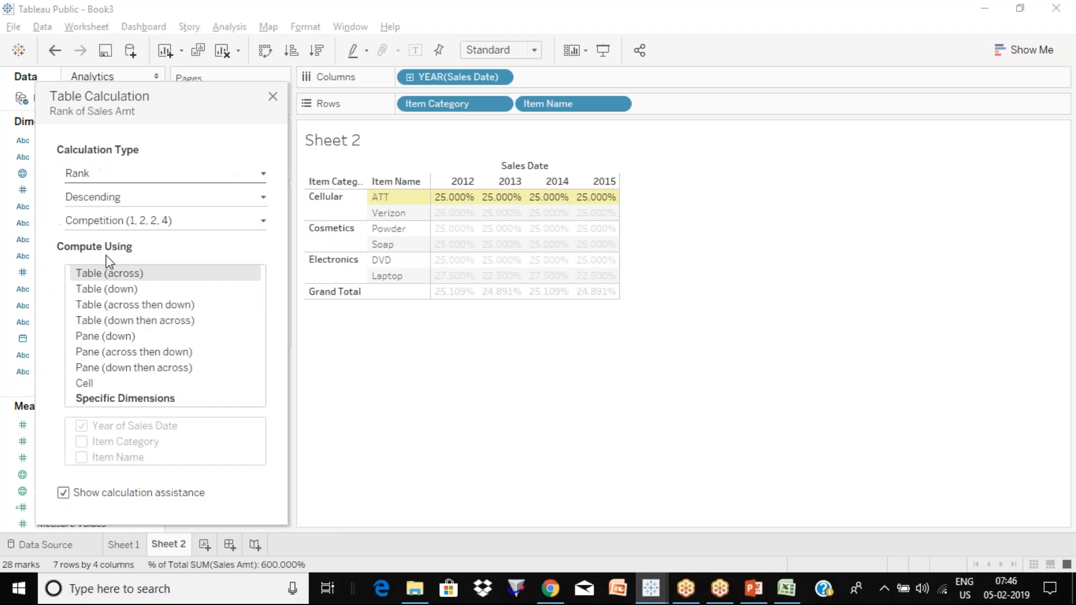
pyautogui.click(134, 291)
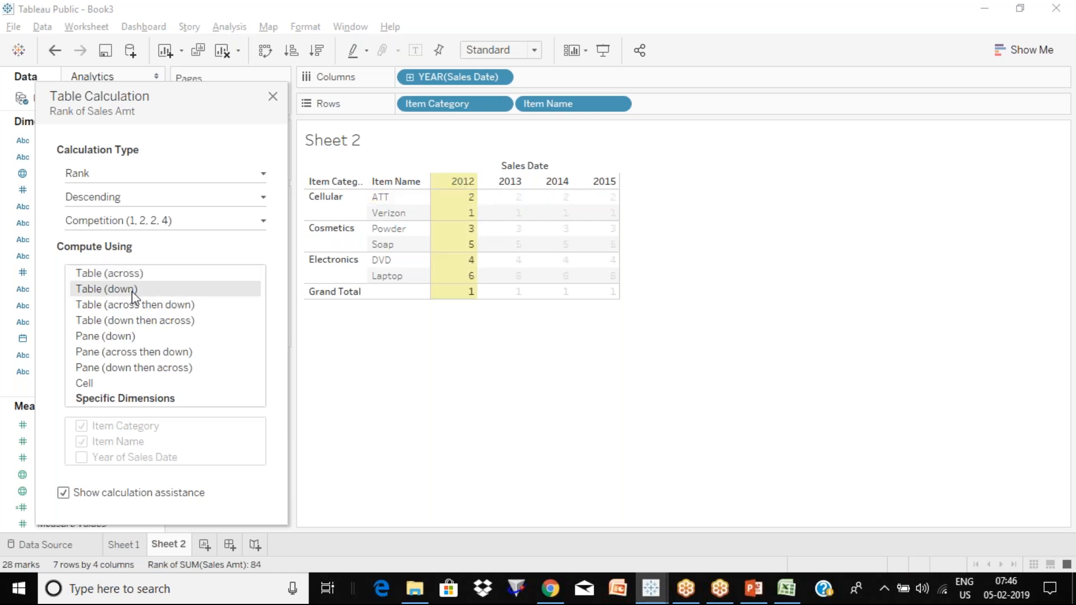
pyautogui.click(272, 98)
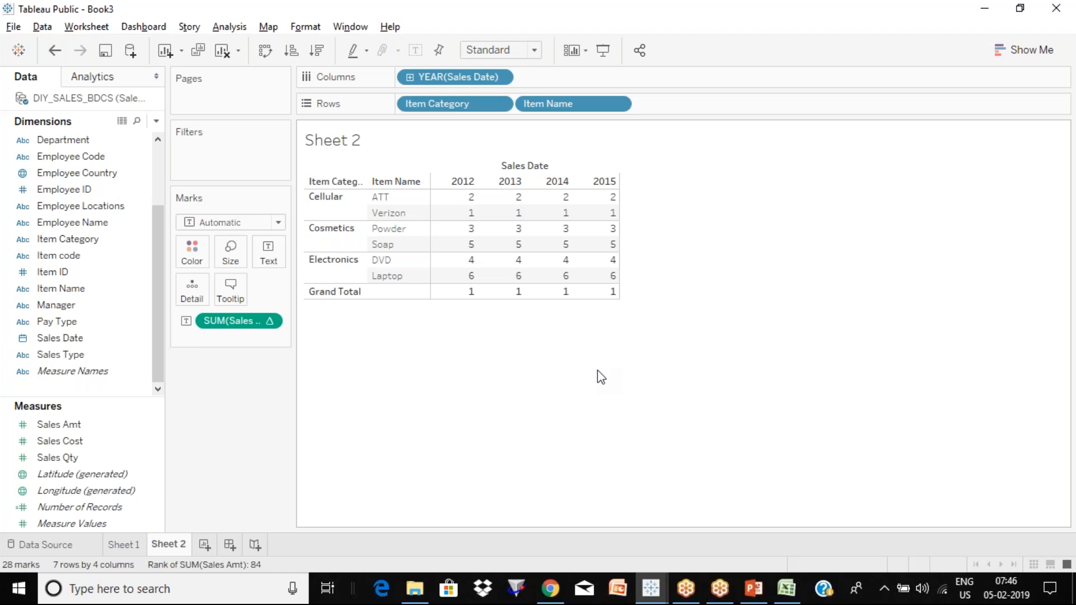
pyautogui.click(457, 197)
pyautogui.click(271, 324)
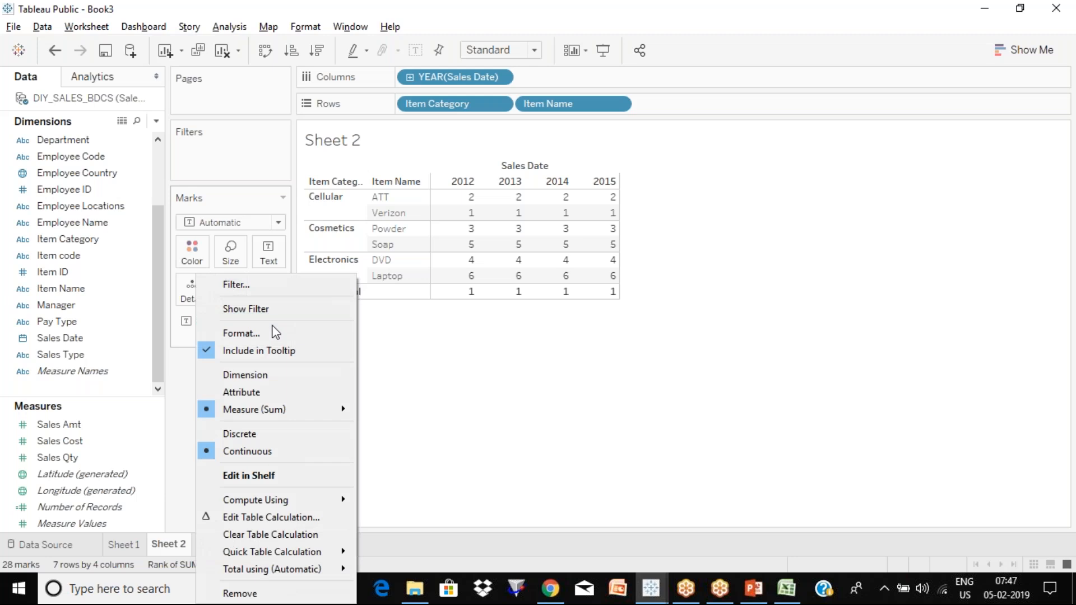
pyautogui.click(679, 238)
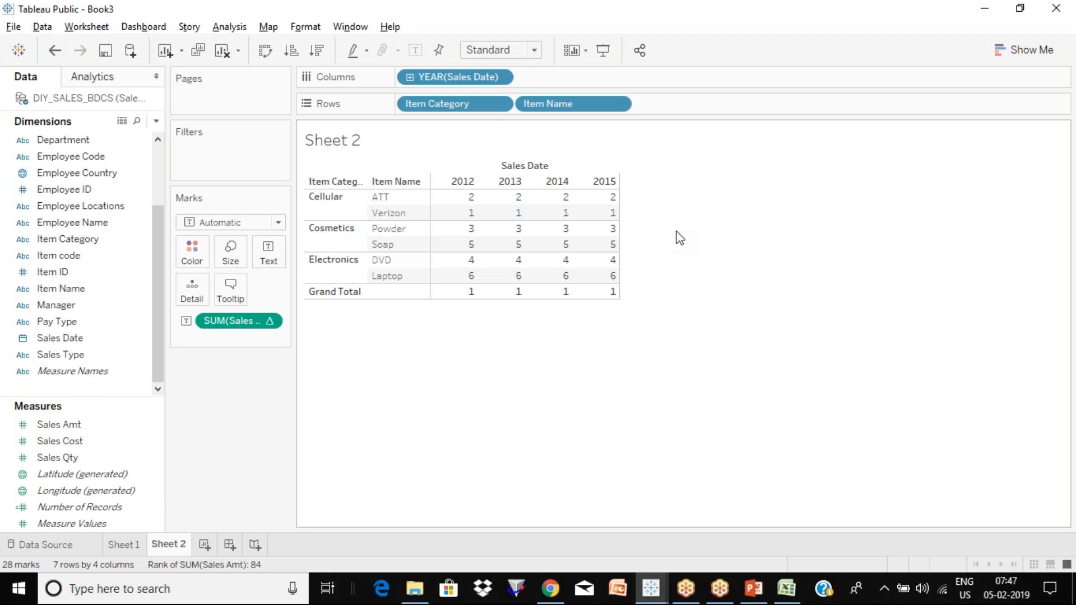
# Switch to the Tableau Day 10 presentation in PowerPoint and view its Agenda slide
pyautogui.click(755, 588)
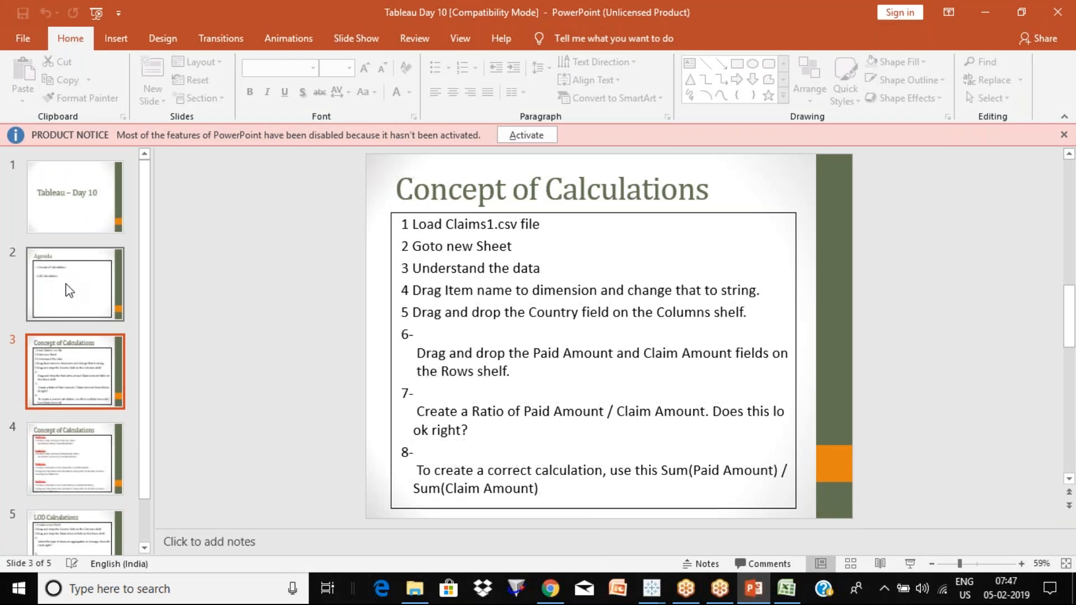
pyautogui.click(66, 284)
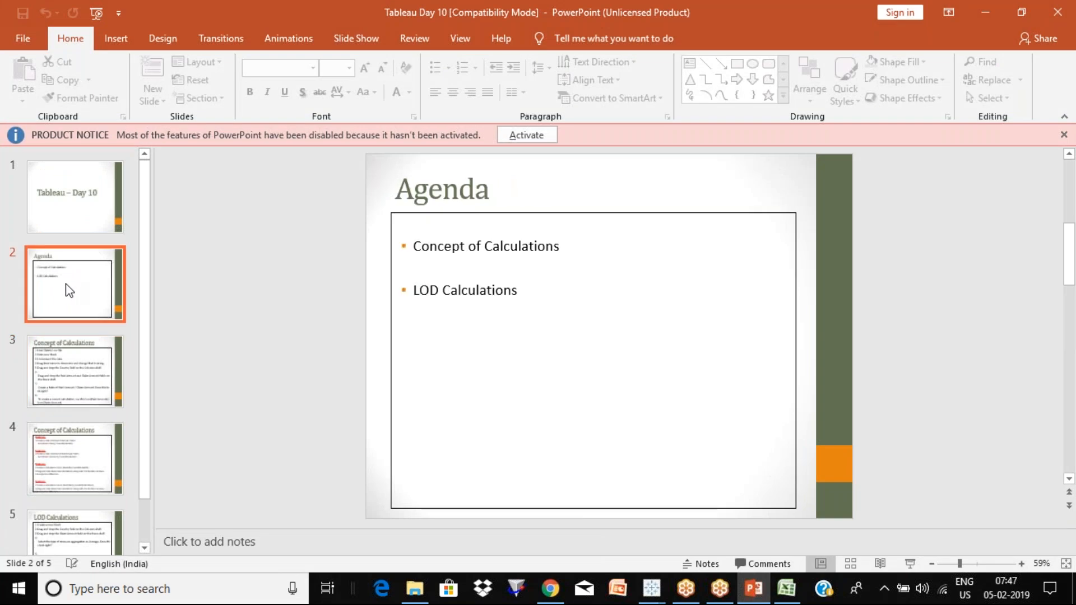
pyautogui.hotkey('alt', 'Tab')
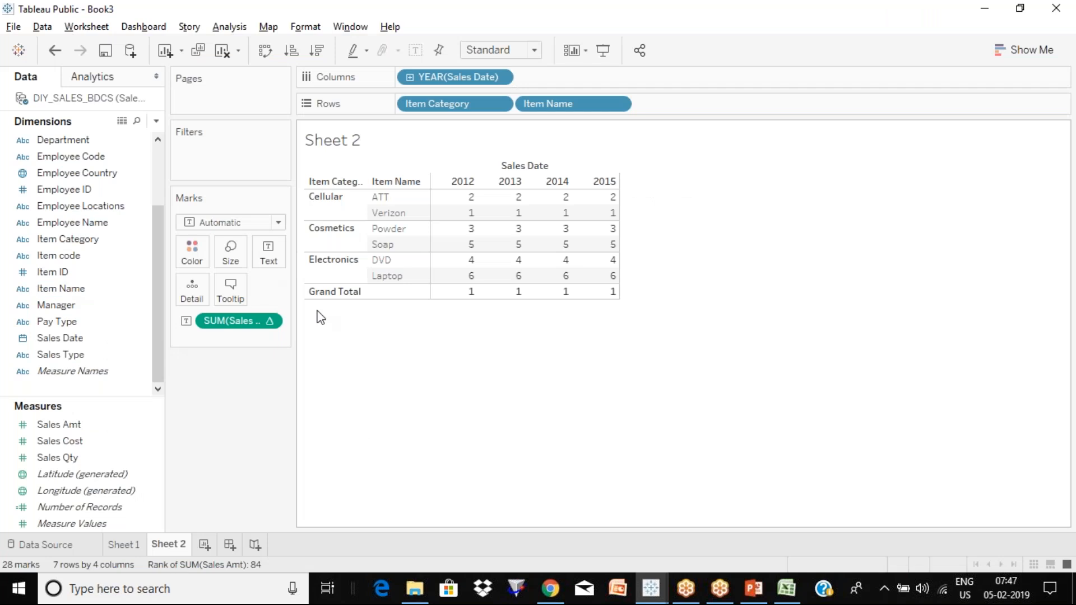
pyautogui.hotkey('alt', 'Tab')
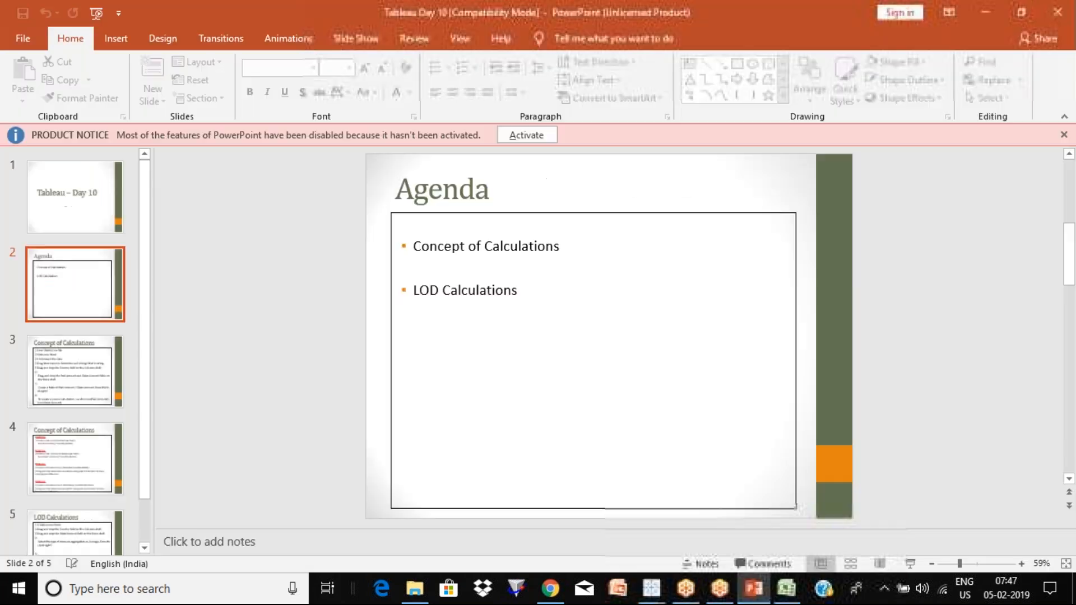
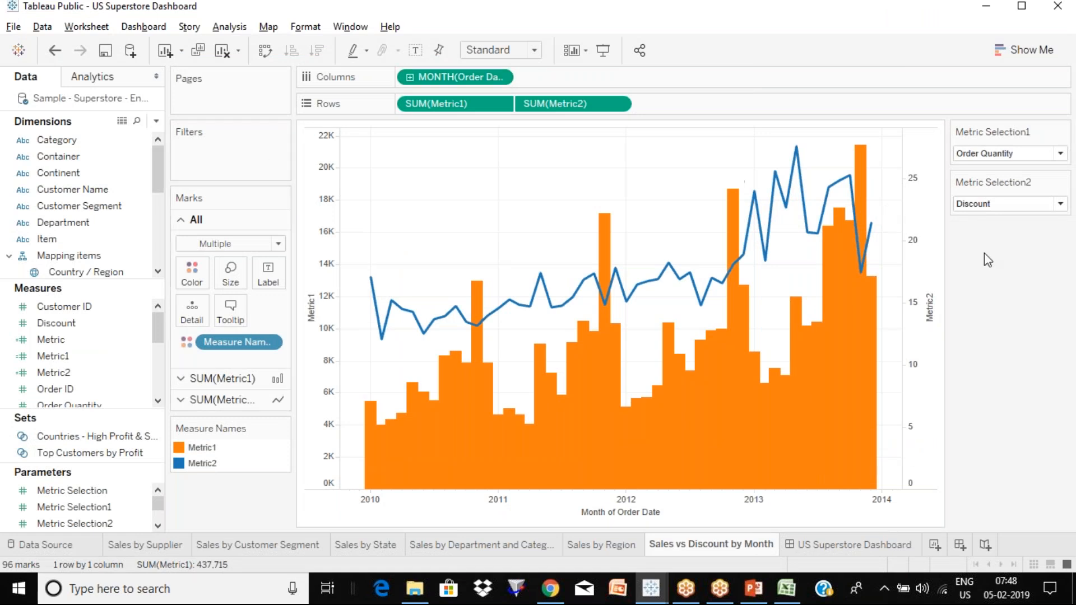
pyautogui.click(1057, 298)
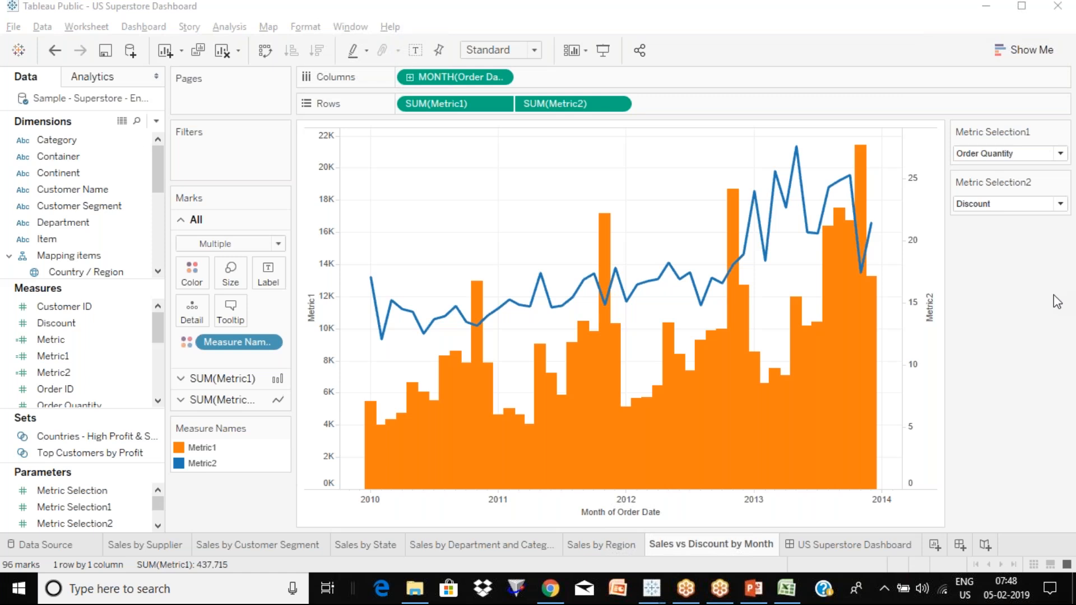
pyautogui.click(916, 386)
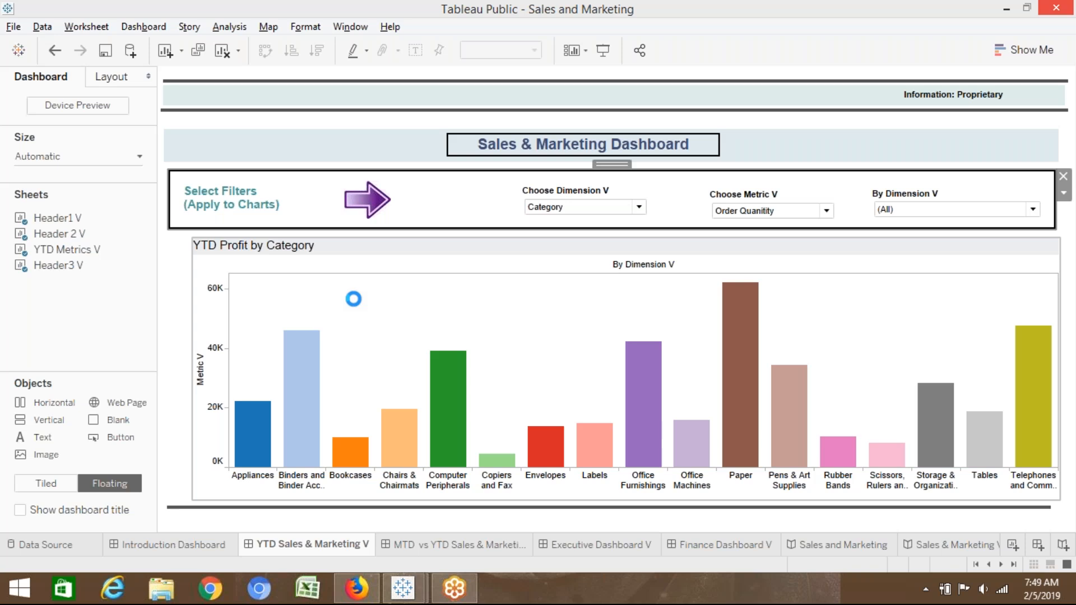
# Open the YTD Metrics V worksheet behind the YTD Profit by Category chart on the dashboard
pyautogui.click(672, 314)
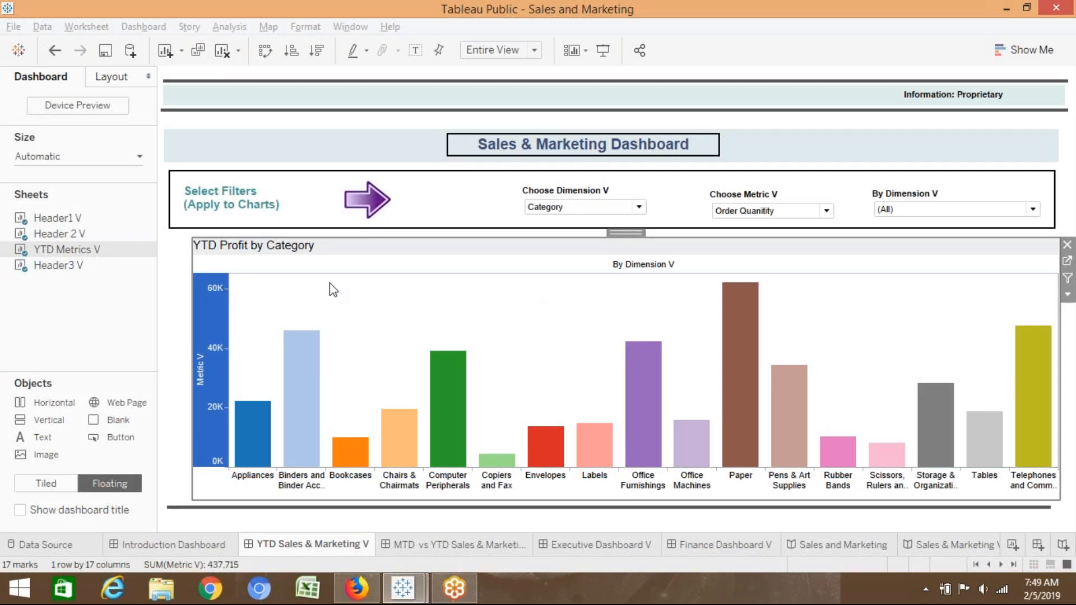
pyautogui.click(523, 253)
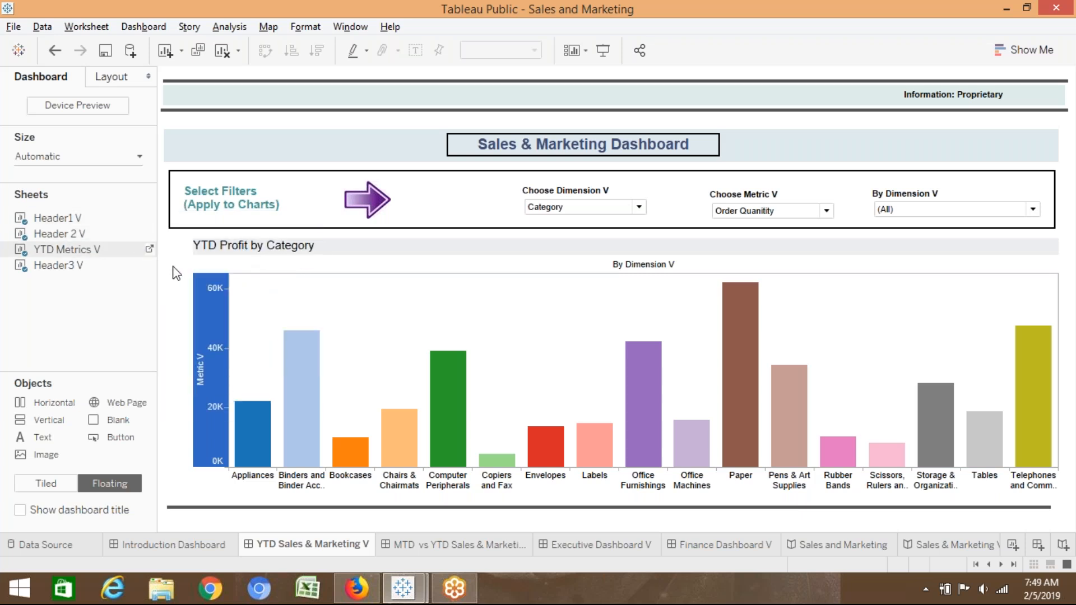
pyautogui.click(150, 248)
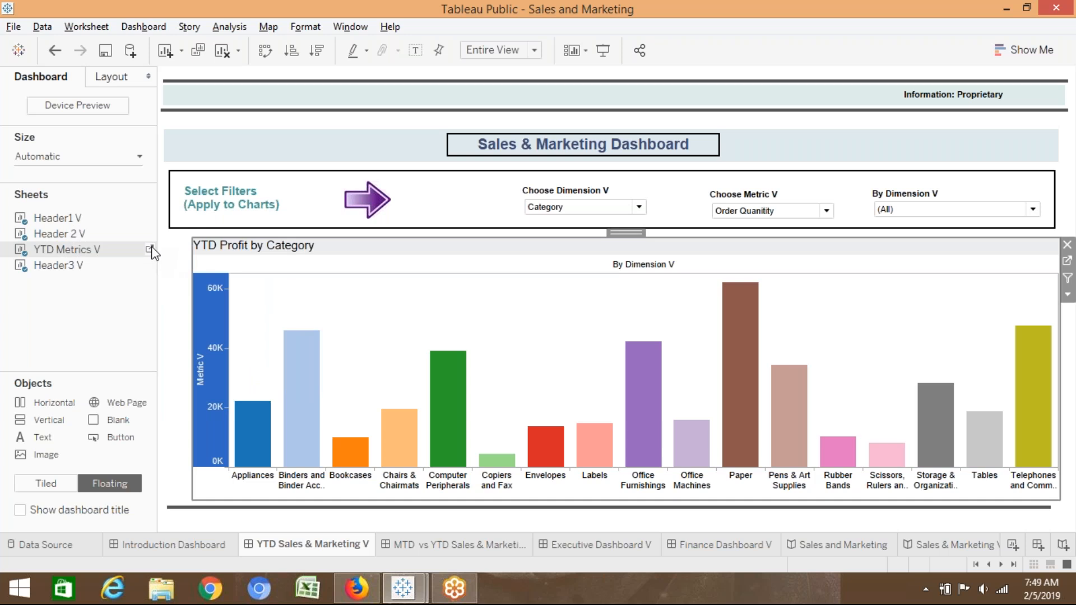
pyautogui.click(1068, 263)
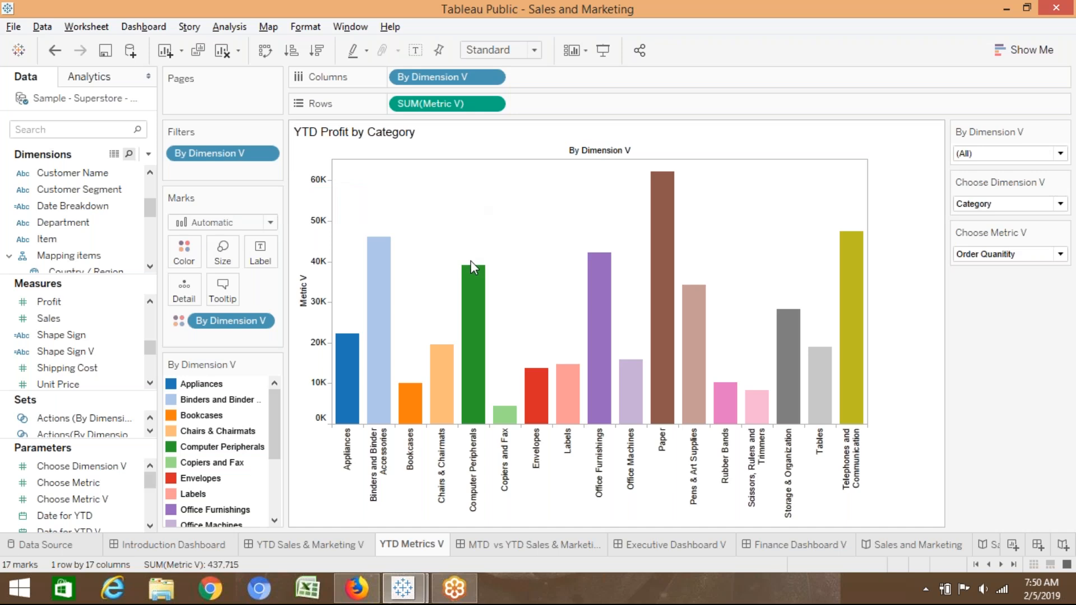
# View the MTD vs YTD and YTD Sales & Marketing dashboards, and reopen the YTD Metrics V worksheet
pyautogui.click(519, 545)
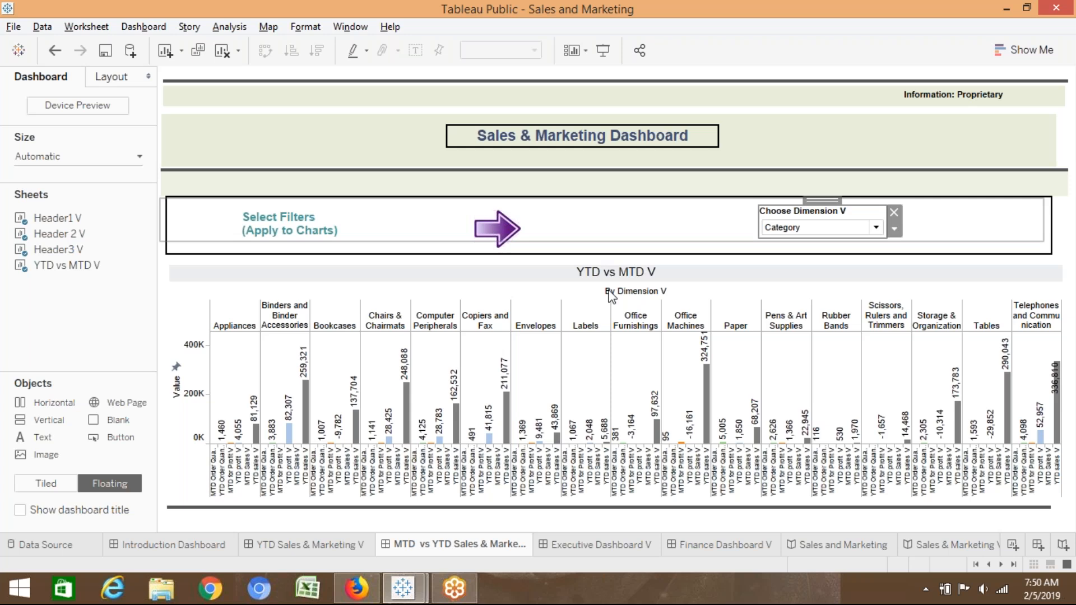
pyautogui.click(350, 546)
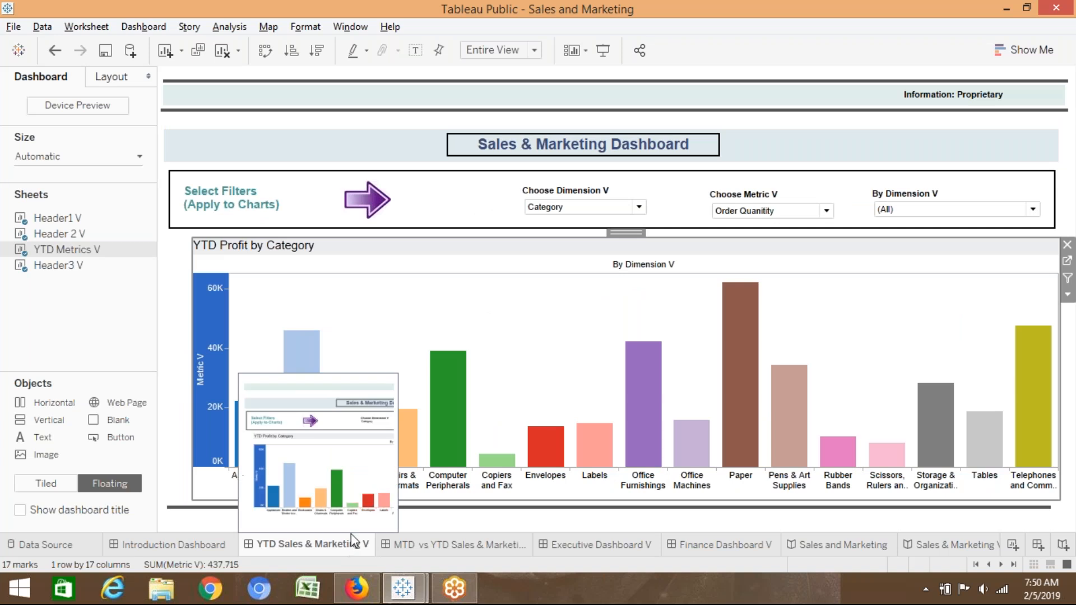
pyautogui.moveTo(331, 557)
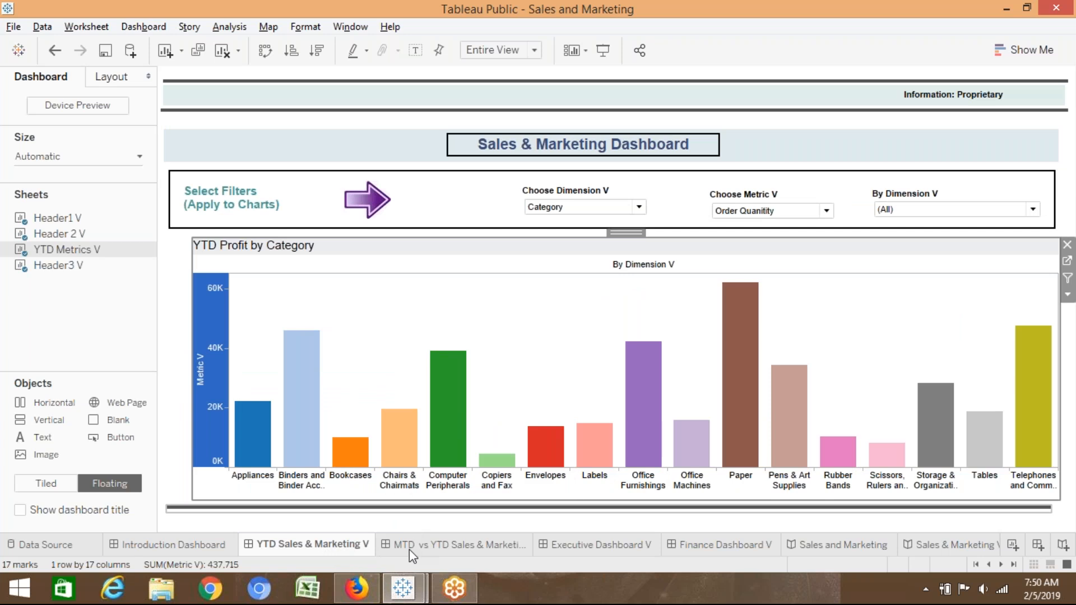
pyautogui.click(148, 249)
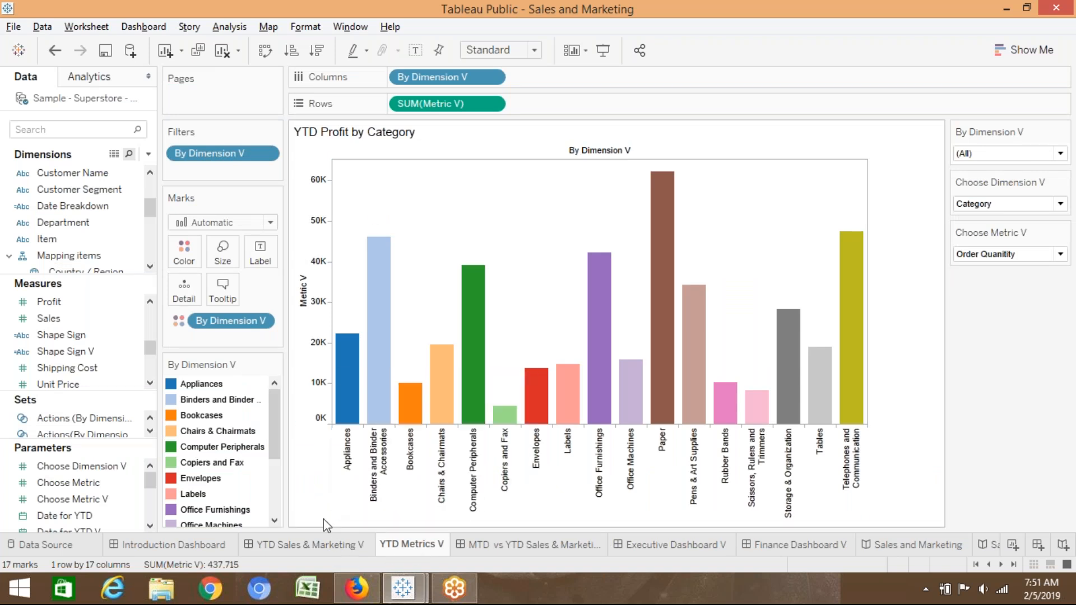
# Browse the YTD Metrics V dimensions and the workbook's list of editable calculated fields
pyautogui.moveTo(339, 551)
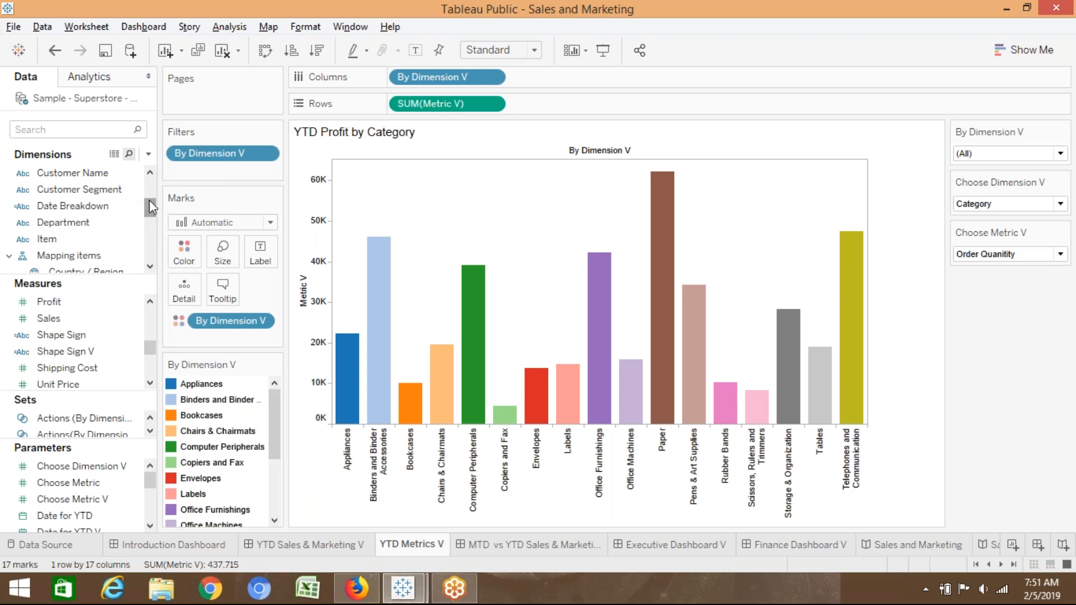
pyautogui.click(147, 185)
pyautogui.click(150, 267)
pyautogui.click(149, 267)
pyautogui.click(150, 267)
pyautogui.click(150, 267)
pyautogui.click(229, 27)
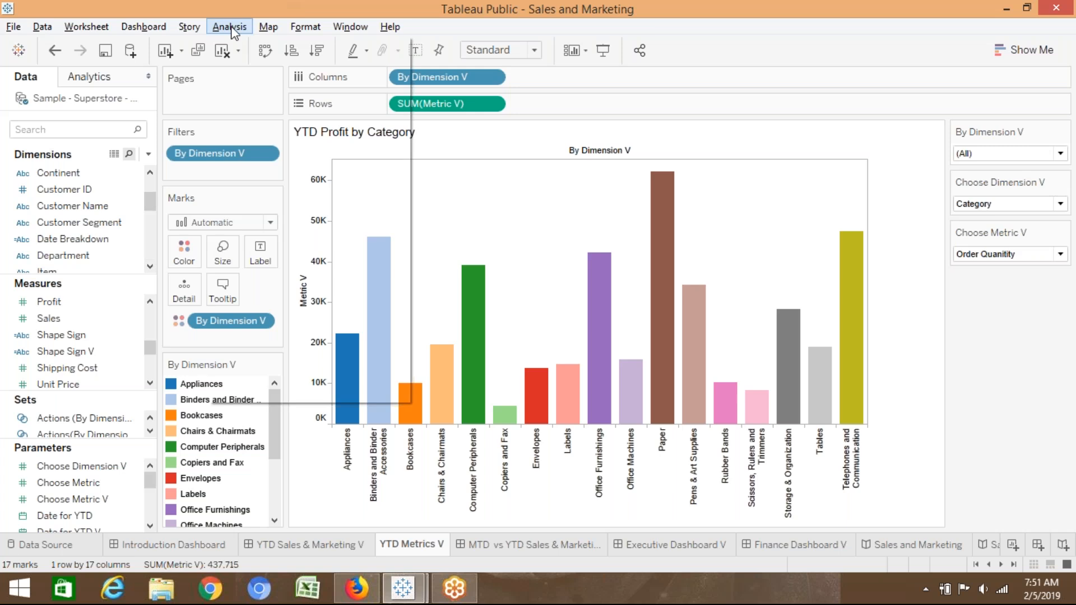
pyautogui.moveTo(293, 354)
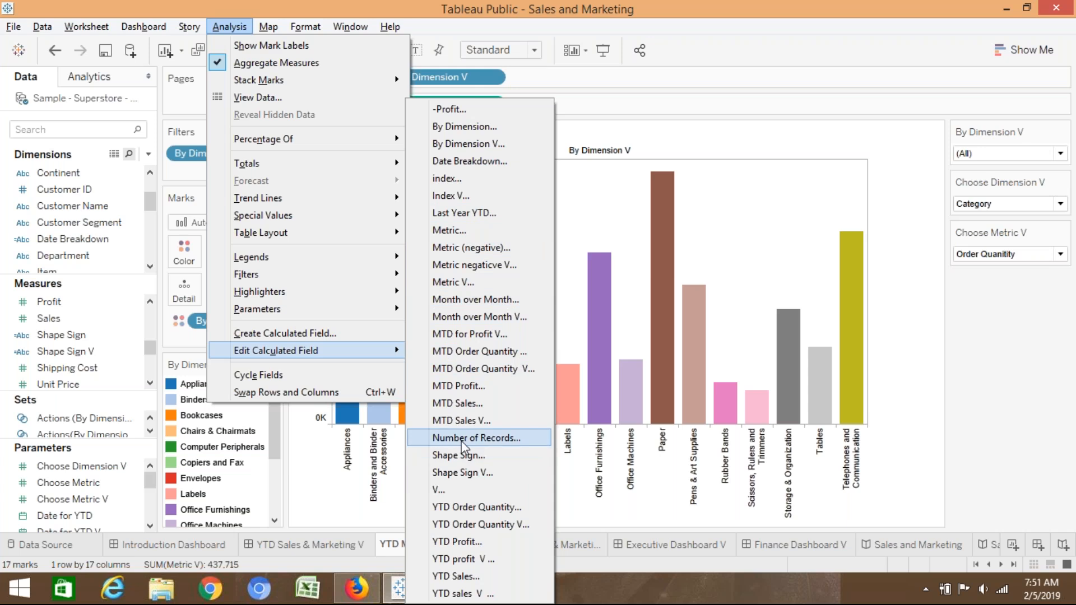
pyautogui.click(317, 499)
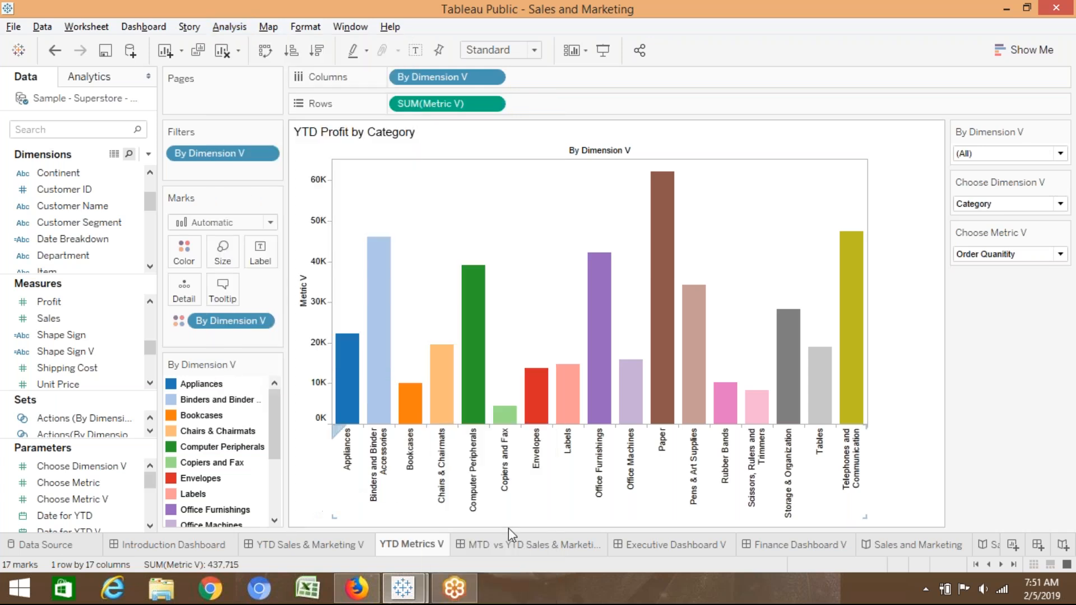
# Unhide the worksheets used in the MTD vs YTD Sales & Marketing dashboard
pyautogui.click(510, 544)
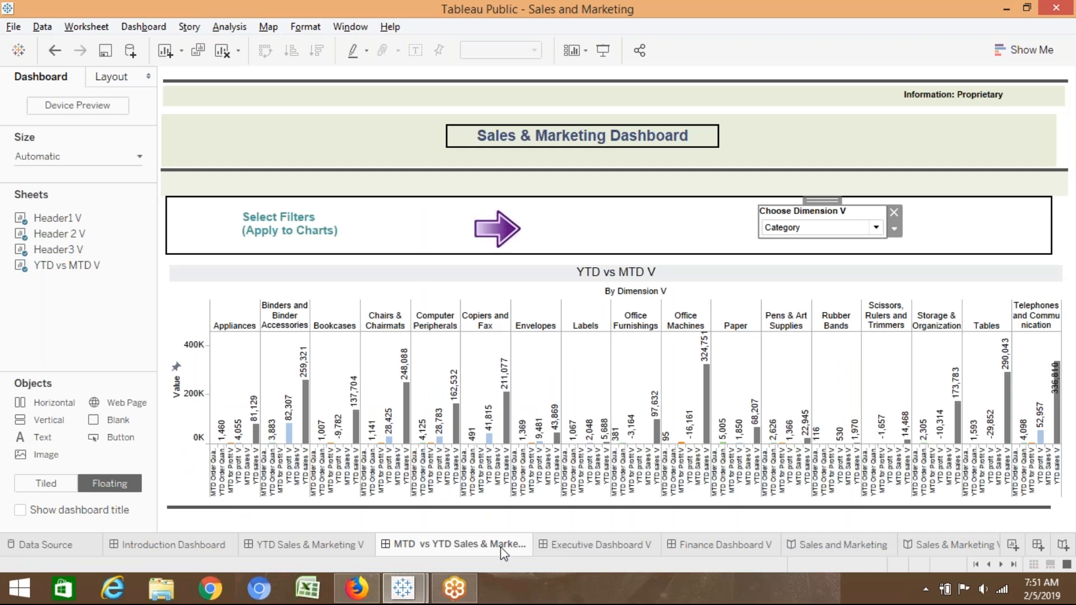
pyautogui.rightClick(500, 547)
pyautogui.press('Escape')
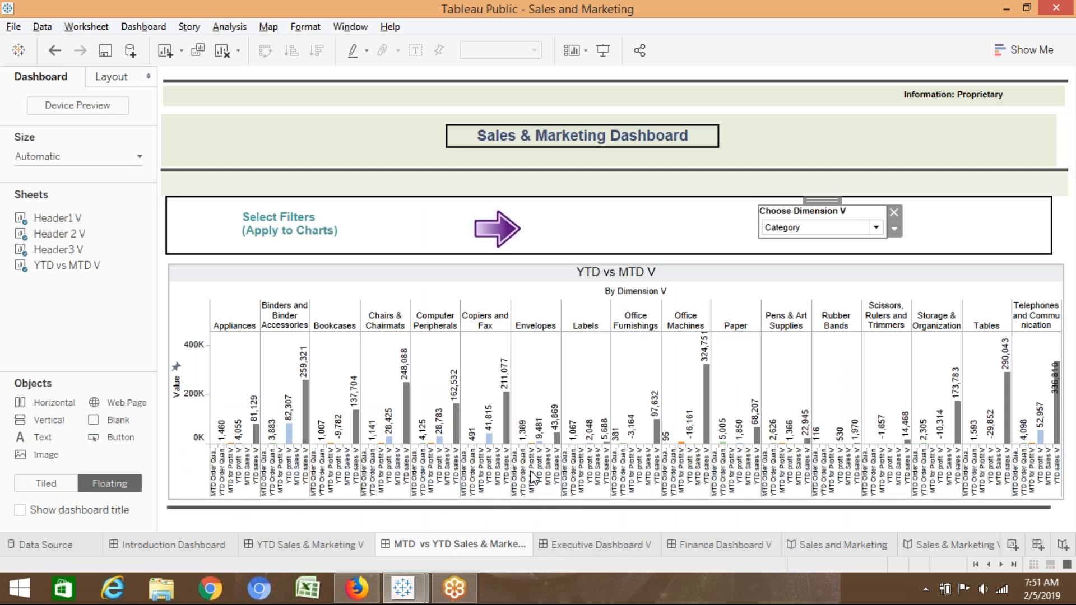
pyautogui.click(455, 594)
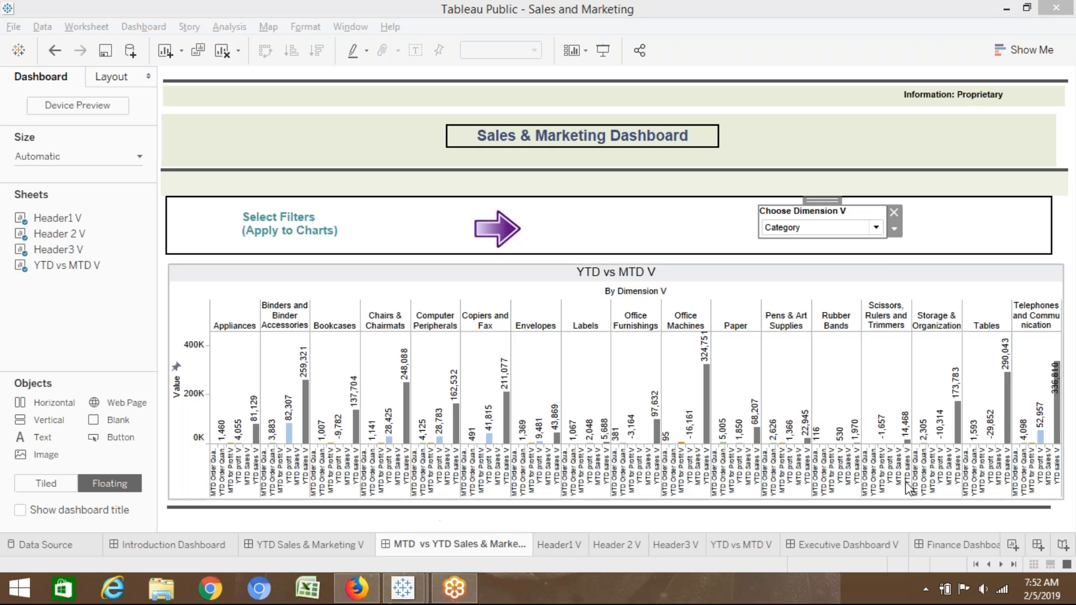
# Look through the workbook's sheets from last to first and view the YTD Sales & Marketing V dashboard
pyautogui.click(1012, 564)
pyautogui.click(1012, 563)
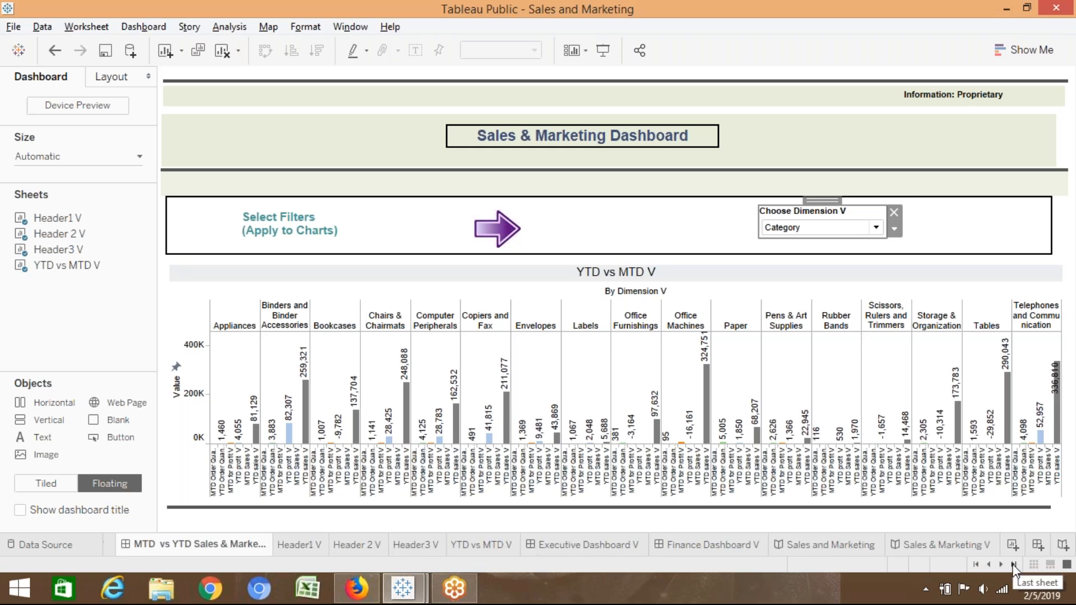
pyautogui.click(977, 564)
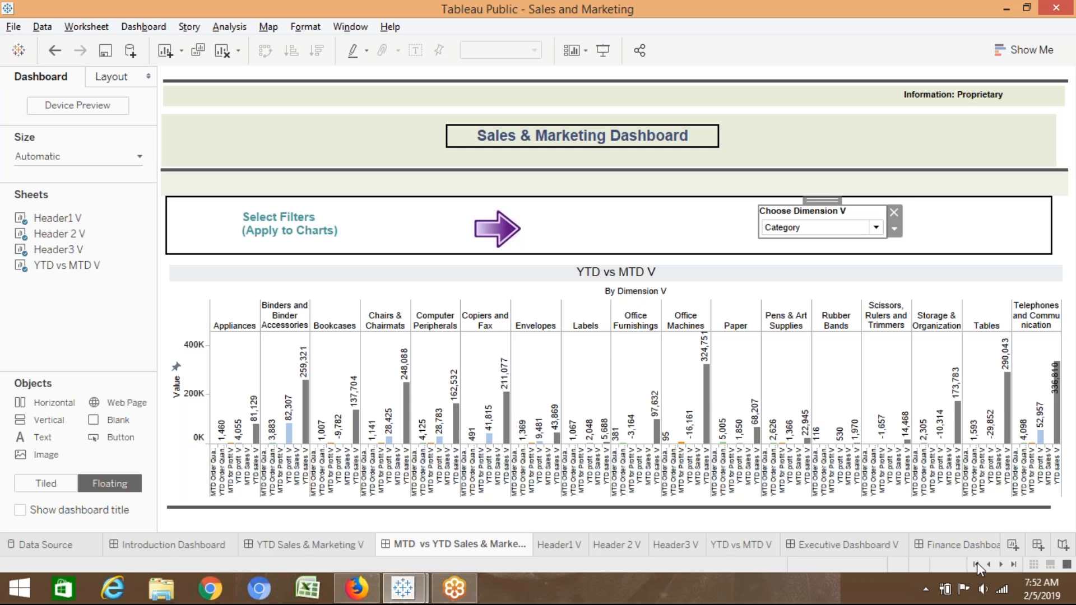
pyautogui.click(347, 543)
pyautogui.click(411, 541)
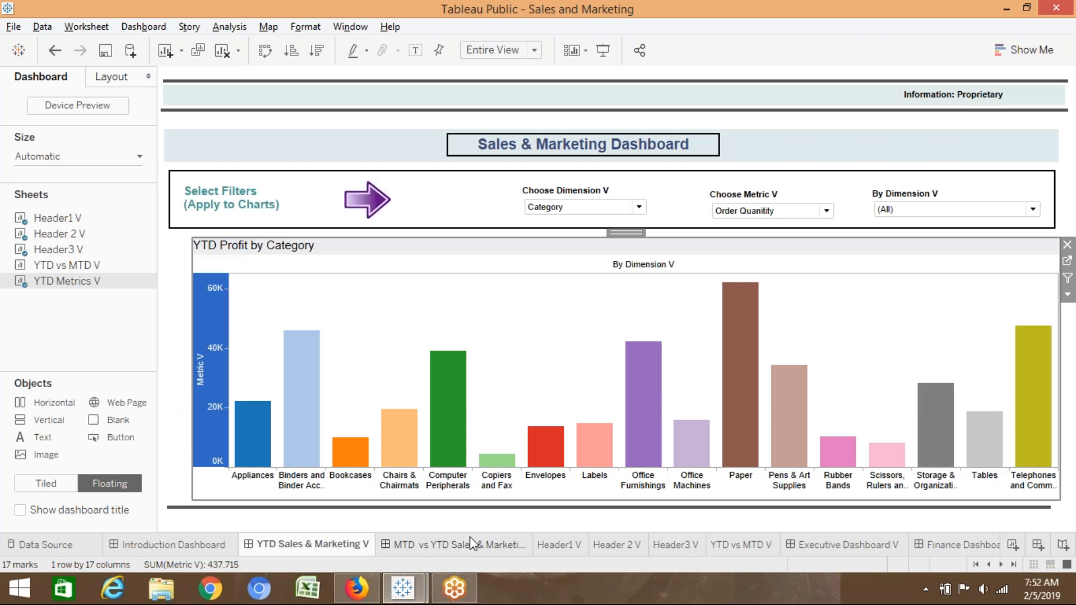
# View the Header1 V, Header 2 V, Executive Dashboard V and Finance Dashboard V sheets, and return to the MTD vs YTD Sales & Marketing dashboard
pyautogui.click(546, 541)
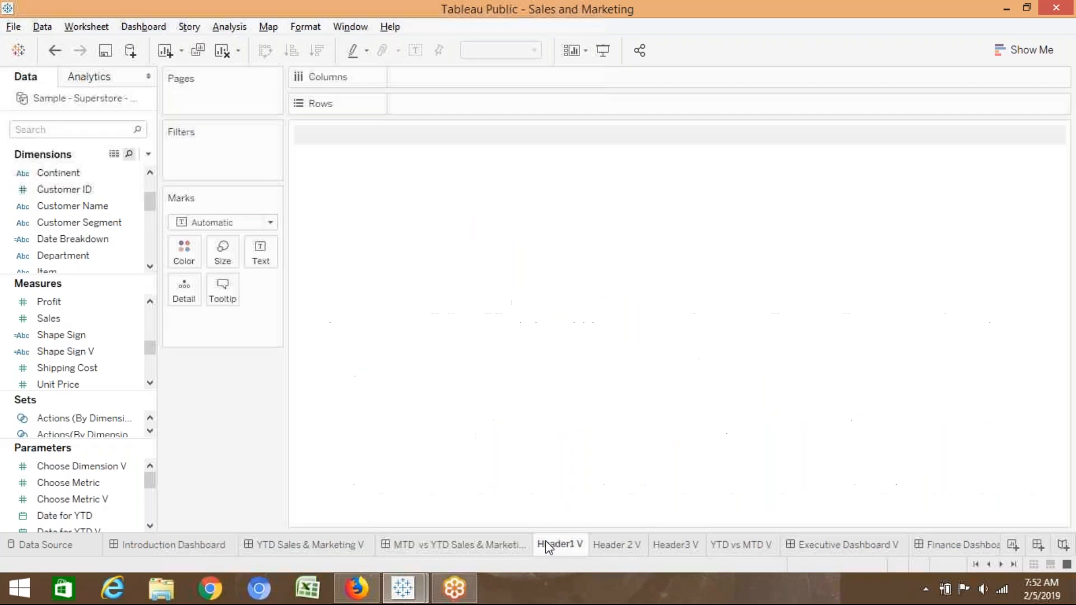
pyautogui.click(617, 543)
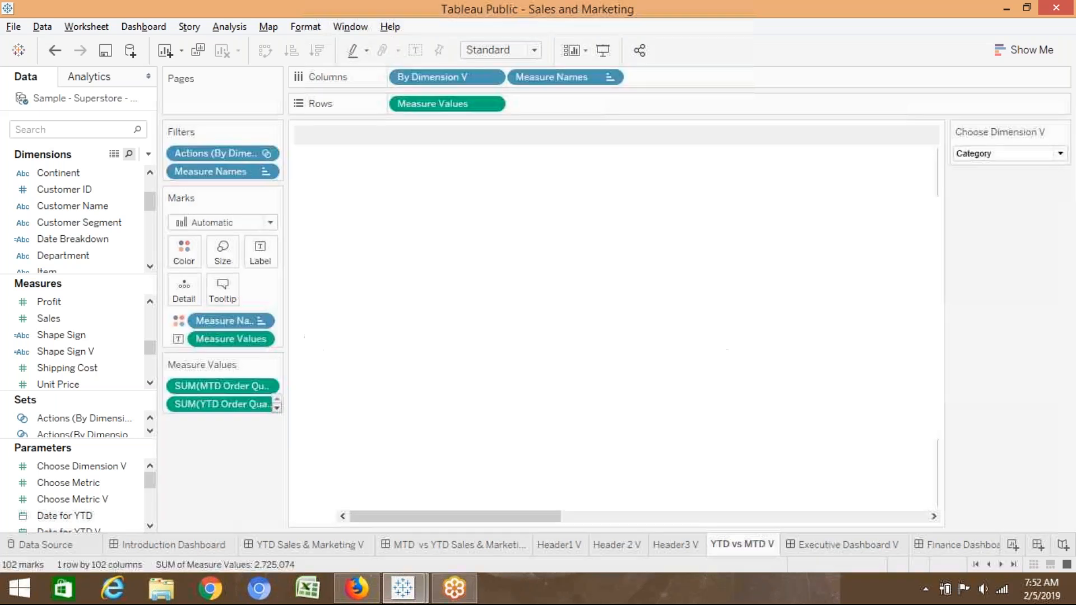
pyautogui.click(829, 545)
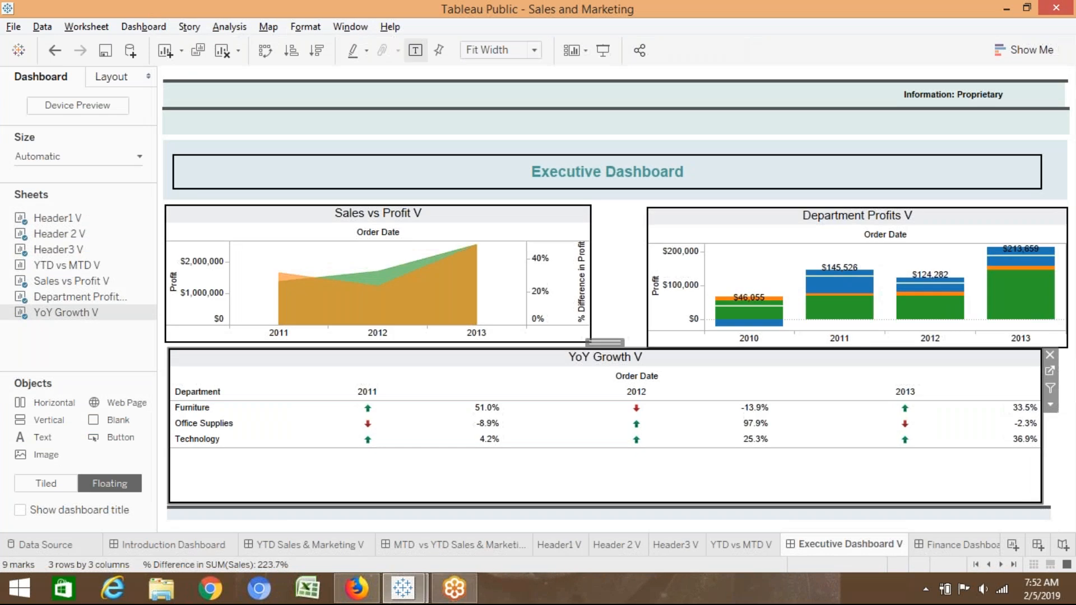
pyautogui.click(942, 546)
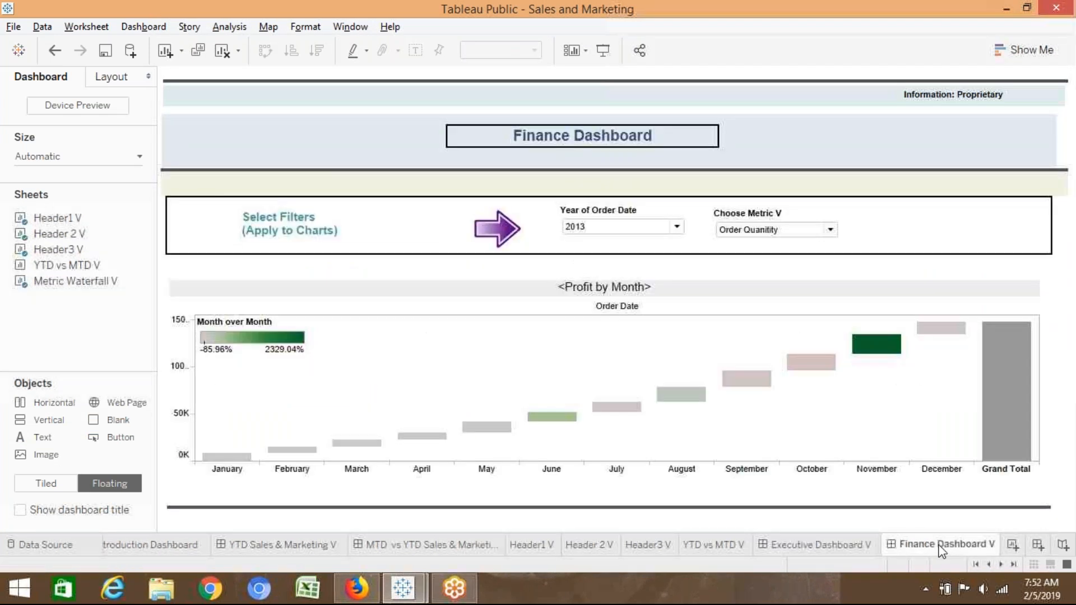
pyautogui.click(477, 548)
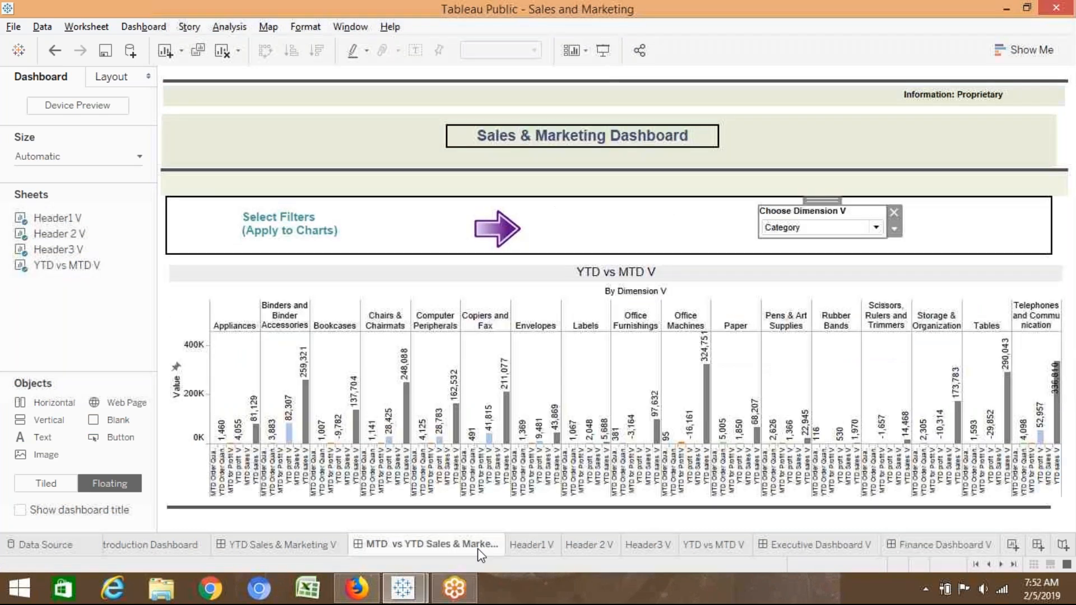
# View the YTD Sales & Marketing V dashboard again and check the sheet options of the MTD vs YTD Sales & Marketing dashboard
pyautogui.rightClick(478, 549)
pyautogui.click(325, 546)
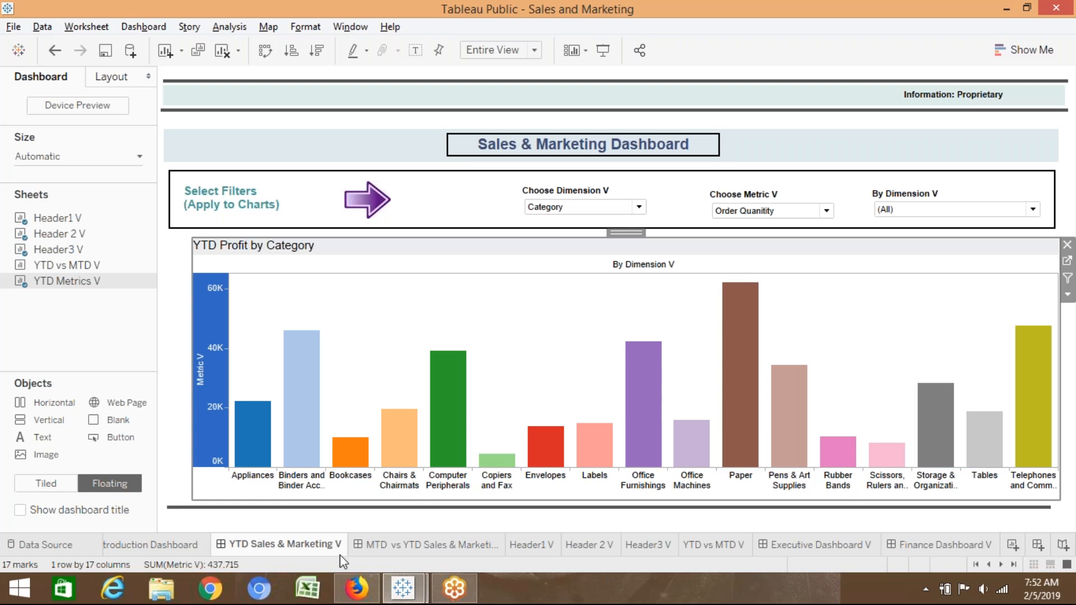
pyautogui.click(386, 546)
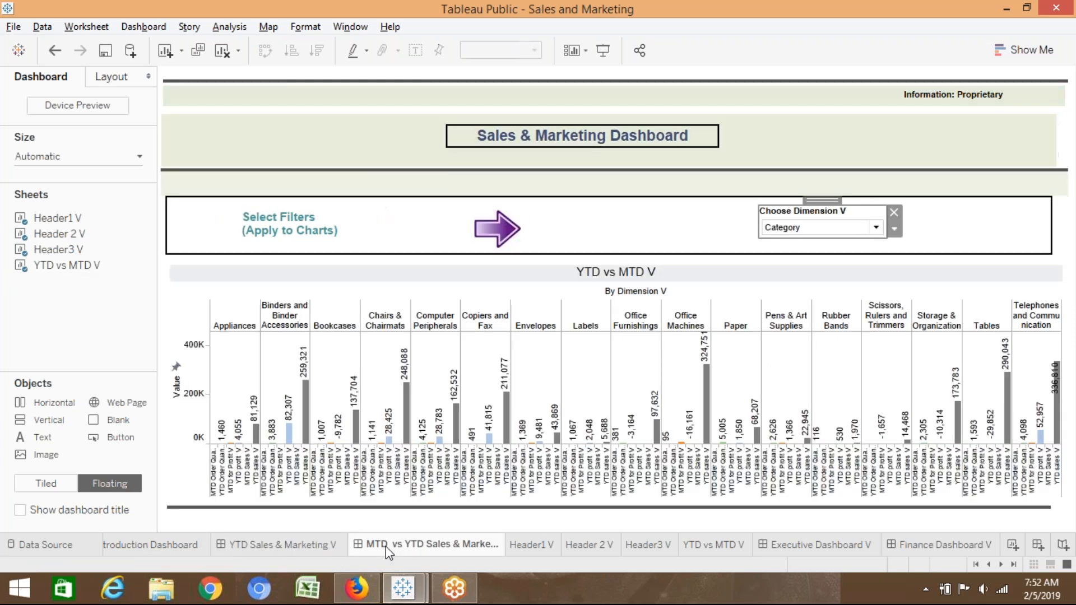
pyautogui.rightClick(385, 546)
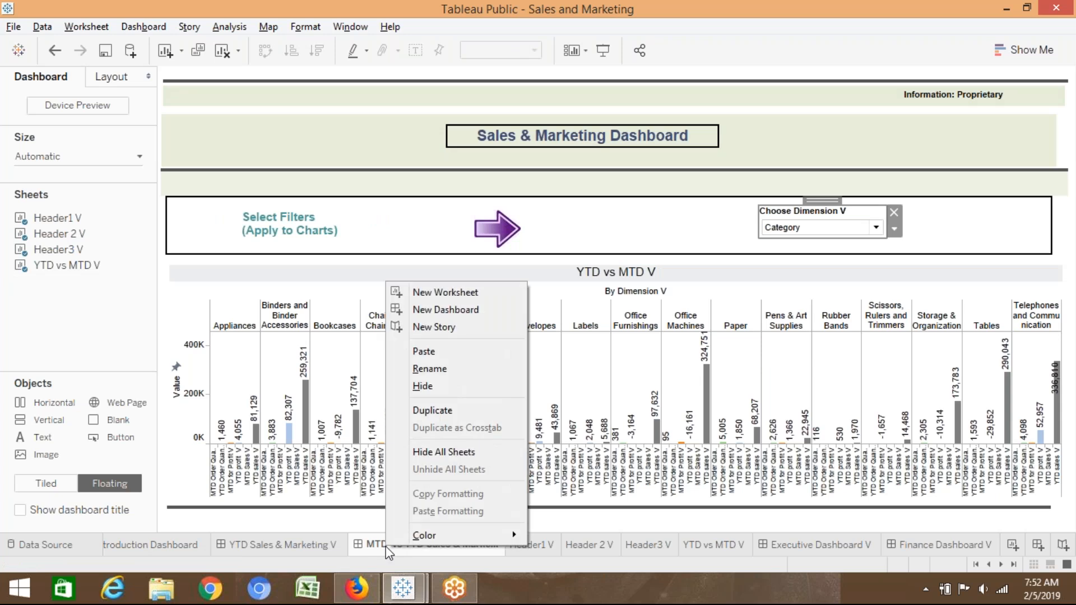
pyautogui.click(377, 547)
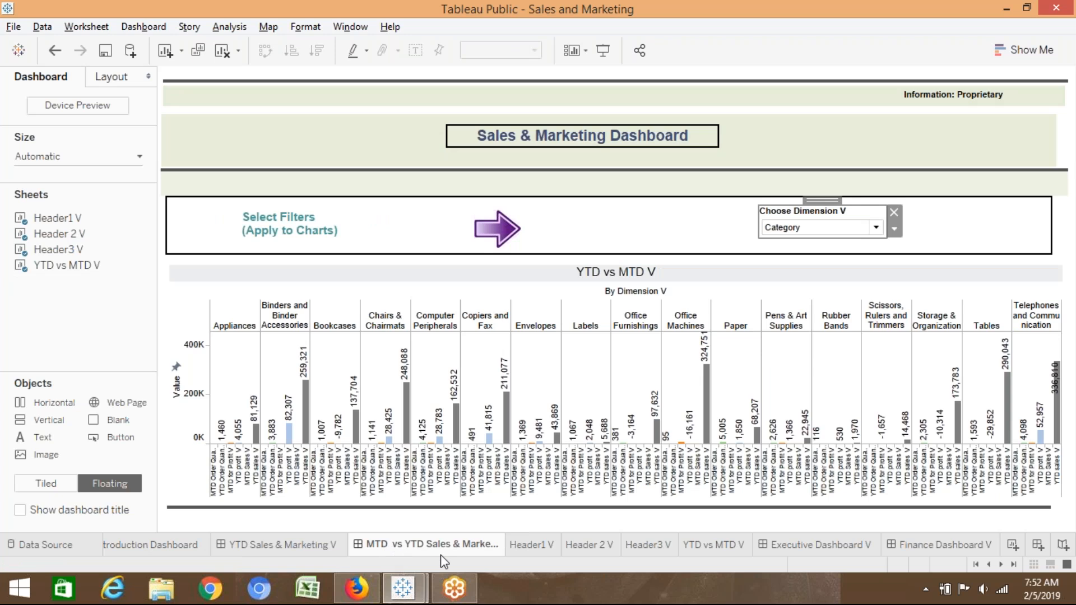
pyautogui.moveTo(441, 555)
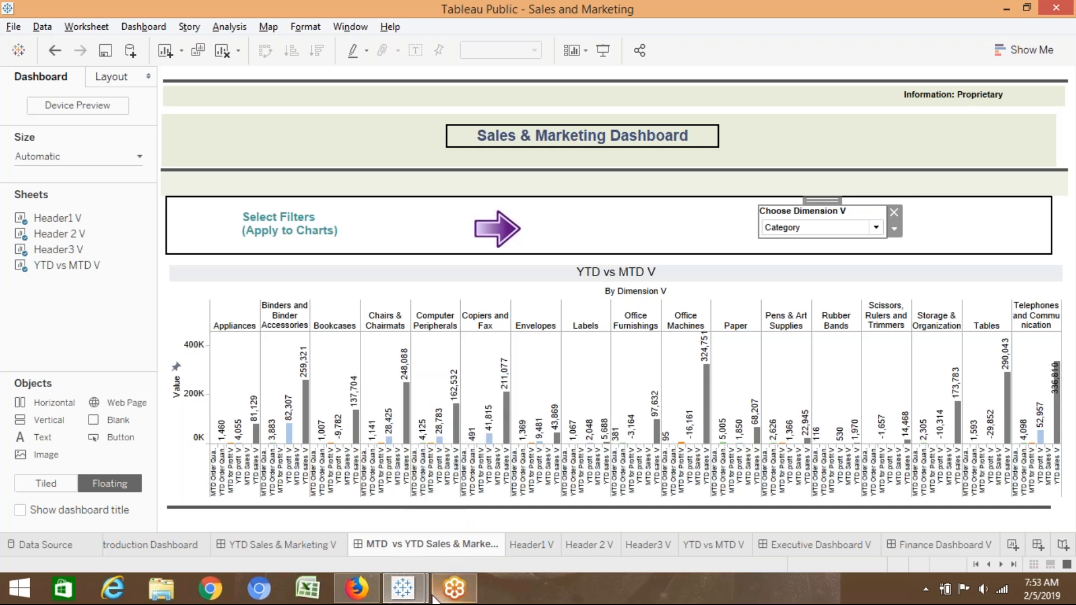
# Switch to the other computer's Sales and Marketing workbook, maximize its window and select the dashboard's Date for YTD control
pyautogui.click(451, 591)
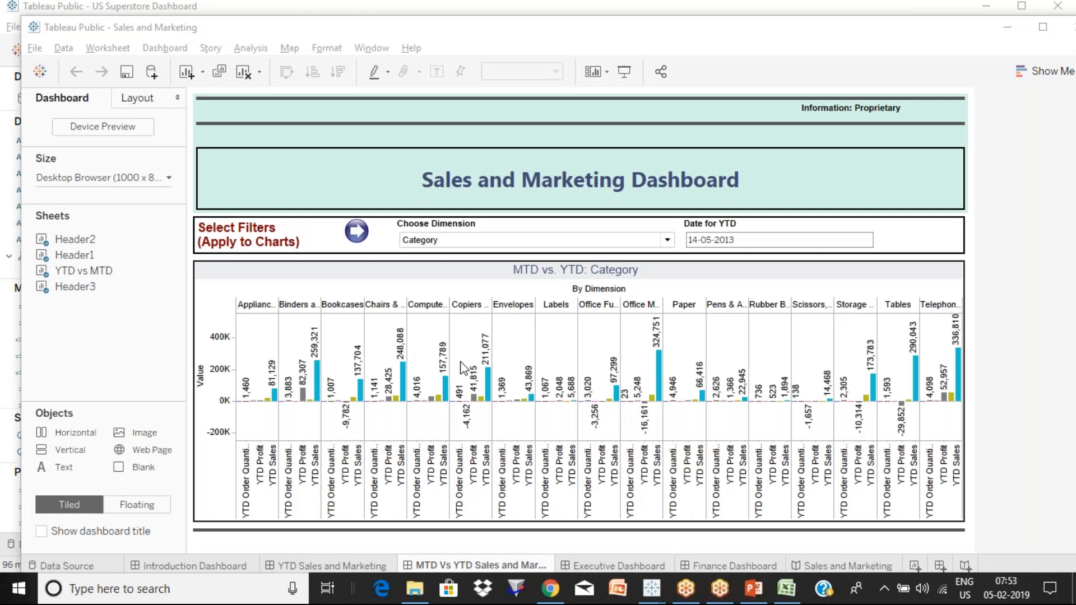
pyautogui.click(1043, 26)
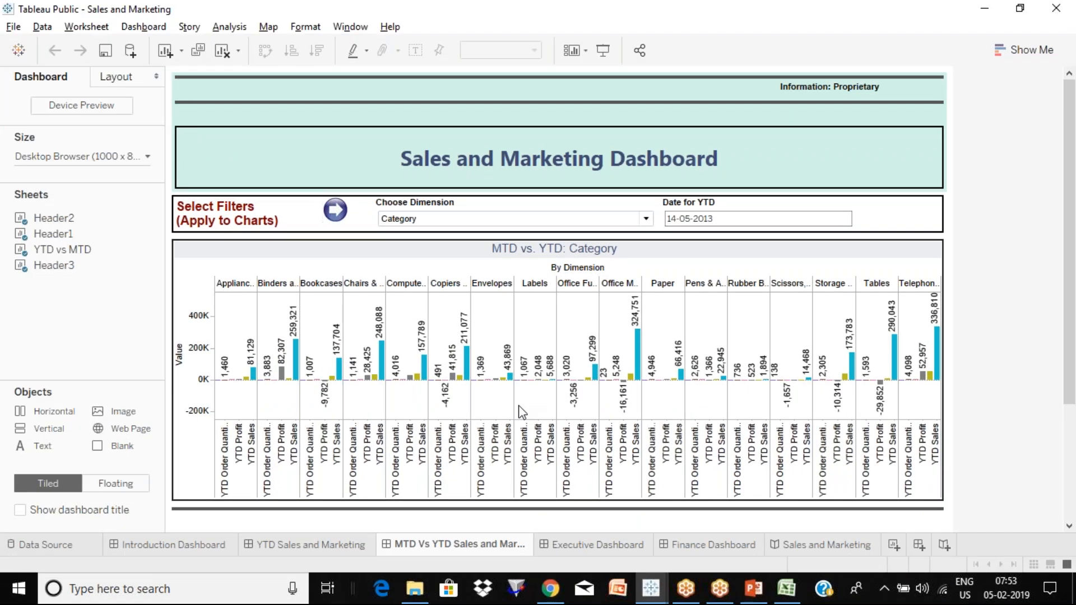
pyautogui.click(752, 209)
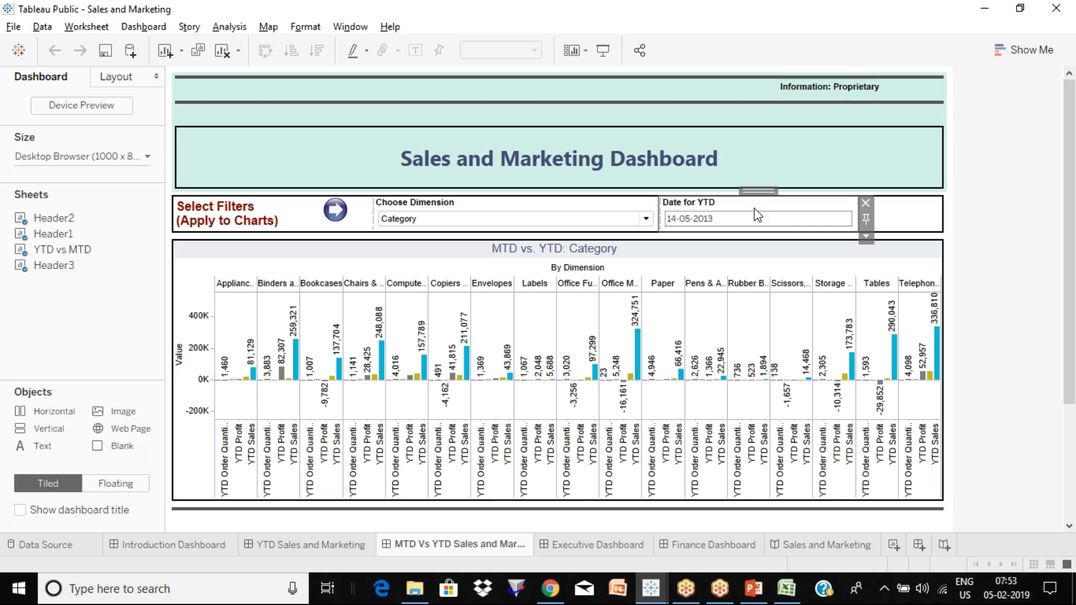
pyautogui.click(866, 236)
pyautogui.click(866, 238)
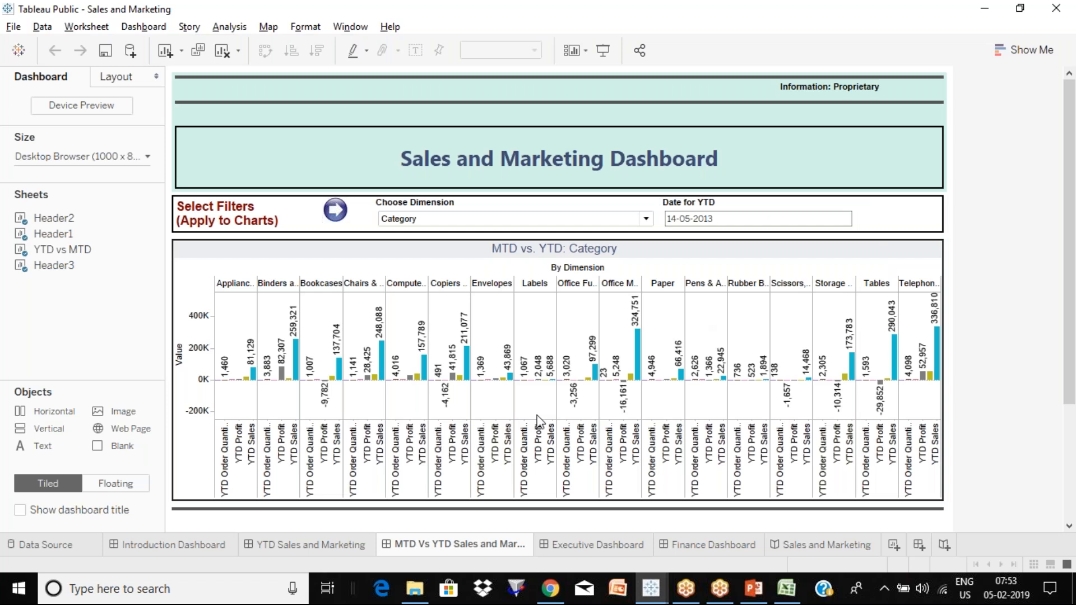
# Unhide the worksheets used in the YTD Sales and Marketing dashboard and open the YTD Metrics worksheet
pyautogui.click(325, 547)
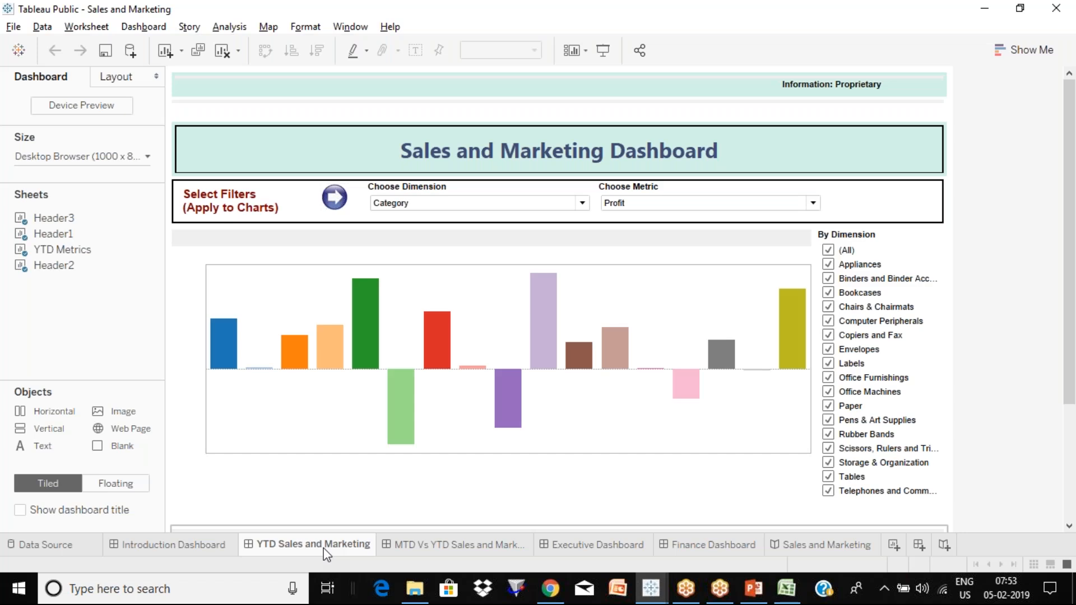
pyautogui.rightClick(324, 548)
pyautogui.click(389, 474)
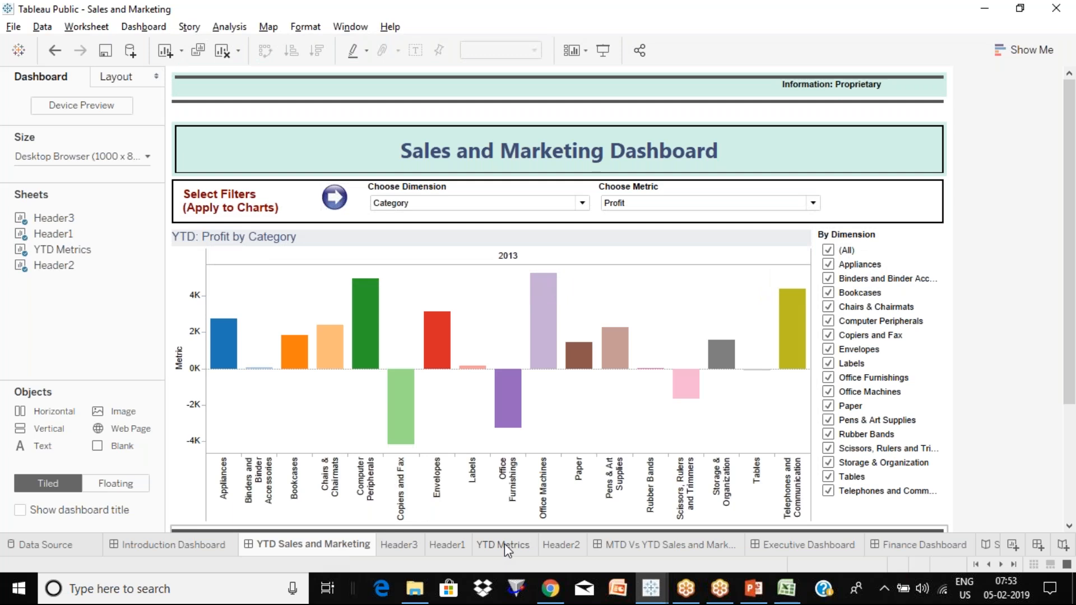
pyautogui.click(505, 544)
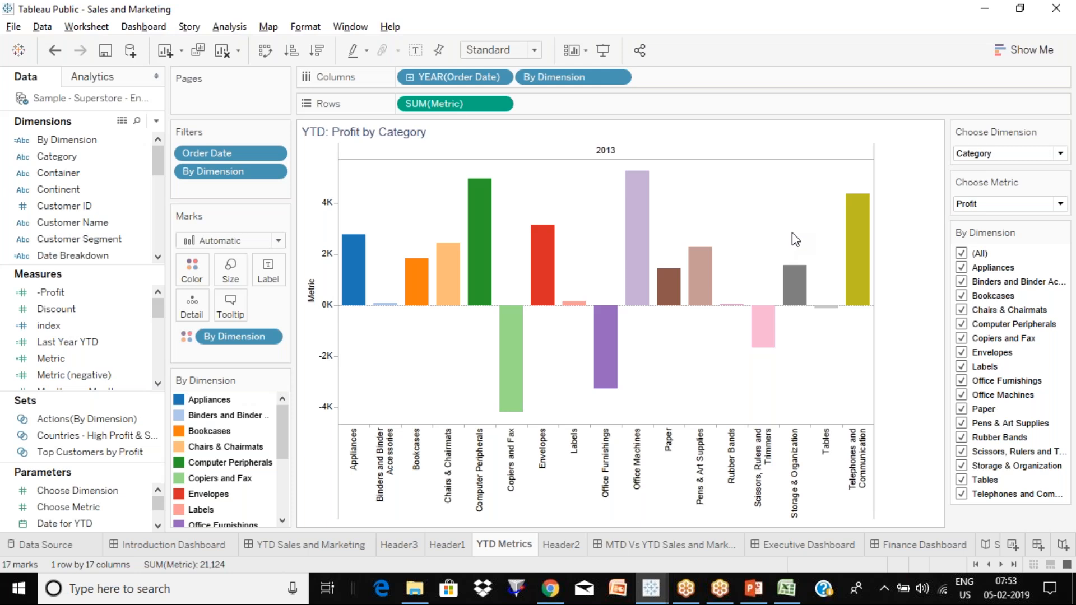
# Open the Order Date filter for editing and view its Top settings and its condition formula
pyautogui.click(275, 159)
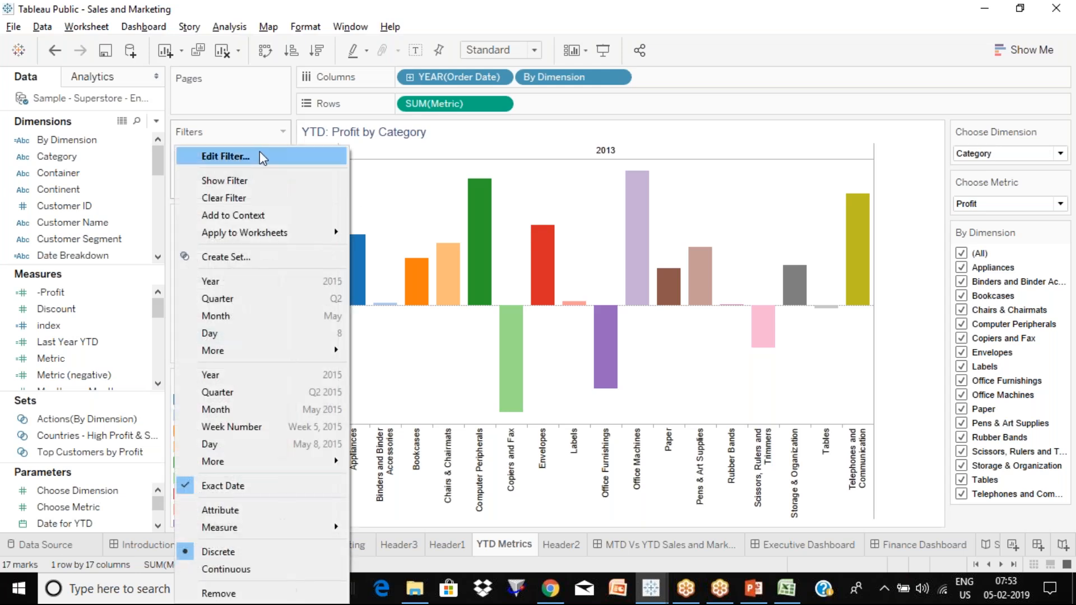
pyautogui.click(252, 154)
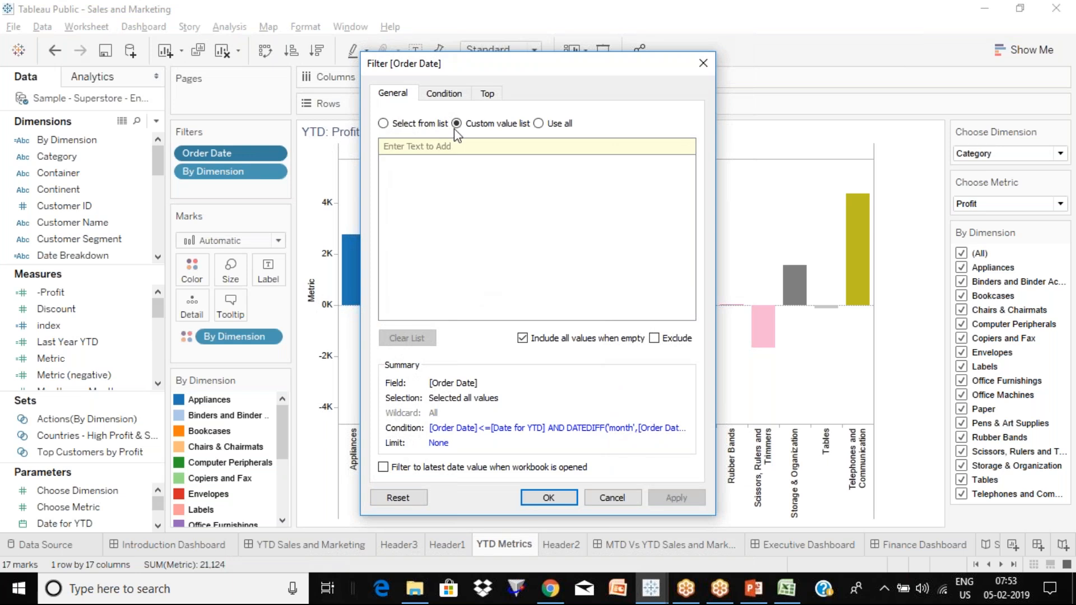
pyautogui.click(486, 95)
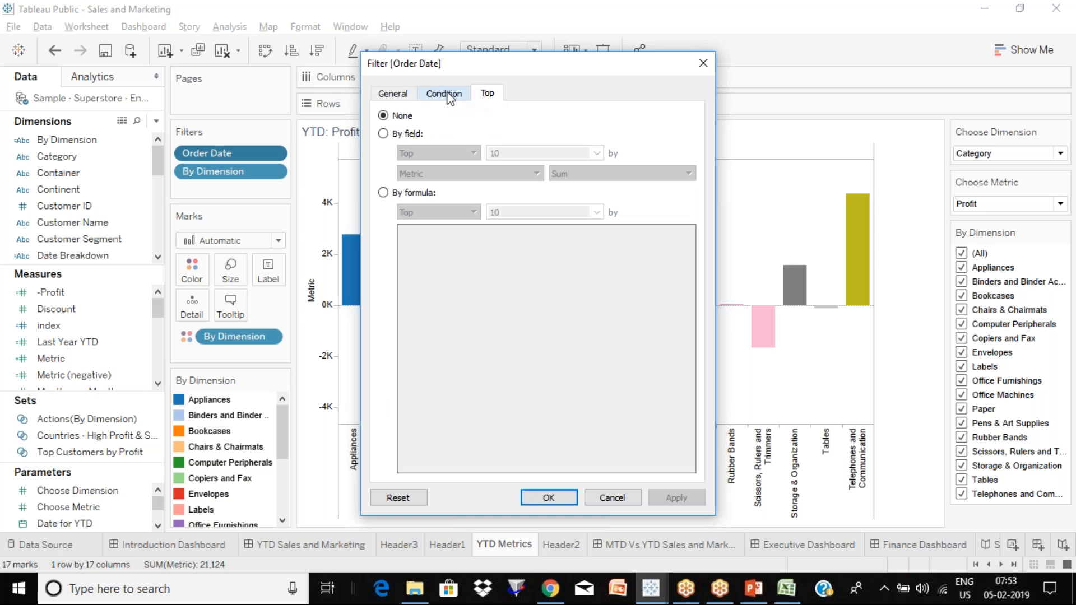
pyautogui.click(445, 95)
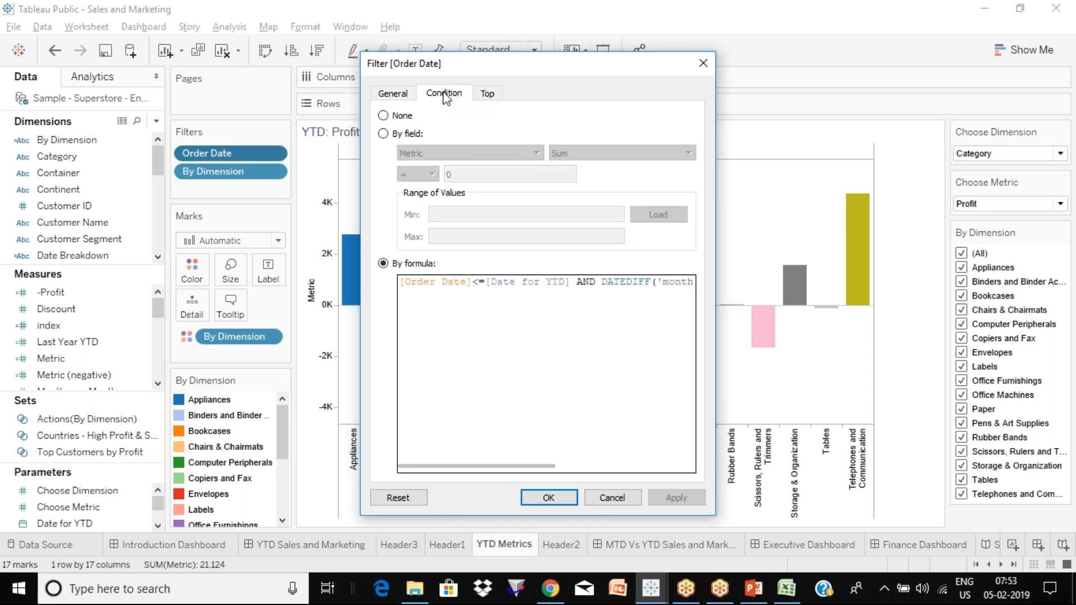
pyautogui.click(469, 351)
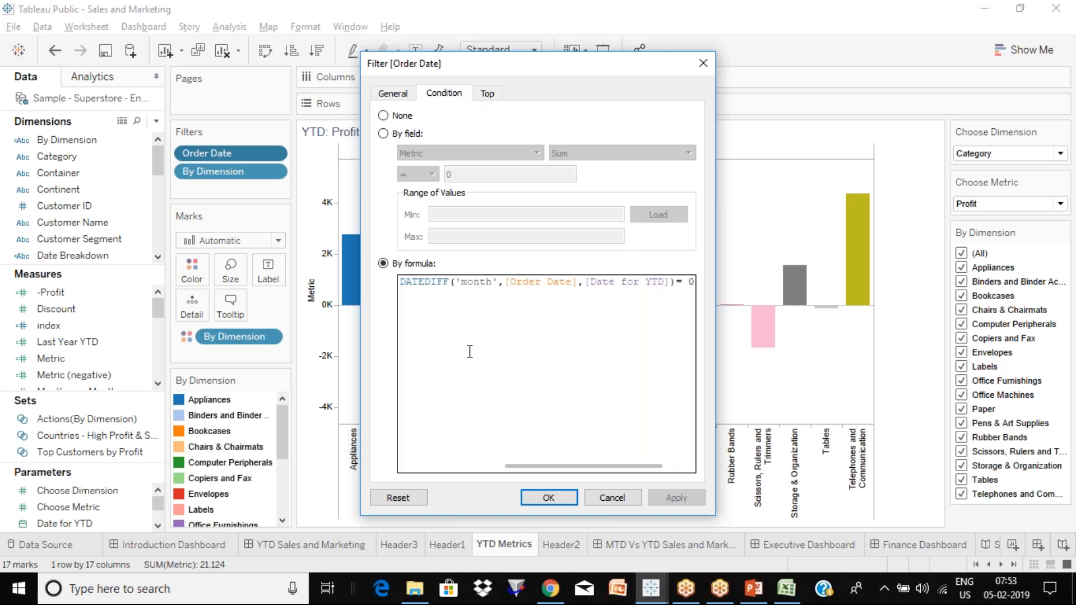
pyautogui.press('Home')
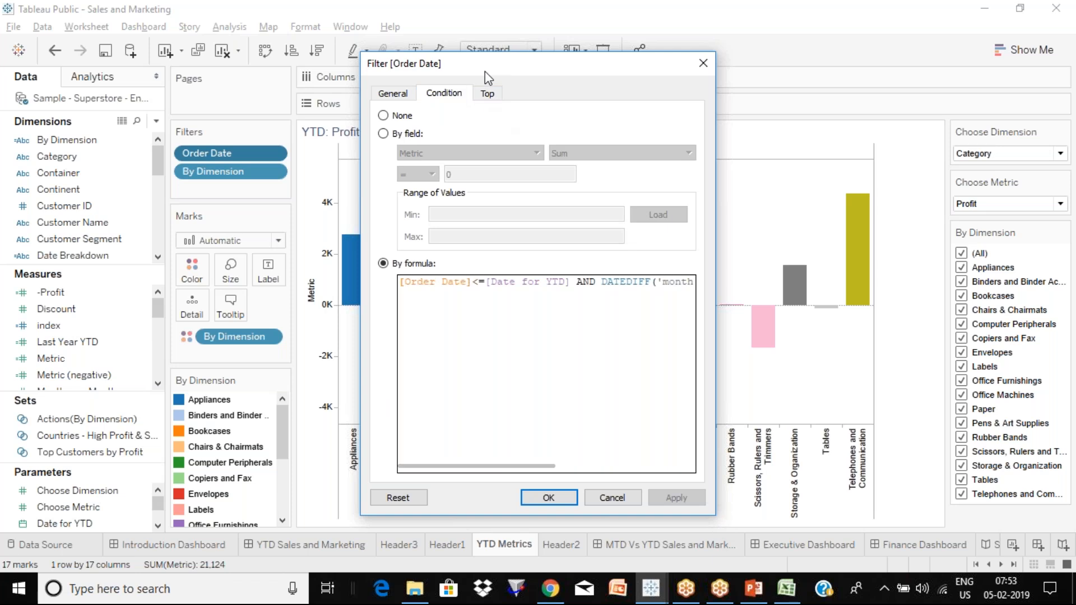
# Move the filter dialog aside and read the Order Date condition formula from beginning to end
pyautogui.moveTo(483, 66); pyautogui.dragTo(275, 40)
pyautogui.click(383, 324)
pyautogui.press('Home')
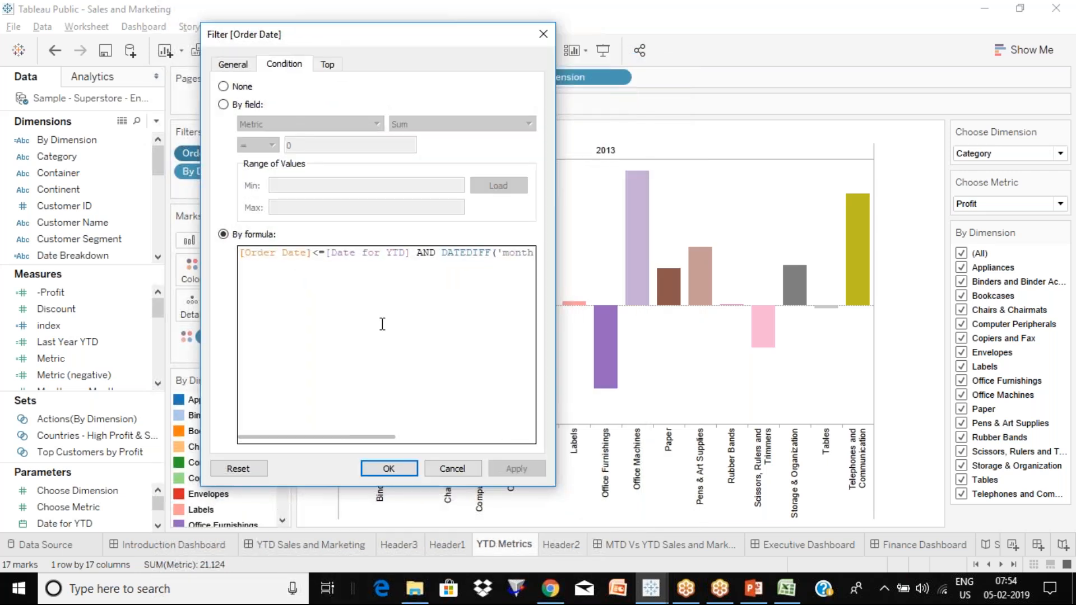
pyautogui.press('Right')
pyautogui.press('Right')
pyautogui.press('Right')
pyautogui.press('Right')
pyautogui.press('Right')
pyautogui.press('Right')
pyautogui.press('Right')
pyautogui.press('Right')
pyautogui.press('Right')
pyautogui.press('Right')
pyautogui.press('Right')
pyautogui.press('Right')
pyautogui.press('Right')
pyautogui.press('Right')
pyautogui.press('Right')
pyautogui.press('Home')
pyautogui.press('Right')
pyautogui.press('Right')
pyautogui.press('Right')
pyautogui.press('Right')
pyautogui.press('Right')
pyautogui.press('Right')
pyautogui.press('Right')
pyautogui.press('Right')
pyautogui.press('Right')
pyautogui.press('Right')
pyautogui.press('Right')
pyautogui.press('Right')
pyautogui.press('Right')
pyautogui.press('Right')
pyautogui.press('Right')
pyautogui.press('Right')
pyautogui.press('Right')
pyautogui.press('Right')
pyautogui.press('Right')
pyautogui.press('Right')
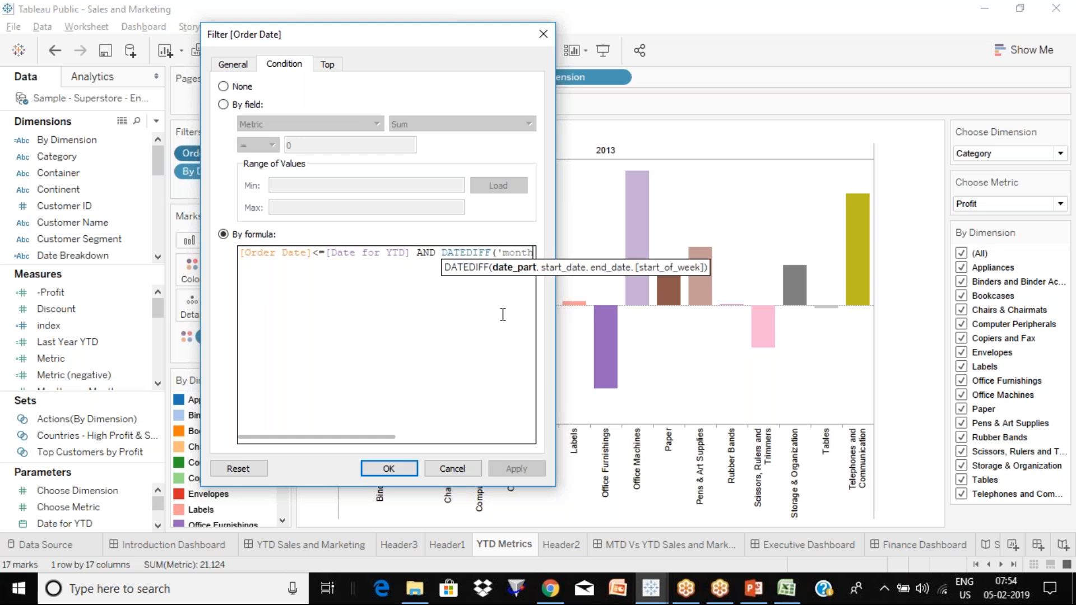
pyautogui.press('Right')
pyautogui.press('Right')
pyautogui.press('Right')
pyautogui.press('Right')
pyautogui.press('Right')
pyautogui.press('Right')
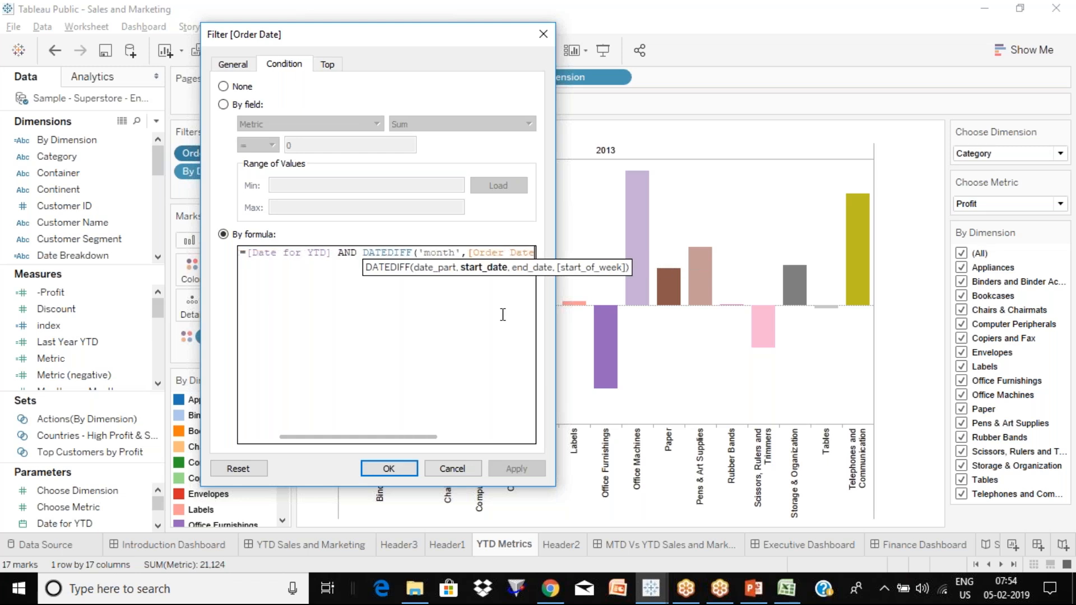
pyautogui.press('Right')
pyautogui.press('Right')
pyautogui.press('Right')
pyautogui.press('Right')
pyautogui.press('Right')
pyautogui.press('Right')
pyautogui.press('Right')
pyautogui.press('Right')
pyautogui.press('Right')
pyautogui.press('Right')
pyautogui.press('Right')
pyautogui.press('Right')
pyautogui.press('Right')
pyautogui.press('Right')
pyautogui.press('Right')
pyautogui.press('Right')
pyautogui.press('Right')
pyautogui.press('Right')
pyautogui.press('Right')
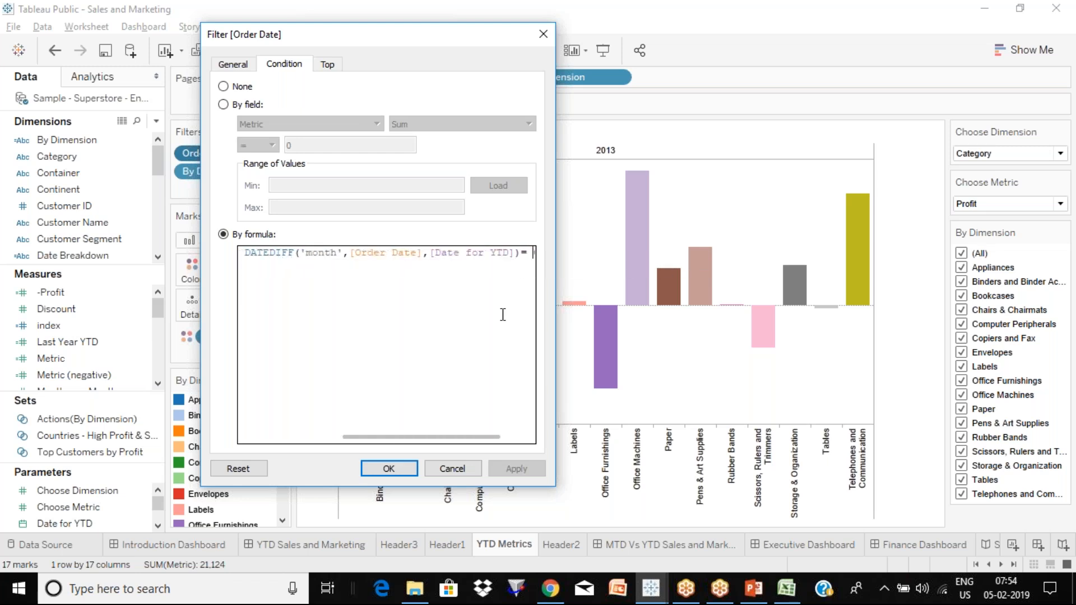
pyautogui.write('0')
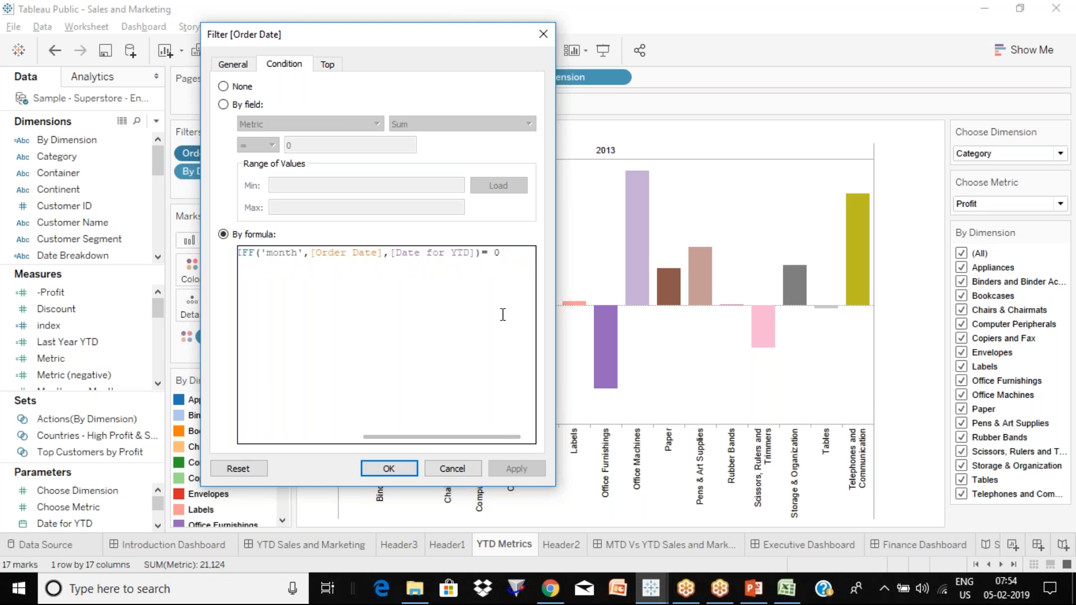
# Go back through the condition formula and highlight the DATEDIFF function name to examine it
pyautogui.press('Left')
pyautogui.press('Left')
pyautogui.press('Left')
pyautogui.press('Left')
pyautogui.press('Left')
pyautogui.press('Left')
pyautogui.press('Left')
pyautogui.press('Left')
pyautogui.press('Left')
pyautogui.press('Left')
pyautogui.press('Left')
pyautogui.press('Left')
pyautogui.press('Left')
pyautogui.press('Left')
pyautogui.press('Left')
pyautogui.press('Left')
pyautogui.press('Left')
pyautogui.press('Left')
pyautogui.press('Left')
pyautogui.press('Left')
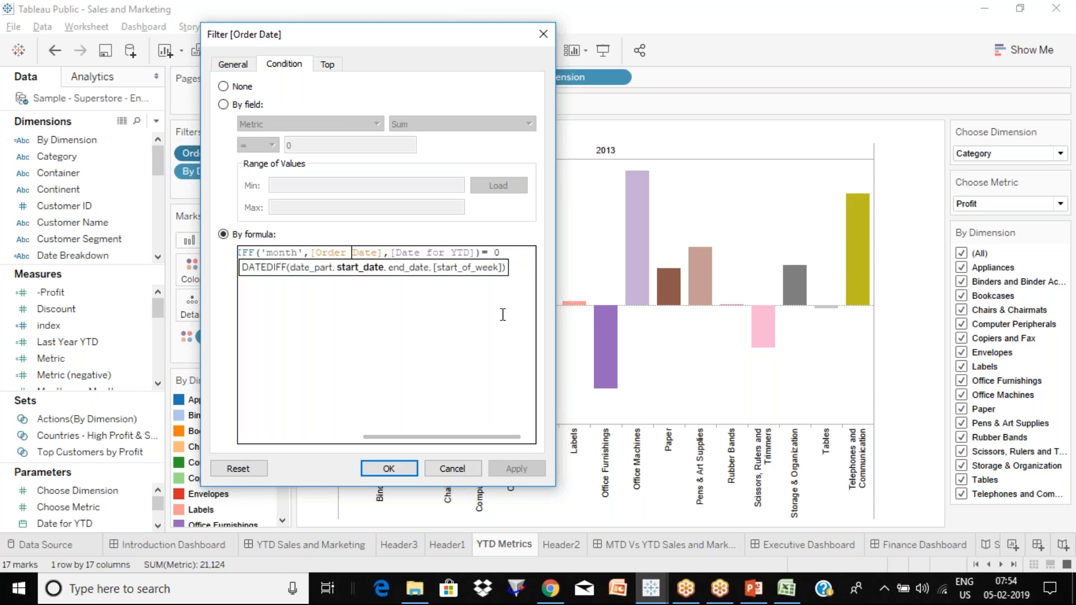
pyautogui.press('Left')
pyautogui.press('Left')
pyautogui.press('Left')
pyautogui.press('Left')
pyautogui.press('Left')
pyautogui.press('Left')
pyautogui.press('Left')
pyautogui.hotkey('ctrl', 'shift', 'Left')
pyautogui.hotkey('ctrl', 'shift', 'Left')
pyautogui.hotkey('ctrl', 'shift', 'Right')
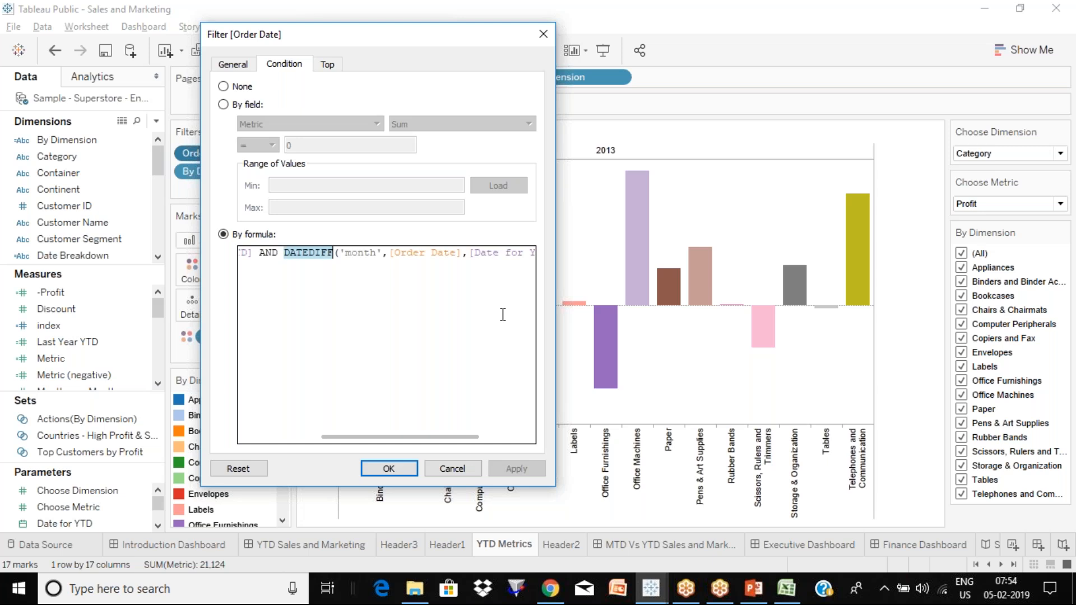
pyautogui.hotkey('ctrl', 'shift', 'Left')
pyautogui.hotkey('ctrl', 'shift', 'Right')
pyautogui.press('Right')
pyautogui.press('Left')
pyautogui.press('Left')
pyautogui.press('Left')
pyautogui.press('Left')
pyautogui.press('Left')
pyautogui.press('Left')
pyautogui.press('Left')
pyautogui.press('Left')
pyautogui.hotkey('ctrl', 'shift', 'Right')
pyautogui.hotkey('ctrl', 'shift', 'Left')
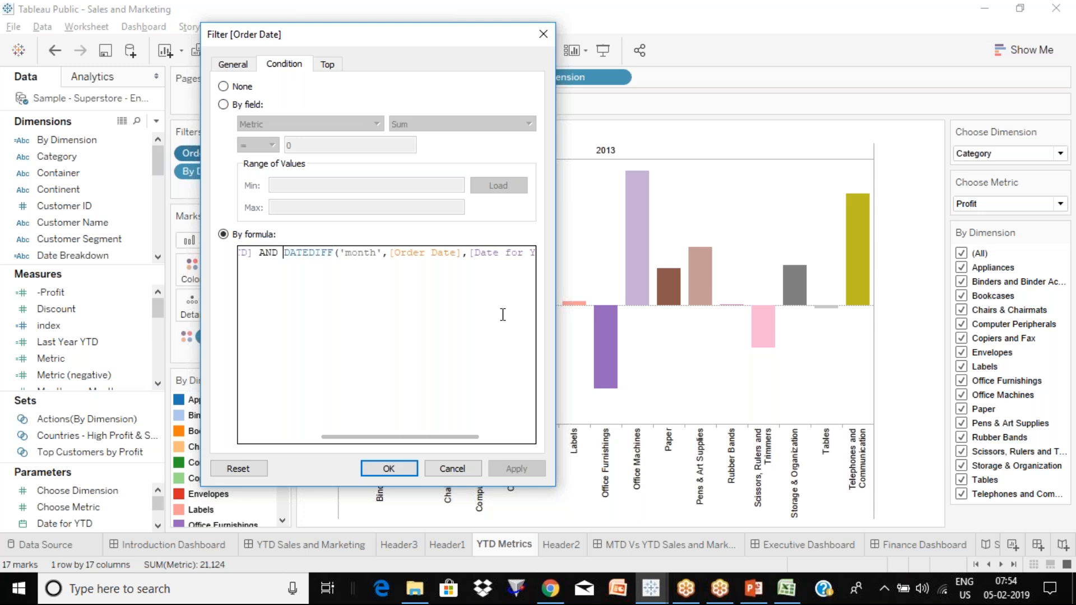
pyautogui.hotkey('ctrl', 'shift', 'Right')
pyautogui.hotkey('ctrl', 'shift', 'Left')
pyautogui.hotkey('ctrl', 'shift', 'Right')
pyautogui.hotkey('ctrl', 'shift', 'Left')
pyautogui.hotkey('ctrl', 'shift', 'Right')
pyautogui.hotkey('ctrl', 'shift', 'Left')
pyautogui.hotkey('ctrl', 'shift', 'Right')
pyautogui.hotkey('ctrl', 'shift', 'Left')
# Highlight the 'month' date part inside the DATEDIFF function of the condition formula to examine it
pyautogui.hotkey('ctrl', 'Right')
pyautogui.press('Right')
pyautogui.press('Right')
pyautogui.hotkey('shift', 'Right')
pyautogui.hotkey('shift', 'Right')
pyautogui.hotkey('shift', 'Right')
pyautogui.hotkey('shift', 'Right')
pyautogui.hotkey('shift', 'Right')
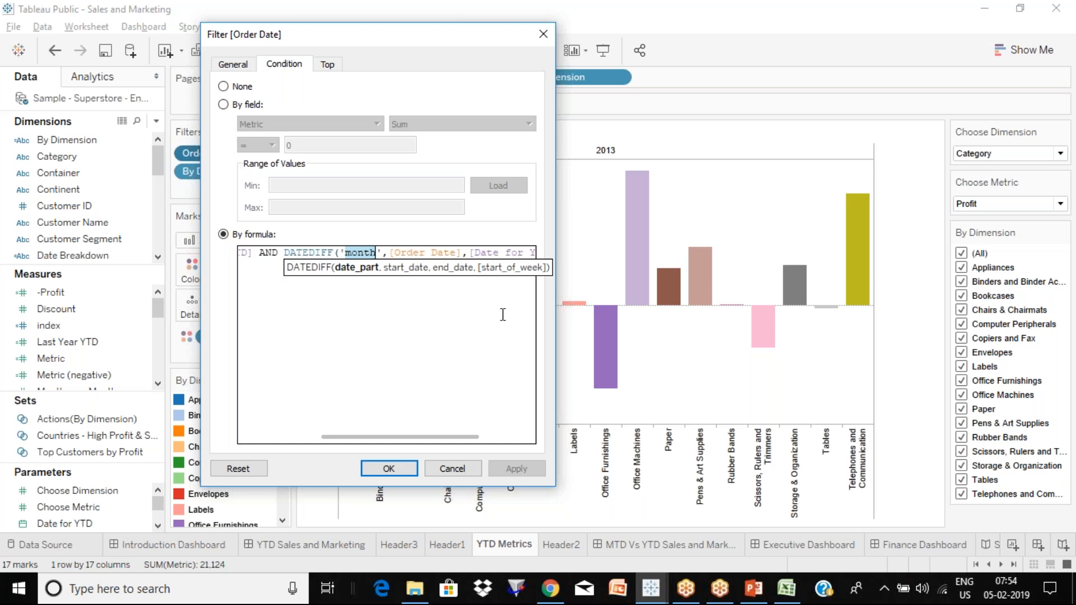
# Examine the start and end date arguments of DATEDIFF, highlighting Order Date and Date for YTD
pyautogui.press('Right')
pyautogui.press('Right')
pyautogui.press('Right')
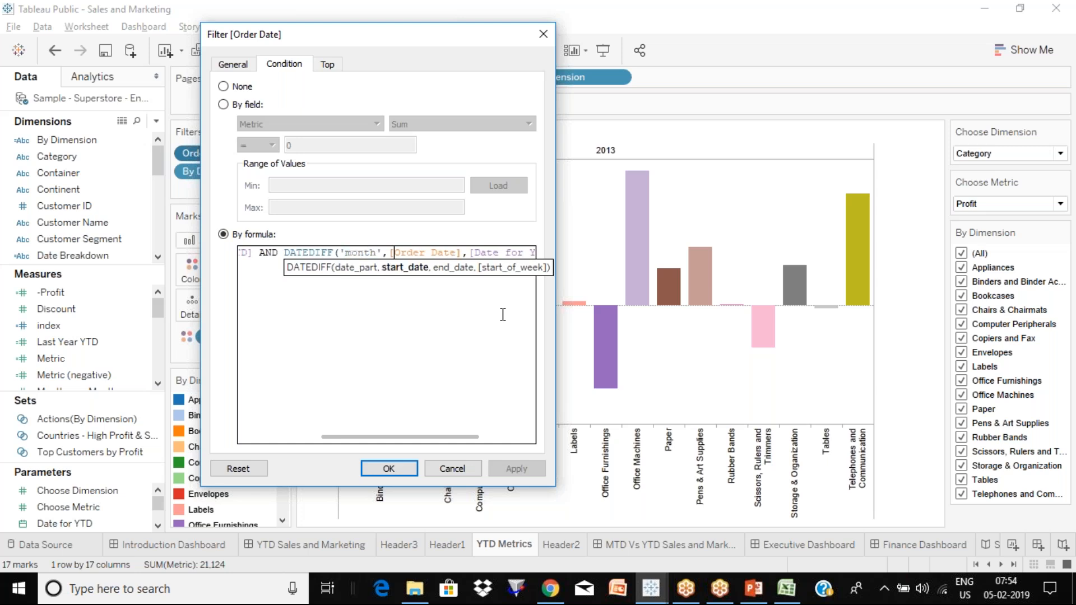
pyautogui.hotkey('ctrl', 'shift', 'Right')
pyautogui.hotkey('ctrl', 'shift', 'Right')
pyautogui.hotkey('ctrl', 'Right')
pyautogui.hotkey('ctrl', 'Right')
pyautogui.hotkey('ctrl', 'Left')
pyautogui.hotkey('ctrl', 'shift', 'Right')
pyautogui.hotkey('ctrl', 'shift', 'Right')
pyautogui.hotkey('ctrl', 'shift', 'Right')
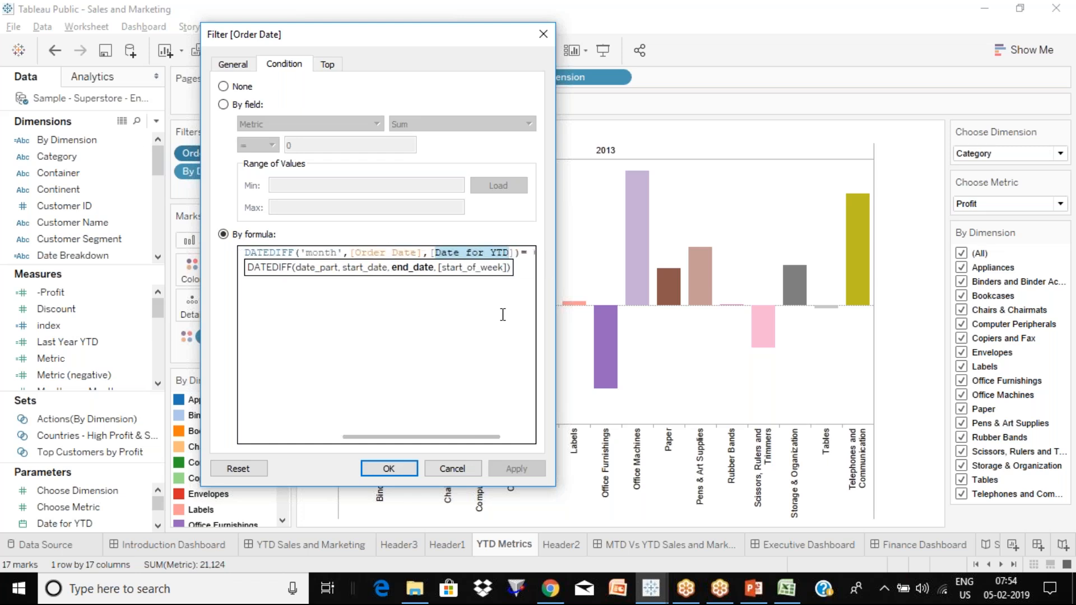
# Go back over the DATEDIFF arguments and highlight the = 0 comparison at the formula's end
pyautogui.press('Left')
pyautogui.hotkey('ctrl', 'Left')
pyautogui.hotkey('ctrl', 'Left')
pyautogui.hotkey('ctrl', 'Left')
pyautogui.hotkey('ctrl', 'Left')
pyautogui.hotkey('ctrl', 'shift', 'Left')
pyautogui.hotkey('ctrl', 'Right')
pyautogui.hotkey('ctrl', 'Right')
pyautogui.hotkey('ctrl', 'Right')
pyautogui.hotkey('ctrl', 'Right')
pyautogui.hotkey('ctrl', 'Right')
pyautogui.hotkey('ctrl', 'Right')
pyautogui.hotkey('ctrl', 'Right')
pyautogui.hotkey('ctrl', 'Right')
pyautogui.hotkey('ctrl', 'Right')
pyautogui.hotkey('ctrl', 'Right')
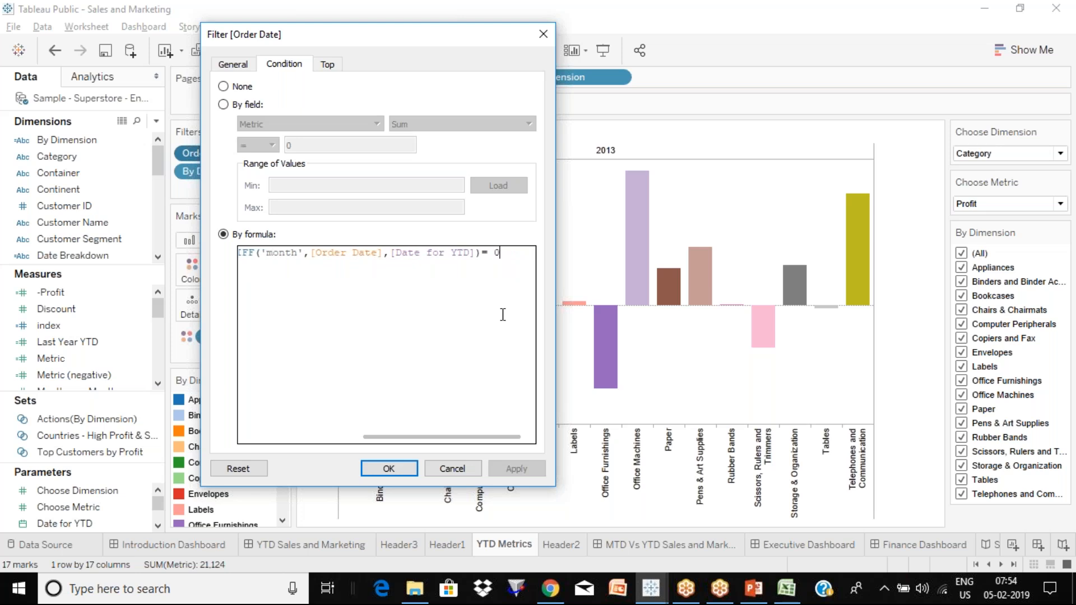
pyautogui.hotkey('shift', 'Left')
pyautogui.hotkey('shift', 'Left')
pyautogui.hotkey('shift', 'Left')
pyautogui.hotkey('shift', 'Left')
pyautogui.hotkey('shift', 'Left')
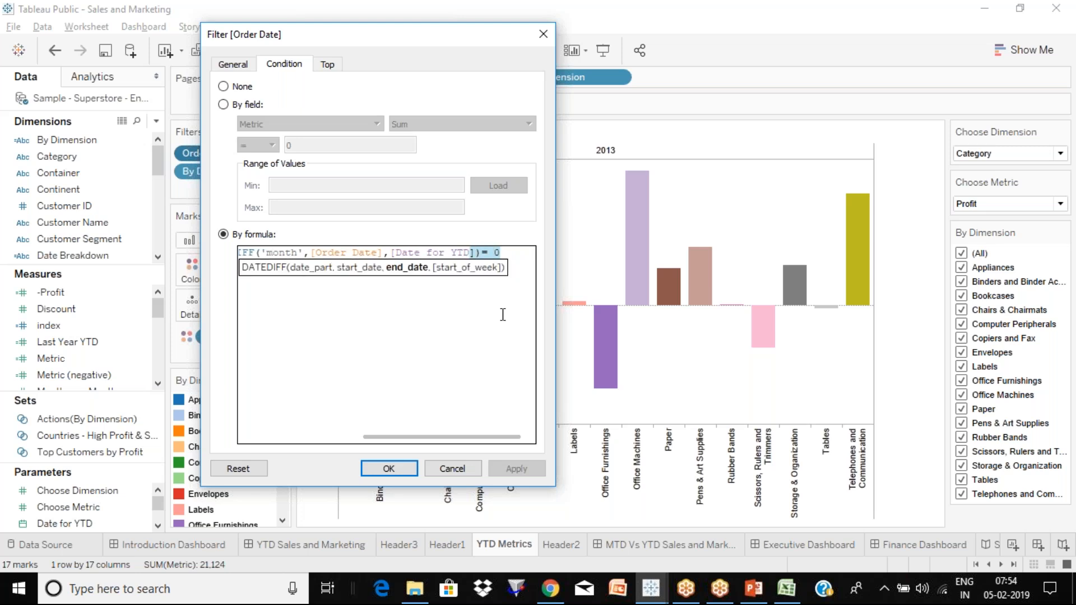
# Return to the beginning of the condition formula and highlight the [Order Date]<=[Date for YTD] comparison
pyautogui.press('Left')
pyautogui.hotkey('ctrl', 'Left')
pyautogui.hotkey('ctrl', 'Left')
pyautogui.hotkey('ctrl', 'Left')
pyautogui.press('Left')
pyautogui.press('Left')
pyautogui.press('Left')
pyautogui.press('Left')
pyautogui.press('Left')
pyautogui.press('Left')
pyautogui.press('Left')
pyautogui.press('Left')
pyautogui.press('Left')
pyautogui.press('Left')
pyautogui.press('Left')
pyautogui.press('Left')
pyautogui.press('Left')
pyautogui.press('Left')
pyautogui.press('Left')
pyautogui.press('Left')
pyautogui.press('Left')
pyautogui.press('Left')
pyautogui.press('Left')
pyautogui.press('Left')
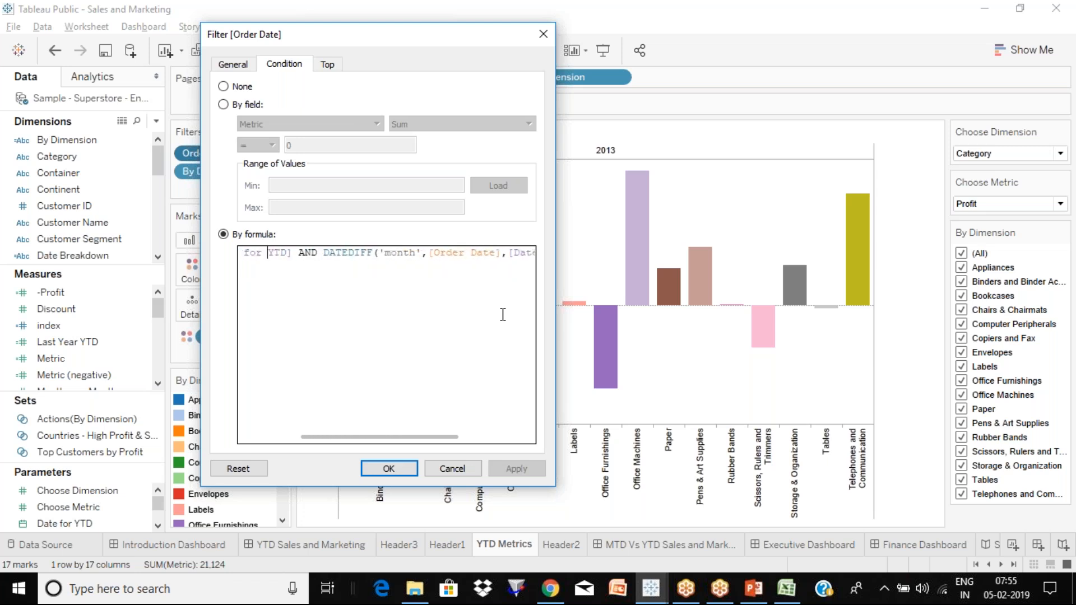
pyautogui.press('Left')
pyautogui.press('Left')
pyautogui.press('Left')
pyautogui.press('Left')
pyautogui.press('Left')
pyautogui.press('Left')
pyautogui.press('Left')
pyautogui.press('Left')
pyautogui.press('Left')
pyautogui.press('Left')
pyautogui.press('Left')
pyautogui.press('Left')
pyautogui.press('Left')
pyautogui.press('Left')
pyautogui.press('Left')
pyautogui.press('Left')
pyautogui.press('Left')
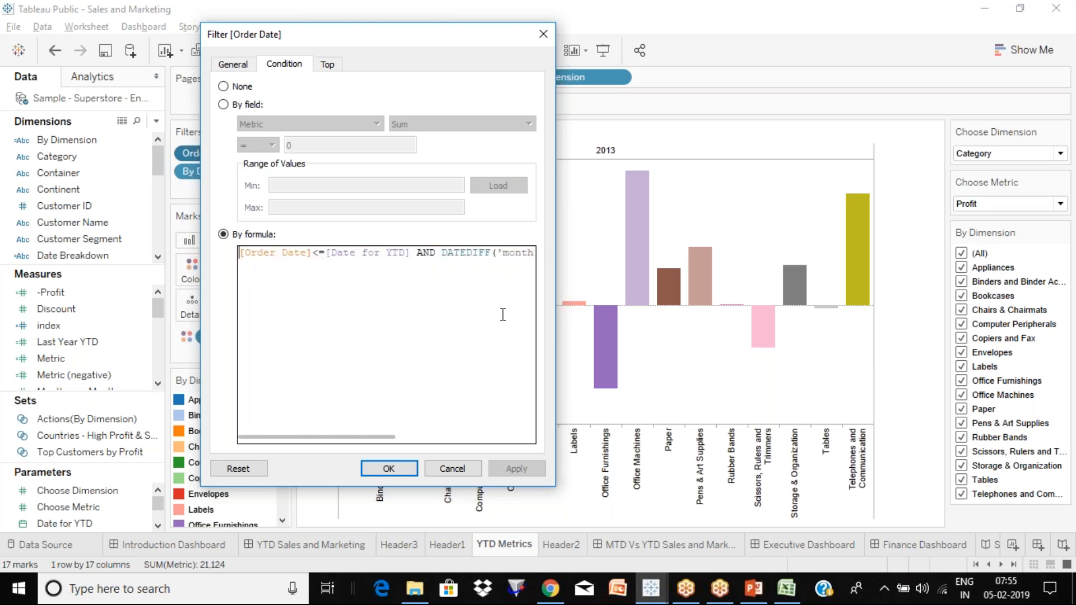
pyautogui.hotkey('shift', 'Right')
pyautogui.hotkey('shift', 'Right')
pyautogui.hotkey('shift', 'Right')
pyautogui.hotkey('shift', 'Right')
pyautogui.hotkey('shift', 'Right')
pyautogui.hotkey('shift', 'Right')
pyautogui.hotkey('shift', 'Right')
pyautogui.hotkey('shift', 'Right')
pyautogui.hotkey('shift', 'Right')
pyautogui.hotkey('shift', 'Right')
pyautogui.hotkey('shift', 'Right')
pyautogui.hotkey('shift', 'Right')
pyautogui.hotkey('shift', 'Right')
pyautogui.hotkey('shift', 'Right')
pyautogui.hotkey('shift', 'Right')
pyautogui.hotkey('shift', 'Right')
pyautogui.hotkey('shift', 'Right')
pyautogui.hotkey('shift', 'Right')
pyautogui.hotkey('shift', 'Right')
pyautogui.hotkey('shift', 'Right')
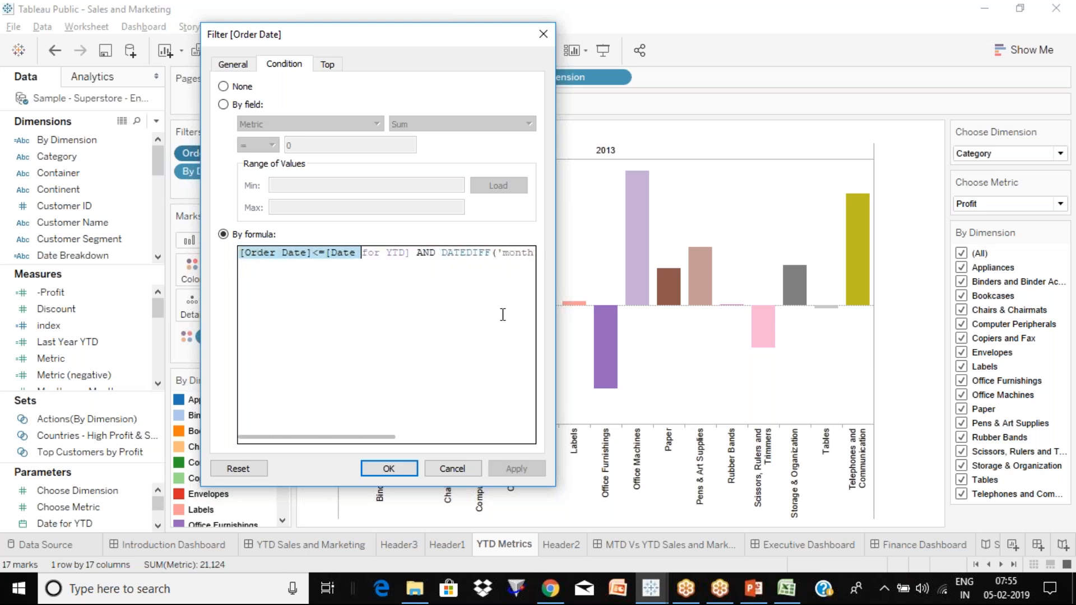
pyautogui.hotkey('shift', 'Right')
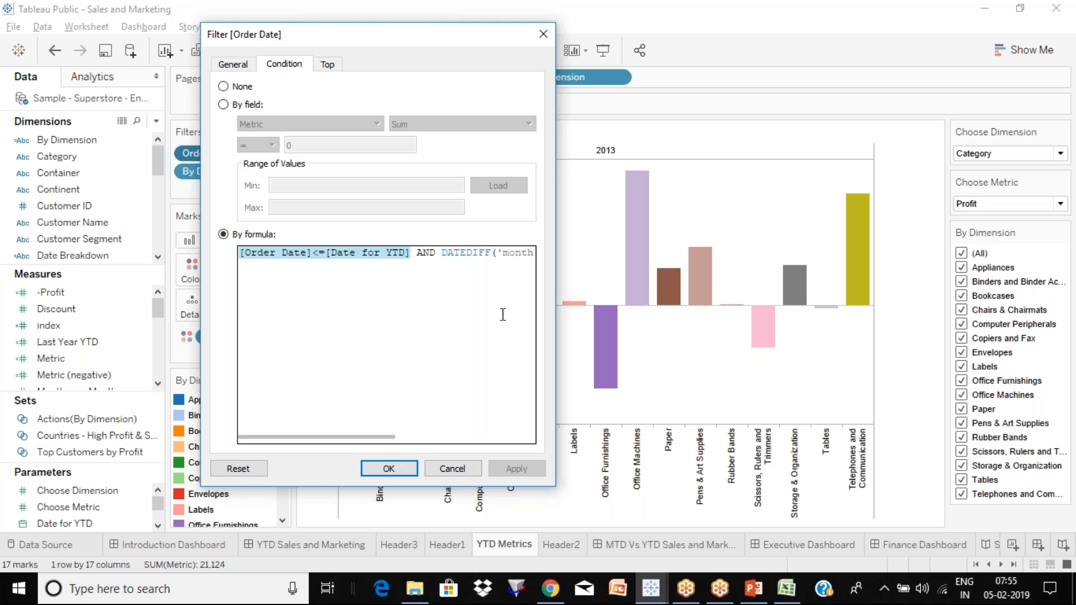
# Review the DATEDIFF part through to the formula's end, and highlight the comparison before AND again
pyautogui.click(502, 315)
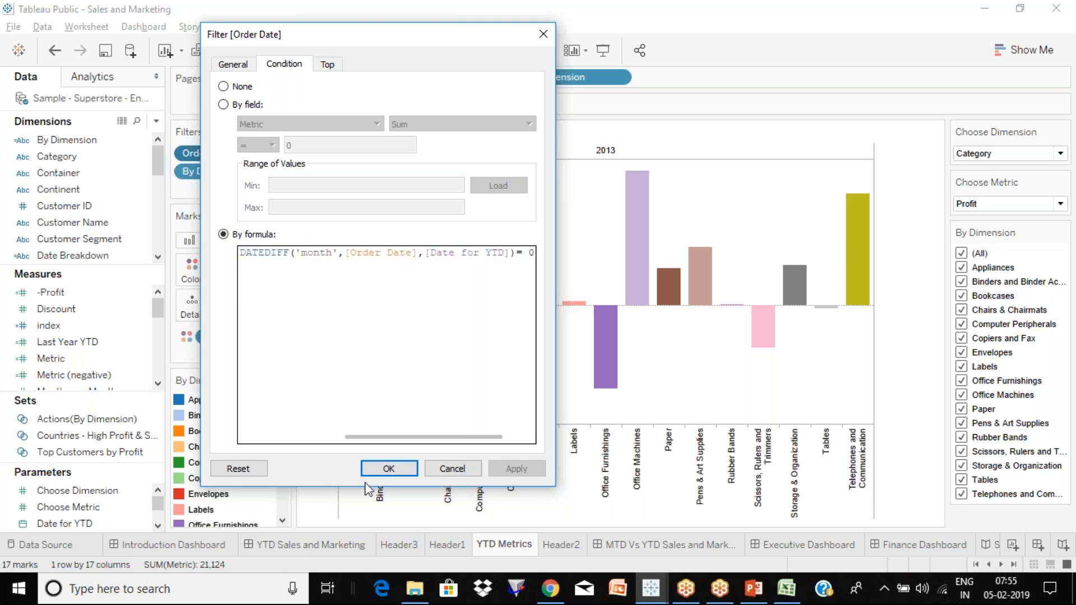
pyautogui.moveTo(404, 437); pyautogui.dragTo(453, 439)
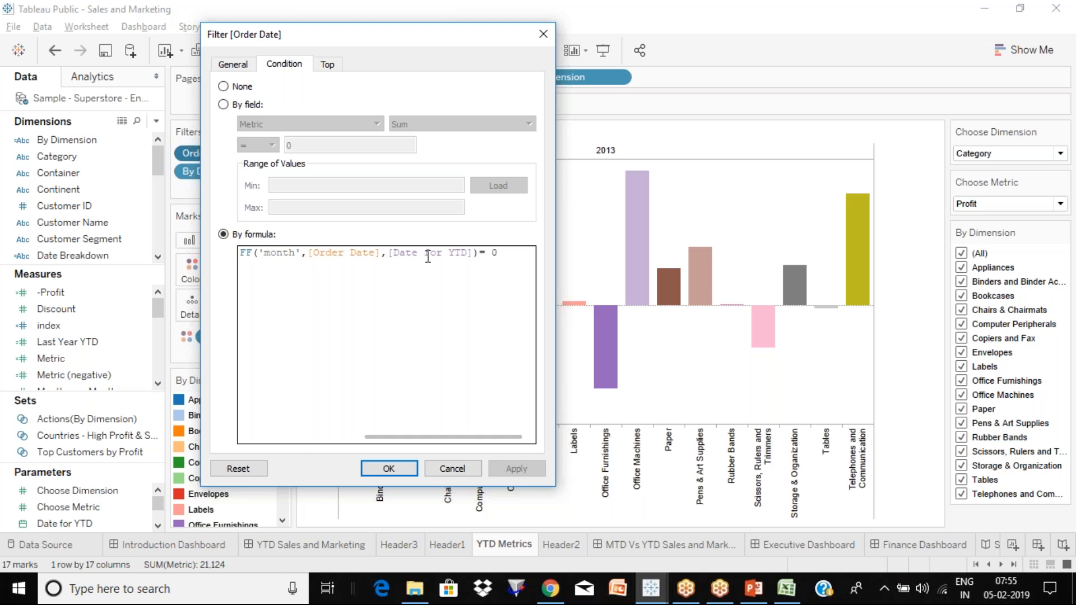
pyautogui.press('Home')
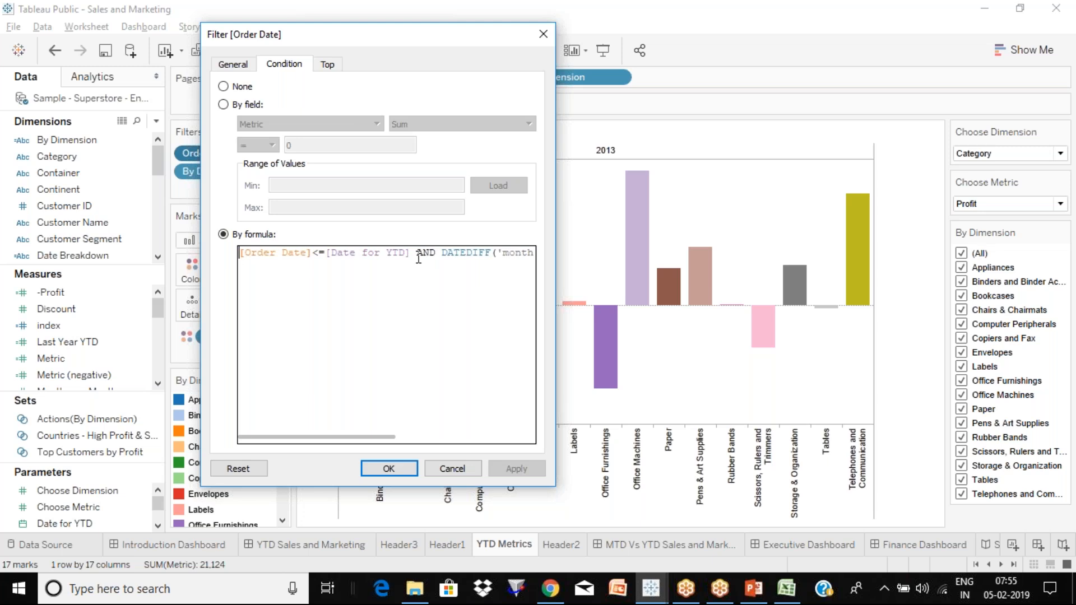
pyautogui.keyDown('shift'); pyautogui.click(417, 257); pyautogui.keyUp('shift')
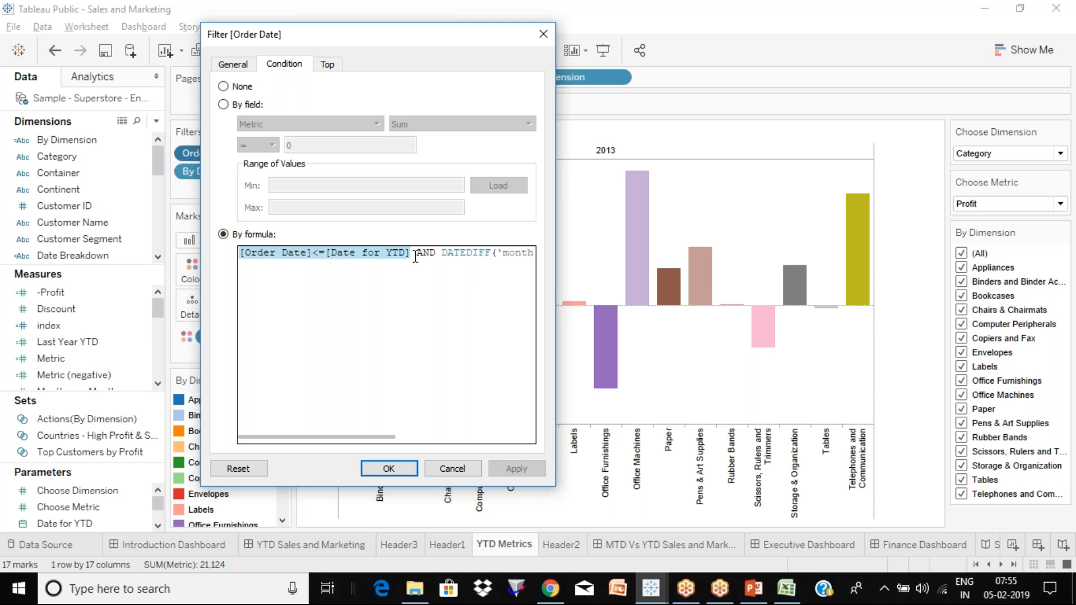
pyautogui.click(415, 256)
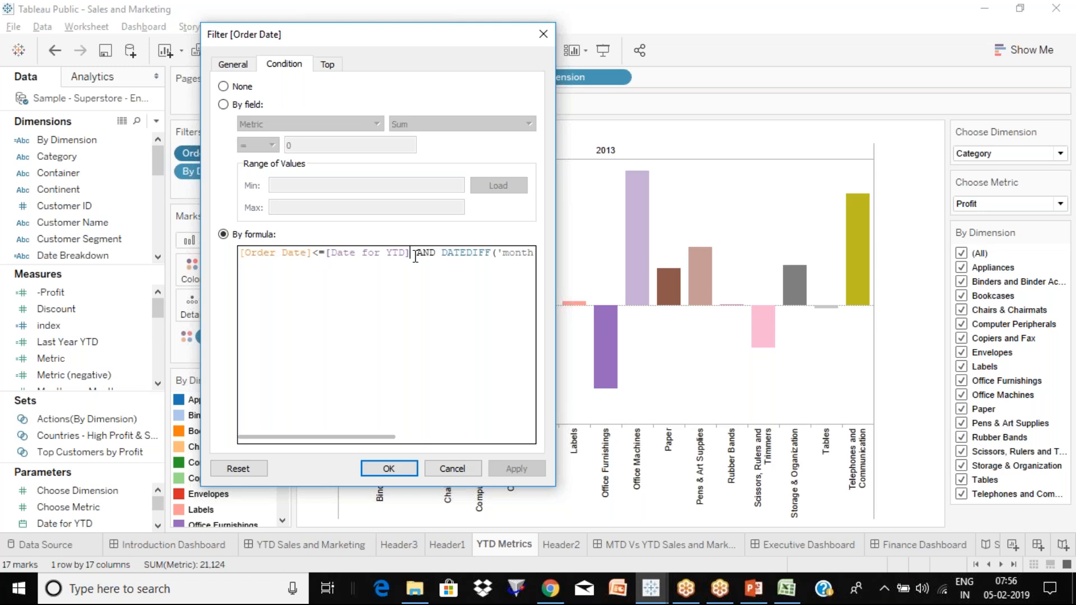
# Examine the Order Date filter's condition formula, covering the Date for YTD comparison and the DATEDIFF month expression
pyautogui.hotkey('shift', 'Home')
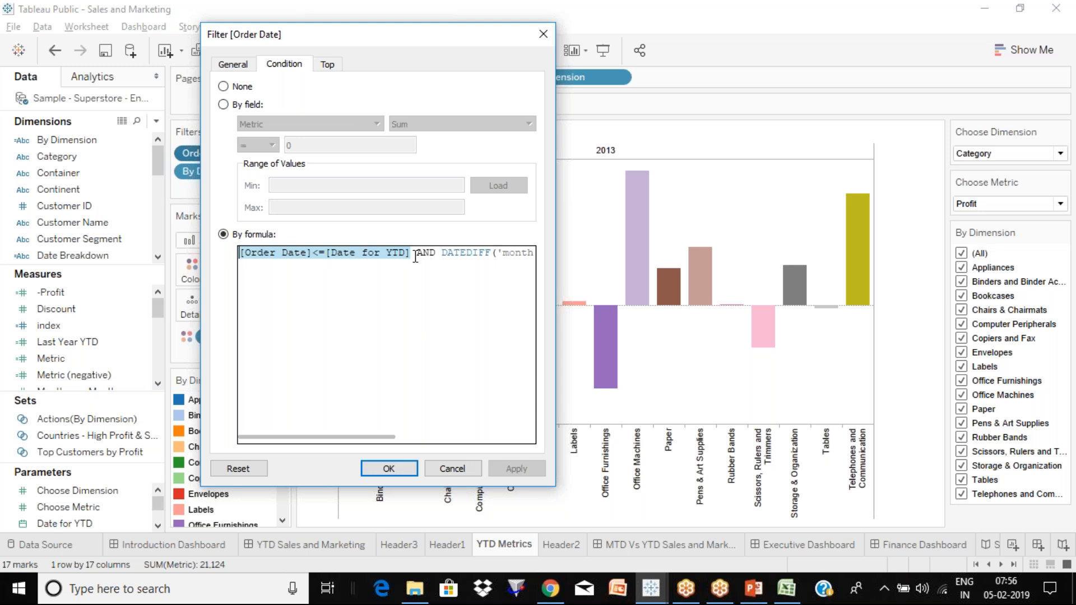
pyautogui.press('Right')
pyautogui.hotkey('shift', 'Left')
pyautogui.hotkey('shift', 'Left')
pyautogui.hotkey('shift', 'Left')
pyautogui.hotkey('shift', 'Left')
pyautogui.hotkey('shift', 'Left')
pyautogui.hotkey('shift', 'Left')
pyautogui.hotkey('shift', 'Left')
pyautogui.hotkey('shift', 'Left')
pyautogui.hotkey('shift', 'Left')
pyautogui.hotkey('shift', 'Left')
pyautogui.hotkey('shift', 'Left')
pyautogui.hotkey('shift', 'Left')
pyautogui.hotkey('shift', 'Left')
pyautogui.hotkey('shift', 'Left')
pyautogui.hotkey('shift', 'Left')
pyautogui.hotkey('shift', 'Left')
pyautogui.hotkey('shift', 'Left')
pyautogui.hotkey('shift', 'Left')
pyautogui.hotkey('shift', 'Left')
pyautogui.hotkey('shift', 'Left')
pyautogui.hotkey('shift', 'Left')
pyautogui.hotkey('shift', 'Left')
pyautogui.hotkey('shift', 'Left')
pyautogui.hotkey('shift', 'Left')
pyautogui.hotkey('shift', 'Left')
pyautogui.hotkey('shift', 'Left')
pyautogui.hotkey('shift', 'Left')
pyautogui.hotkey('shift', 'Left')
pyautogui.click(368, 289)
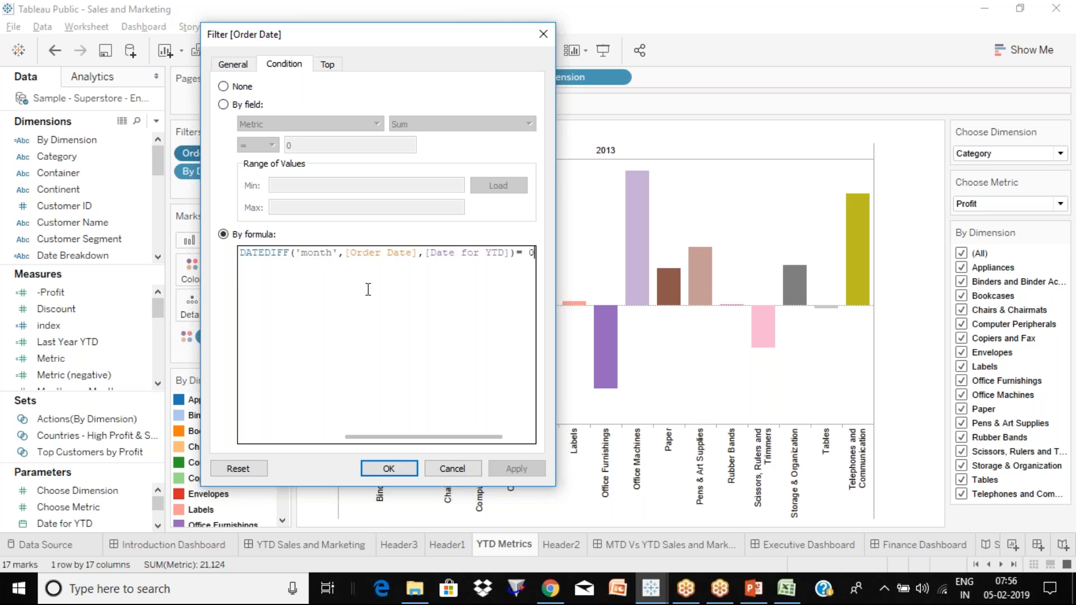
pyautogui.press('Home')
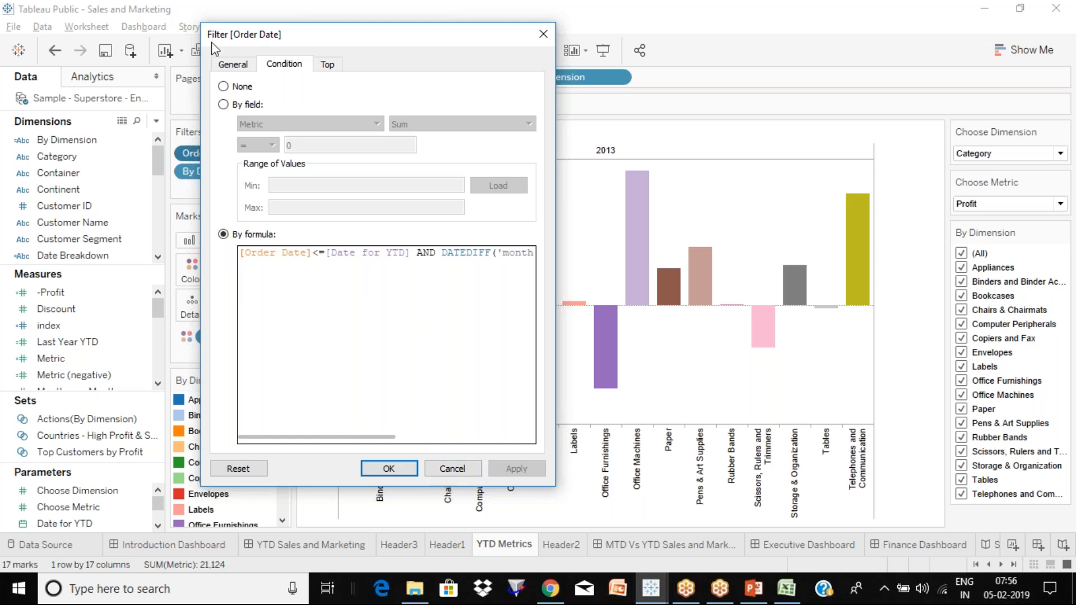
# Review the Order Date filter's general settings, then cancel the filter dialog and dismiss the ByteFence advertisement
pyautogui.click(233, 65)
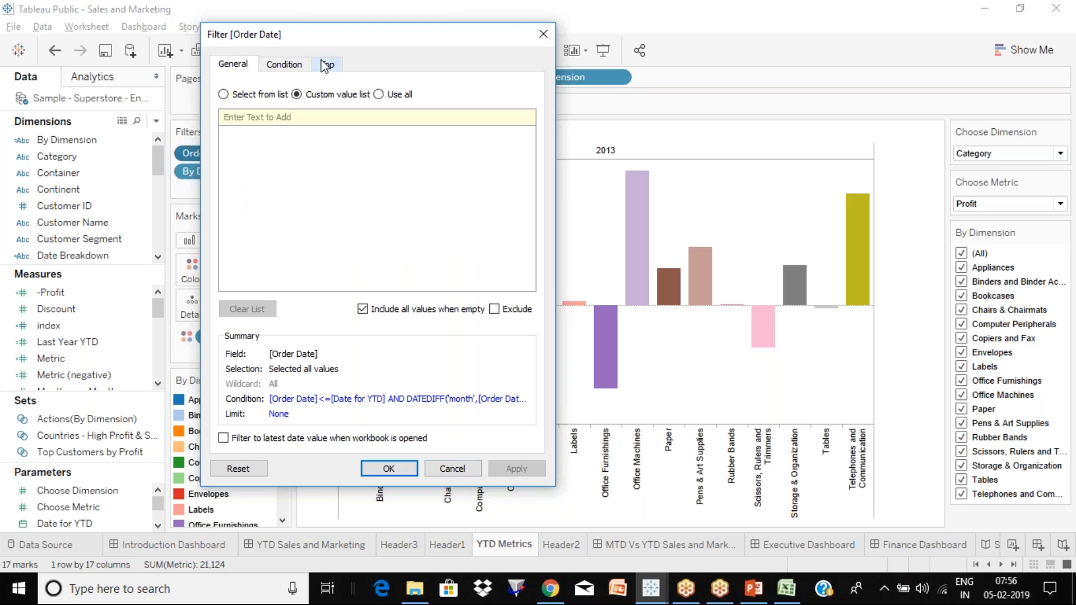
pyautogui.click(276, 70)
pyautogui.click(381, 310)
pyautogui.click(452, 469)
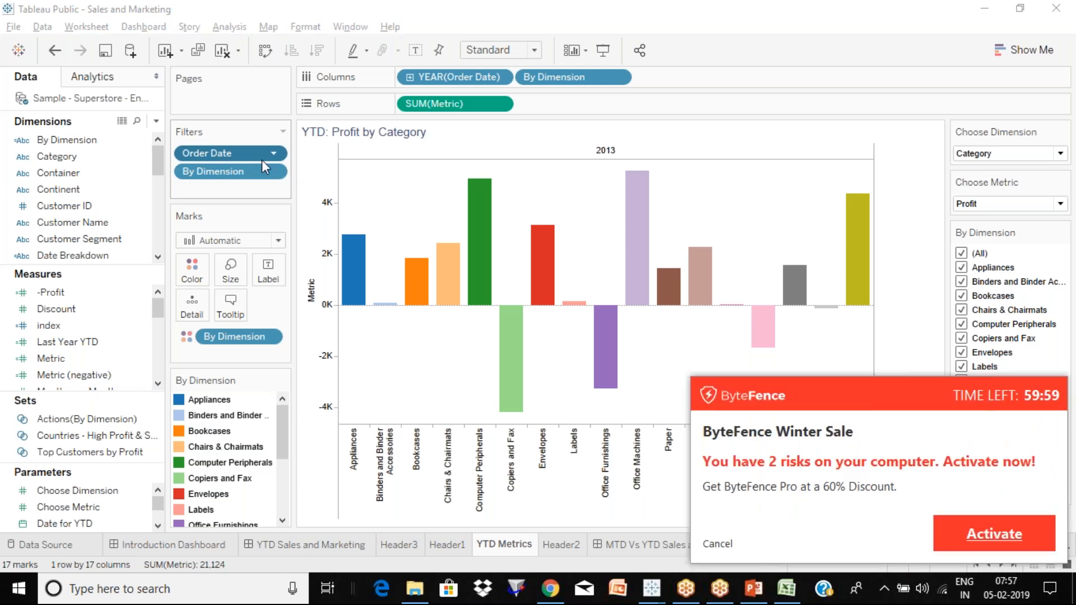
pyautogui.click(717, 543)
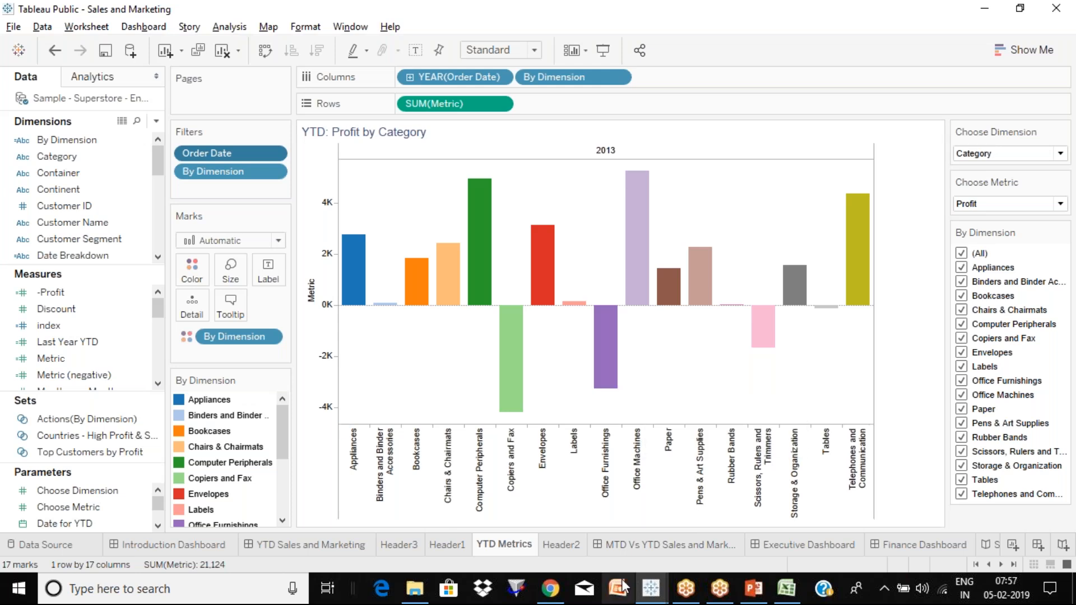
# Open the YTD vs MTD worksheet from its chart on the MTD Vs YTD Sales and Marketing dashboard
pyautogui.click(667, 545)
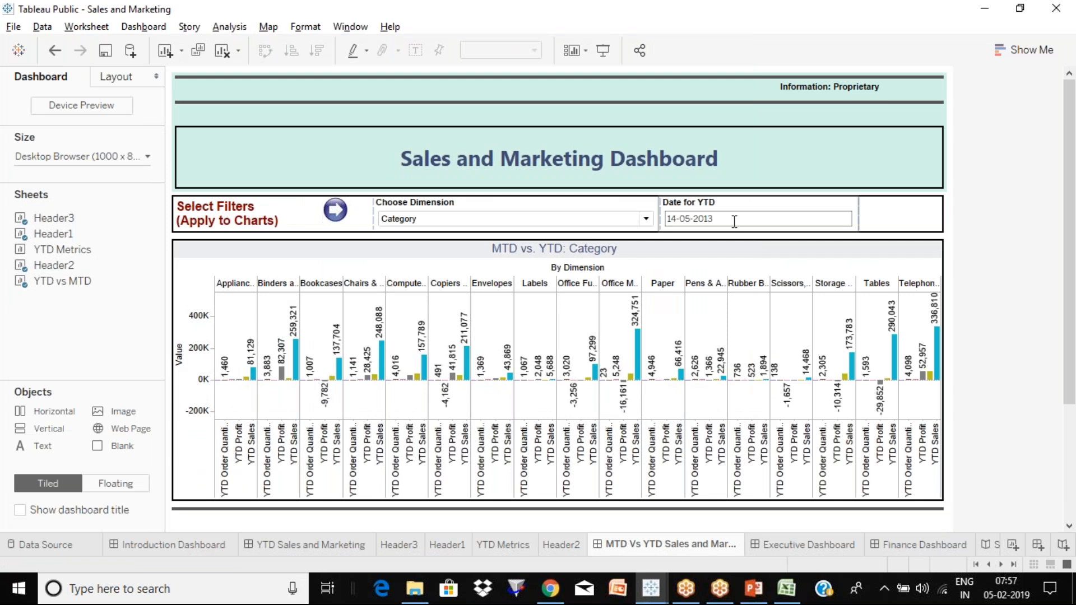
pyautogui.click(857, 269)
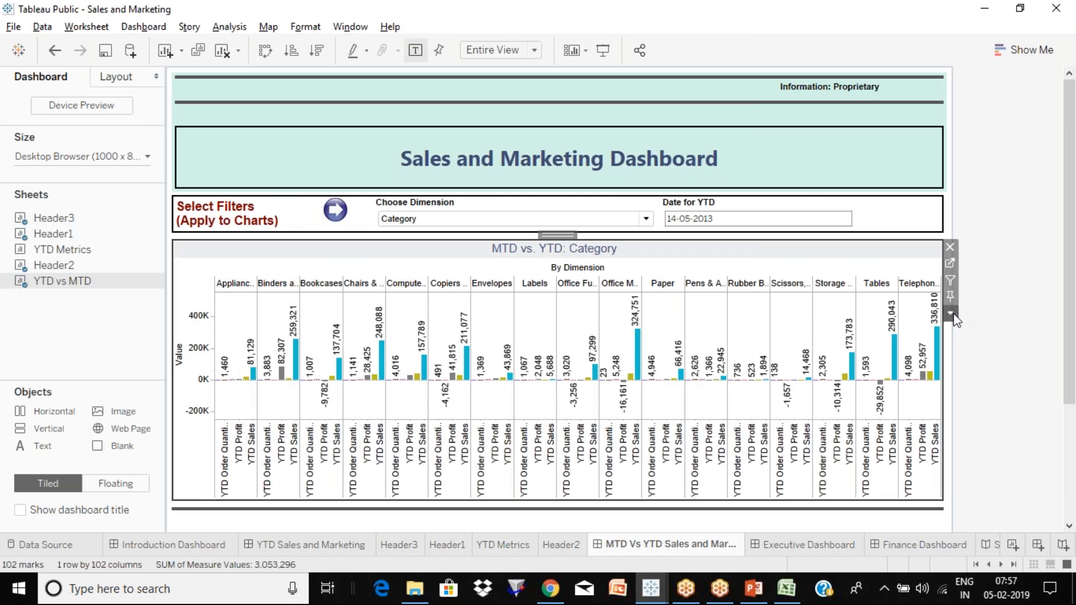
pyautogui.click(950, 264)
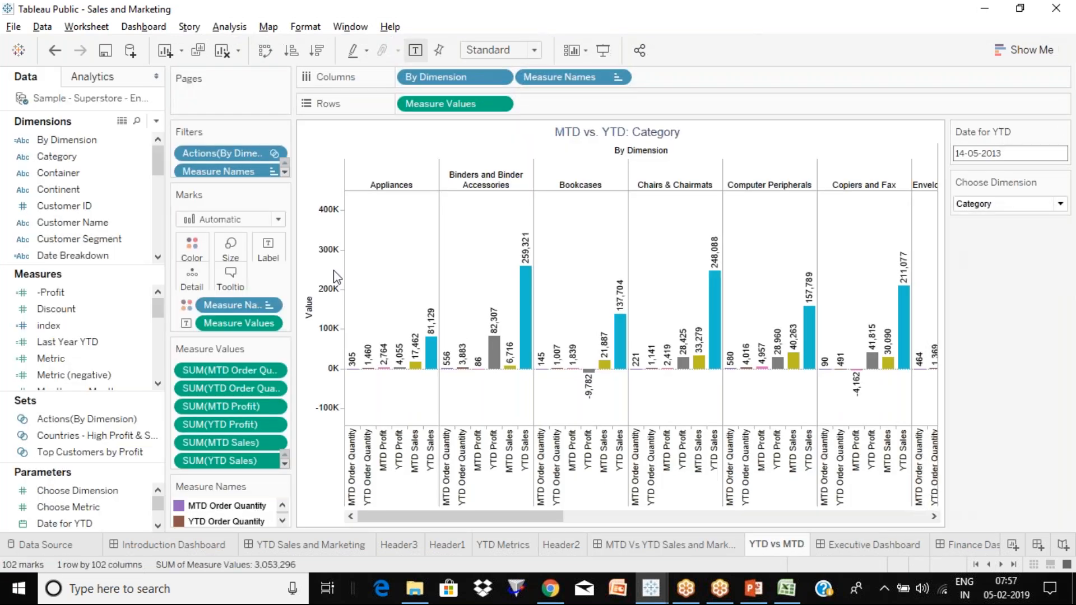
# Open the Date Breakdown calculated field, enlarge its editor to read the whole formula, and close it
pyautogui.click(158, 526)
pyautogui.click(158, 526)
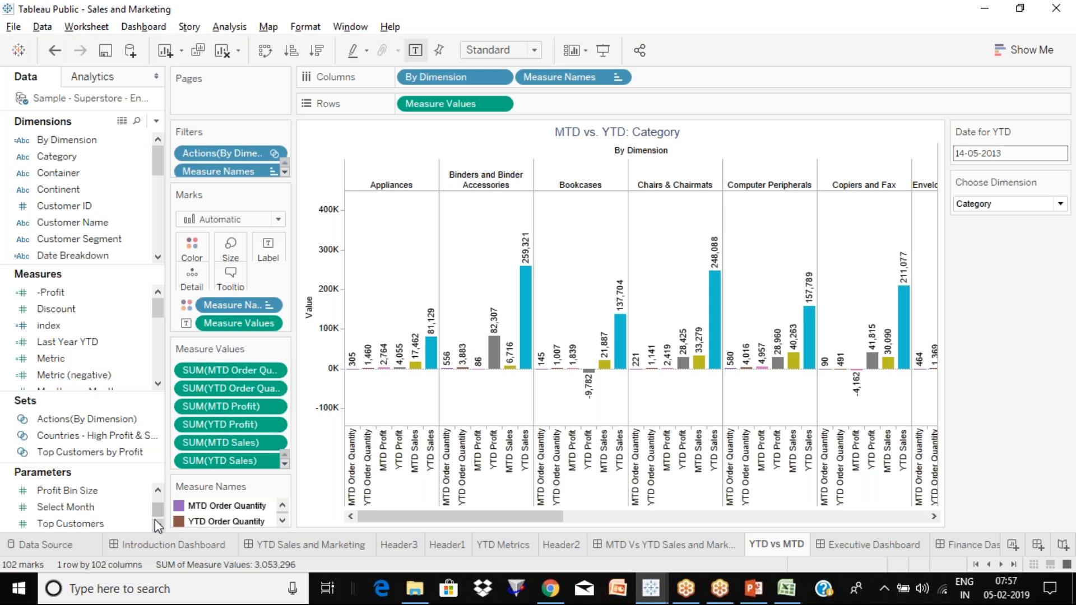
pyautogui.click(158, 491)
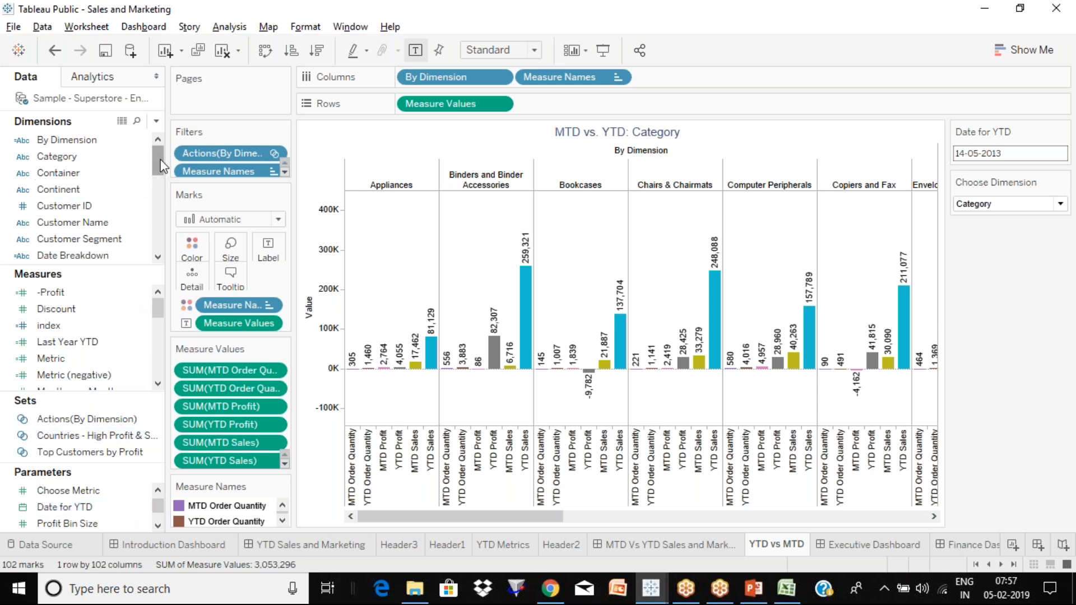
pyautogui.click(142, 256)
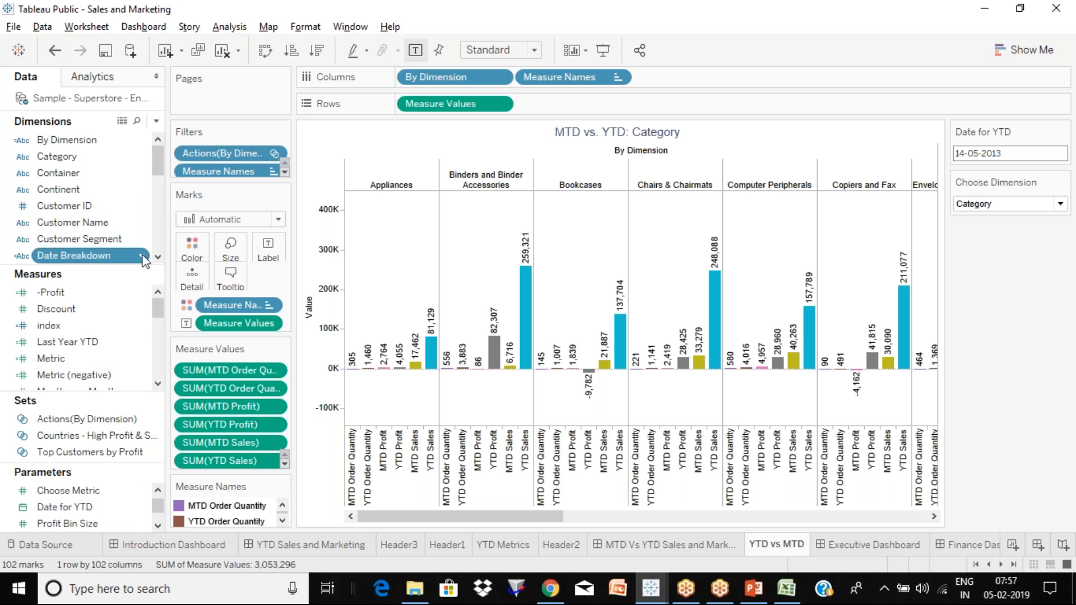
pyautogui.click(144, 258)
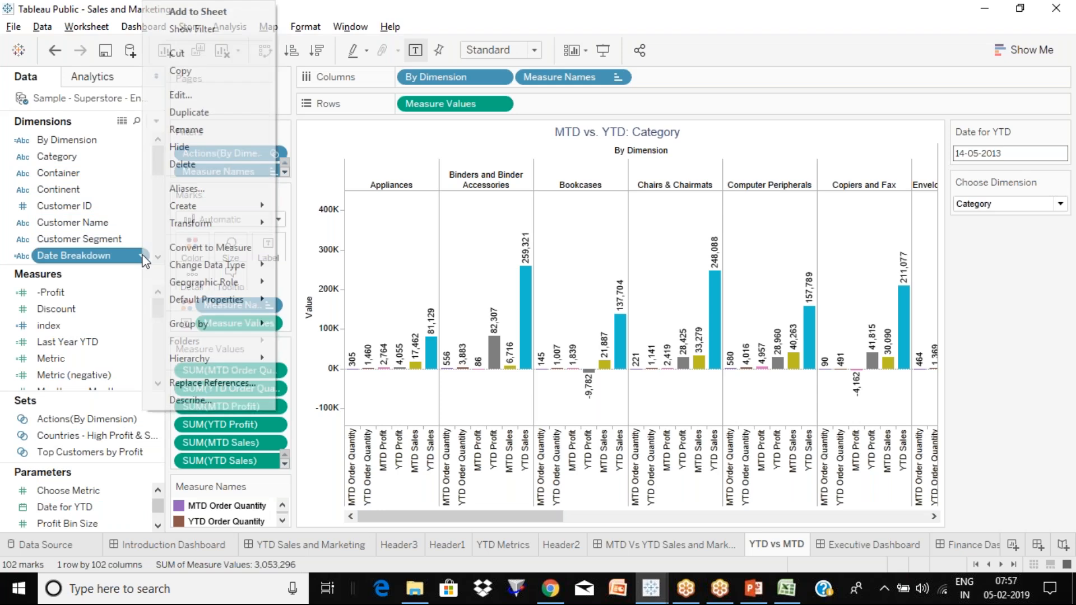
pyautogui.click(196, 95)
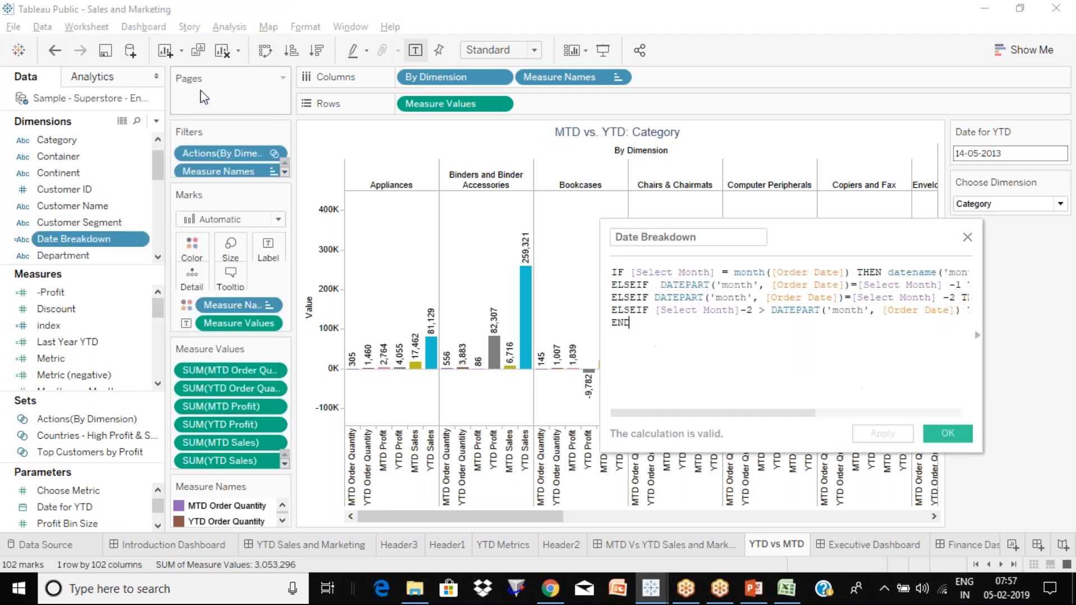
pyautogui.moveTo(829, 228); pyautogui.dragTo(418, 158)
pyautogui.moveTo(626, 394); pyautogui.dragTo(969, 450)
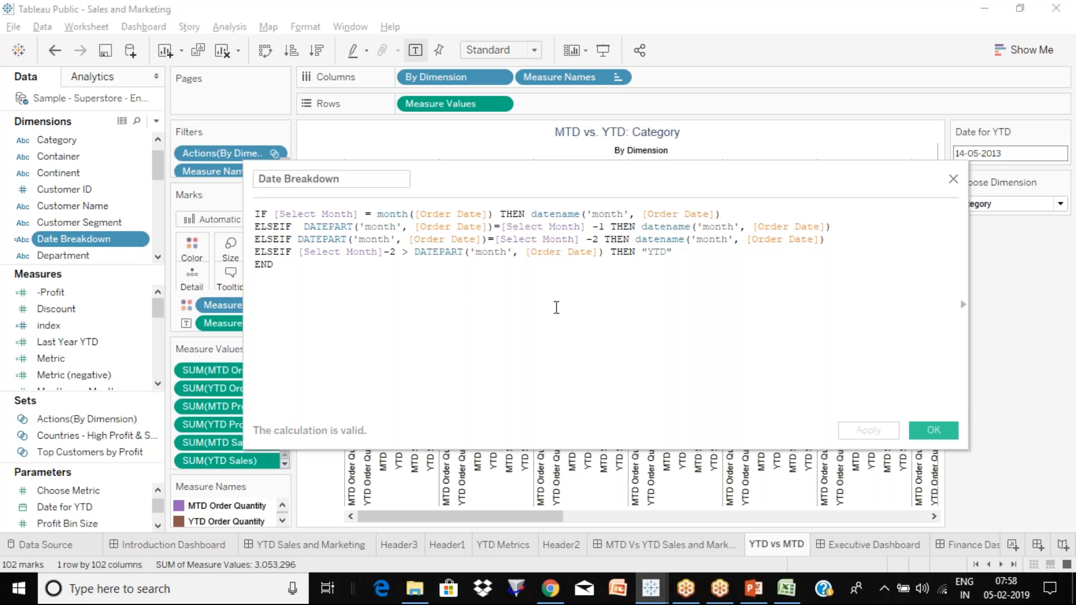
pyautogui.click(953, 179)
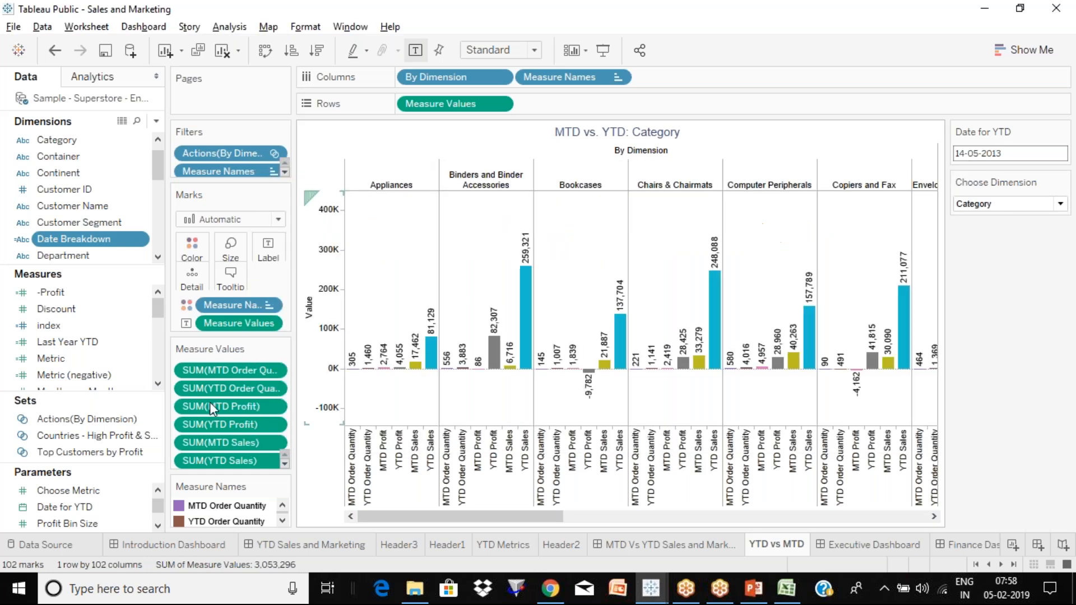
# Inspect the Date for YTD parameter's definition and its date picker without changing the date
pyautogui.click(142, 508)
pyautogui.click(193, 313)
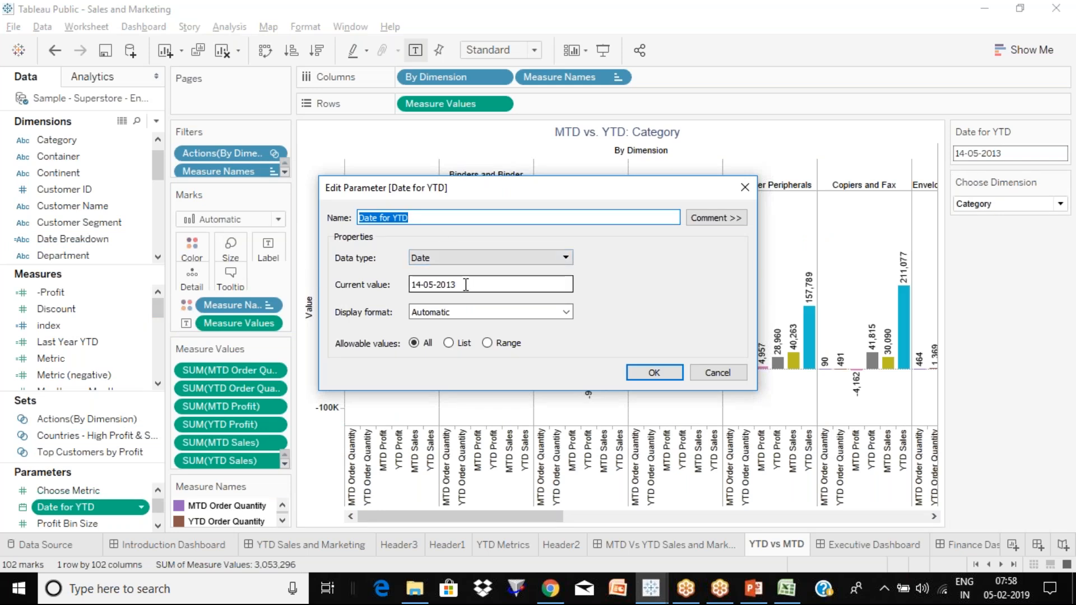
pyautogui.click(715, 373)
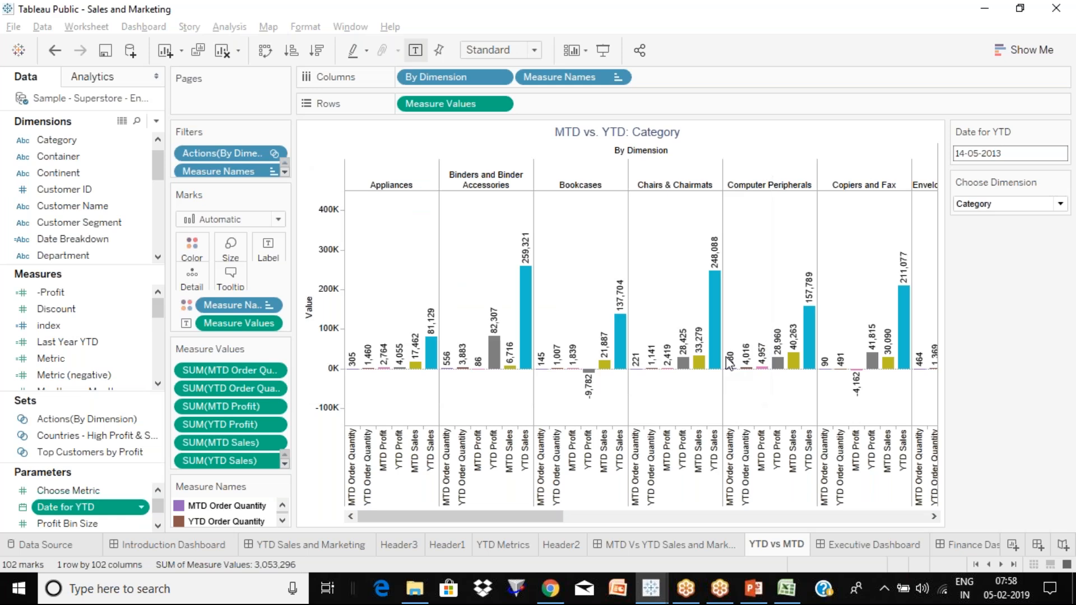
pyautogui.click(1010, 153)
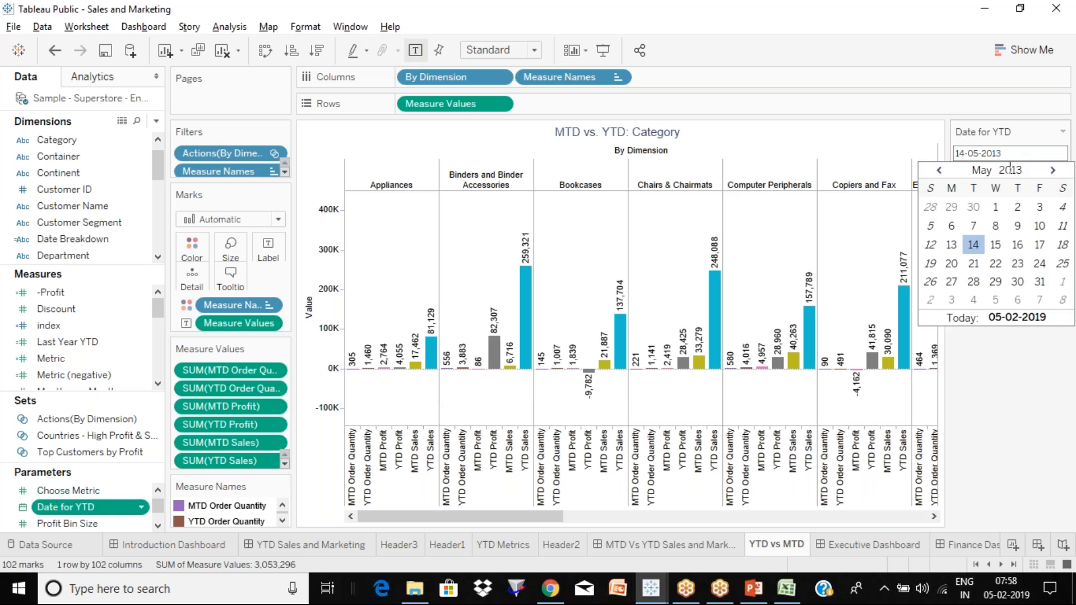
pyautogui.press('Escape')
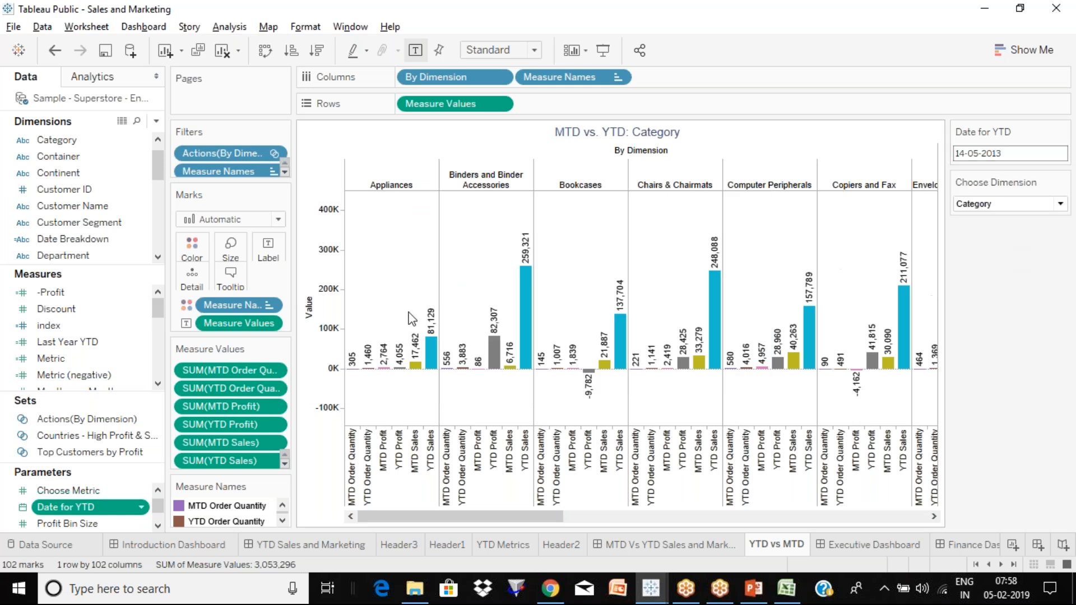
# Duplicate the Date Breakdown dimension and undo the duplication
pyautogui.click(148, 245)
pyautogui.click(148, 245)
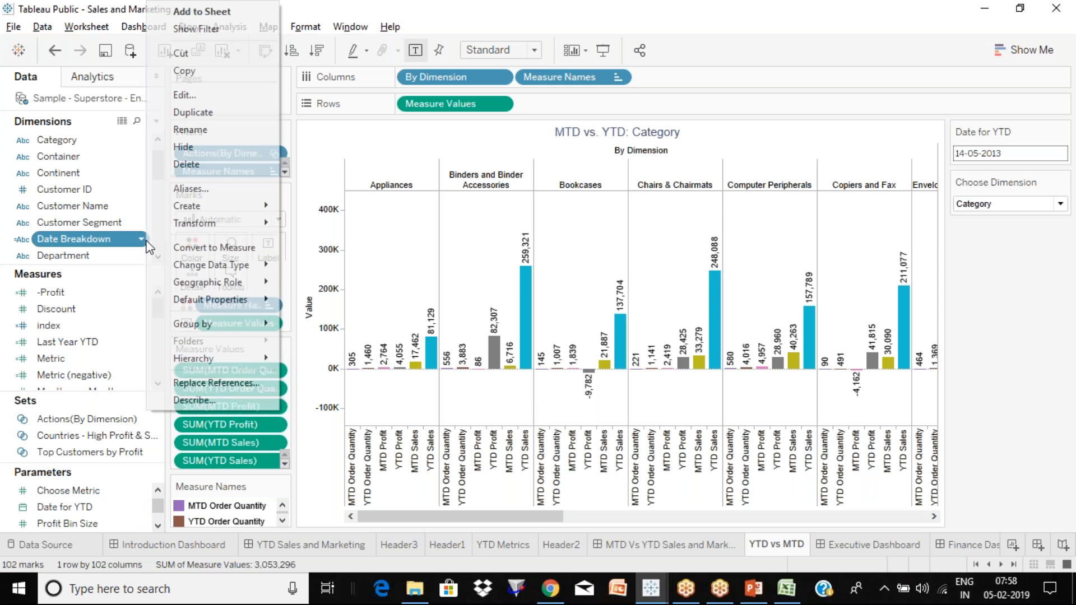
pyautogui.click(137, 276)
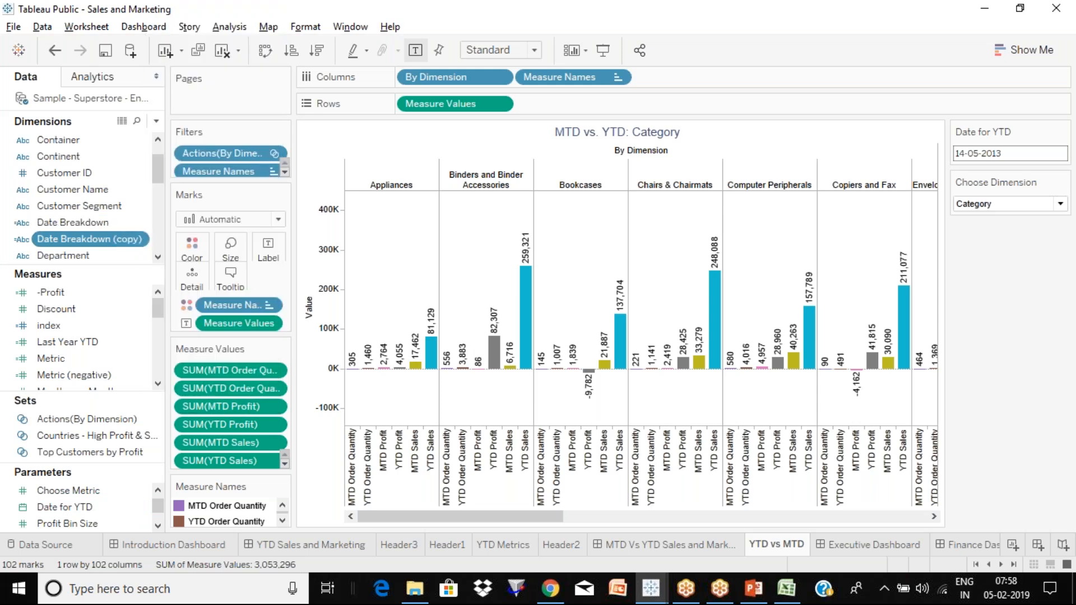
pyautogui.hotkey('ctrl', 'z')
# Reopen the Date Breakdown calculation to examine its Select Month conditions, and close the editor
pyautogui.click(144, 227)
pyautogui.click(144, 227)
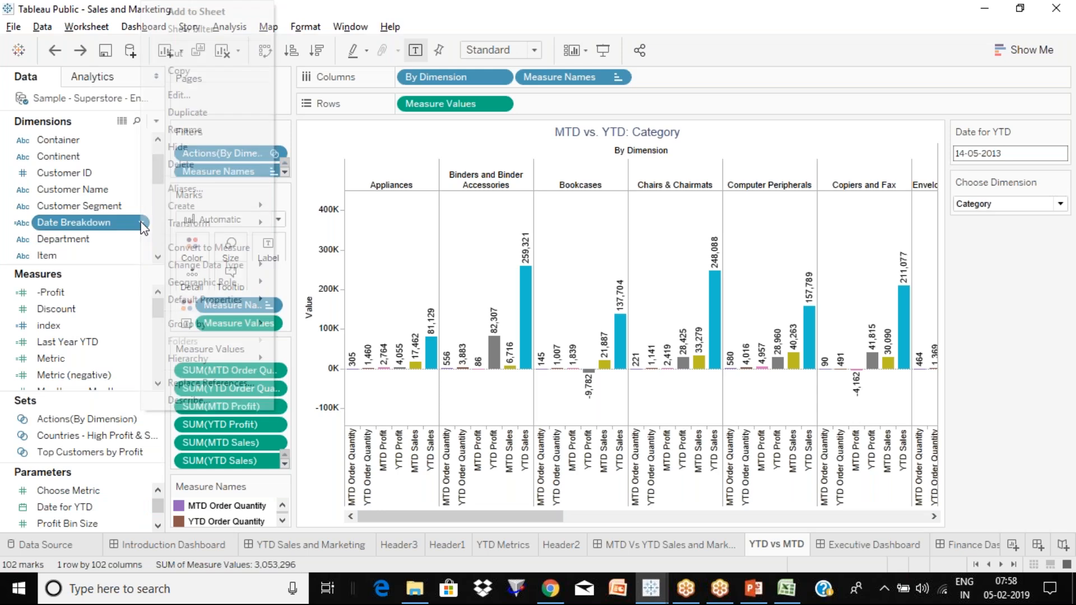
pyautogui.click(207, 97)
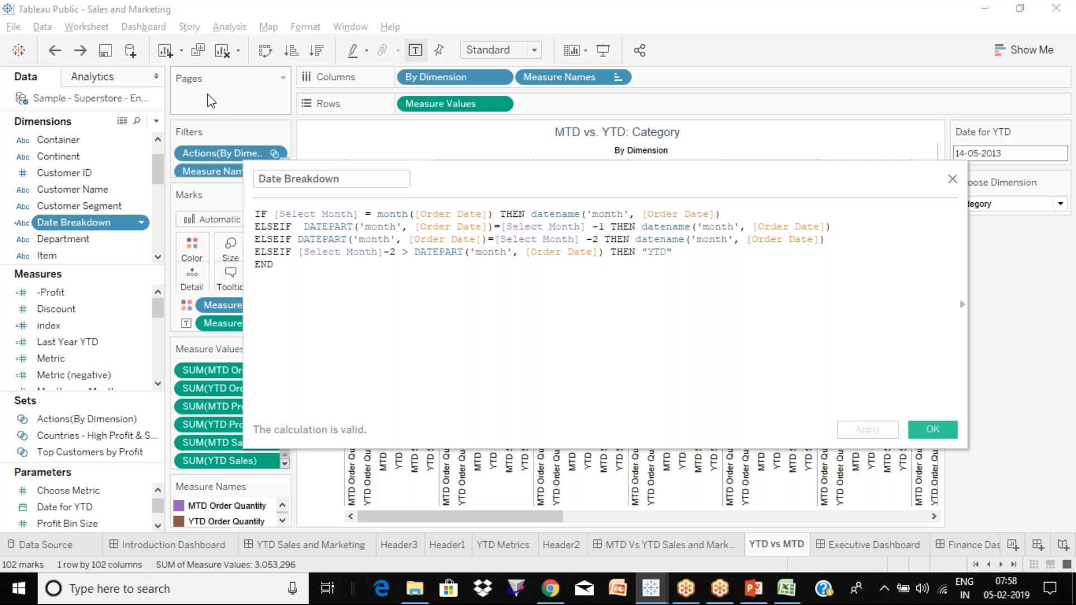
pyautogui.click(953, 181)
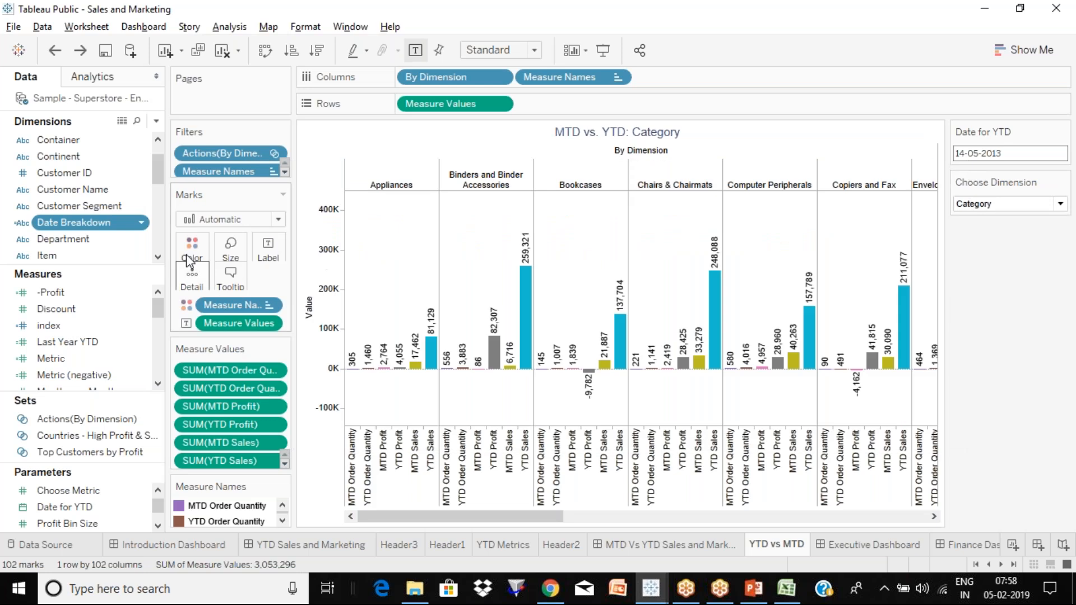
# Open the By Dimension calculated field to examine its Choose Dimension case formula, and close the editor
pyautogui.moveTo(162, 177); pyautogui.dragTo(163, 168)
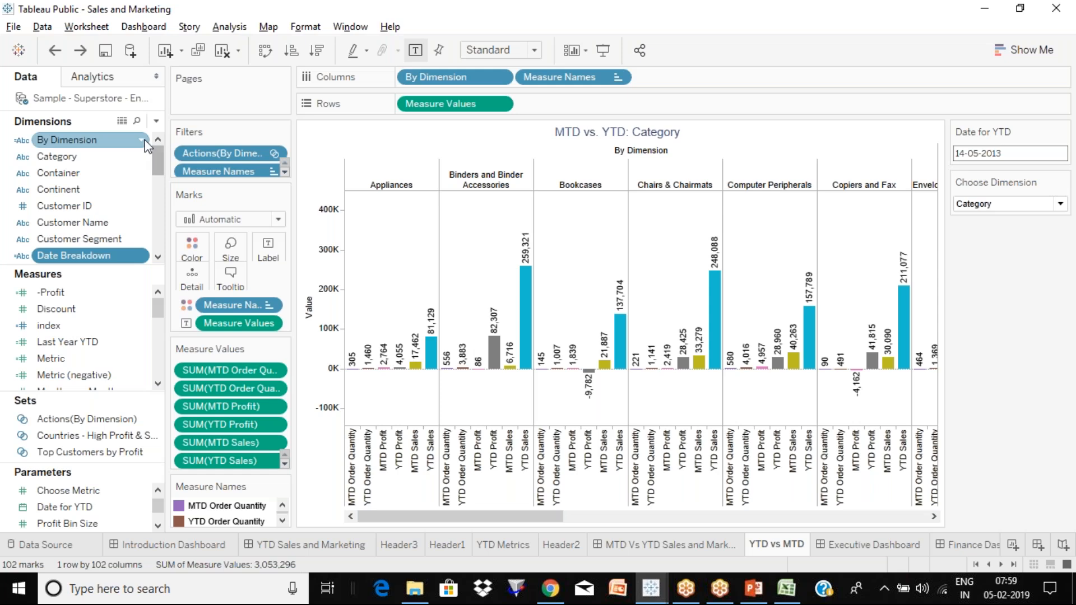
pyautogui.click(144, 146)
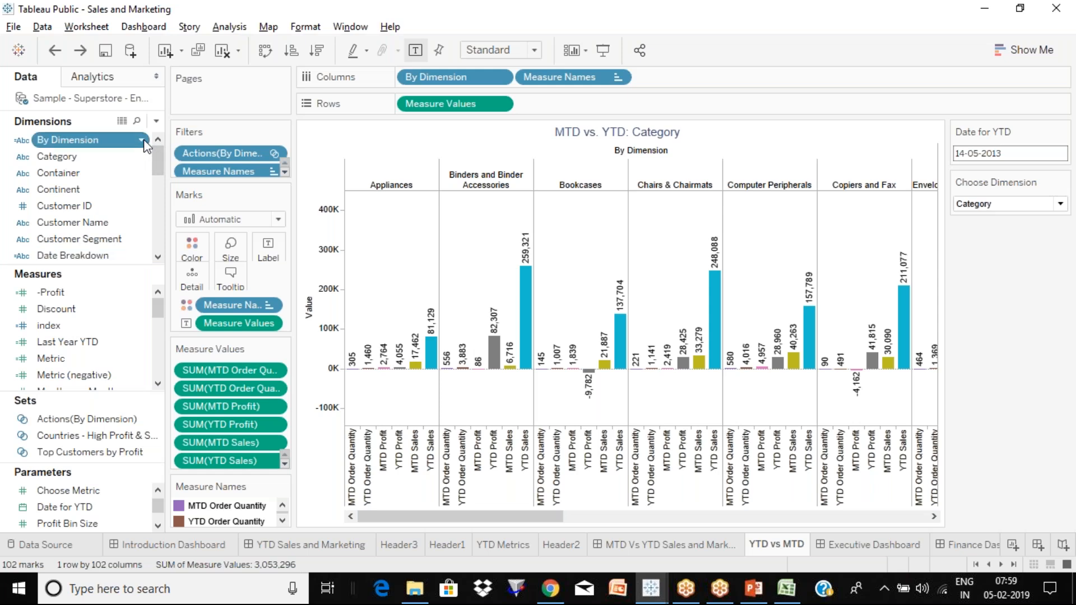
pyautogui.click(145, 145)
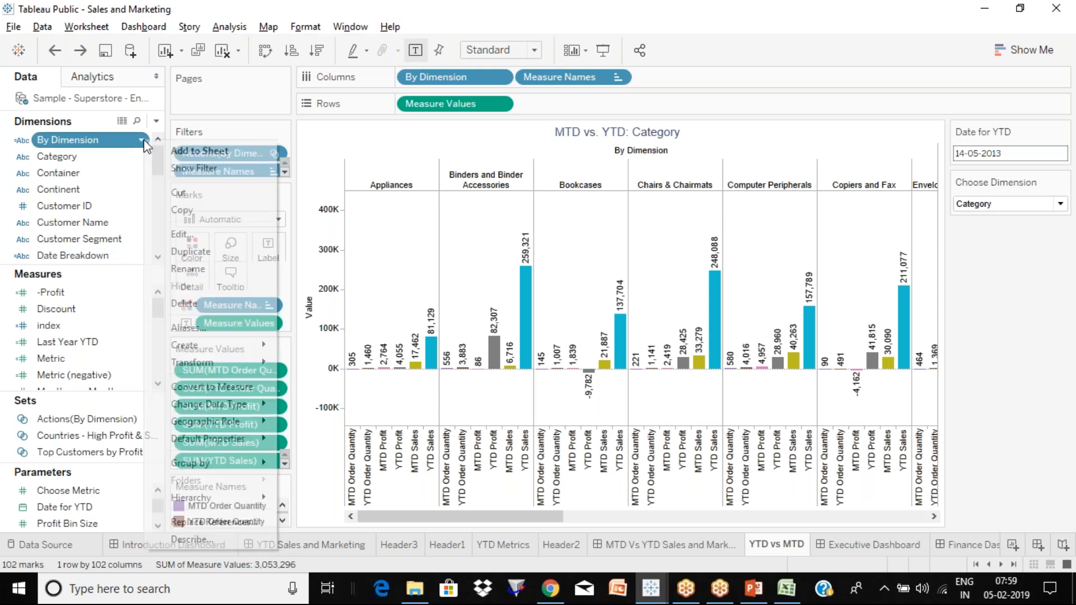
pyautogui.click(201, 237)
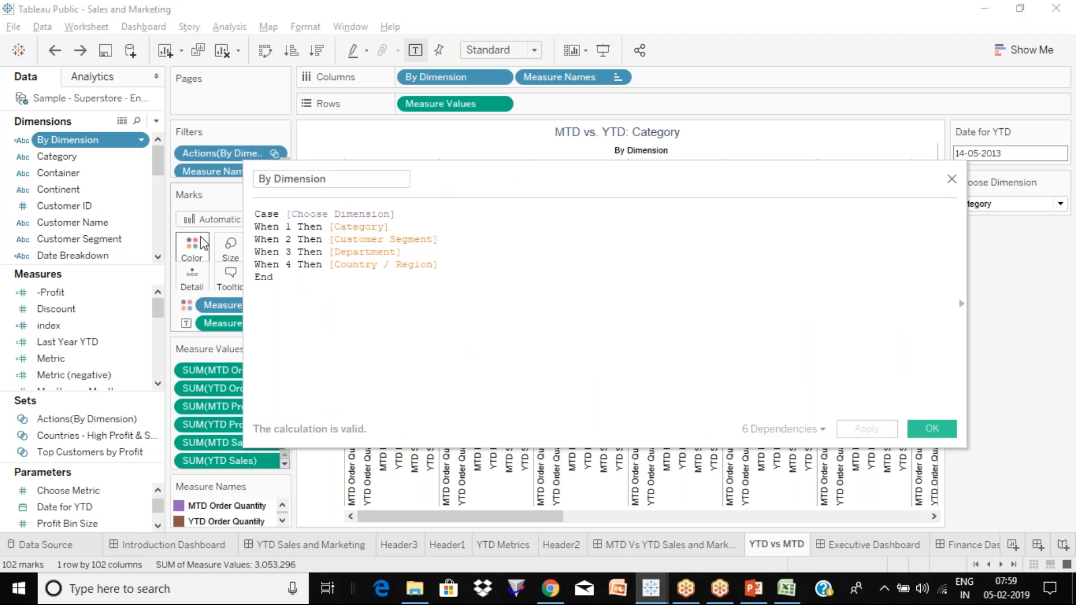
pyautogui.click(952, 180)
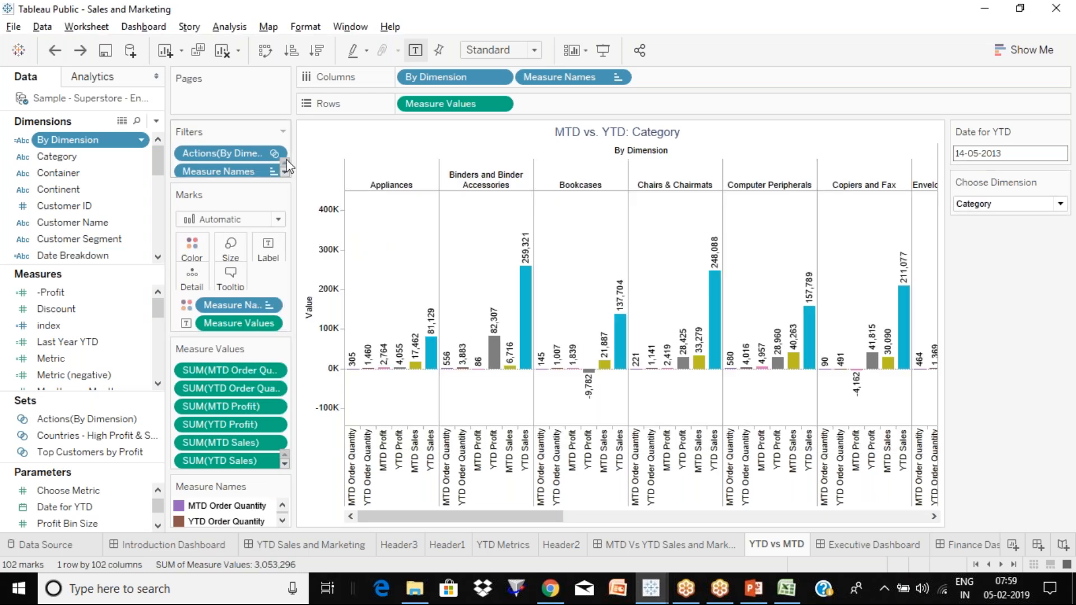
# Look through the worksheet's filters and check the Date for YTD calendar without picking a date
pyautogui.click(285, 174)
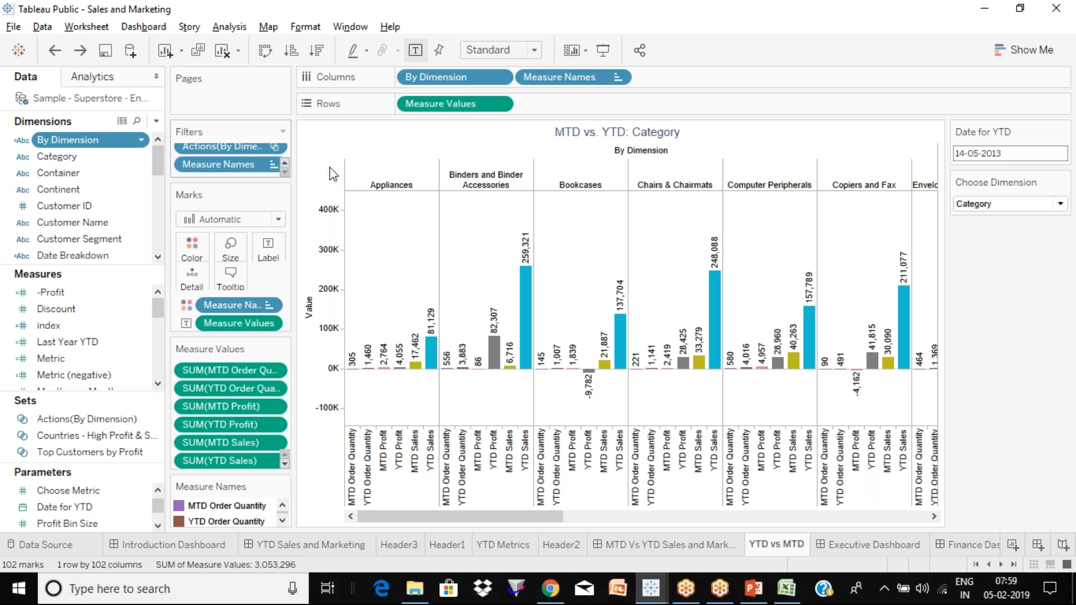
pyautogui.click(1018, 154)
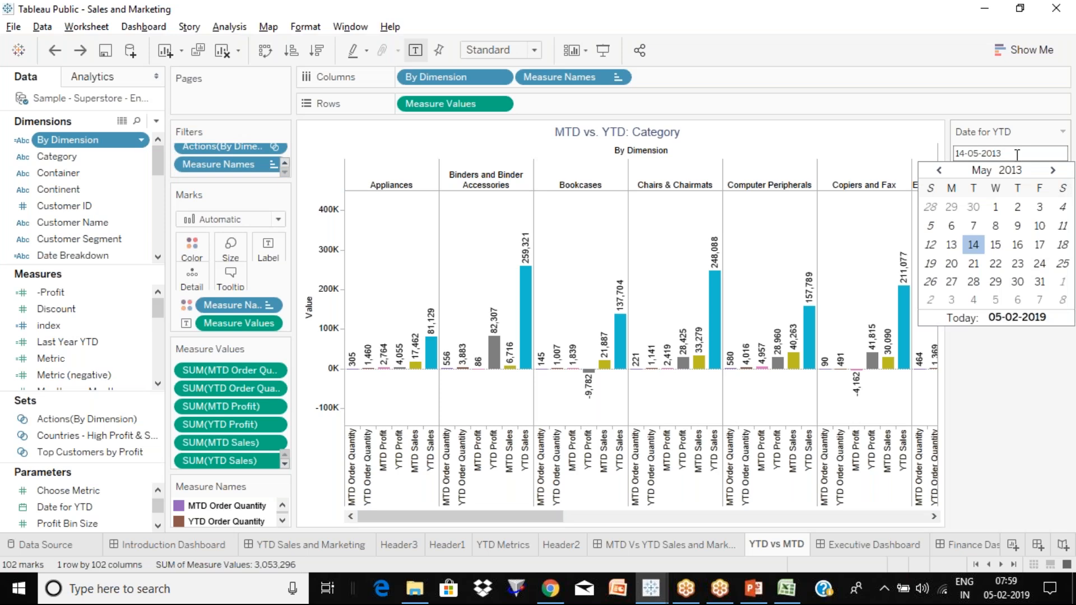
pyautogui.click(1002, 382)
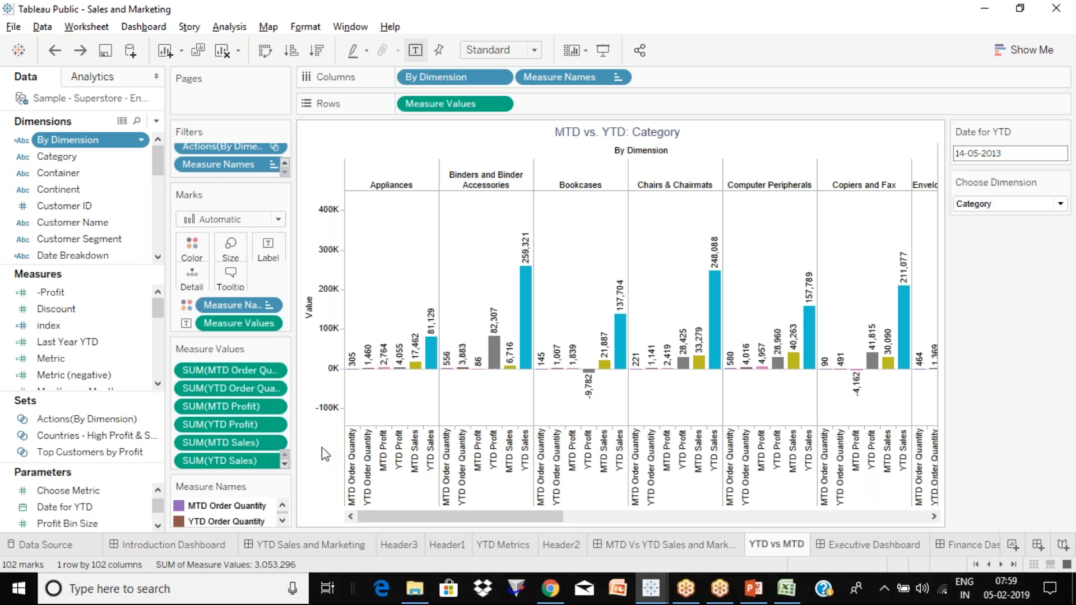
pyautogui.click(1024, 153)
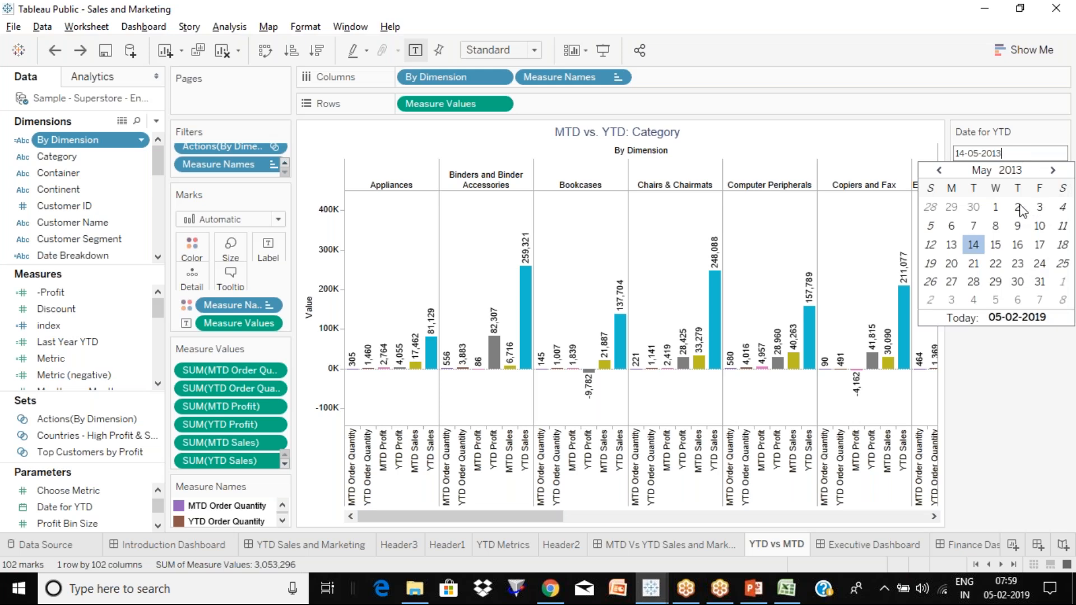
pyautogui.click(1013, 373)
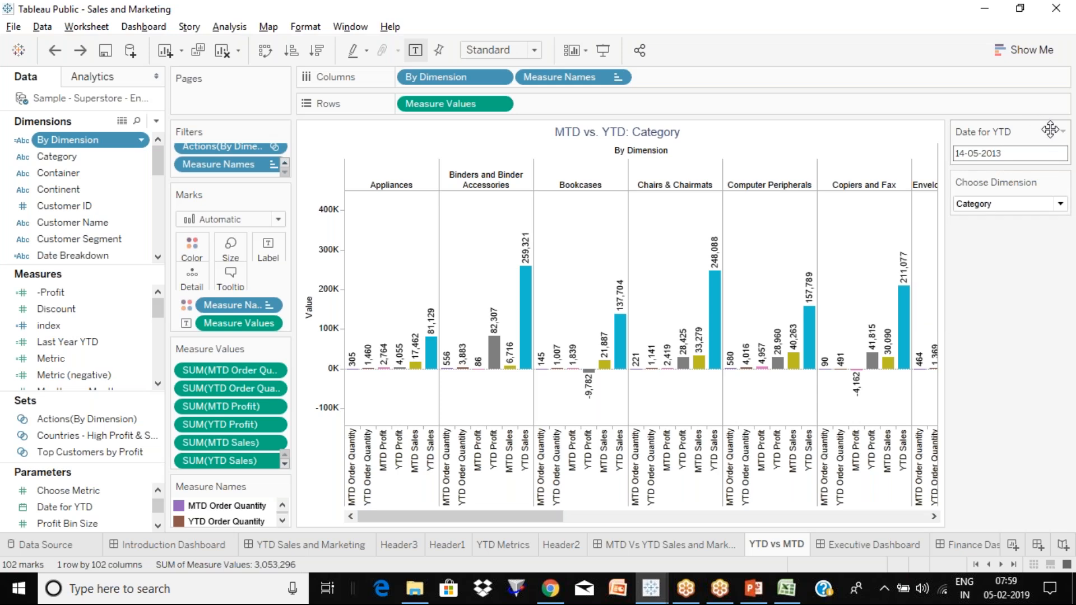
# Set the Date for YTD parameter to 16-05-2013
pyautogui.click(1056, 154)
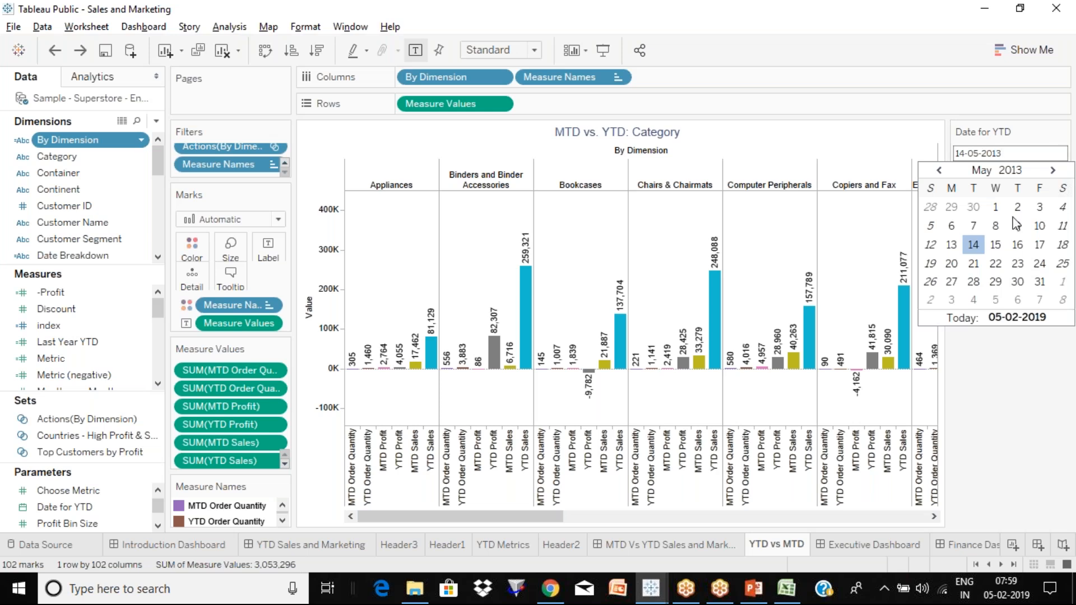
pyautogui.click(1019, 250)
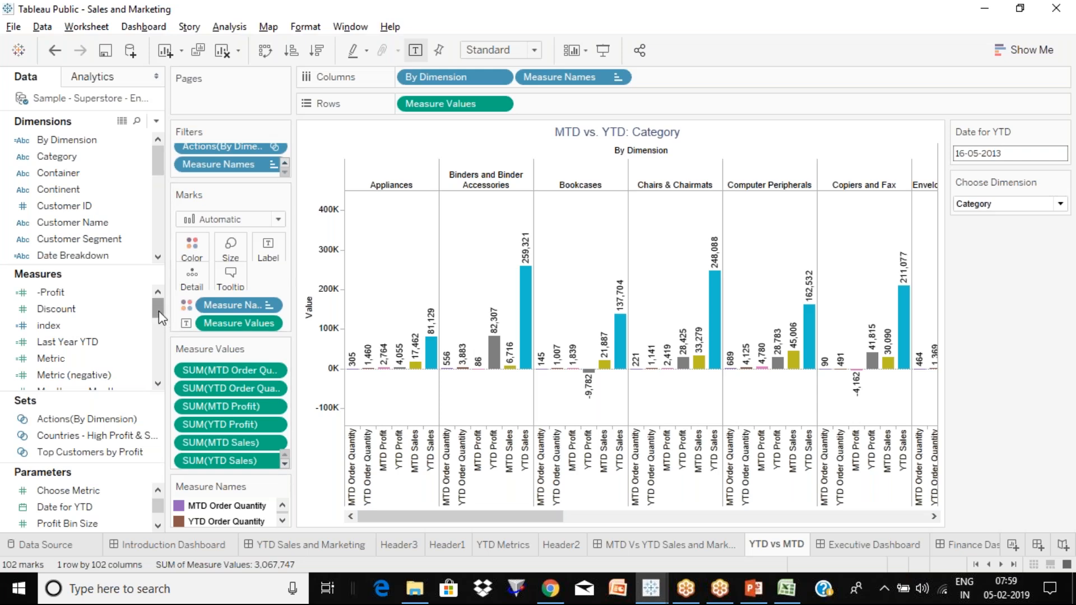
# Open the Month over Month measure's calculation to examine its LOOKUP formula, and close the editor
pyautogui.moveTo(158, 312); pyautogui.dragTo(159, 334)
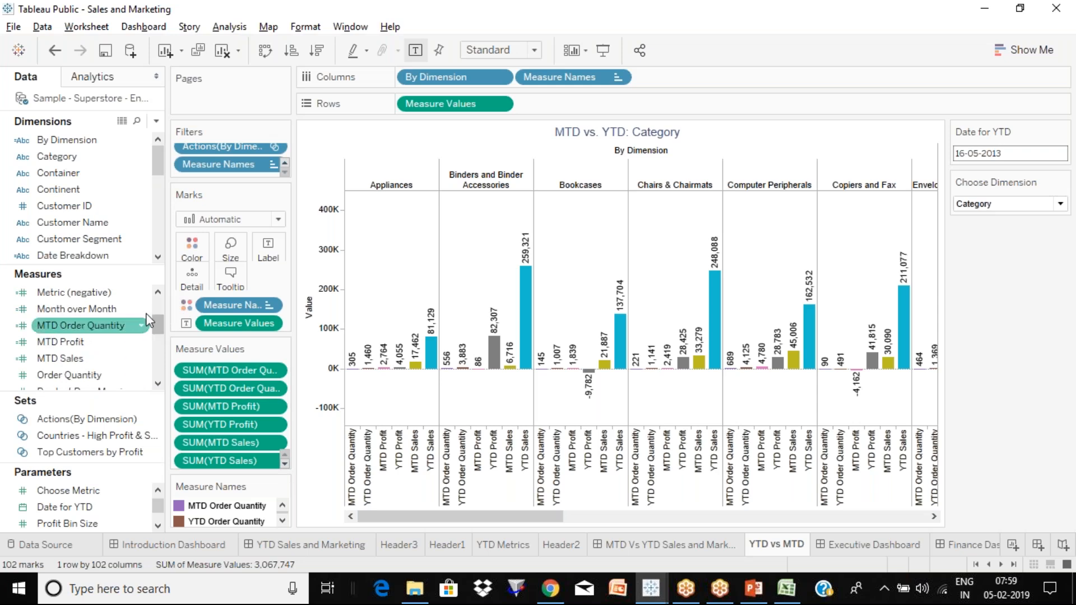
pyautogui.click(146, 310)
pyautogui.click(147, 312)
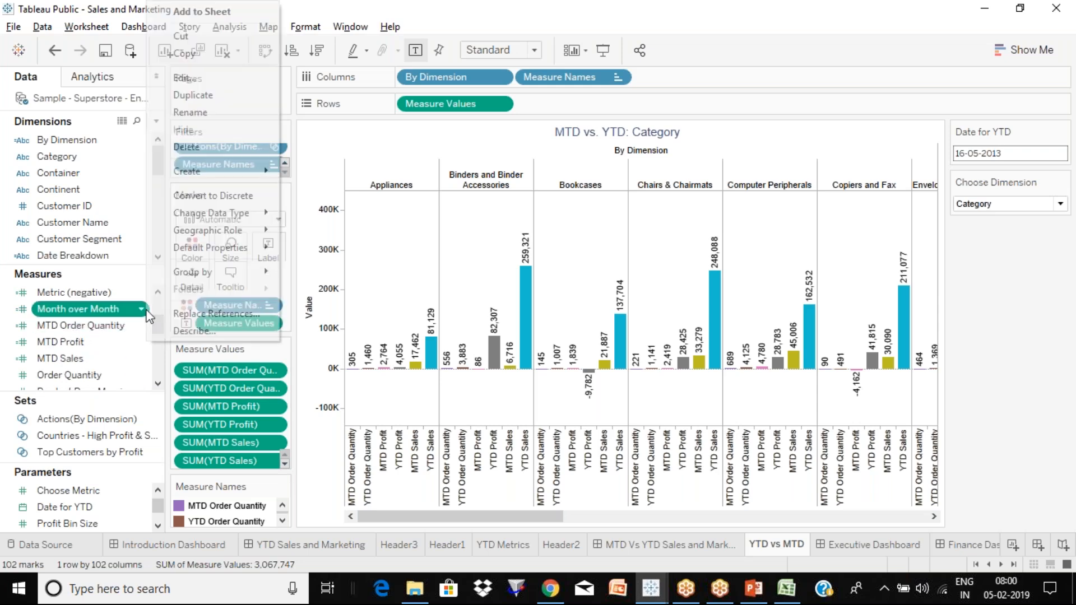
pyautogui.click(197, 79)
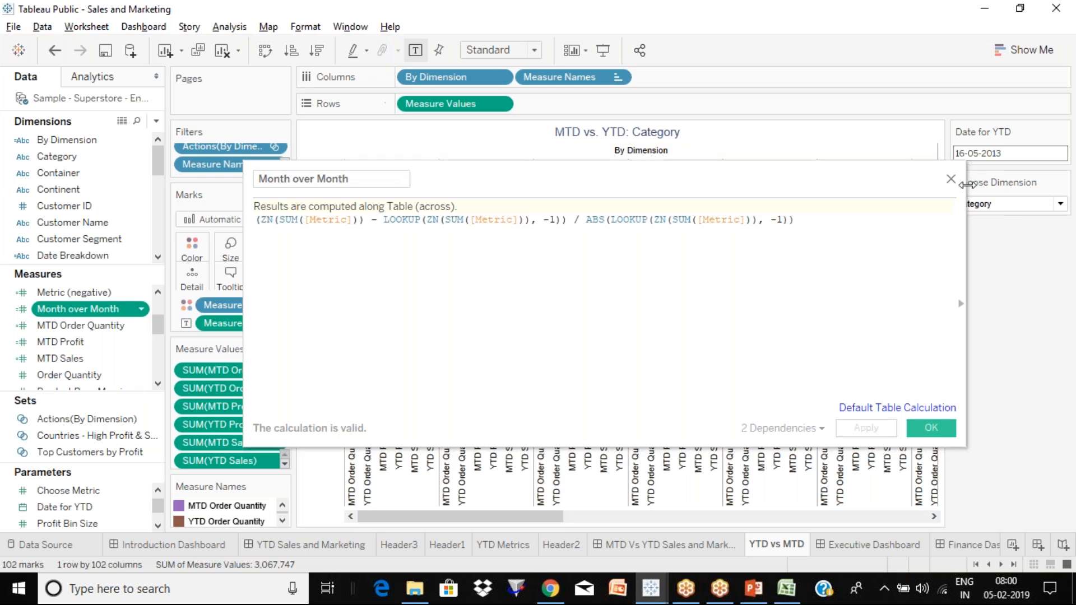
pyautogui.click(951, 180)
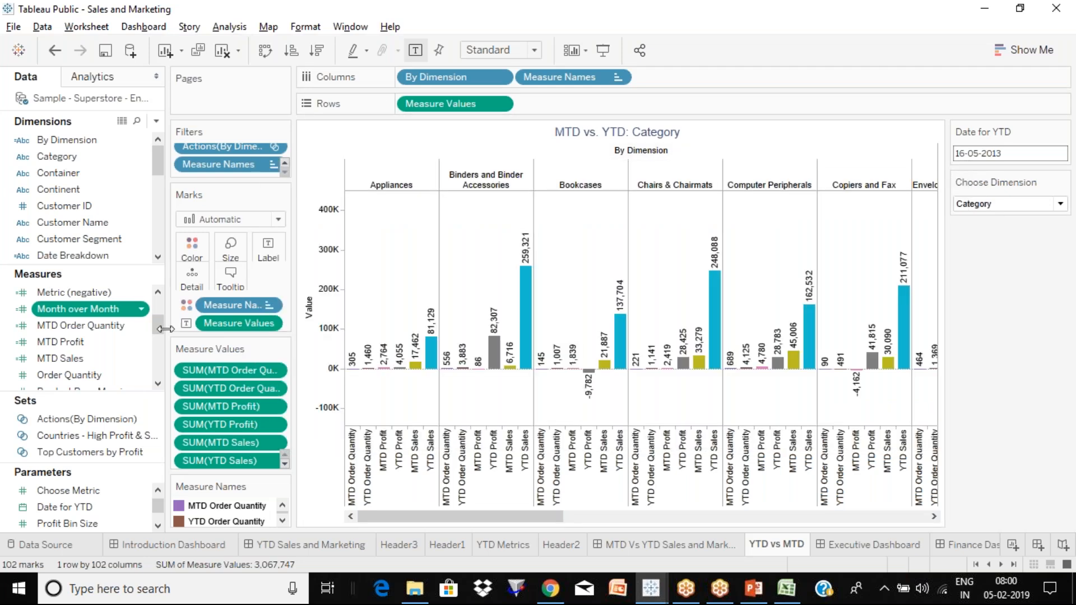
pyautogui.moveTo(154, 326); pyautogui.dragTo(155, 306)
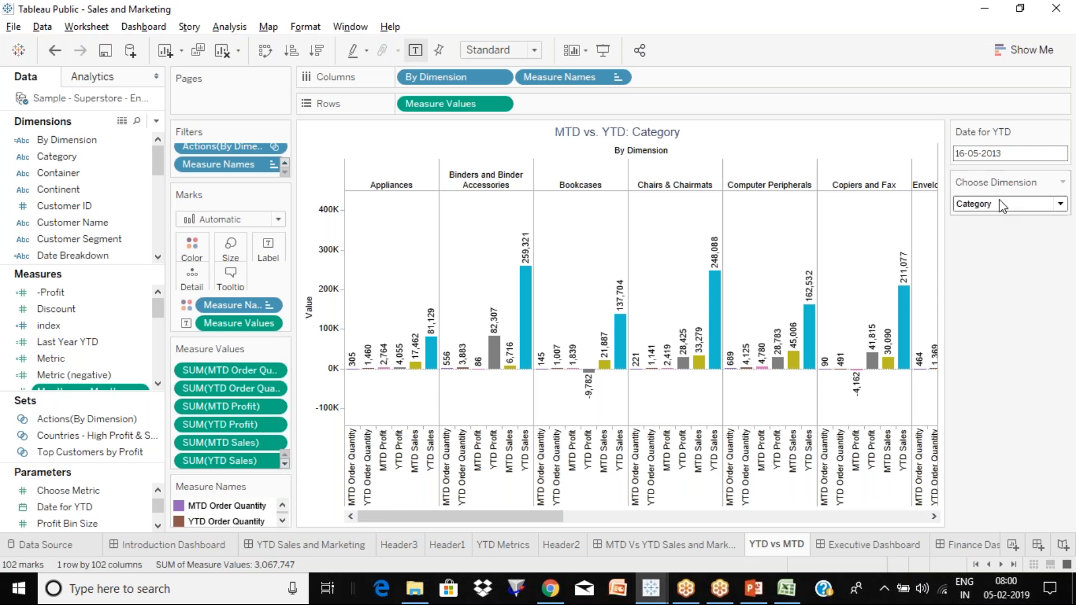
# Find the Date Breakdown dimension and open its calculation to examine how Select Month is compared with the order month, closing the editor
pyautogui.moveTo(157, 162)
pyautogui.mouseDown()
pyautogui.moveTo(159, 200)
pyautogui.moveTo(157, 172)
pyautogui.moveTo(149, 176)
pyautogui.mouseUp()
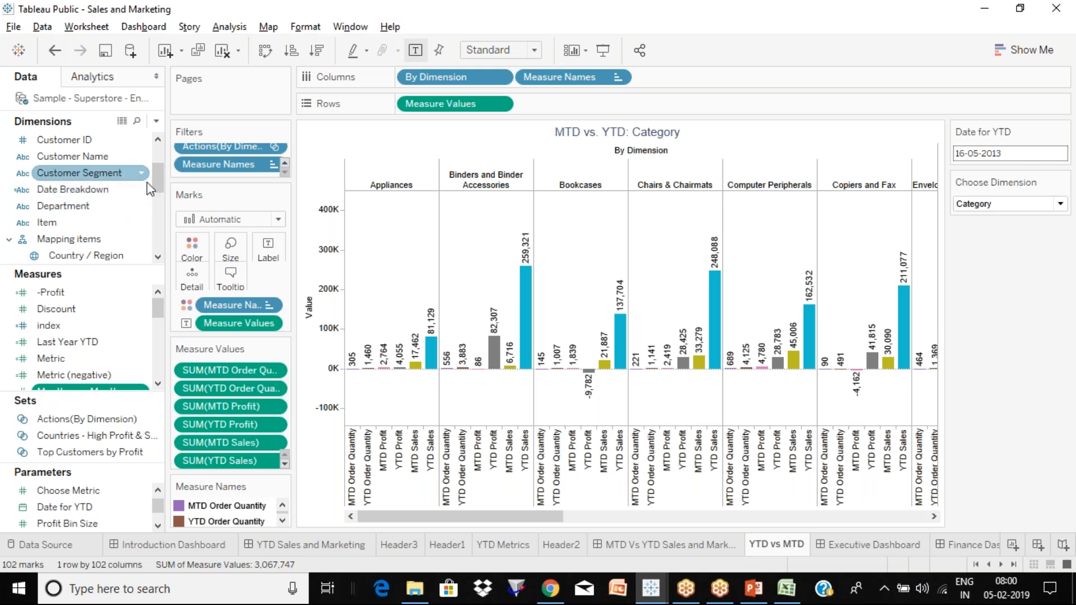
pyautogui.click(143, 193)
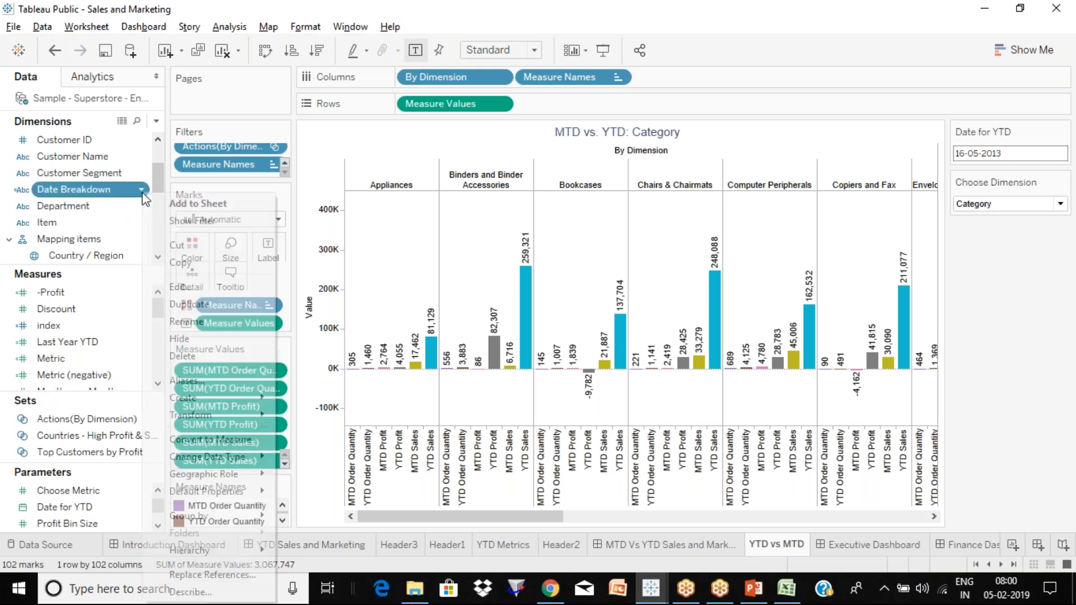
pyautogui.click(180, 287)
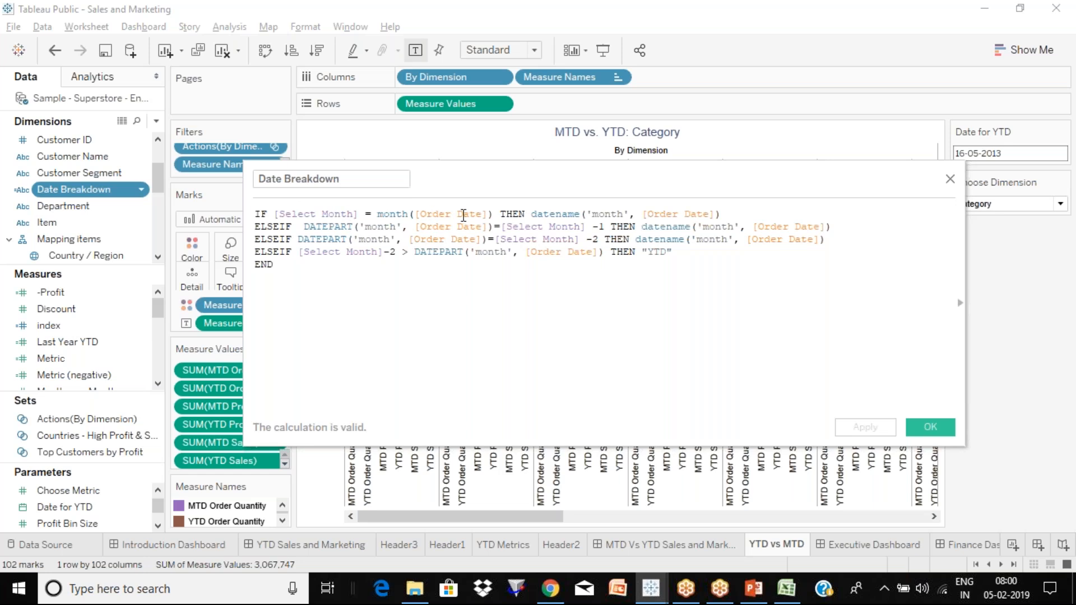
pyautogui.click(950, 179)
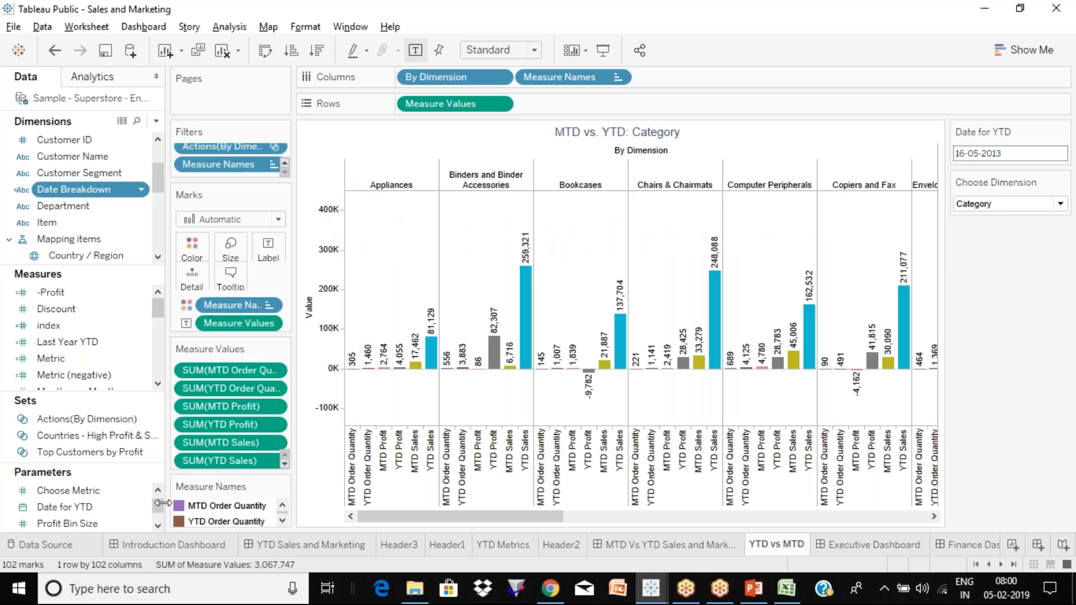
# Open the Select Month parameter's settings to examine its data type, current value and list of months, and close them
pyautogui.scroll(-3, 140, 505)
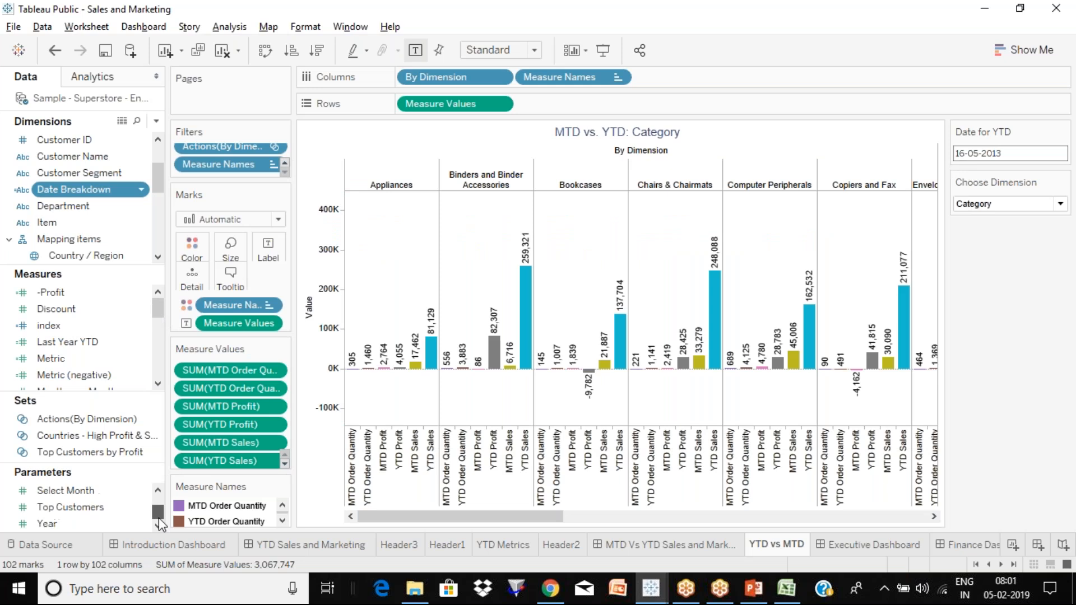
pyautogui.rightClick(140, 492)
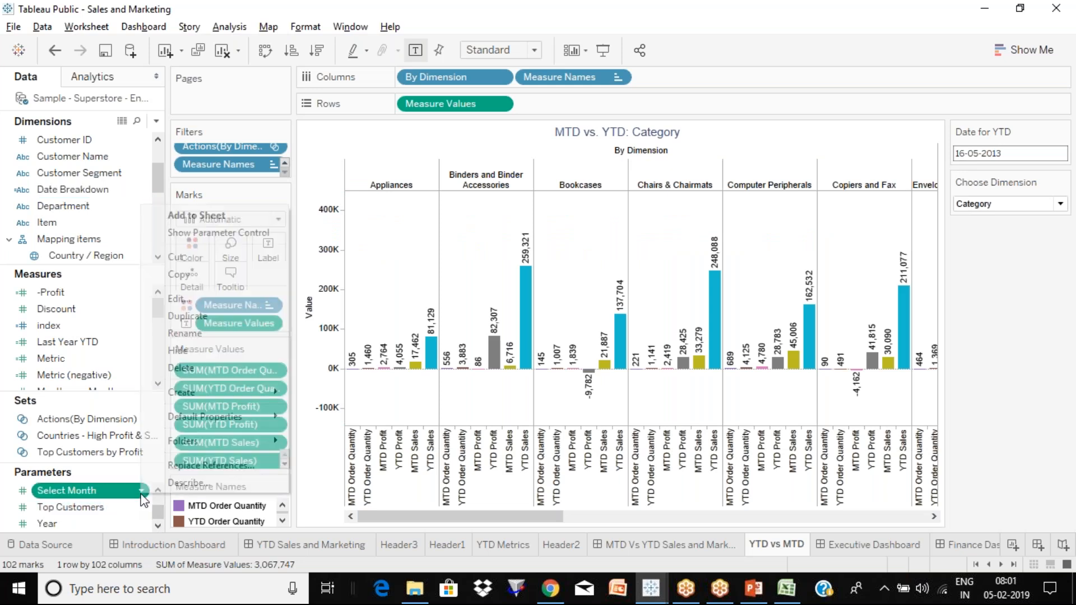
pyautogui.click(191, 303)
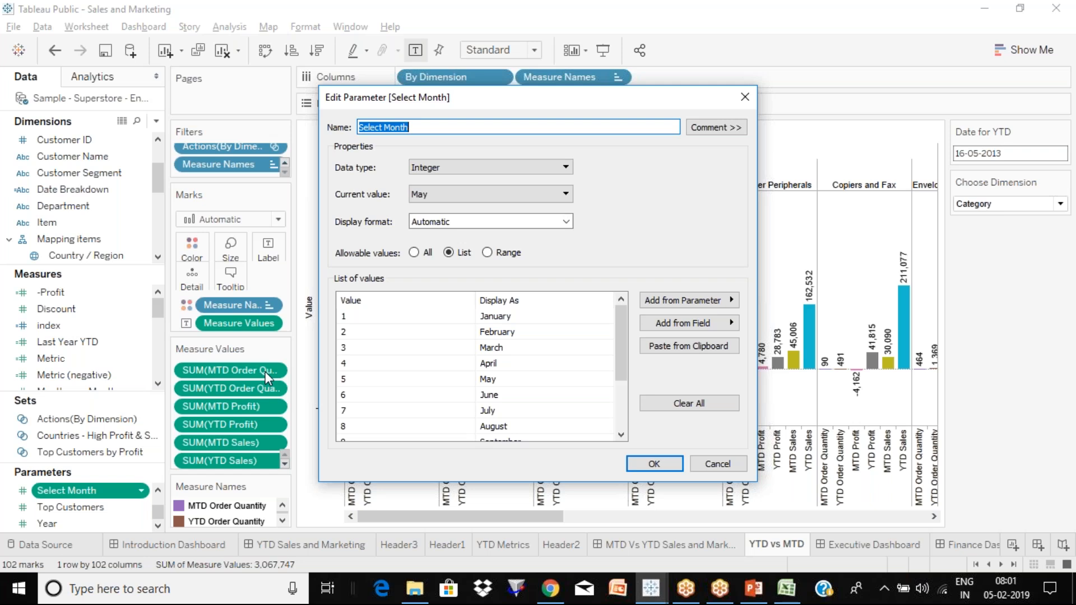
pyautogui.click(624, 325)
pyautogui.moveTo(624, 325)
pyautogui.mouseDown()
pyautogui.moveTo(619, 412)
pyautogui.moveTo(621, 308)
pyautogui.mouseUp()
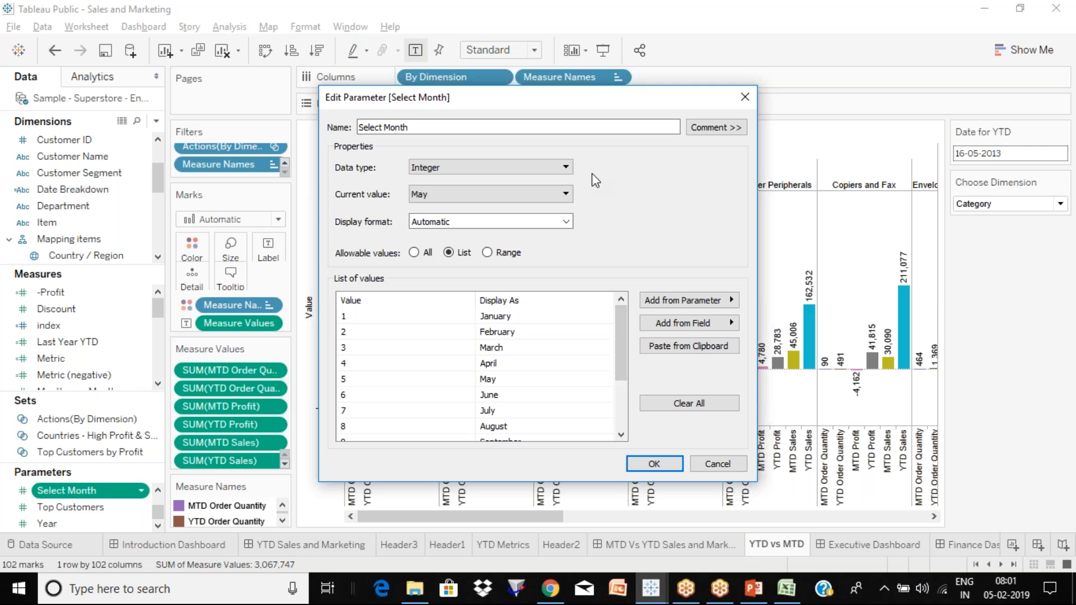
pyautogui.click(745, 97)
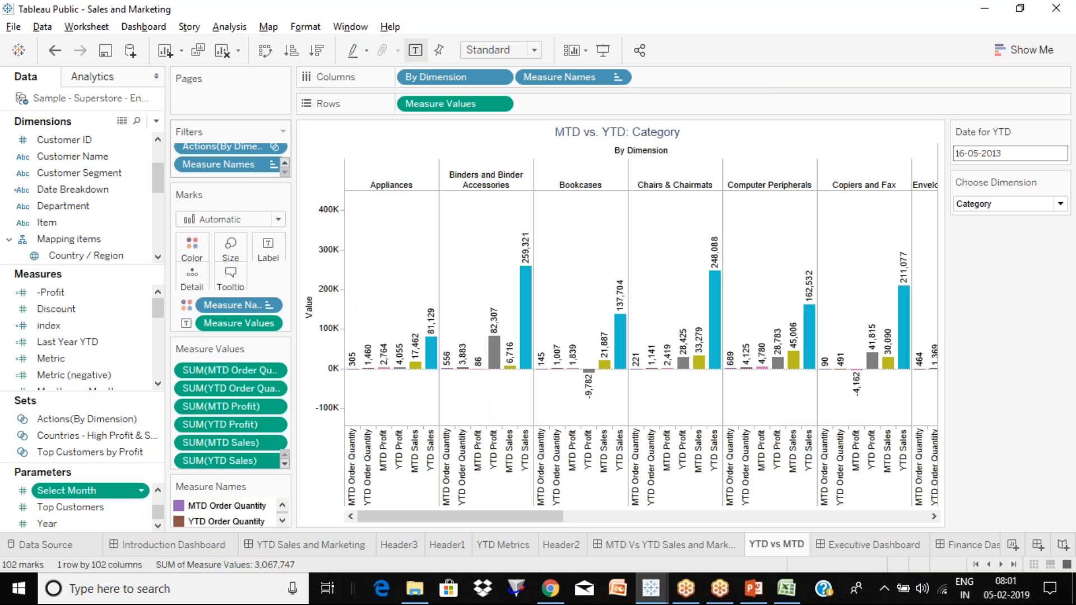
# Reopen the Date Breakdown formula to check where the Select Month parameter is used, and close it
pyautogui.click(144, 192)
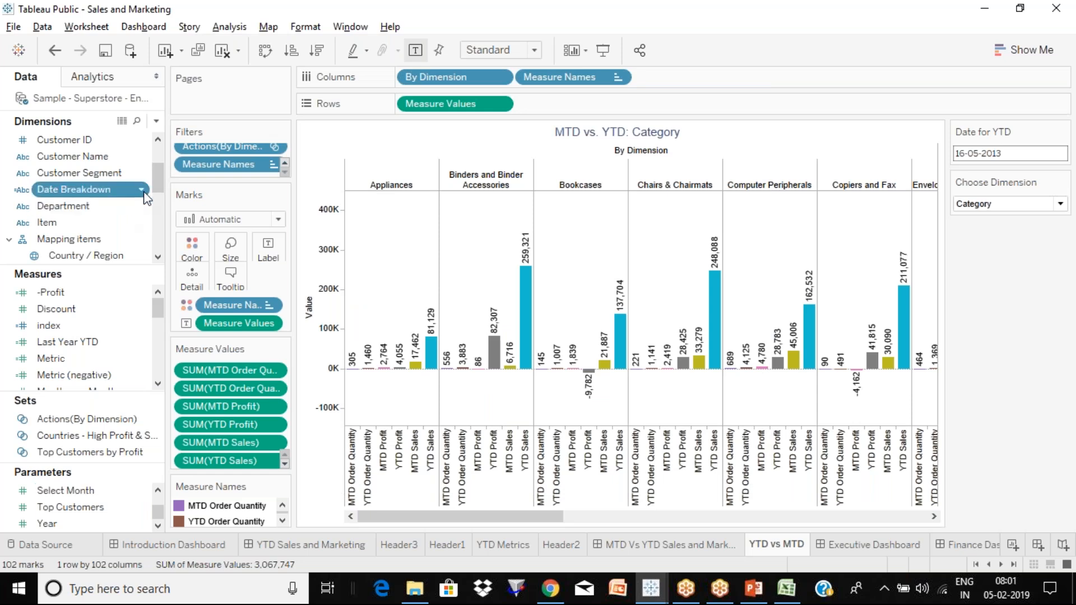
pyautogui.click(143, 191)
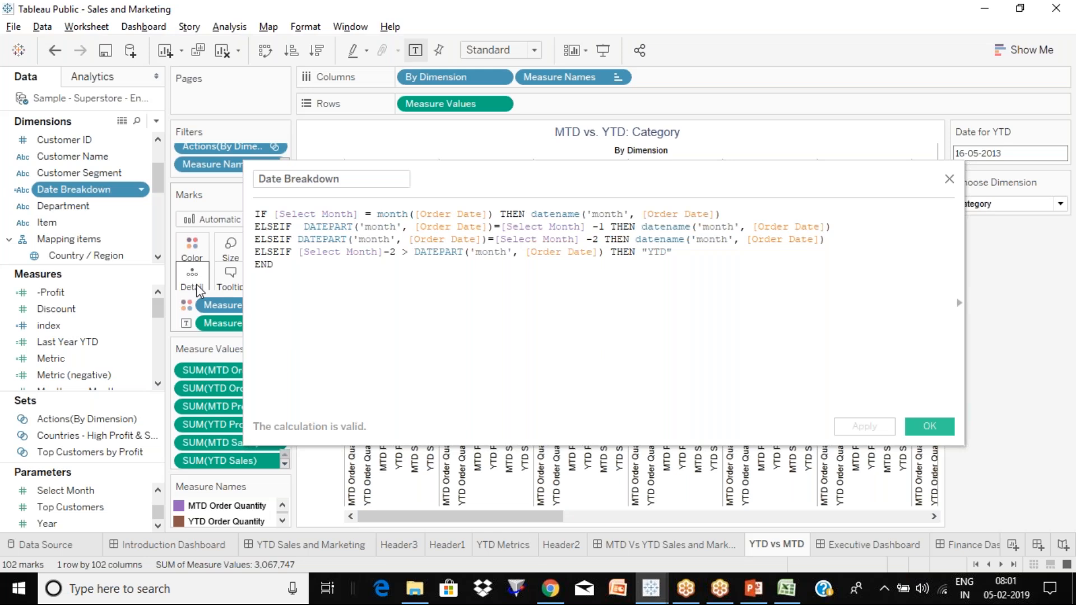
pyautogui.click(949, 180)
# Set the Date for YTD parameter to 15-05-2013
pyautogui.click(1016, 159)
pyautogui.click(1003, 245)
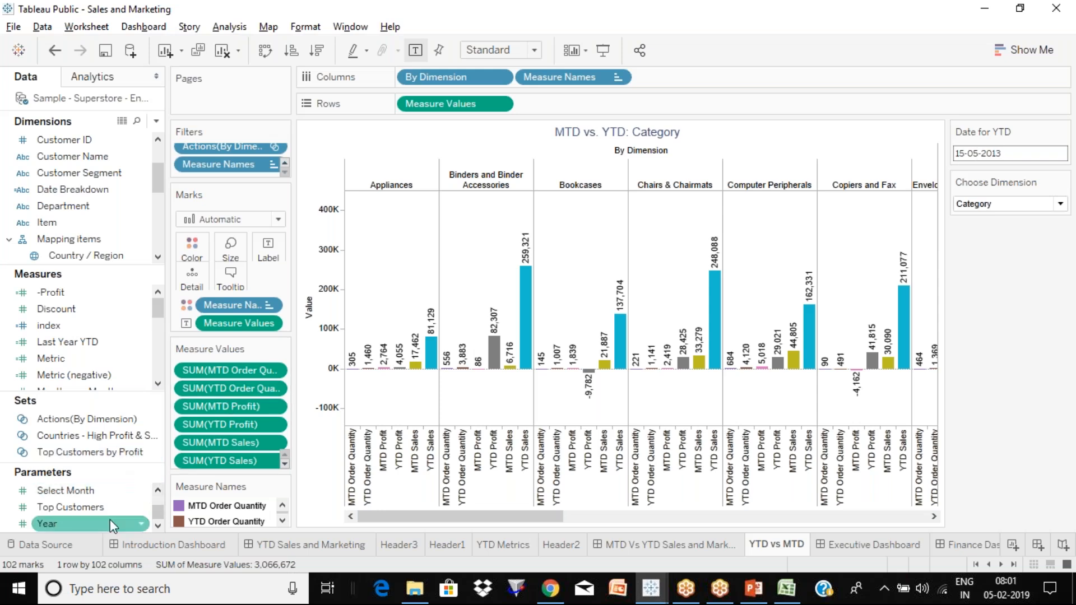
# Review the Select Month parameter's list of values through December, highlight the May entry, and cancel the settings
pyautogui.click(141, 491)
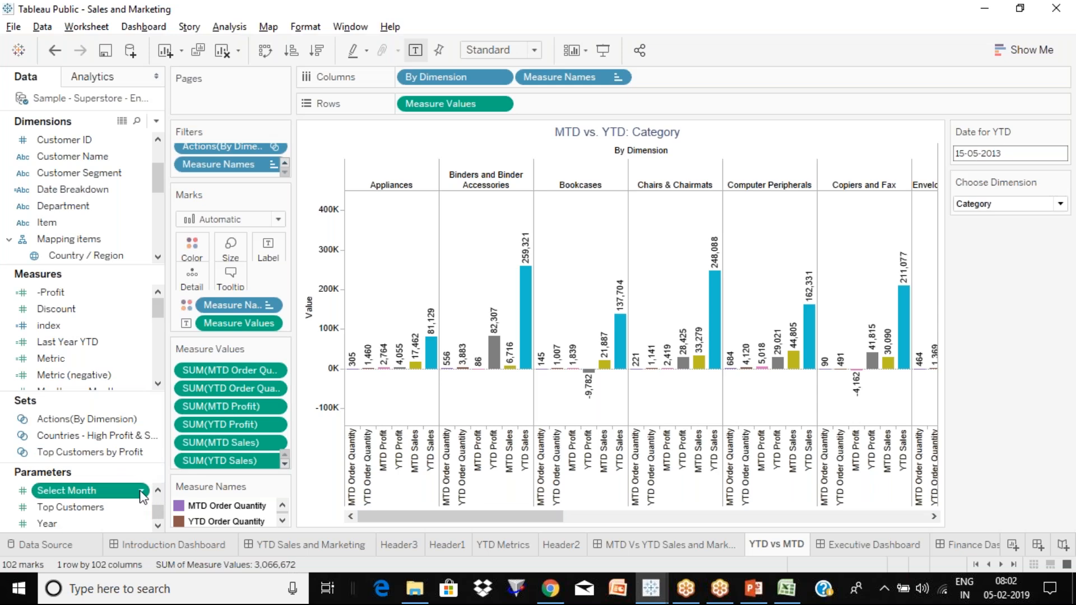
pyautogui.click(142, 493)
pyautogui.click(178, 296)
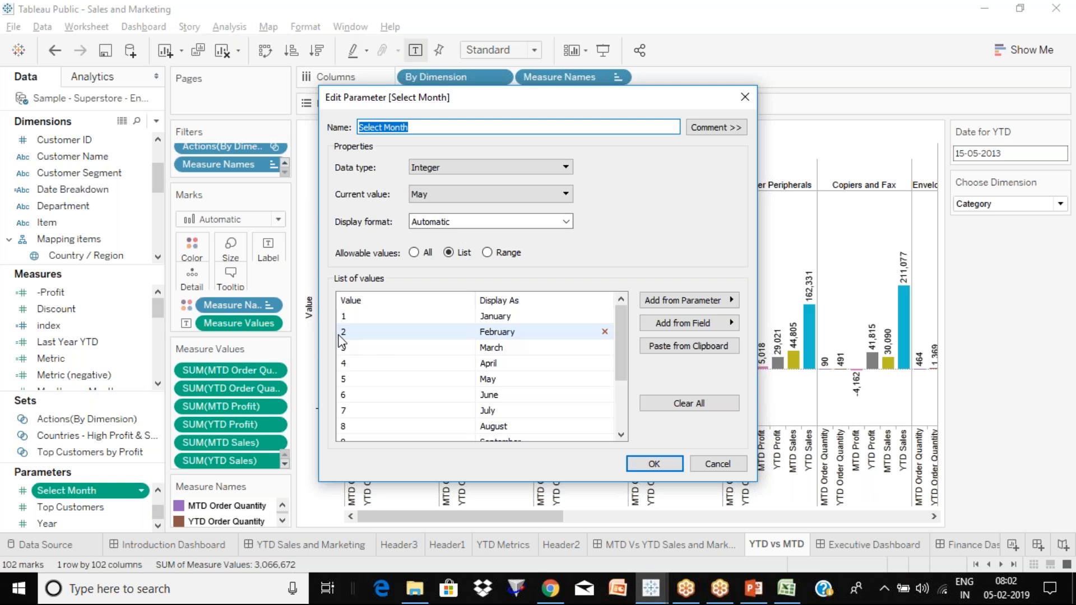
pyautogui.moveTo(621, 341); pyautogui.dragTo(619, 436)
pyautogui.click(367, 313)
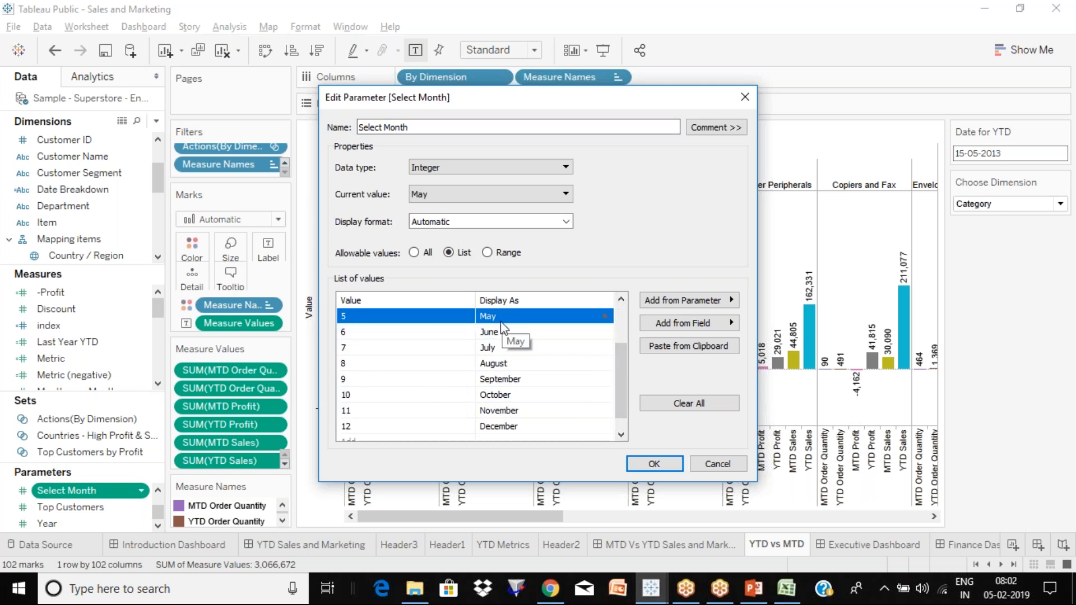
pyautogui.click(718, 464)
# Open the Date Breakdown calculation and highlight [Select Month] in its first IF condition
pyautogui.click(134, 191)
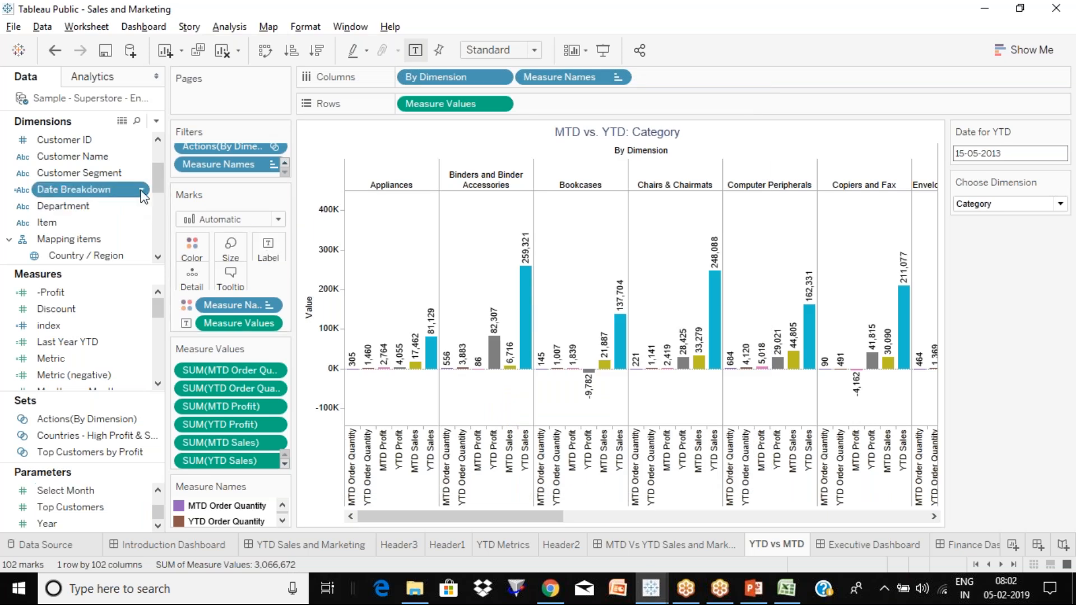
pyautogui.click(143, 191)
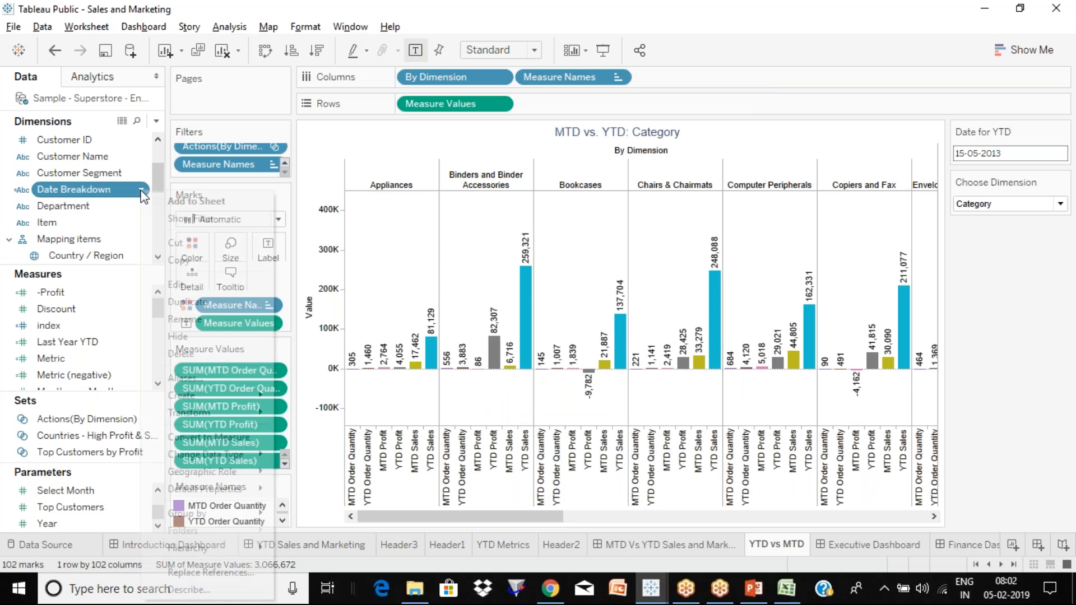
pyautogui.click(181, 285)
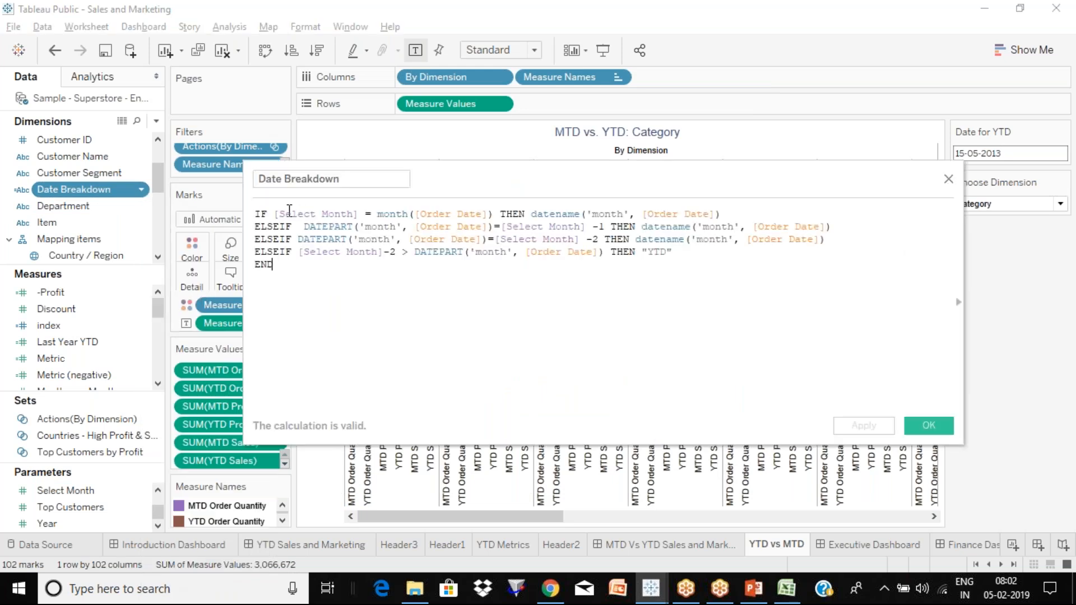
pyautogui.click(275, 213)
pyautogui.hotkey('shift', 'Right')
pyautogui.hotkey('shift', 'Right')
pyautogui.hotkey('shift', 'Right')
pyautogui.hotkey('shift', 'Right')
pyautogui.hotkey('shift', 'Right')
pyautogui.hotkey('shift', 'Right')
pyautogui.hotkey('shift', 'Right')
pyautogui.hotkey('shift', 'Right')
pyautogui.hotkey('shift', 'Right')
pyautogui.hotkey('shift', 'Right')
pyautogui.hotkey('shift', 'Right')
pyautogui.hotkey('shift', 'Right')
pyautogui.hotkey('shift', 'Right')
pyautogui.hotkey('shift', 'Right')
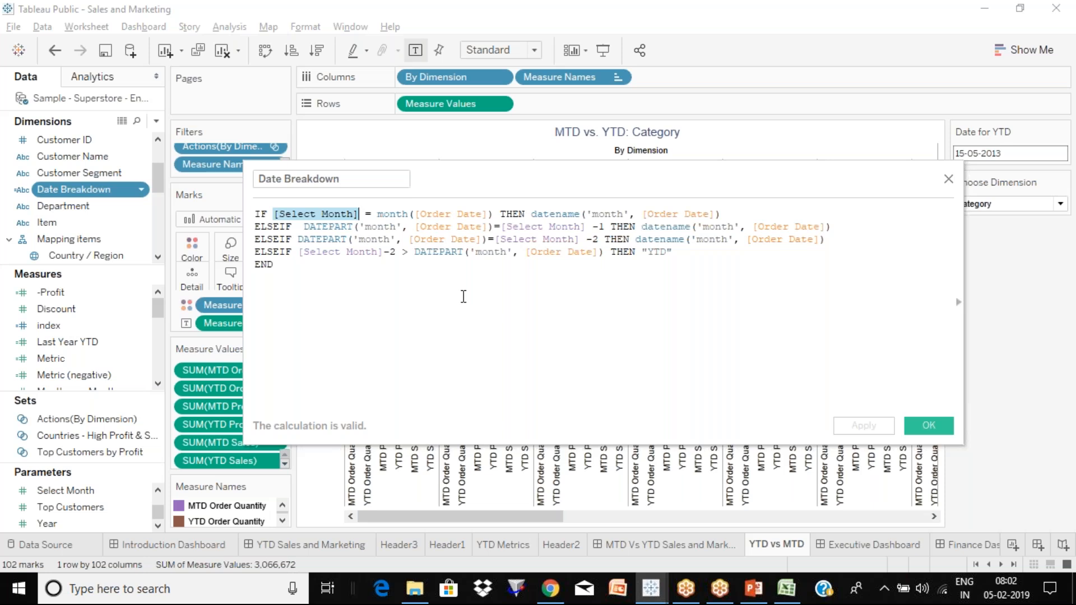
# Highlight the month([Order Date]) expression in the first IF condition of the Date Breakdown formula
pyautogui.press('Right')
pyautogui.hotkey('shift', 'Left')
pyautogui.hotkey('shift', 'Left')
pyautogui.hotkey('shift', 'Left')
pyautogui.hotkey('shift', 'Left')
pyautogui.hotkey('shift', 'Left')
pyautogui.hotkey('shift', 'Left')
pyautogui.hotkey('shift', 'Left')
pyautogui.hotkey('shift', 'Left')
pyautogui.hotkey('shift', 'Left')
pyautogui.hotkey('shift', 'Left')
pyautogui.hotkey('shift', 'Left')
pyautogui.hotkey('shift', 'Left')
pyautogui.hotkey('shift', 'Left')
pyautogui.press('Right')
pyautogui.press('Right')
pyautogui.press('Right')
pyautogui.press('Right')
pyautogui.hotkey('shift', 'Right')
pyautogui.hotkey('shift', 'Right')
pyautogui.hotkey('shift', 'Right')
pyautogui.hotkey('shift', 'Right')
pyautogui.hotkey('shift', 'Right')
pyautogui.hotkey('shift', 'Right')
pyautogui.hotkey('shift', 'Right')
pyautogui.hotkey('shift', 'Right')
pyautogui.hotkey('shift', 'Right')
pyautogui.hotkey('shift', 'Right')
pyautogui.hotkey('shift', 'Right')
pyautogui.hotkey('shift', 'Right')
pyautogui.hotkey('shift', 'Right')
pyautogui.hotkey('shift', 'Right')
pyautogui.hotkey('shift', 'Right')
pyautogui.hotkey('shift', 'Right')
pyautogui.hotkey('shift', 'Right')
pyautogui.hotkey('shift', 'Right')
pyautogui.hotkey('shift', 'Right')
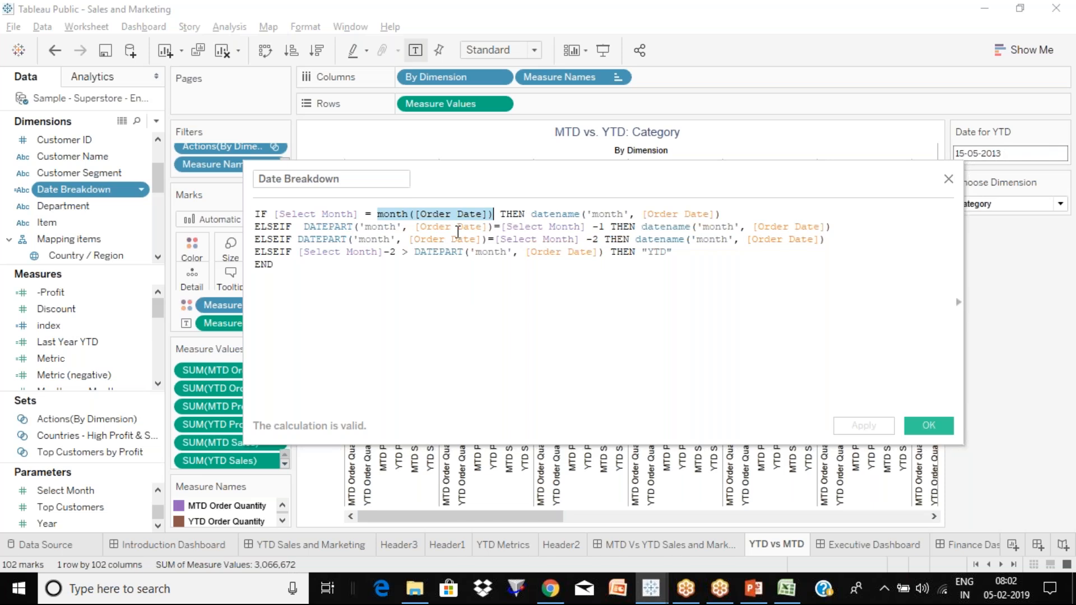
# Examine the Order Date field and the datename function's arguments in the formula's first line, and close the editor
pyautogui.moveTo(482, 214); pyautogui.dragTo(420, 214)
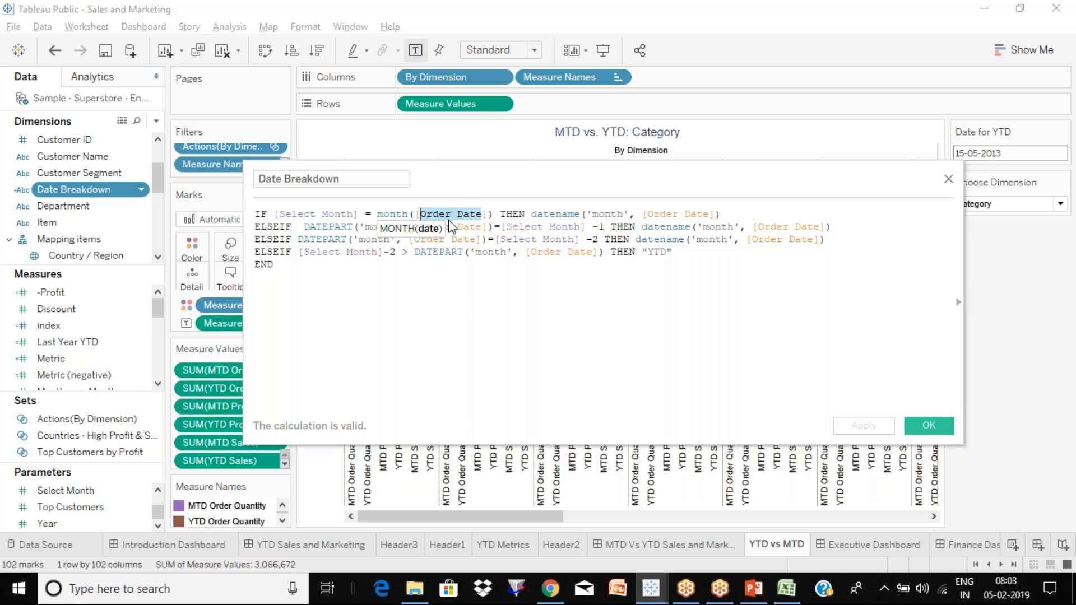
pyautogui.doubleClick(561, 215)
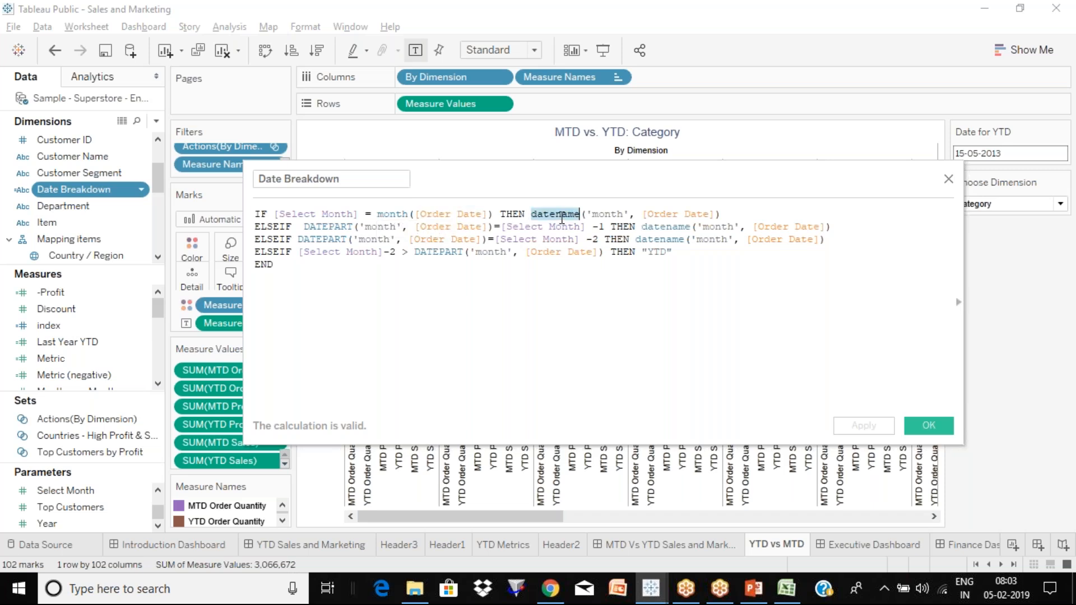
pyautogui.doubleClick(608, 215)
pyautogui.click(688, 214)
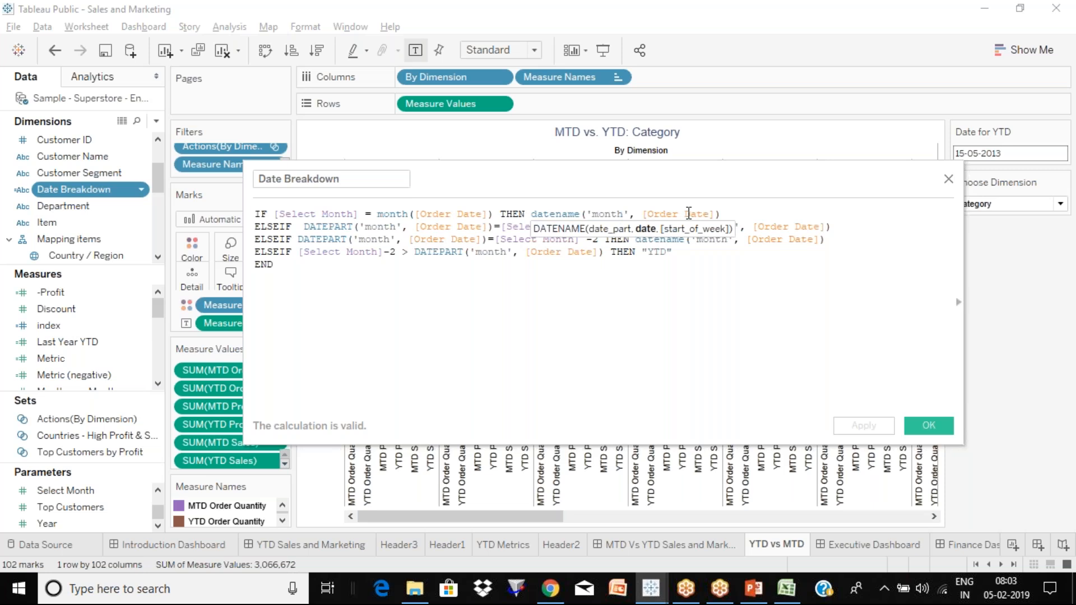
pyautogui.doubleClick(564, 215)
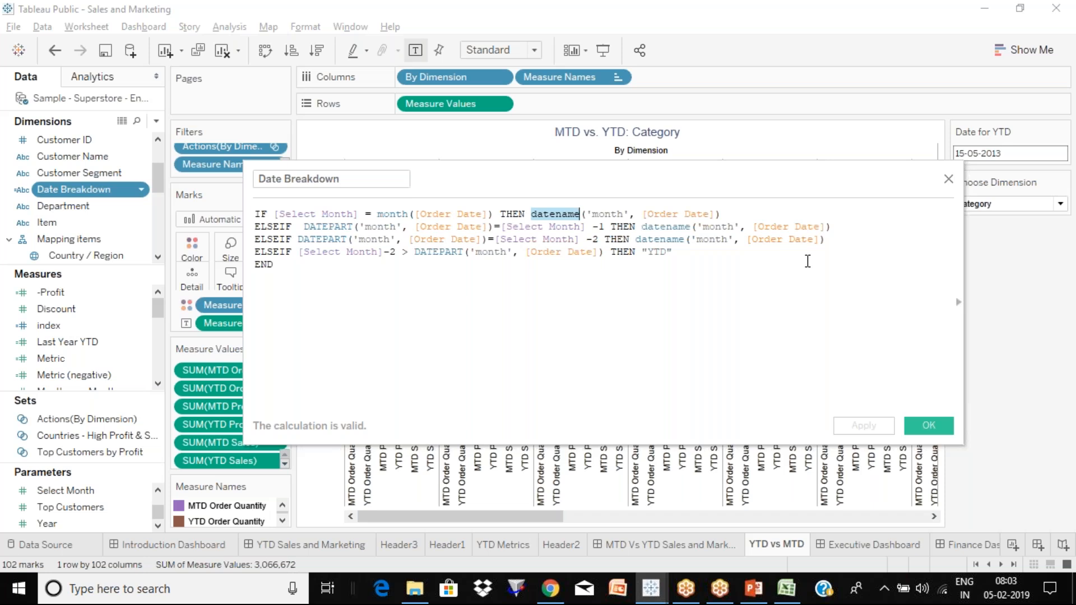
pyautogui.click(949, 180)
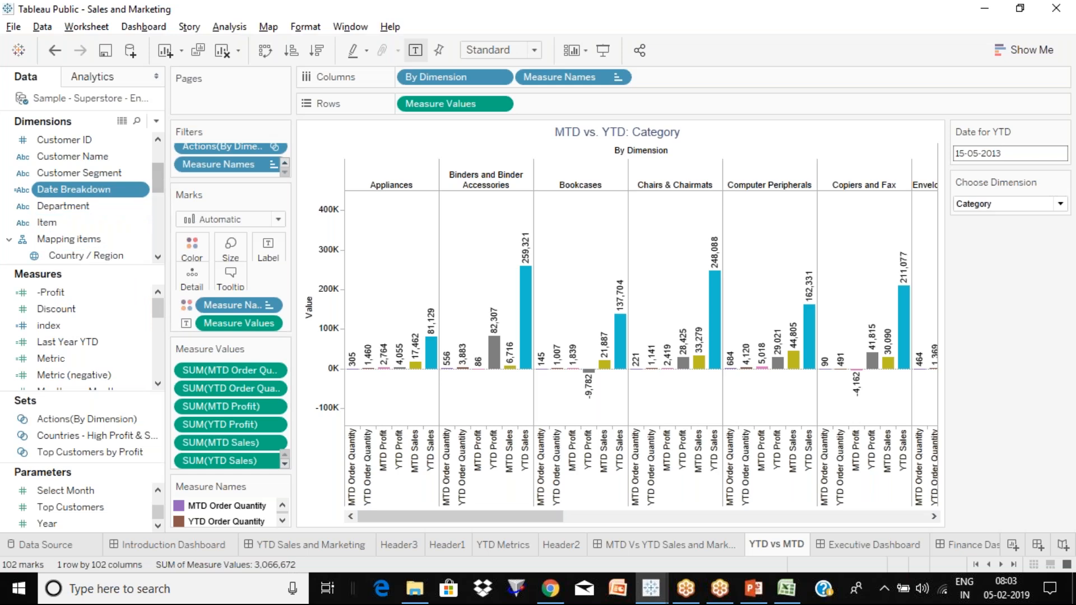
# Open the Date Breakdown calculation once more to review its ELSEIF branches, and close it
pyautogui.click(144, 195)
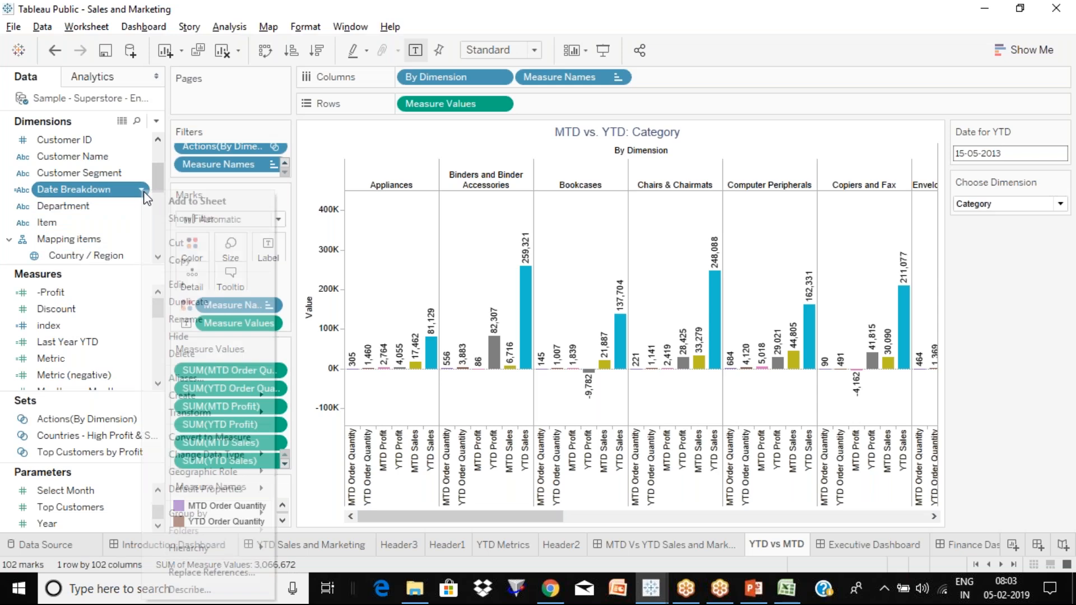
pyautogui.click(207, 285)
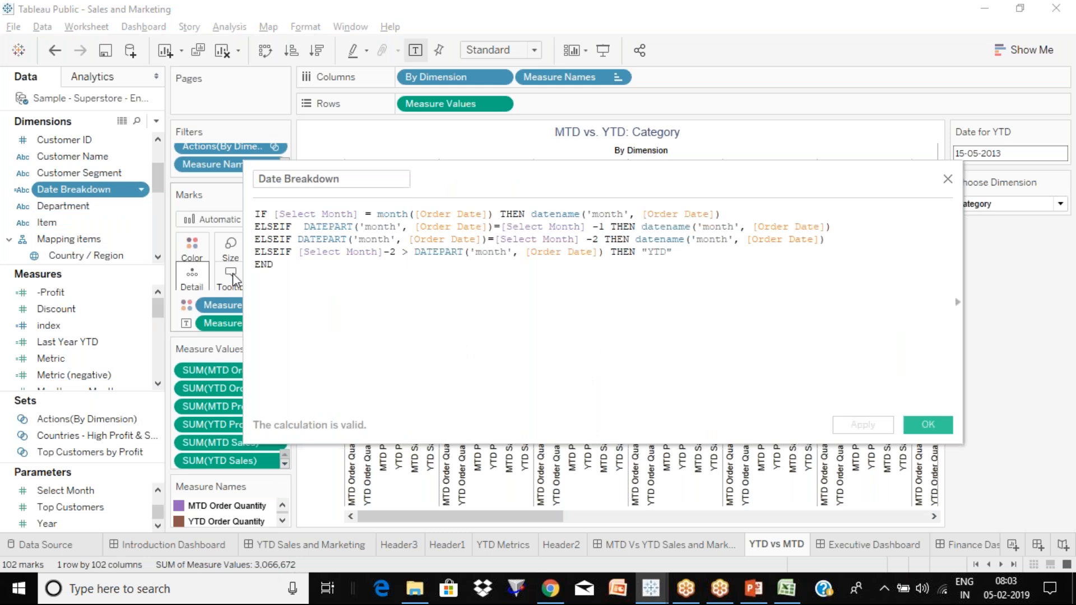
pyautogui.click(947, 180)
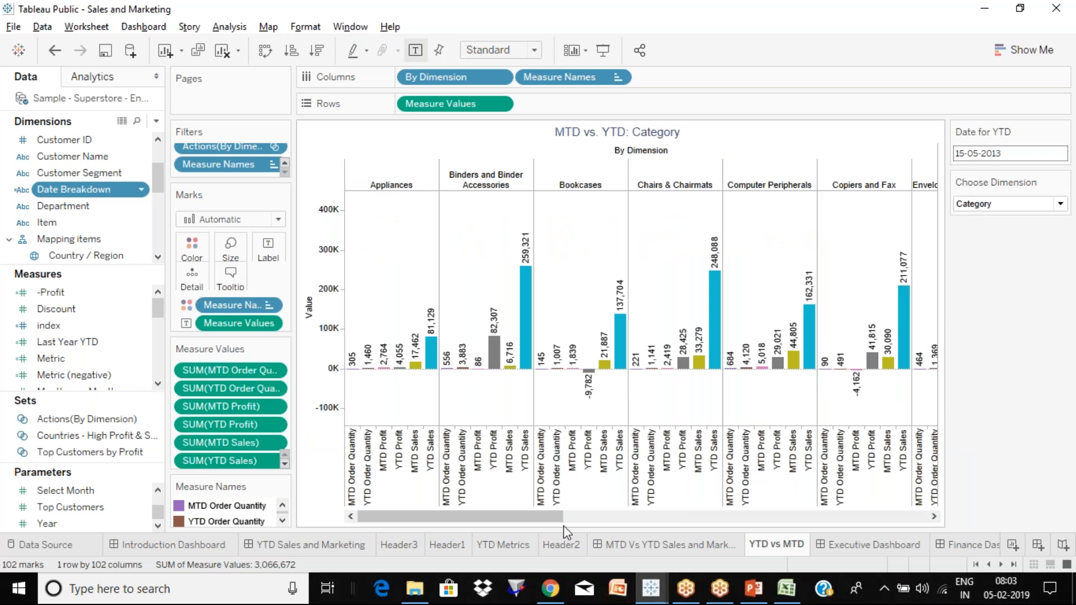
# View the YTD Metrics sheet and the MTD Vs YTD dashboard, and go from its MTD vs. YTD chart to the source sheet
pyautogui.click(505, 545)
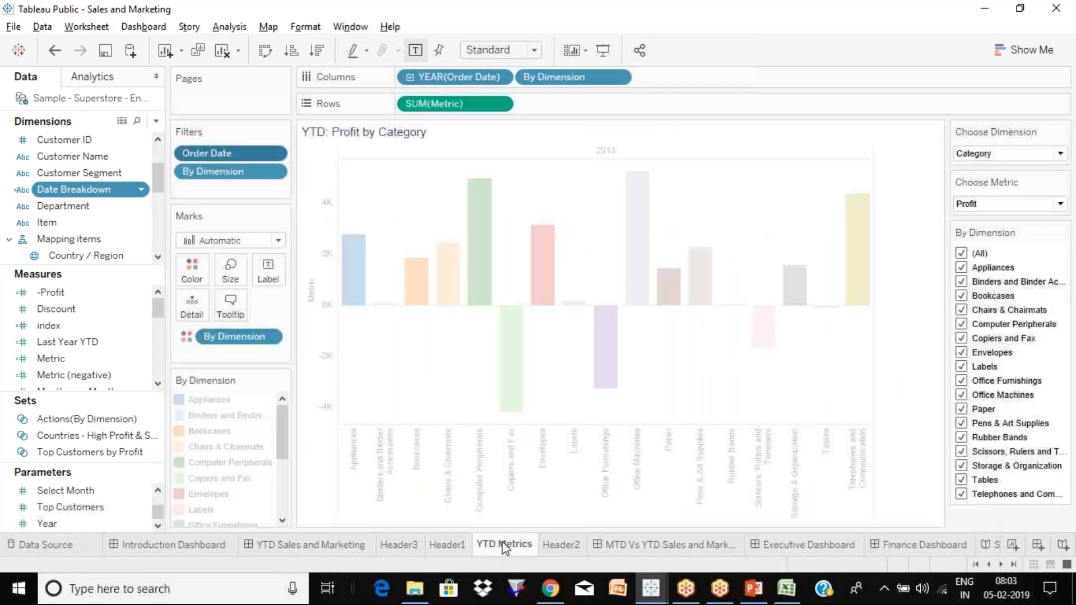
pyautogui.click(694, 543)
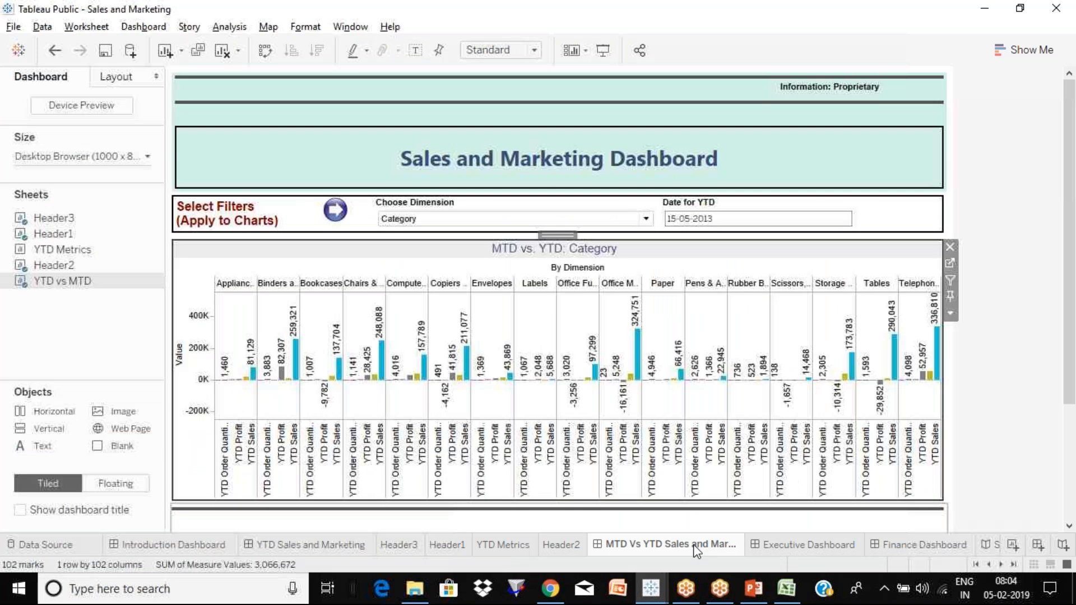
pyautogui.click(951, 313)
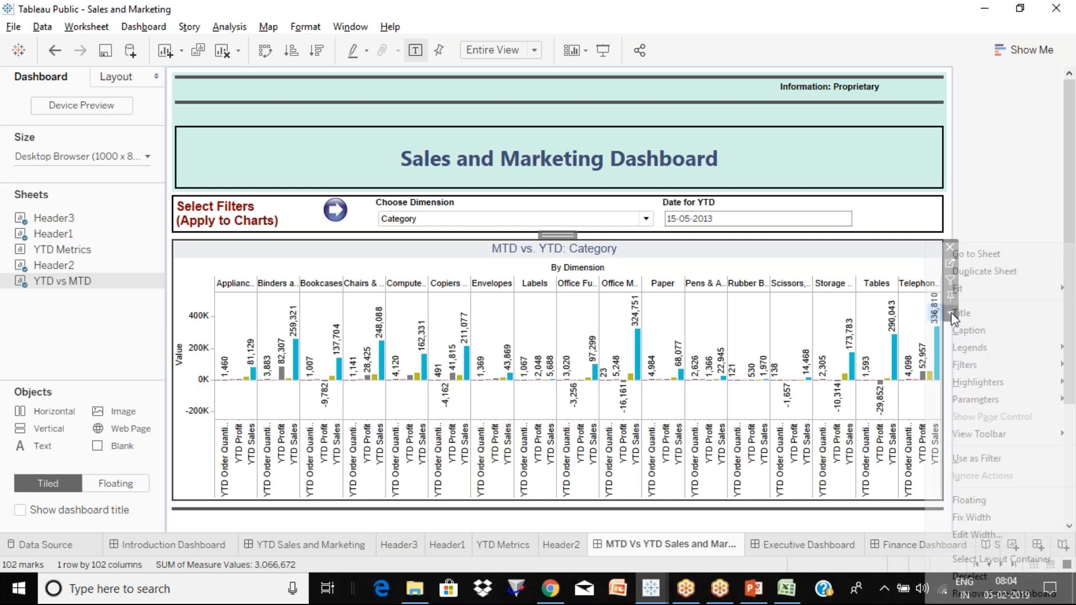
pyautogui.click(981, 259)
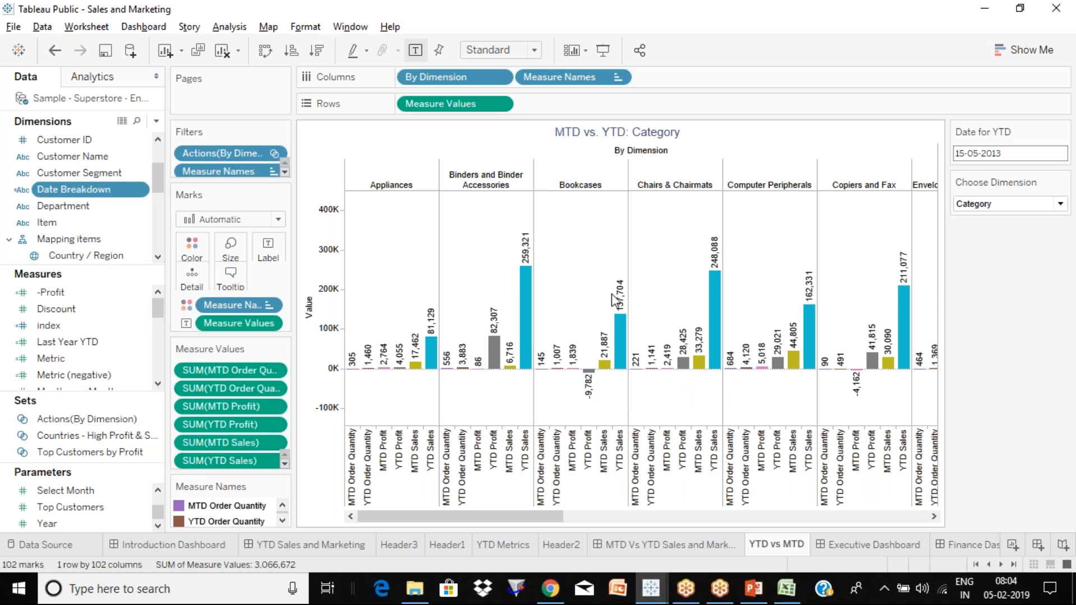
# Set the Date for YTD parameter of the MTD vs. YTD chart to 25-05-2013
pyautogui.click(1027, 152)
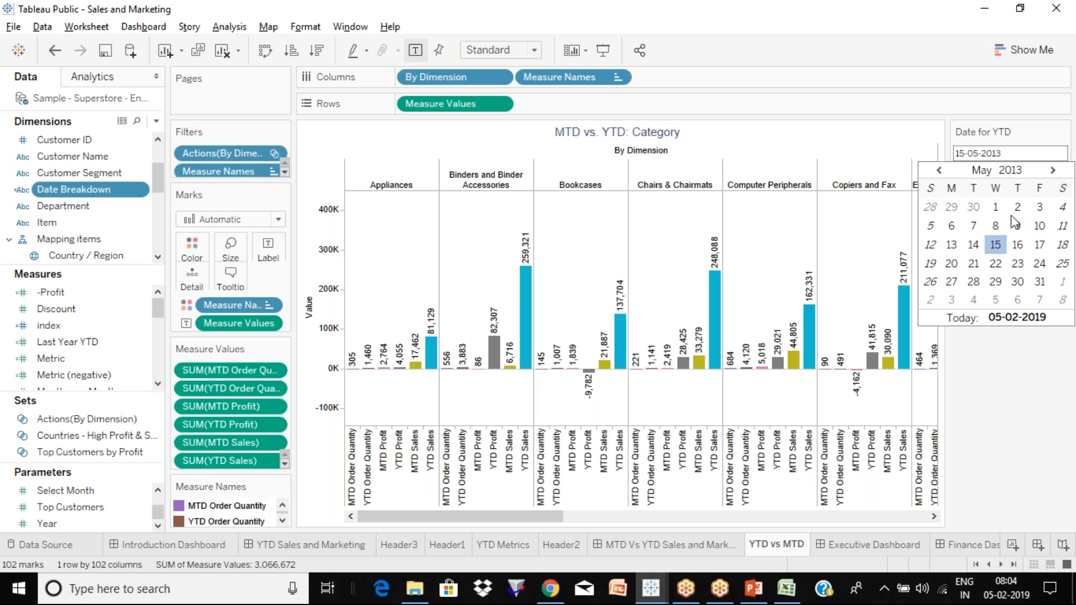
pyautogui.click(1016, 133)
pyautogui.click(1005, 155)
pyautogui.click(1061, 263)
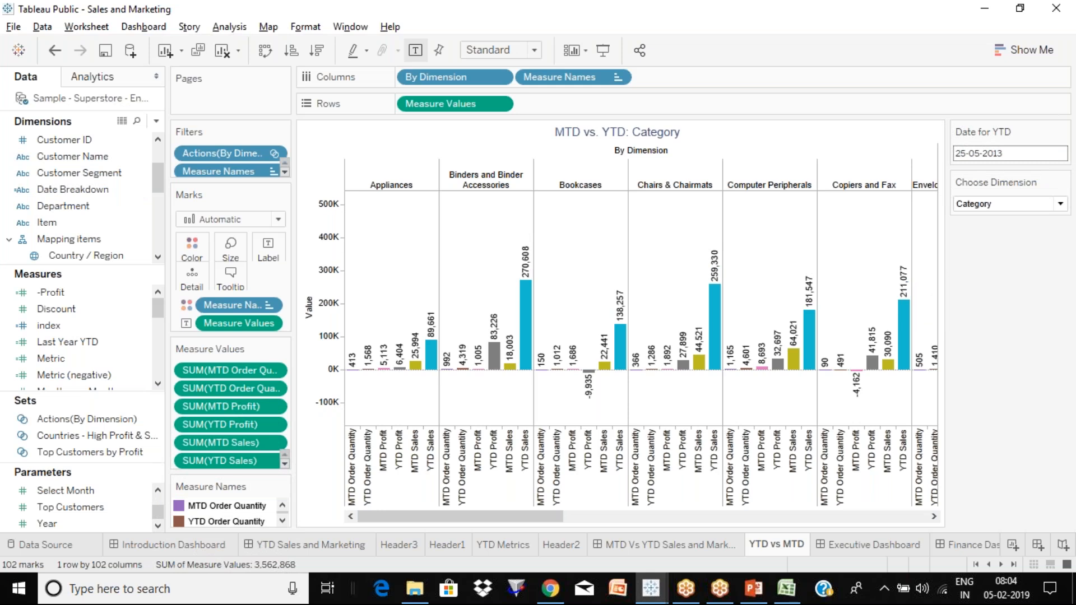
# Look through the MTD measures and the Measure Names filter's selected measures, and close the filter without changes
pyautogui.moveTo(746, 371)
pyautogui.moveTo(157, 314); pyautogui.dragTo(157, 333)
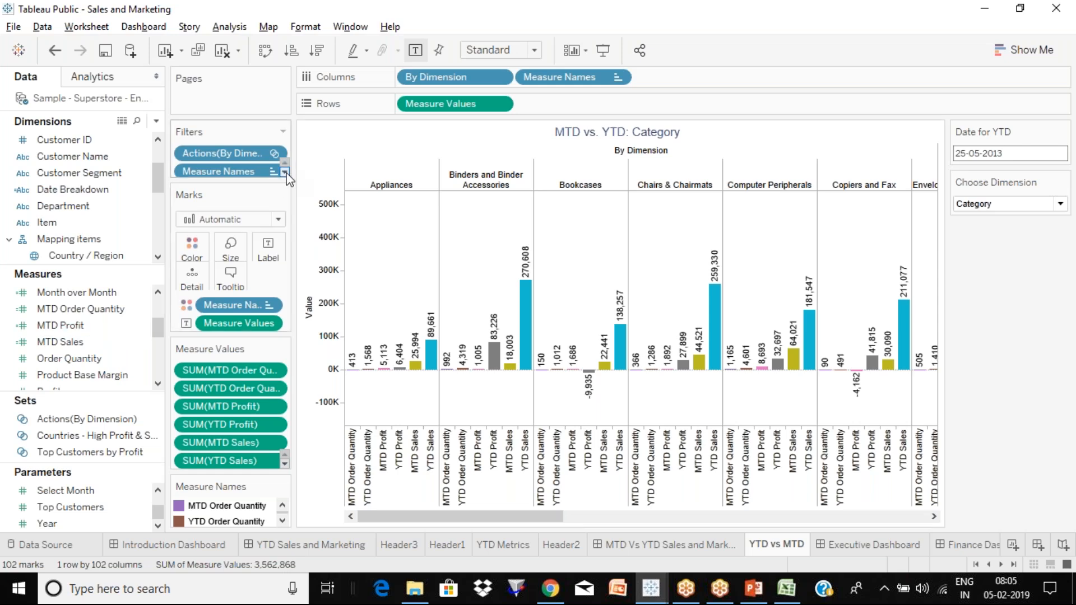
pyautogui.scroll(-1, 286, 178)
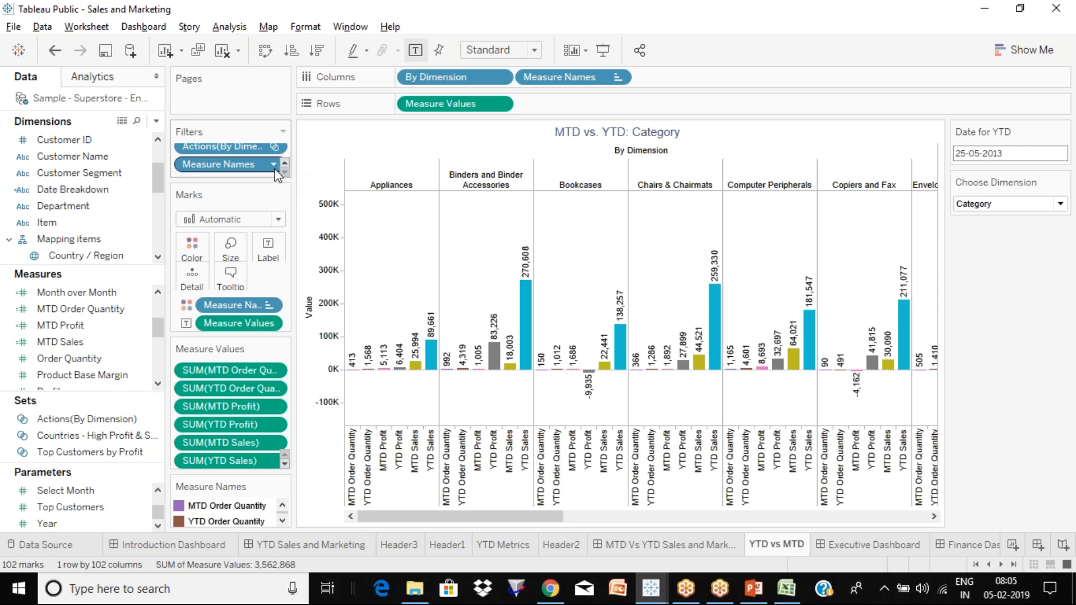
pyautogui.click(274, 166)
pyautogui.click(277, 185)
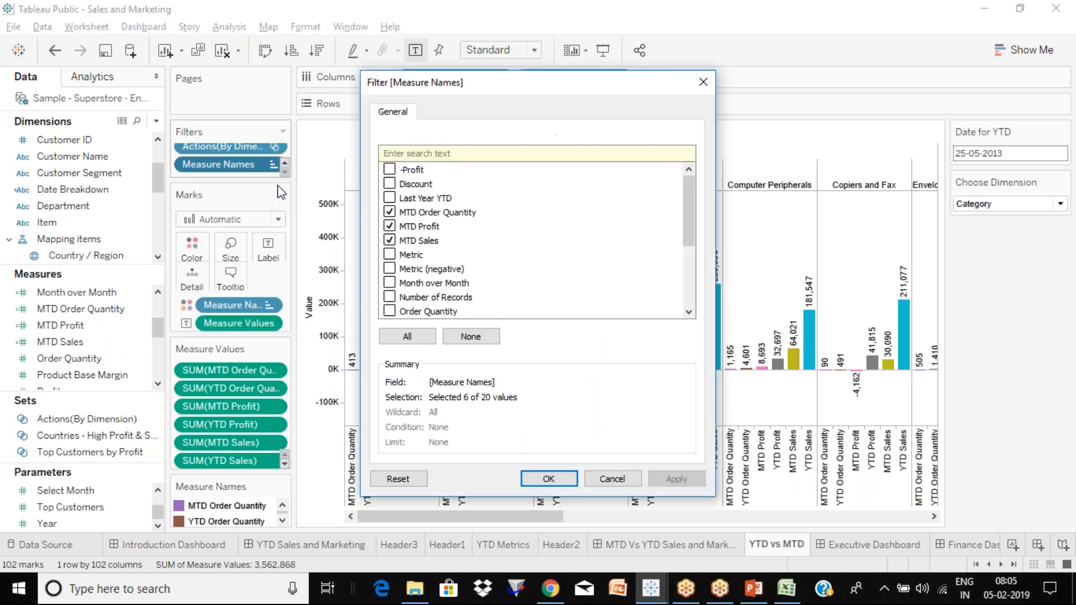
pyautogui.press('Escape')
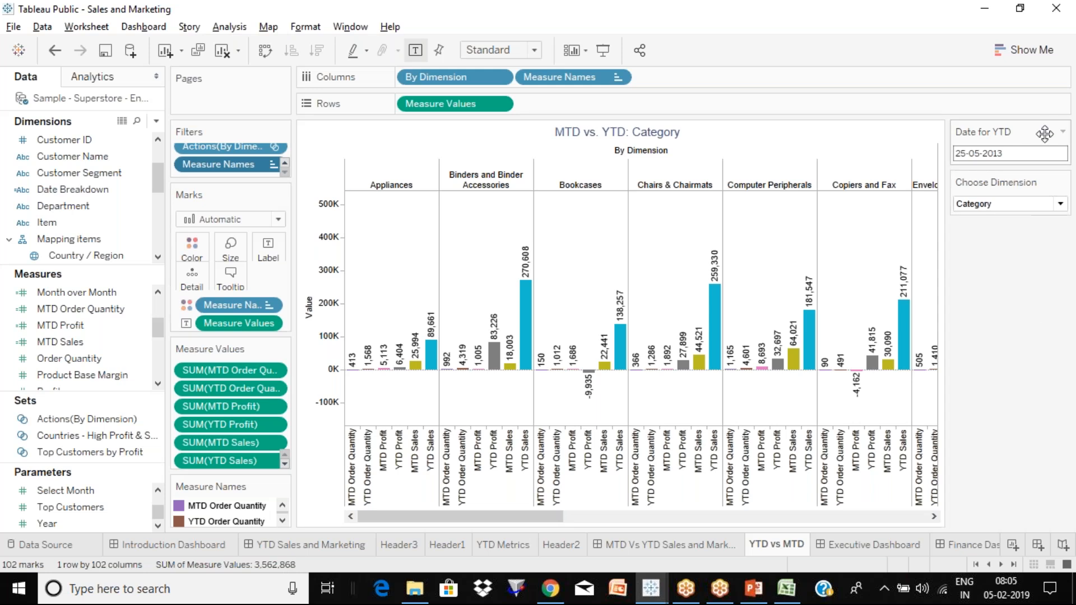
# Review the Date for YTD parameter's definition, and set its date to 08-05-2013
pyautogui.click(1063, 133)
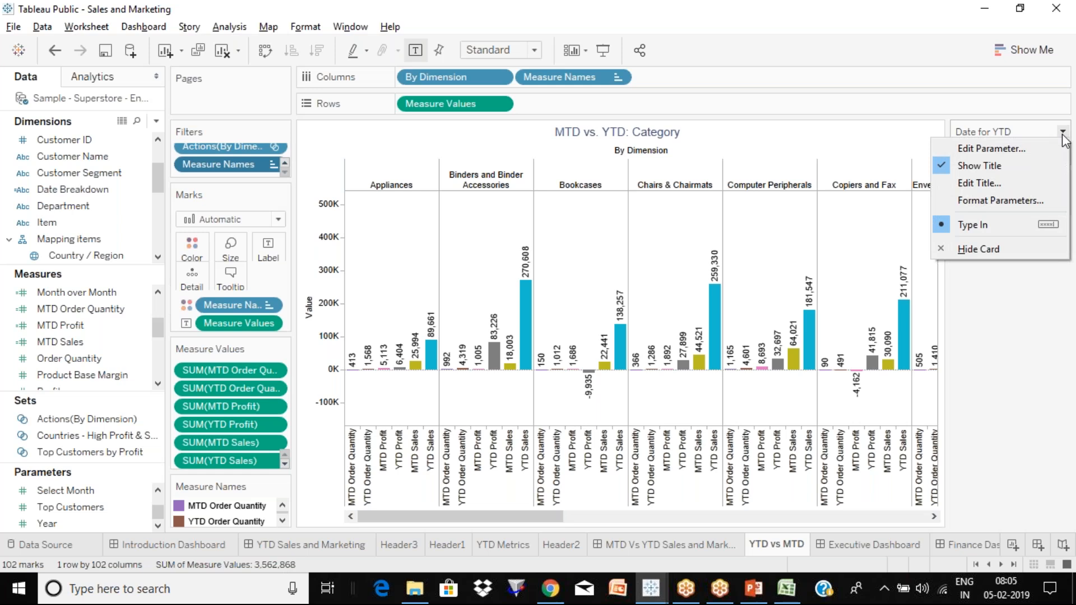
pyautogui.click(1010, 151)
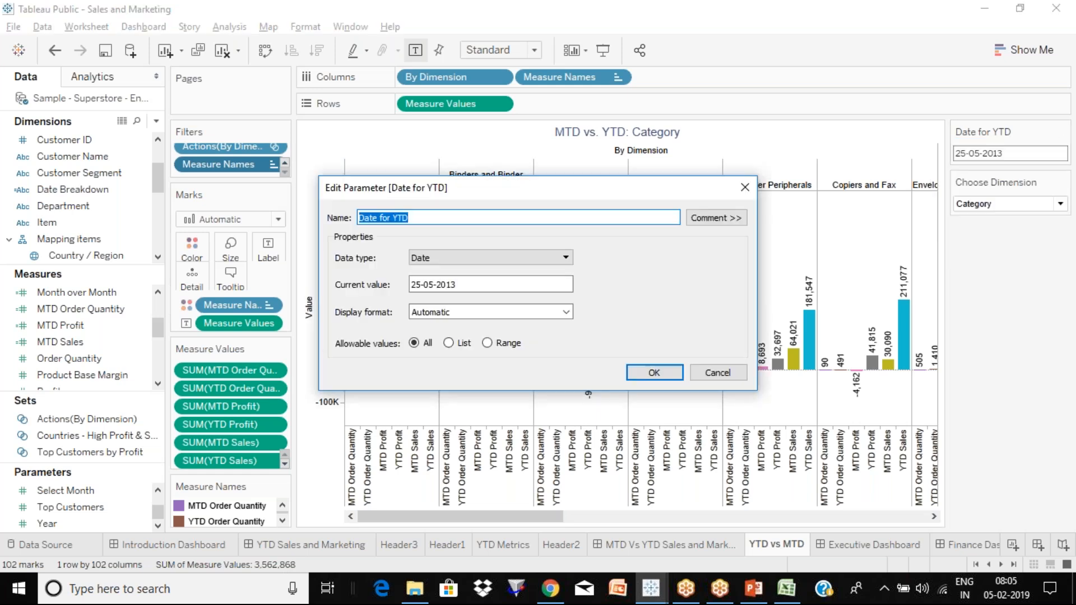
pyautogui.click(745, 189)
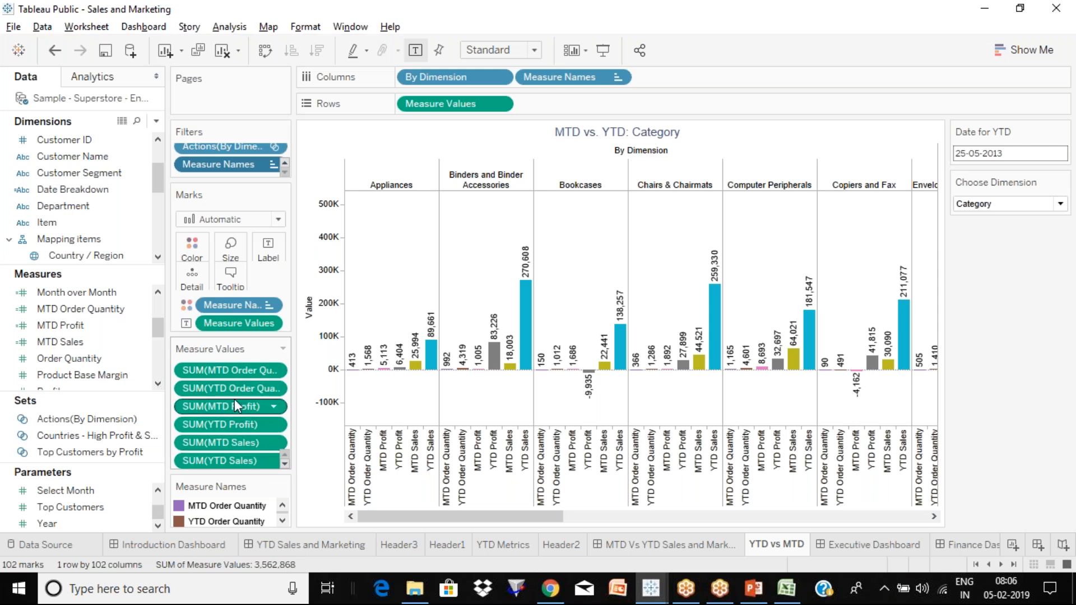
pyautogui.click(1036, 153)
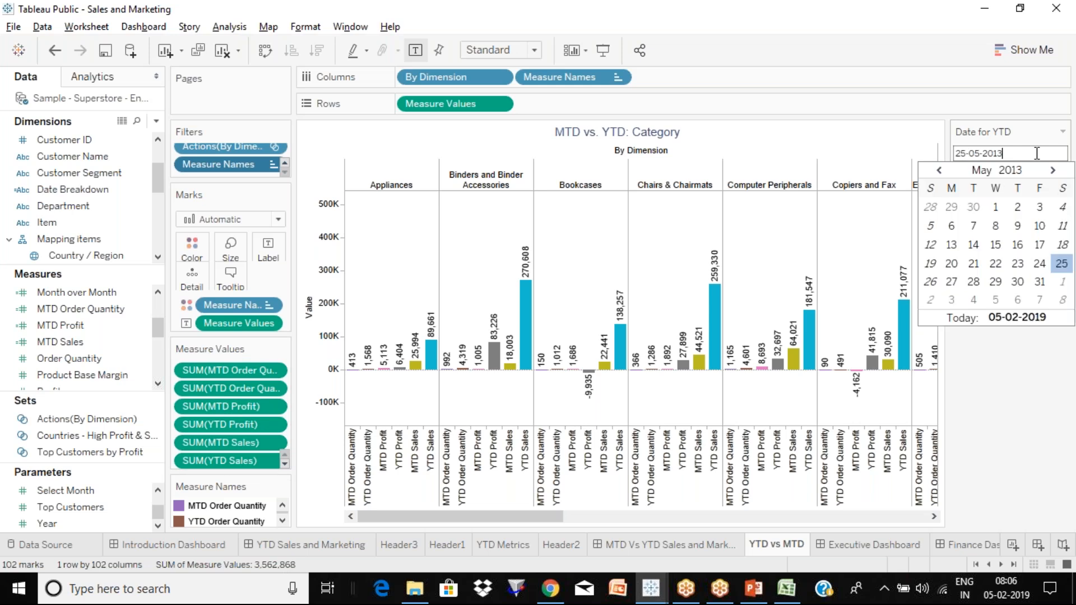
pyautogui.click(989, 230)
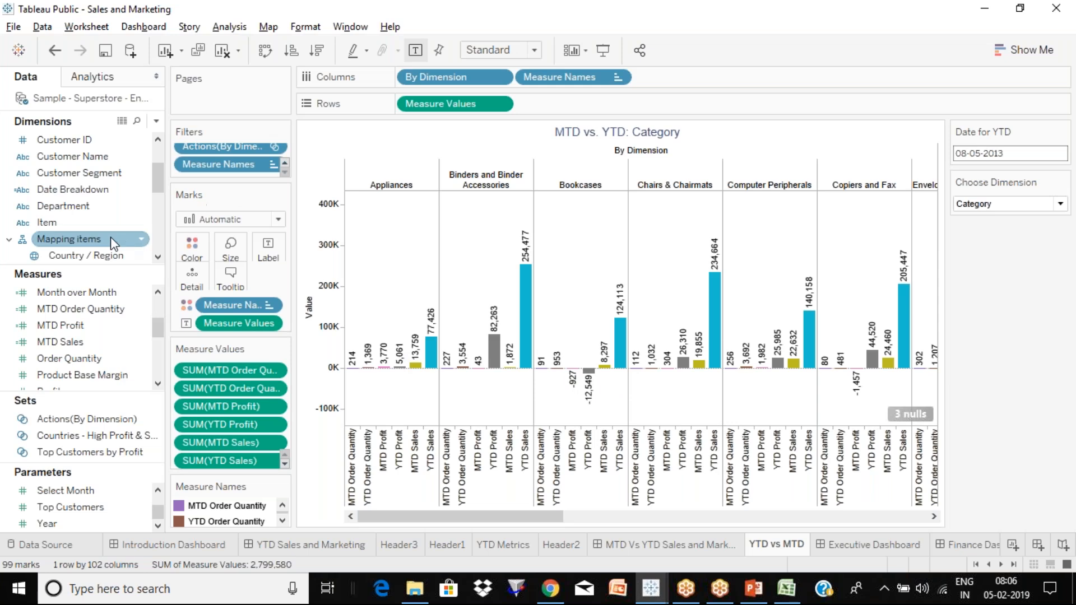
# Review the Date Breakdown calculation in its editor and in the field description, and close both
pyautogui.click(143, 188)
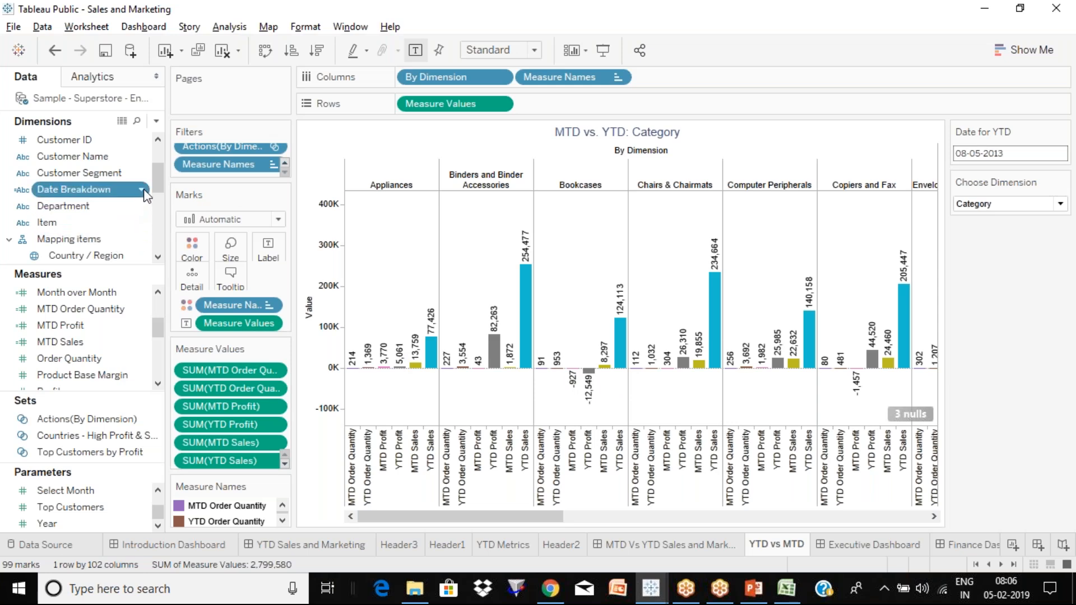
pyautogui.click(207, 285)
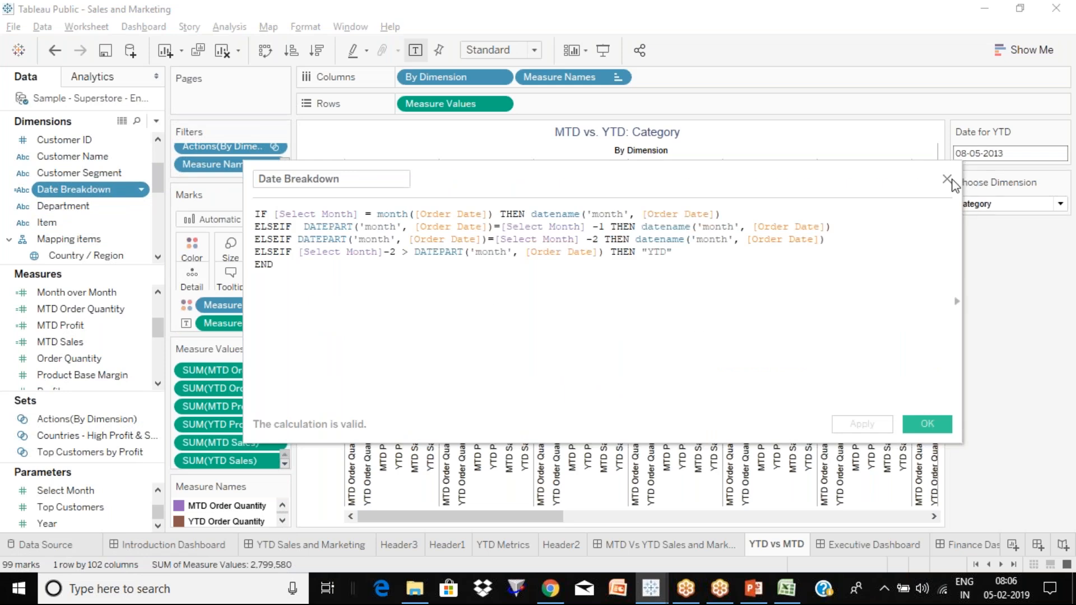
pyautogui.click(948, 178)
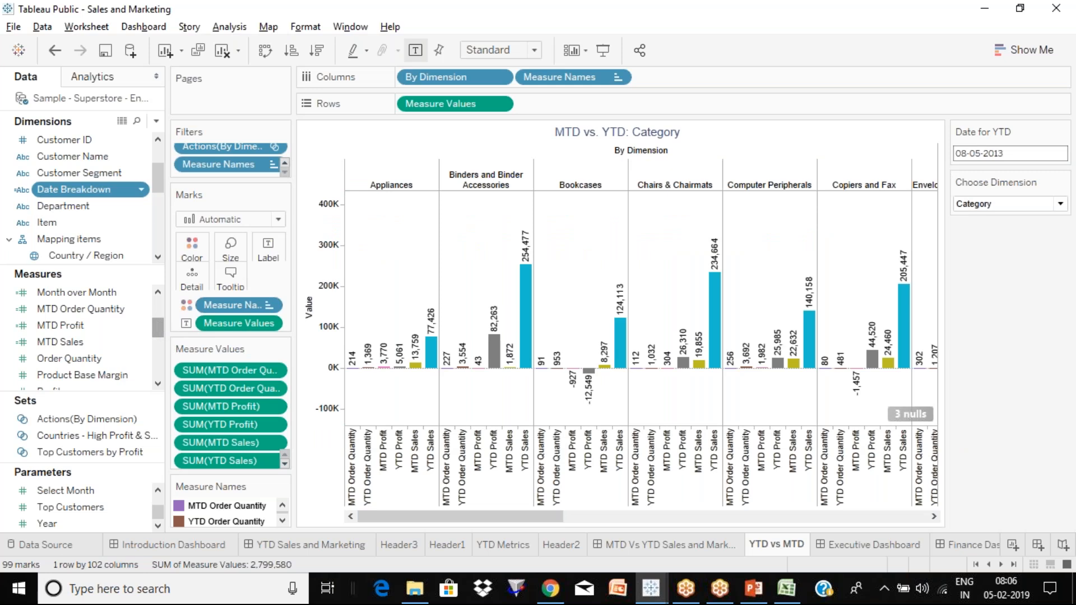
pyautogui.click(141, 189)
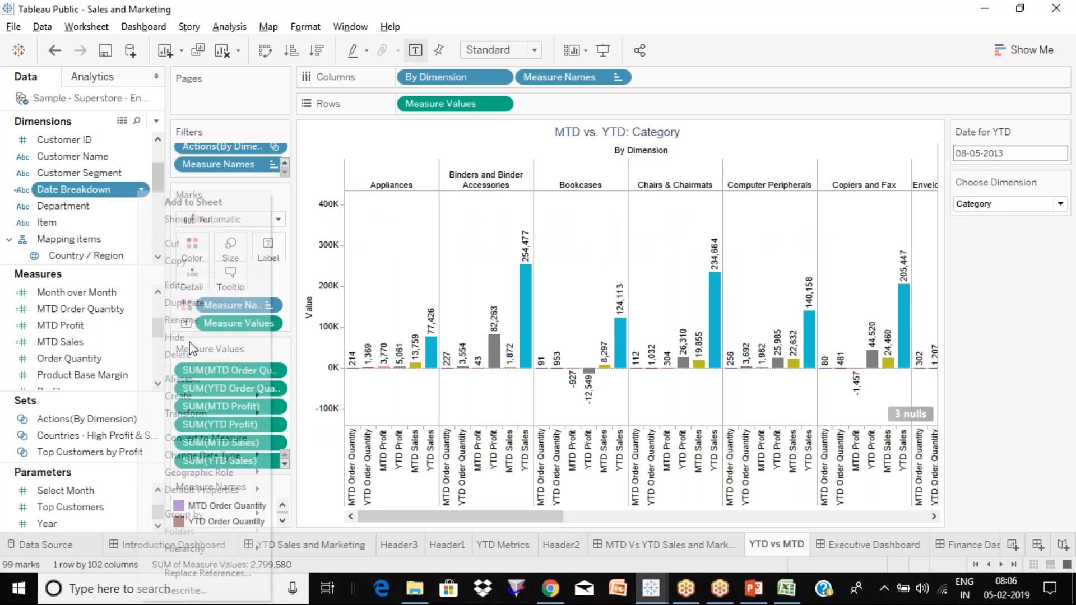
pyautogui.click(178, 284)
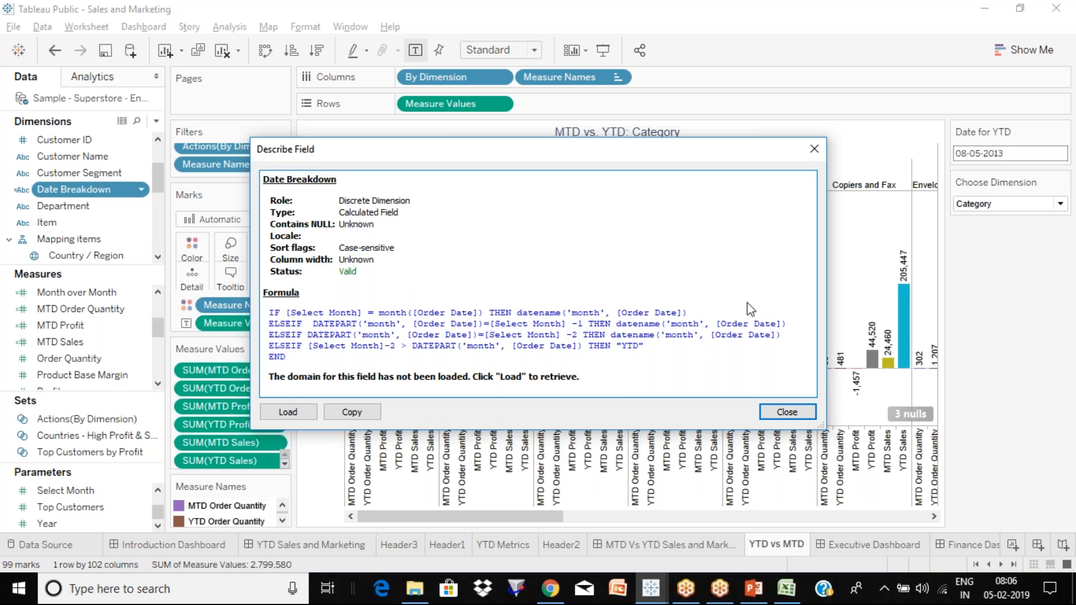
pyautogui.press('Escape')
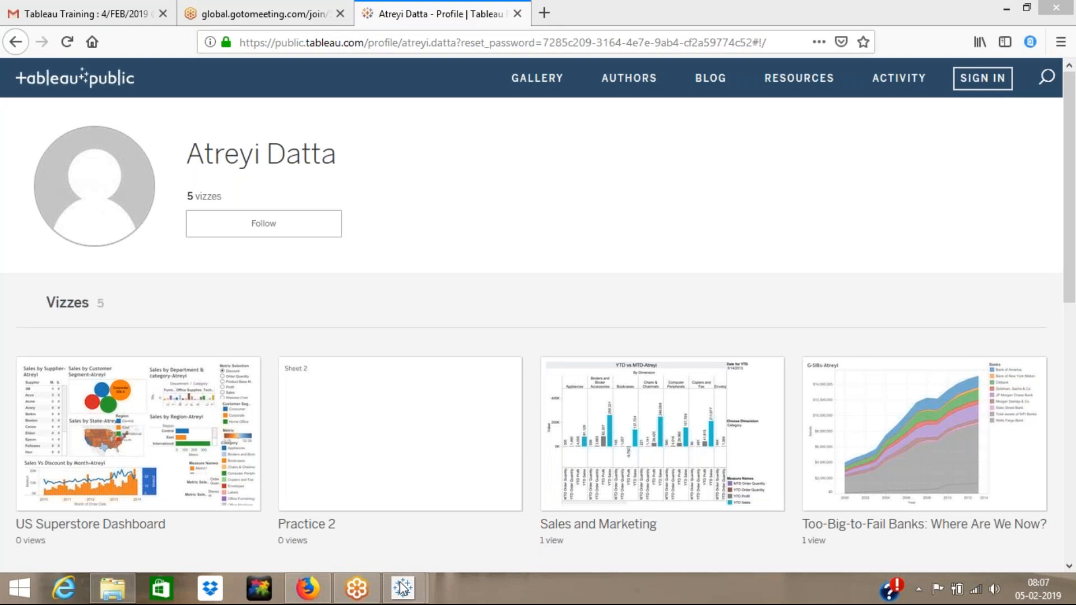
# Switch to the My Resume workbook and compare the original Timeline sheet with the practice copy of the timeline
pyautogui.moveTo(403, 590)
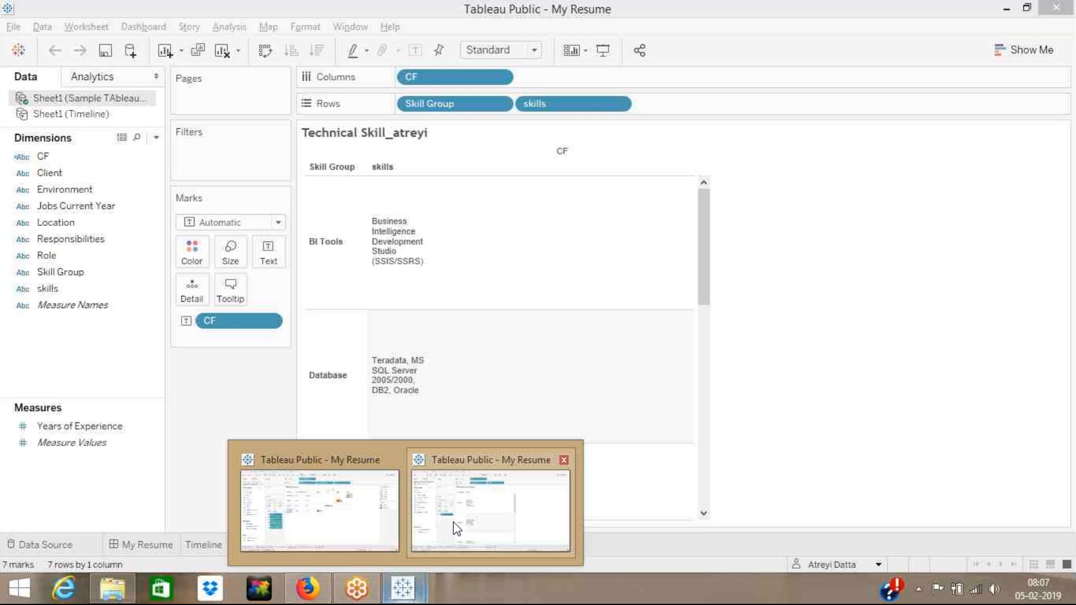
pyautogui.click(457, 529)
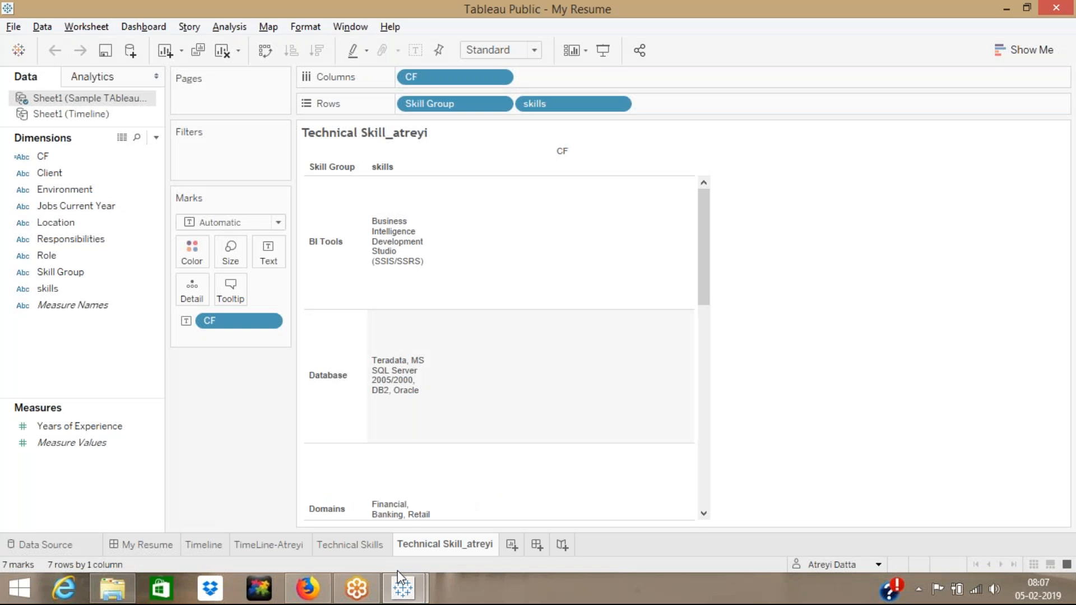
pyautogui.click(270, 545)
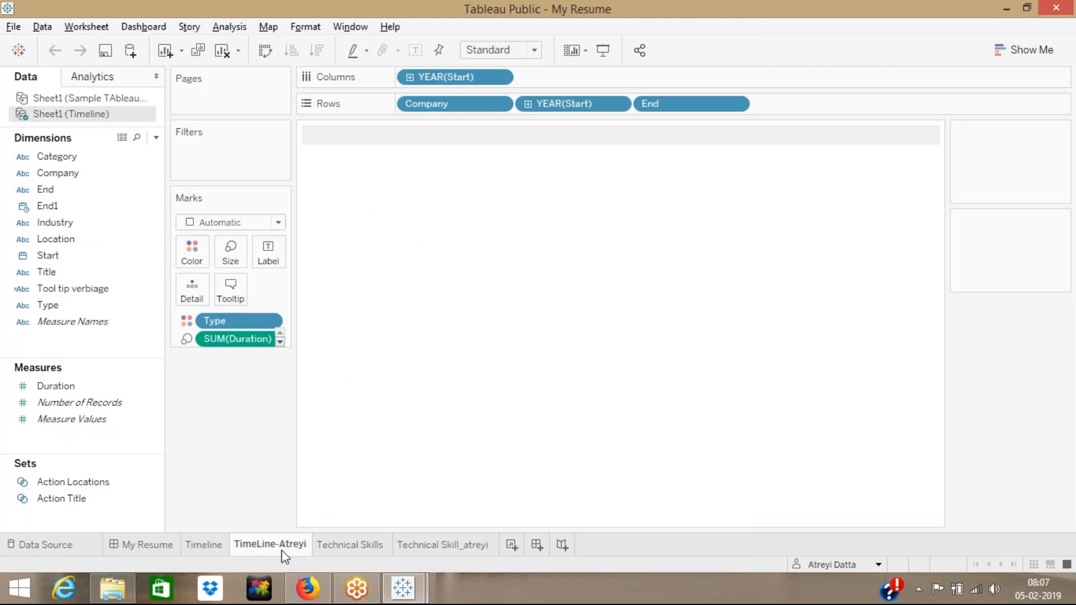
pyautogui.click(209, 546)
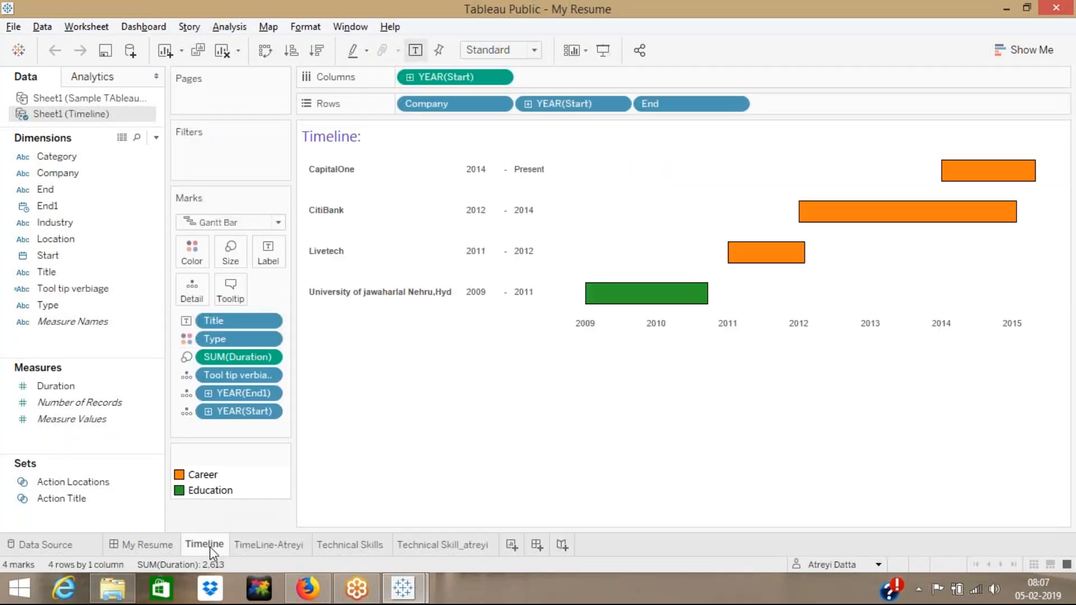
pyautogui.click(272, 546)
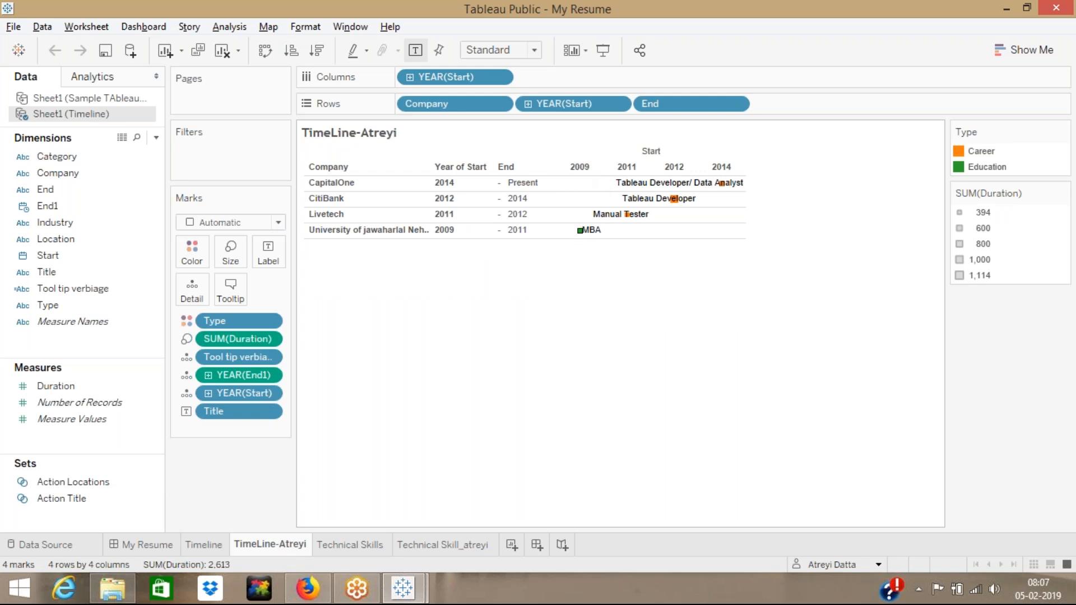
# Convert the Start date on Columns of the practice timeline from discrete to continuous Year
pyautogui.moveTo(580, 231)
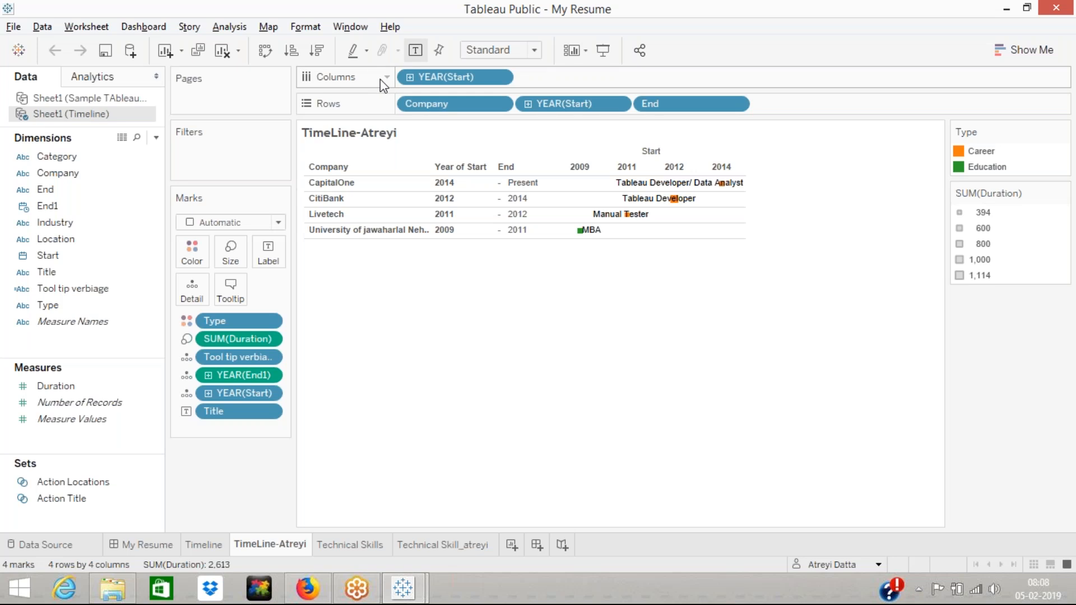
pyautogui.click(410, 78)
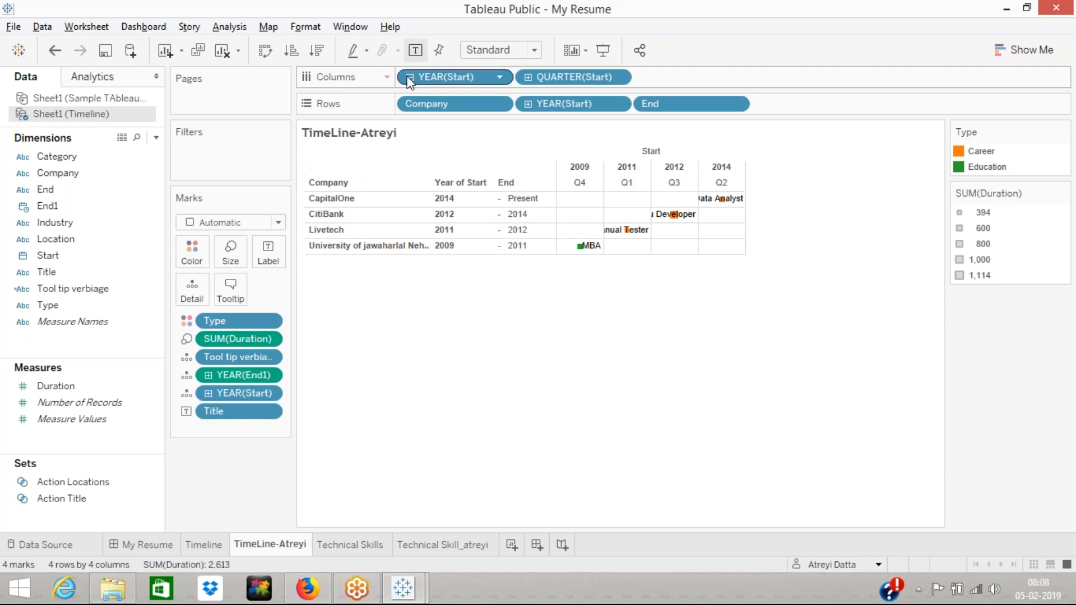
pyautogui.click(409, 78)
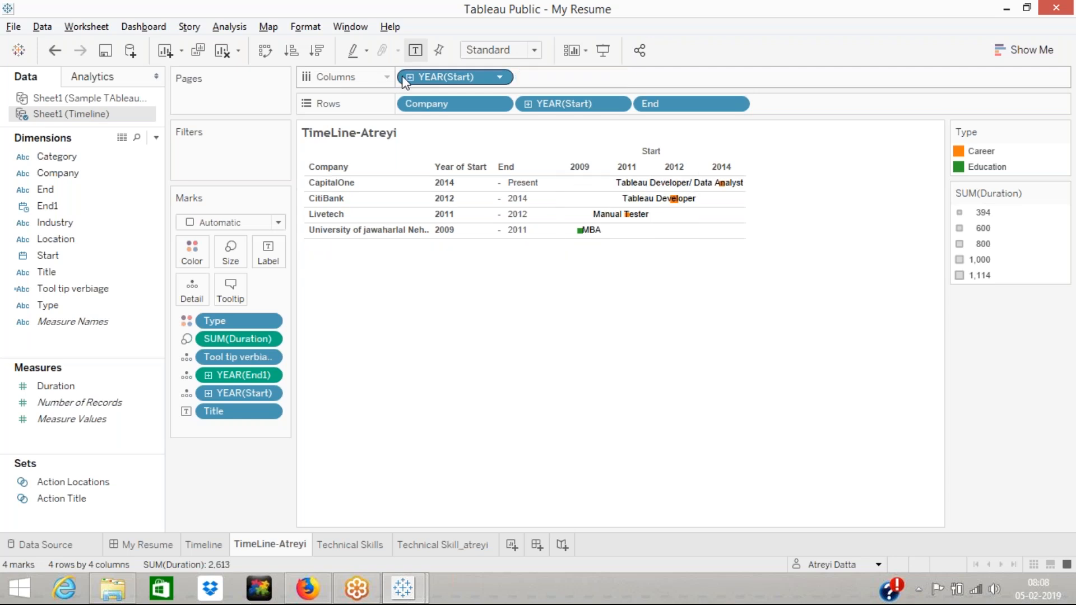
pyautogui.click(500, 77)
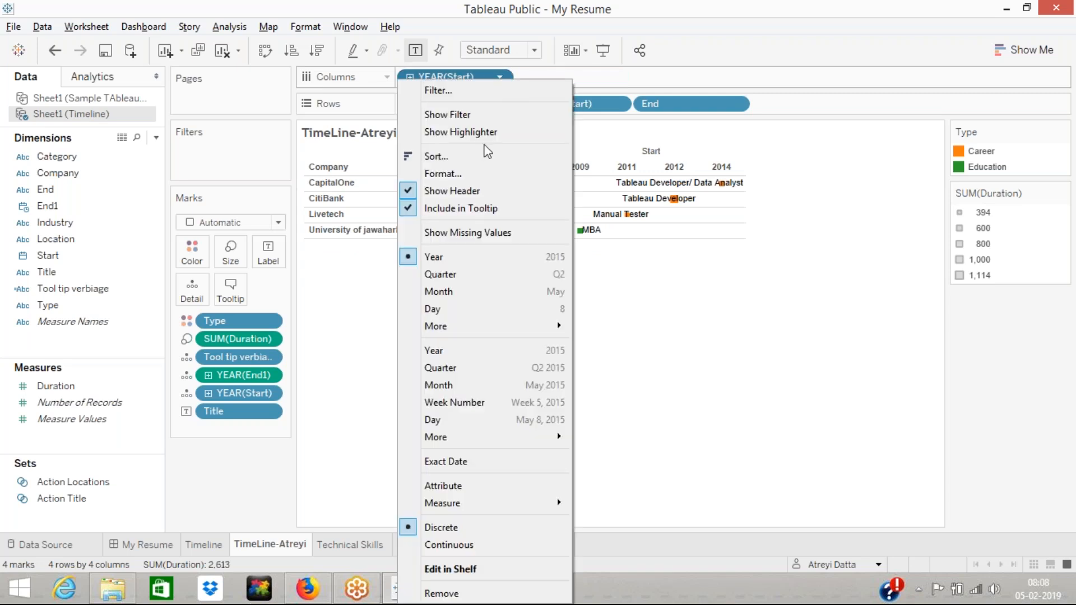
pyautogui.click(448, 352)
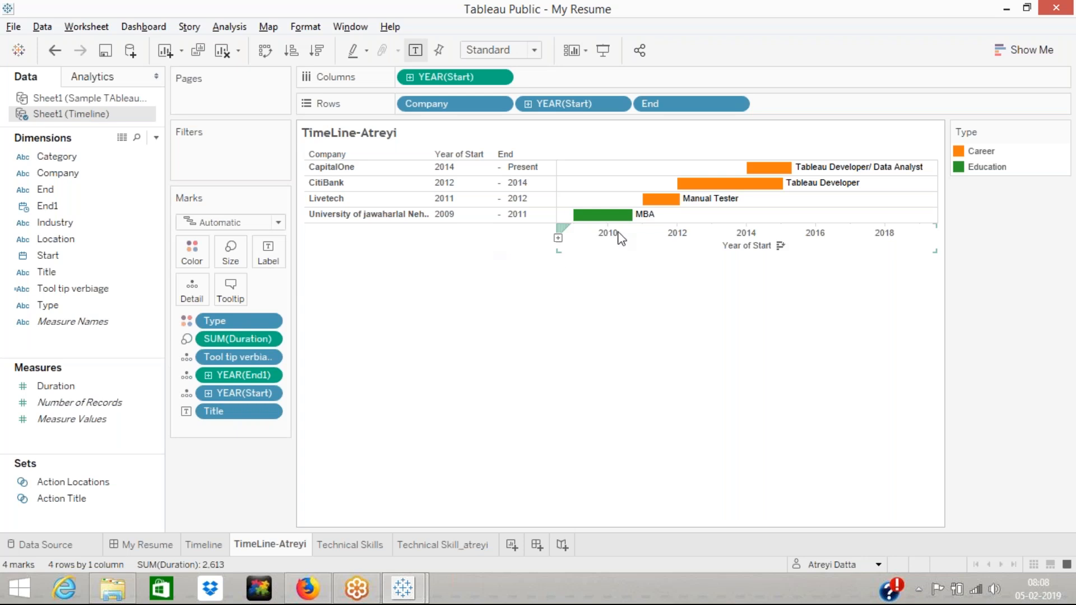
# Compare the practice timeline with the original Timeline sheet, and turn off the practice sheet's mark labels
pyautogui.click(212, 547)
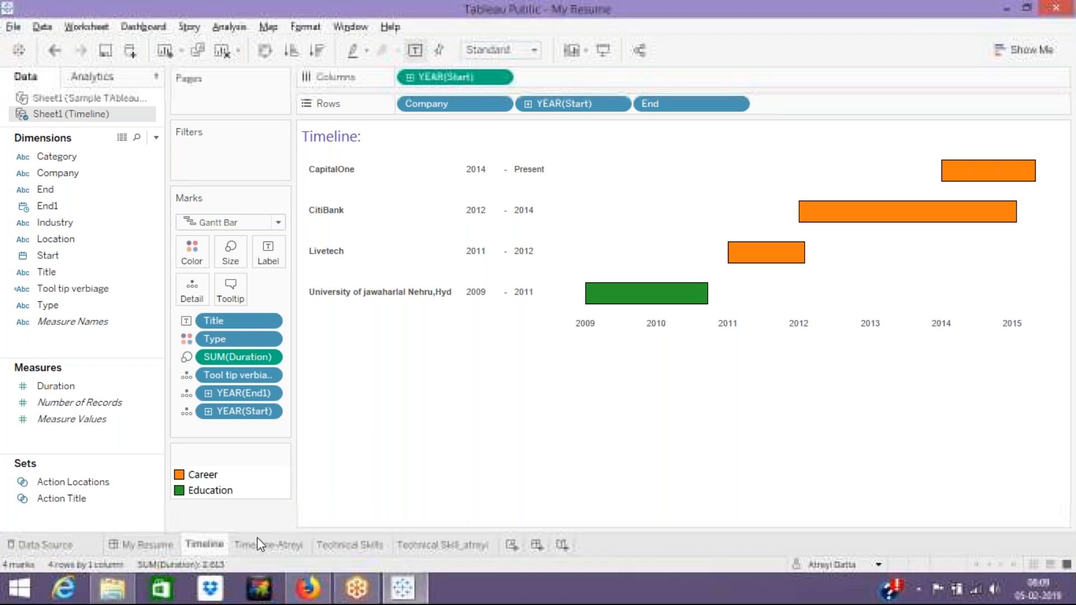
pyautogui.click(258, 543)
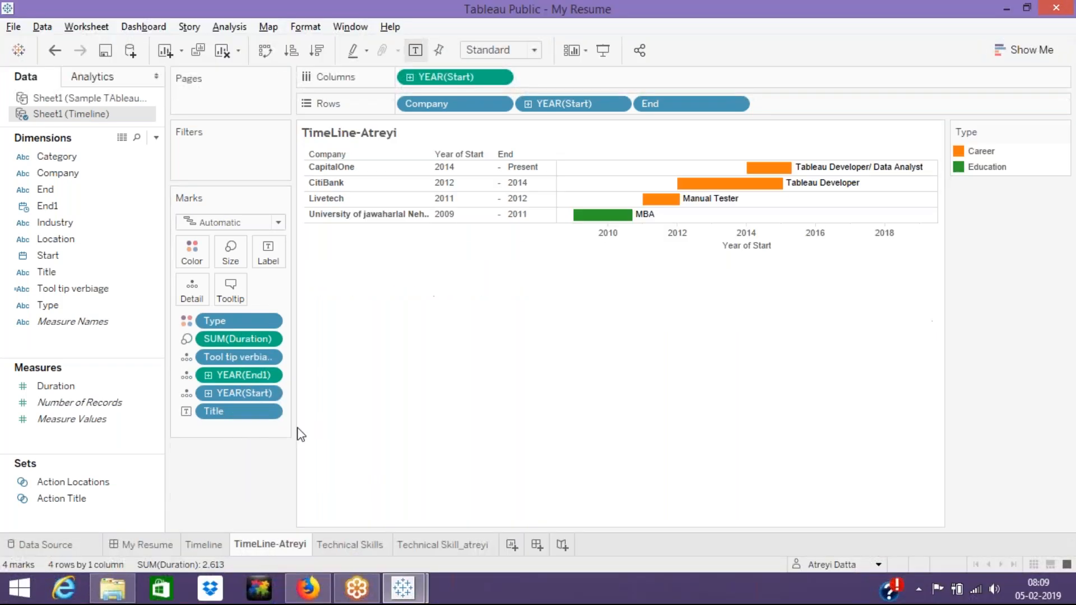
pyautogui.click(279, 261)
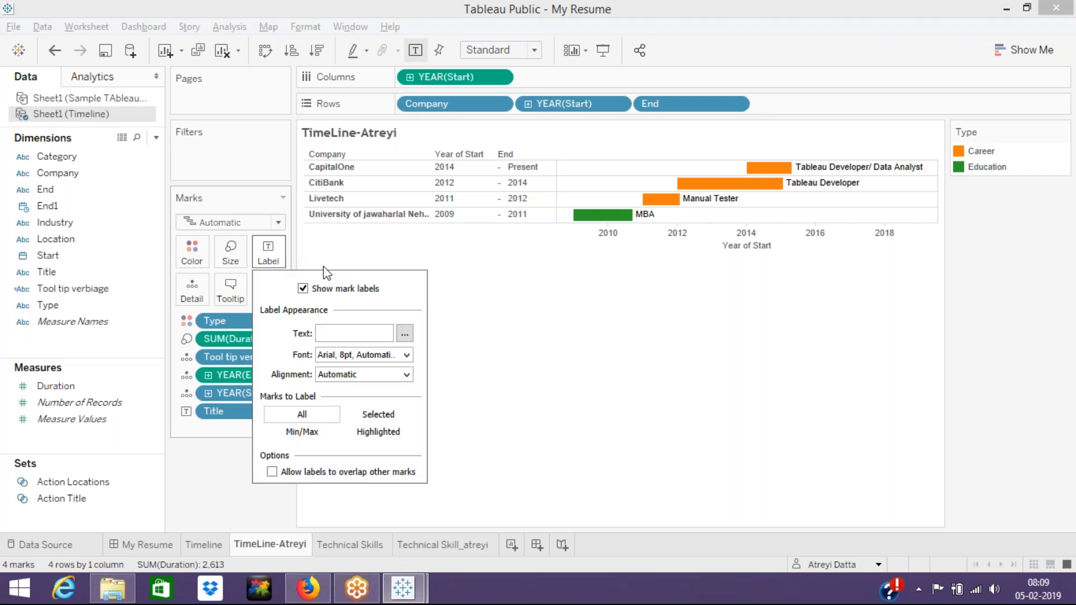
pyautogui.click(303, 289)
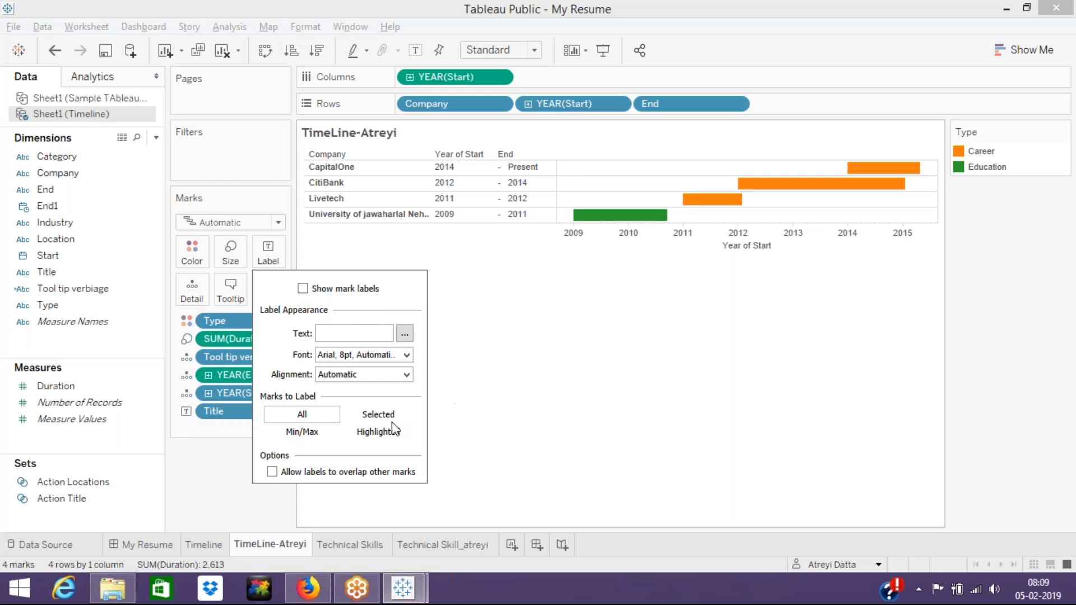
# Compare the original Technical Skills sheet with its practice copy
pyautogui.click(551, 324)
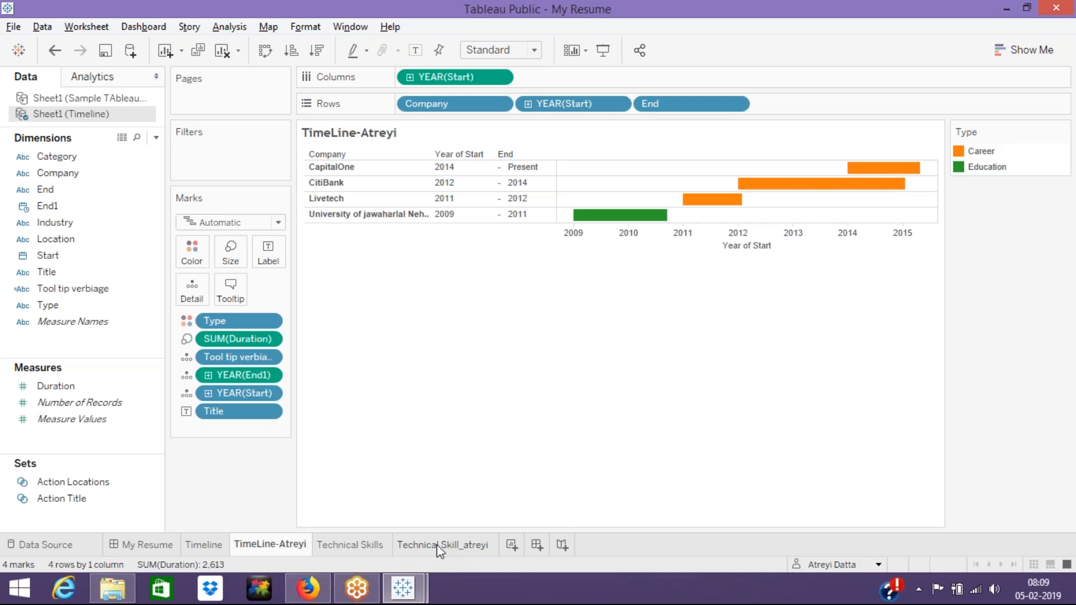
pyautogui.click(436, 545)
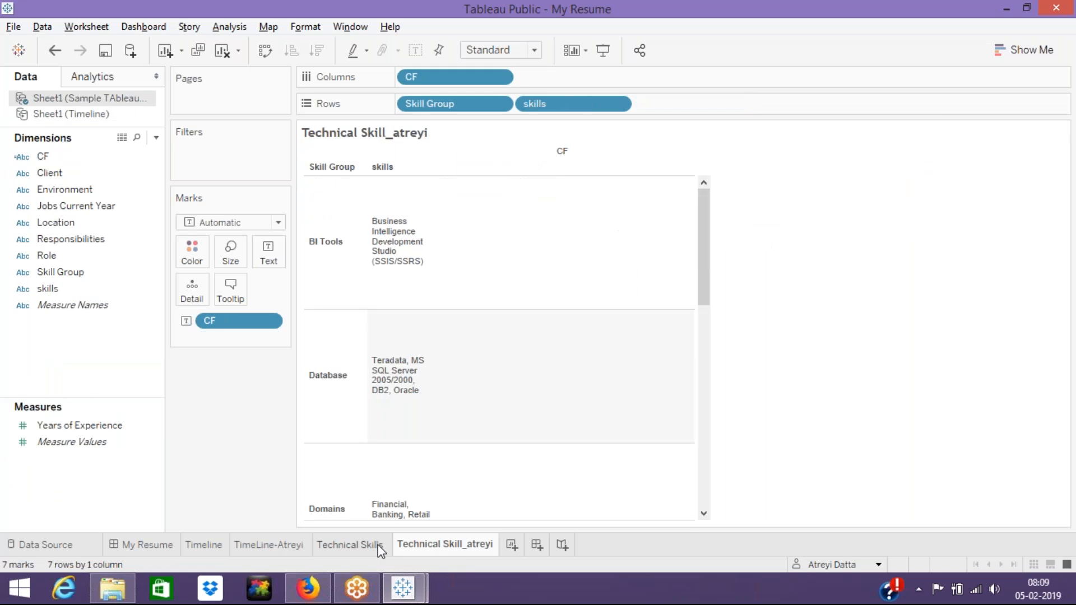
pyautogui.click(379, 546)
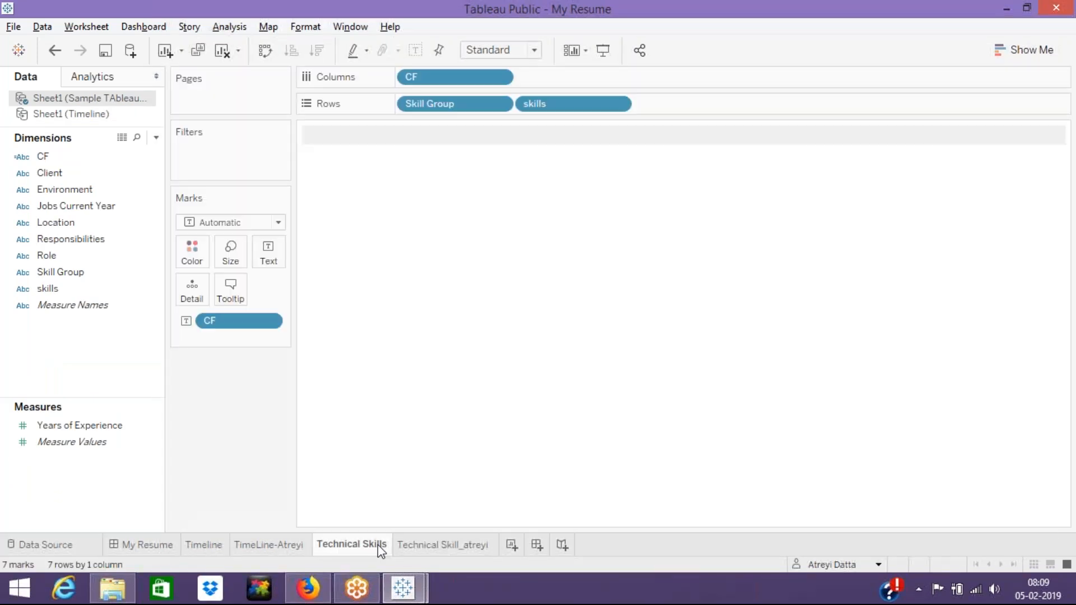
pyautogui.click(443, 545)
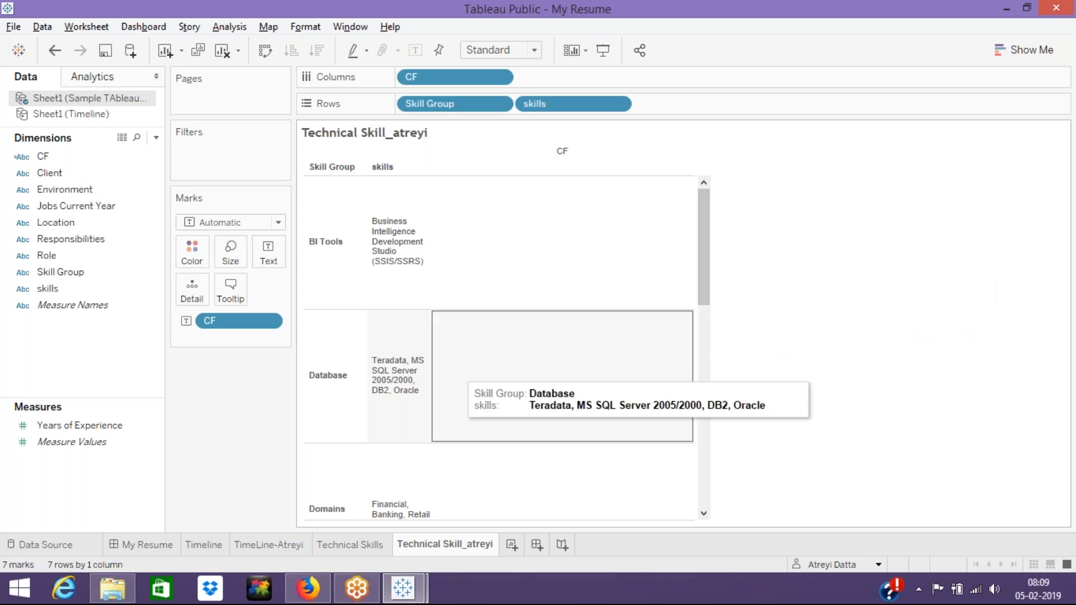
pyautogui.click(358, 543)
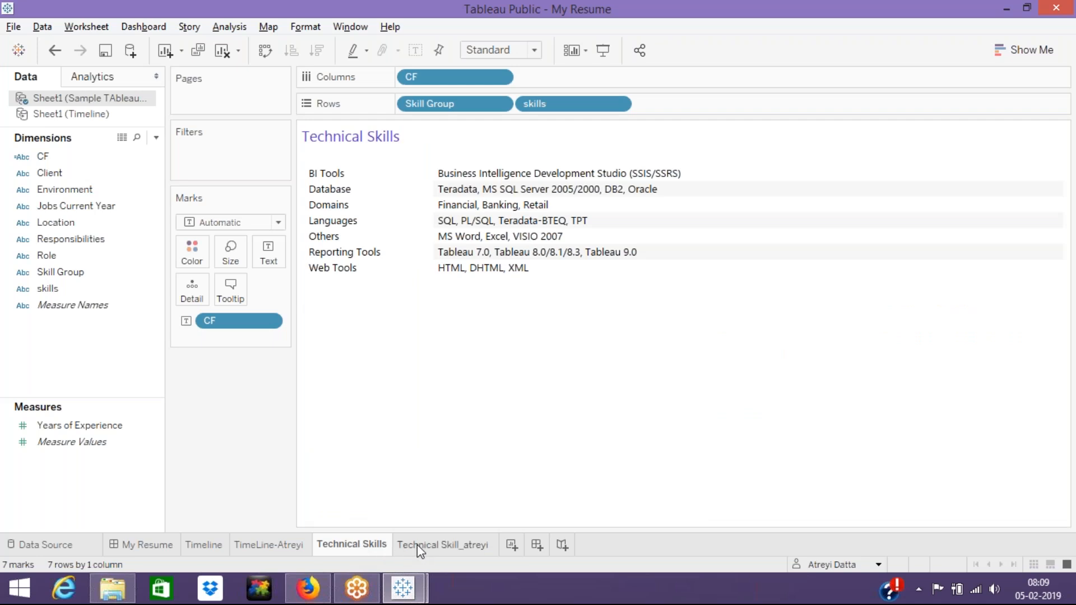
pyautogui.click(417, 545)
pyautogui.click(344, 547)
pyautogui.moveTo(354, 545)
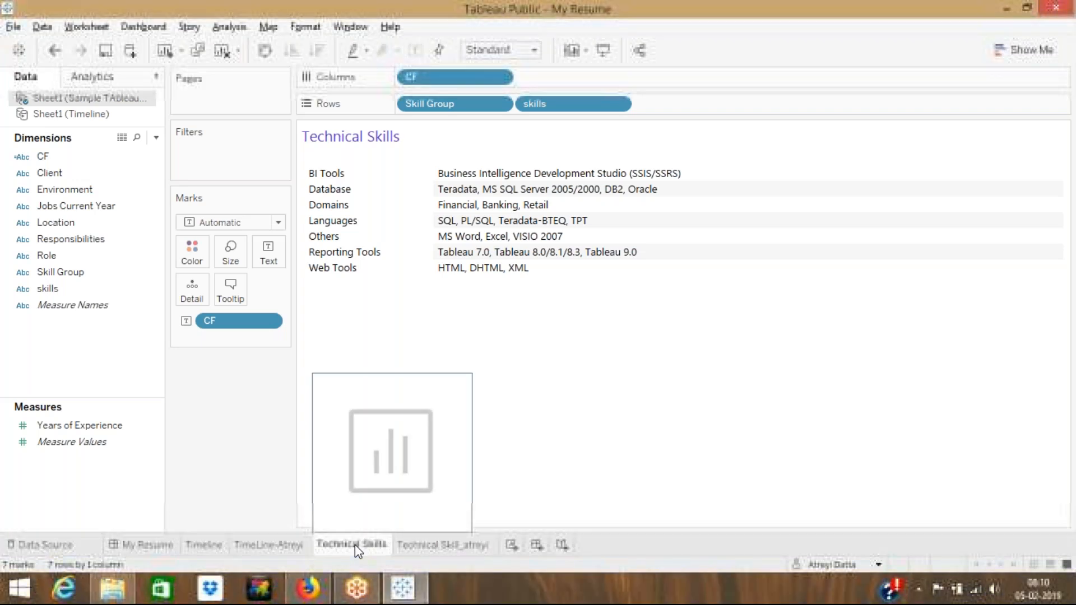
pyautogui.click(409, 544)
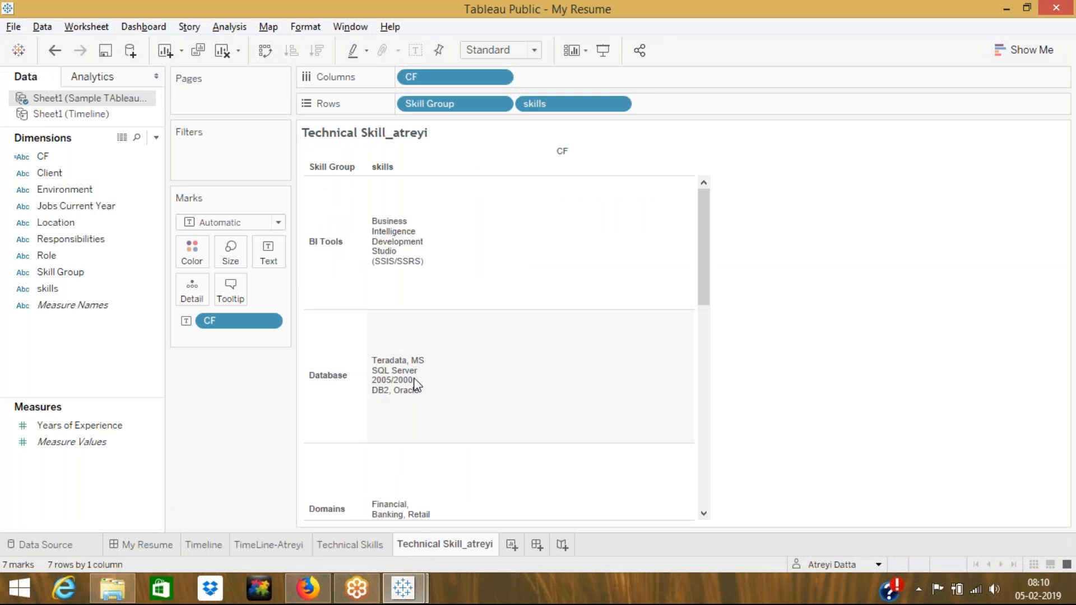
# Clear the practice technical skills sheet and place the CF field on Columns, checking against the original sheet
pyautogui.click(224, 57)
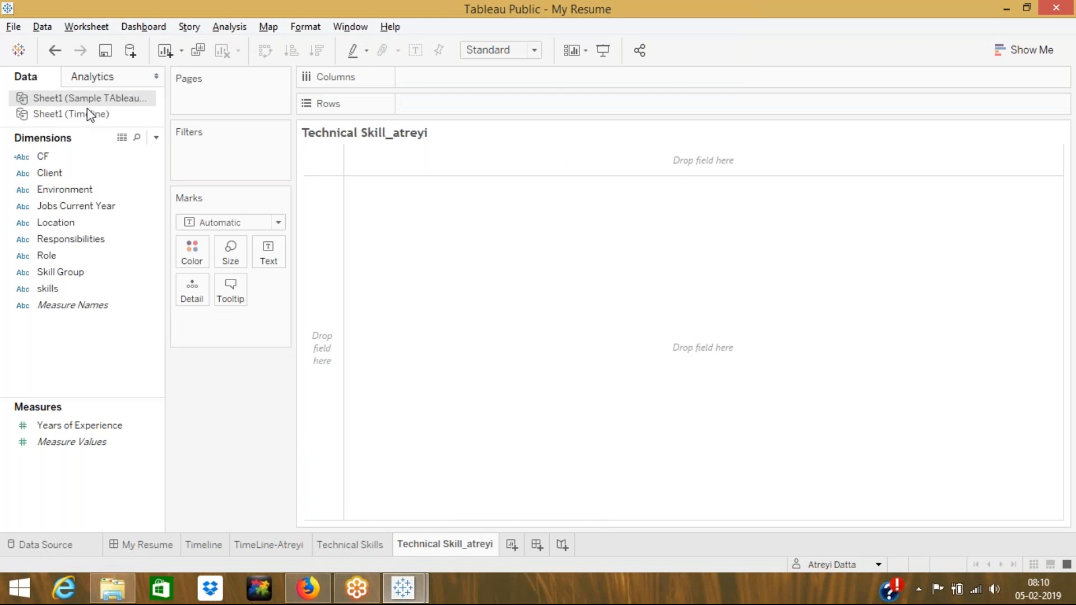
pyautogui.click(45, 160)
pyautogui.moveTo(46, 158); pyautogui.dragTo(424, 80)
pyautogui.click(348, 547)
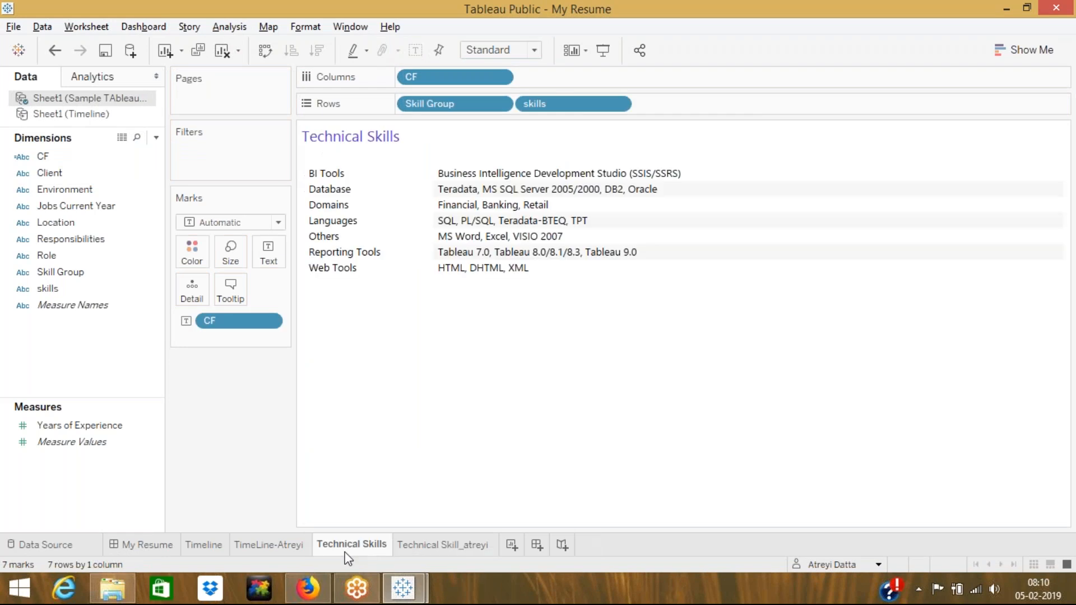
pyautogui.click(422, 548)
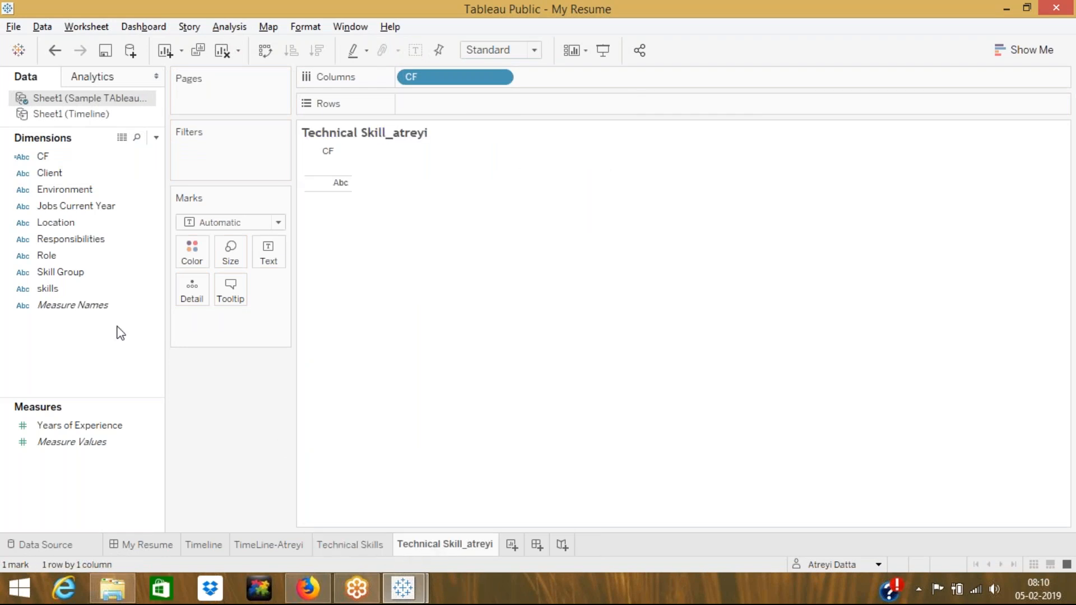
# Add Skill Group and skills, in that order, to Rows of the practice technical skills sheet
pyautogui.click(77, 274)
pyautogui.moveTo(77, 276); pyautogui.dragTo(440, 99)
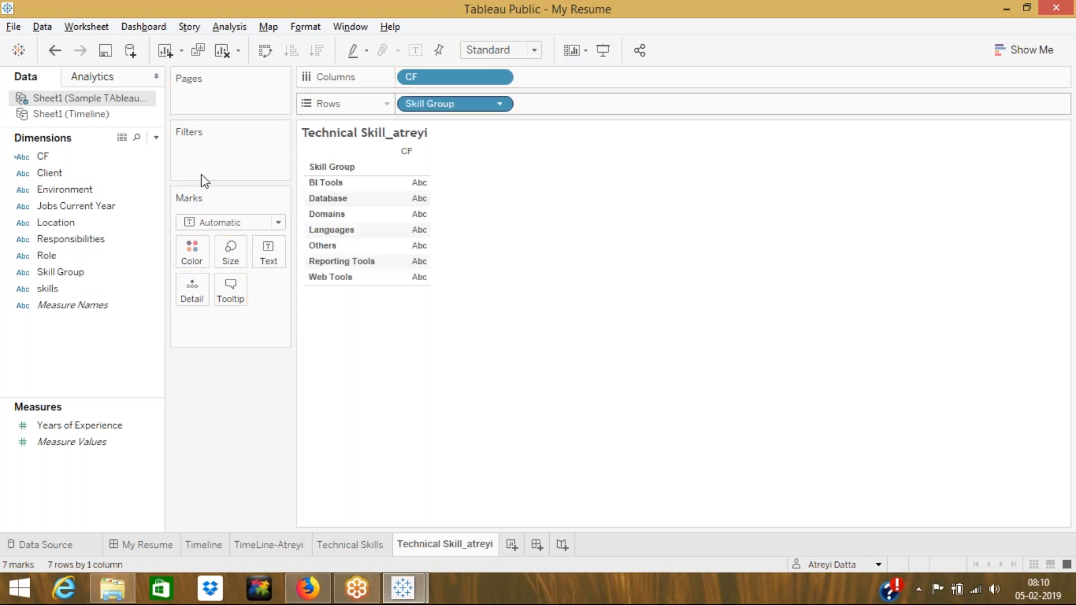
pyautogui.click(73, 290)
pyautogui.moveTo(73, 289); pyautogui.dragTo(583, 108)
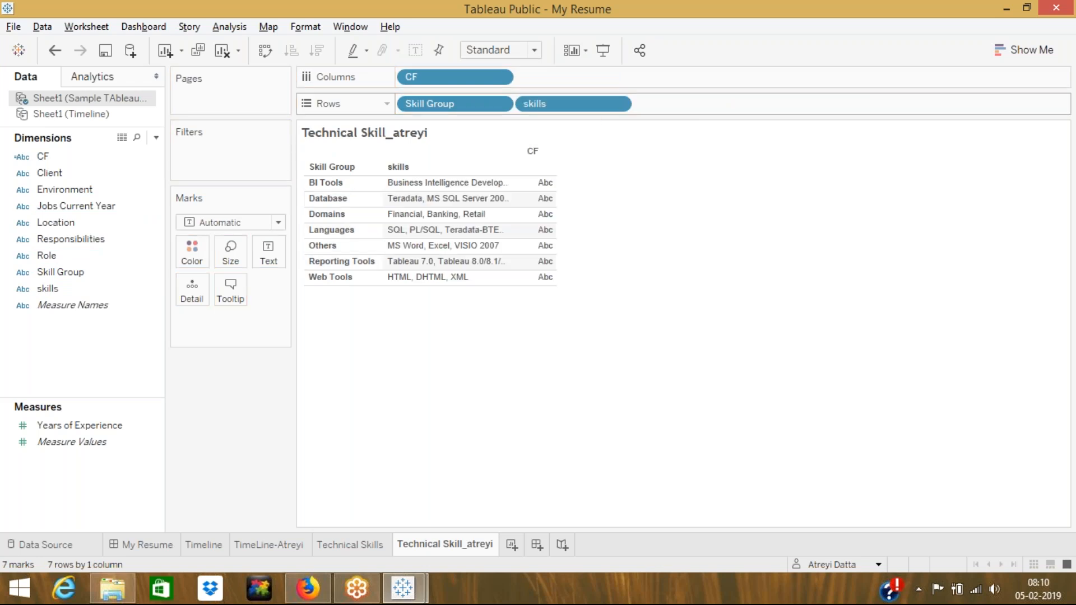
# Assign the CF field to Text on the practice sheet's marks and compare the table with the original Technical Skills sheet
pyautogui.moveTo(45, 157); pyautogui.dragTo(268, 255)
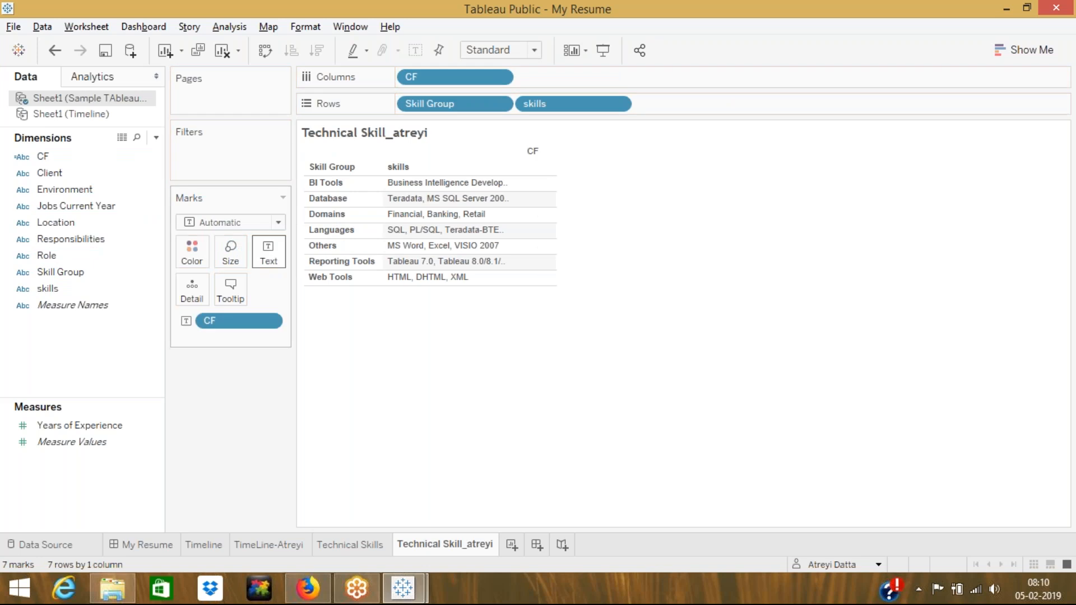
pyautogui.click(361, 548)
pyautogui.click(424, 548)
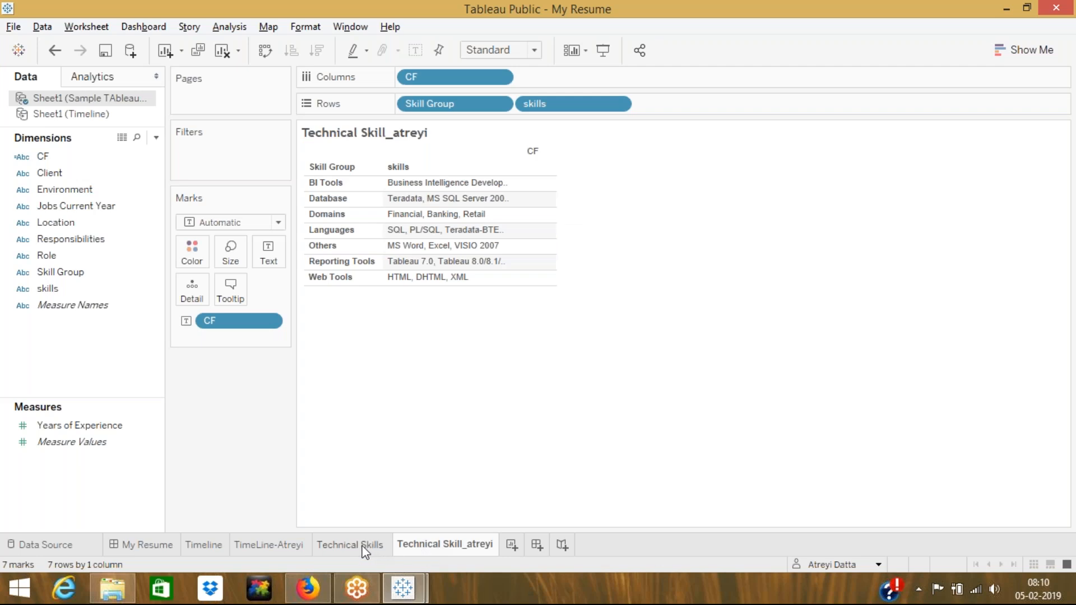
pyautogui.click(364, 549)
pyautogui.click(422, 551)
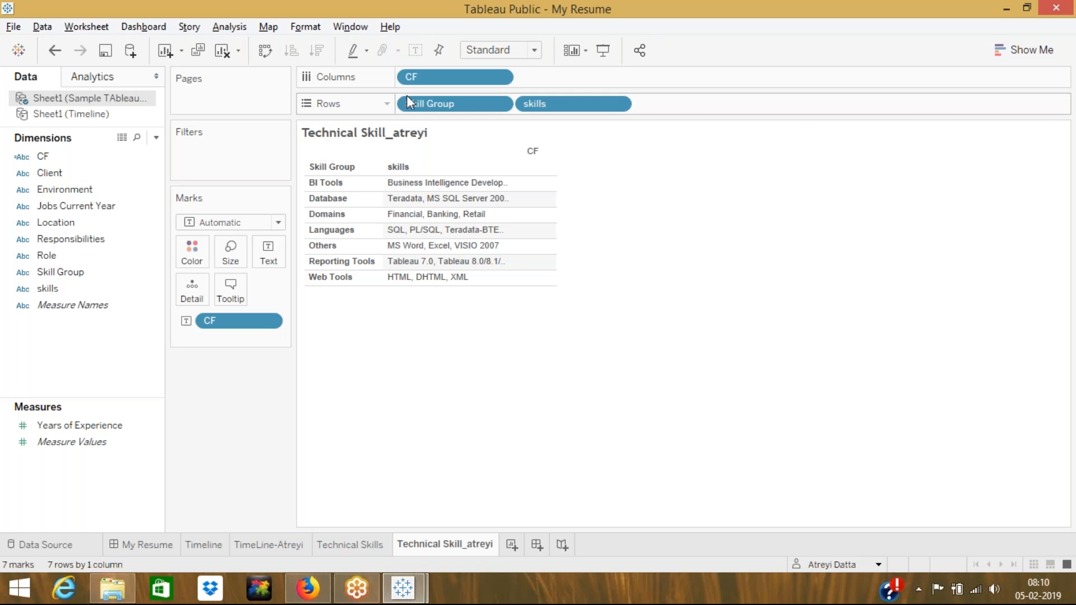
# Try hiding the Skill Group header on the practice sheet, and undo it
pyautogui.rightClick(451, 103)
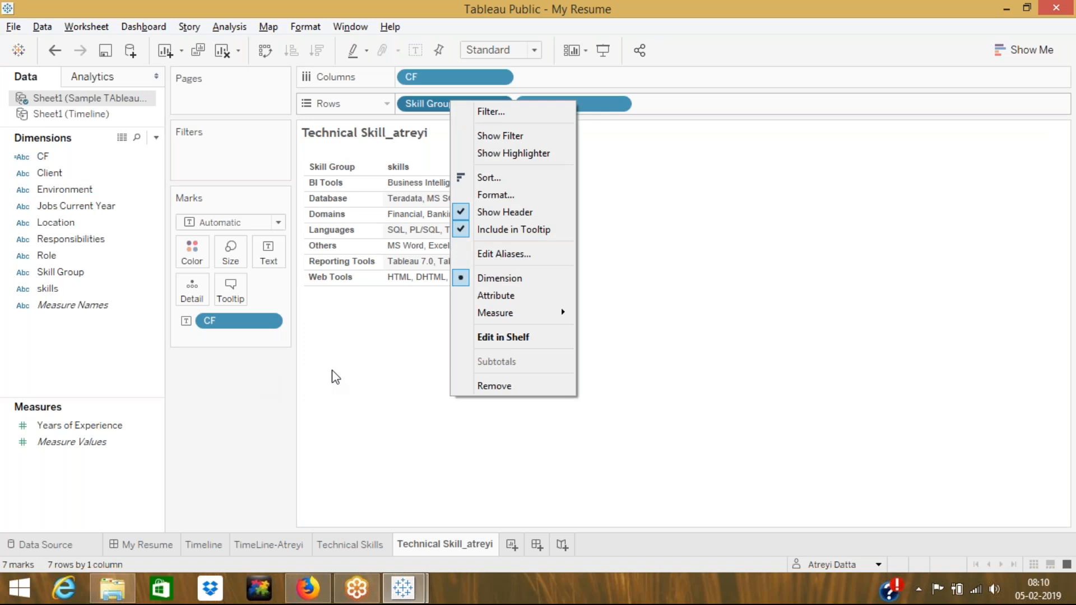
pyautogui.click(491, 215)
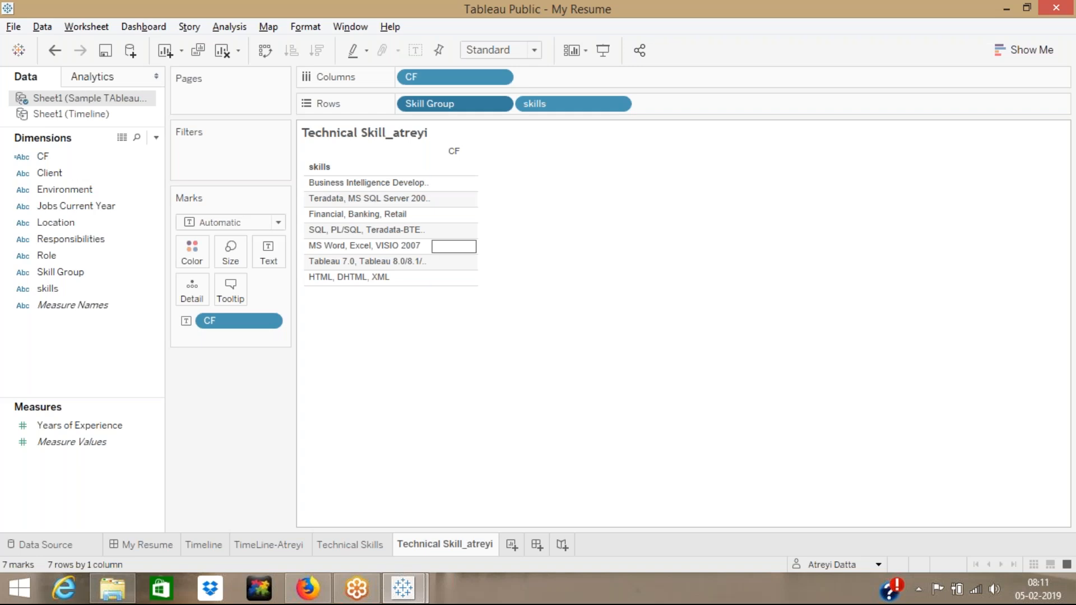
pyautogui.hotkey('ctrl', 'z')
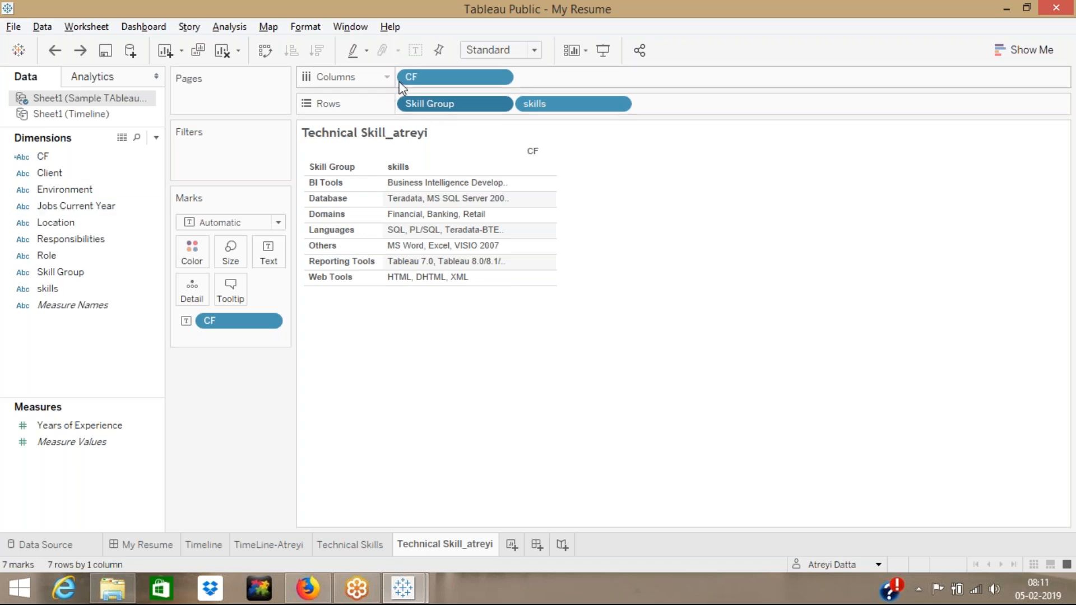
# Hide the field labels for rows on the practice skills table and compare it with the original Technical Skills sheet
pyautogui.rightClick(358, 168)
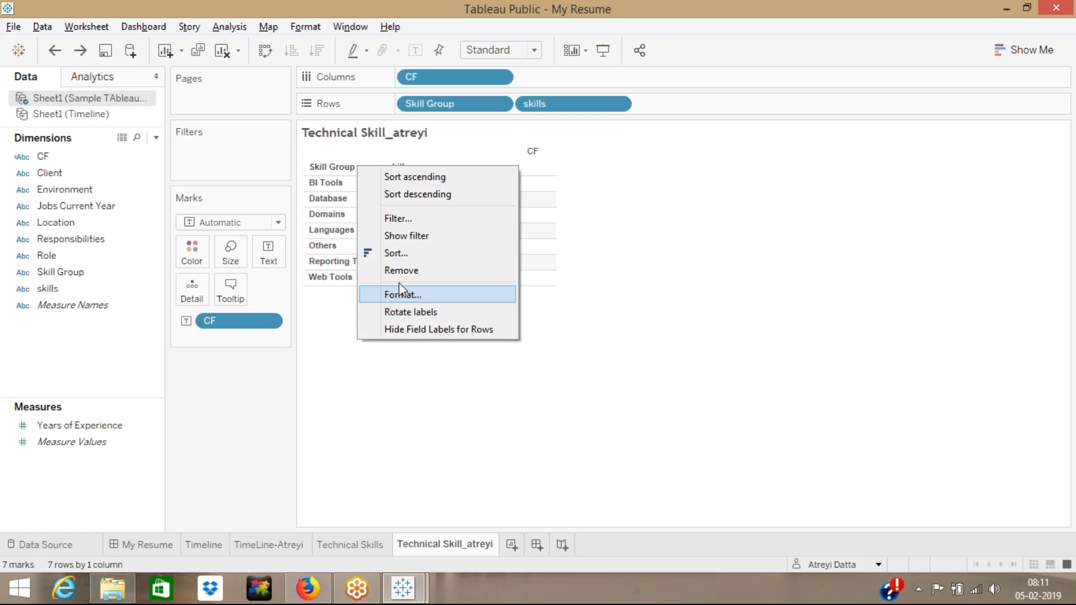
pyautogui.click(412, 331)
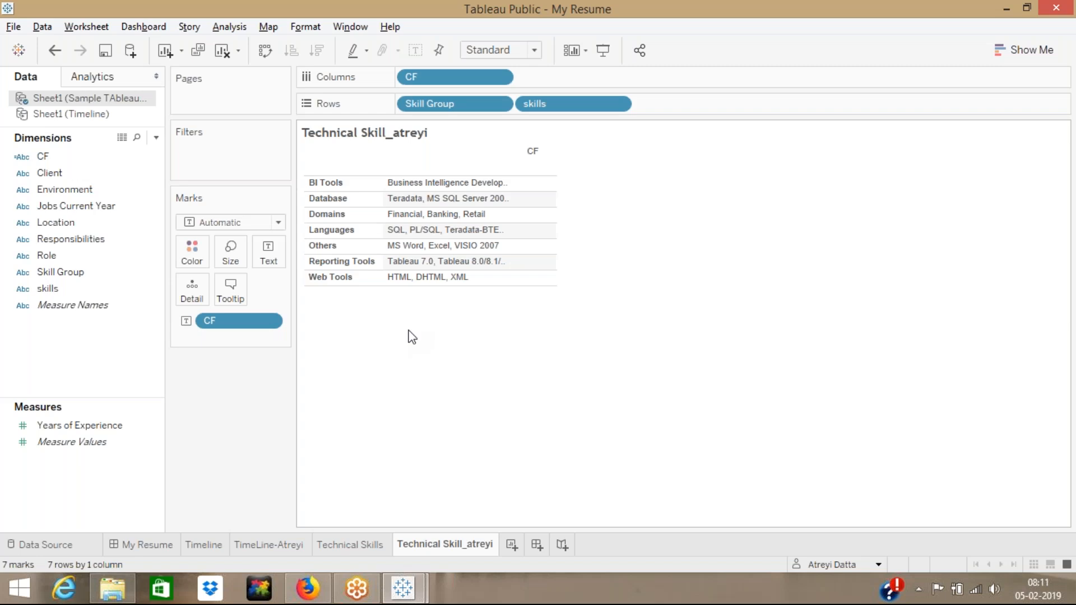
pyautogui.click(343, 547)
pyautogui.click(435, 544)
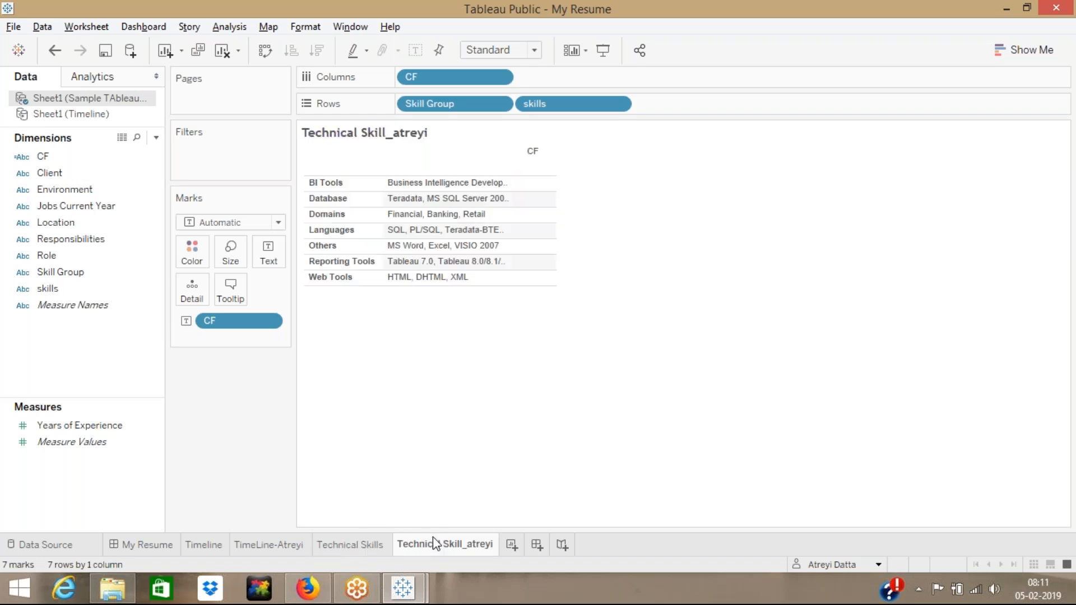
pyautogui.moveTo(385, 537)
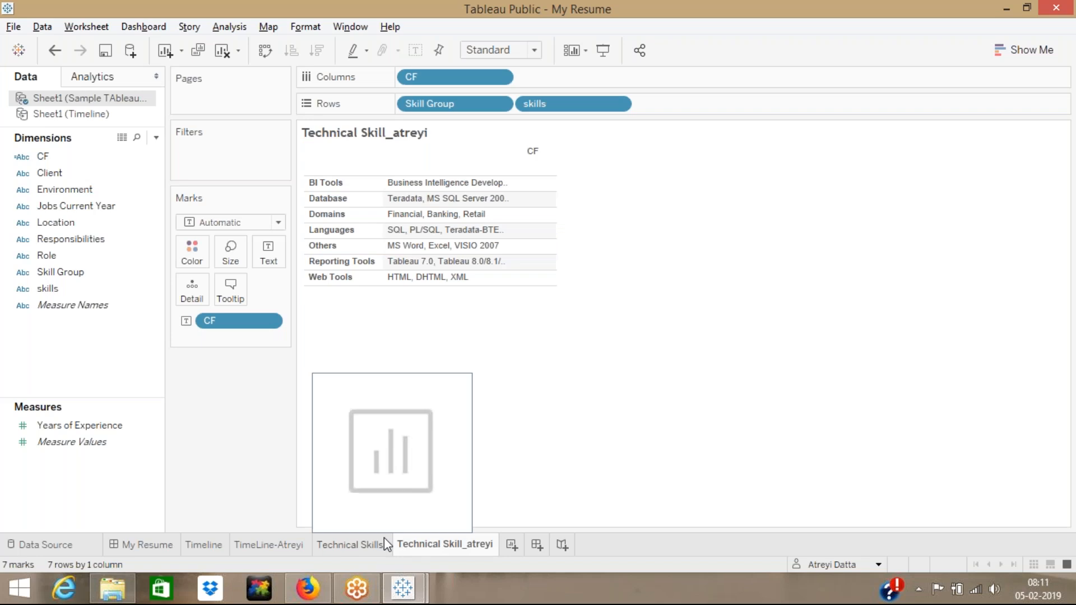
pyautogui.click(359, 547)
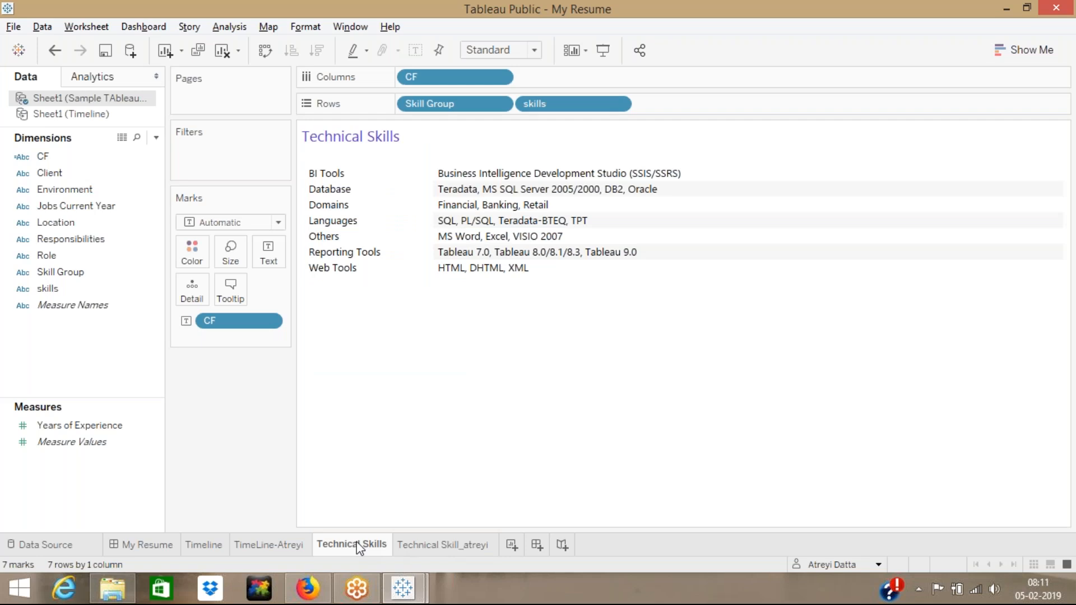
pyautogui.click(430, 544)
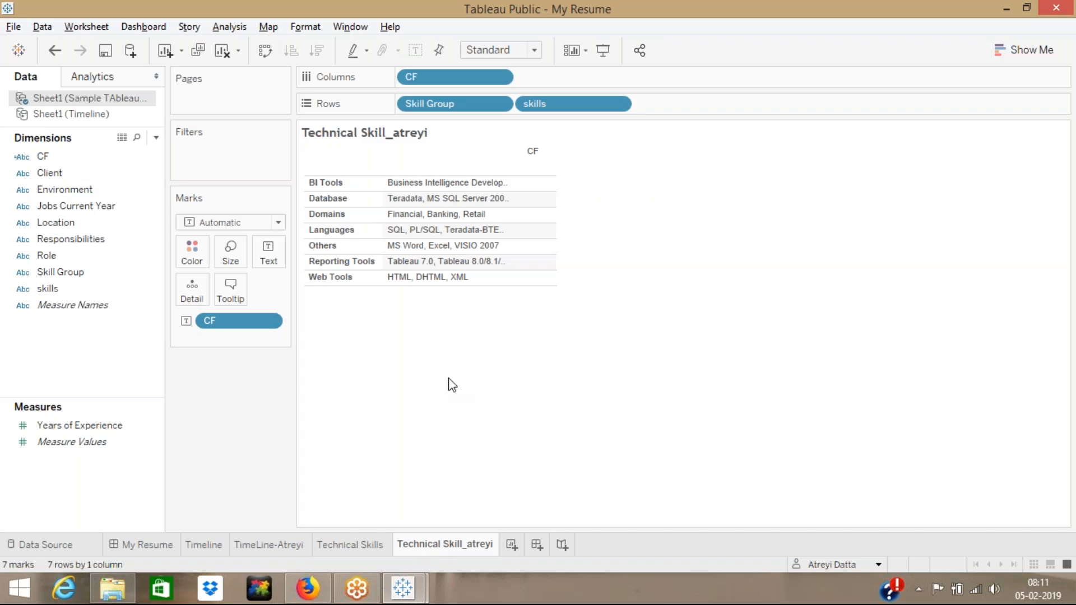
# Hide the CF field label for columns on the practice skills table and check it against the original Technical Skills sheet
pyautogui.rightClick(533, 156)
pyautogui.click(574, 184)
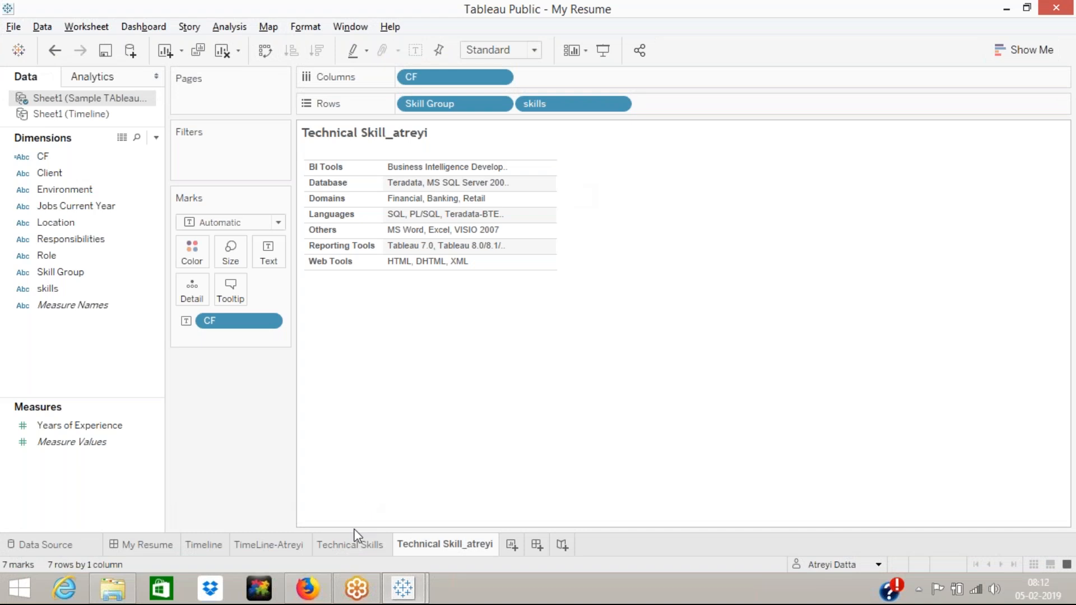
pyautogui.moveTo(350, 547)
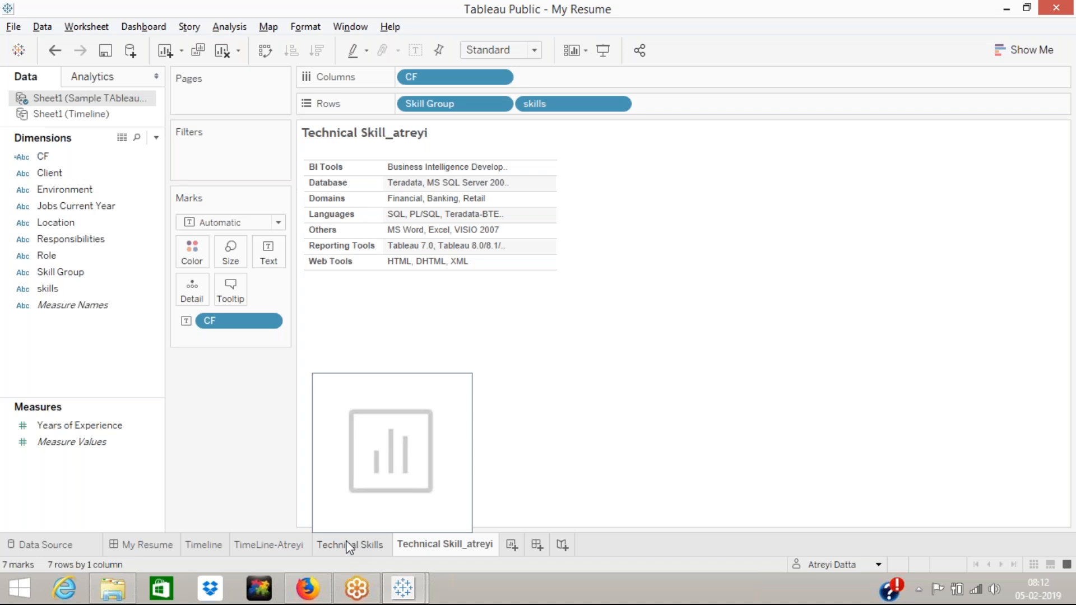
pyautogui.click(350, 545)
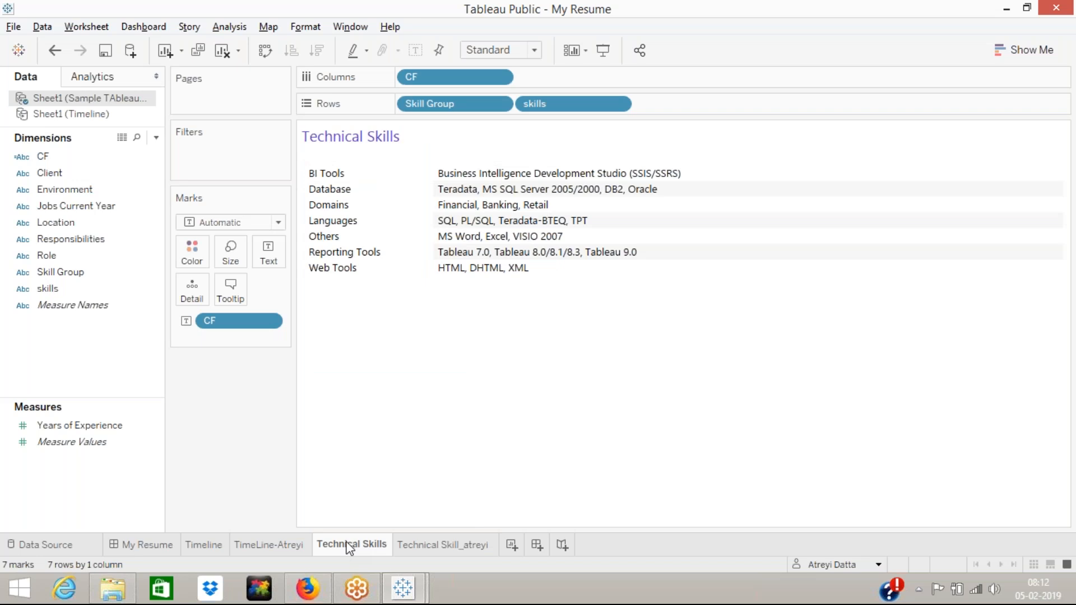
# Review the Title field's options and the mark label settings on the original Timeline sheet without changing them
pyautogui.click(204, 545)
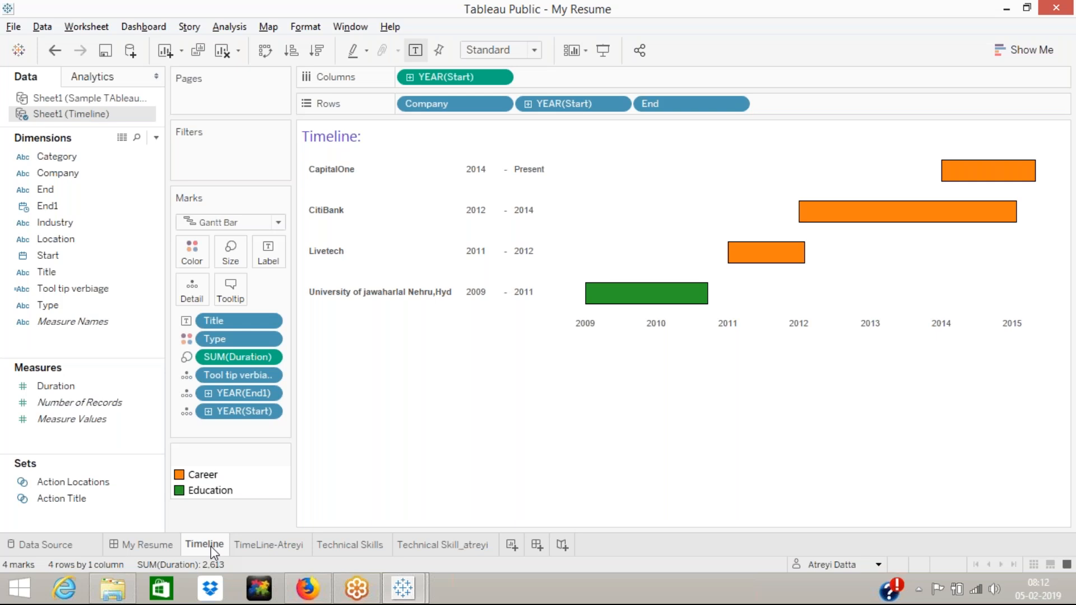
pyautogui.rightClick(241, 321)
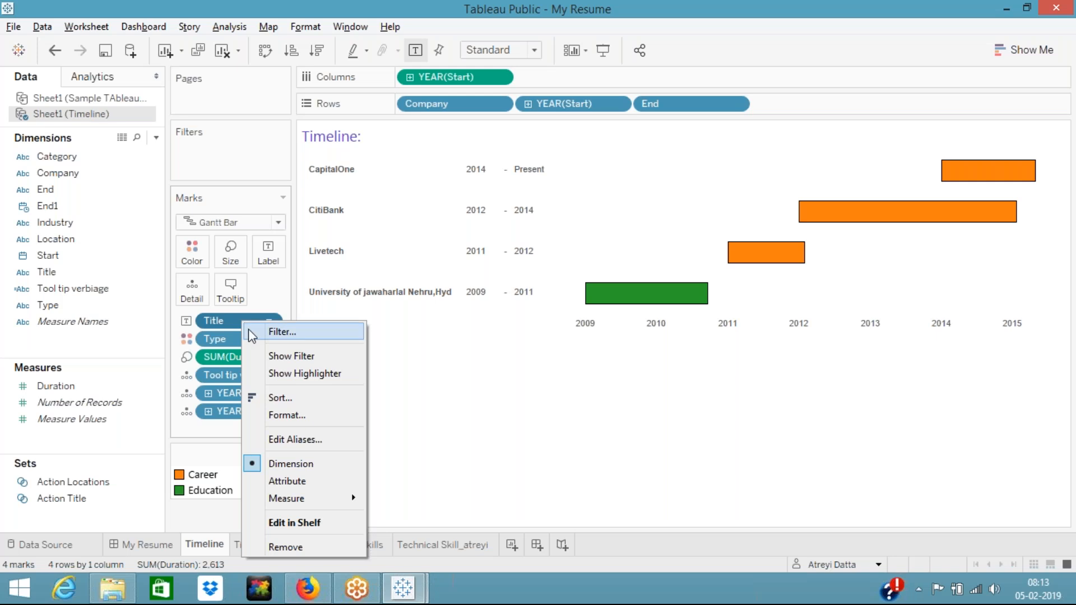
pyautogui.click(271, 261)
pyautogui.click(271, 261)
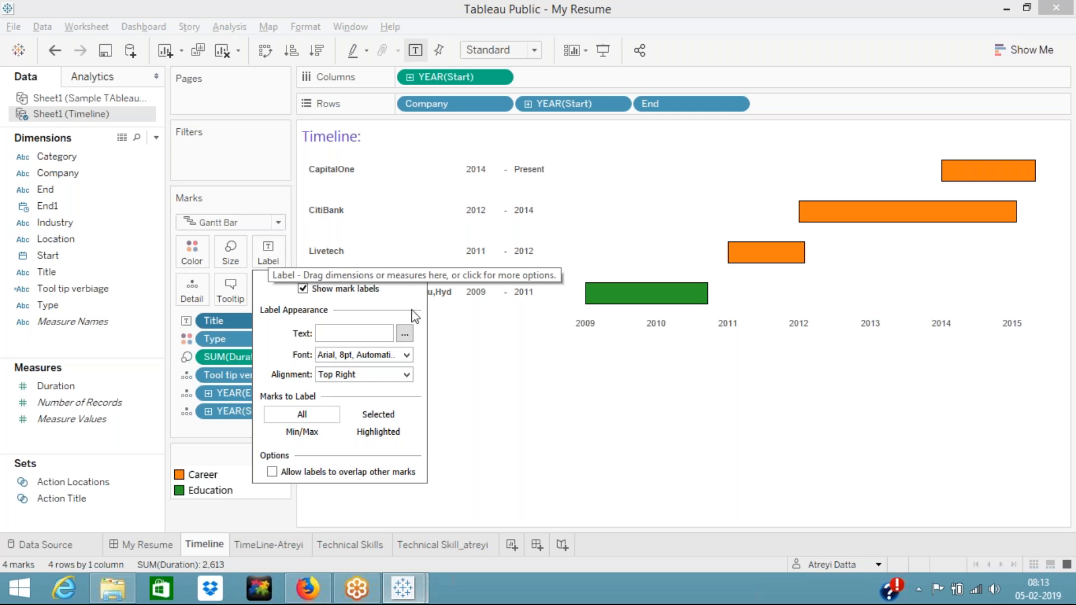
pyautogui.click(518, 352)
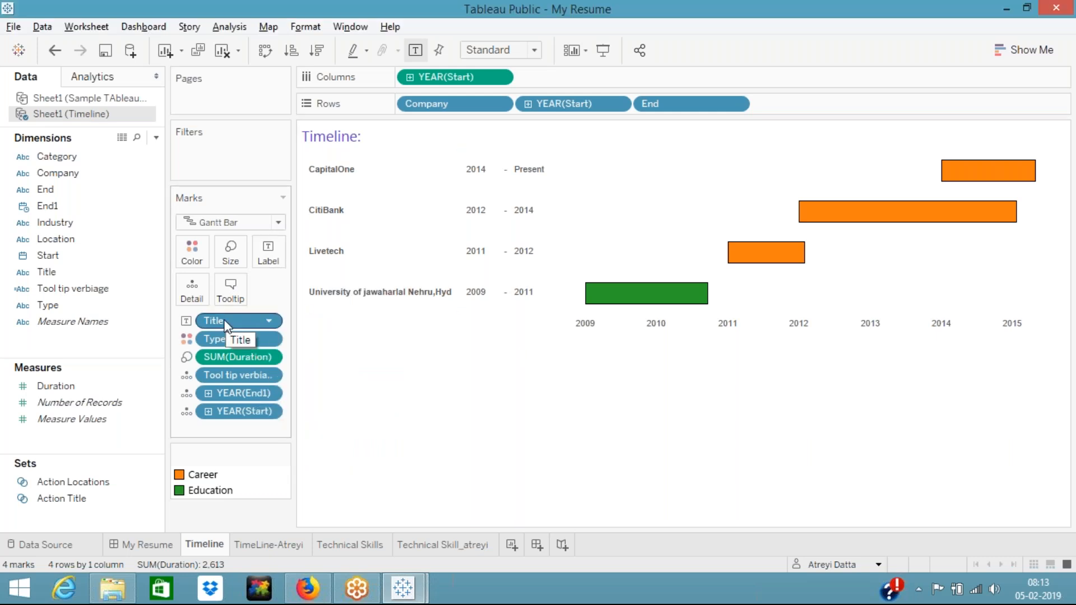
# Examine the tooltip of the green Education bar and its template in the tooltip editor, and close the editor unchanged
pyautogui.moveTo(626, 294)
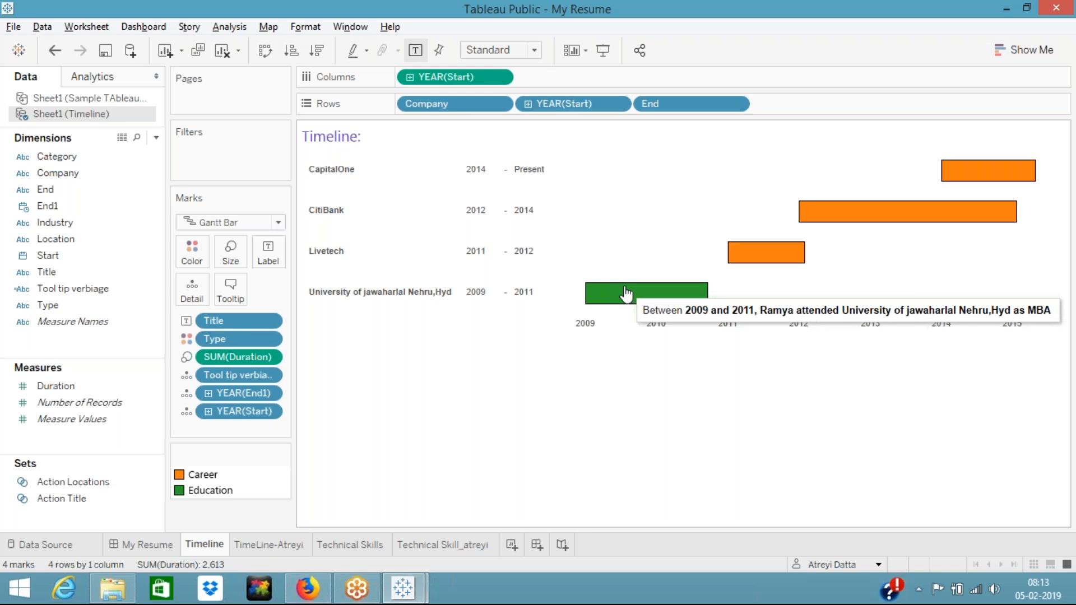
pyautogui.click(235, 298)
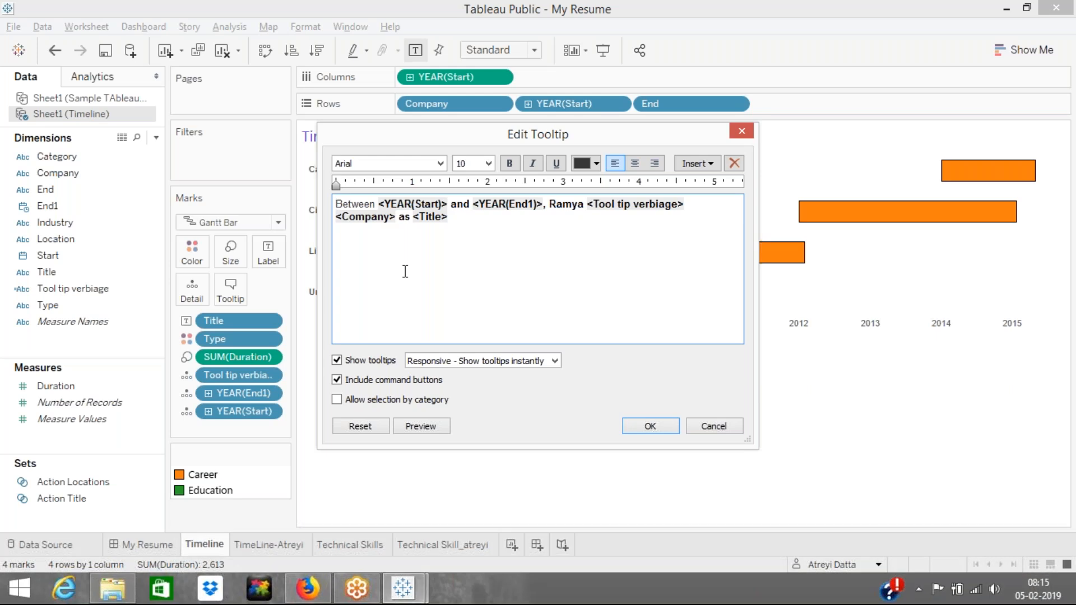
pyautogui.click(742, 130)
pyautogui.moveTo(620, 293)
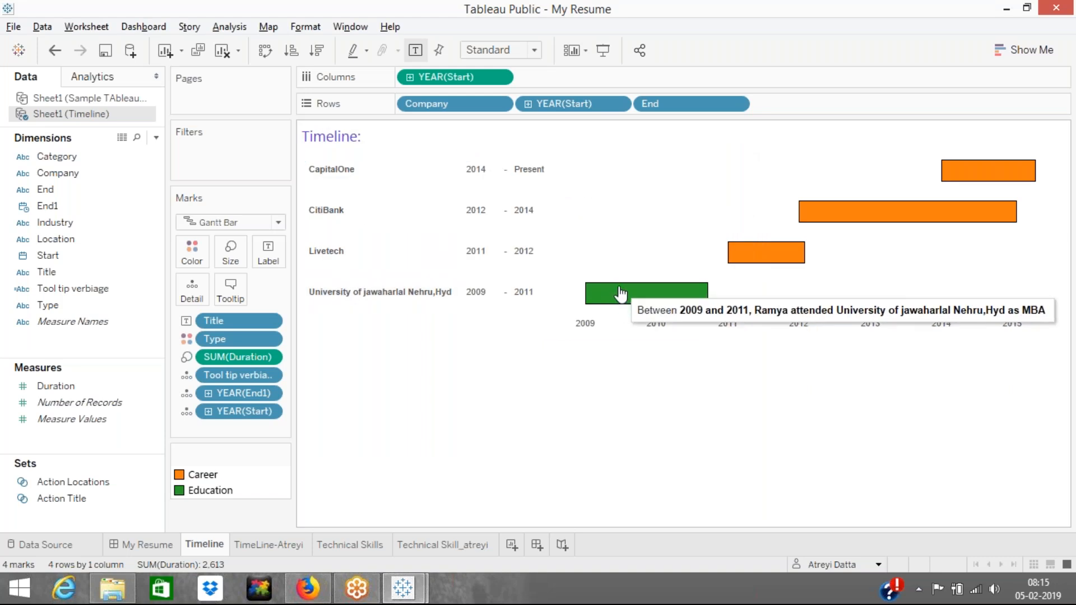
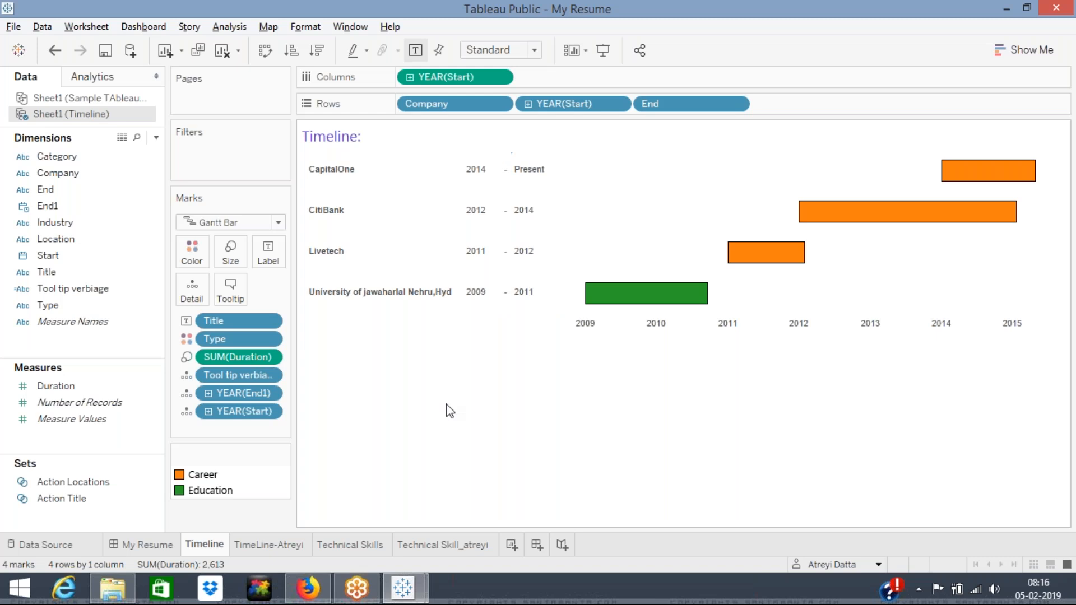
# Check the Livetech bar's tooltip on the original Timeline sheet and compare that sheet's layout with the practice timeline
pyautogui.moveTo(704, 294)
pyautogui.moveTo(760, 255)
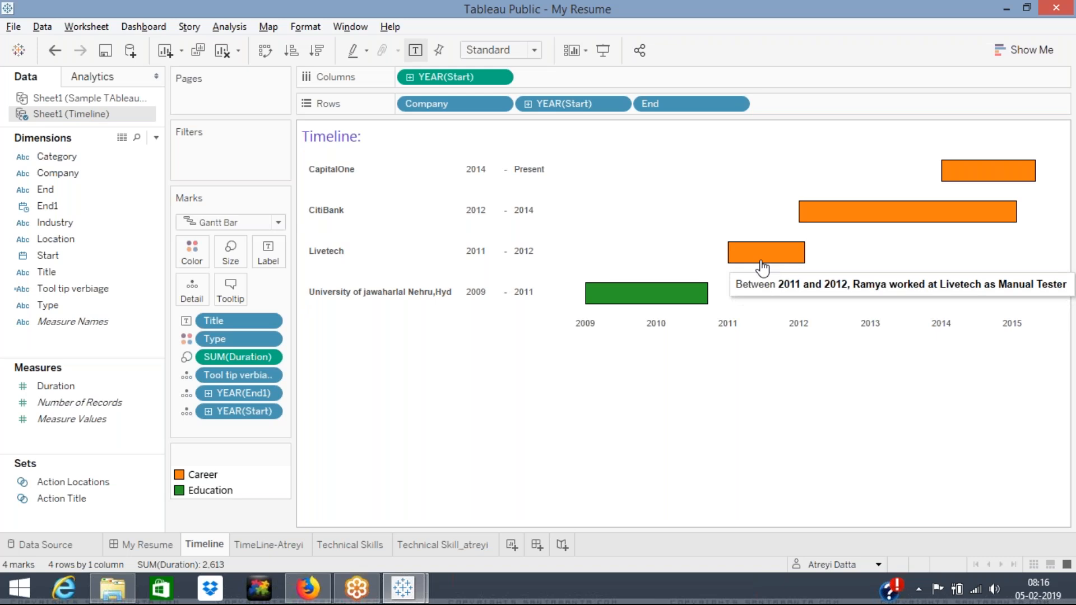
pyautogui.click(263, 544)
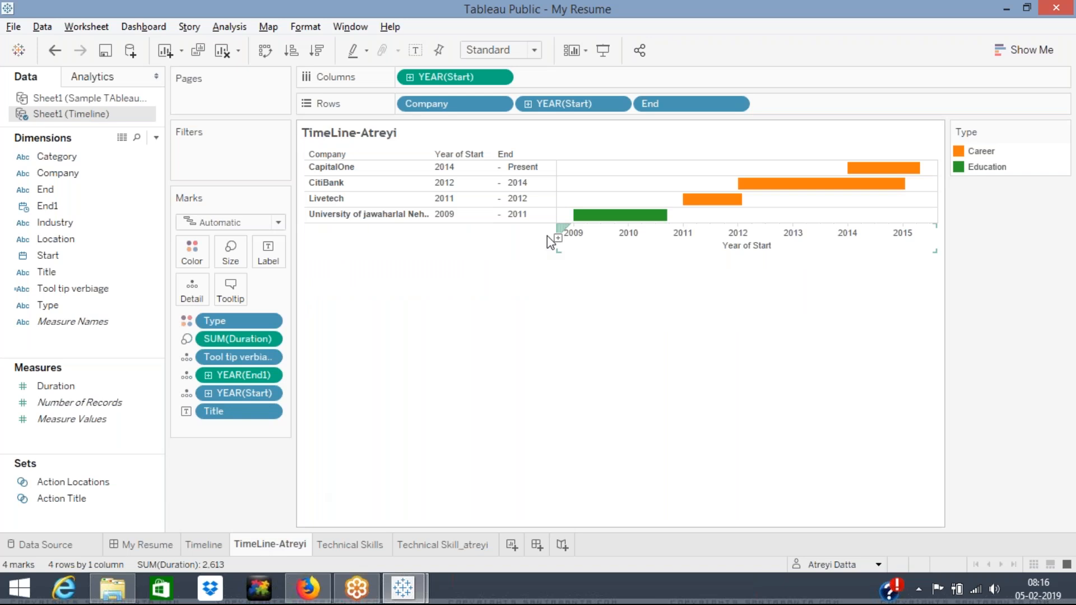
pyautogui.click(204, 545)
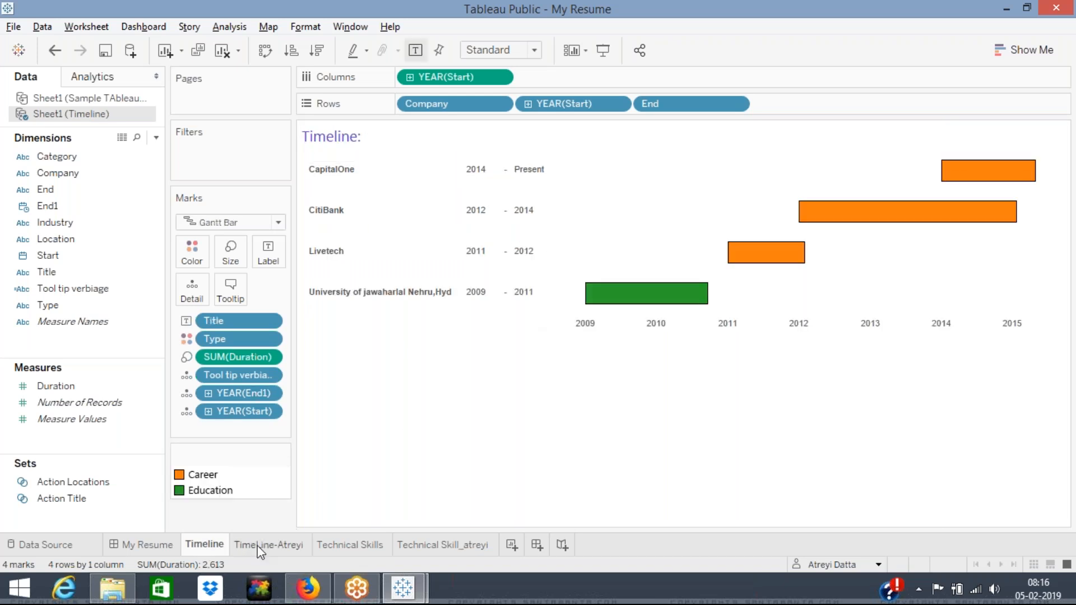
pyautogui.click(259, 548)
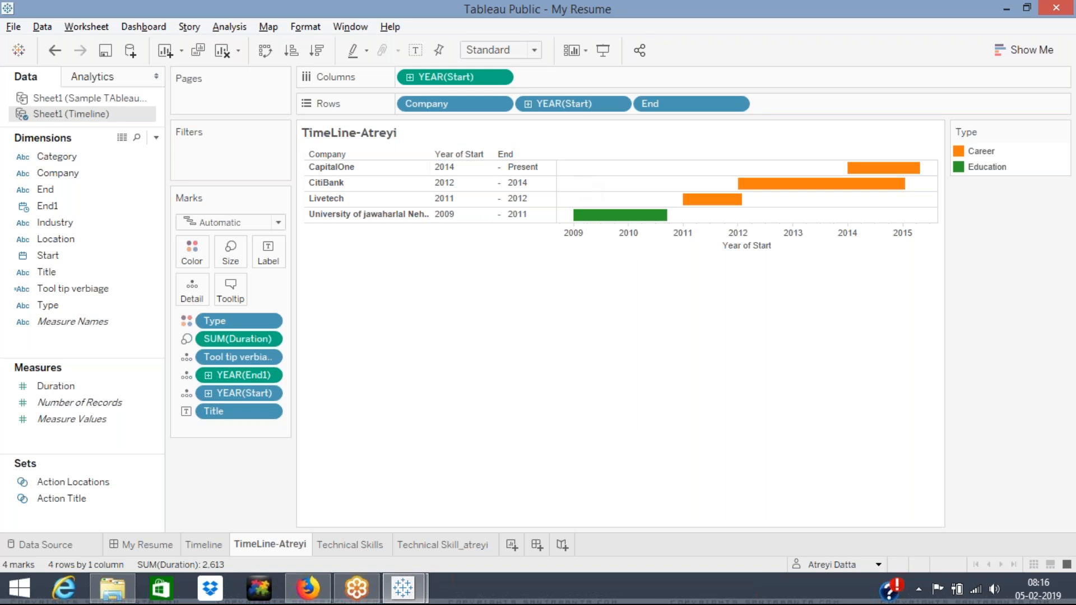
# Review the border formatting of the practice timeline for the sheet, rows and columns
pyautogui.click(306, 27)
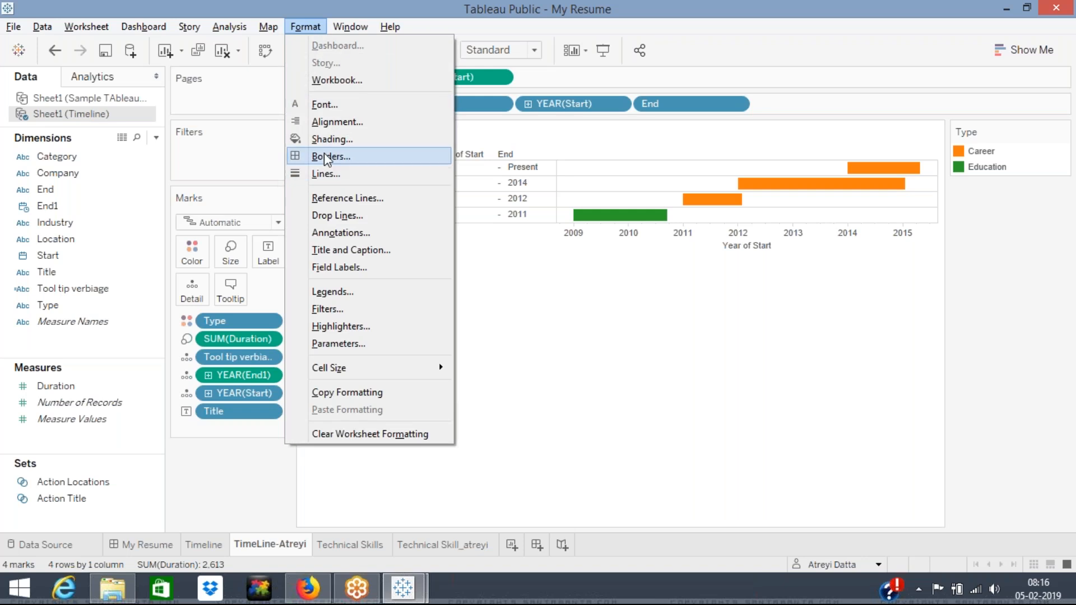
pyautogui.press('Escape')
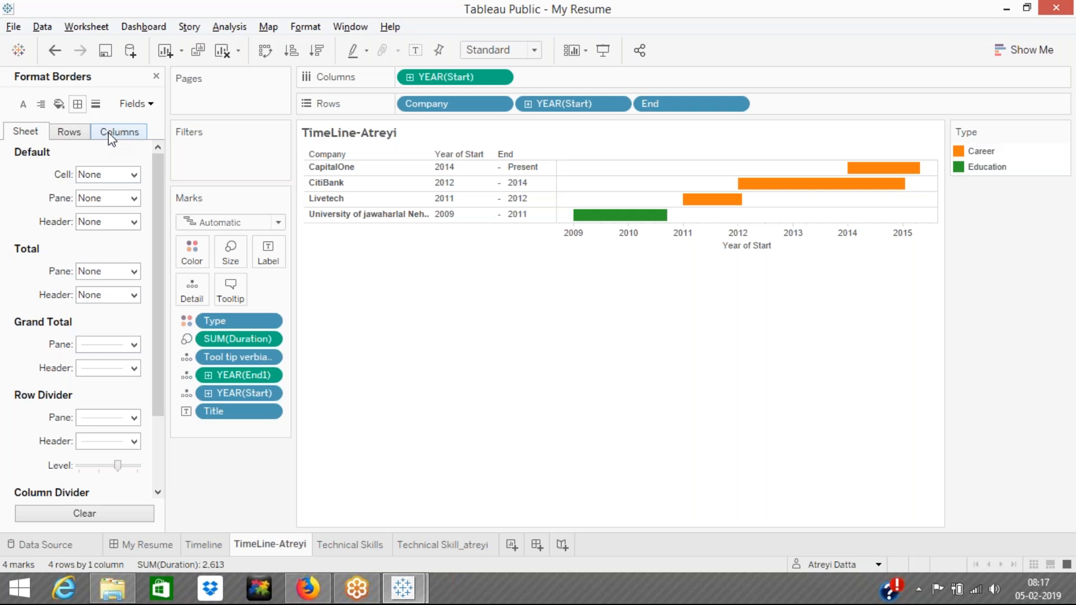
pyautogui.click(69, 133)
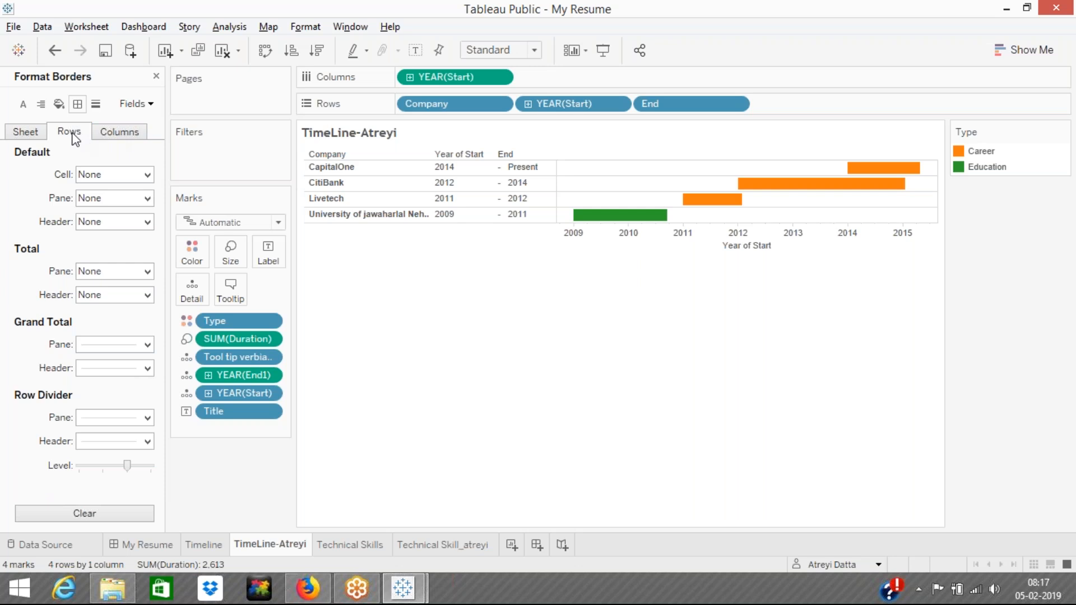
pyautogui.click(107, 135)
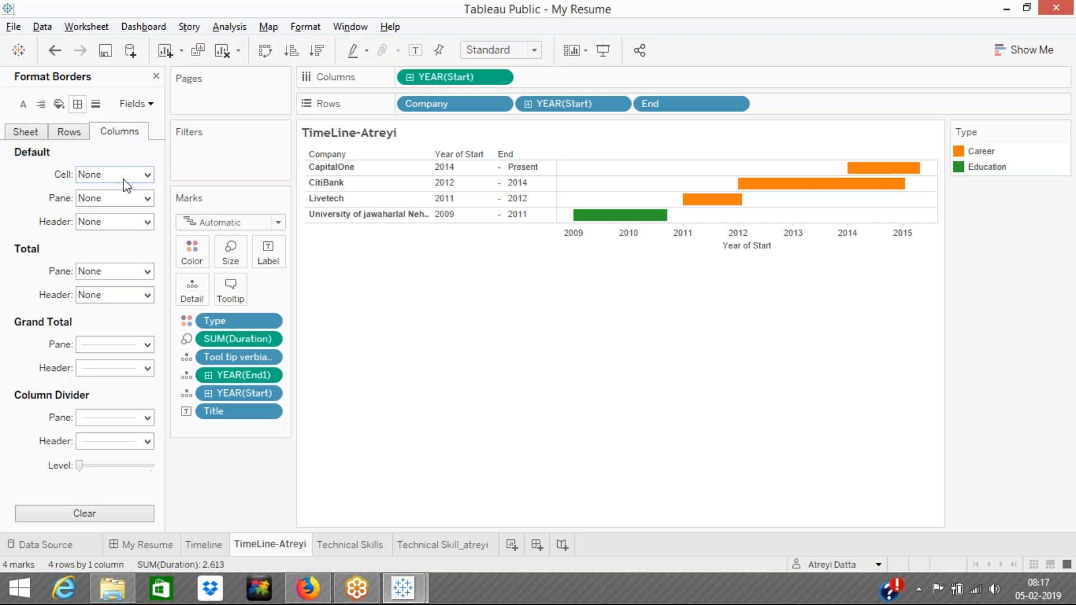
pyautogui.click(73, 133)
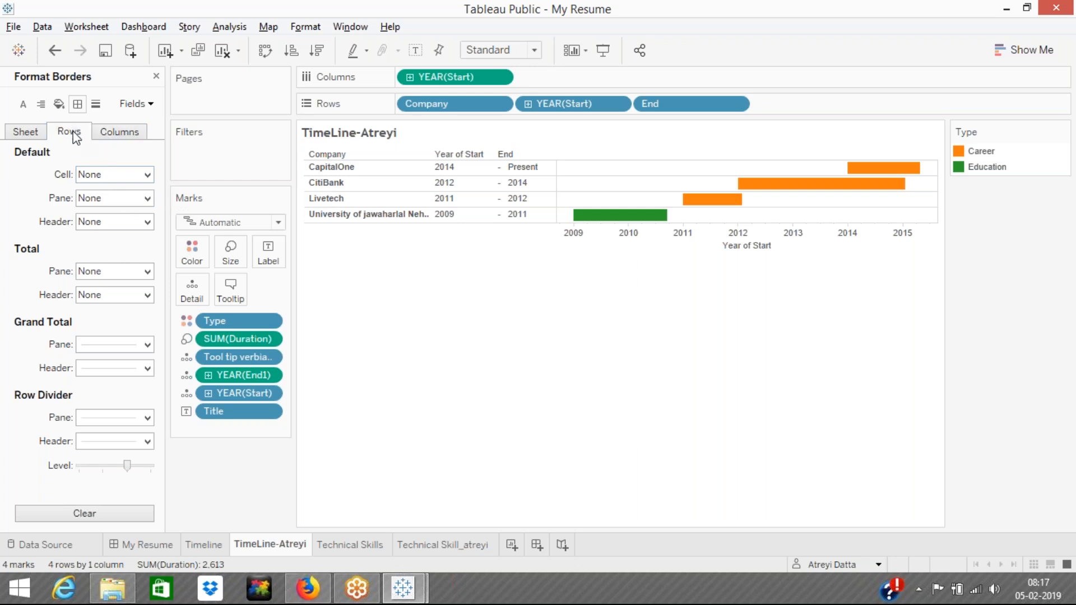
pyautogui.click(113, 133)
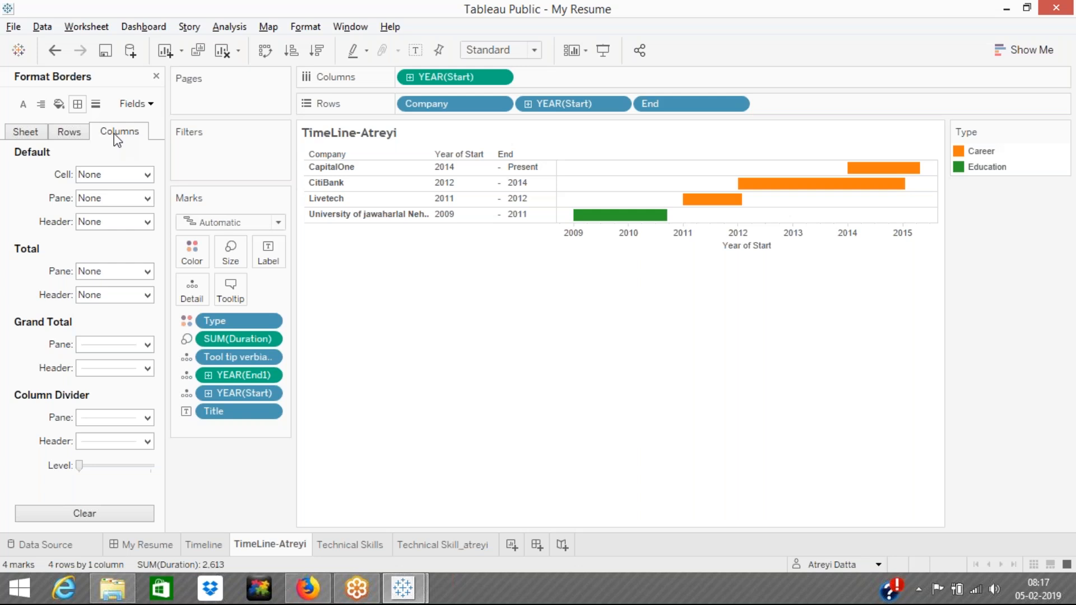
# Review the Company field's header and pane formatting on the practice timeline
pyautogui.rightClick(471, 109)
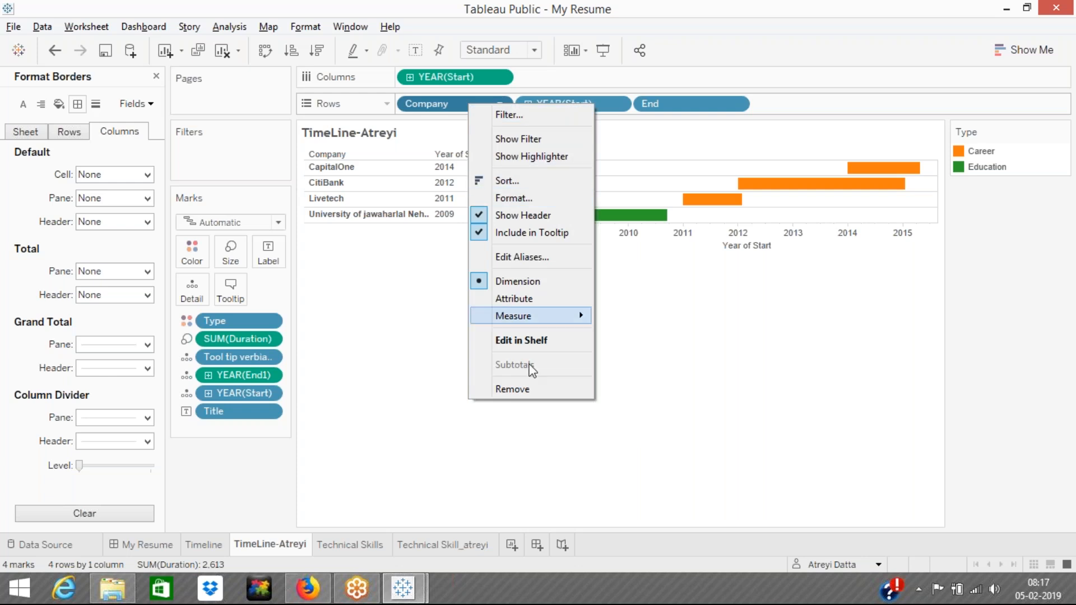
pyautogui.click(534, 201)
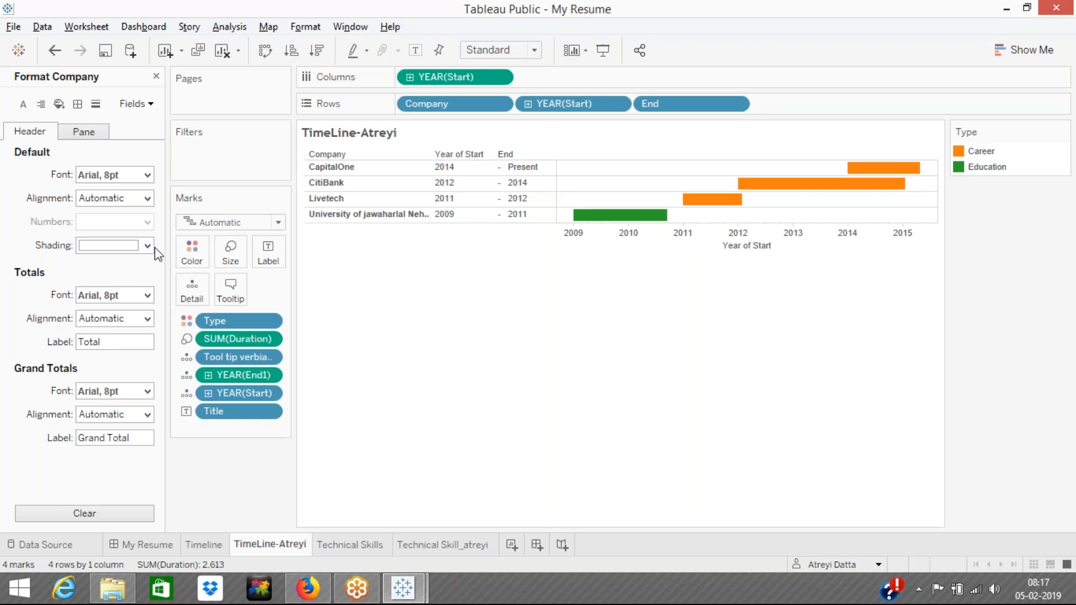
pyautogui.click(97, 137)
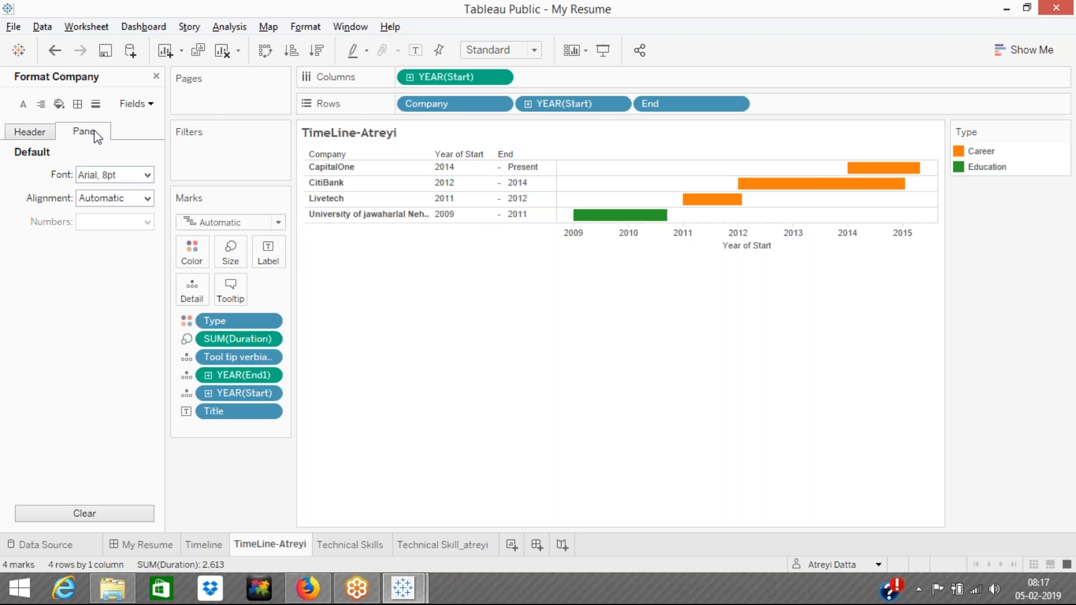
# Set the column Grand Total pane and header borders of the practice timeline to None
pyautogui.click(82, 111)
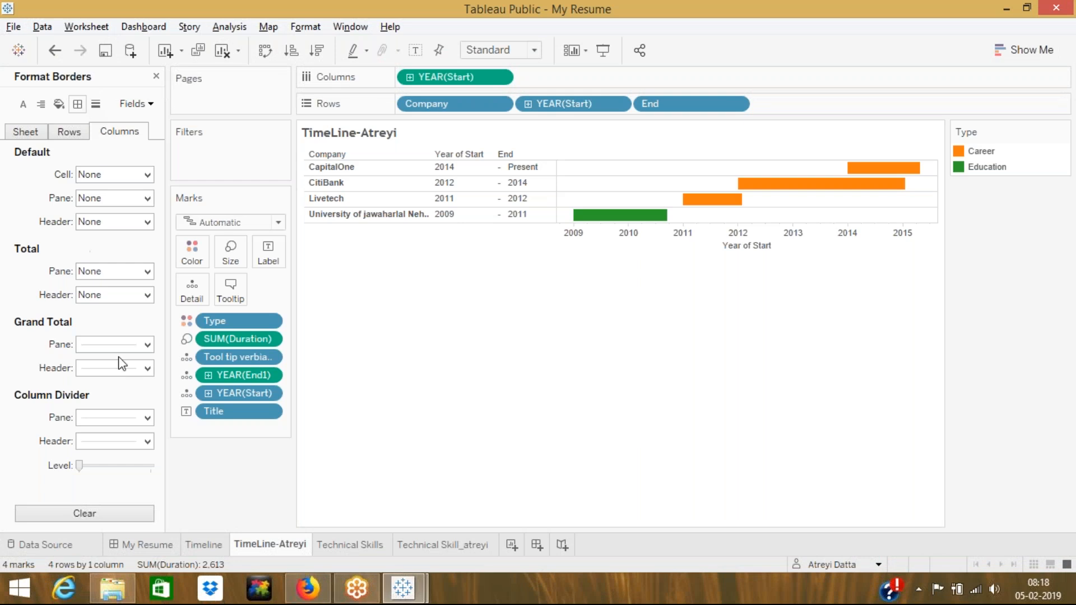
pyautogui.click(146, 346)
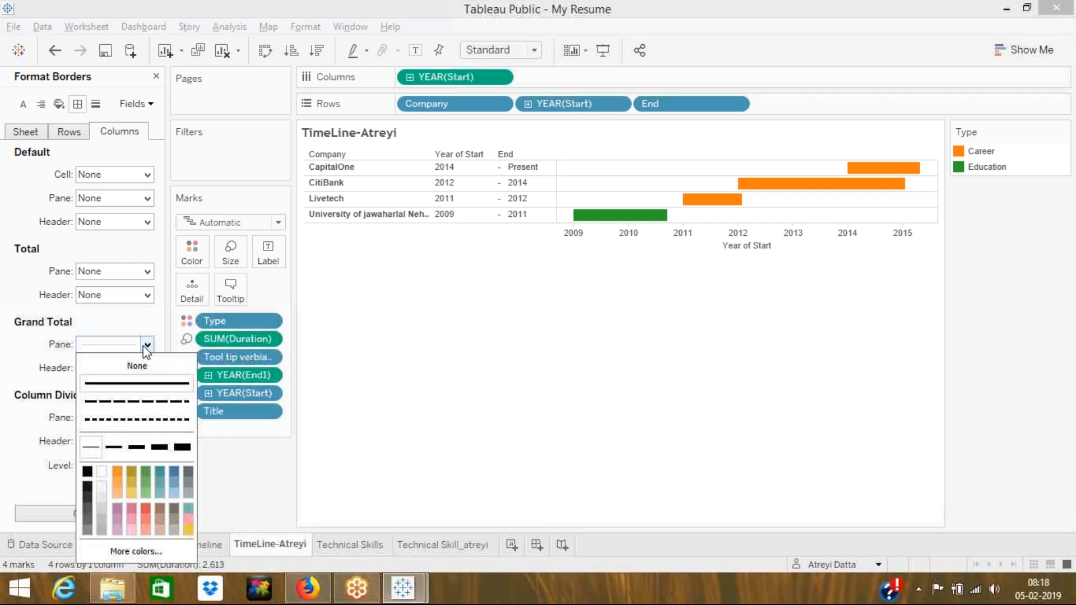
pyautogui.click(138, 365)
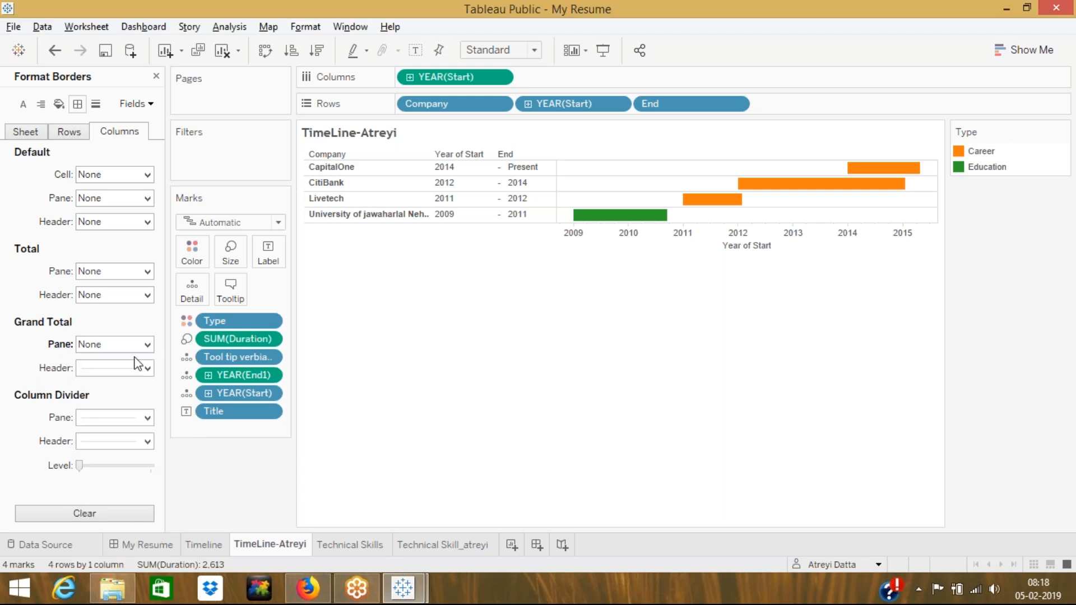
pyautogui.click(147, 370)
pyautogui.click(164, 162)
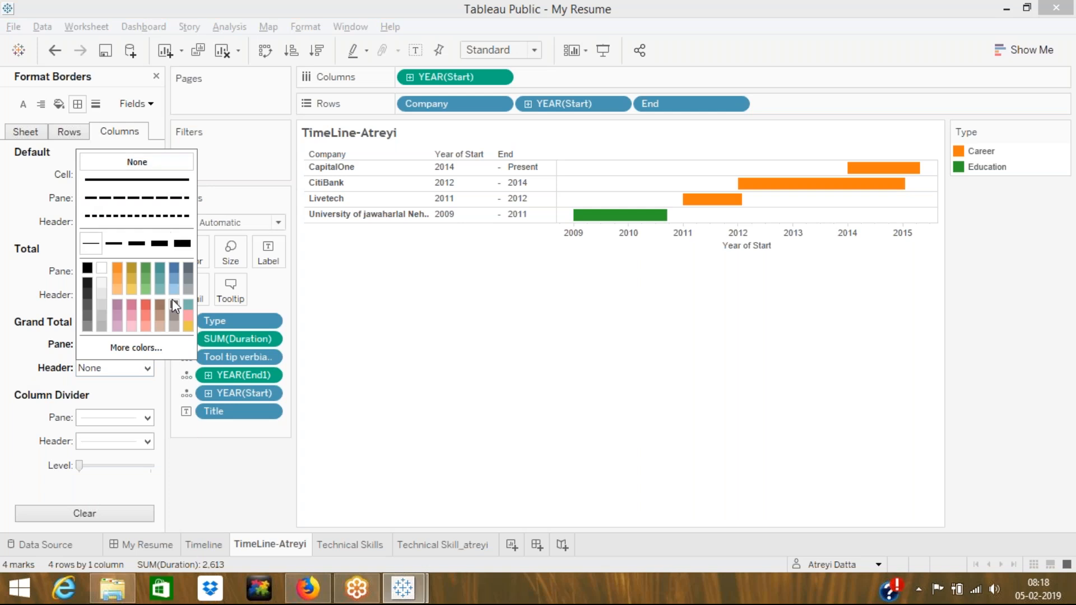
pyautogui.click(26, 345)
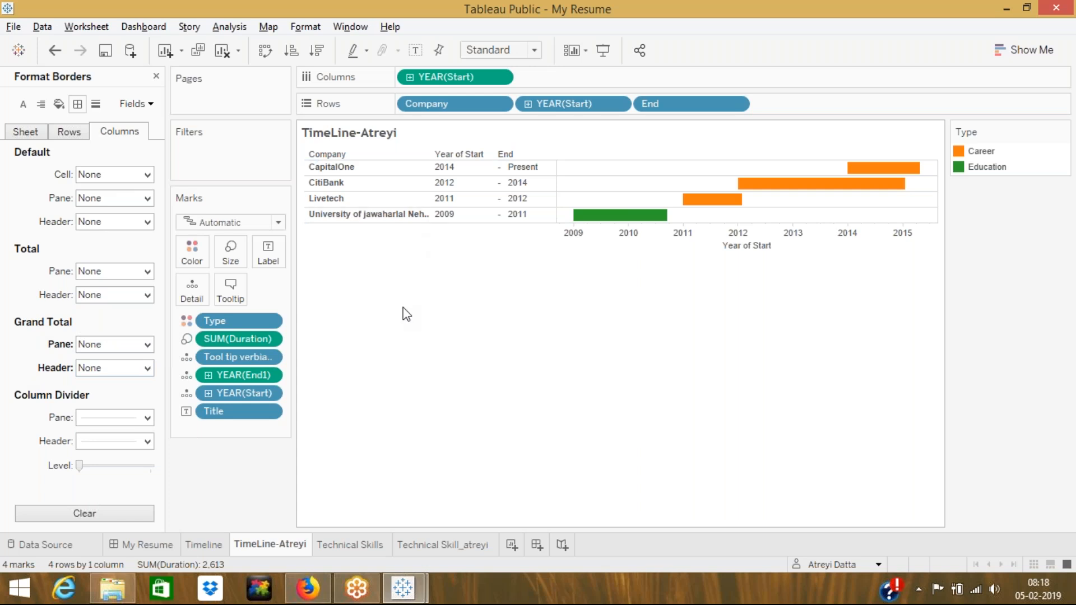
# Set the row Grand Total pane and header borders of the practice timeline to None
pyautogui.click(70, 139)
pyautogui.click(147, 344)
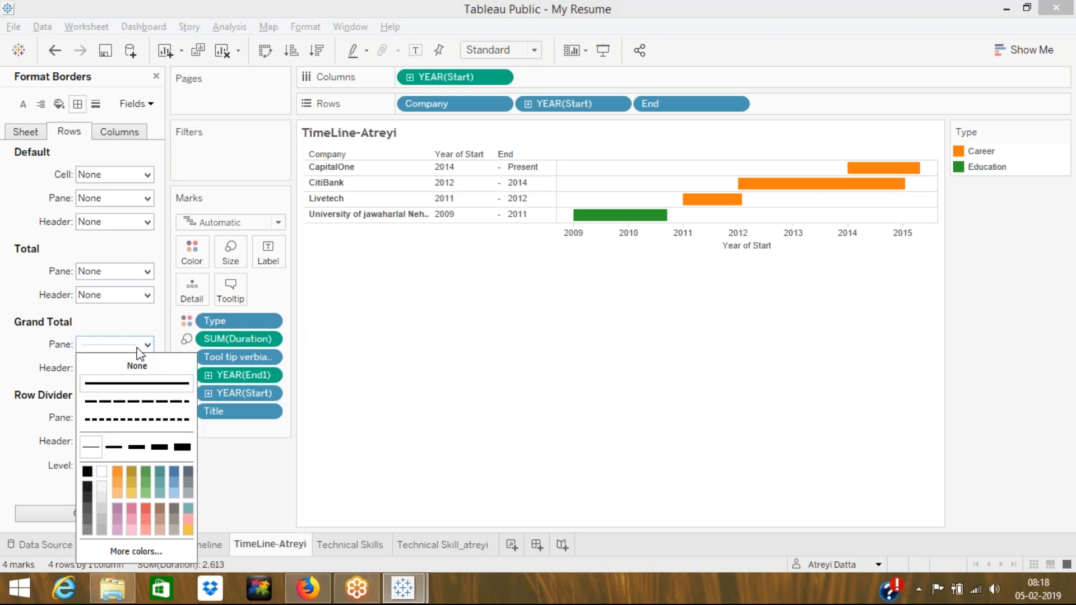
pyautogui.click(137, 368)
pyautogui.click(21, 375)
pyautogui.click(147, 369)
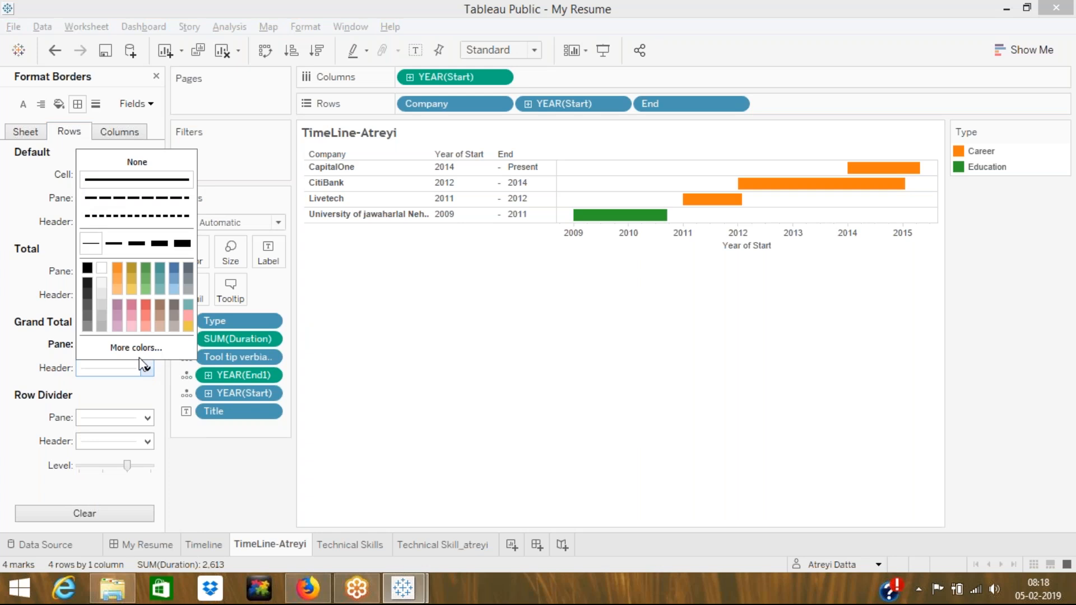
pyautogui.click(135, 164)
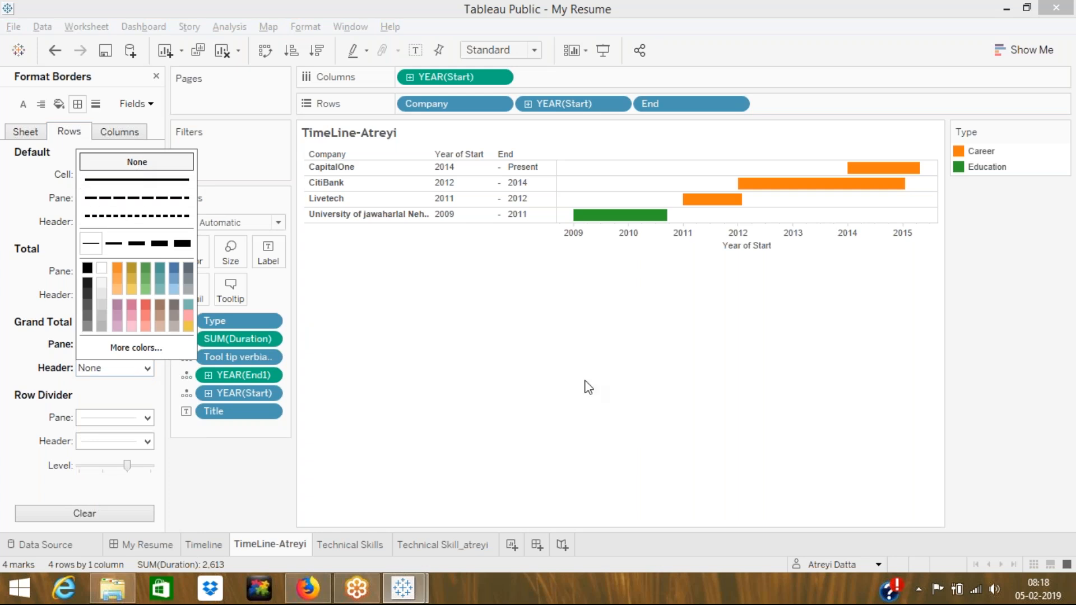
pyautogui.click(545, 320)
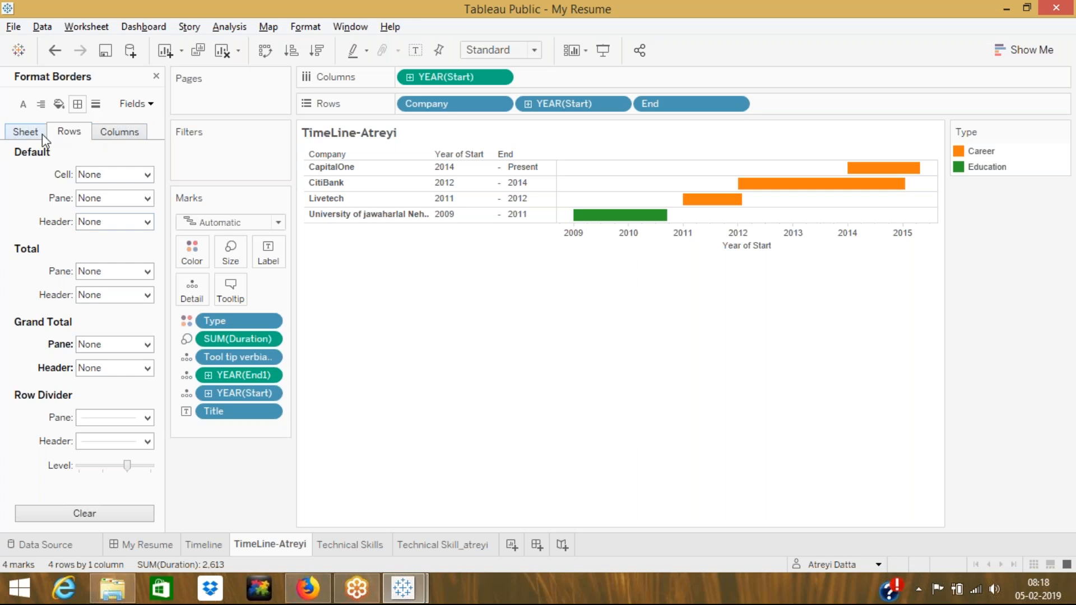
# Set the sheet-level Grand Total pane and header borders of the practice timeline to None
pyautogui.click(27, 134)
pyautogui.click(134, 345)
pyautogui.click(127, 367)
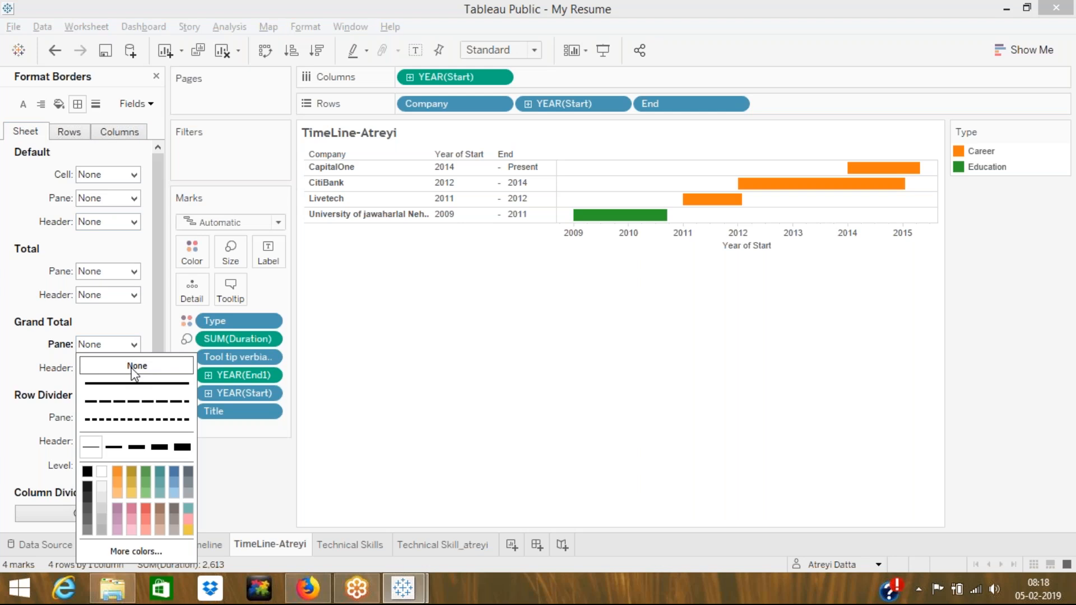
pyautogui.click(45, 372)
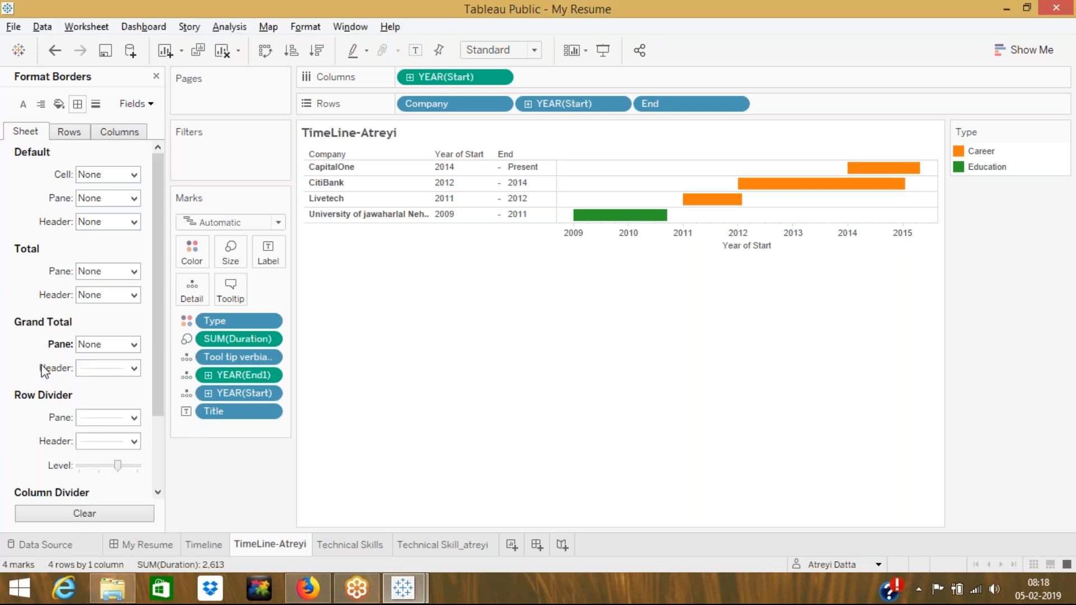
pyautogui.click(134, 371)
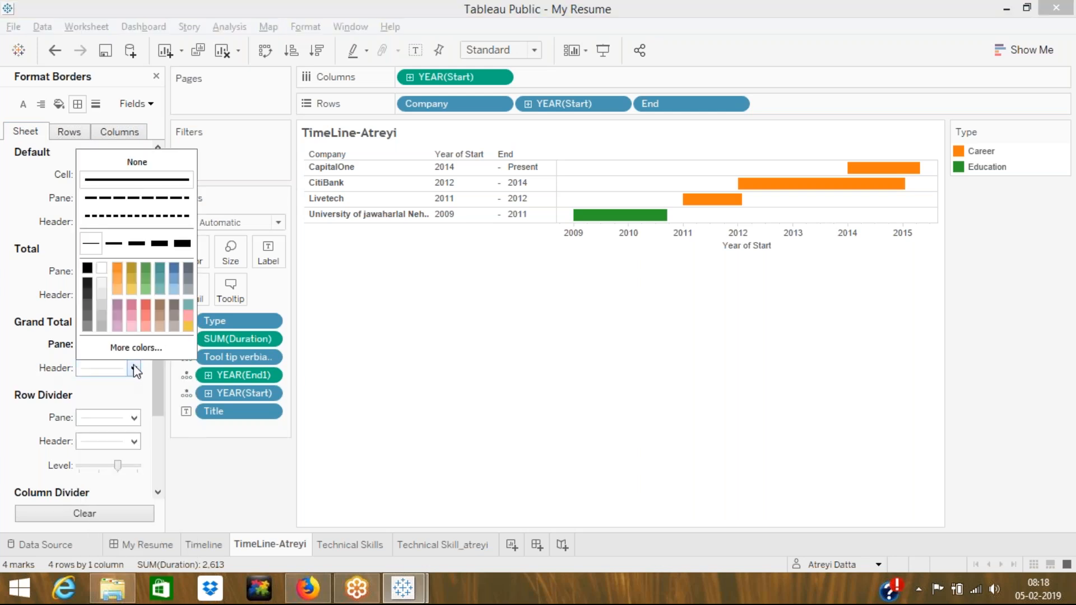
pyautogui.click(139, 165)
pyautogui.click(526, 389)
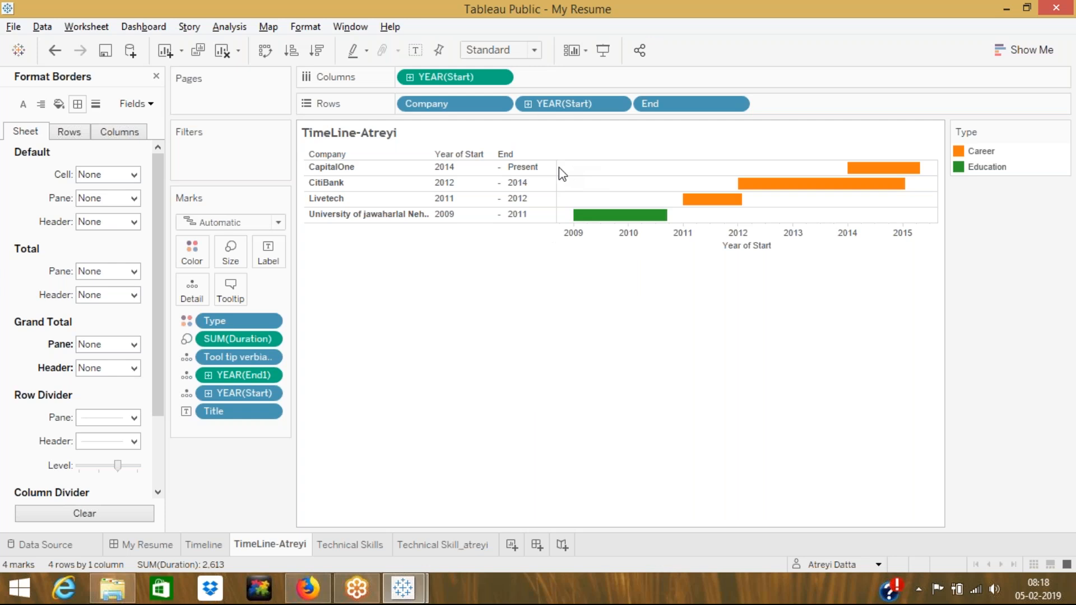
# Review the practice timeline's font formatting for the sheet, rows and columns, and recheck its column border settings
pyautogui.rightClick(573, 167)
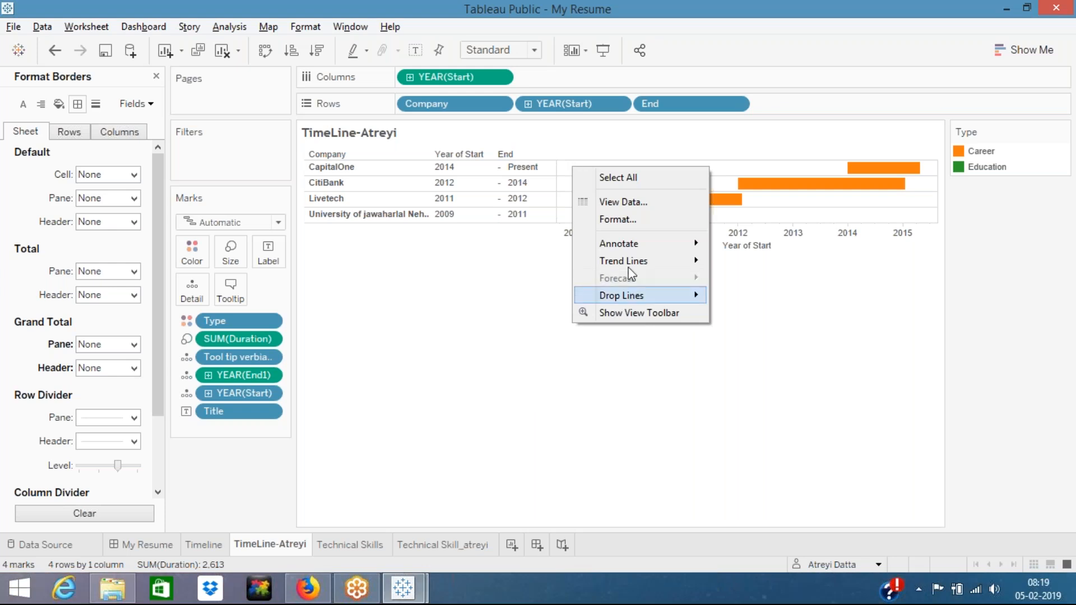
pyautogui.click(628, 219)
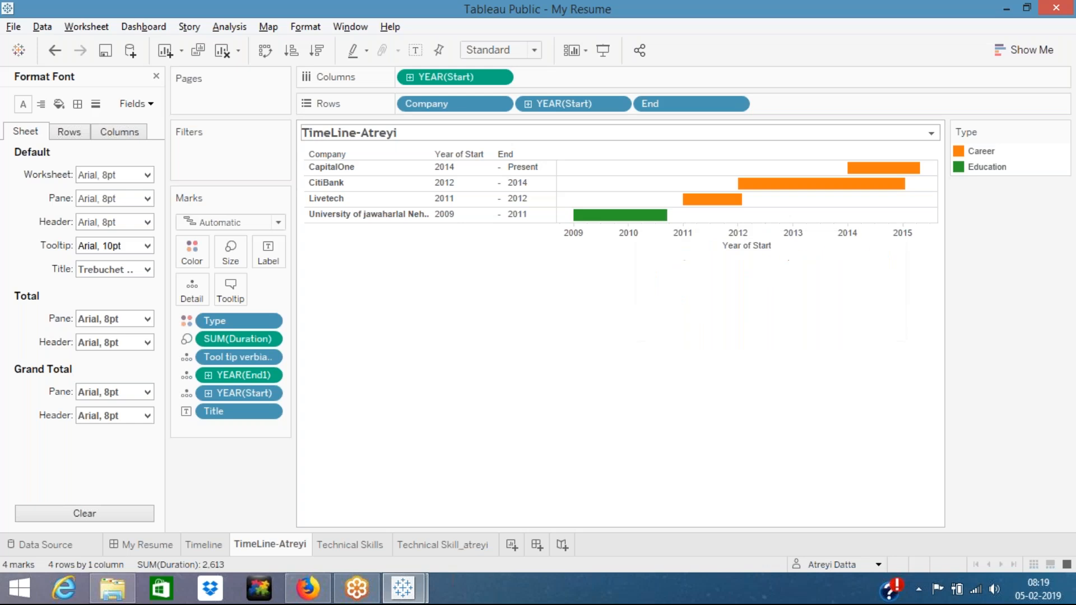
pyautogui.click(69, 133)
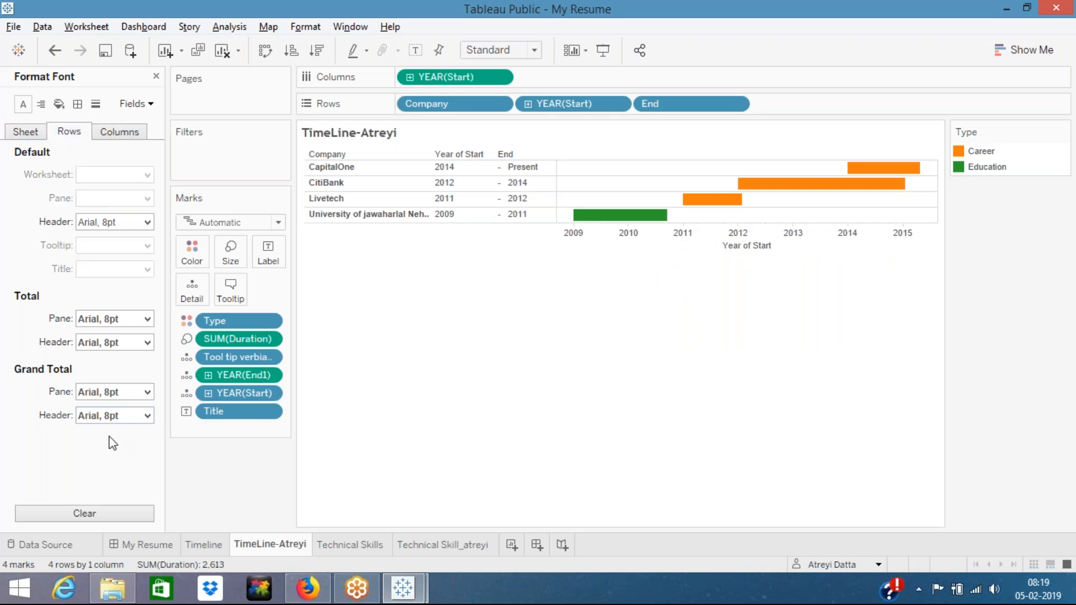
pyautogui.click(122, 127)
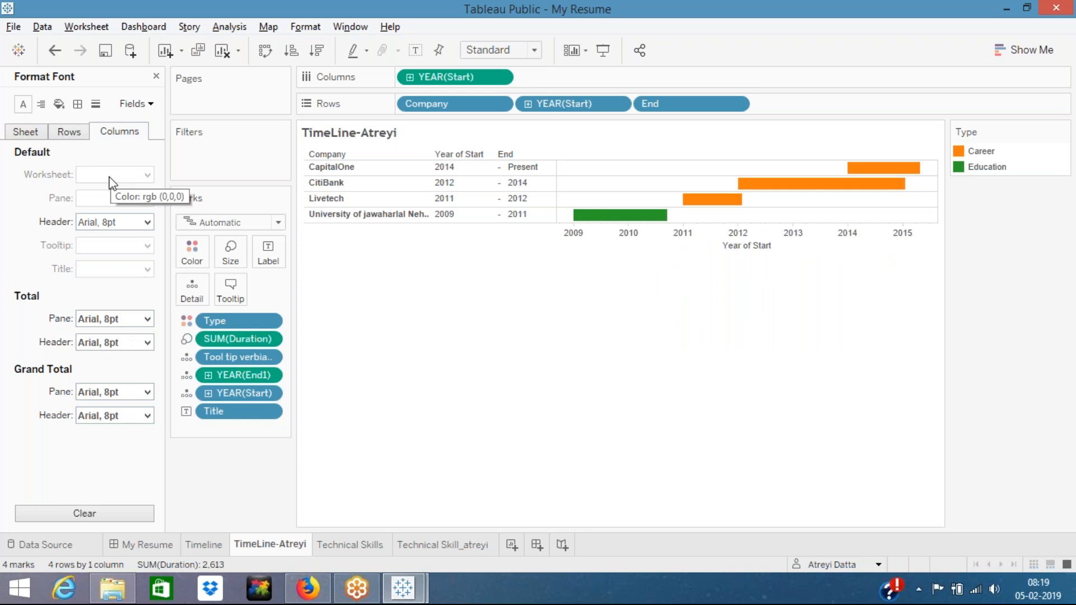
pyautogui.click(78, 104)
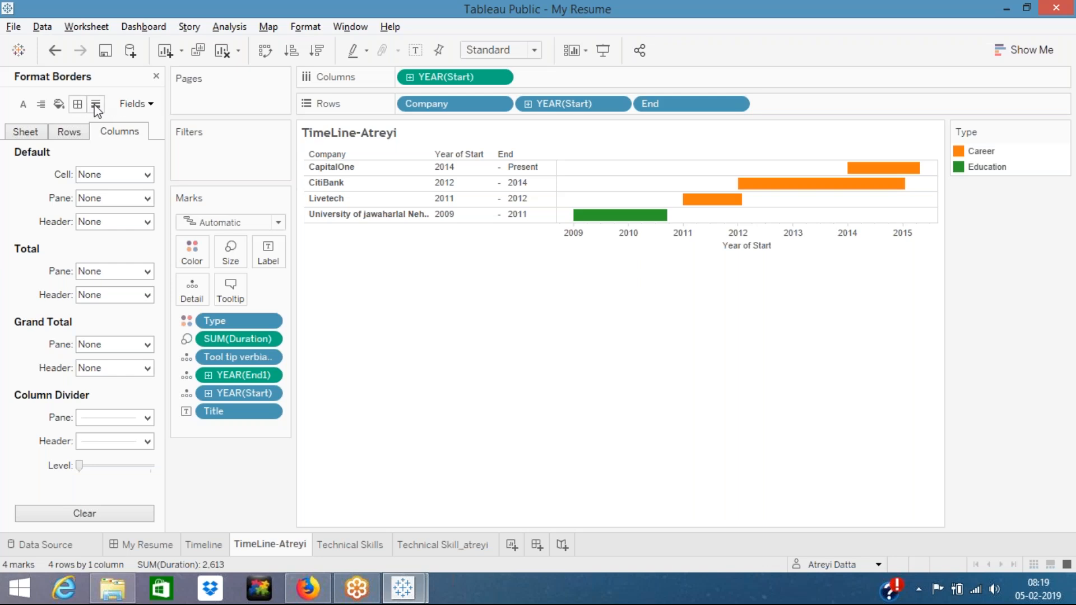
# Set the column grid lines, zero lines and reference lines of the practice timeline to None
pyautogui.click(97, 107)
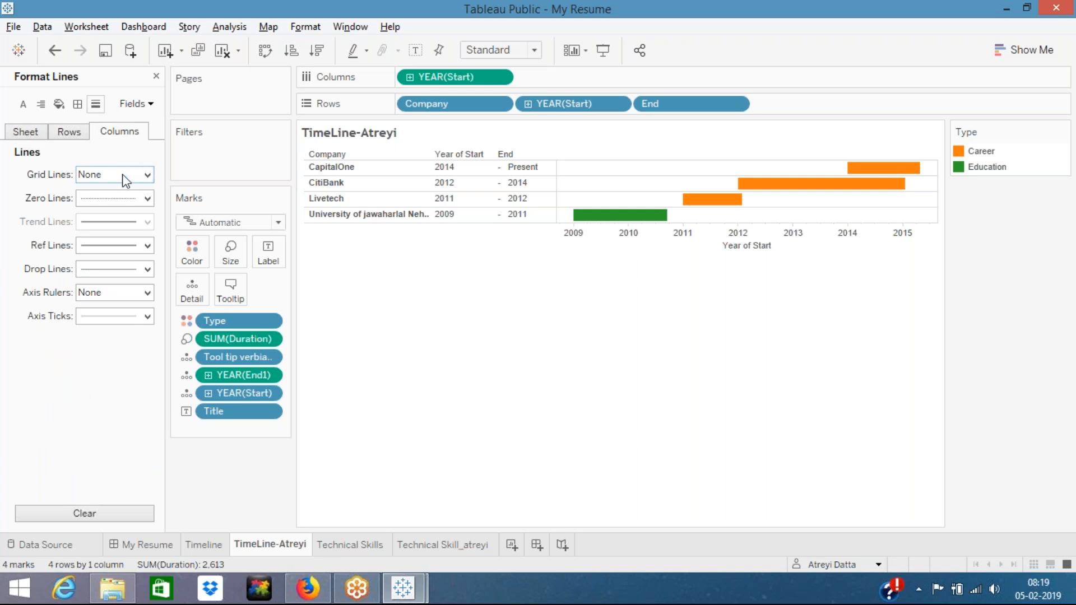
pyautogui.click(146, 178)
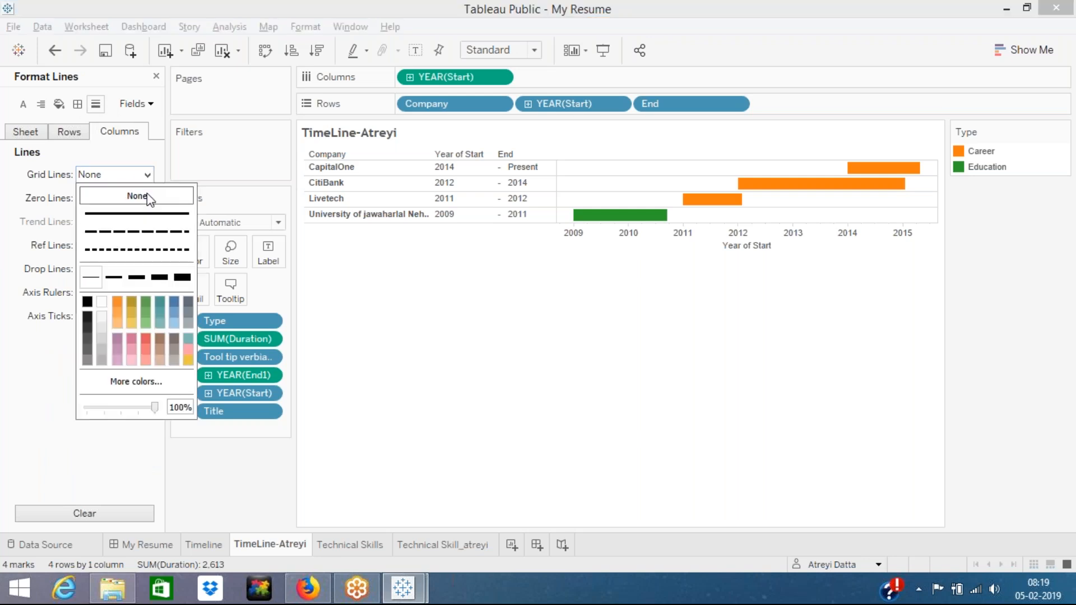
pyautogui.click(149, 197)
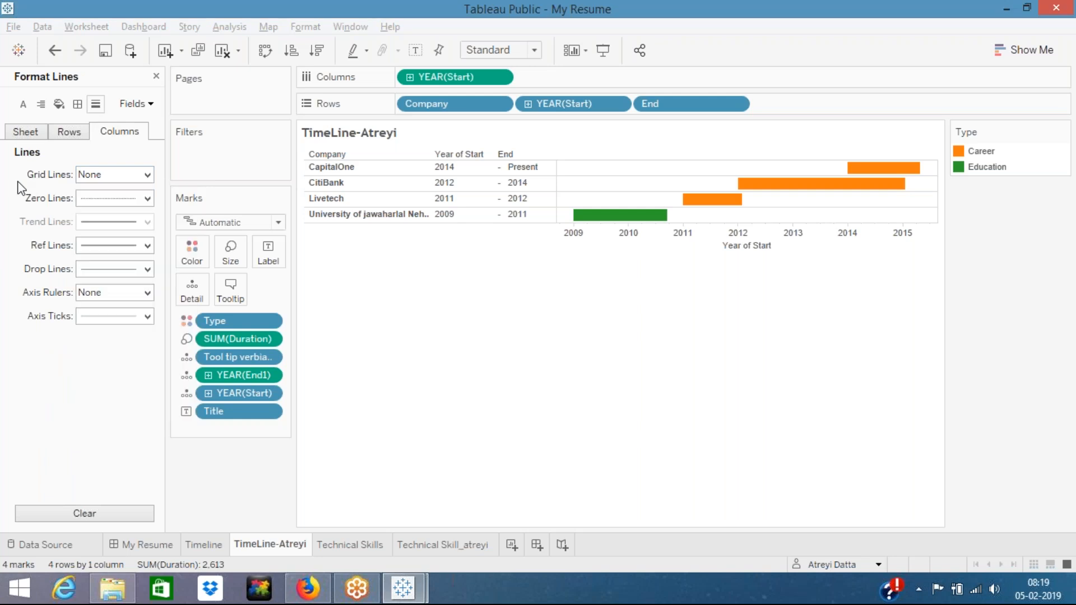
pyautogui.click(142, 201)
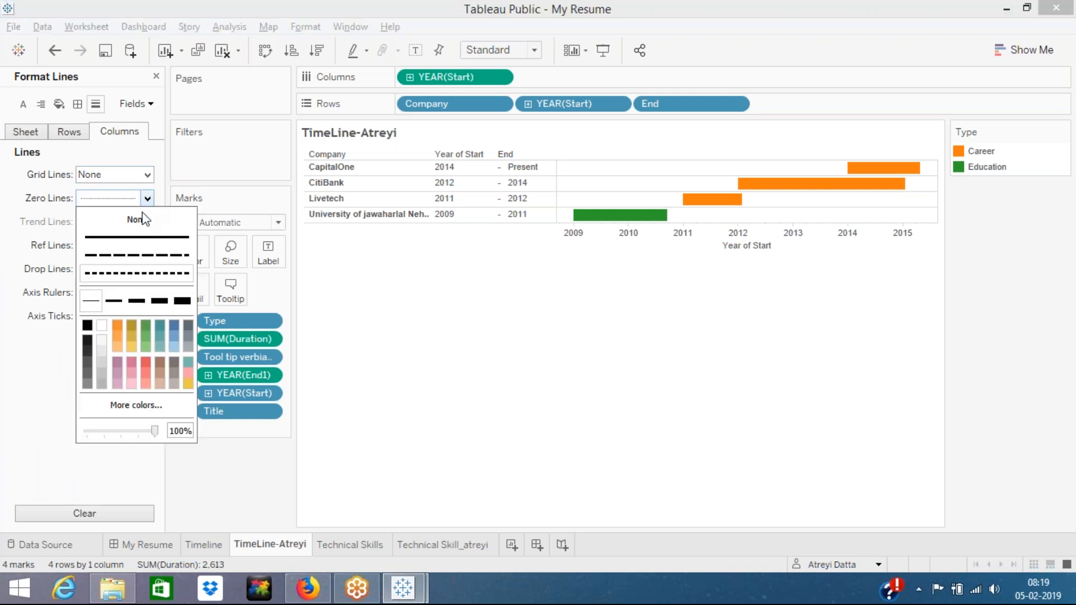
pyautogui.click(140, 220)
pyautogui.click(144, 246)
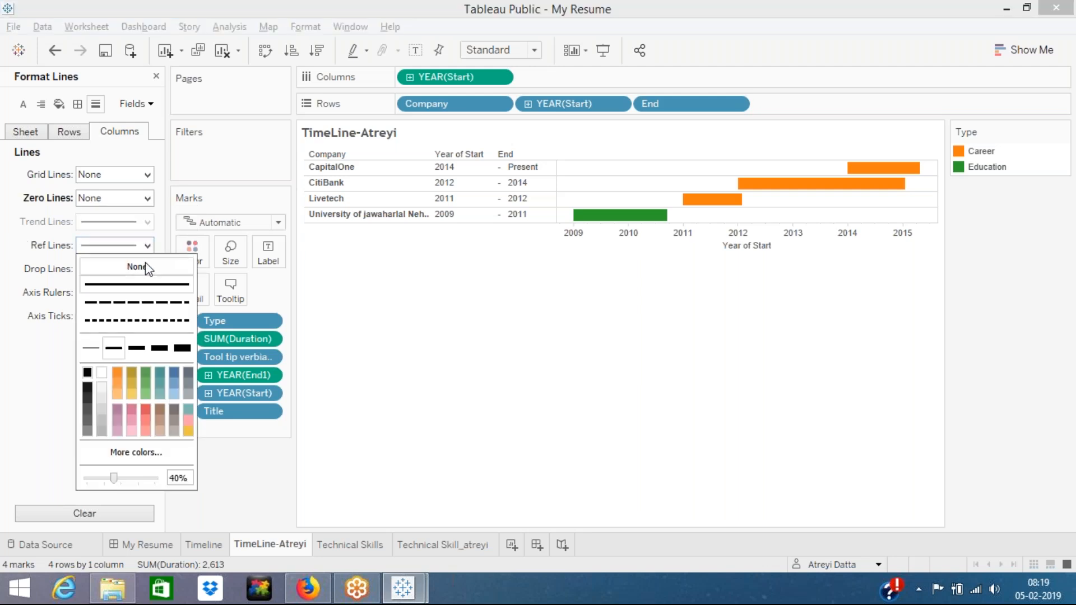
pyautogui.click(149, 269)
pyautogui.click(2, 267)
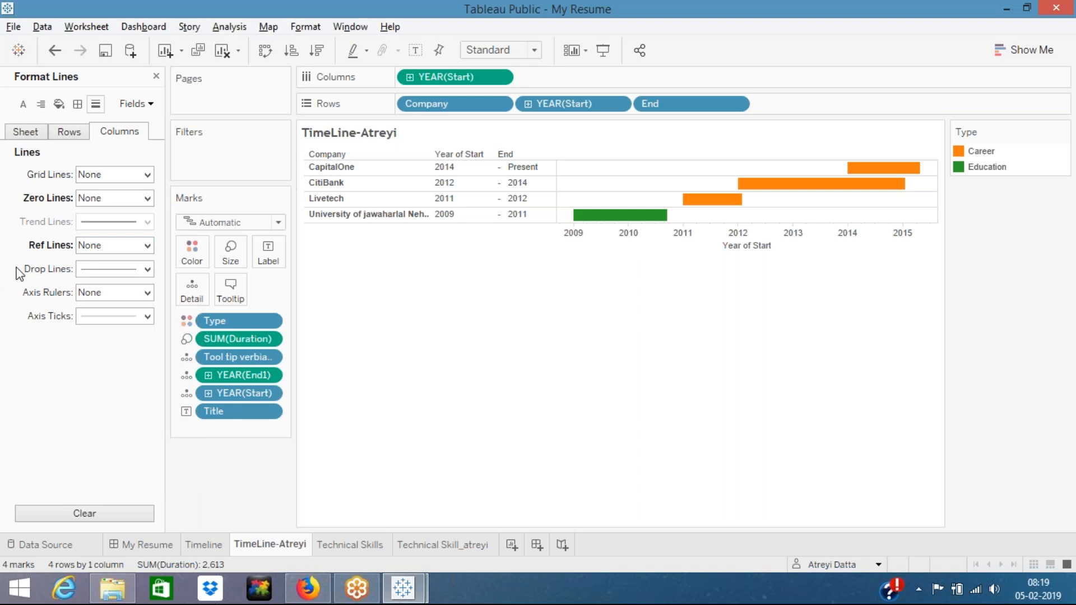
# Set the column drop lines and axis ticks of the practice timeline to None
pyautogui.click(148, 270)
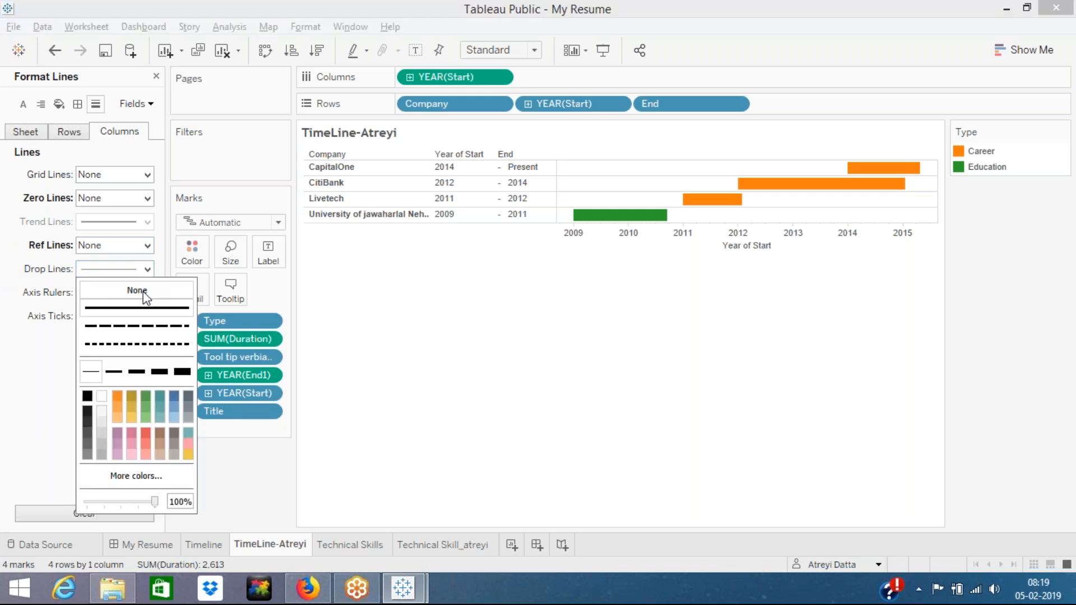
pyautogui.click(140, 292)
pyautogui.click(3, 332)
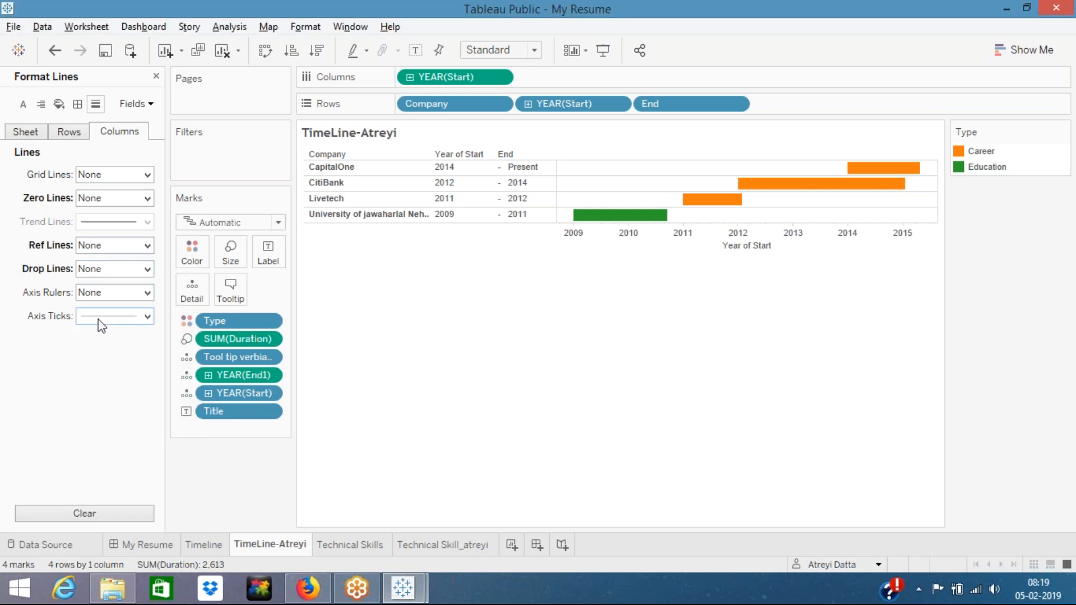
pyautogui.click(146, 292)
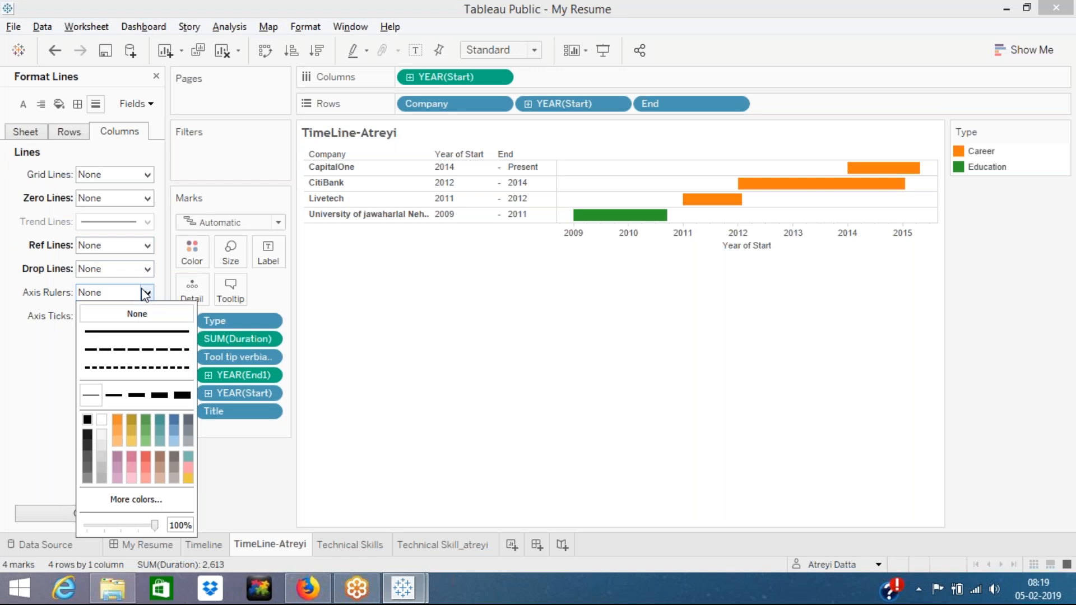
pyautogui.click(4, 352)
pyautogui.click(147, 316)
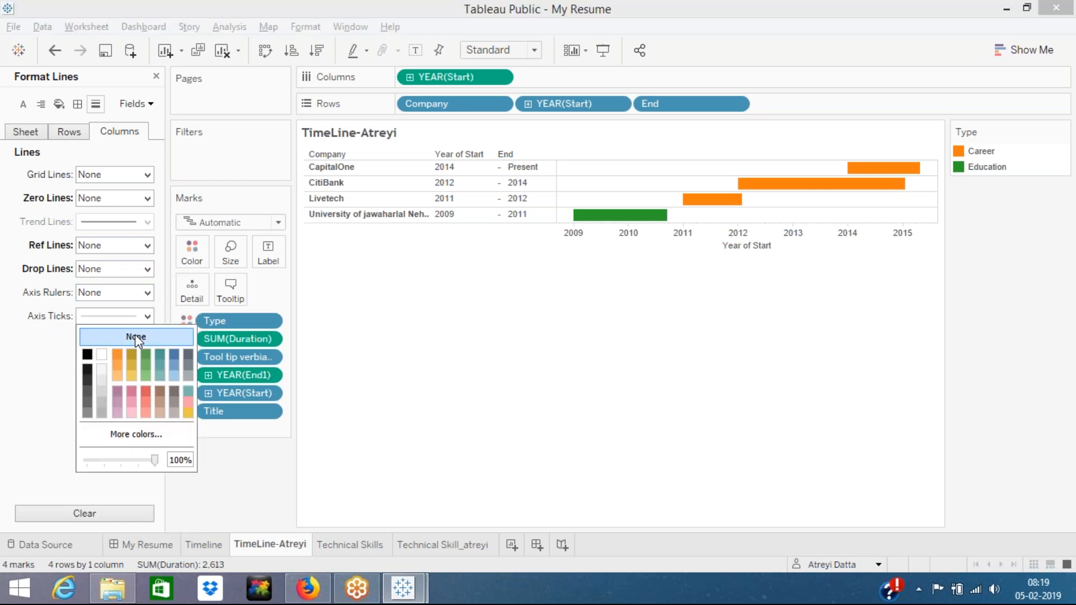
pyautogui.click(135, 335)
pyautogui.click(31, 360)
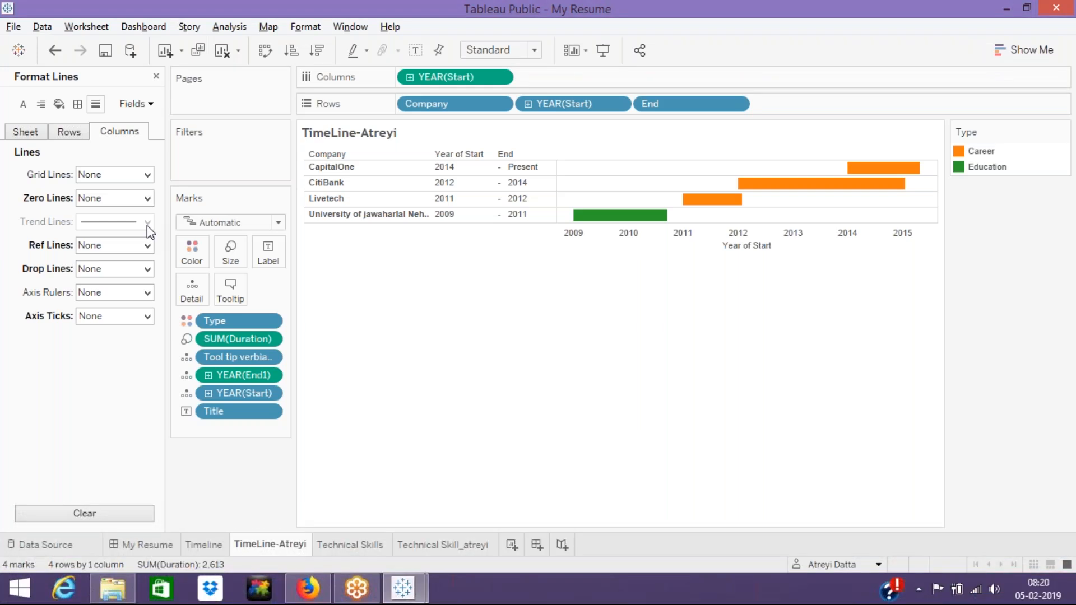
# Set the row zero lines and reference lines of the practice timeline to None
pyautogui.click(67, 130)
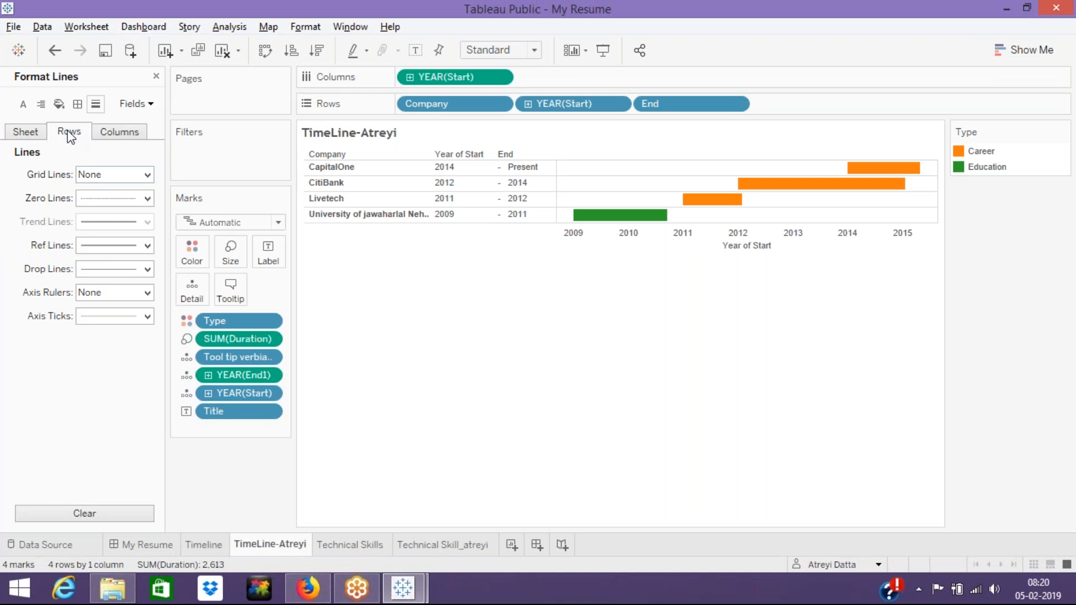
pyautogui.click(146, 200)
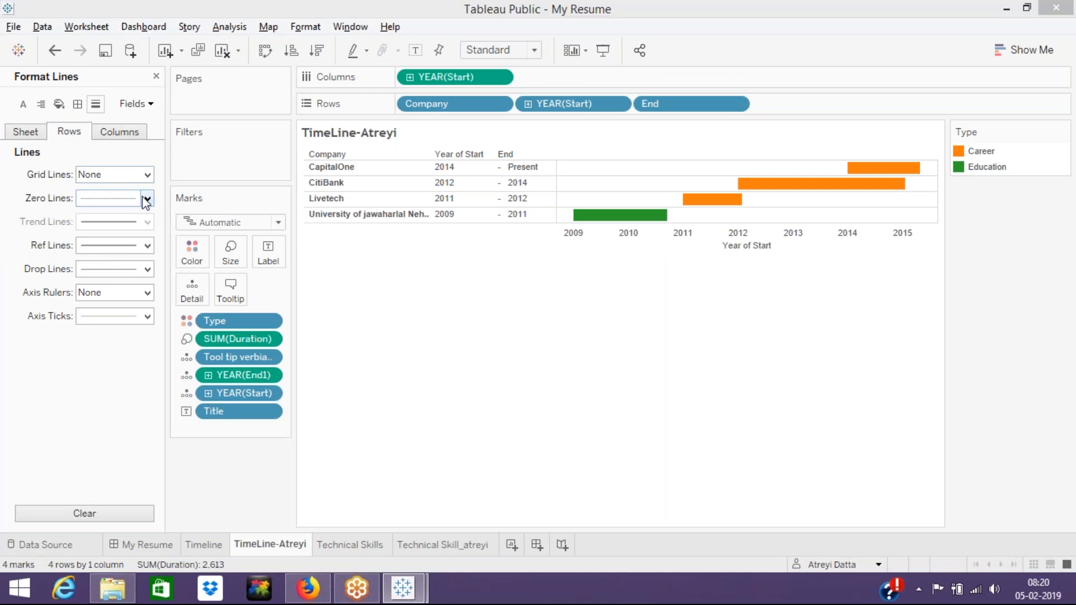
pyautogui.click(136, 220)
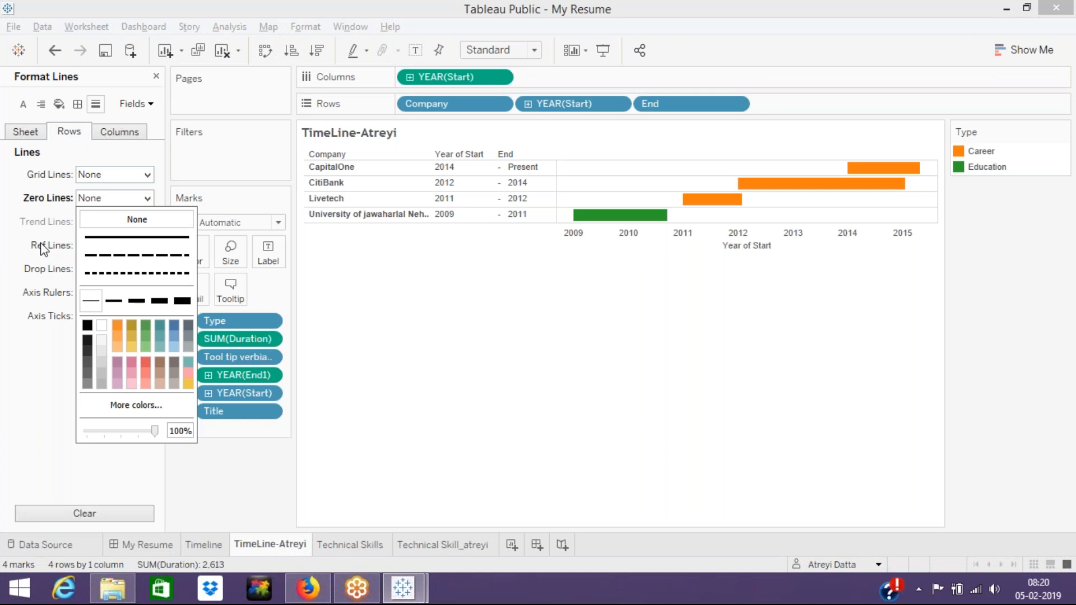
pyautogui.click(25, 246)
pyautogui.click(146, 250)
pyautogui.click(137, 267)
pyautogui.click(4, 290)
# Set the row drop lines and axis ticks of the practice timeline to None
pyautogui.click(147, 269)
pyautogui.click(137, 294)
pyautogui.click(25, 359)
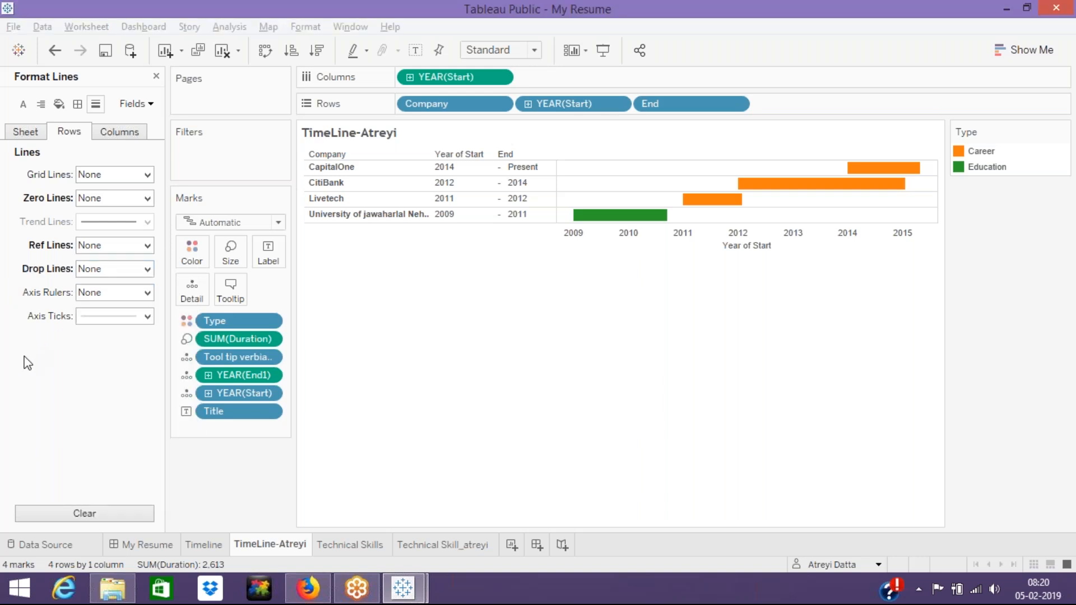
pyautogui.click(147, 317)
pyautogui.click(139, 336)
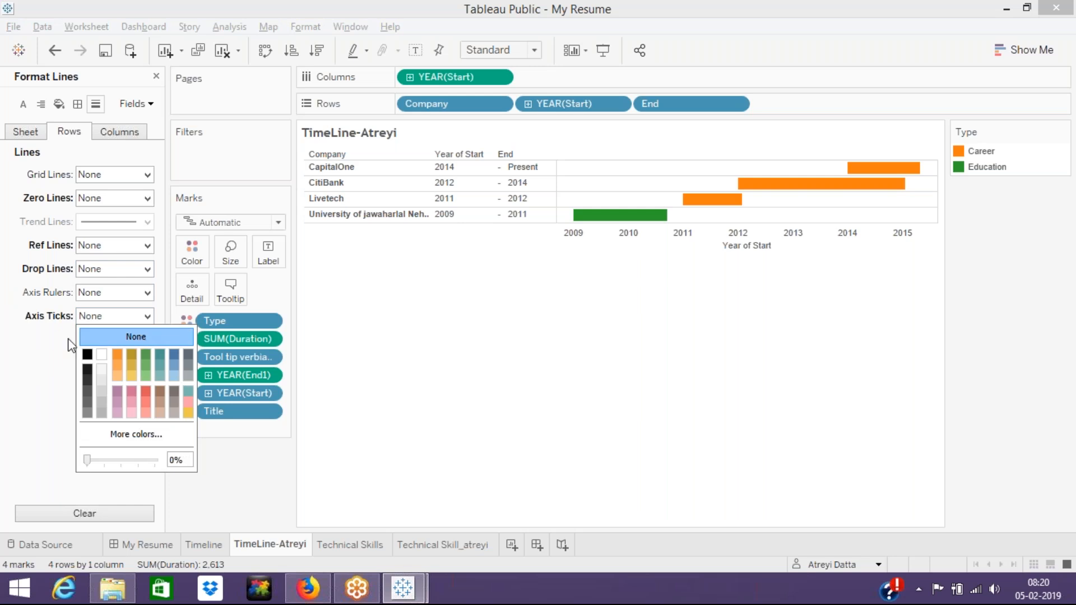
pyautogui.click(4, 358)
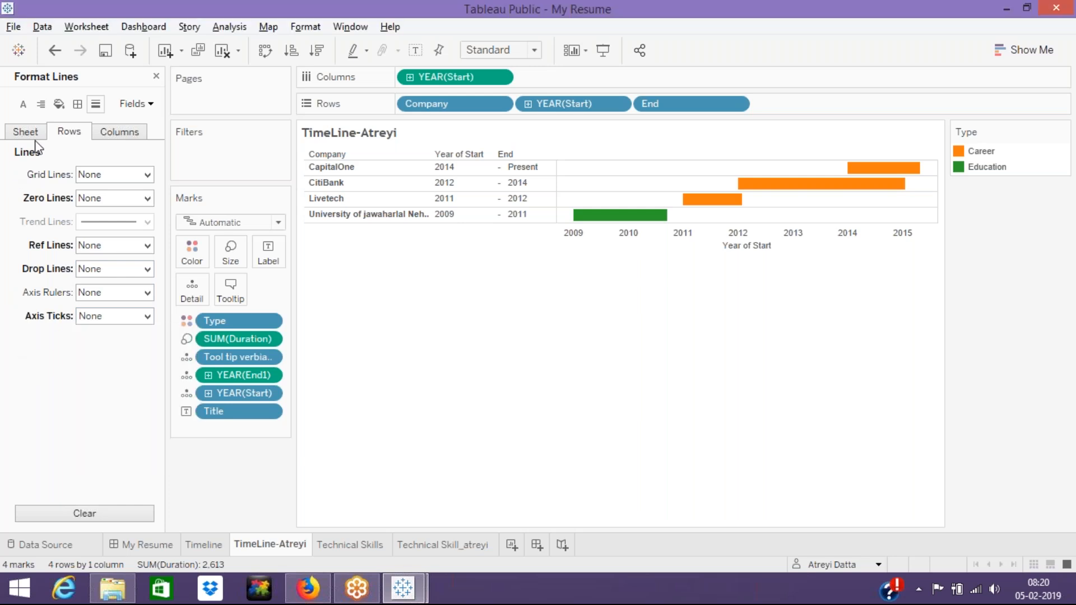
# Set the sheet-level zero, trend and reference lines of the practice timeline to None
pyautogui.click(14, 132)
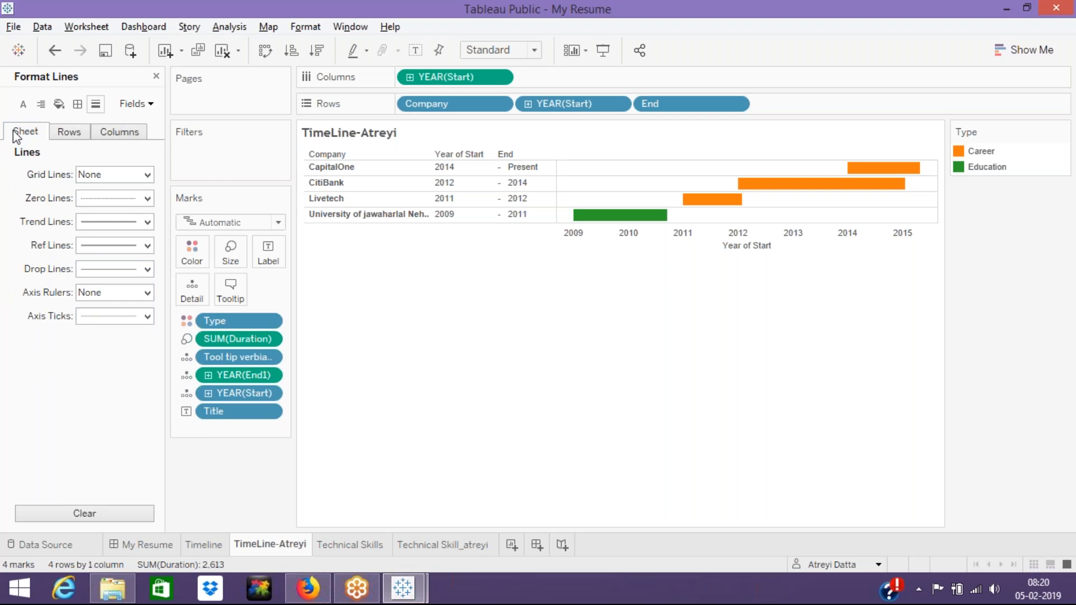
pyautogui.click(147, 199)
pyautogui.click(143, 215)
pyautogui.click(36, 247)
pyautogui.click(147, 222)
pyautogui.click(92, 245)
pyautogui.click(9, 248)
pyautogui.click(147, 245)
pyautogui.click(144, 268)
pyautogui.click(6, 277)
# Set the sheet-level drop lines and axis ticks of the practice timeline to None
pyautogui.click(148, 270)
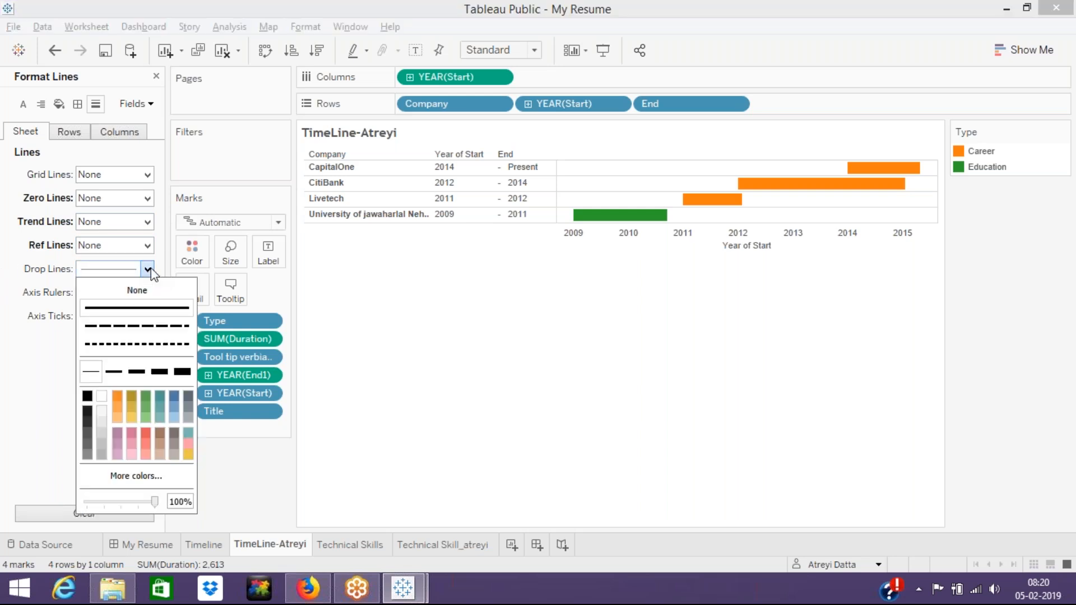
pyautogui.click(137, 290)
pyautogui.click(11, 361)
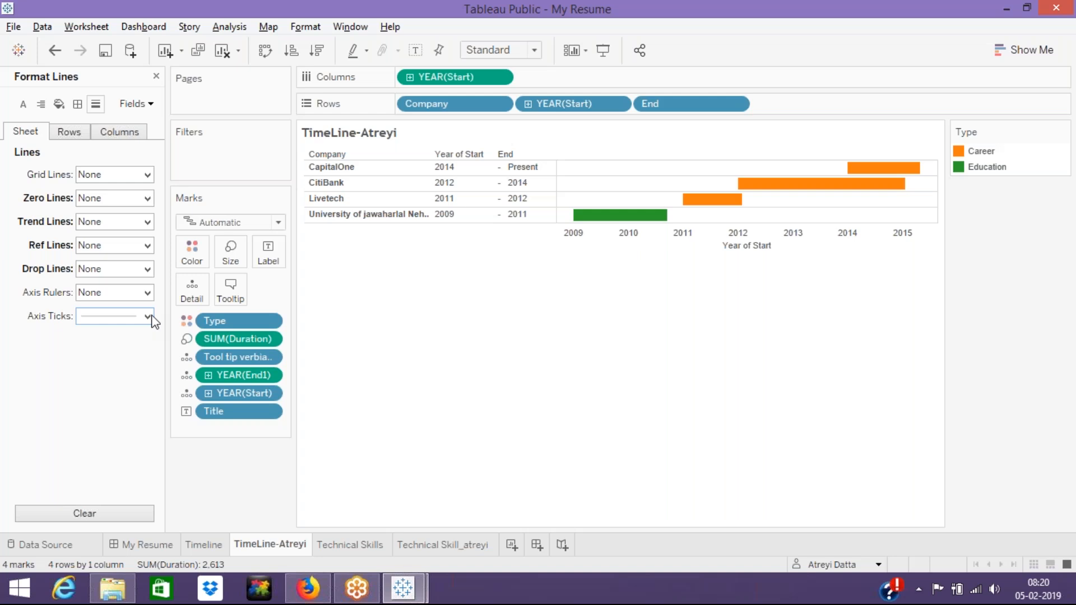
pyautogui.click(150, 316)
pyautogui.click(141, 336)
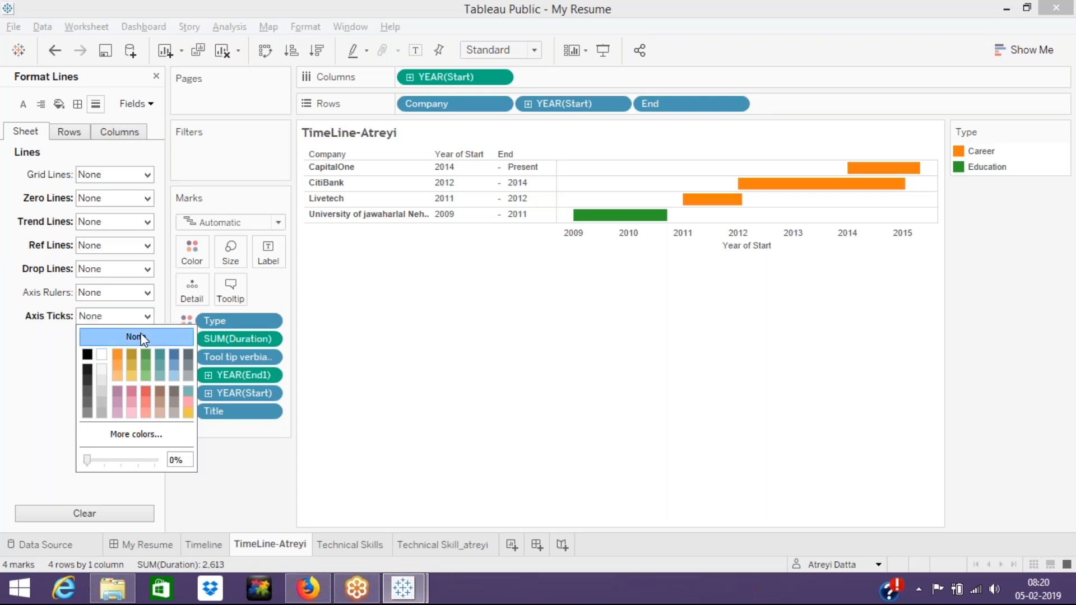
pyautogui.click(40, 354)
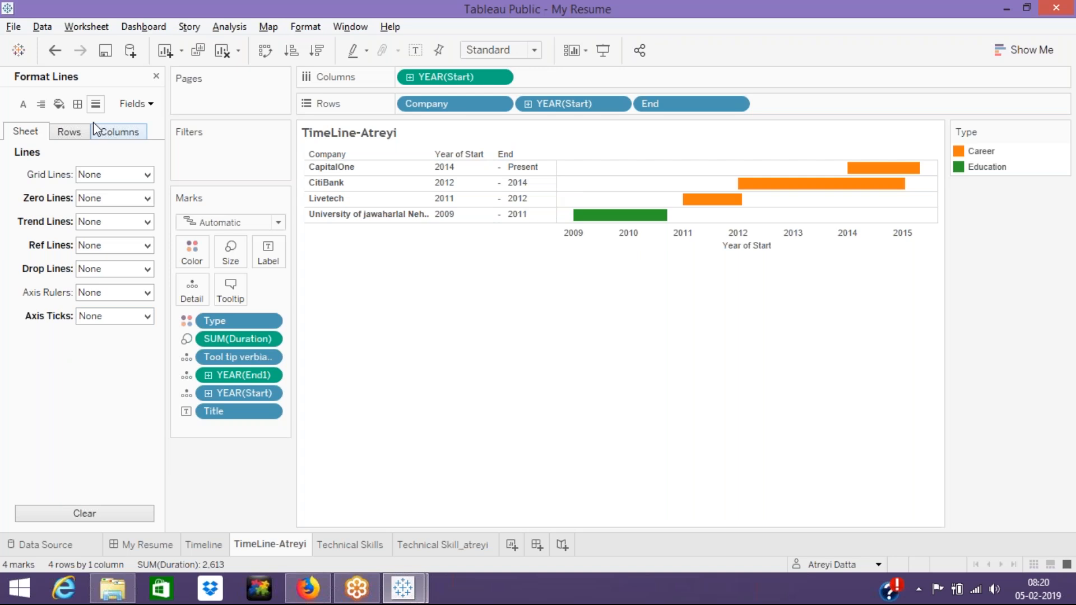
# Set the sheet-level Row Divider pane and header borders of the practice timeline to None
pyautogui.click(73, 104)
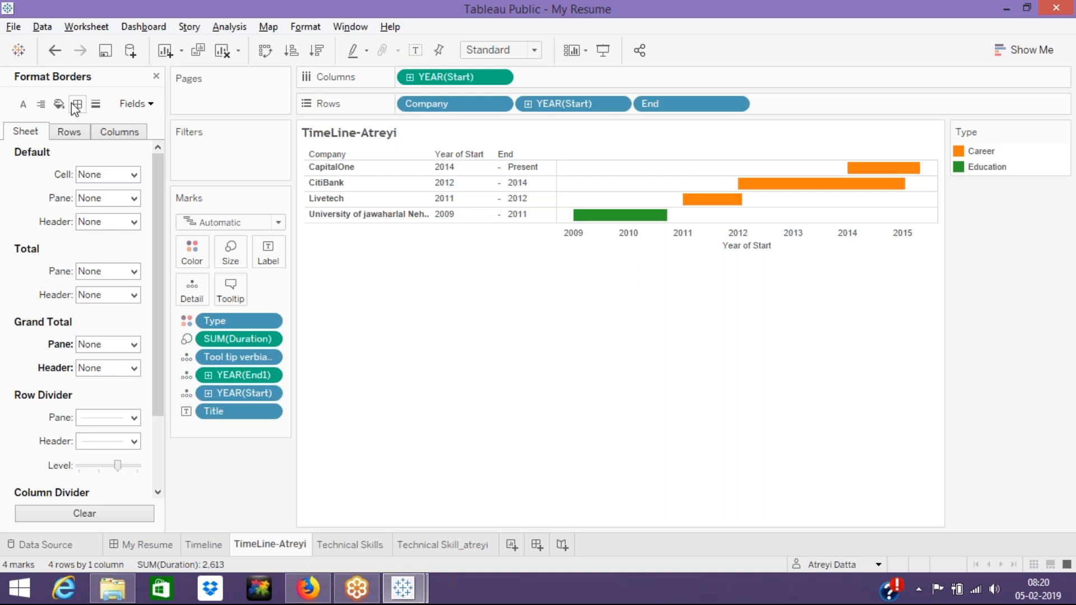
pyautogui.click(137, 418)
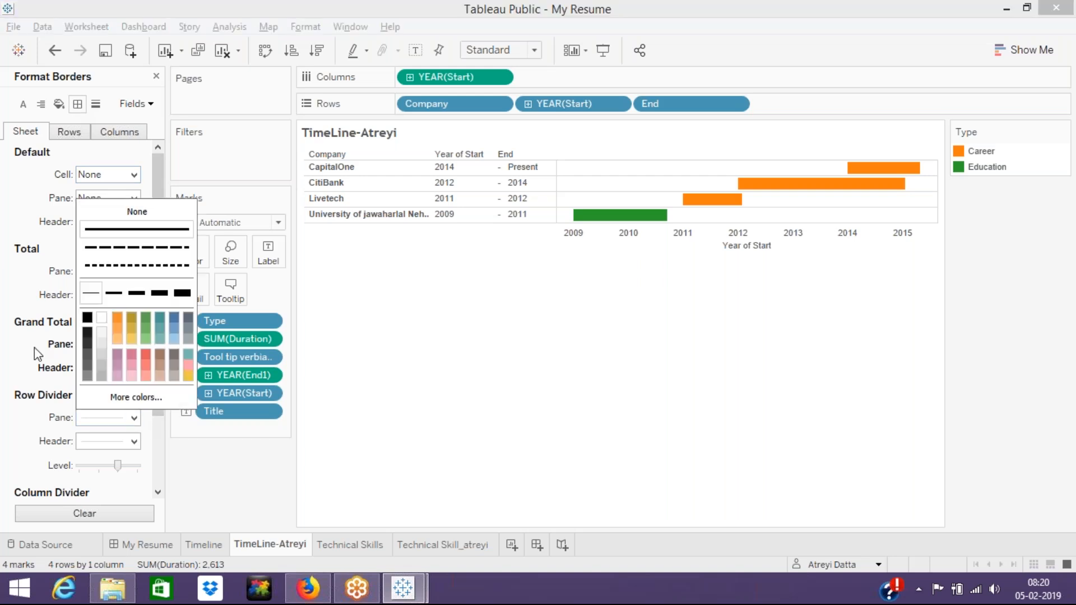
pyautogui.click(29, 361)
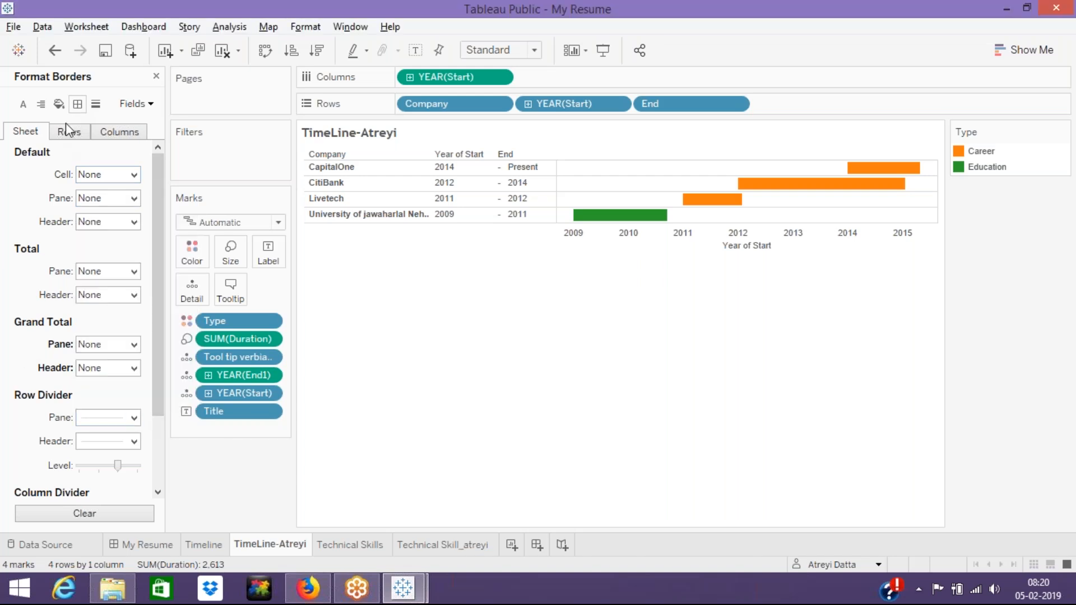
pyautogui.click(135, 420)
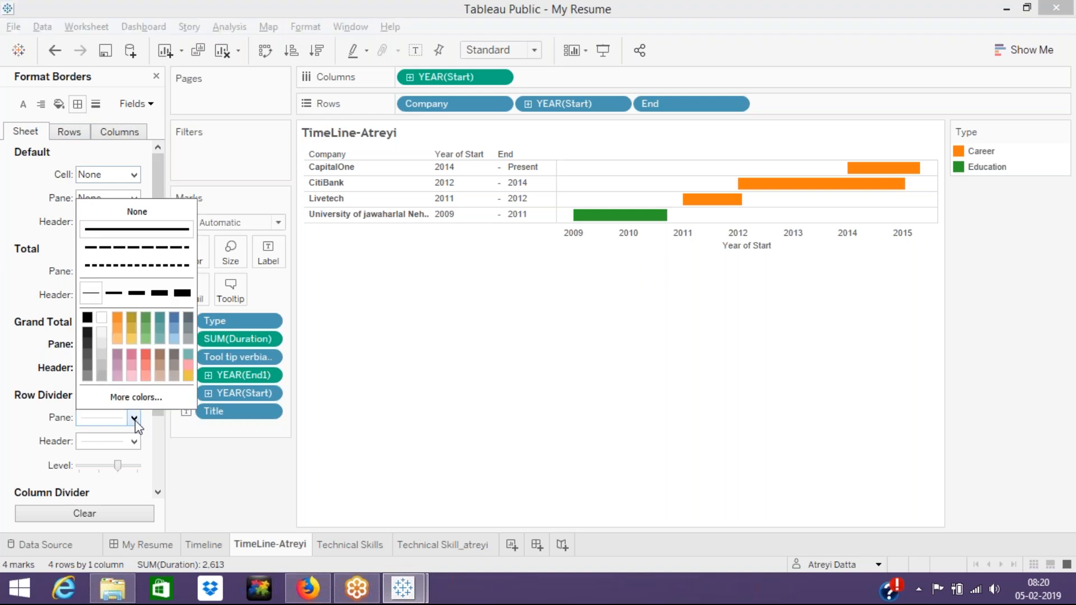
pyautogui.click(136, 212)
pyautogui.click(263, 402)
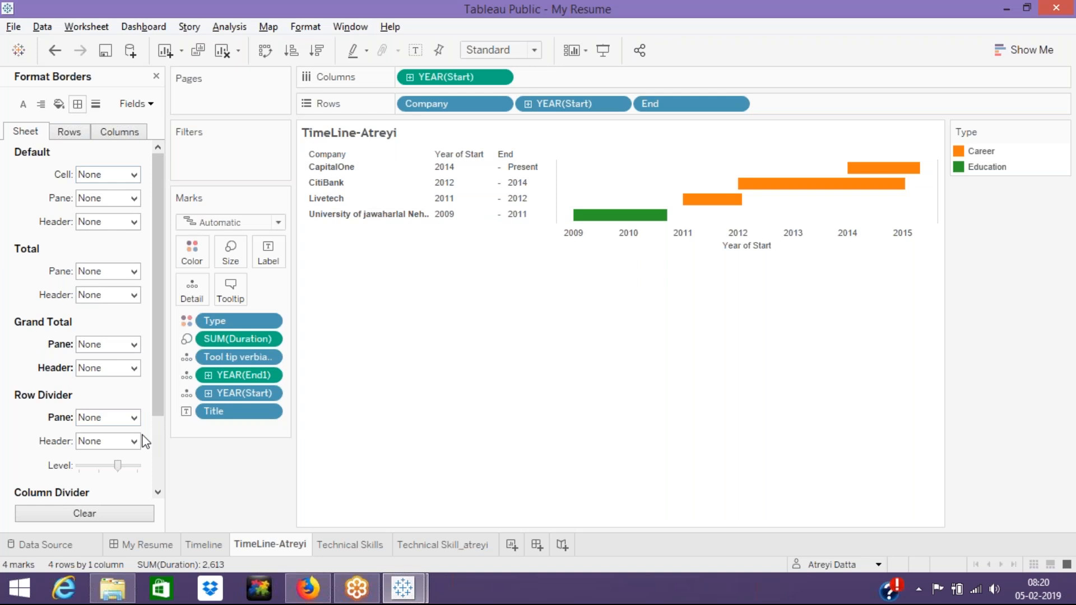
pyautogui.click(134, 441)
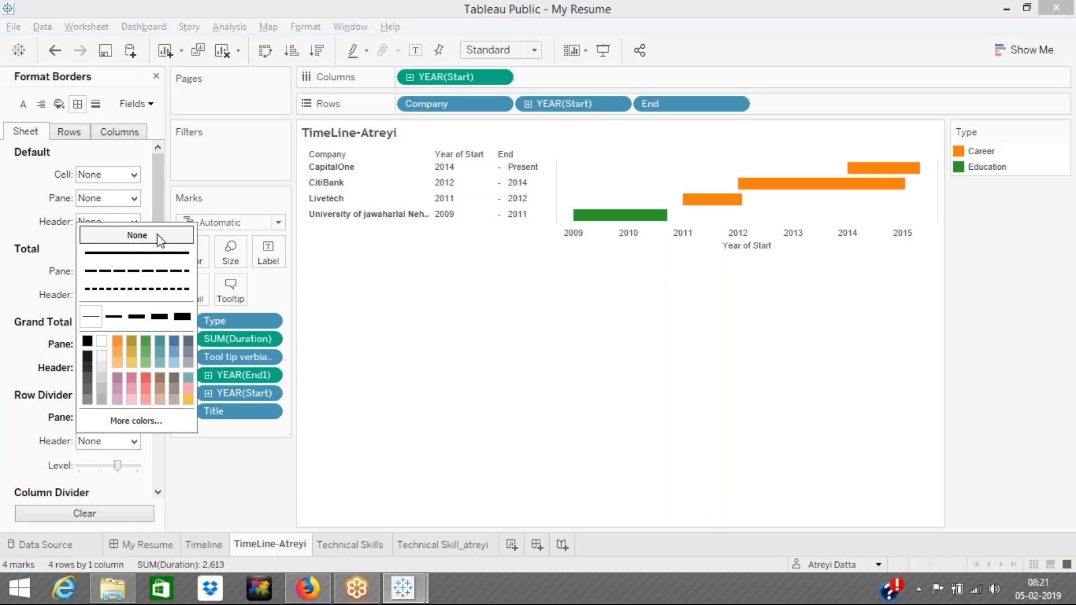
pyautogui.click(468, 339)
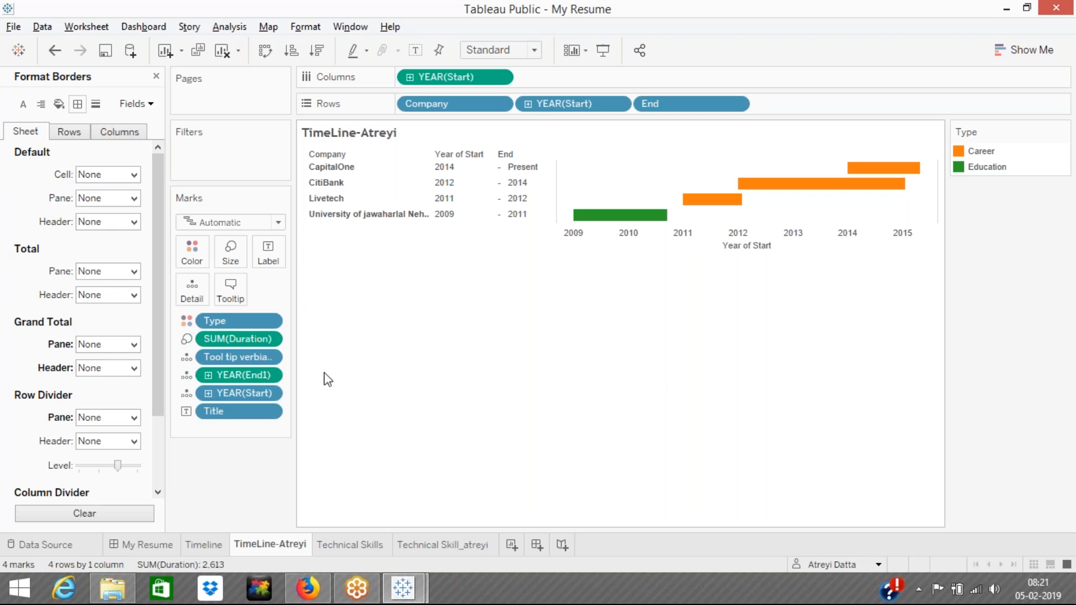
pyautogui.click(14, 28)
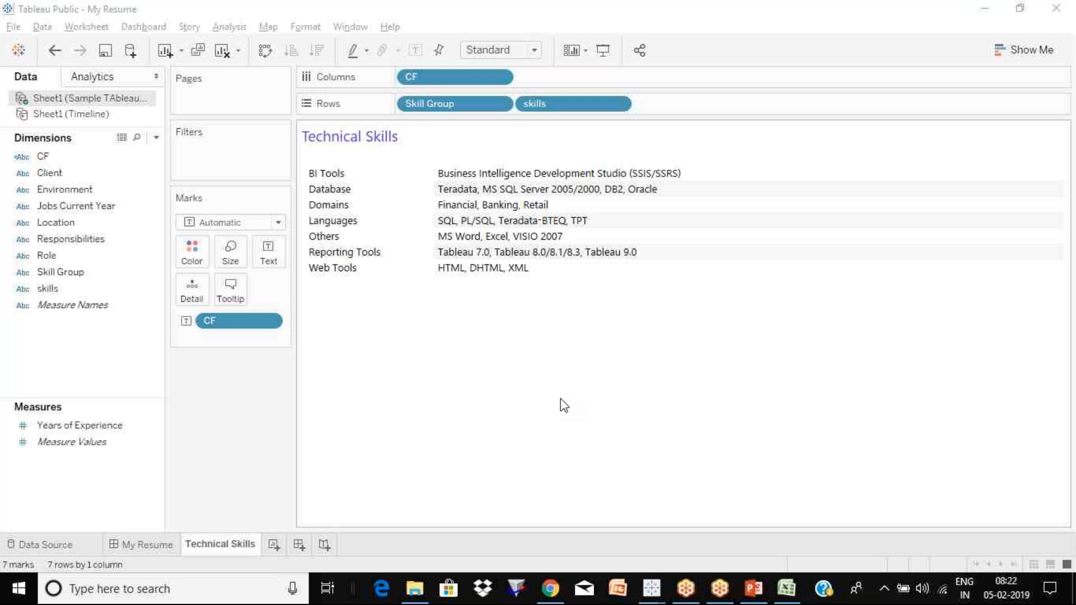
# Switch to the US Superstore Dashboard workbook and examine the Order Date field's date-level options on the Sales vs Discount by Month sheet
pyautogui.moveTo(650, 598)
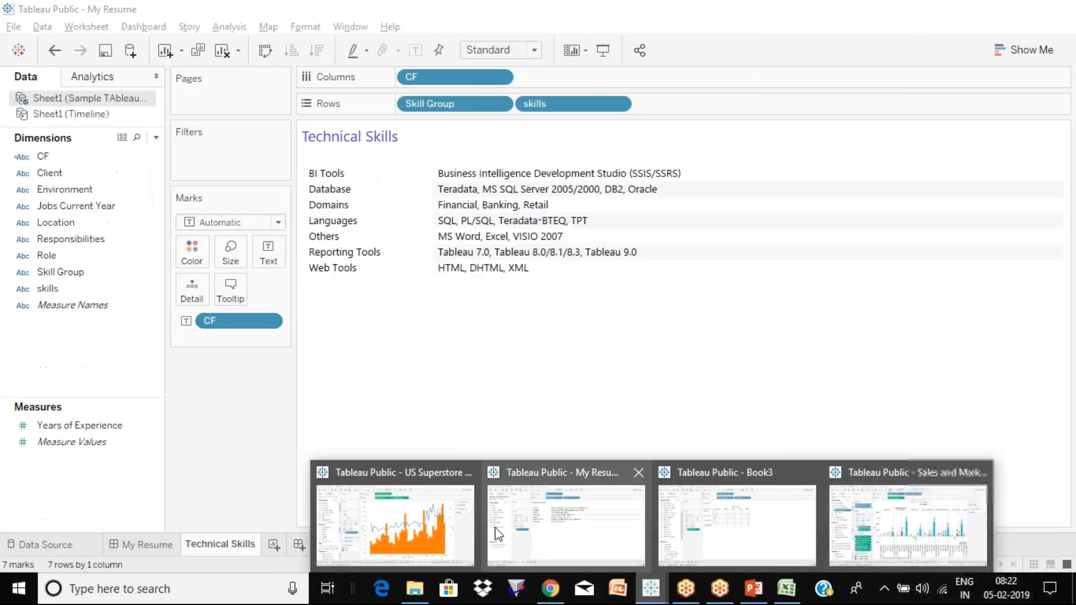
pyautogui.click(468, 524)
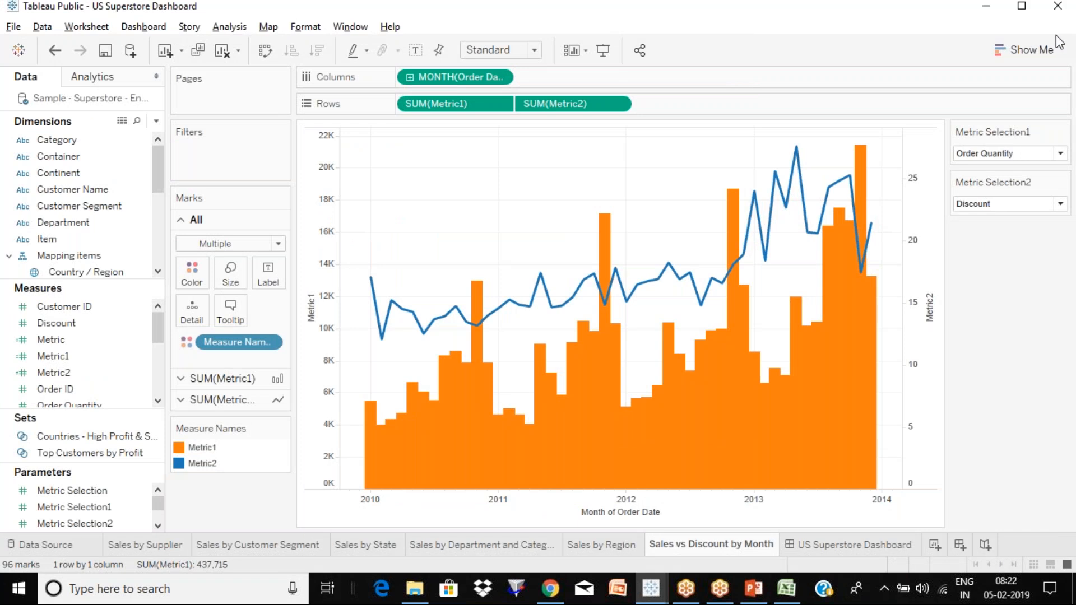
pyautogui.click(1055, 37)
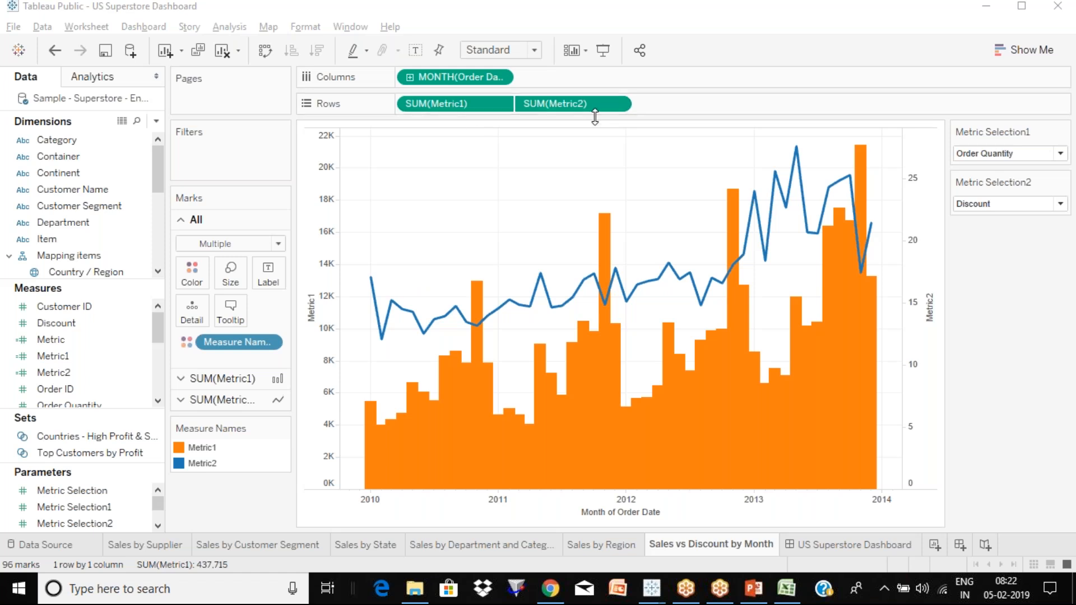
pyautogui.click(685, 104)
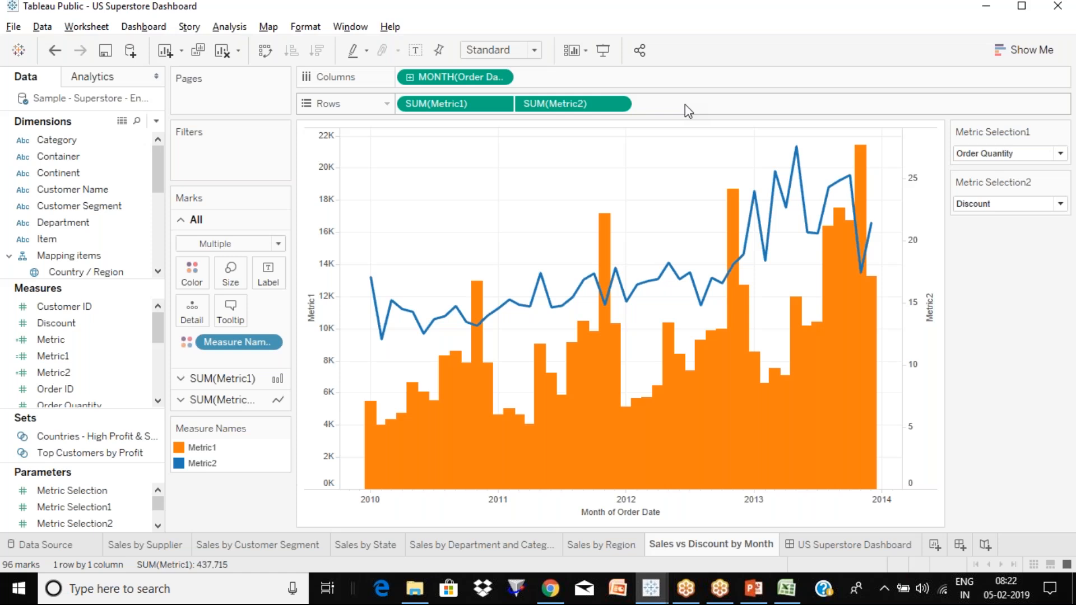
pyautogui.click(500, 77)
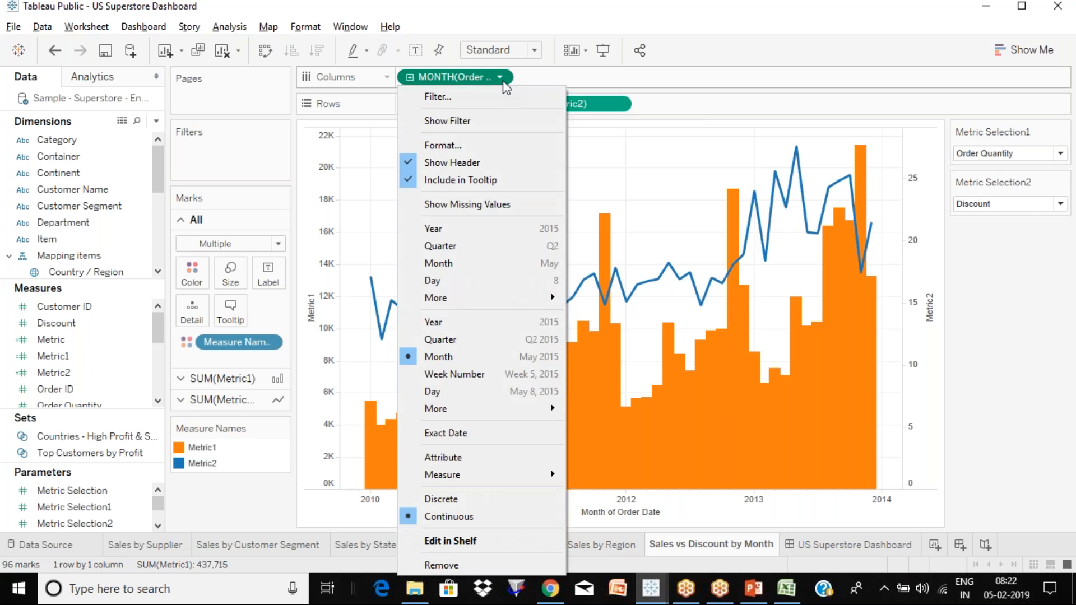
pyautogui.click(725, 148)
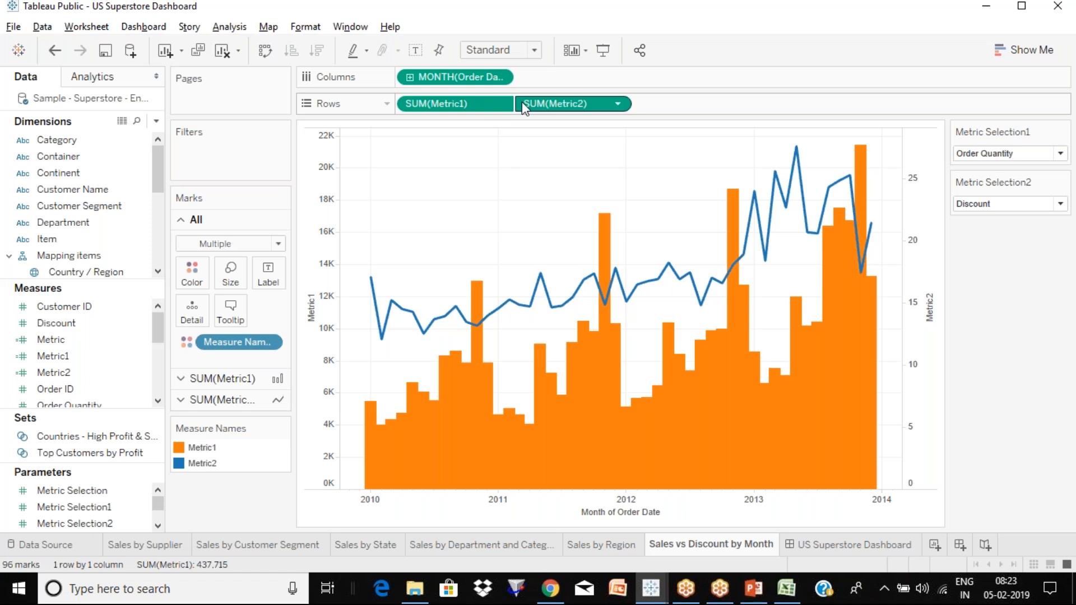
# Review the mark types of Metric1 and Metric2 and the Dual Axis setting of Metric2
pyautogui.click(204, 374)
pyautogui.click(211, 400)
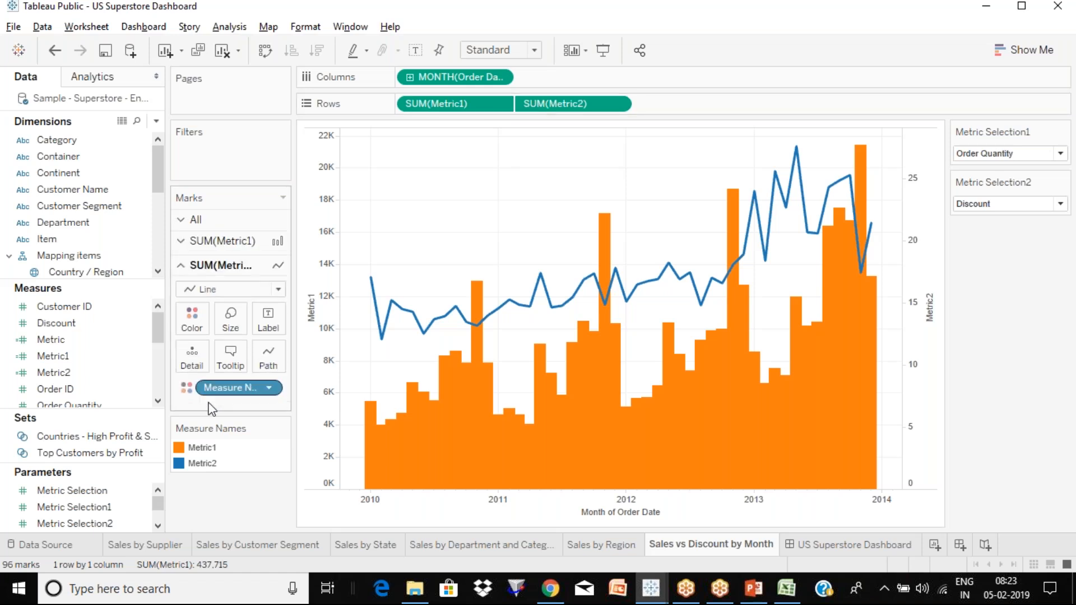
pyautogui.click(224, 242)
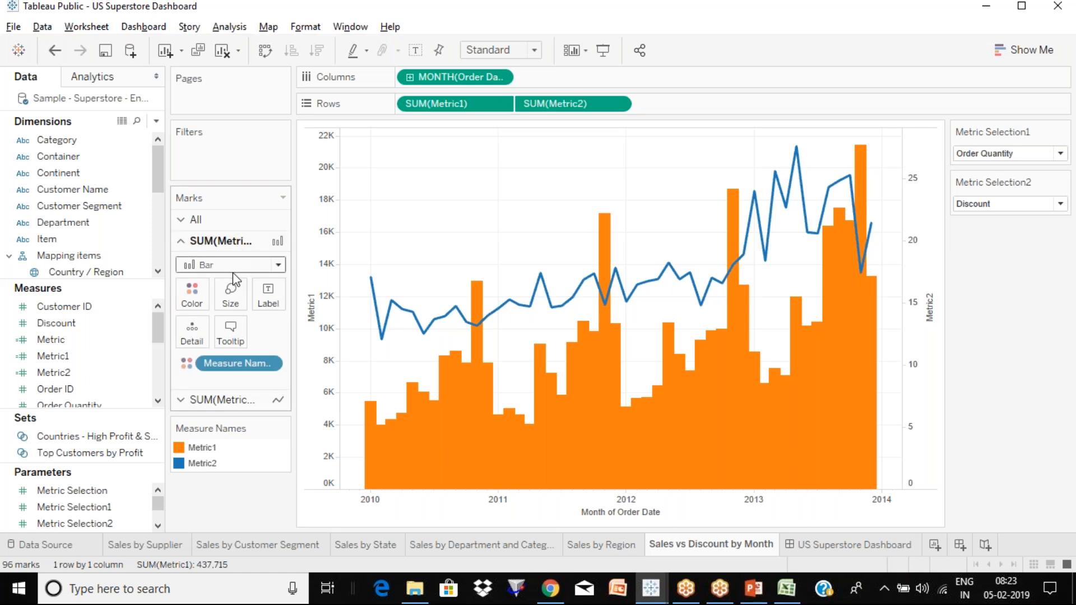
pyautogui.click(216, 400)
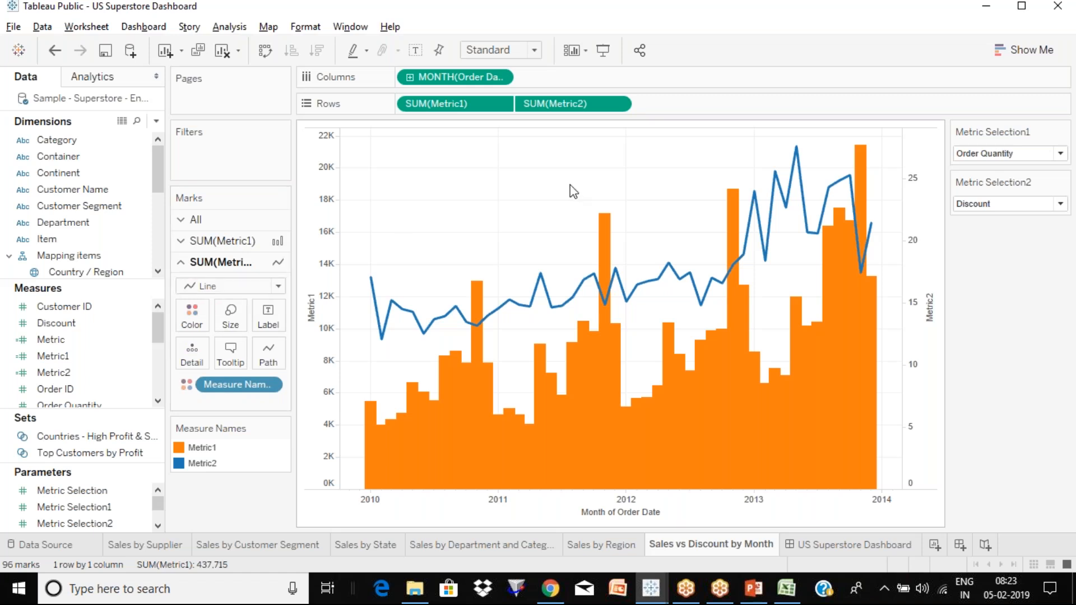
pyautogui.click(618, 105)
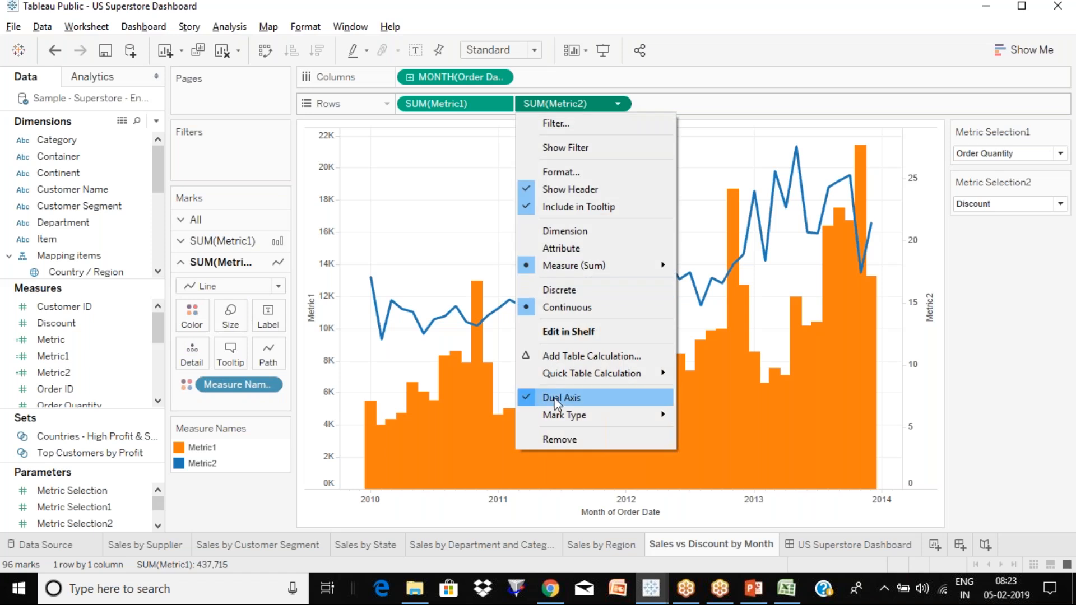
pyautogui.click(409, 146)
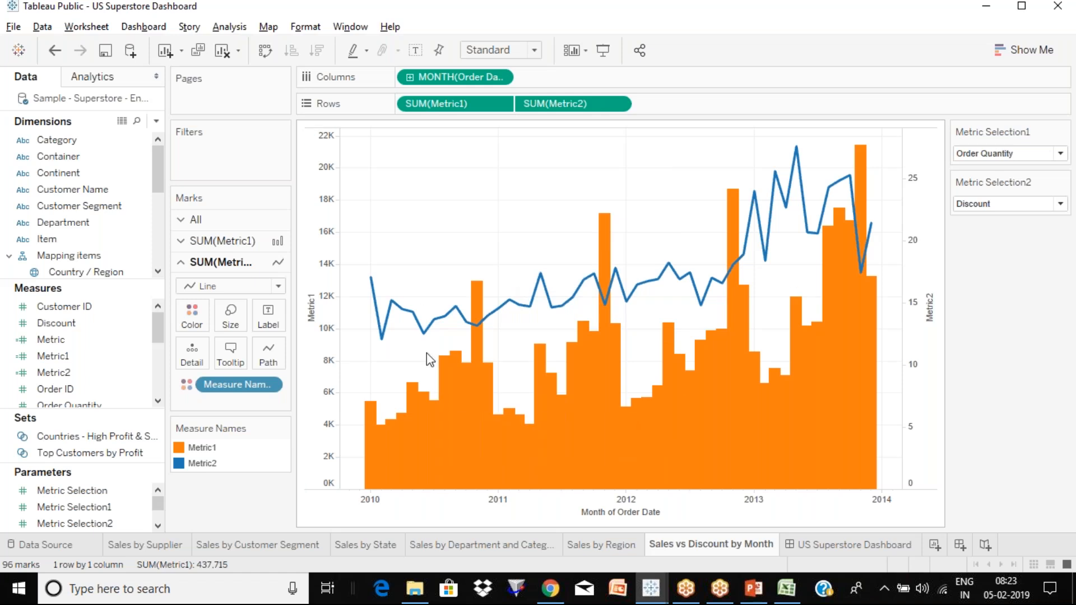
# Try the continuous Year level for Order Date on Columns, and undo that change
pyautogui.click(504, 78)
pyautogui.click(501, 78)
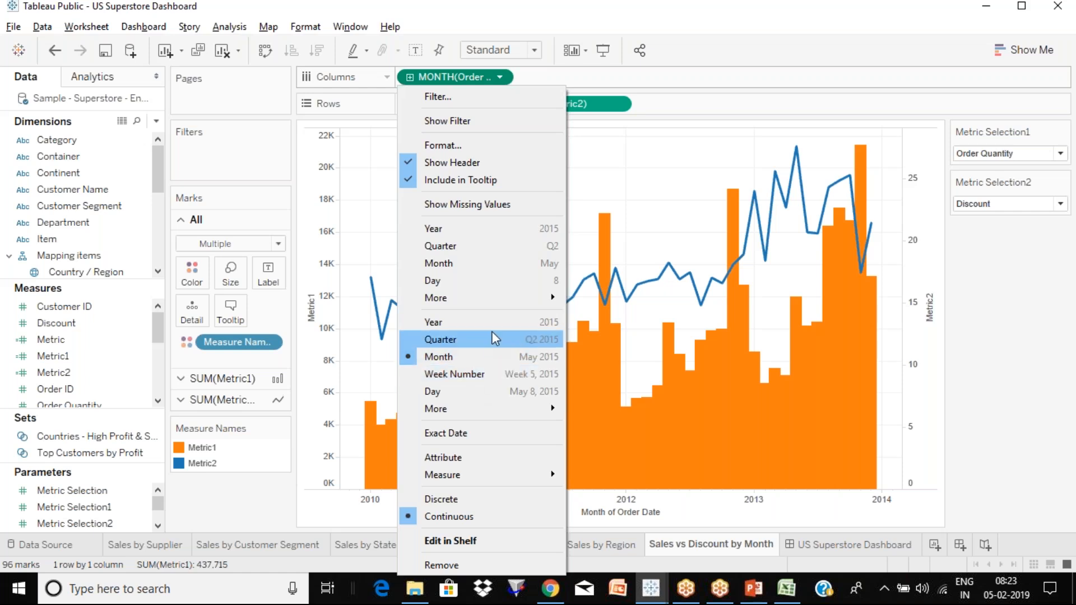
pyautogui.press('Escape')
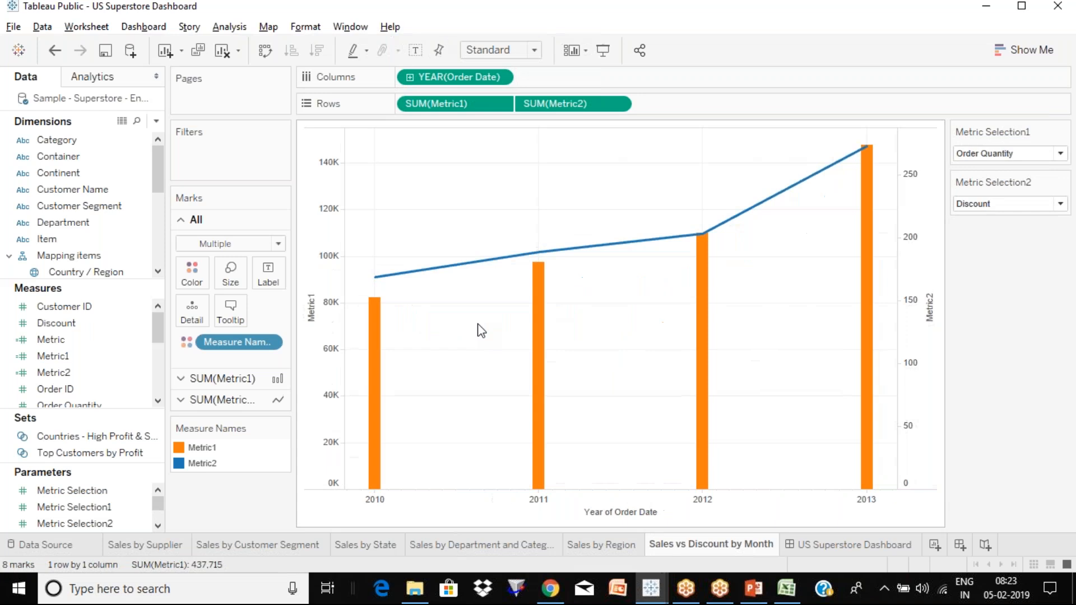
pyautogui.hotkey('ctrl', 'z')
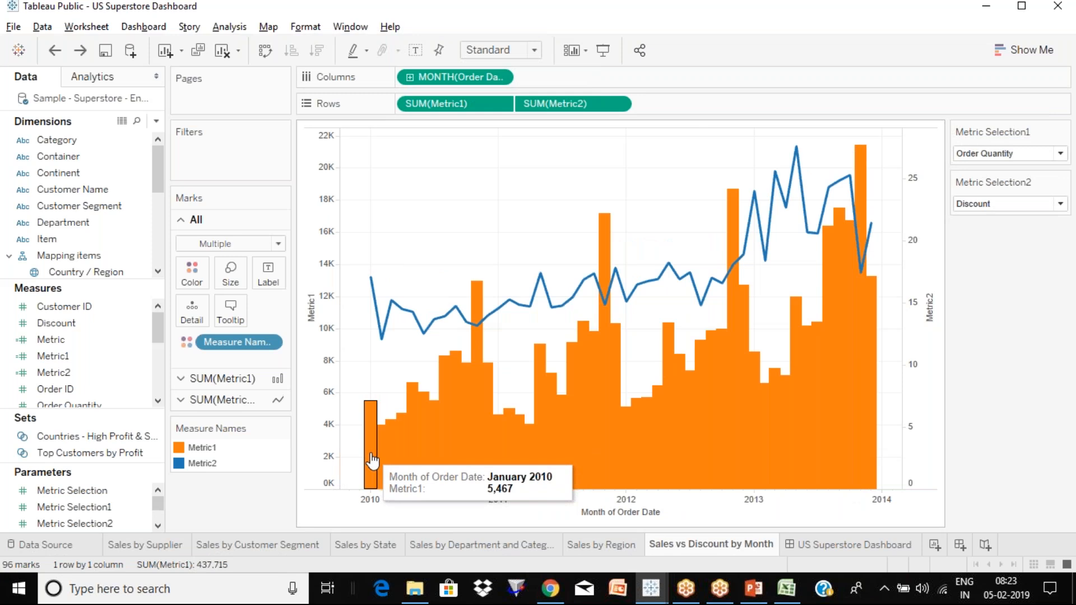
# Compare Order Date's discrete and continuous date levels with the separate Metric1 and Metric2 mark settings
pyautogui.click(503, 80)
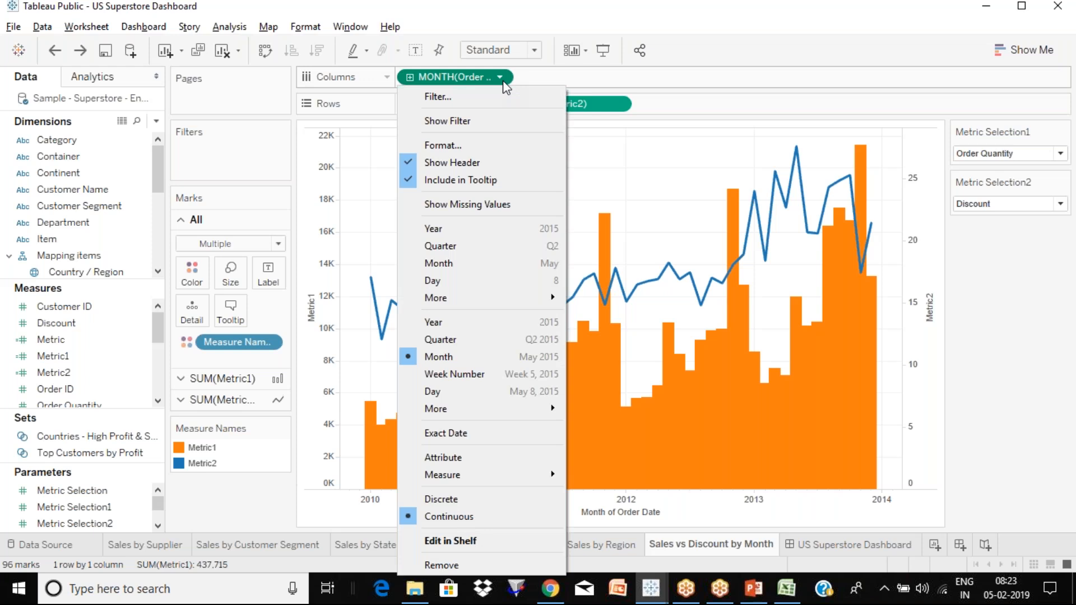
pyautogui.click(711, 104)
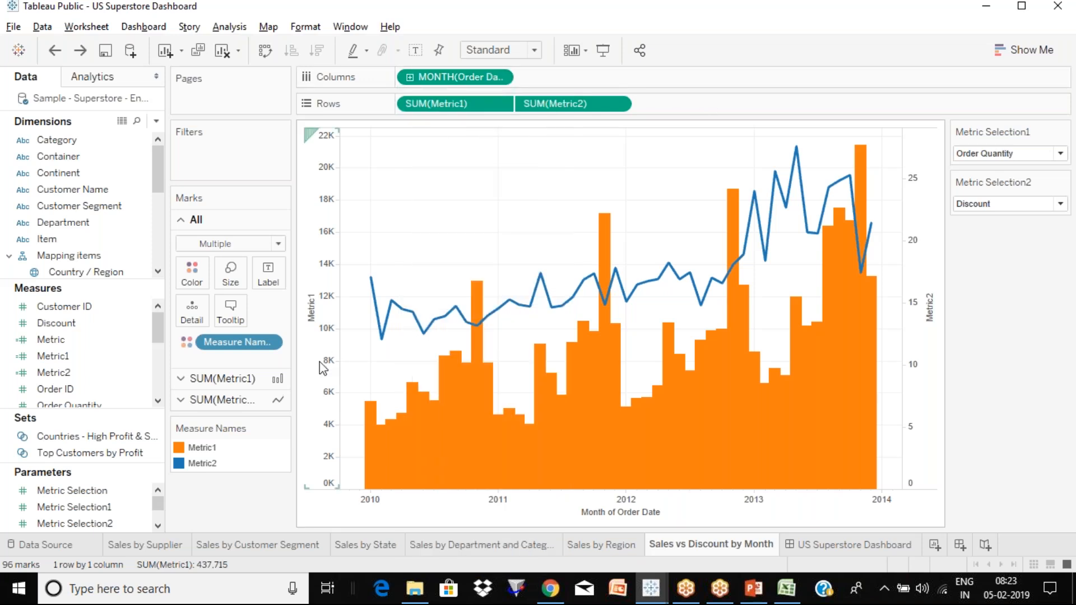
pyautogui.click(233, 379)
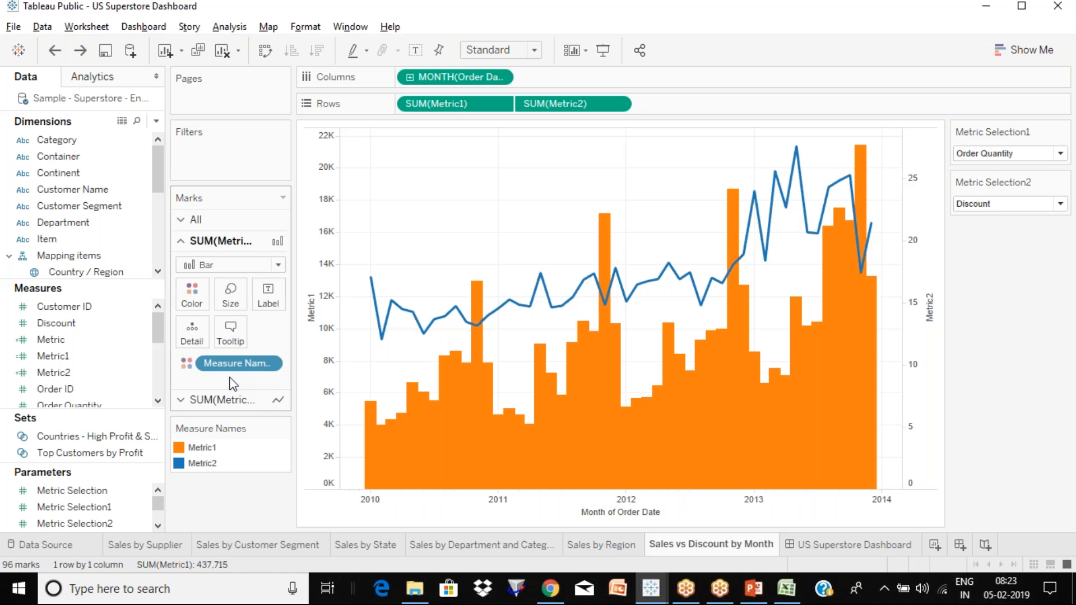
pyautogui.click(229, 401)
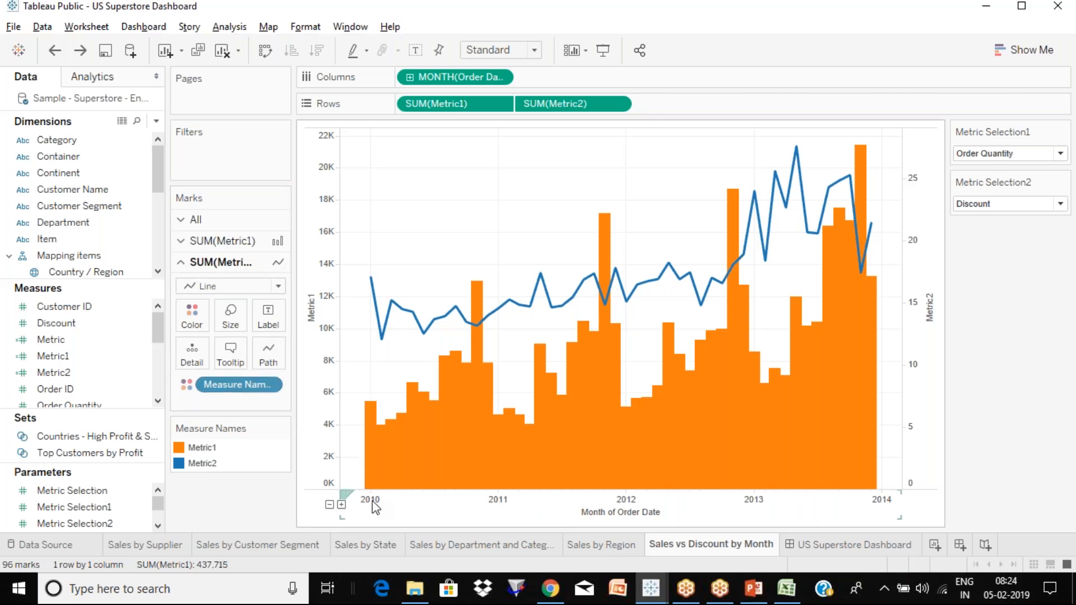
pyautogui.click(500, 78)
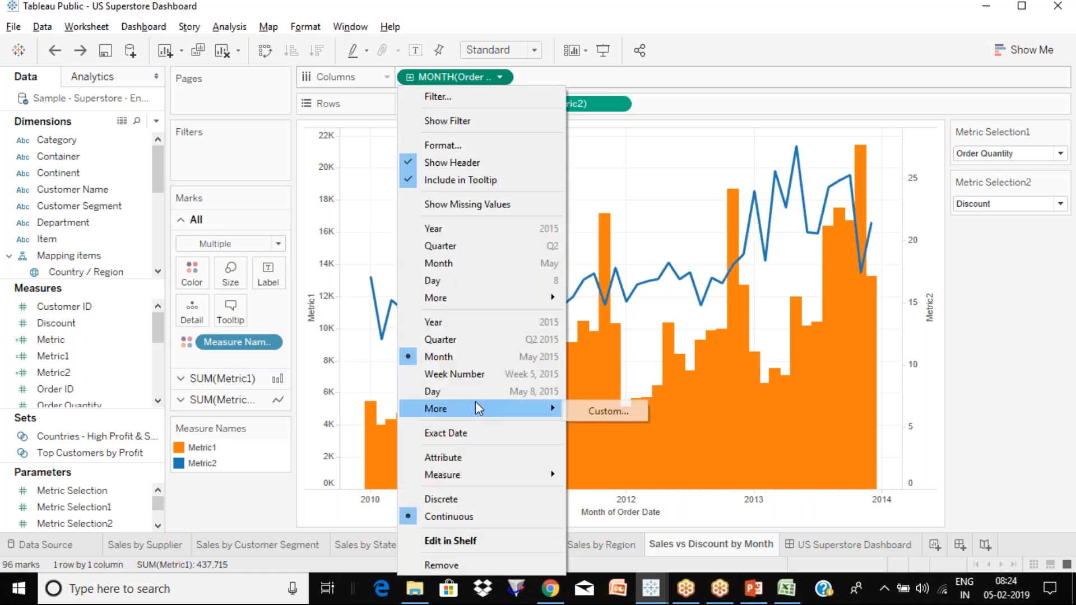
pyautogui.moveTo(483, 481)
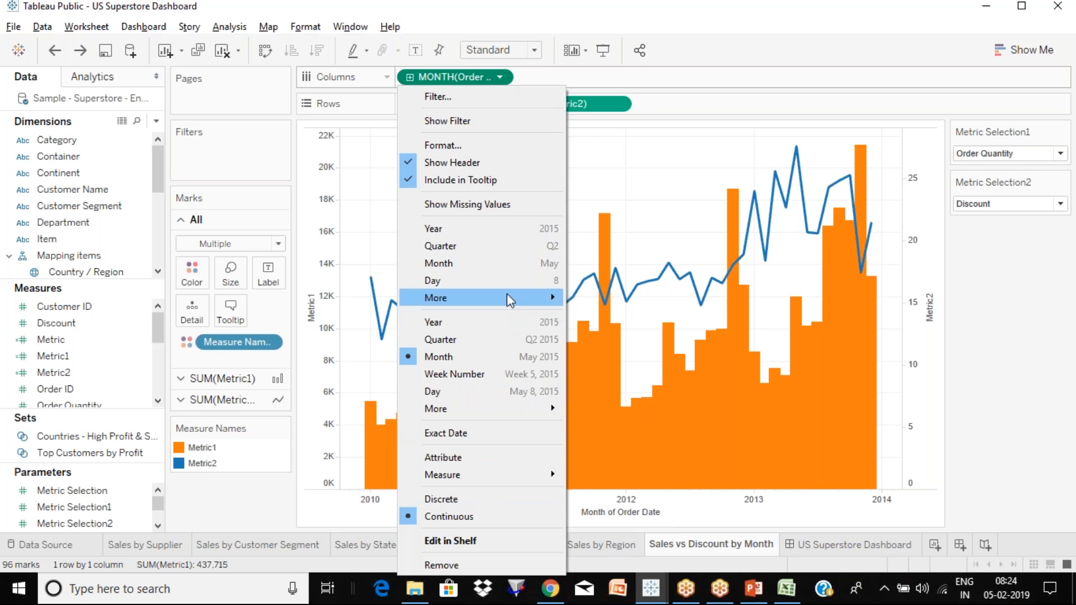
pyautogui.moveTo(508, 299)
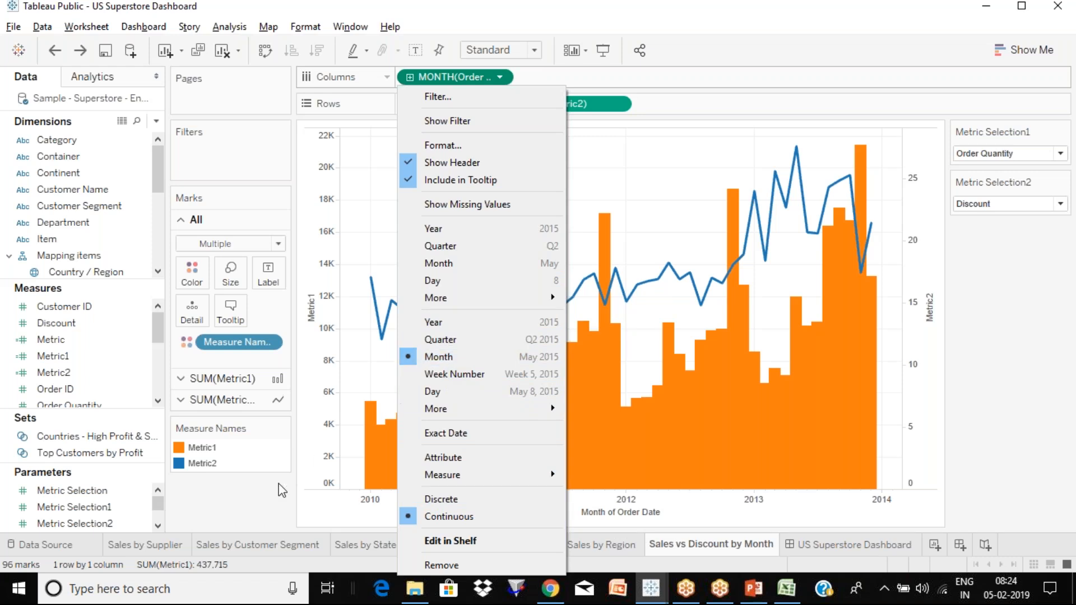
pyautogui.click(273, 499)
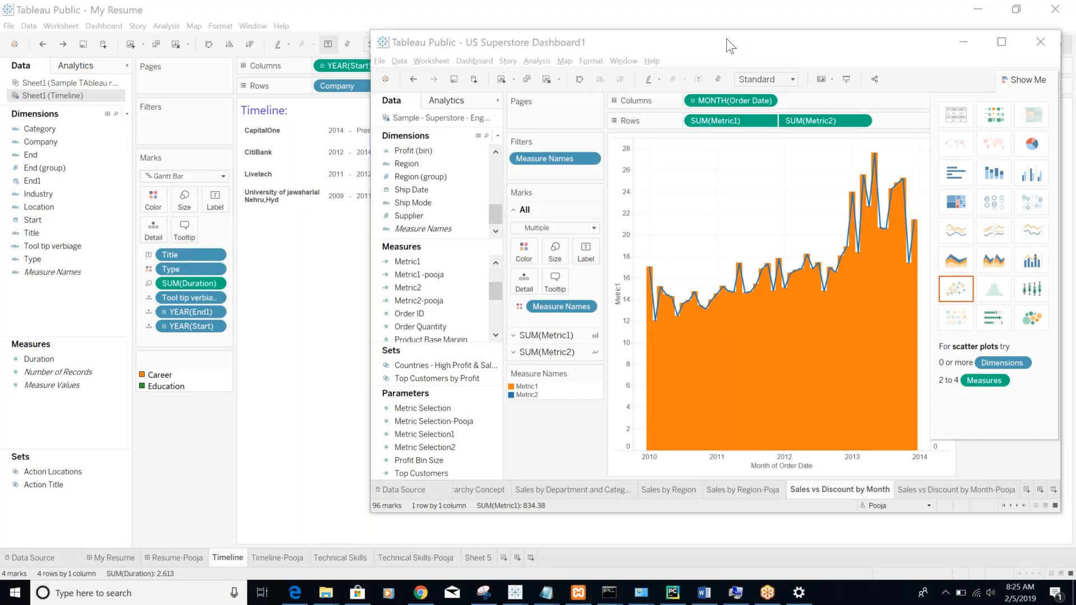
# Maximize the US Superstore Dashboard1 workbook, bring up the practice Sales vs Discount by Month sheet and collapse Show Me
pyautogui.click(726, 38)
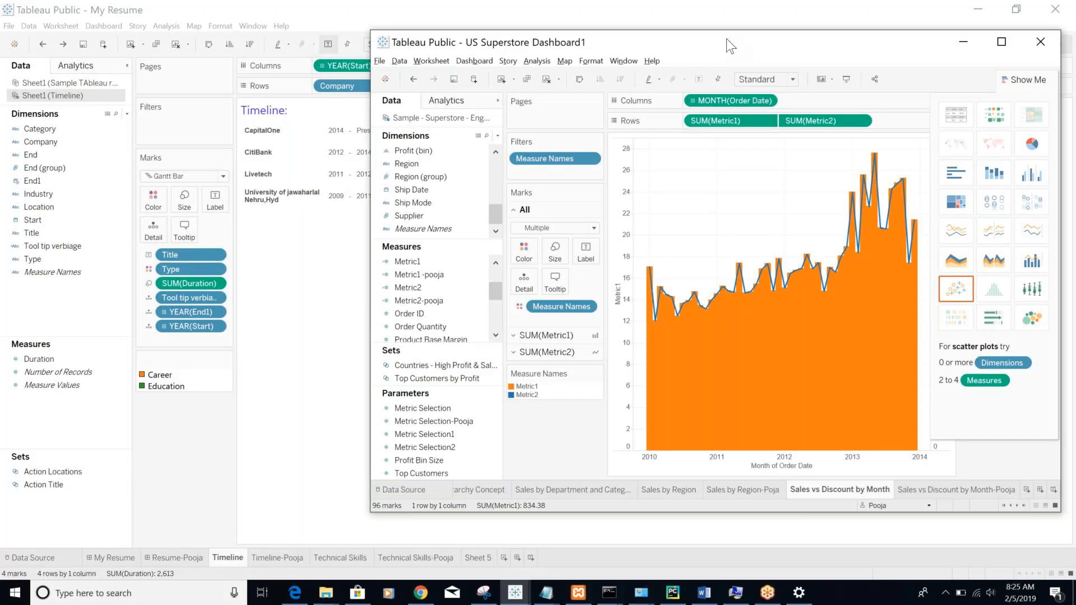
pyautogui.doubleClick(727, 39)
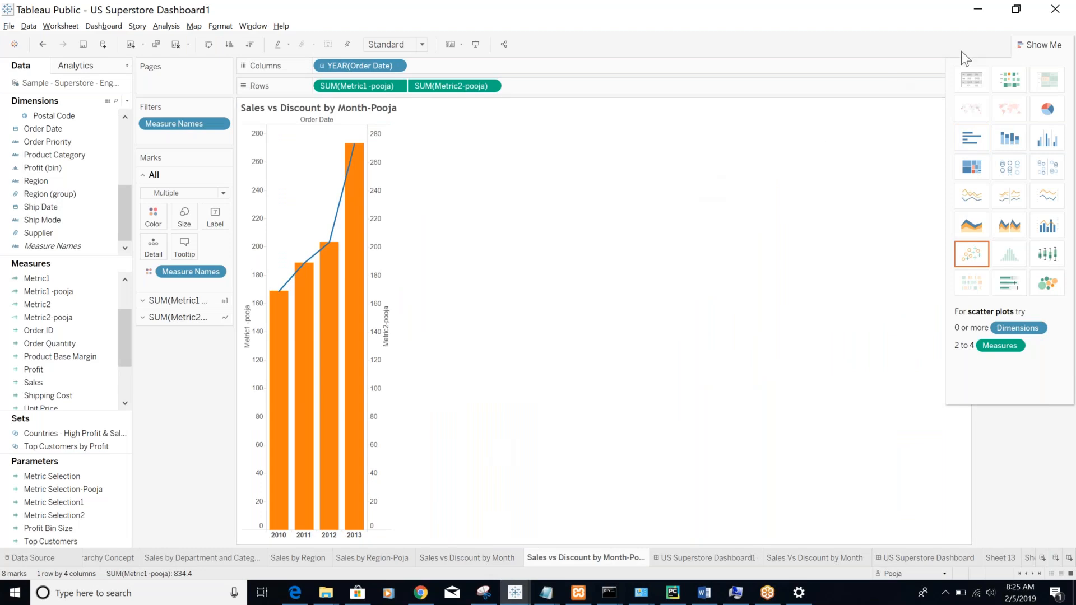
pyautogui.click(1061, 29)
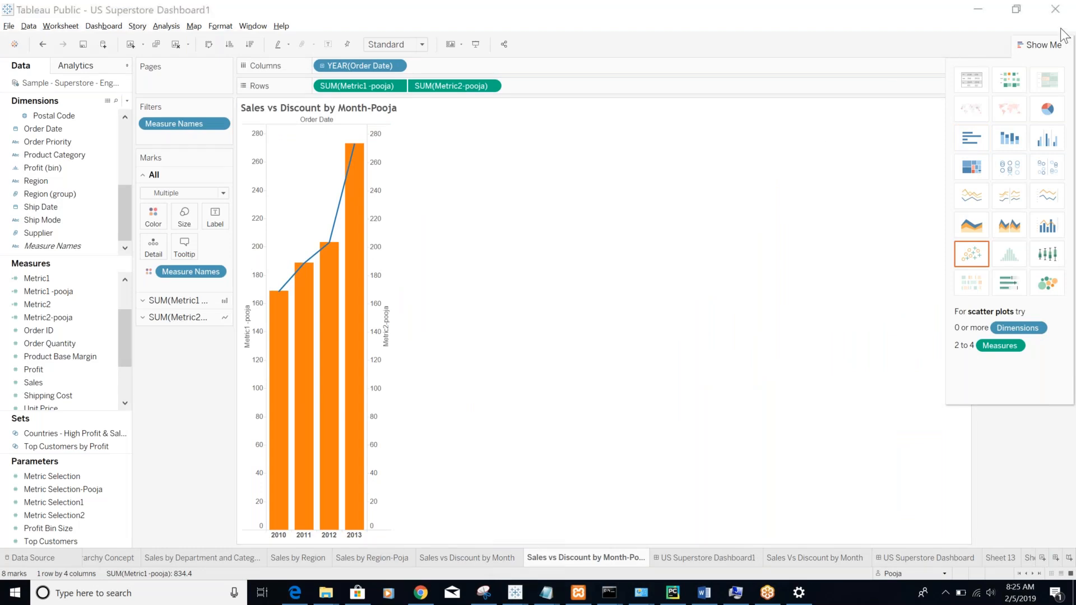
pyautogui.click(1041, 46)
pyautogui.moveTo(1030, 45); pyautogui.dragTo(1006, 46)
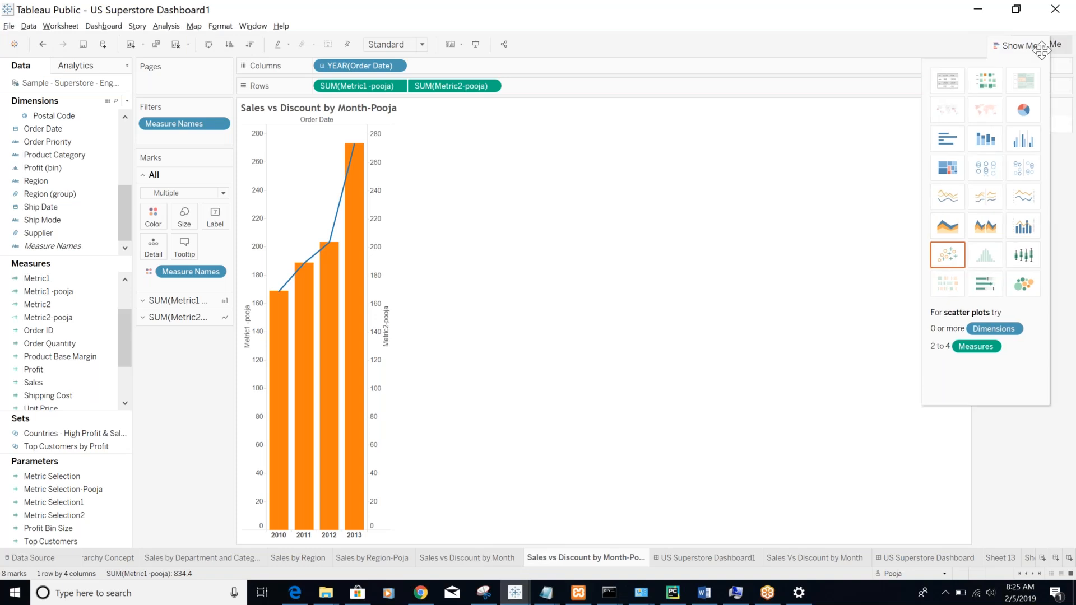
pyautogui.moveTo(1026, 49); pyautogui.dragTo(814, 374)
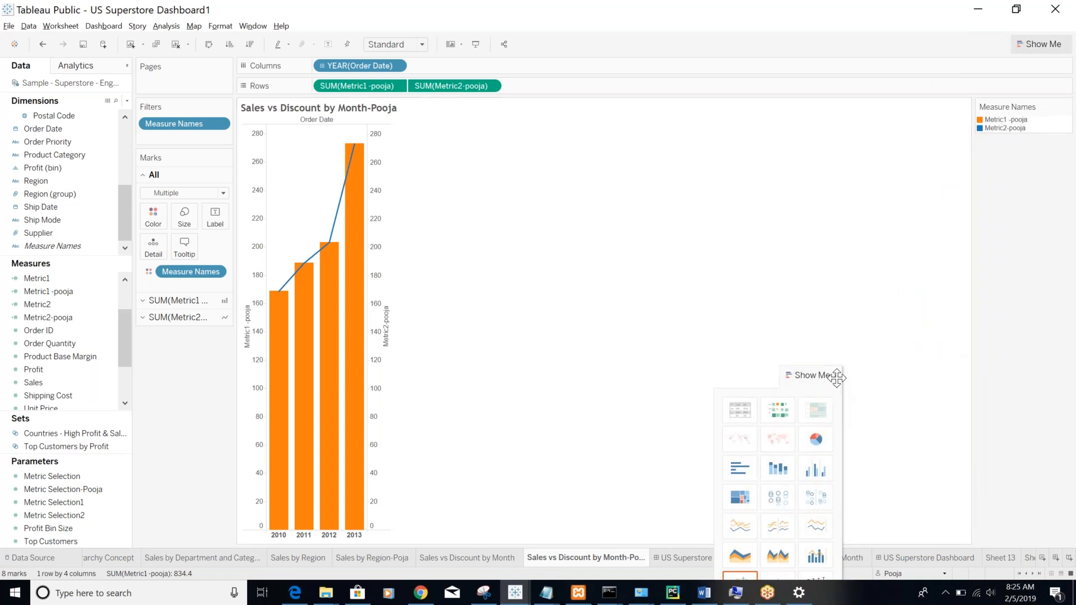
pyautogui.click(838, 376)
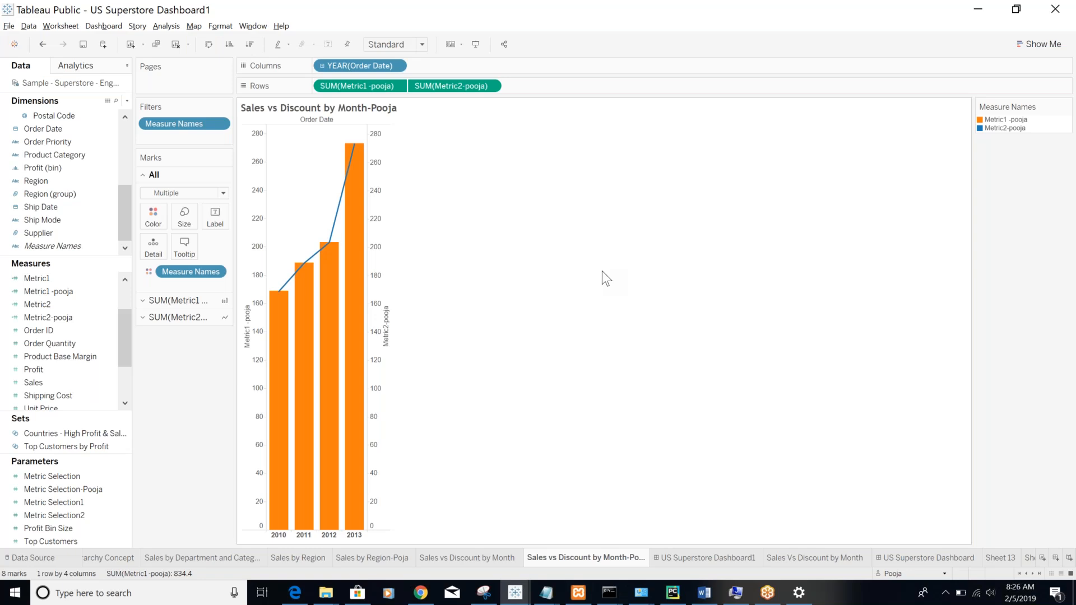
# Show the parameter controls for Metric Selection1 and Metric Selection2 on the practice Sales vs Discount by Month sheet
pyautogui.click(78, 502)
pyautogui.click(78, 503)
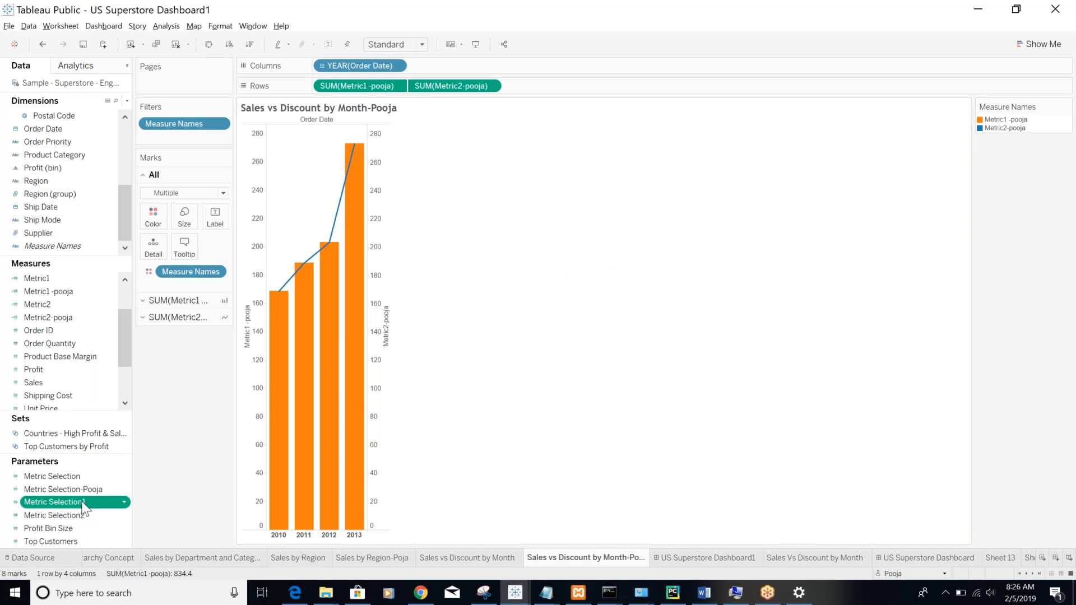
pyautogui.click(124, 502)
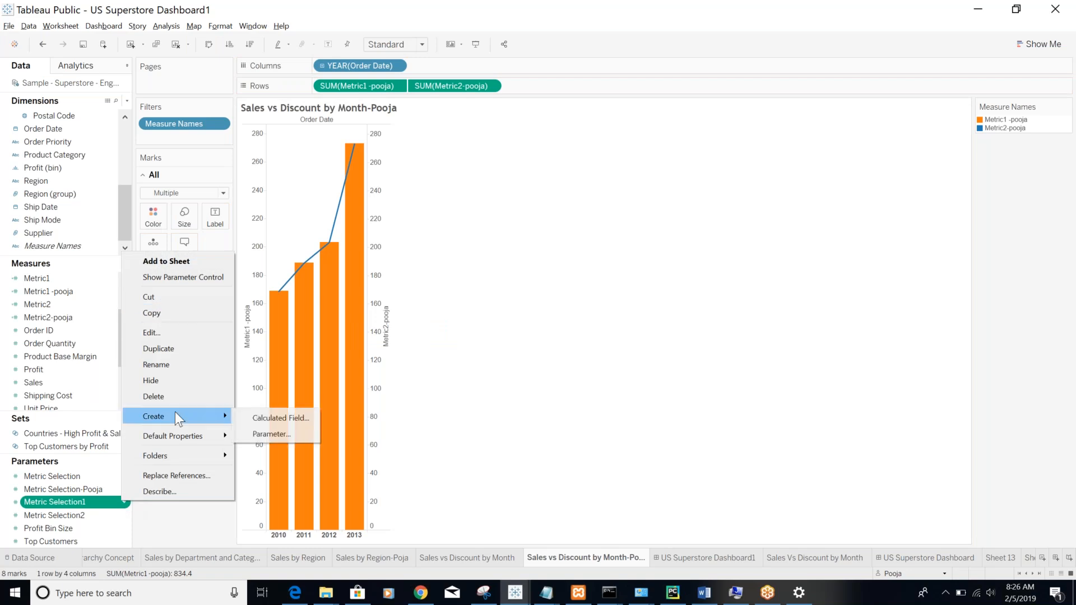
pyautogui.moveTo(177, 442)
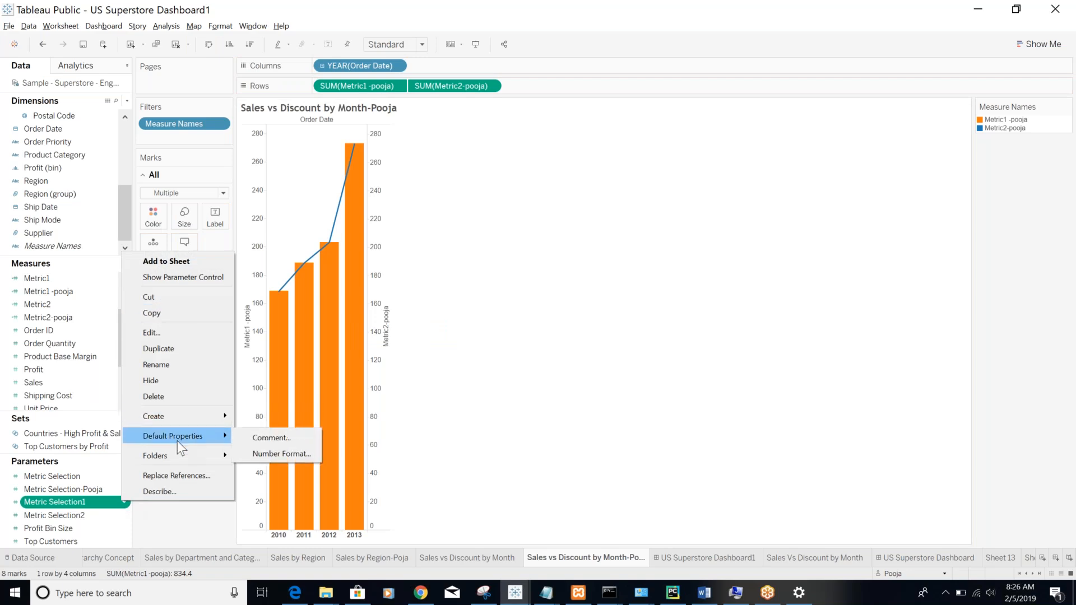
pyautogui.click(194, 278)
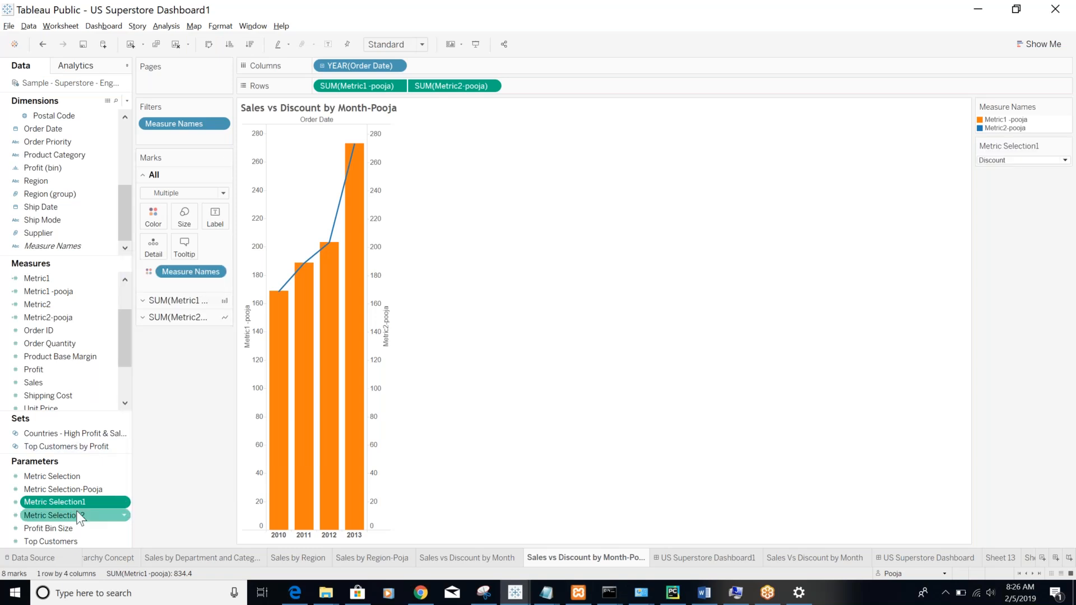
pyautogui.rightClick(121, 515)
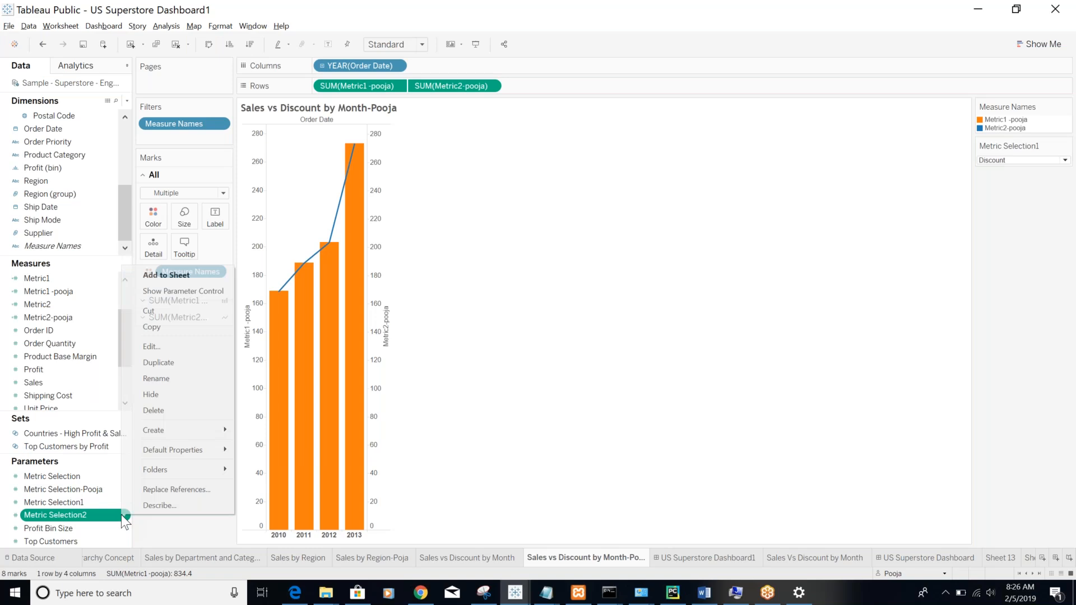
pyautogui.click(190, 286)
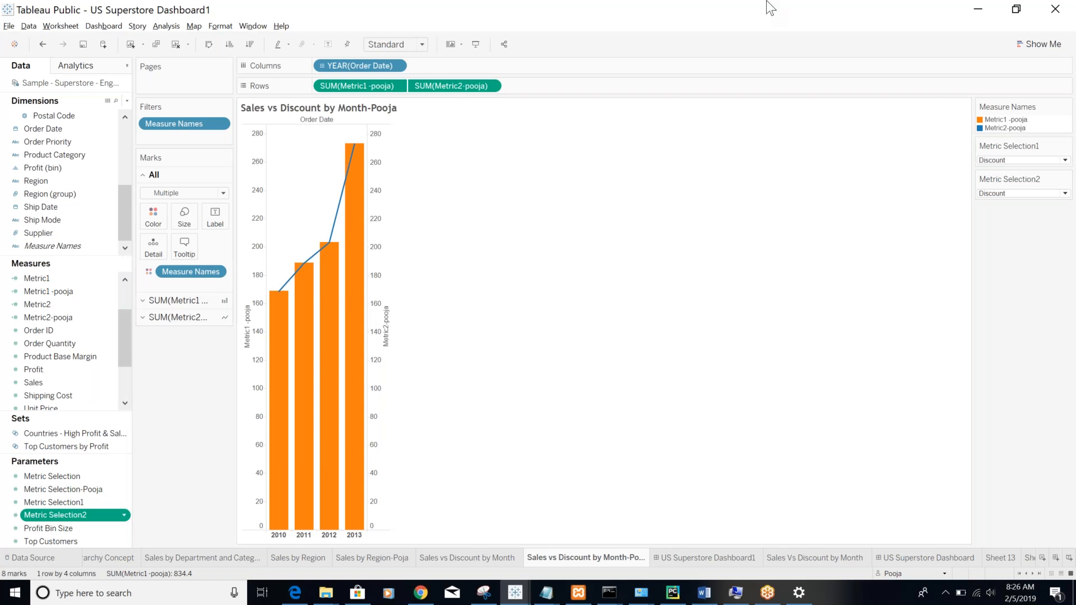
# Set Order Date on Columns to the discrete Month level
pyautogui.click(399, 64)
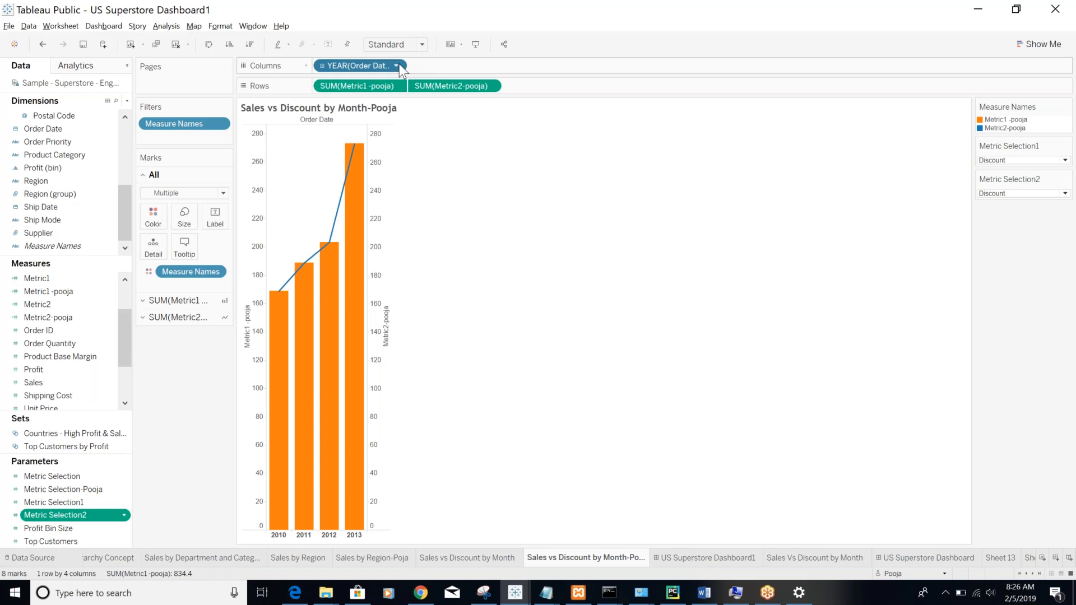
pyautogui.click(374, 256)
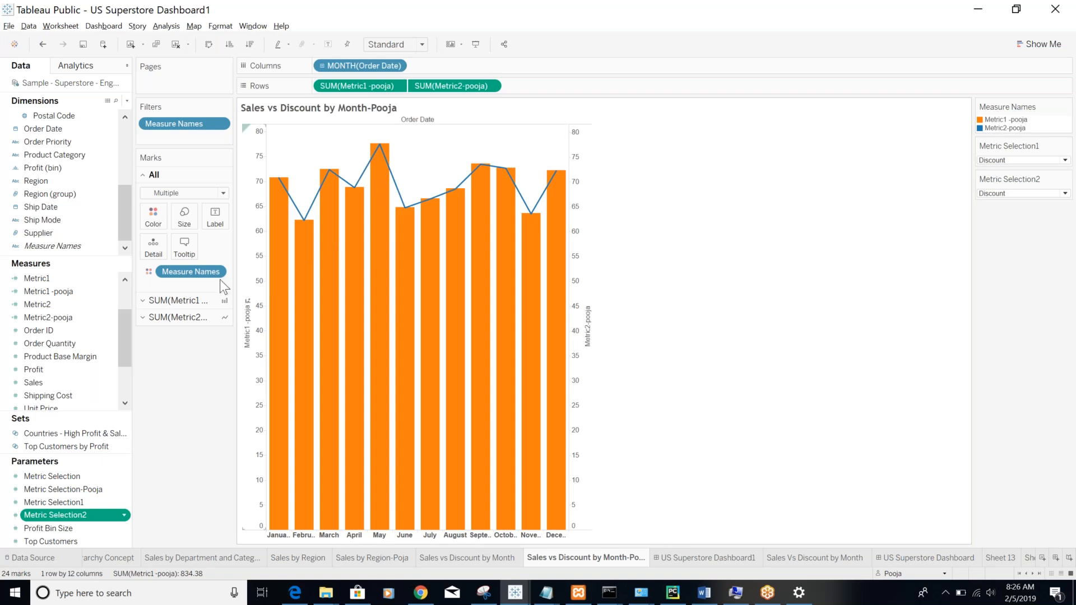
# Review the formula of the practice Metric1 calculated field that depends on the Metric Selection1 parameter
pyautogui.click(90, 292)
pyautogui.click(110, 292)
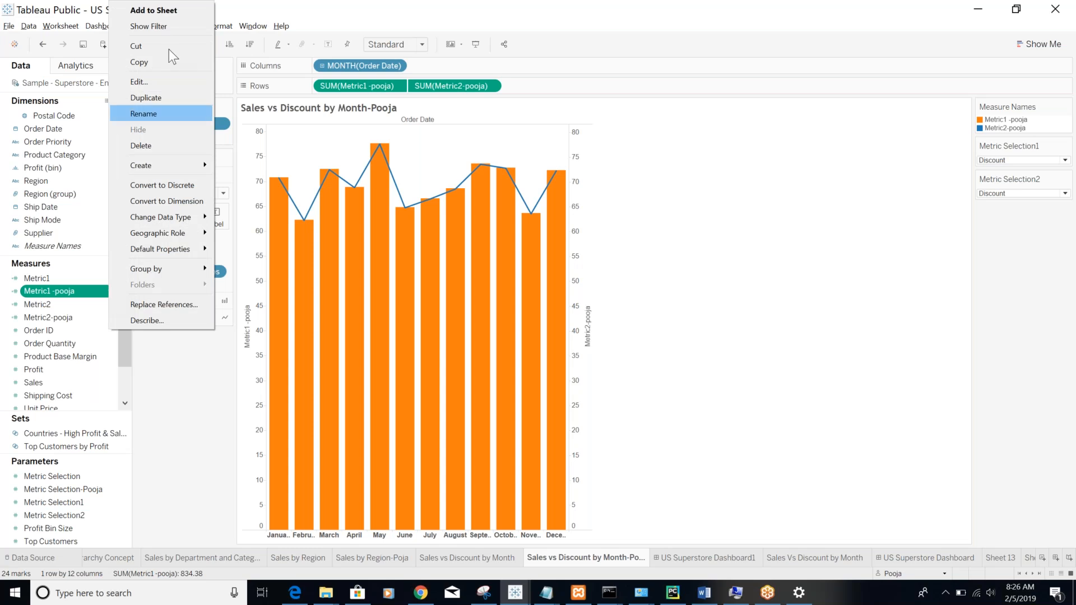
pyautogui.click(156, 84)
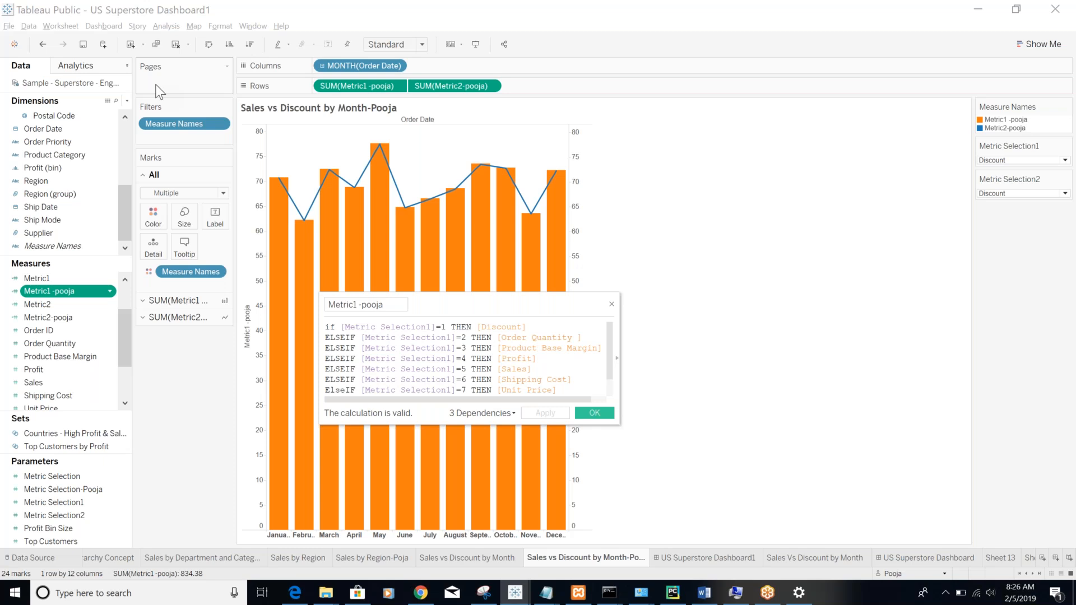
pyautogui.click(605, 411)
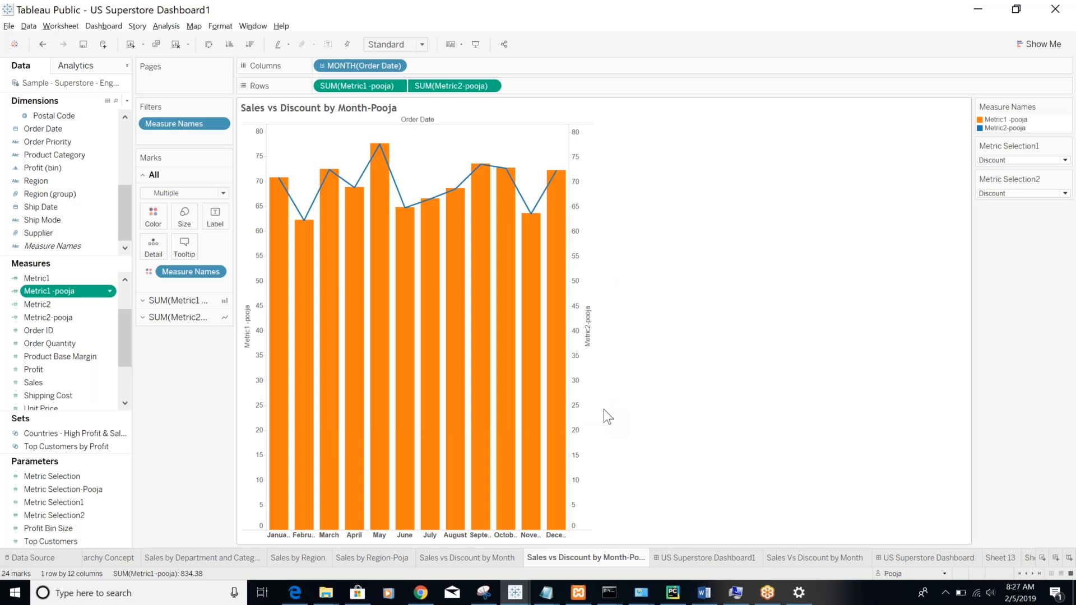
# Inspect the monthly marks and set the Metric Selection1 parameter to Order Quantity
pyautogui.moveTo(430, 387)
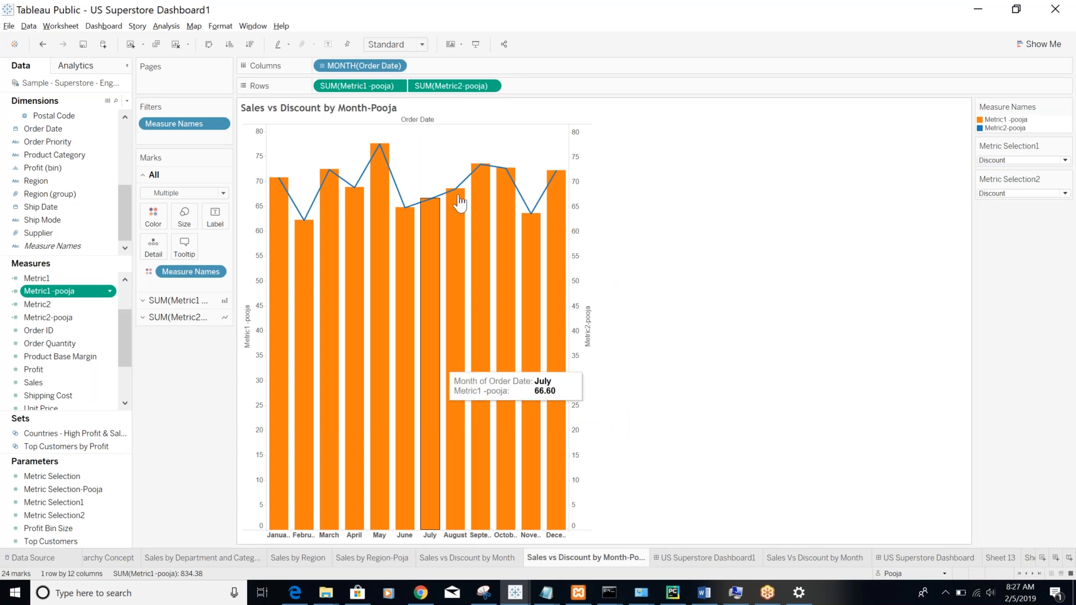
pyautogui.moveTo(464, 192)
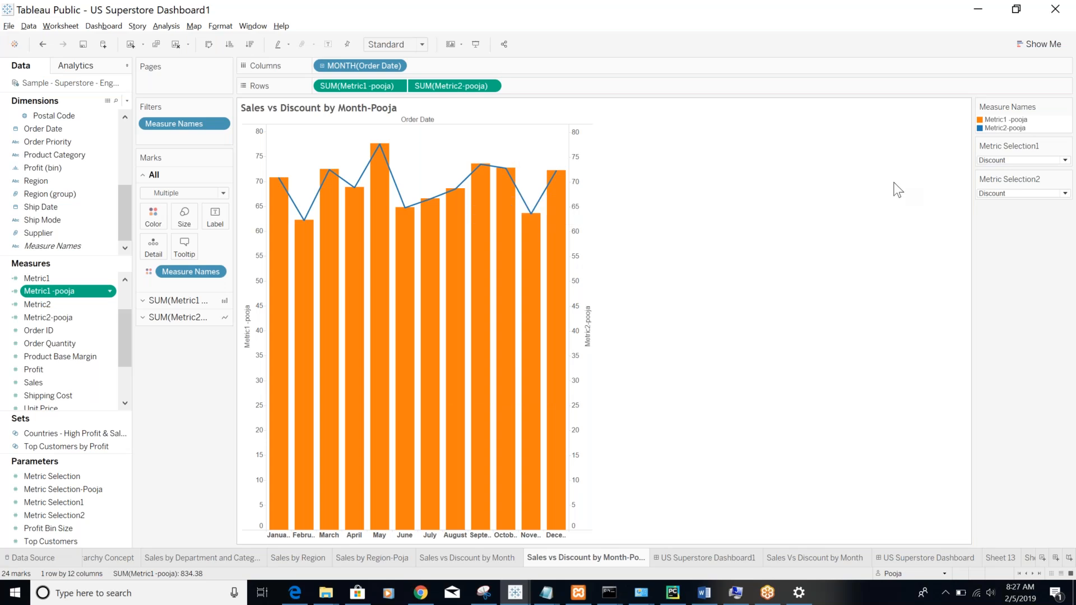
pyautogui.click(1066, 160)
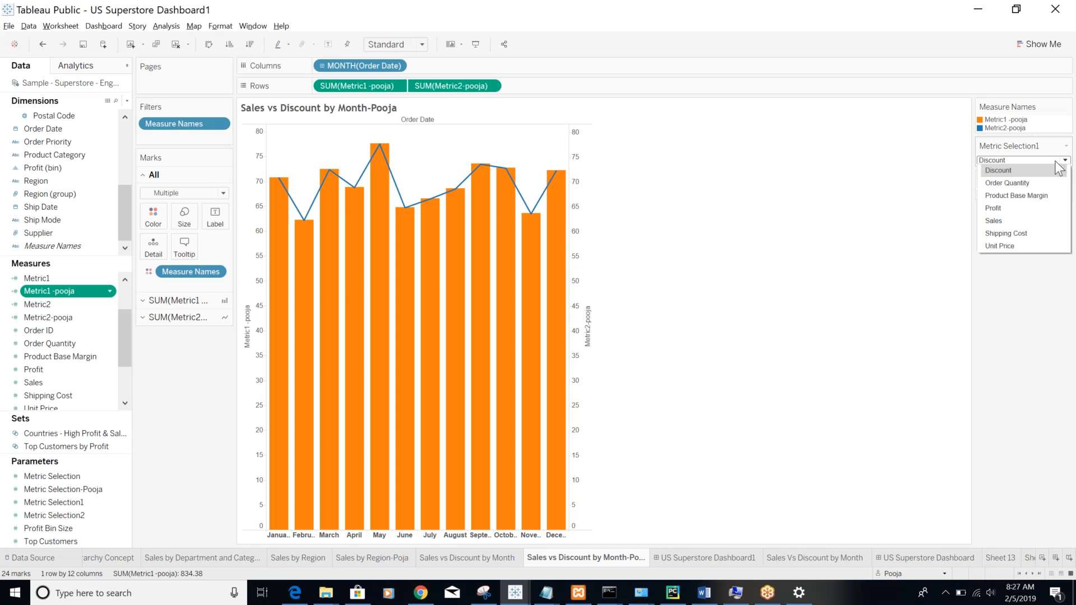
pyautogui.click(1041, 183)
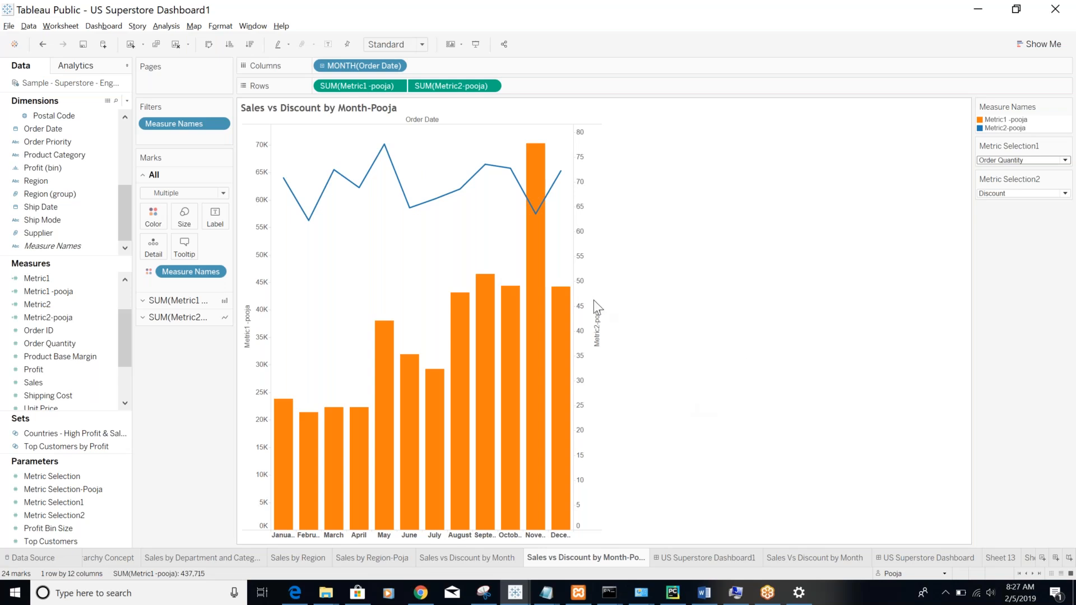
# Try Order Date on Columns as a continuous date part, and switch it to the continuous Month (May 2015) level
pyautogui.click(397, 66)
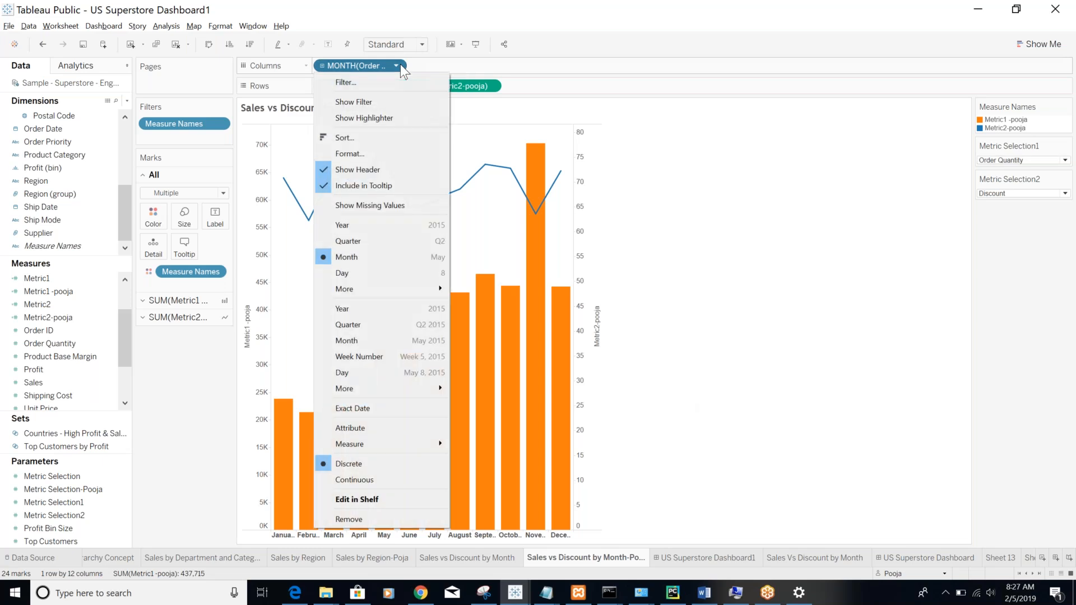
pyautogui.click(378, 485)
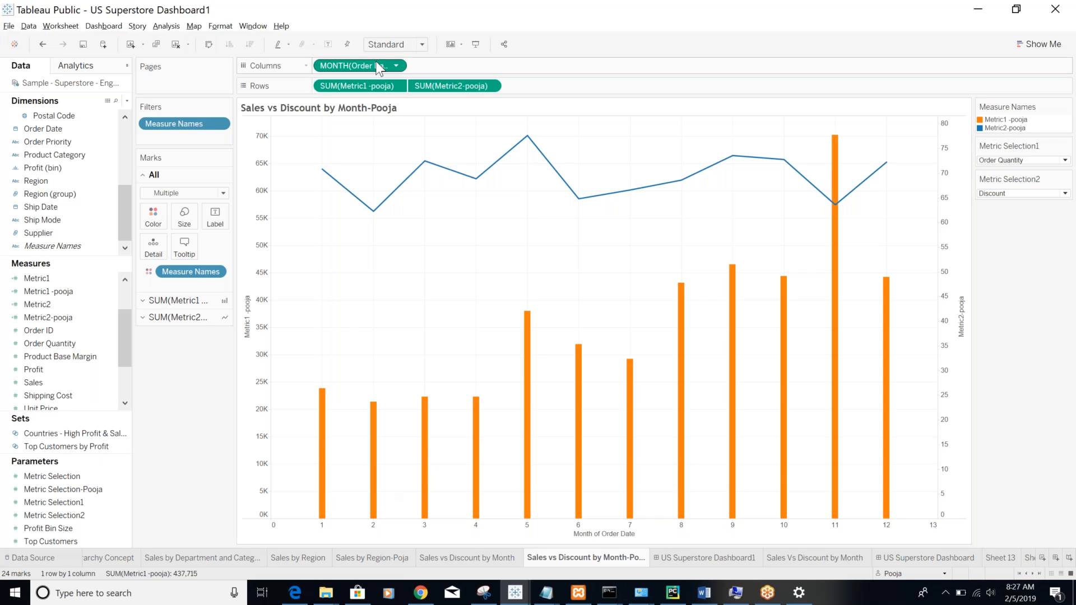
pyautogui.click(396, 66)
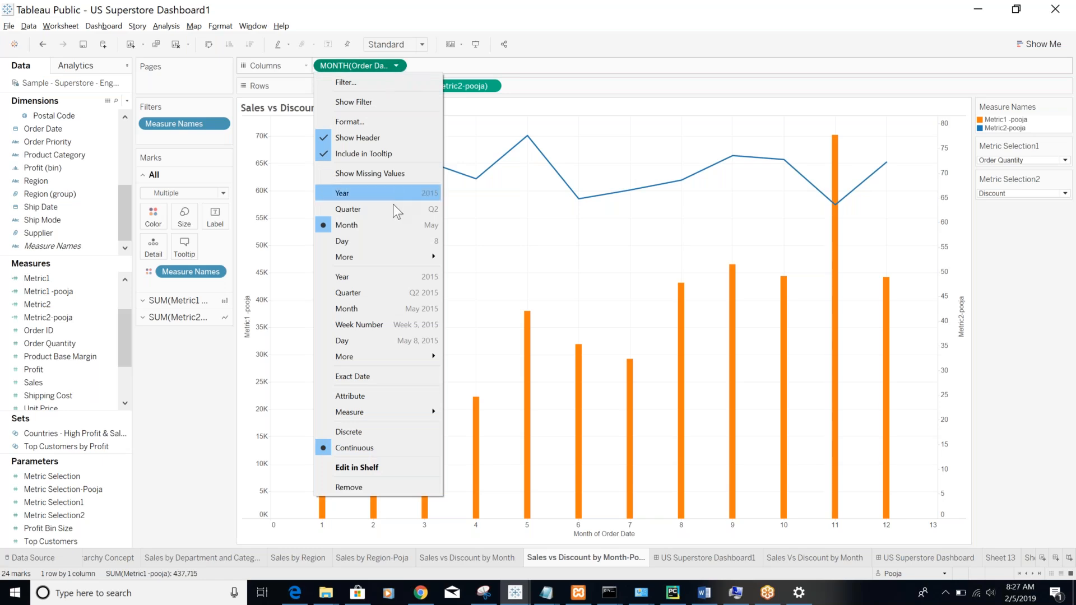
pyautogui.click(382, 308)
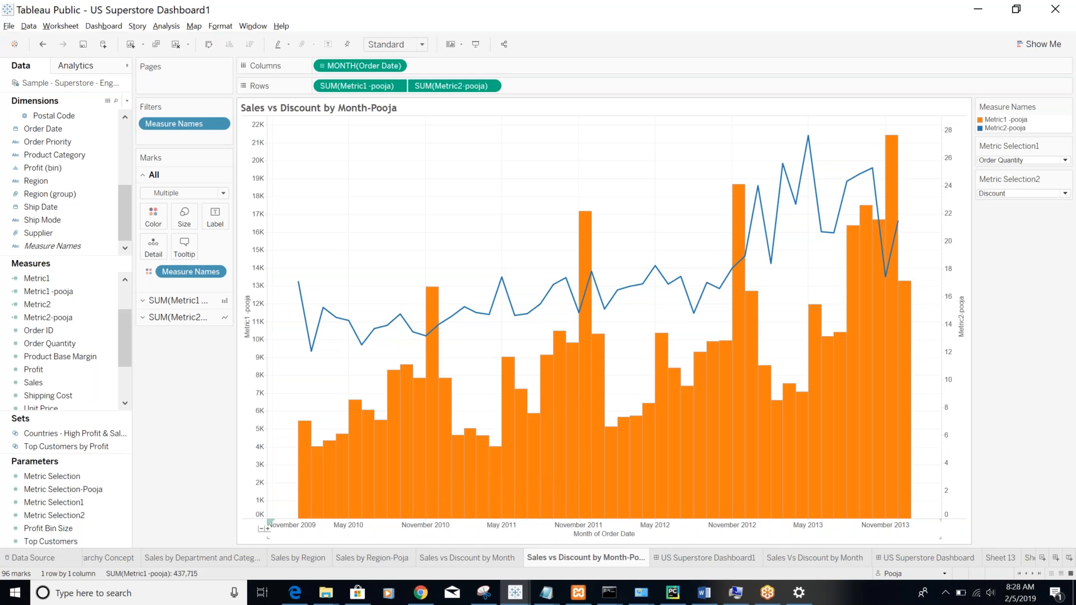
# Try drilling the continuous Order Date axis through week, month, quarter and year, and revert to the discrete Month level
pyautogui.click(271, 528)
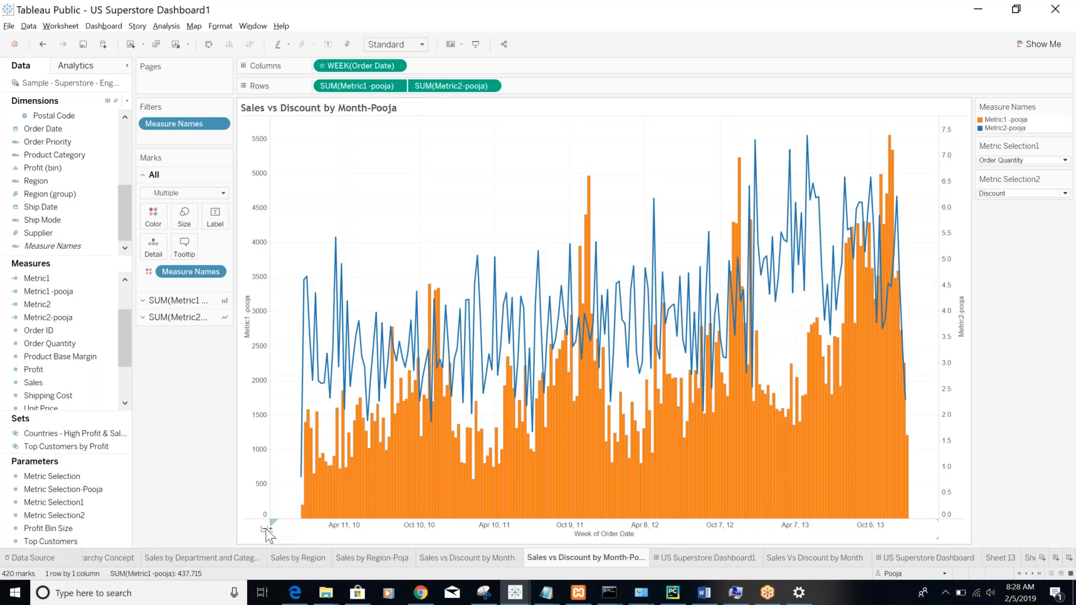
pyautogui.click(263, 529)
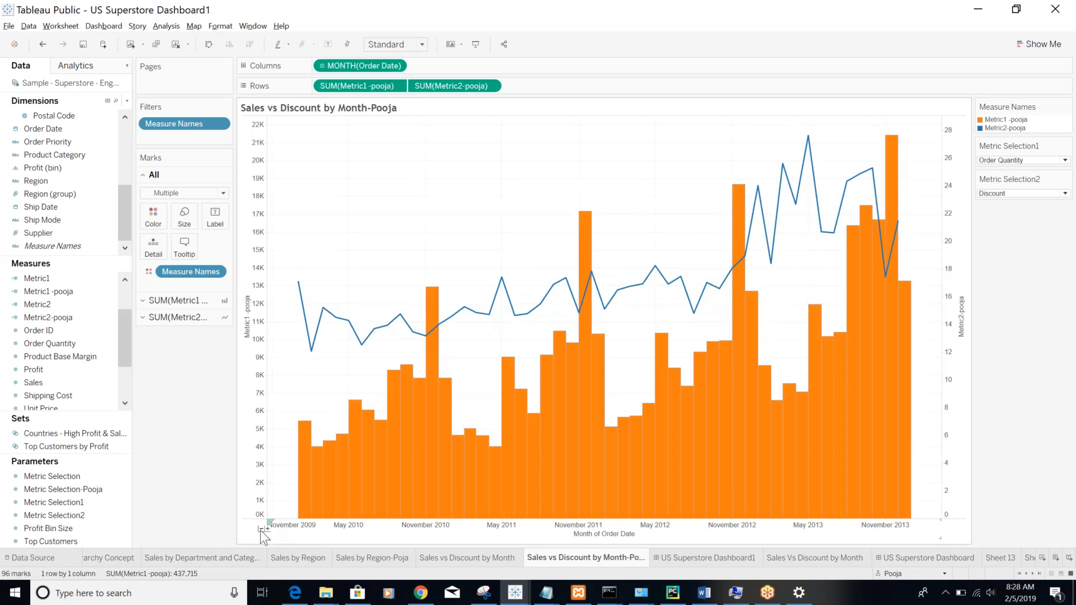
pyautogui.click(260, 530)
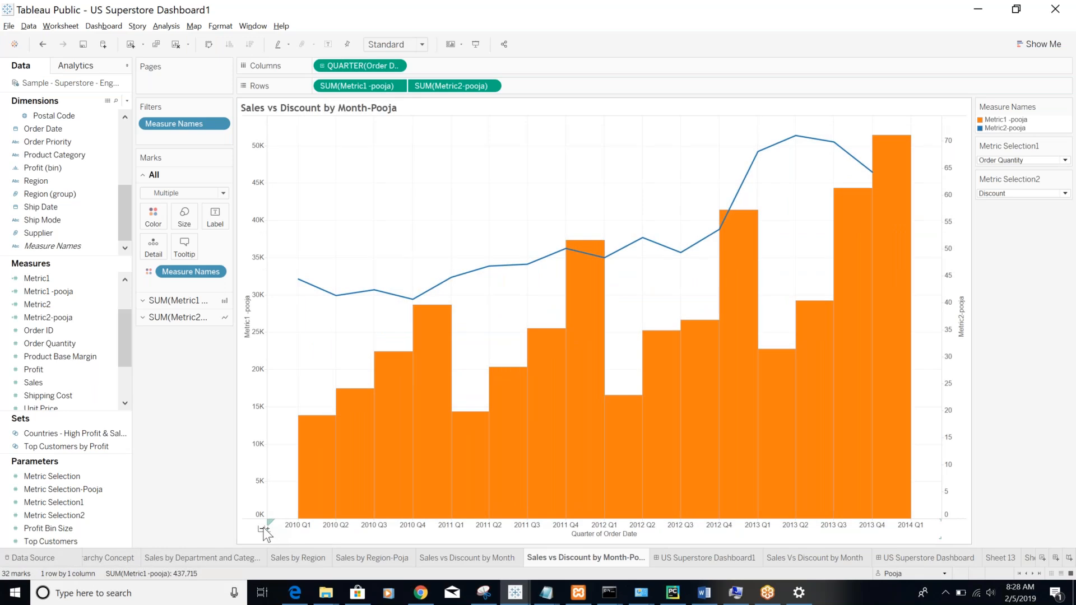
pyautogui.click(262, 530)
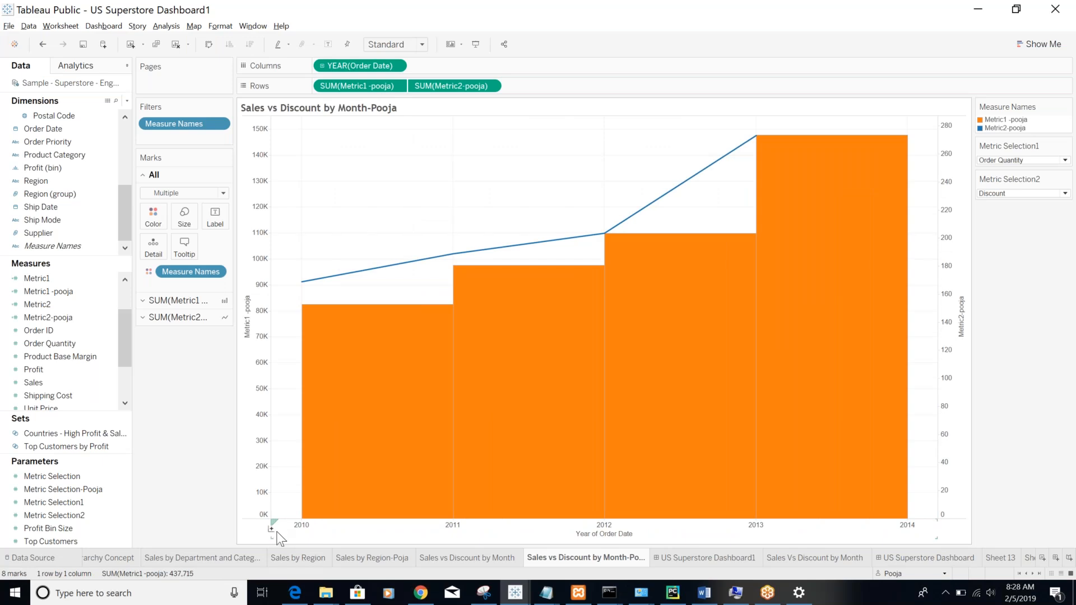
pyautogui.click(271, 527)
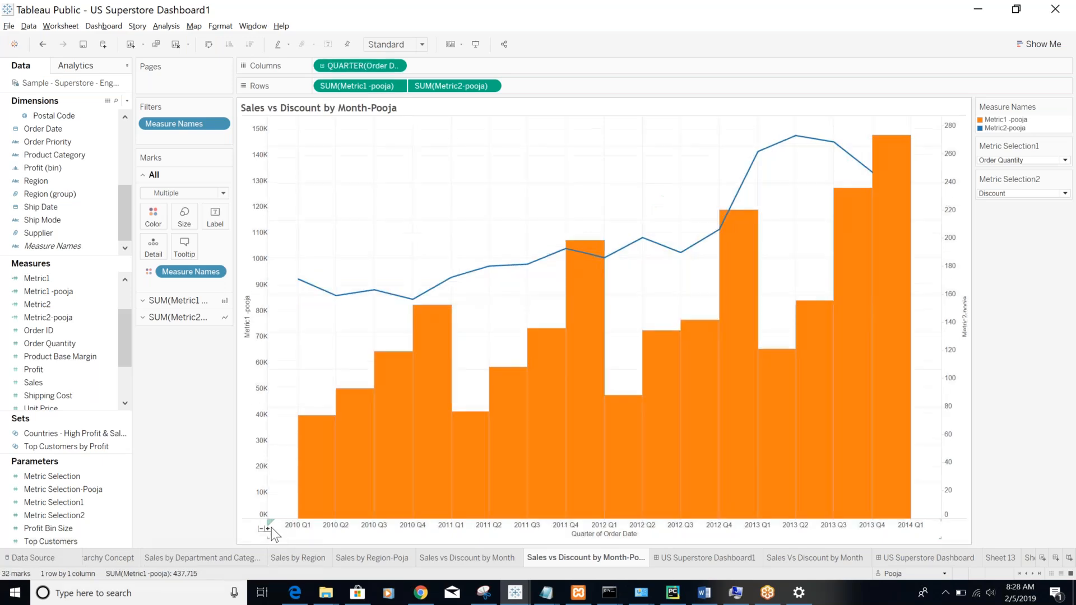
pyautogui.click(396, 65)
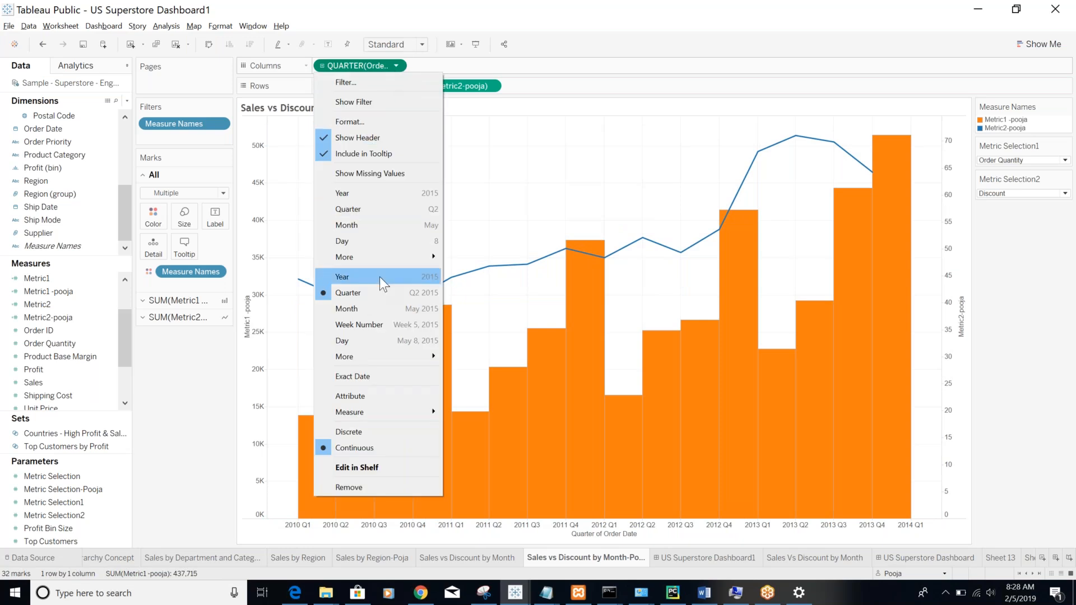
pyautogui.press('Escape')
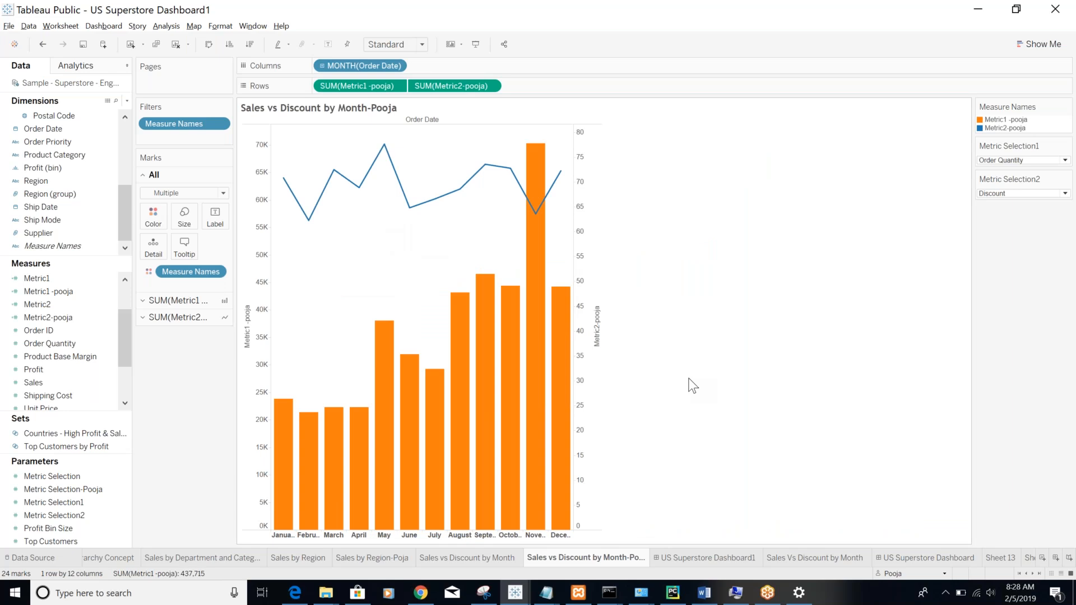
# Set Order Date on Columns to the continuous Month (May 2015) level on the practice sheet
pyautogui.click(396, 66)
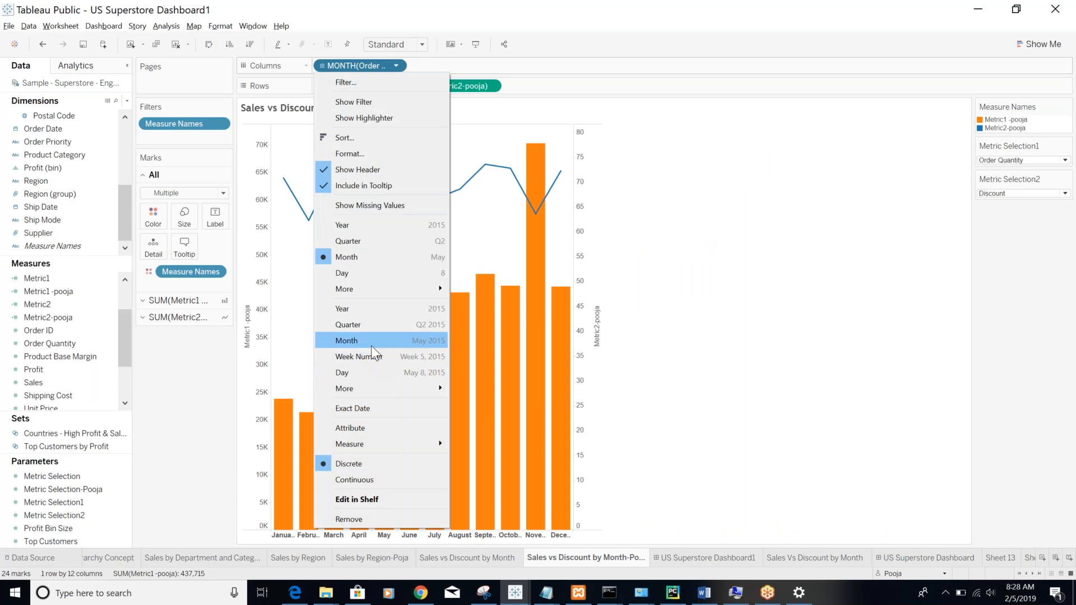
pyautogui.click(371, 343)
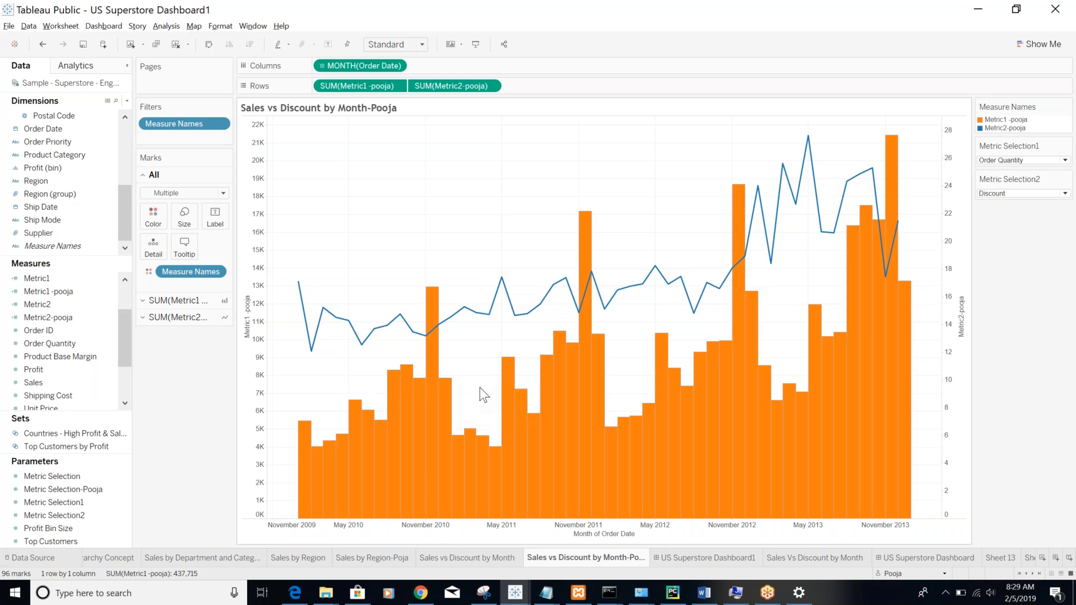
pyautogui.click(474, 486)
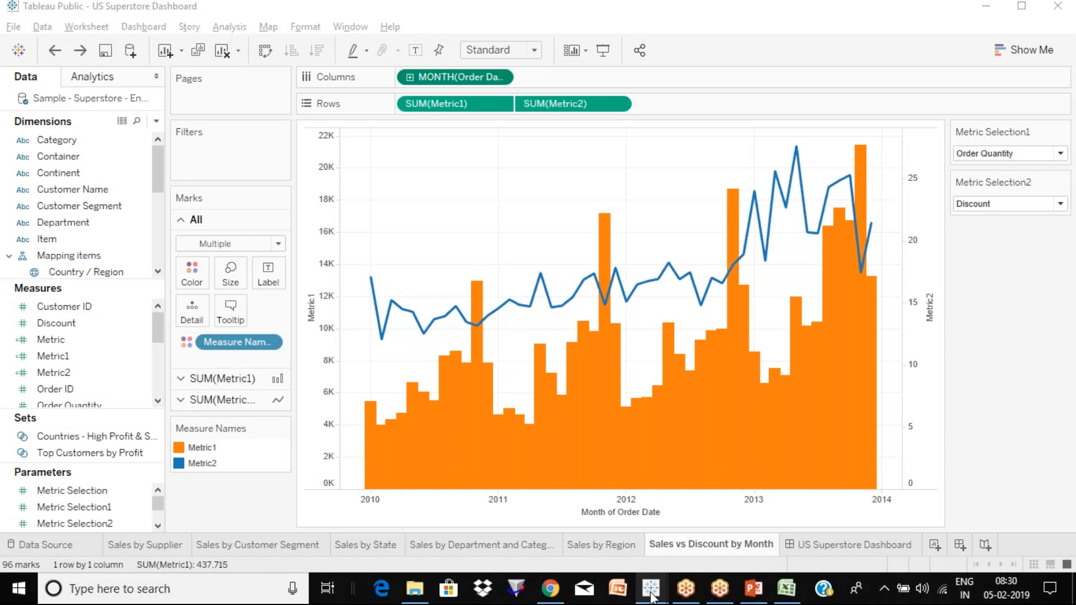
# Switch to the Sales and Marketing workbook and view its Introduction Dashboard and YTD Sales and Marketing dashboard
pyautogui.moveTo(651, 588)
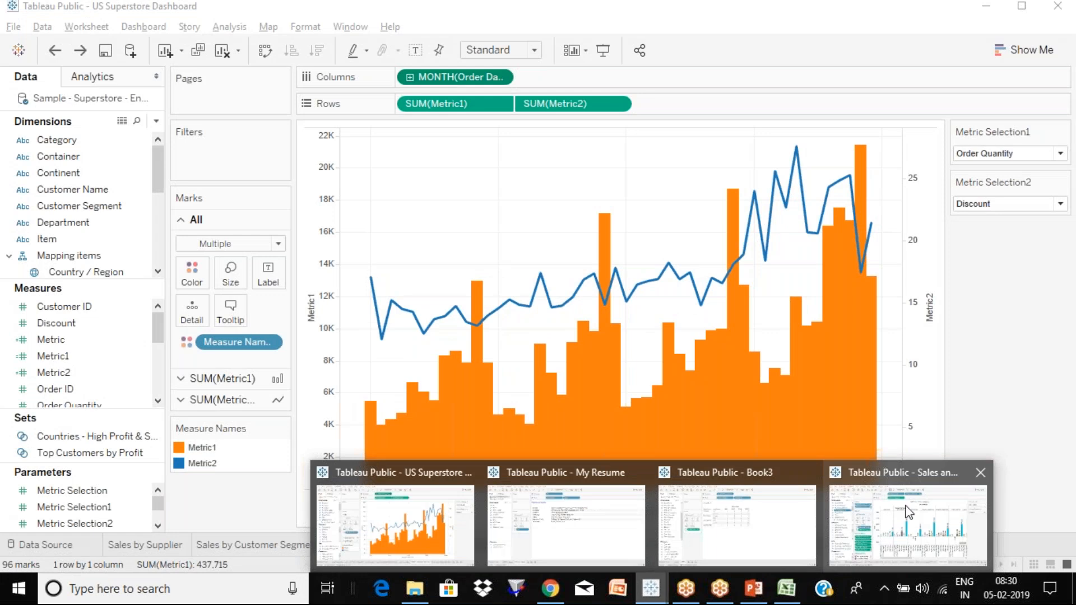
pyautogui.click(908, 511)
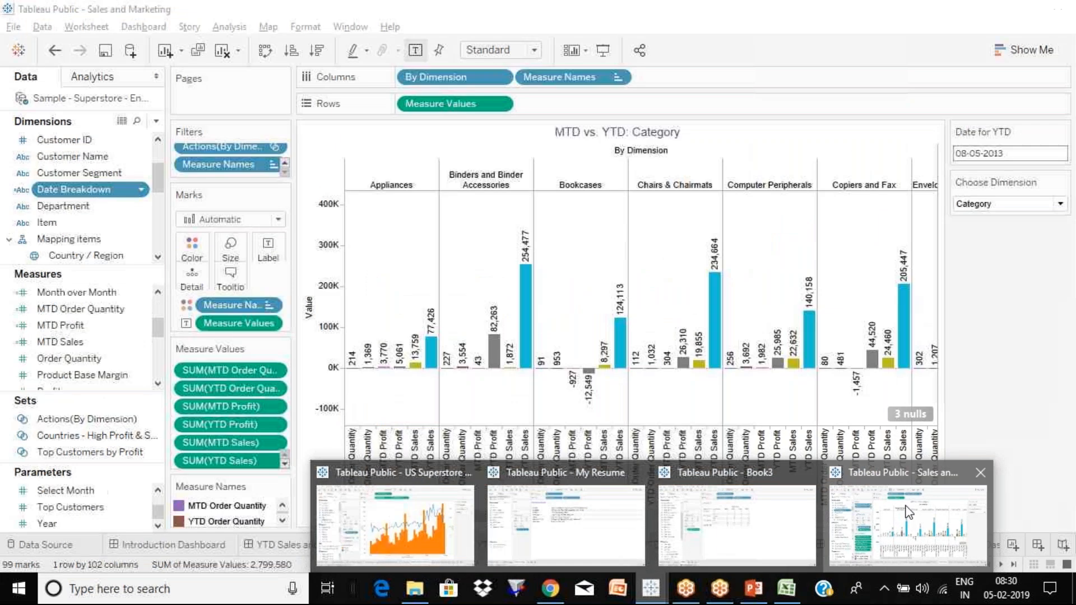
pyautogui.click(139, 550)
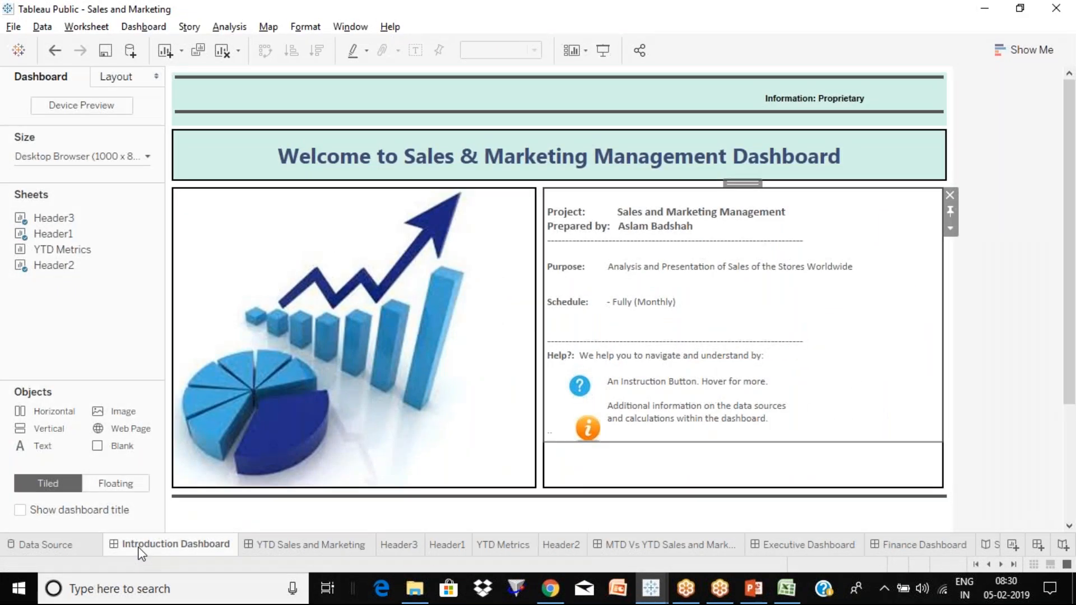
pyautogui.click(299, 548)
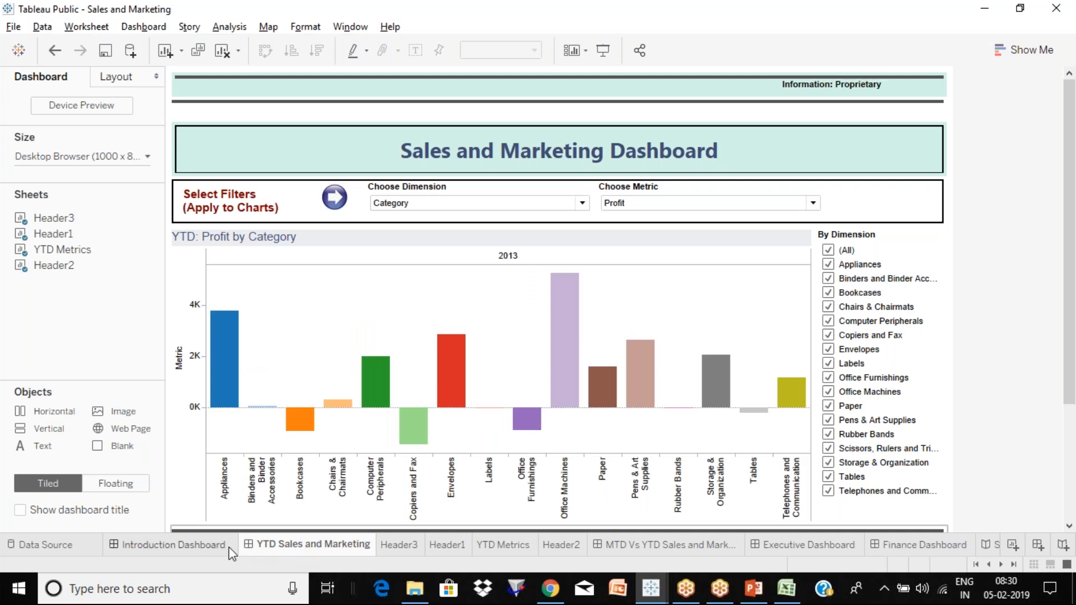
pyautogui.moveTo(260, 545)
pyautogui.click(185, 547)
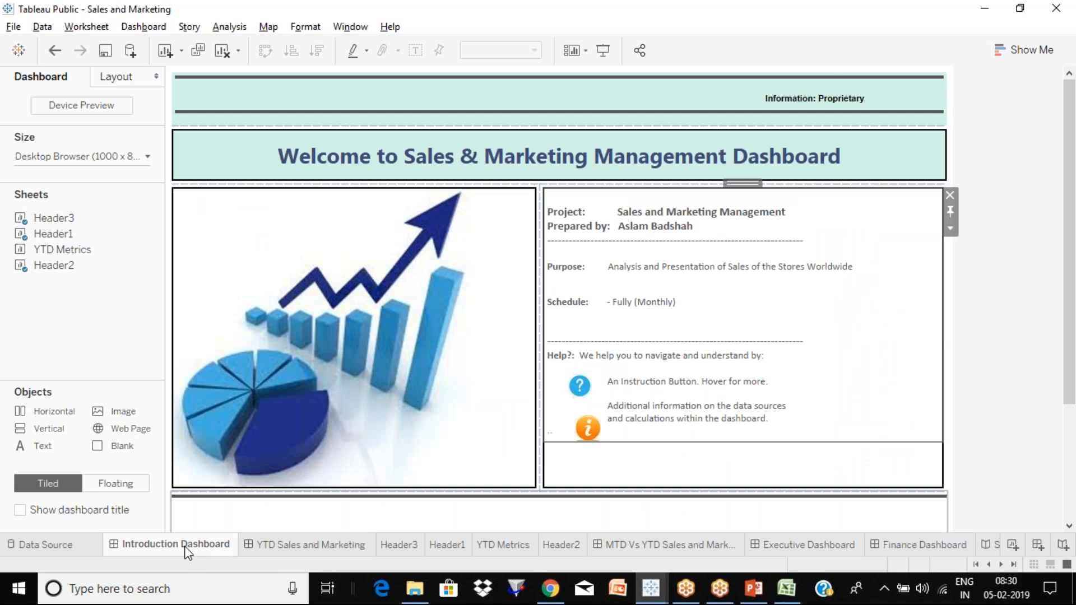
pyautogui.moveTo(72, 269)
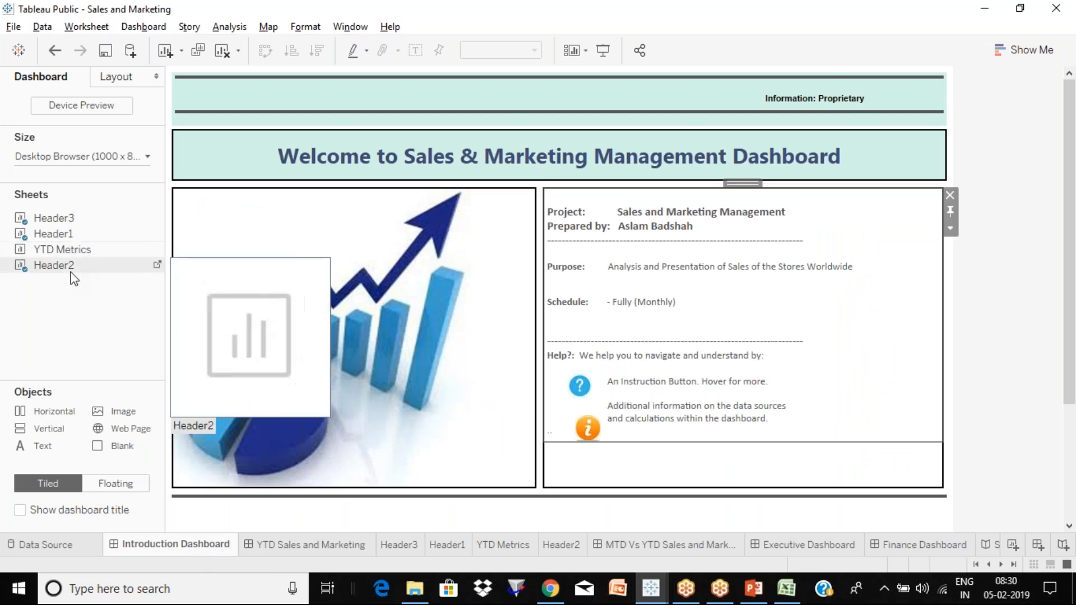
# Check the Introduction Dashboard's hide options and look through the Header3, Header1, YTD Metrics and Header2 worksheets
pyautogui.rightClick(210, 544)
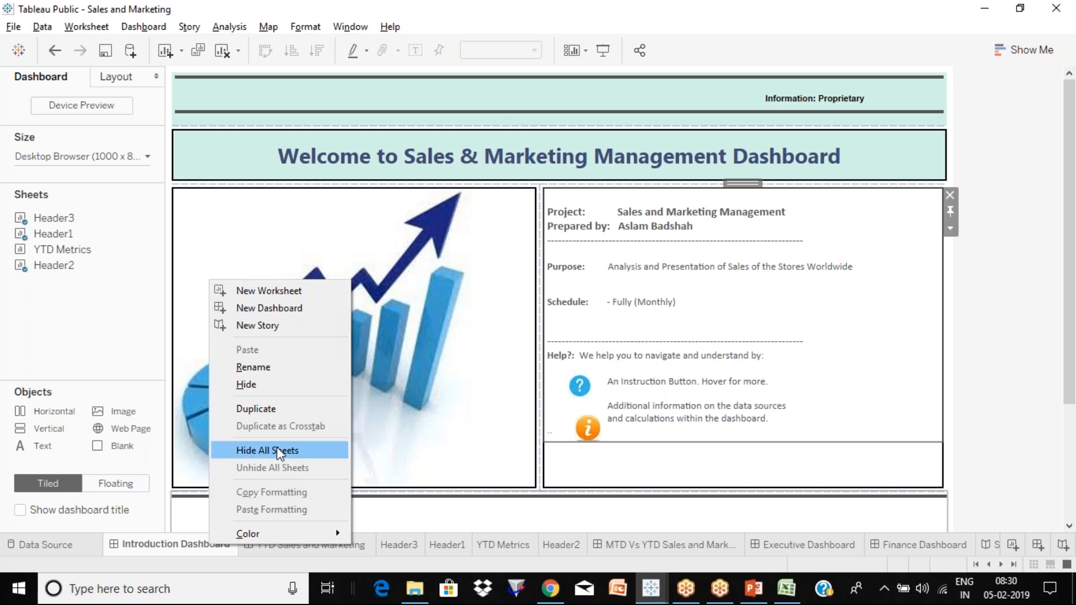
pyautogui.click(226, 549)
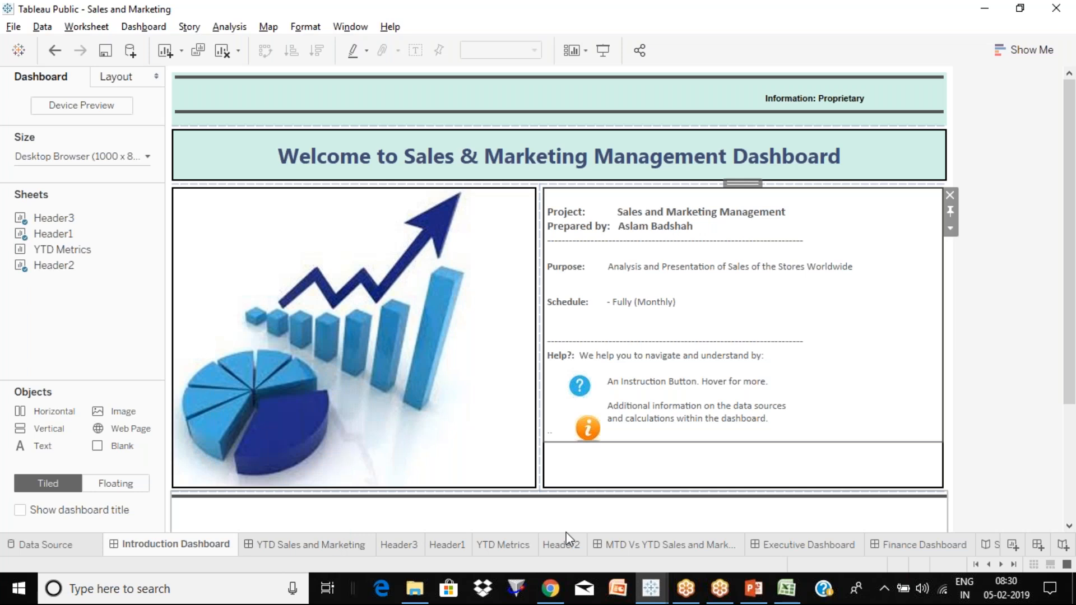
pyautogui.click(388, 549)
pyautogui.click(447, 545)
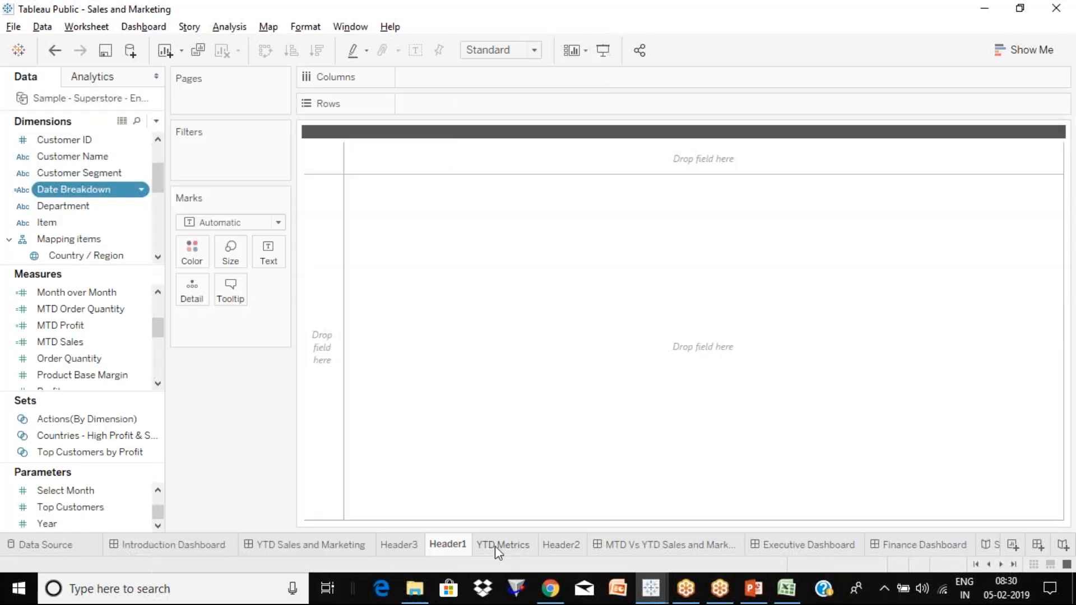
pyautogui.click(495, 546)
pyautogui.click(550, 546)
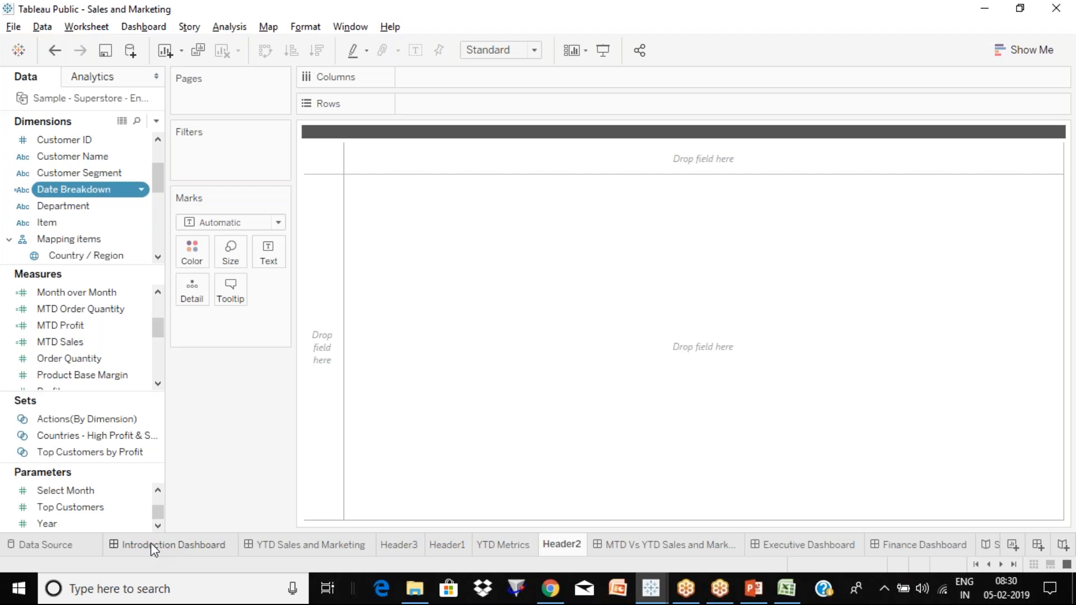
# Hide all sheets used in the Introduction Dashboard of the Sales and Marketing workbook
pyautogui.click(150, 550)
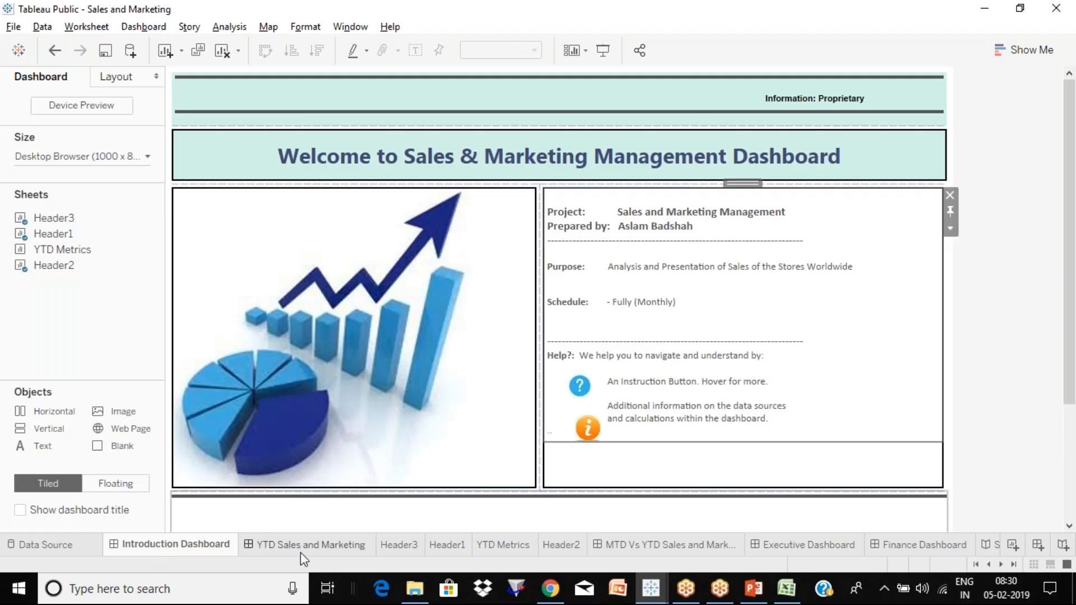
pyautogui.rightClick(204, 546)
pyautogui.click(276, 446)
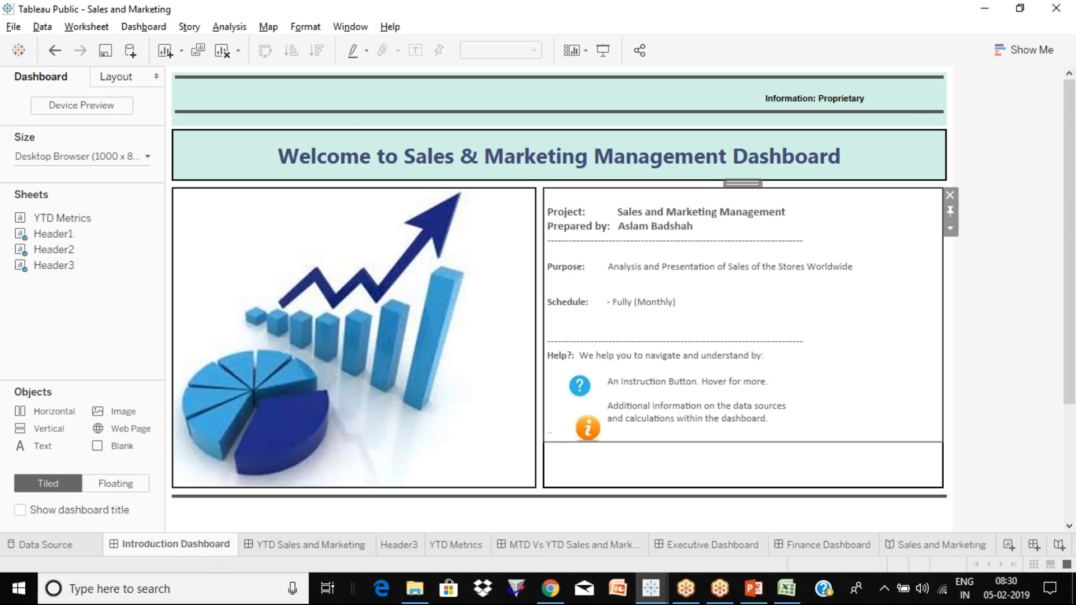
# Unhide all sheets used in the YTD Sales and Marketing dashboard
pyautogui.click(283, 544)
pyautogui.rightClick(283, 544)
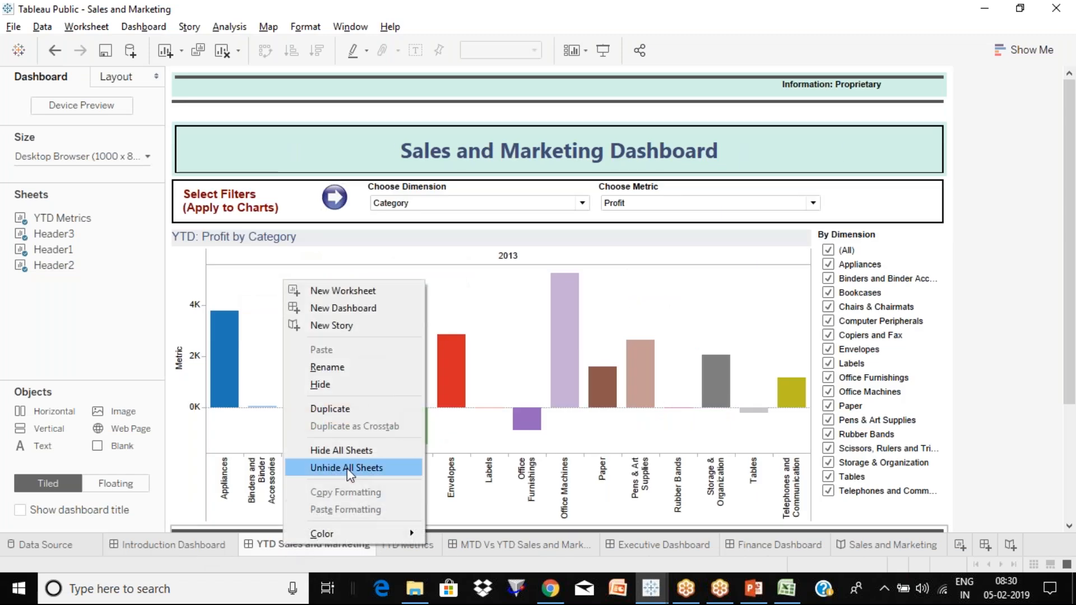
pyautogui.click(348, 468)
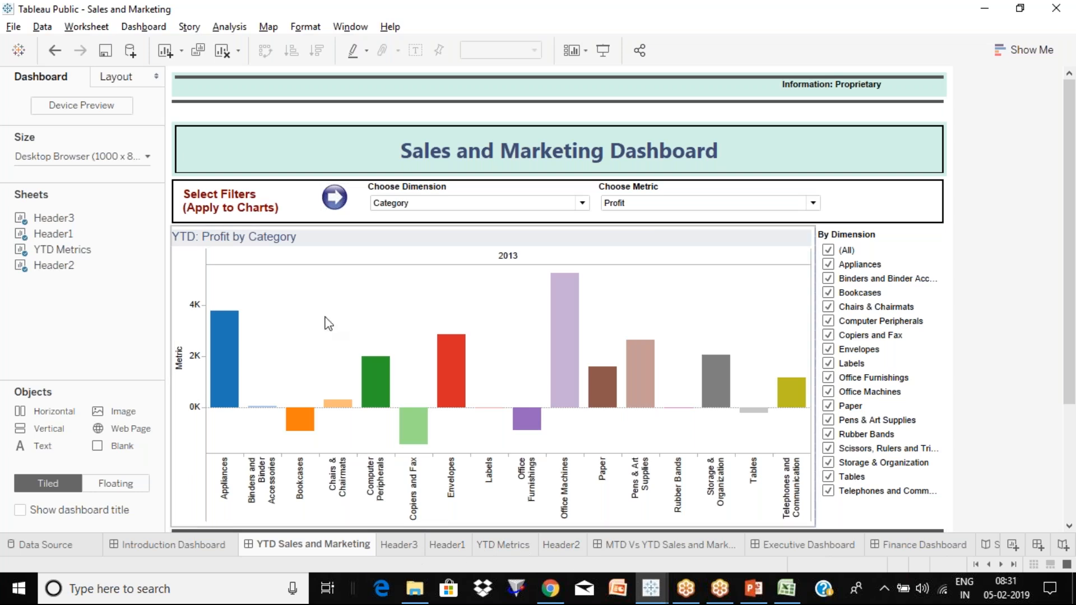
# View the MTD Vs YTD Sales and Marketing dashboard and the Finance Dashboard, and check the Introduction Dashboard's sheet-hiding options
pyautogui.click(654, 544)
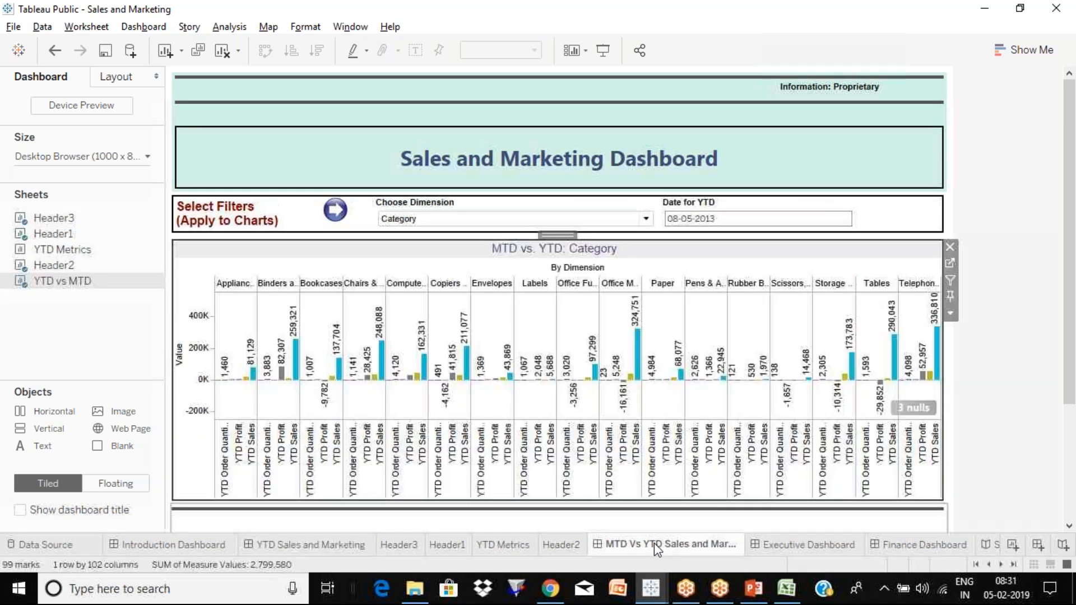
pyautogui.click(866, 547)
pyautogui.click(920, 545)
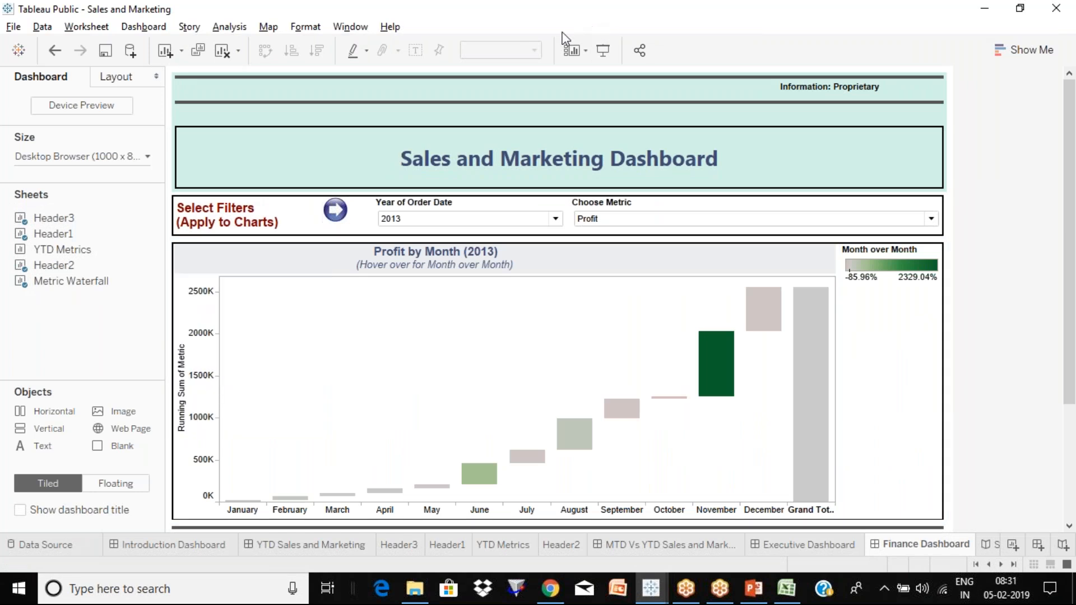
pyautogui.click(218, 548)
pyautogui.rightClick(218, 547)
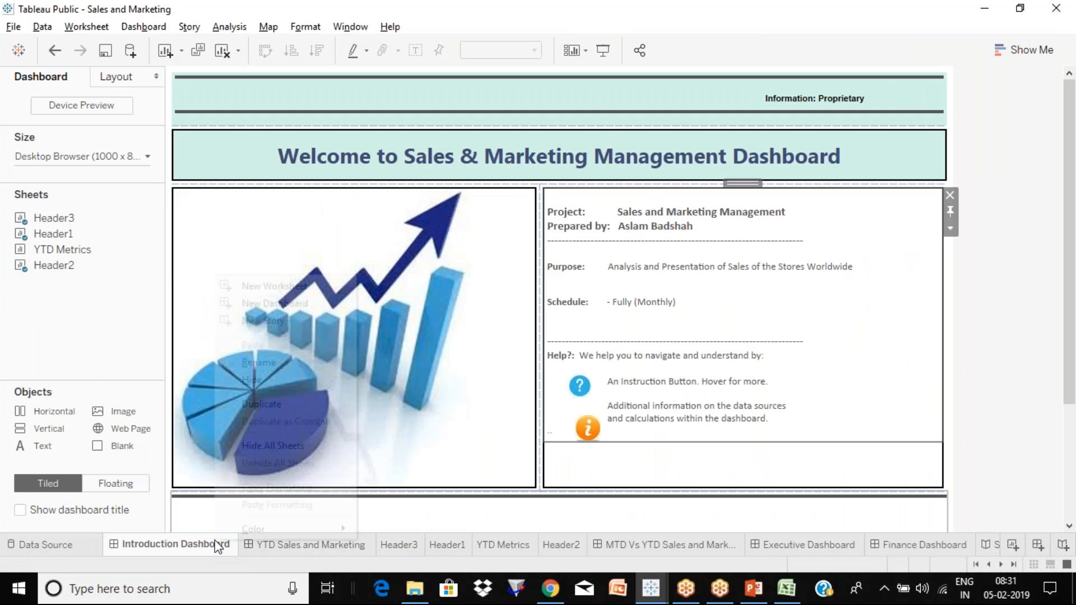
pyautogui.click(437, 486)
# Look through the Header3, Header1 and YTD Metrics worksheets and inspect the title formatting of Header3 without changing it
pyautogui.click(416, 546)
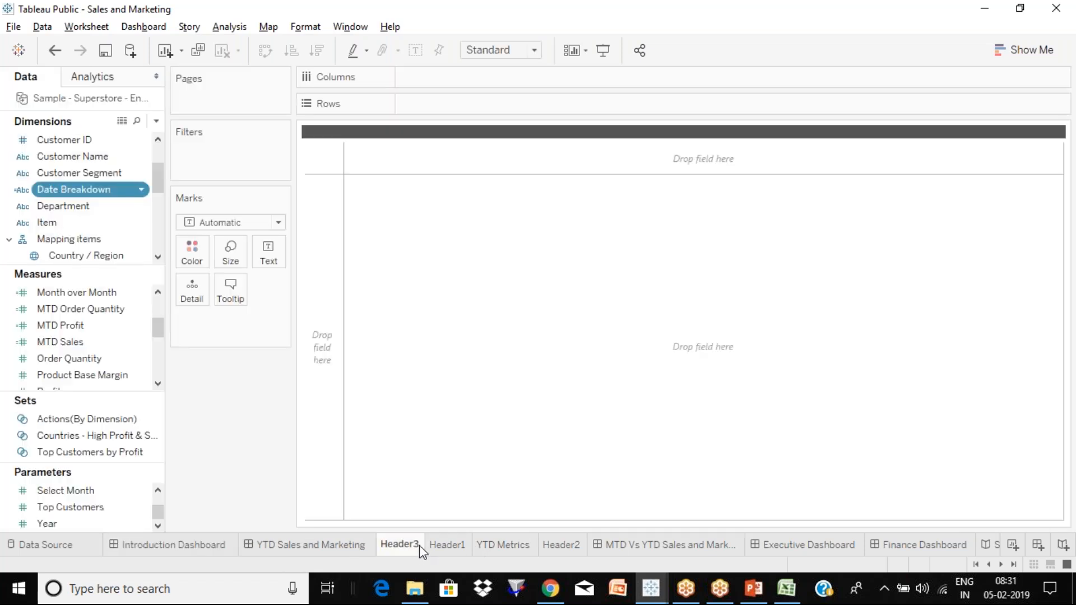
pyautogui.click(456, 546)
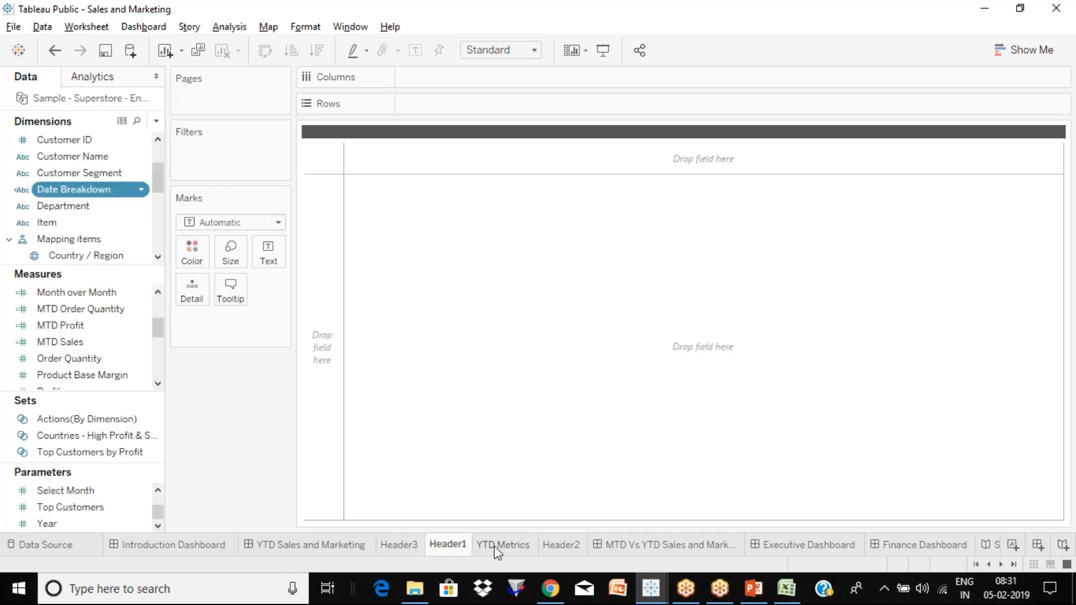
pyautogui.click(496, 547)
pyautogui.click(437, 546)
pyautogui.click(413, 544)
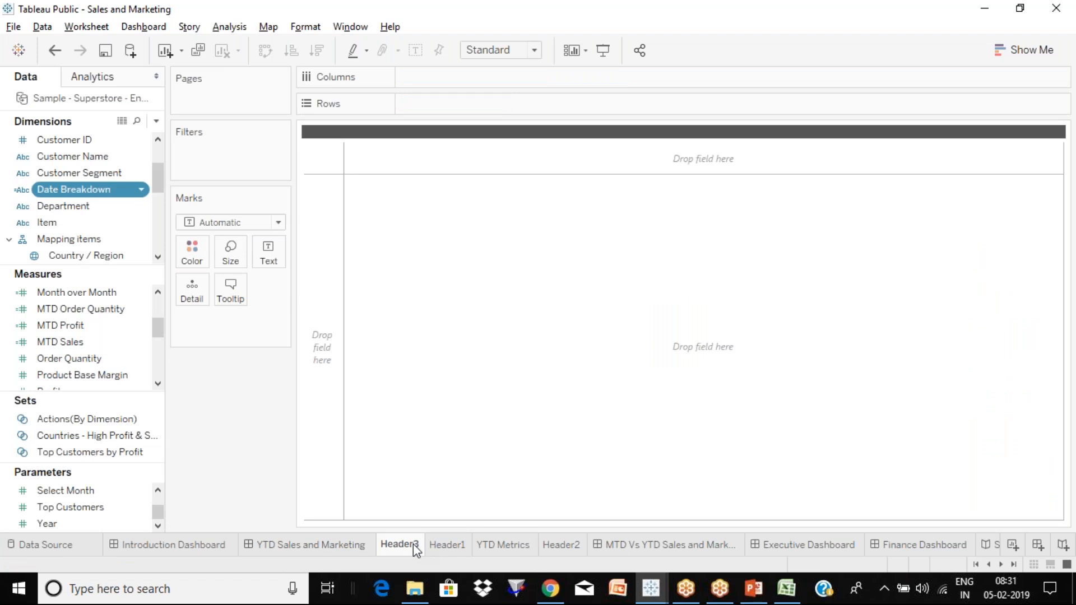
pyautogui.doubleClick(565, 136)
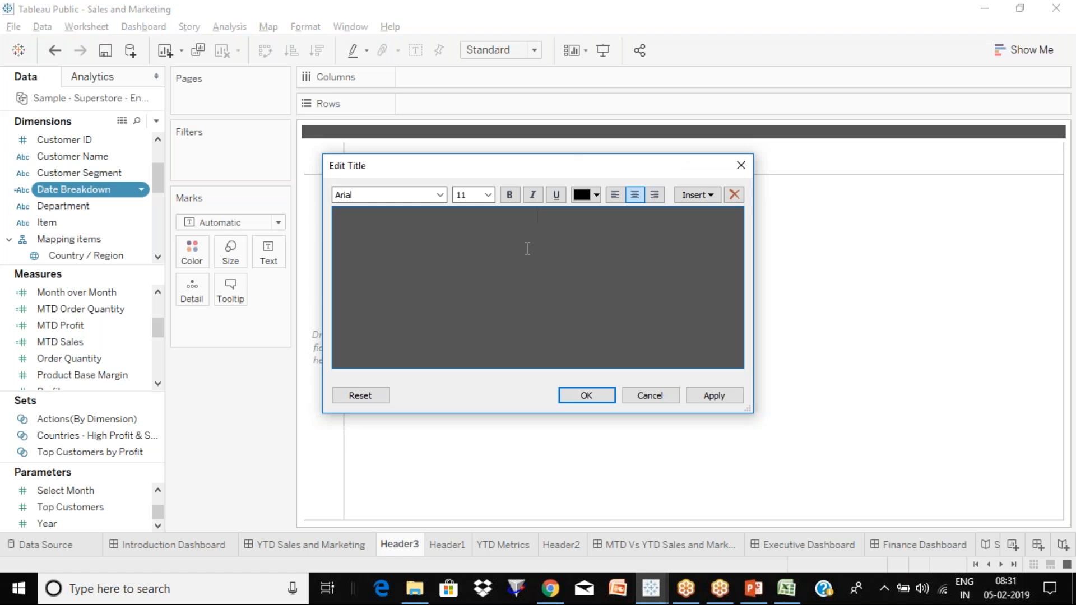
pyautogui.click(651, 399)
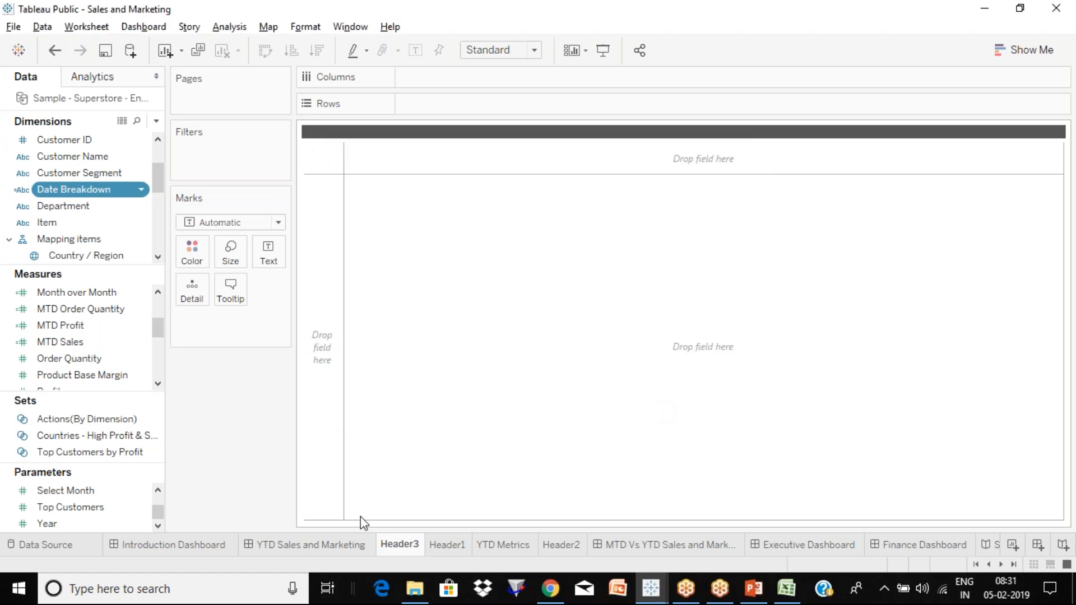
# Compare the header bars of the Introduction Dashboard with the Header1 and Header3 worksheets that supply them
pyautogui.click(169, 545)
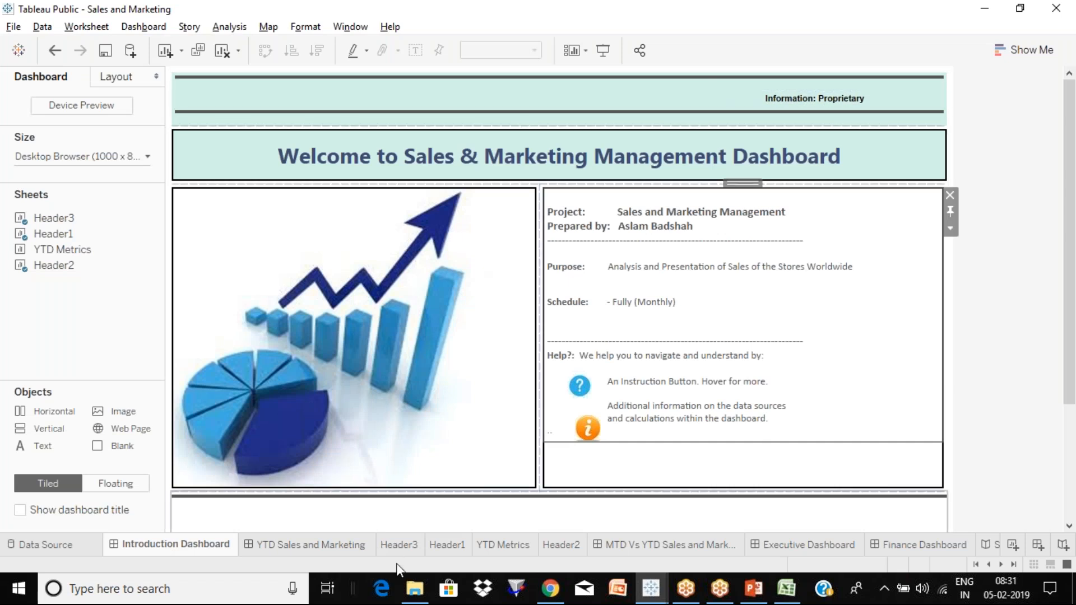
pyautogui.moveTo(454, 544)
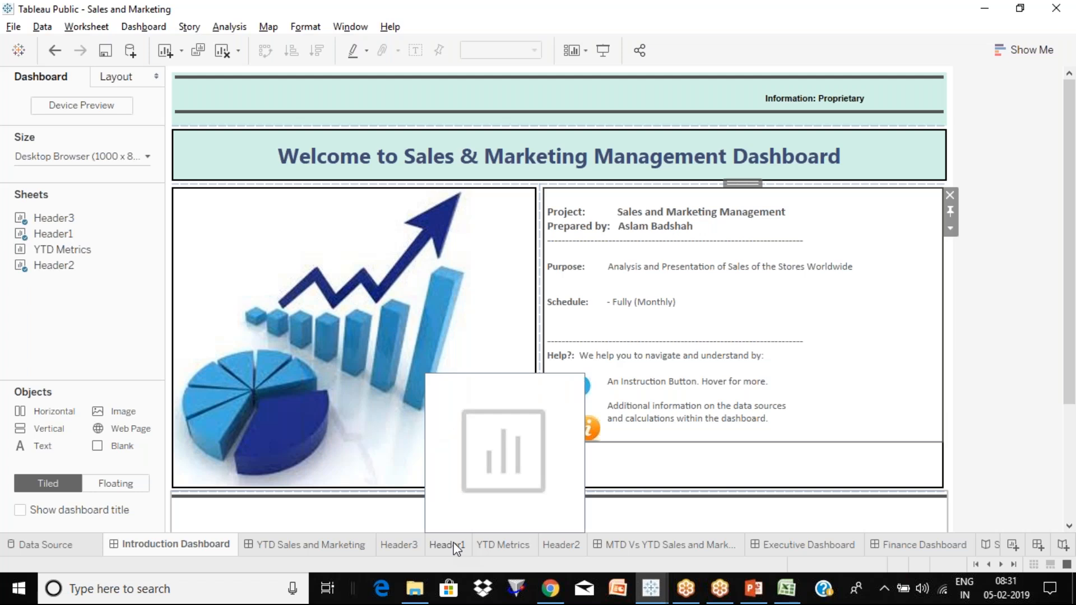
pyautogui.click(457, 547)
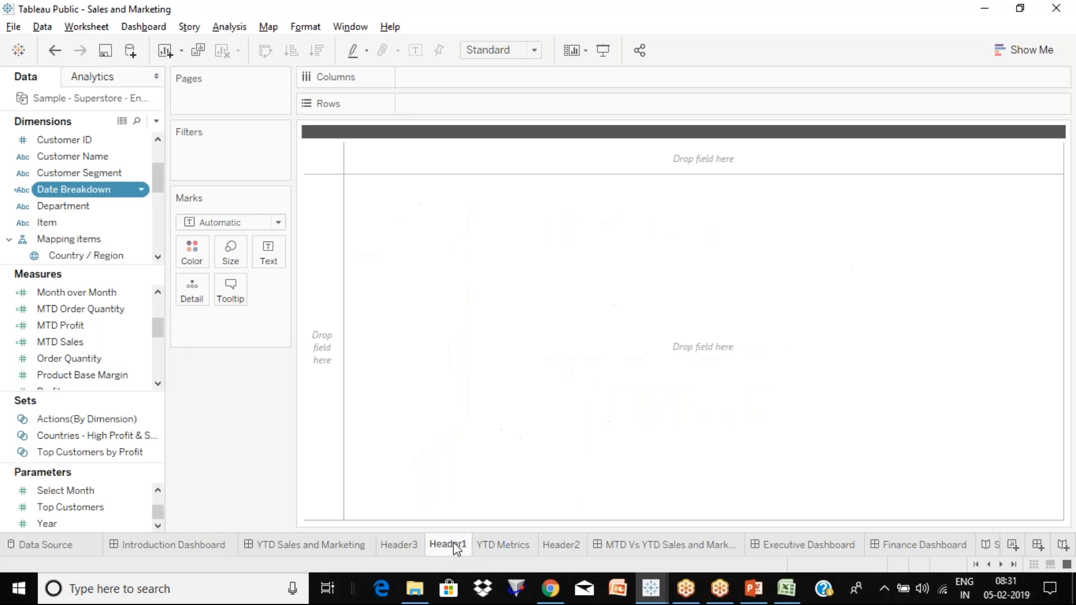
pyautogui.click(183, 546)
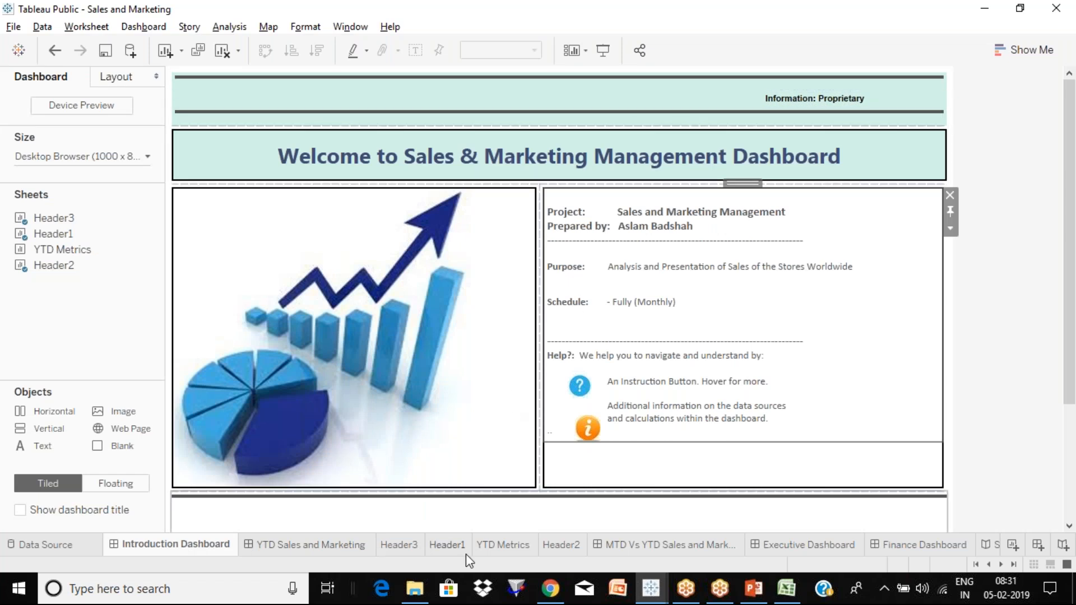
pyautogui.click(449, 545)
pyautogui.click(399, 548)
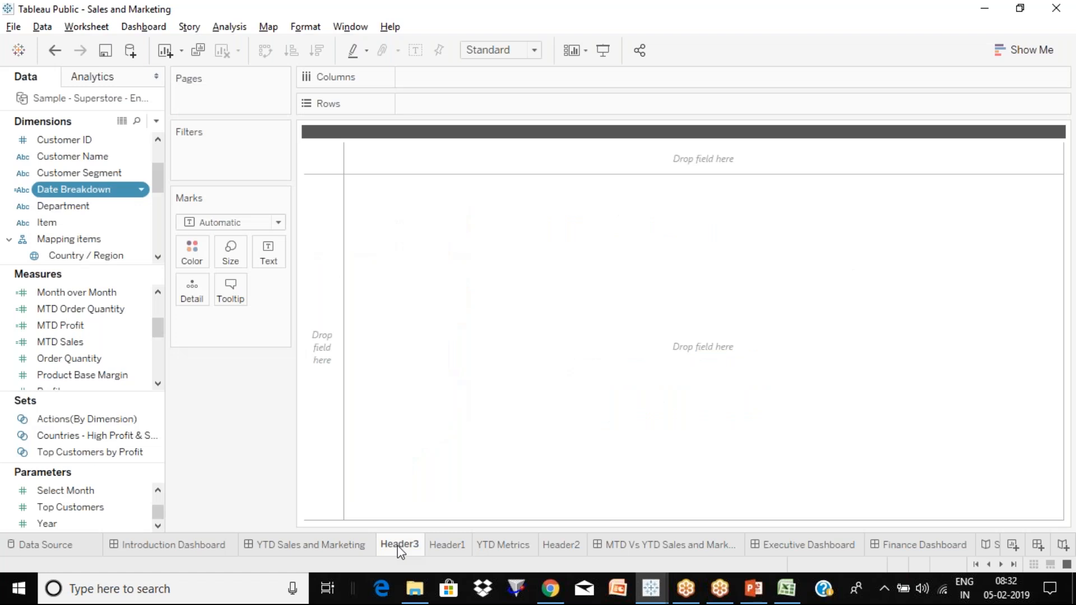
pyautogui.click(442, 547)
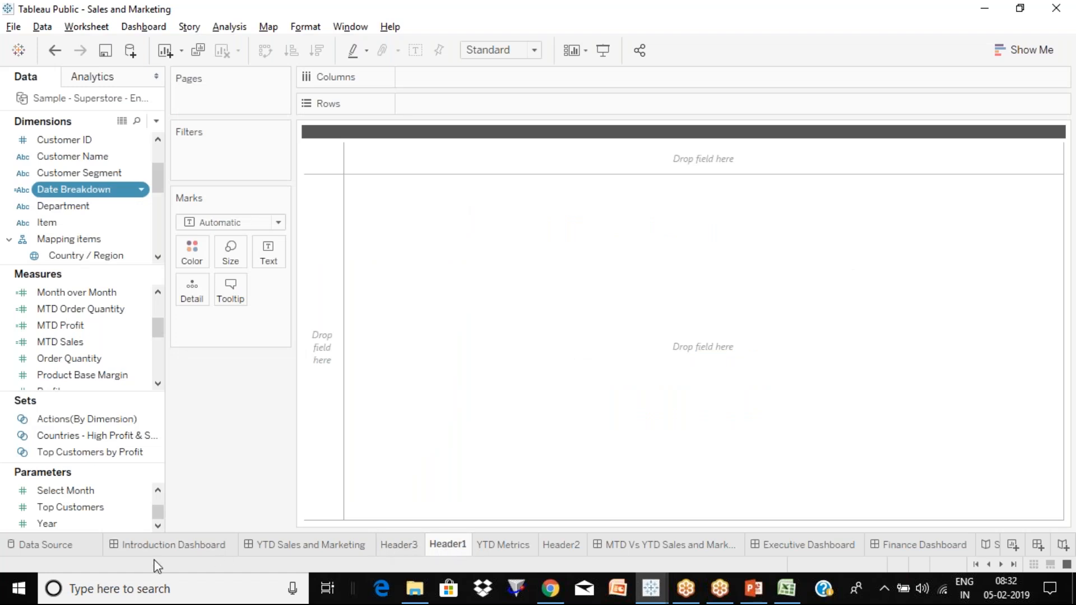
pyautogui.click(135, 549)
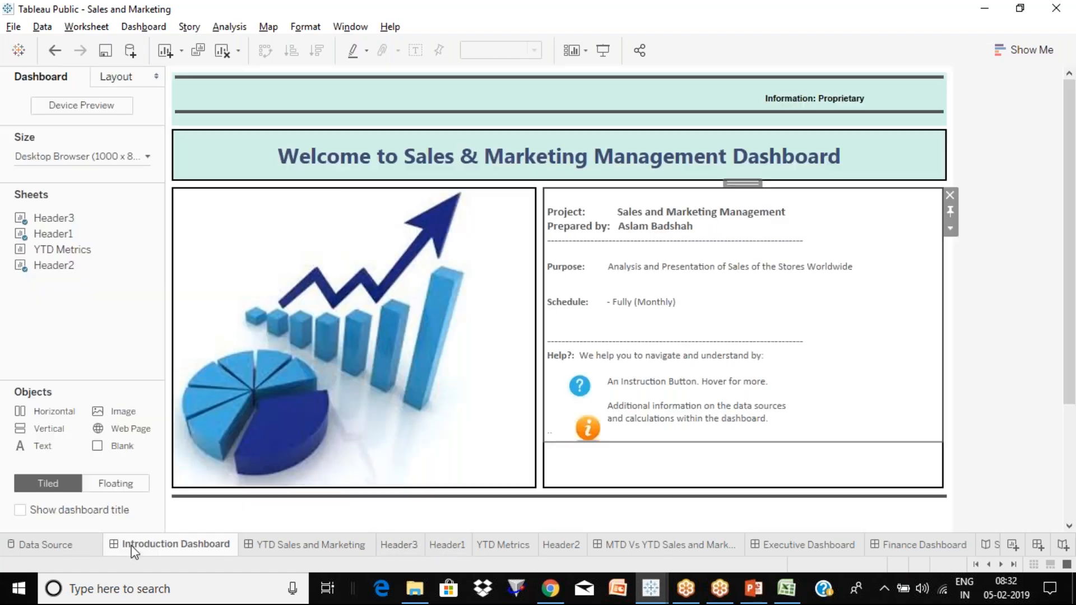